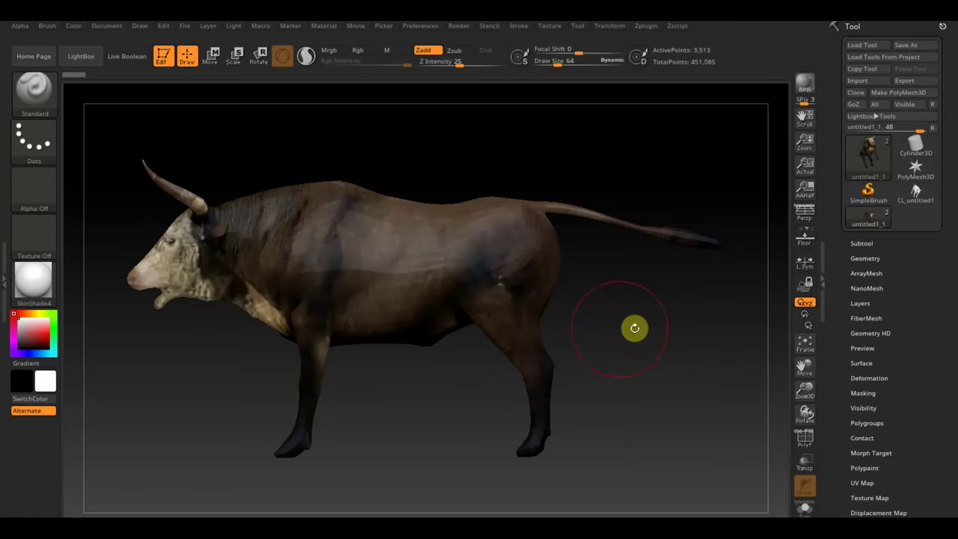
# Delete the untitled1_1 subtool, leaving only the untitled2 bull mesh
pyautogui.moveTo(634, 327); pyautogui.dragTo(620, 333)
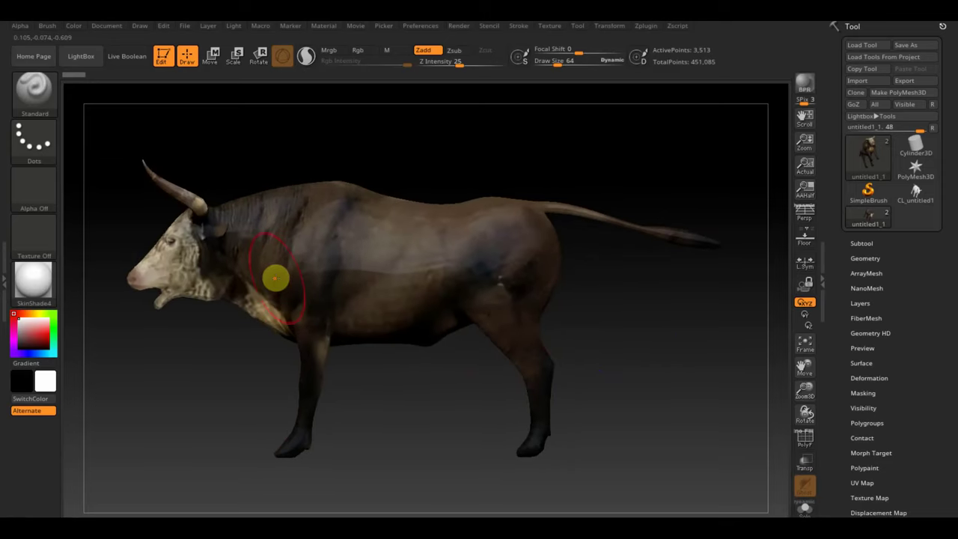
pyautogui.click(876, 243)
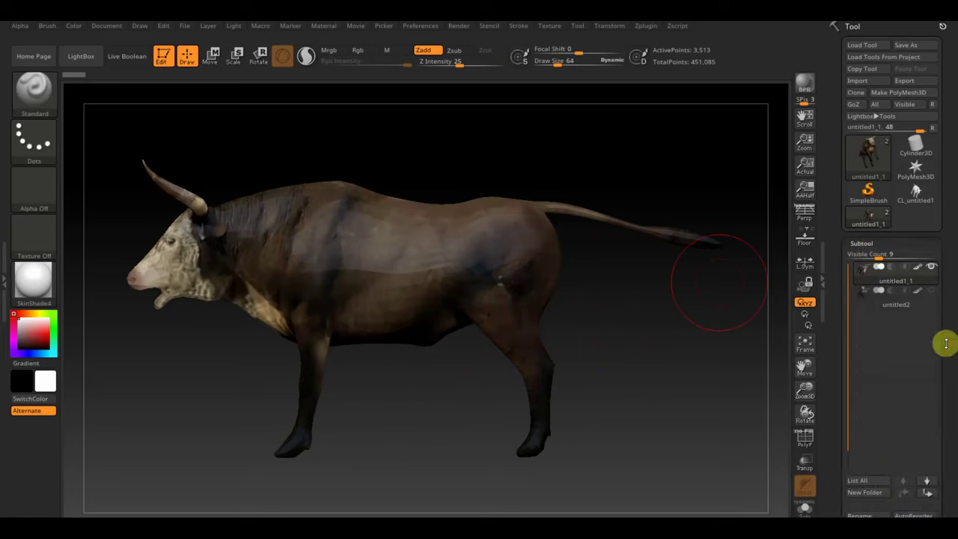
pyautogui.moveTo(947, 366); pyautogui.dragTo(949, 315)
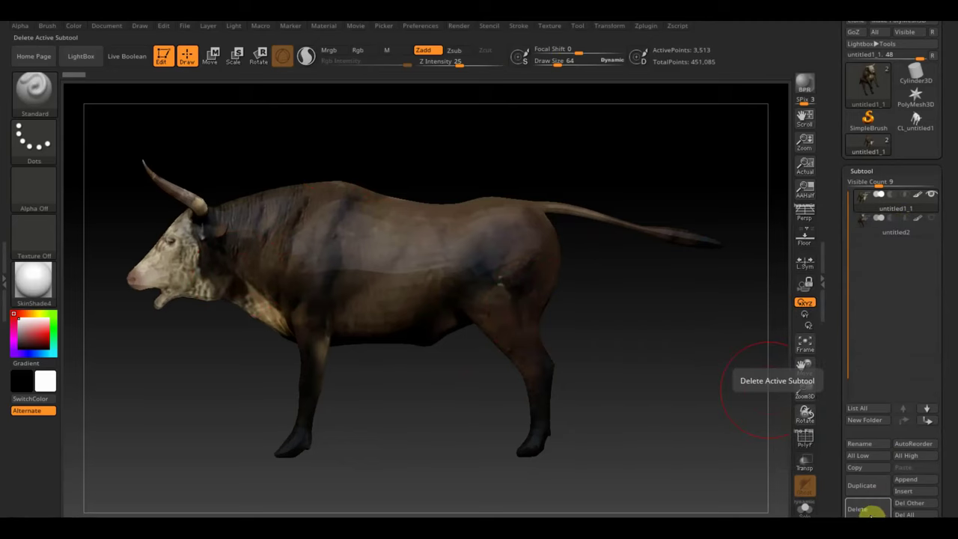
pyautogui.click(871, 511)
pyautogui.click(744, 518)
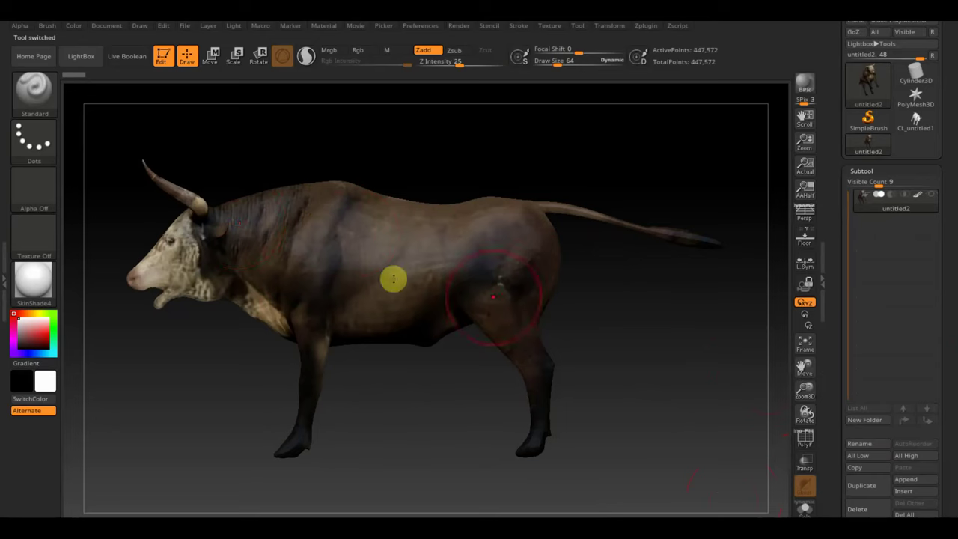
# Import the second bison painting from the Desktop as a texture
pyautogui.click(550, 28)
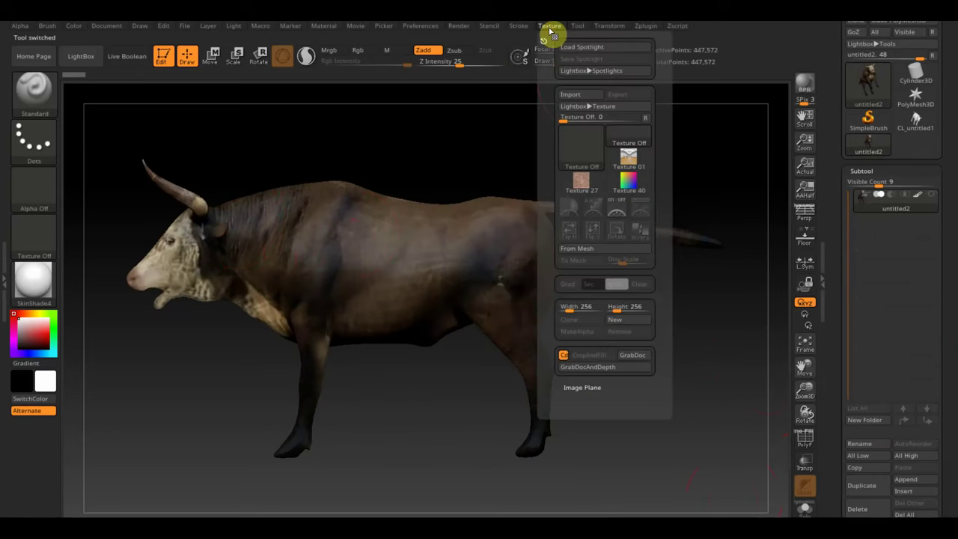
pyautogui.click(572, 95)
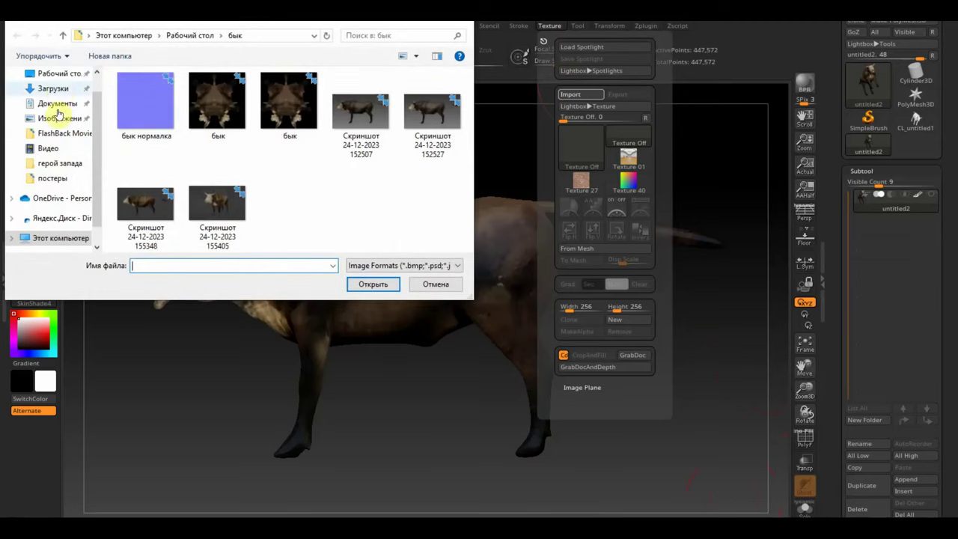
pyautogui.click(56, 78)
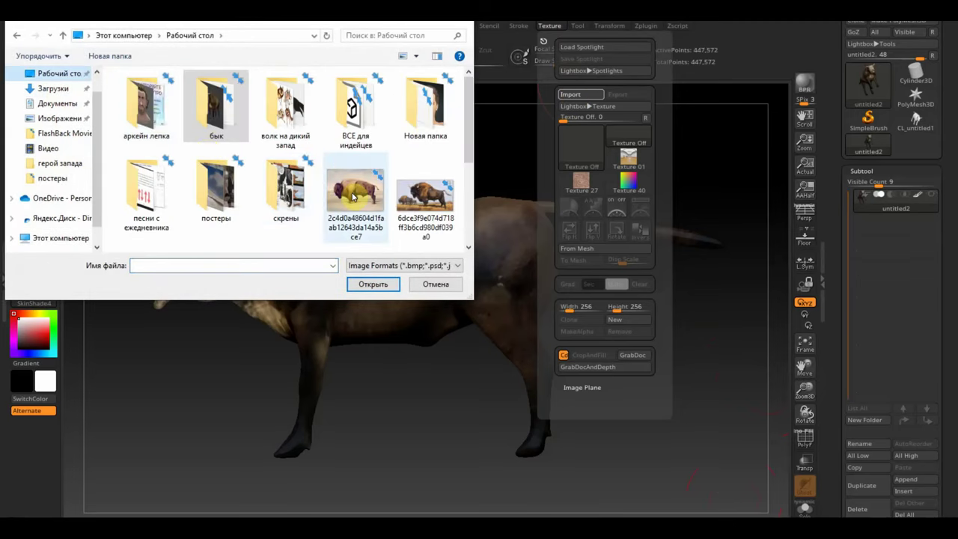
pyautogui.click(416, 201)
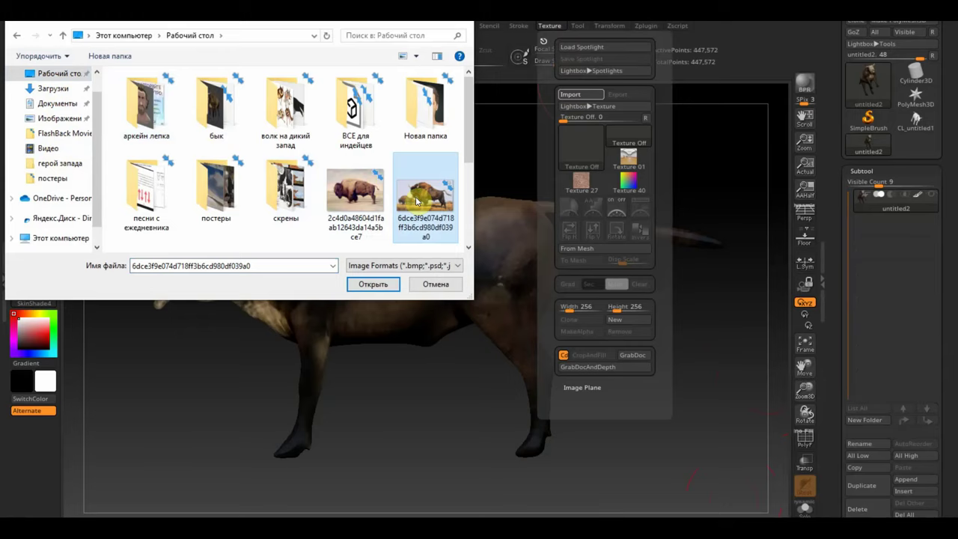
pyautogui.click(387, 283)
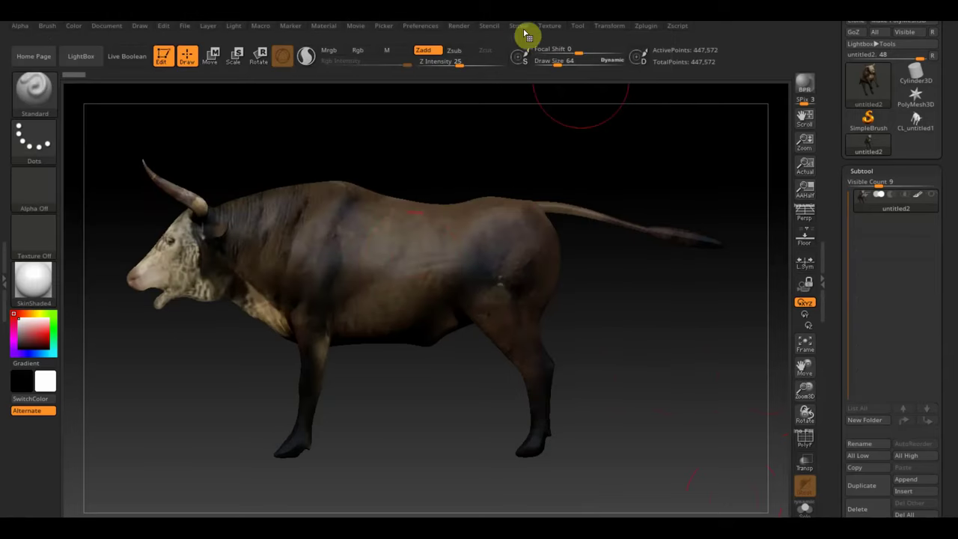
# Show the bison painting in Spotlight, shrunk to a thumbnail in the canvas's lower right
pyautogui.click(548, 28)
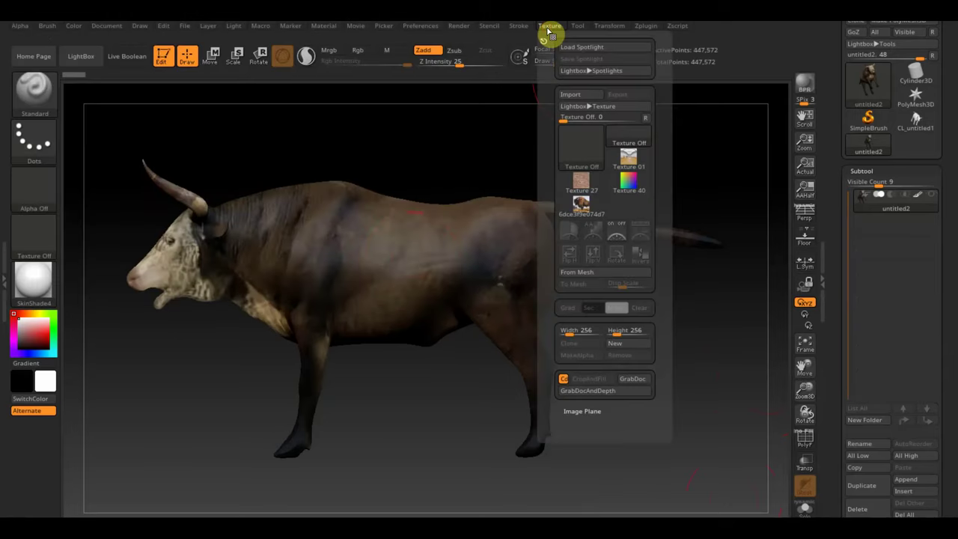
pyautogui.click(581, 203)
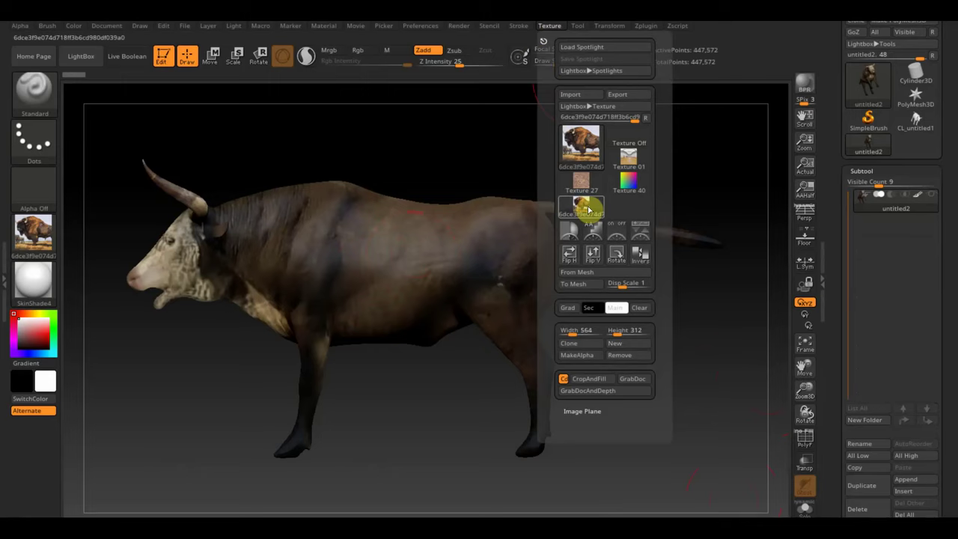
pyautogui.click(640, 236)
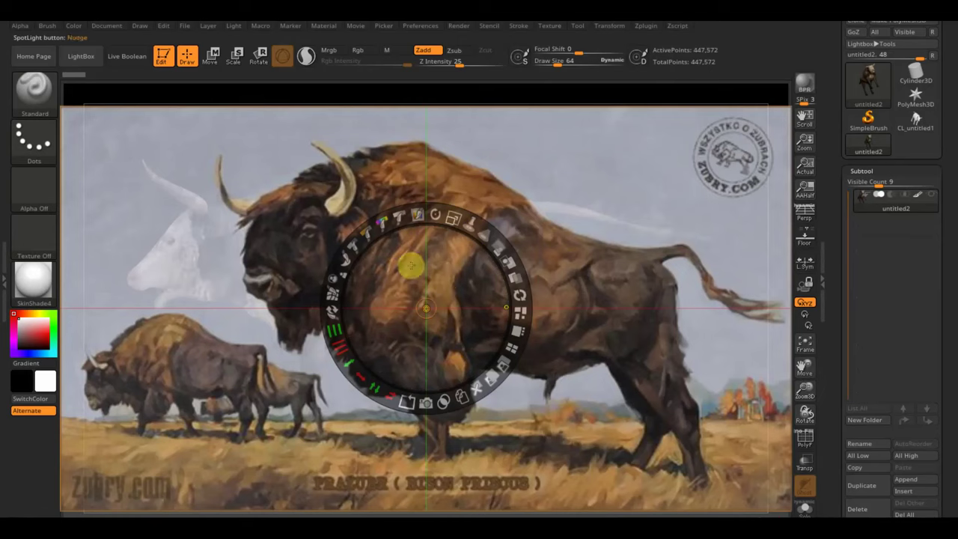
pyautogui.moveTo(448, 217); pyautogui.dragTo(252, 235)
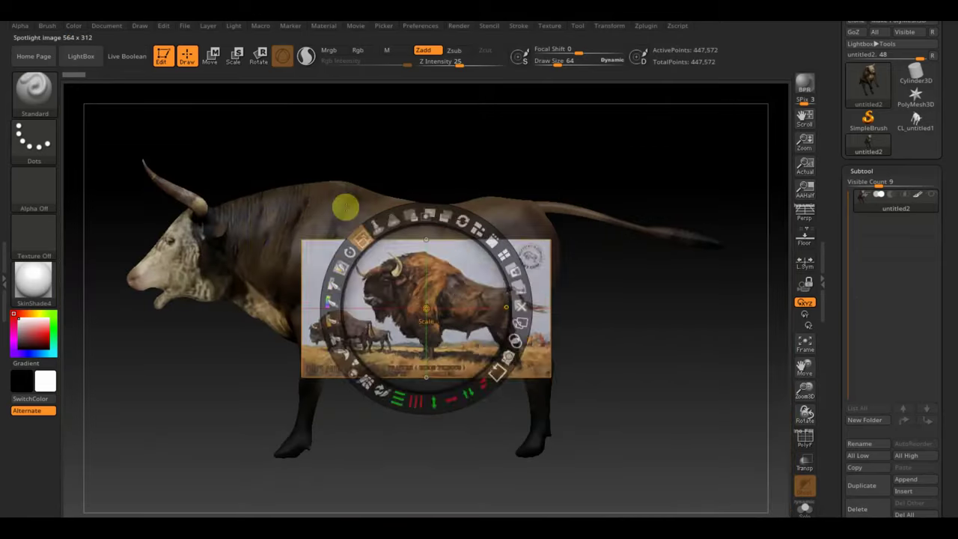
pyautogui.moveTo(387, 251); pyautogui.dragTo(695, 430)
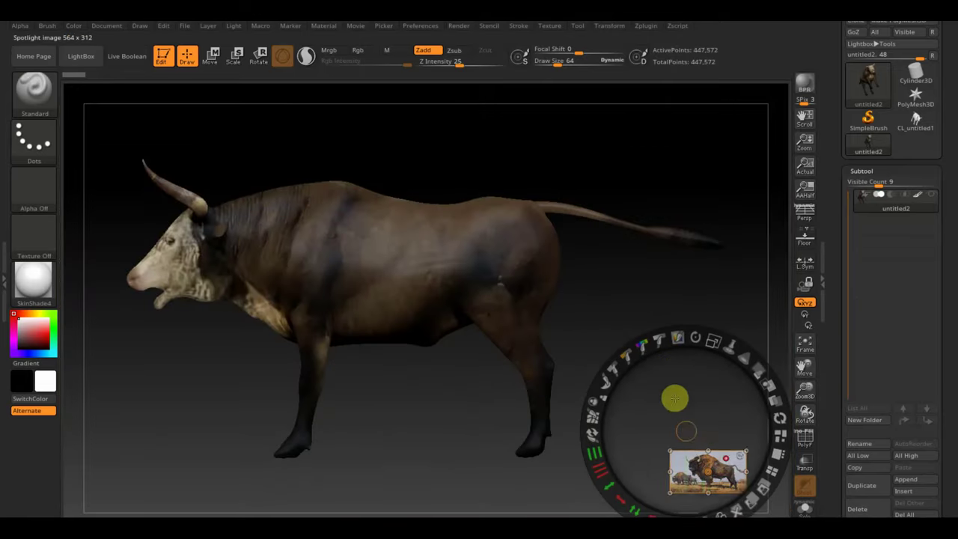
pyautogui.click(546, 28)
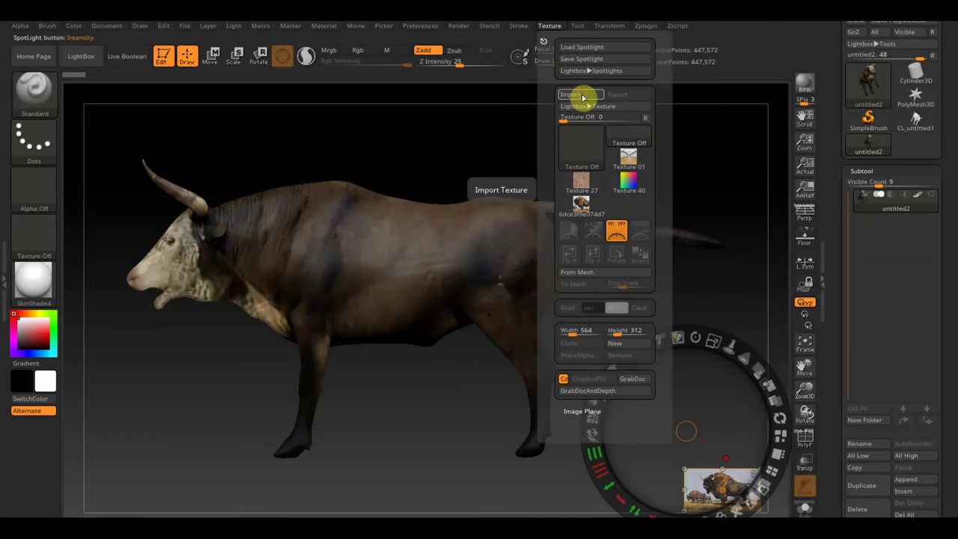
# Import another bison side-view photo from the Desktop as the canvas reference
pyautogui.click(581, 96)
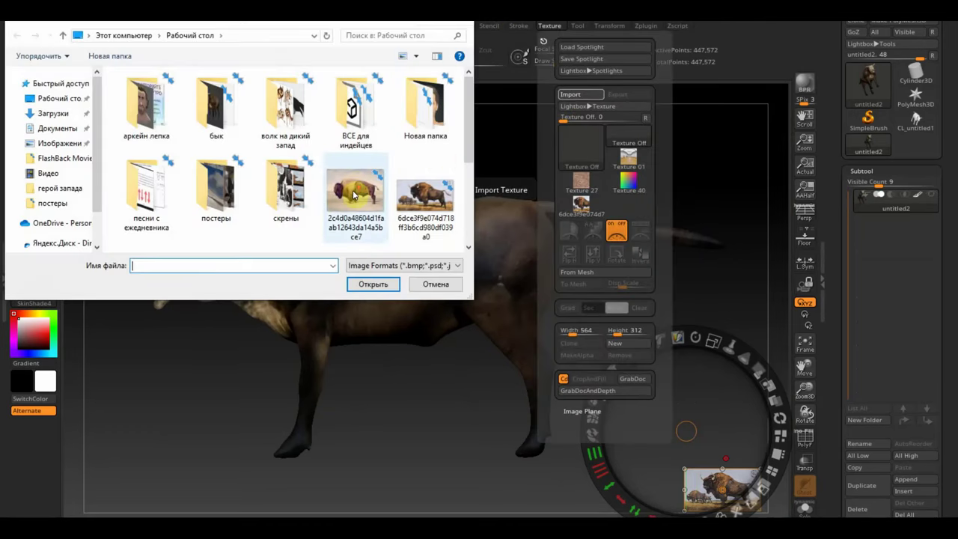
pyautogui.scroll(-3, 353, 195)
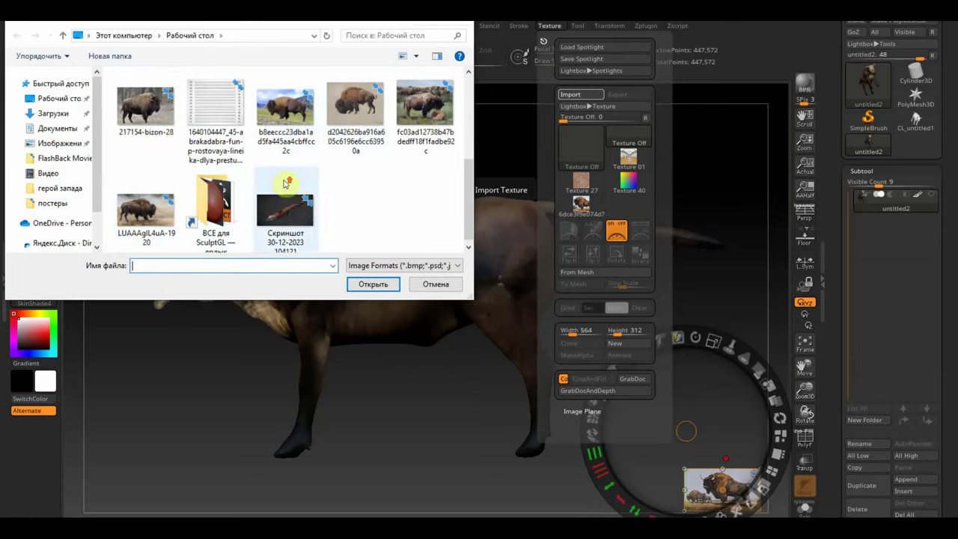
pyautogui.scroll(1, 166, 207)
pyautogui.click(345, 114)
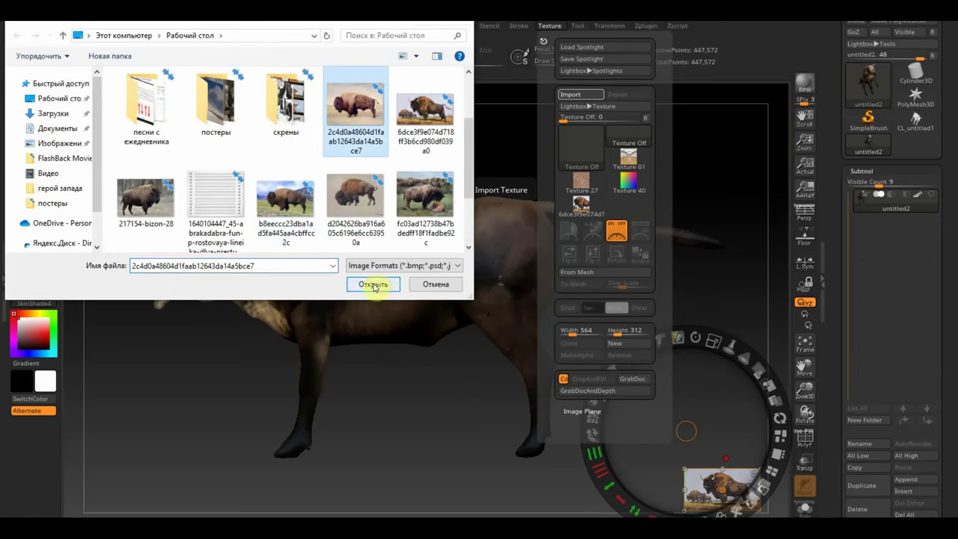
pyautogui.scroll(-2, 341, 215)
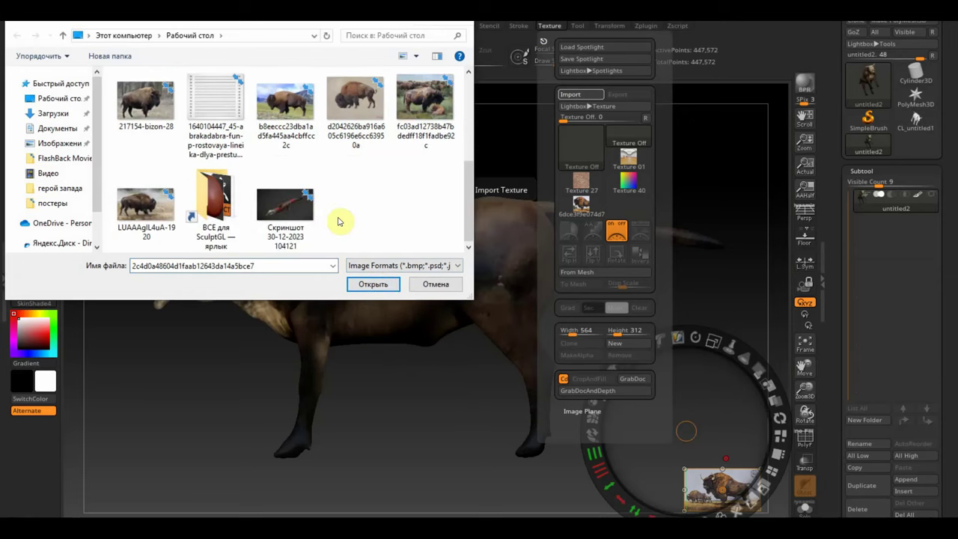
pyautogui.scroll(2, 365, 213)
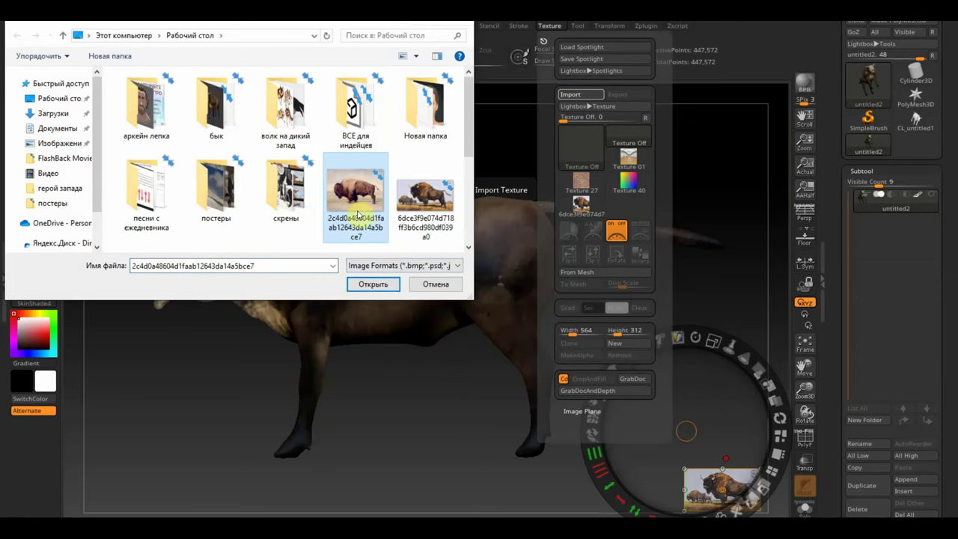
pyautogui.click(374, 284)
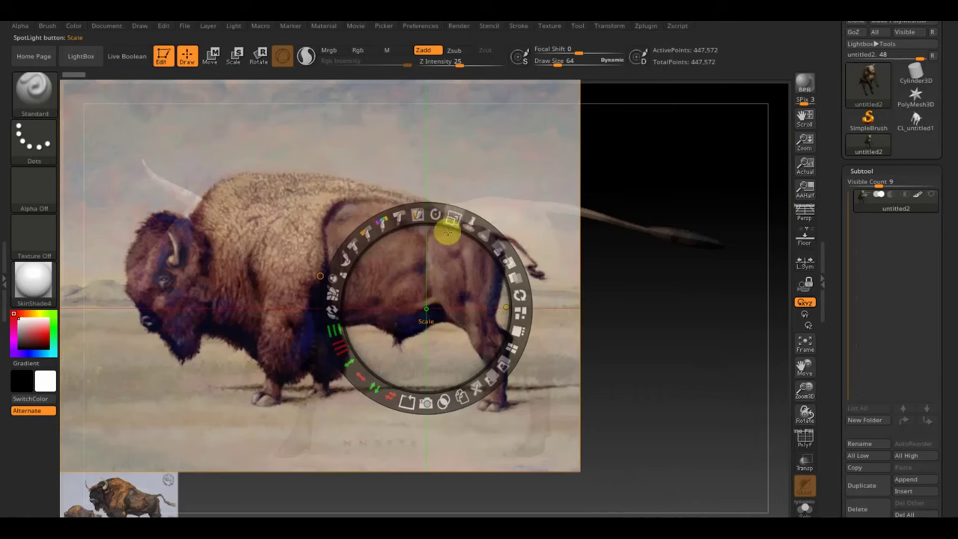
# Shrink and fade the bison reference, align the bull behind it, and toggle it to compare
pyautogui.moveTo(448, 224)
pyautogui.mouseDown()
pyautogui.moveTo(518, 288)
pyautogui.moveTo(539, 274)
pyautogui.mouseUp()
pyautogui.moveTo(620, 252)
pyautogui.mouseDown()
pyautogui.moveTo(584, 234)
pyautogui.moveTo(588, 245)
pyautogui.mouseUp()
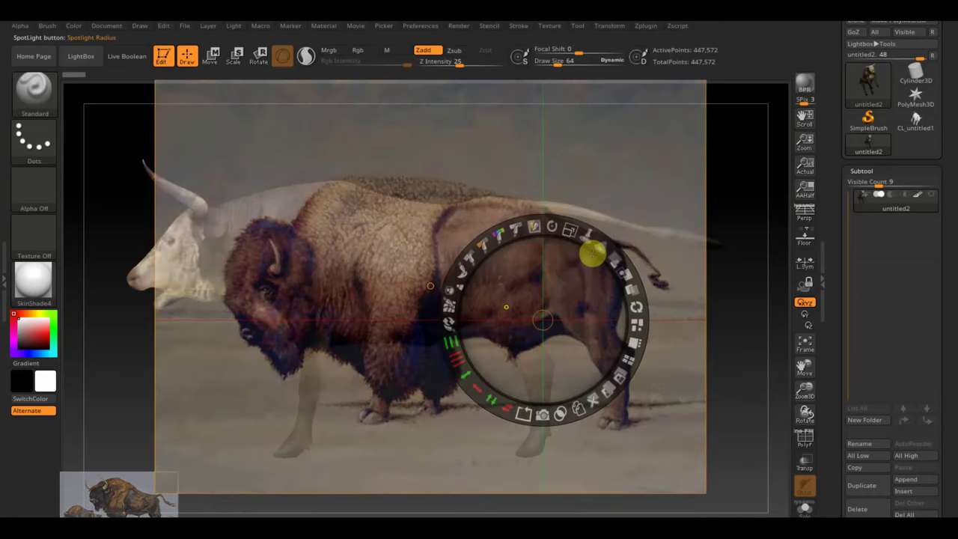
pyautogui.press('z')
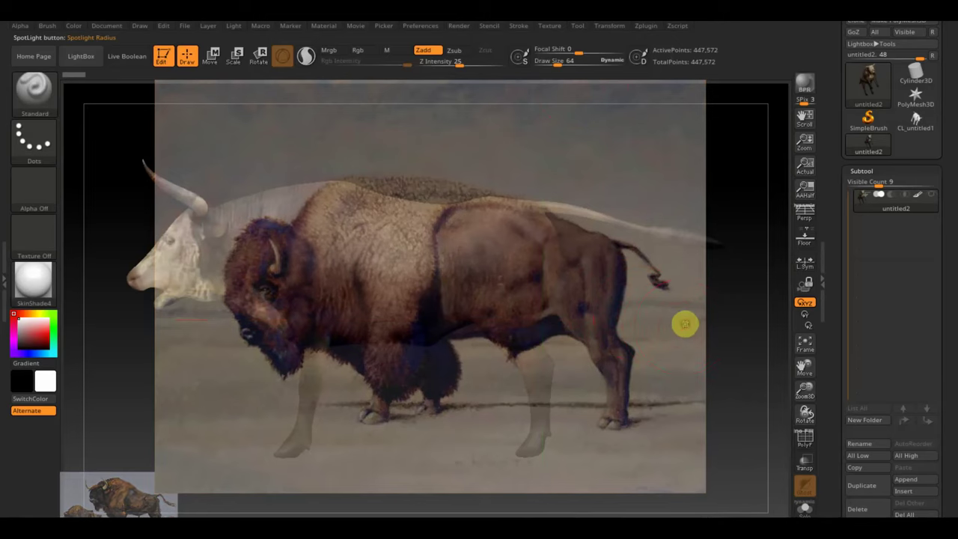
pyautogui.moveTo(685, 324)
pyautogui.mouseDown()
pyautogui.moveTo(712, 340)
pyautogui.moveTo(680, 306)
pyautogui.moveTo(683, 315)
pyautogui.moveTo(633, 320)
pyautogui.moveTo(714, 327)
pyautogui.moveTo(715, 309)
pyautogui.moveTo(691, 327)
pyautogui.moveTo(697, 334)
pyautogui.mouseUp()
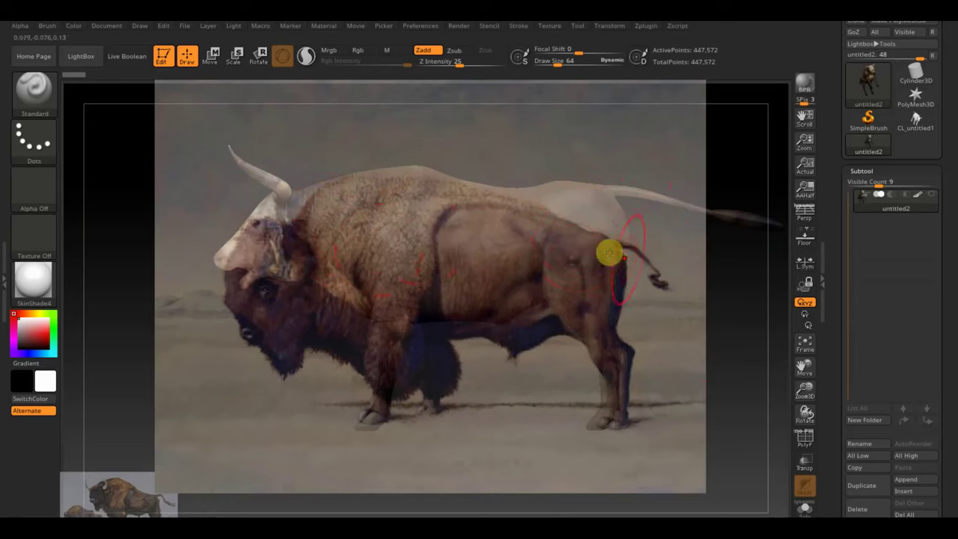
pyautogui.hotkey('shift', 'z')
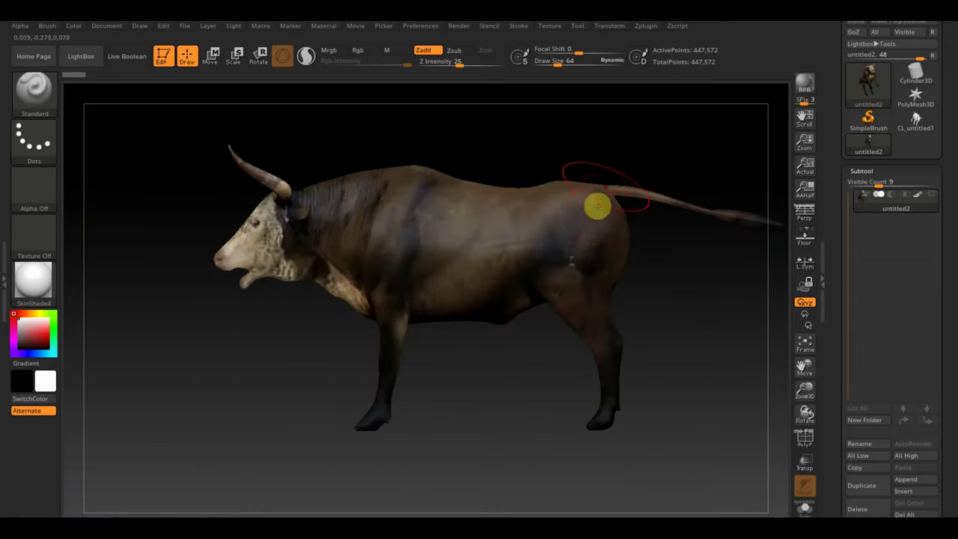
pyautogui.hotkey('shift', 'z')
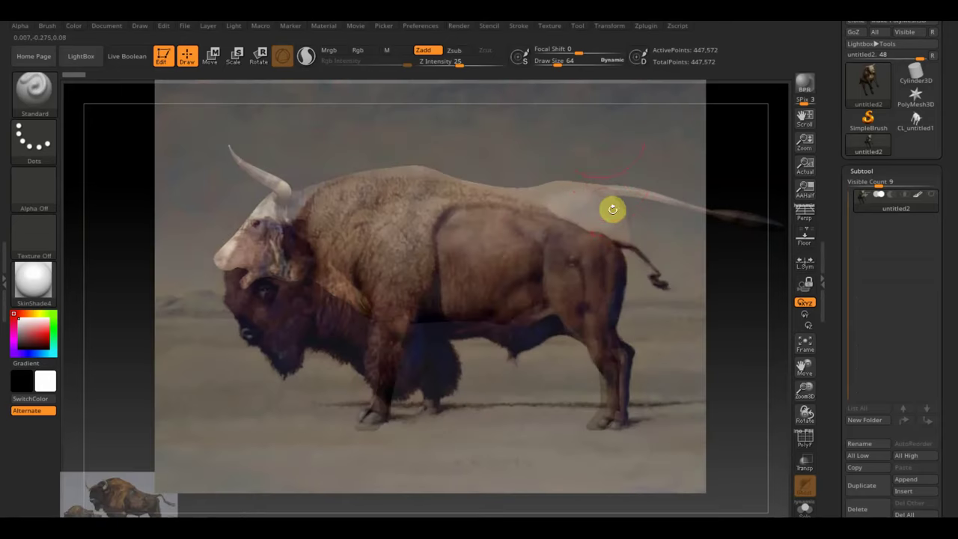
# Switch to the Move Topological brush with a draw size of about 135
pyautogui.click(28, 96)
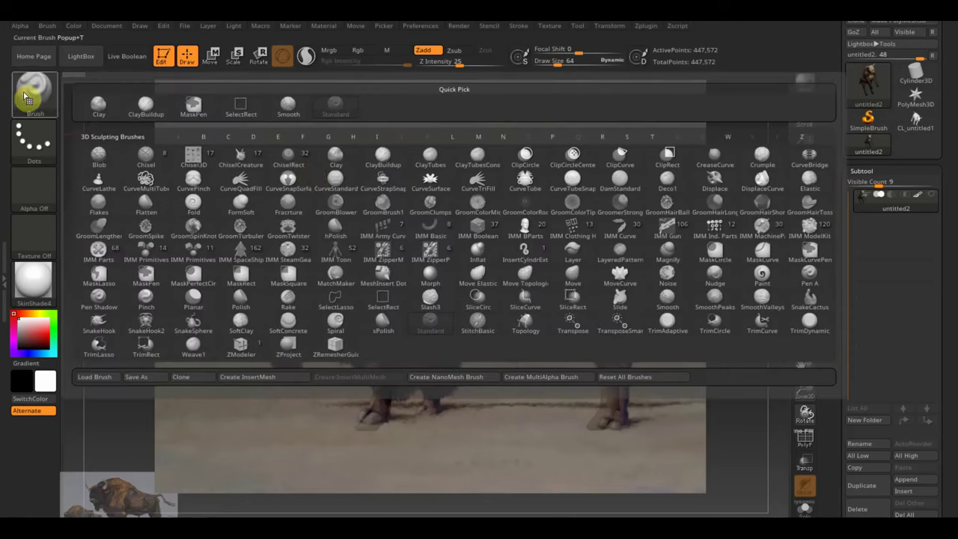
pyautogui.click(529, 273)
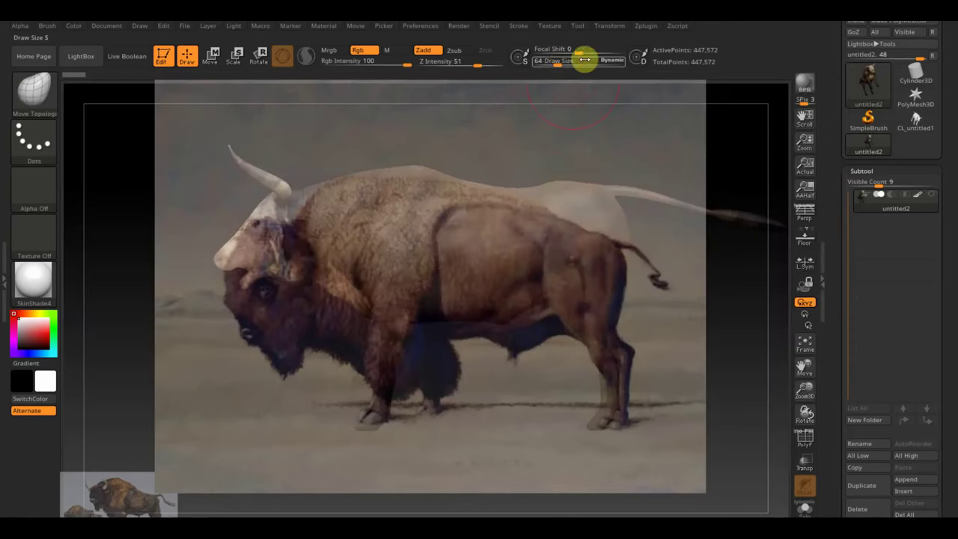
pyautogui.moveTo(582, 60); pyautogui.dragTo(574, 65)
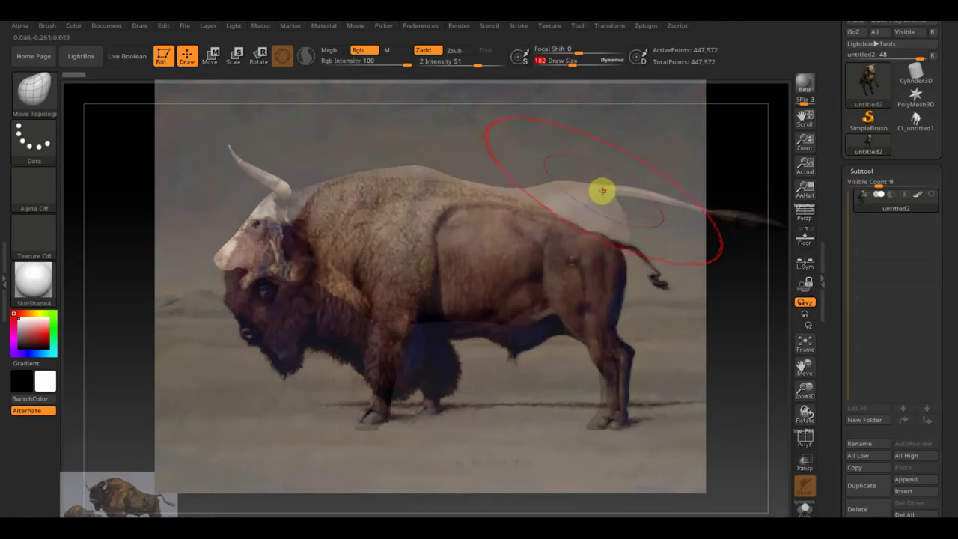
# Make the bison reference more opaque after briefly hiding it to compare
pyautogui.hotkey('shift', 'z')
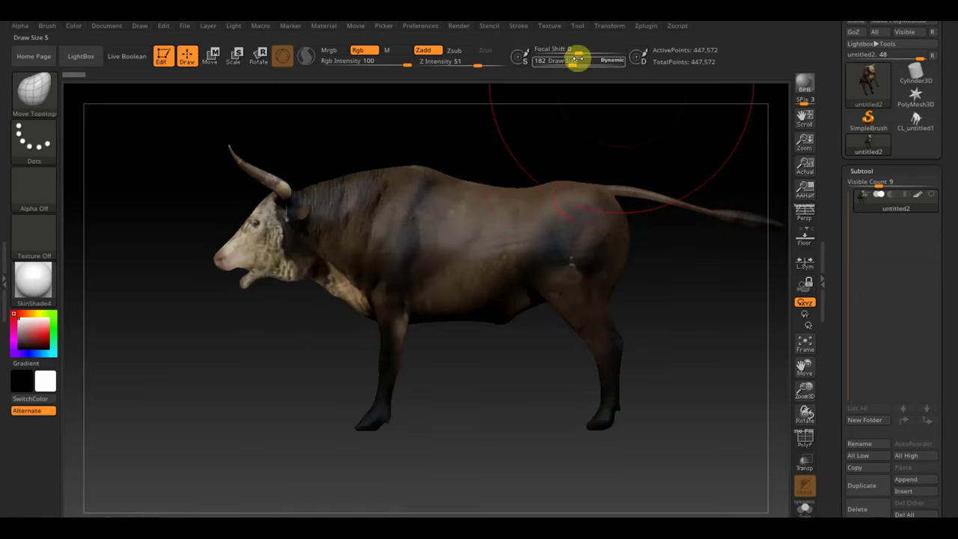
pyautogui.hotkey('shift', 'z')
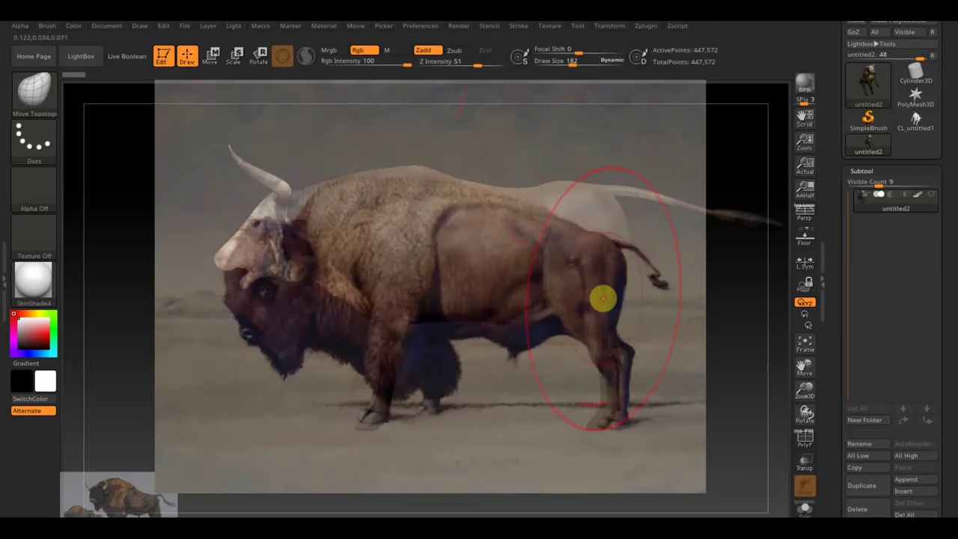
pyautogui.press('z')
pyautogui.moveTo(623, 268); pyautogui.dragTo(592, 241)
pyautogui.press('z')
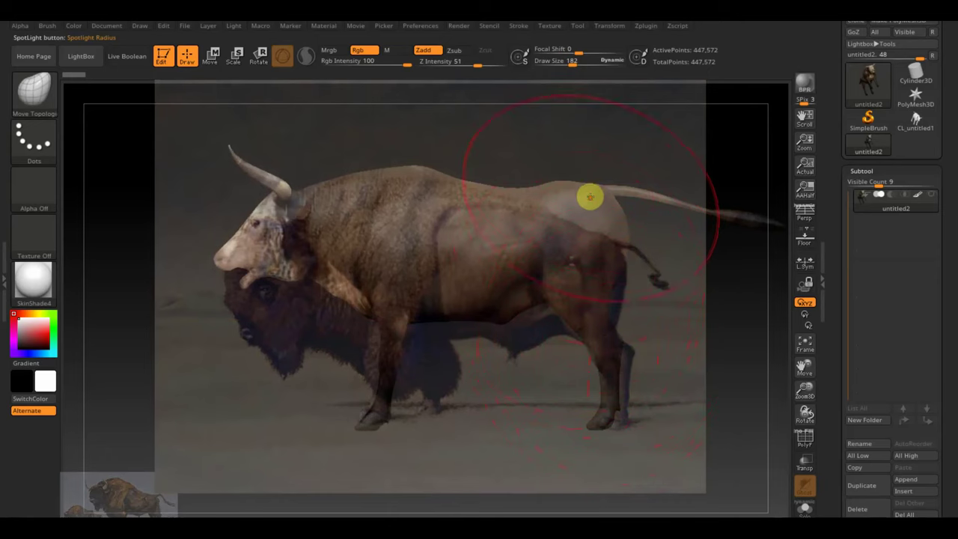
# Hide the reference to inspect the bull's silhouette, then restore it with its adjustment controls
pyautogui.hotkey('shift', 'z')
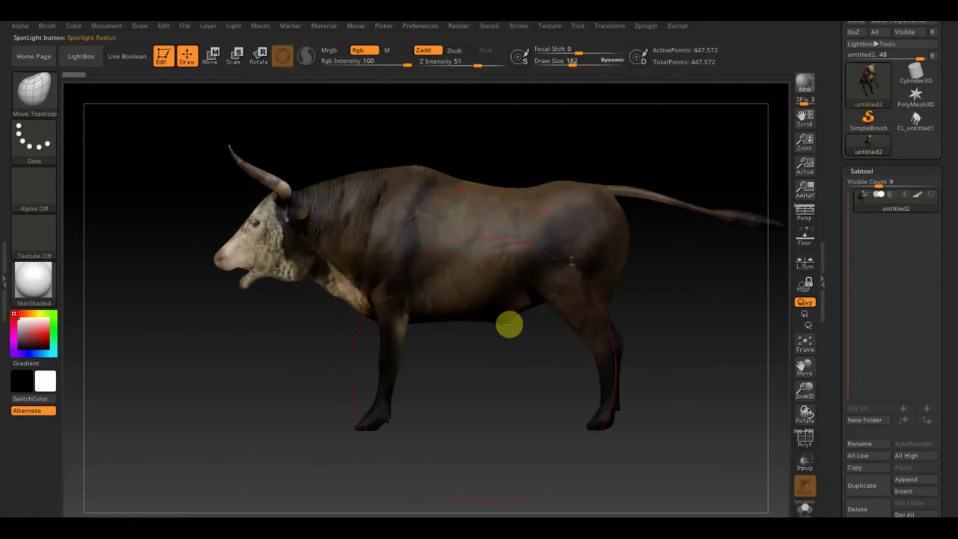
pyautogui.moveTo(509, 323)
pyautogui.mouseDown()
pyautogui.moveTo(508, 380)
pyautogui.moveTo(478, 267)
pyautogui.mouseUp()
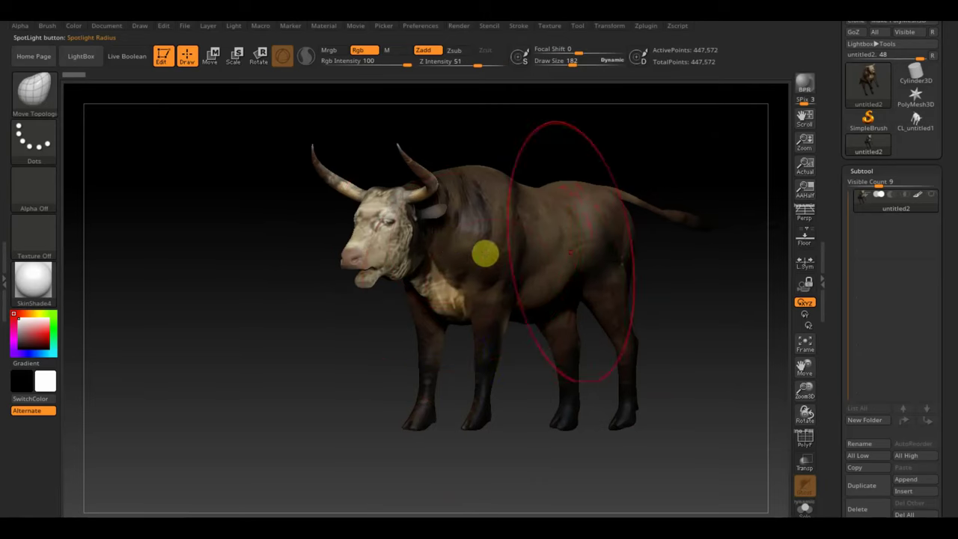
pyautogui.moveTo(608, 299)
pyautogui.keyDown('shift'); pyautogui.mouseDown()
pyautogui.moveTo(626, 322)
pyautogui.moveTo(643, 323)
pyautogui.mouseUp(); pyautogui.keyUp('shift')
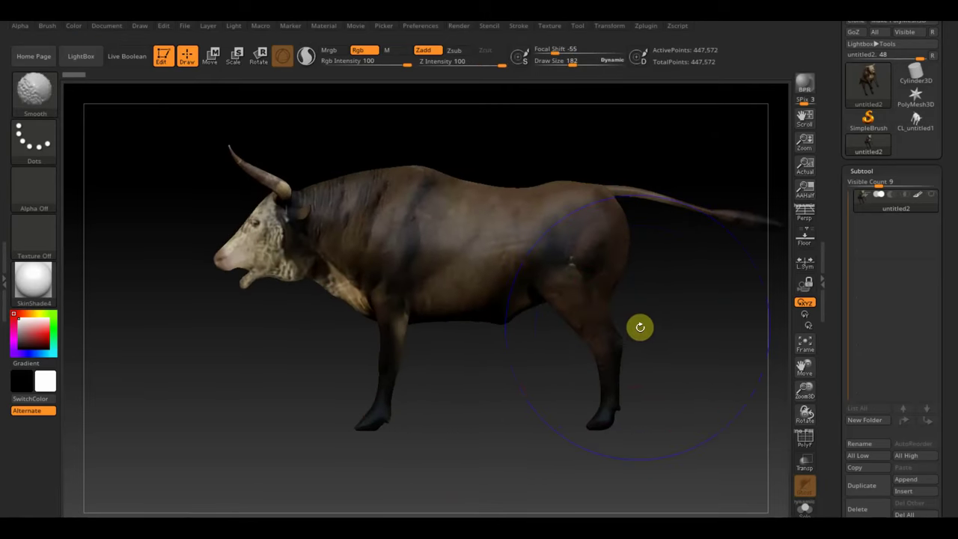
pyautogui.hotkey('shift', 'z')
pyautogui.press('z')
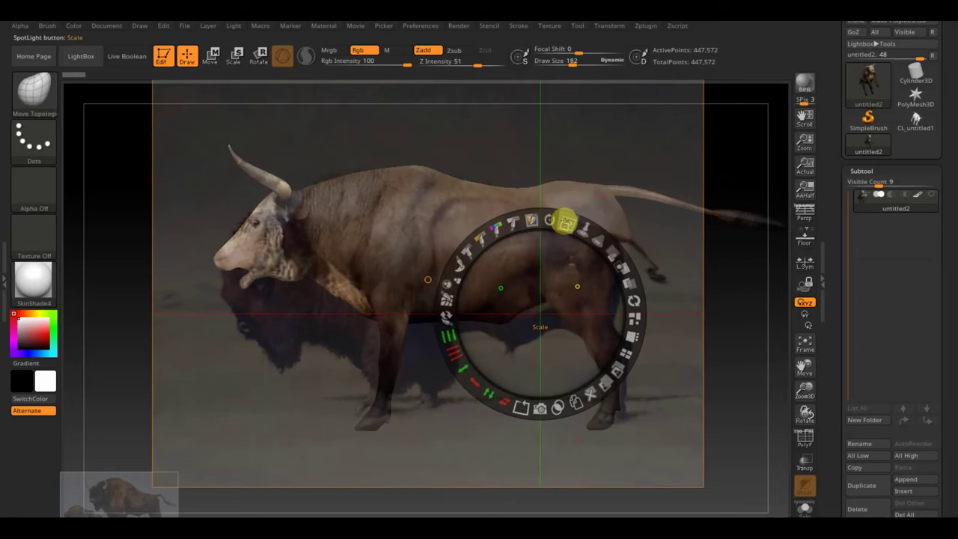
# Enlarge the bison reference and raise the neck hump and reshape the hindquarters to its outline
pyautogui.moveTo(566, 222); pyautogui.dragTo(555, 275)
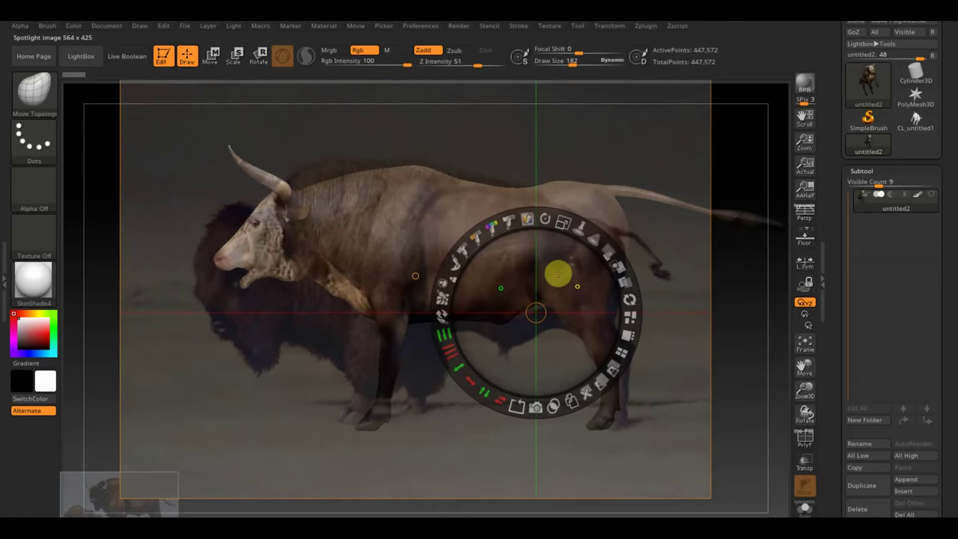
pyautogui.press('z')
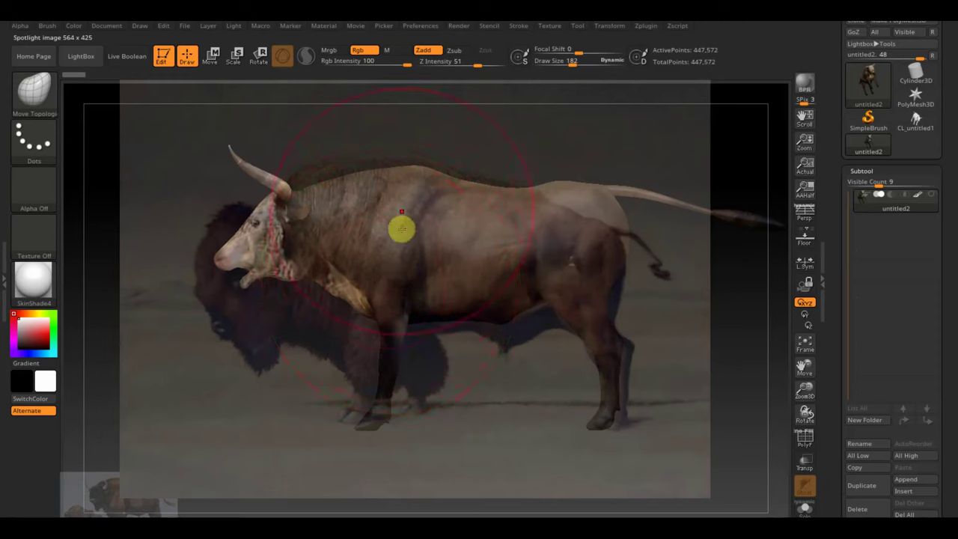
pyautogui.moveTo(342, 184); pyautogui.dragTo(328, 172)
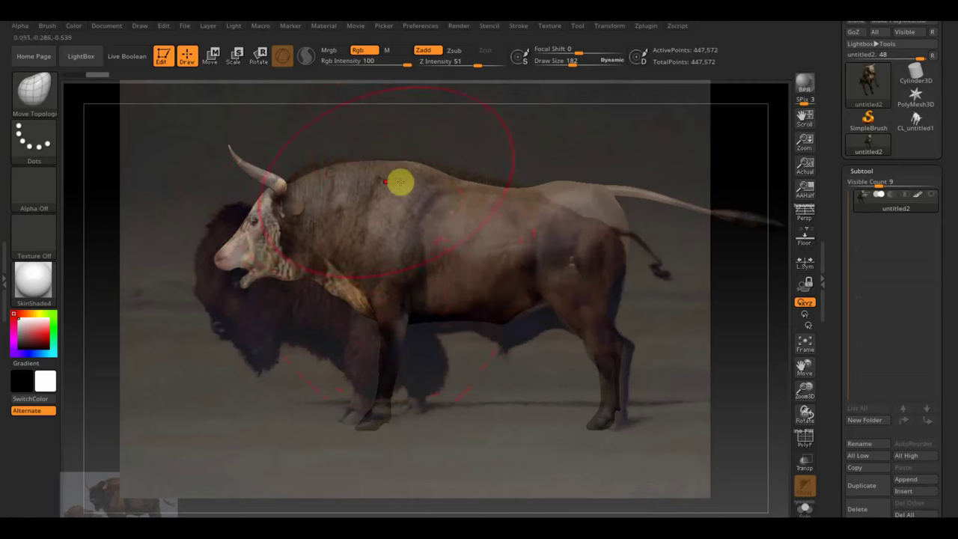
pyautogui.moveTo(600, 192); pyautogui.dragTo(603, 235)
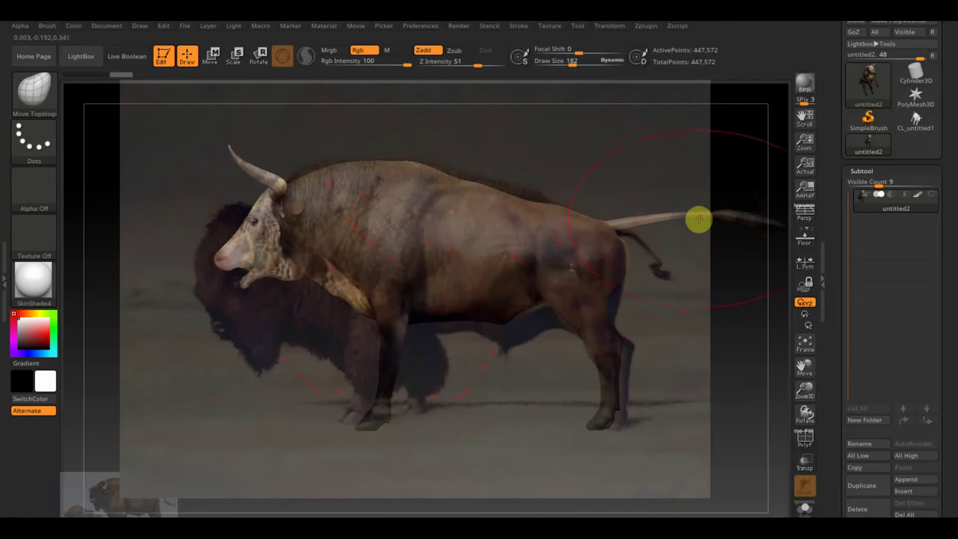
# Deepen the belly and pull the shoulder and chest down, undoing a trial tail smoothing
pyautogui.press('shift')
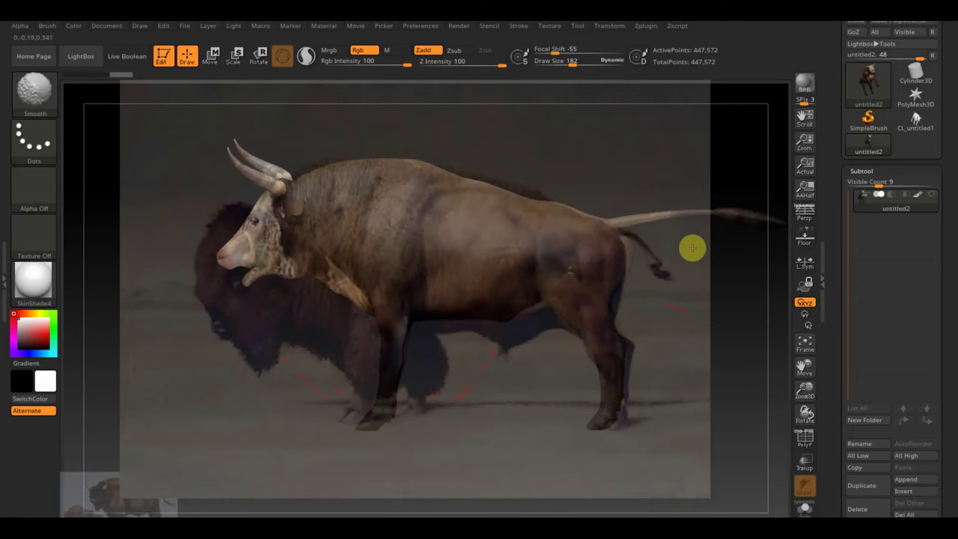
pyautogui.moveTo(680, 247)
pyautogui.keyDown('shift'); pyautogui.mouseDown()
pyautogui.moveTo(637, 274)
pyautogui.moveTo(663, 242)
pyautogui.moveTo(663, 224)
pyautogui.moveTo(659, 266)
pyautogui.mouseUp(); pyautogui.keyUp('shift')
pyautogui.hotkey('ctrl', 'z')
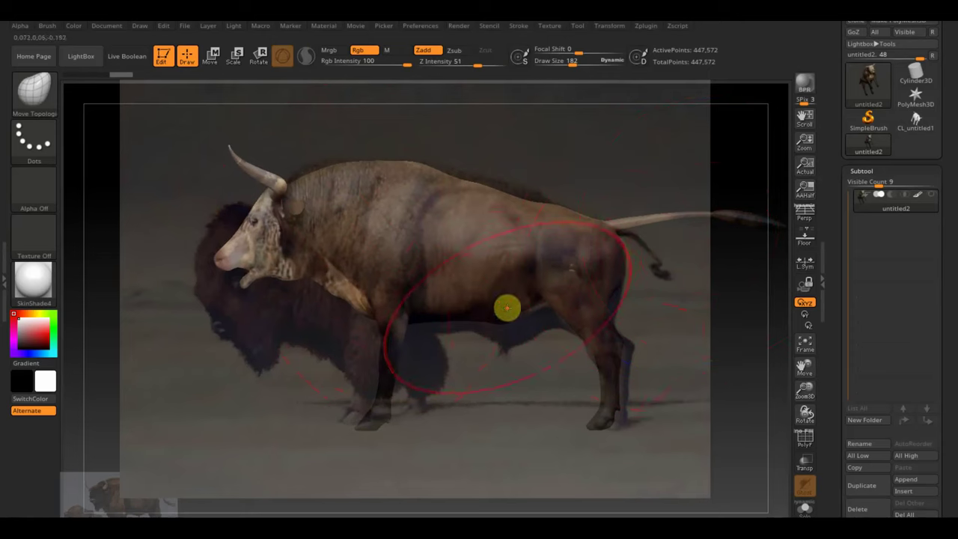
pyautogui.moveTo(503, 320); pyautogui.dragTo(508, 334)
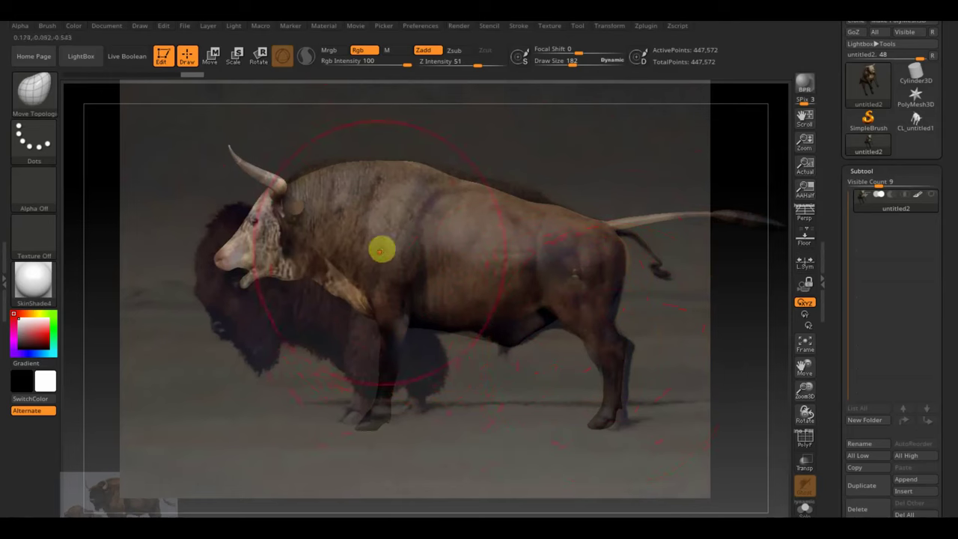
pyautogui.moveTo(379, 251)
pyautogui.mouseDown()
pyautogui.moveTo(365, 299)
pyautogui.moveTo(380, 316)
pyautogui.moveTo(358, 322)
pyautogui.mouseUp()
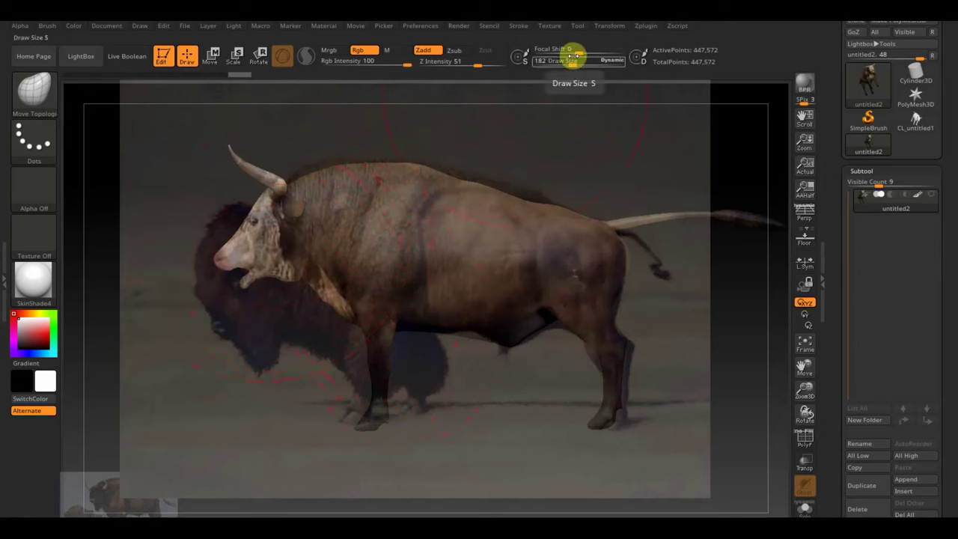
# With a smaller brush, push the head forward and reshape the face and muzzle
pyautogui.moveTo(574, 61); pyautogui.dragTo(570, 61)
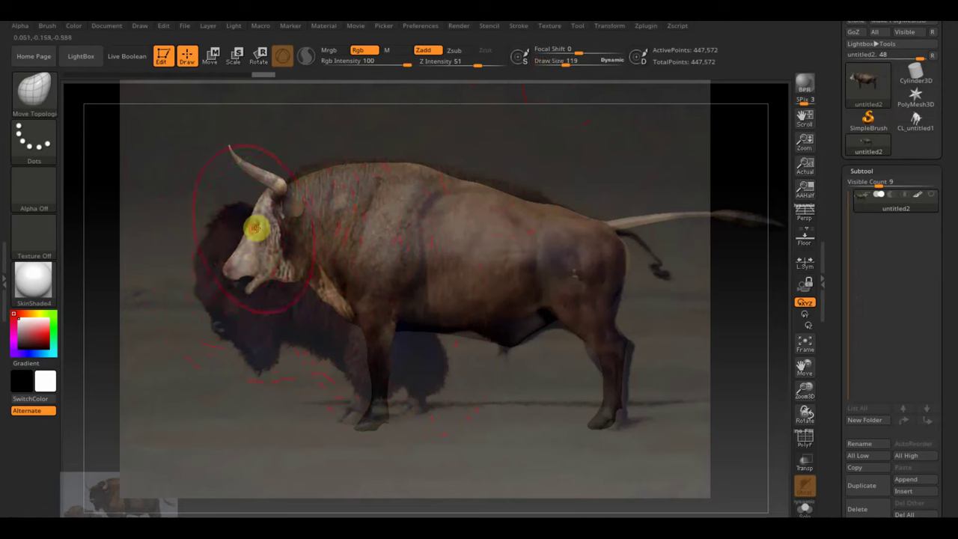
pyautogui.moveTo(255, 228); pyautogui.dragTo(233, 227)
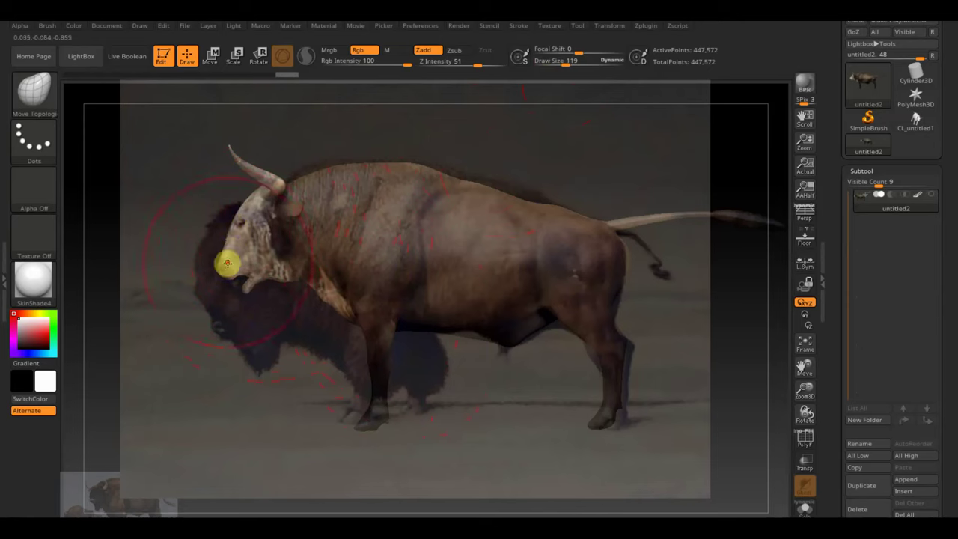
pyautogui.moveTo(229, 274); pyautogui.dragTo(263, 278)
pyautogui.moveTo(565, 63); pyautogui.dragTo(573, 62)
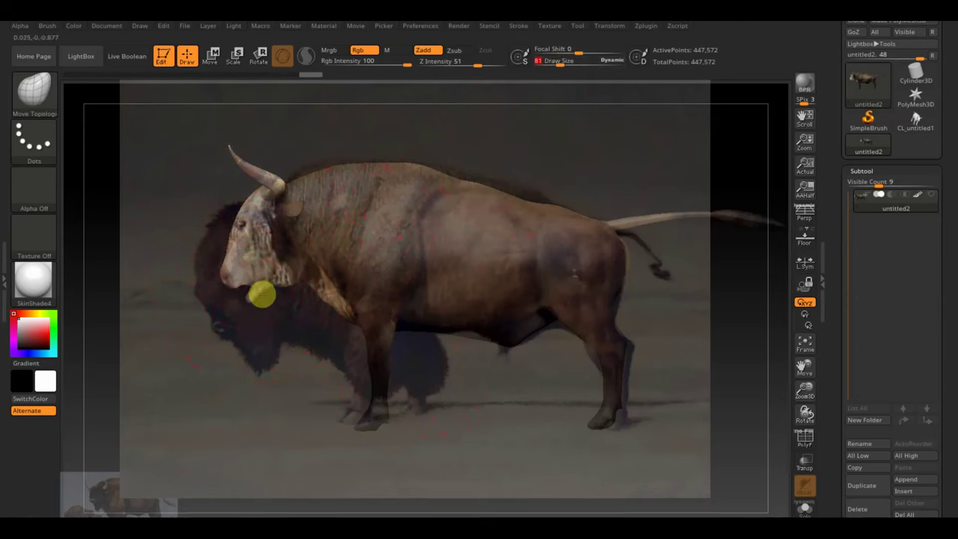
# Pull the muzzle, chin, face and throat downward toward the bison profile
pyautogui.moveTo(262, 299); pyautogui.dragTo(272, 316)
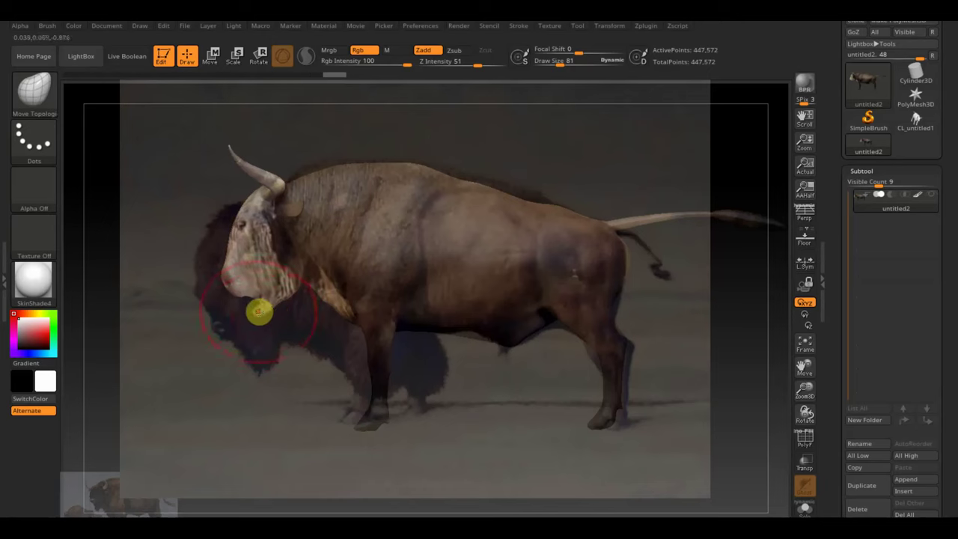
pyautogui.moveTo(266, 312)
pyautogui.mouseDown()
pyautogui.moveTo(301, 284)
pyautogui.moveTo(308, 308)
pyautogui.moveTo(331, 303)
pyautogui.moveTo(347, 321)
pyautogui.moveTo(336, 334)
pyautogui.moveTo(357, 331)
pyautogui.moveTo(353, 341)
pyautogui.mouseUp()
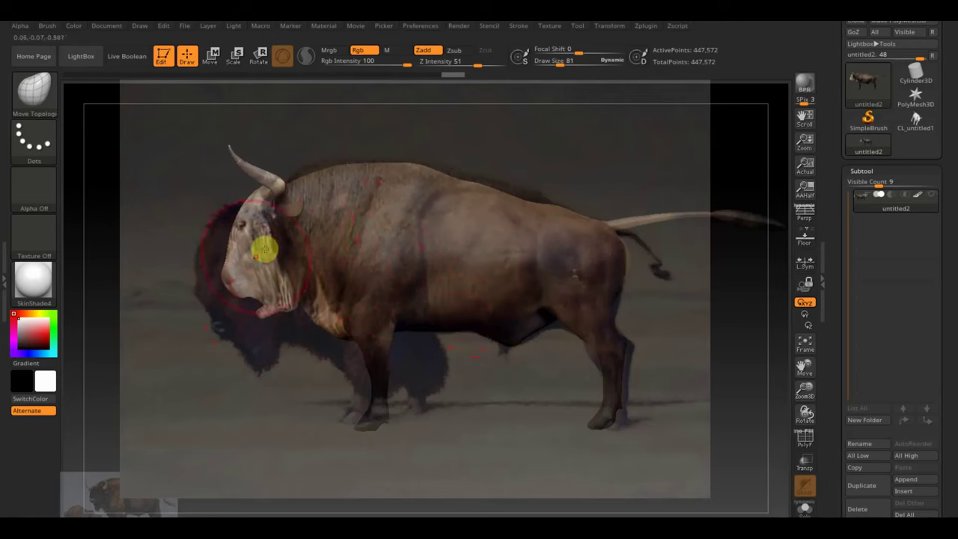
pyautogui.moveTo(264, 248)
pyautogui.mouseDown()
pyautogui.moveTo(239, 272)
pyautogui.moveTo(235, 224)
pyautogui.moveTo(262, 251)
pyautogui.moveTo(236, 283)
pyautogui.moveTo(235, 322)
pyautogui.moveTo(240, 292)
pyautogui.moveTo(279, 313)
pyautogui.mouseUp()
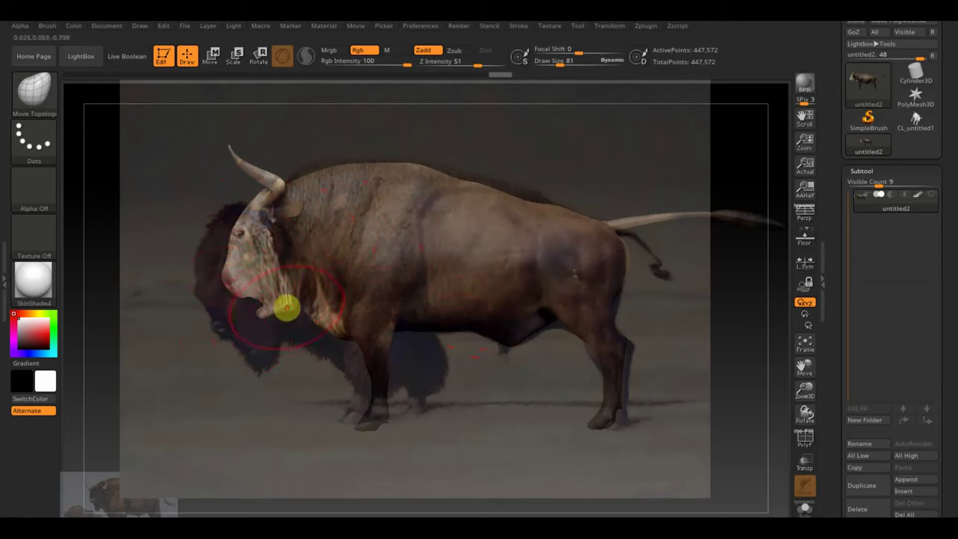
pyautogui.moveTo(289, 307); pyautogui.dragTo(285, 297)
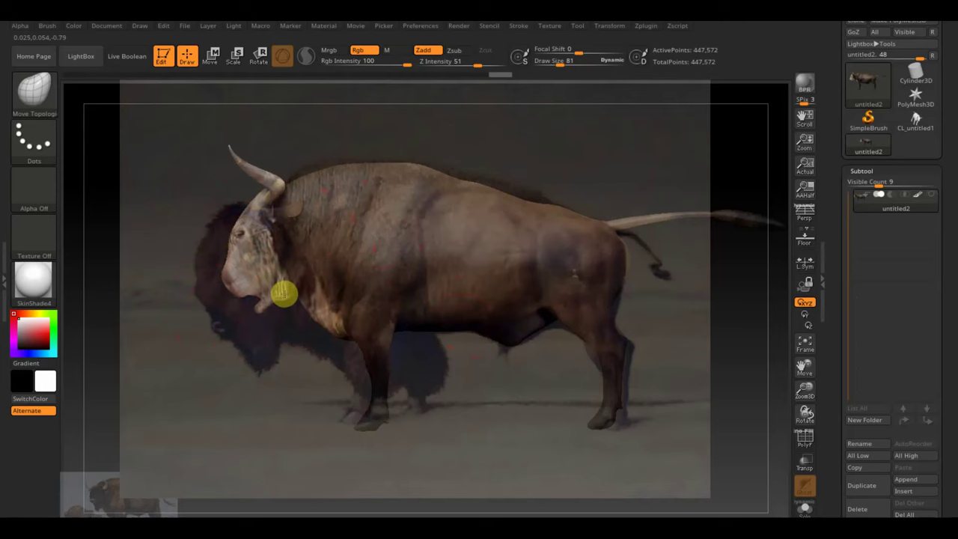
# At brush size 45 and then larger, drag the lower face down into a long jaw
pyautogui.moveTo(559, 65); pyautogui.dragTo(554, 66)
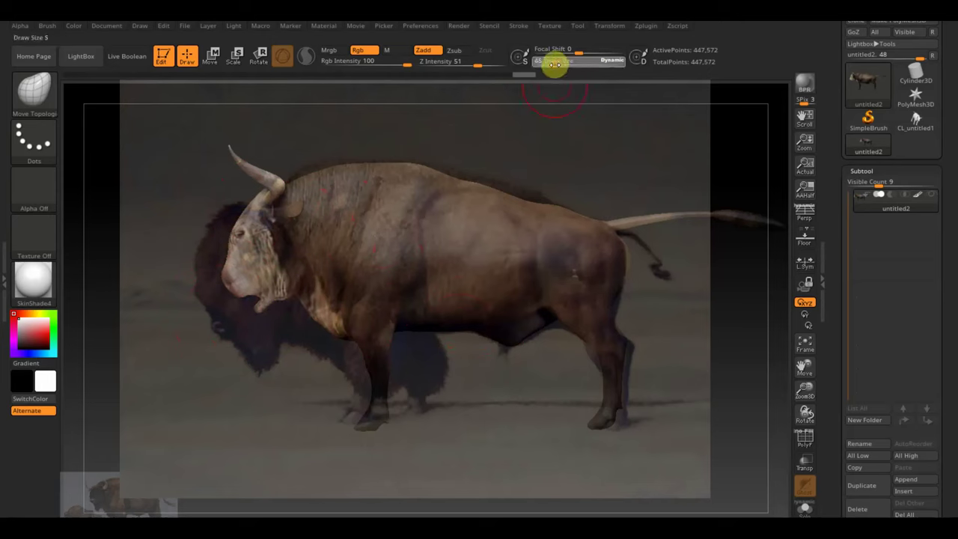
pyautogui.click(321, 296)
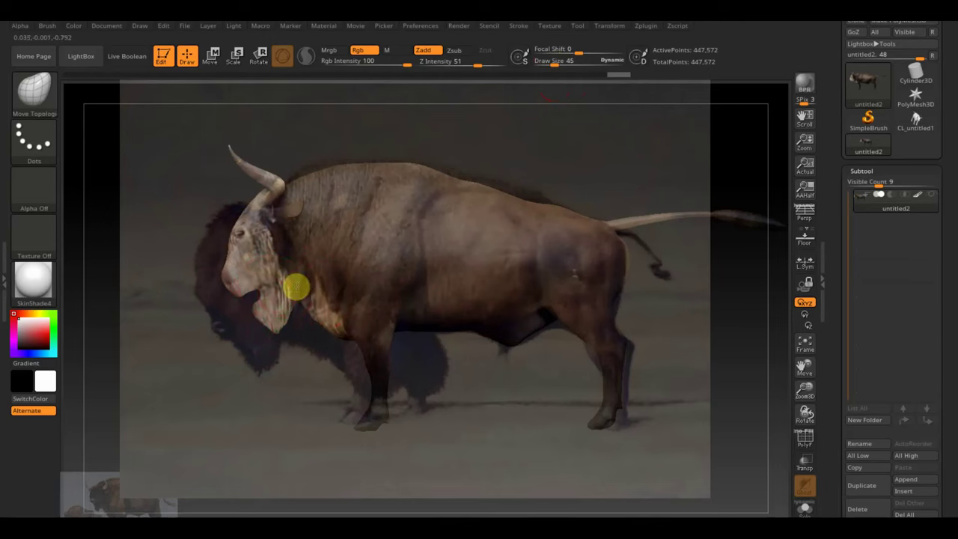
pyautogui.moveTo(556, 64); pyautogui.dragTo(561, 66)
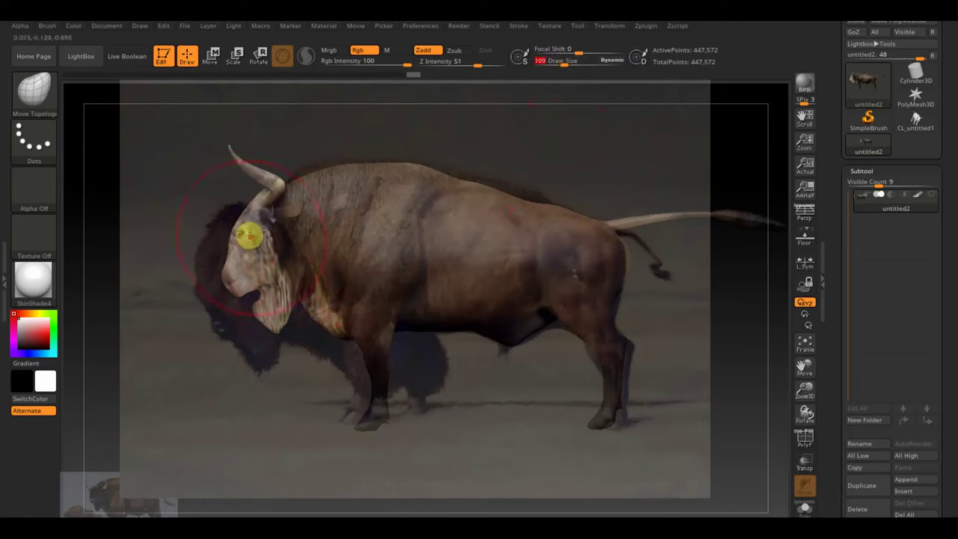
pyautogui.moveTo(234, 240); pyautogui.dragTo(303, 255)
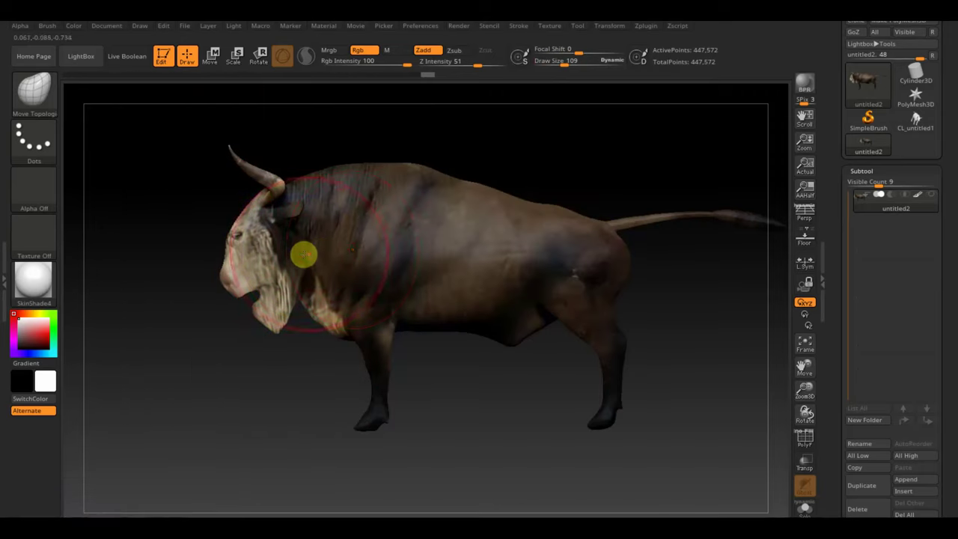
# Turn the bull front-on with a smaller brush, checking it from below and straight ahead
pyautogui.moveTo(517, 158)
pyautogui.mouseDown()
pyautogui.moveTo(598, 143)
pyautogui.moveTo(572, 180)
pyautogui.mouseUp()
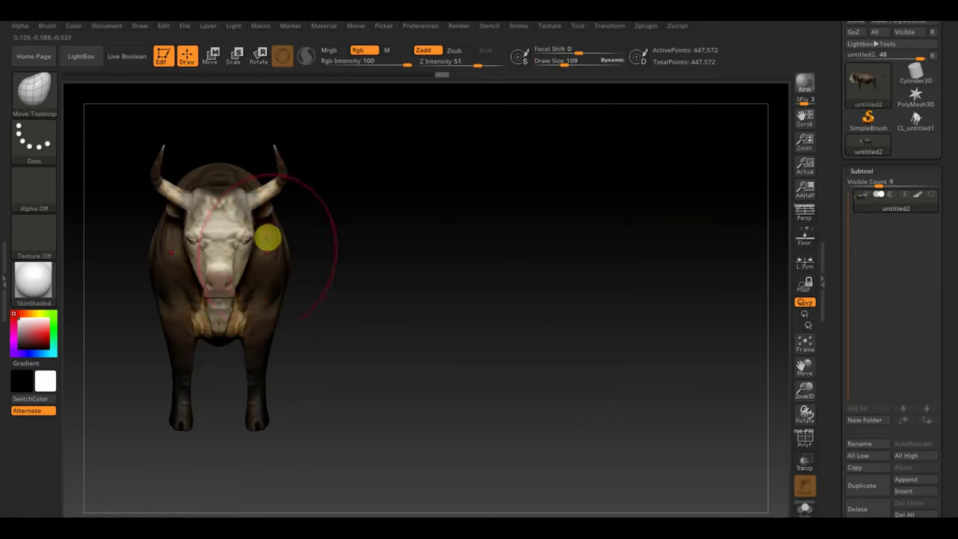
pyautogui.click(245, 230)
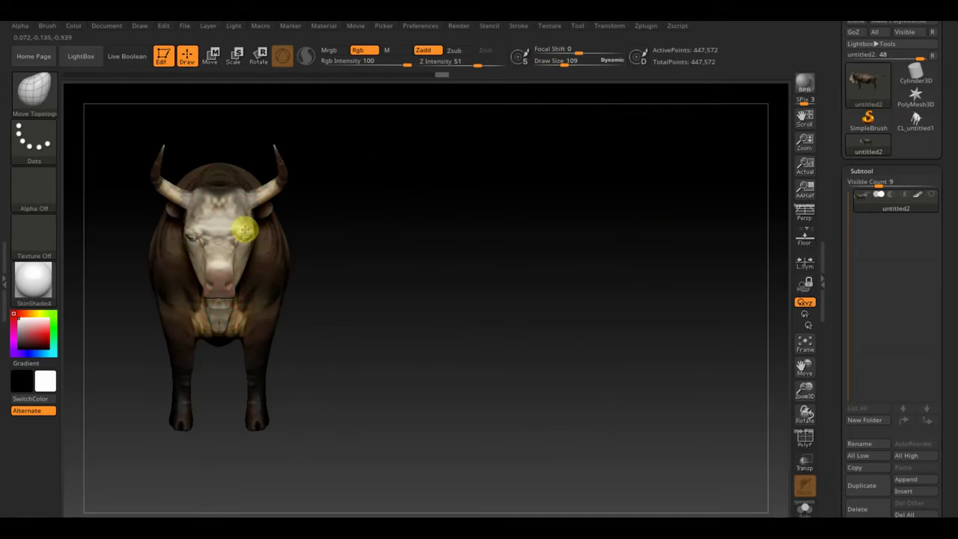
pyautogui.moveTo(571, 61); pyautogui.dragTo(556, 66)
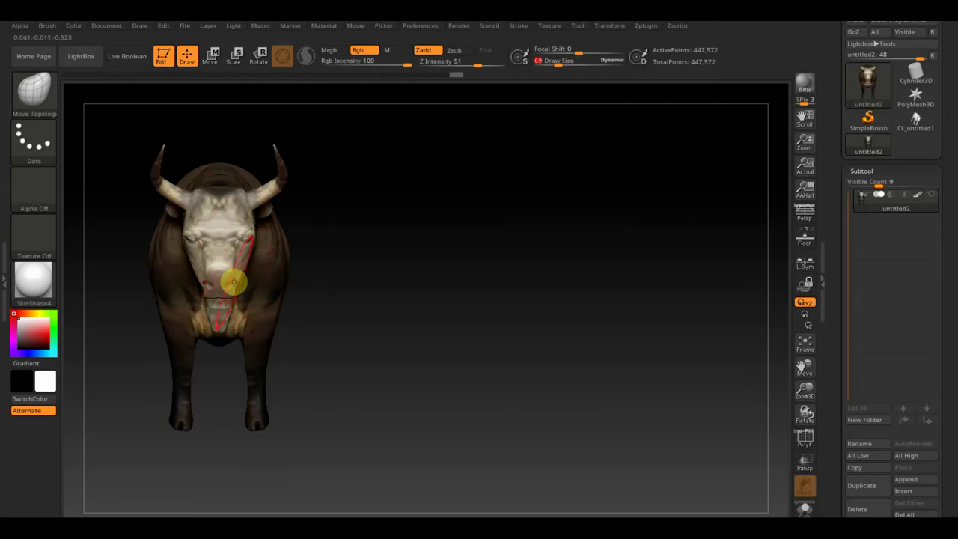
pyautogui.moveTo(303, 292)
pyautogui.mouseDown()
pyautogui.moveTo(382, 307)
pyautogui.moveTo(380, 235)
pyautogui.moveTo(275, 295)
pyautogui.moveTo(243, 301)
pyautogui.mouseUp()
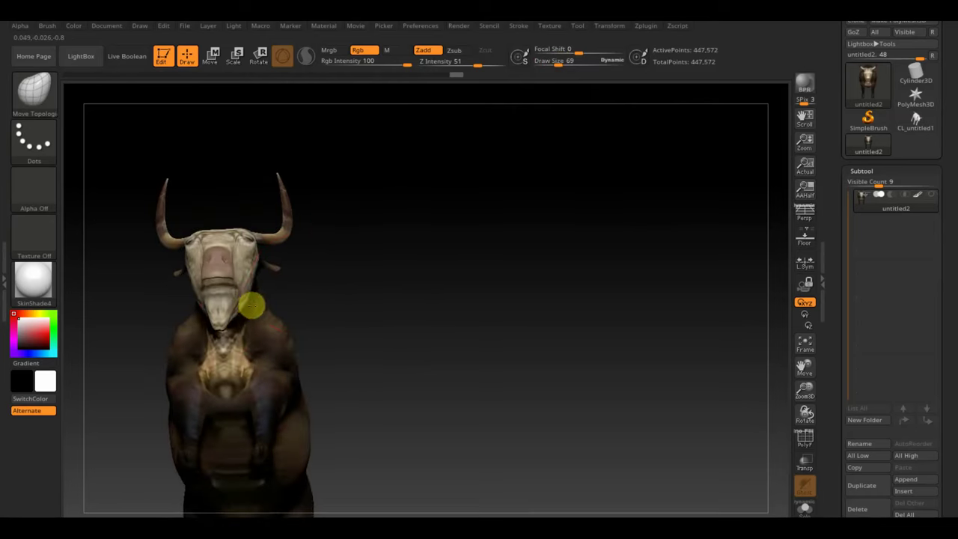
pyautogui.moveTo(340, 284)
pyautogui.mouseDown()
pyautogui.moveTo(346, 358)
pyautogui.moveTo(392, 334)
pyautogui.moveTo(353, 334)
pyautogui.mouseUp()
# Tilt, turn and pan the view to a centred front-on close-up of the bull's head
pyautogui.moveTo(502, 218); pyautogui.dragTo(534, 182)
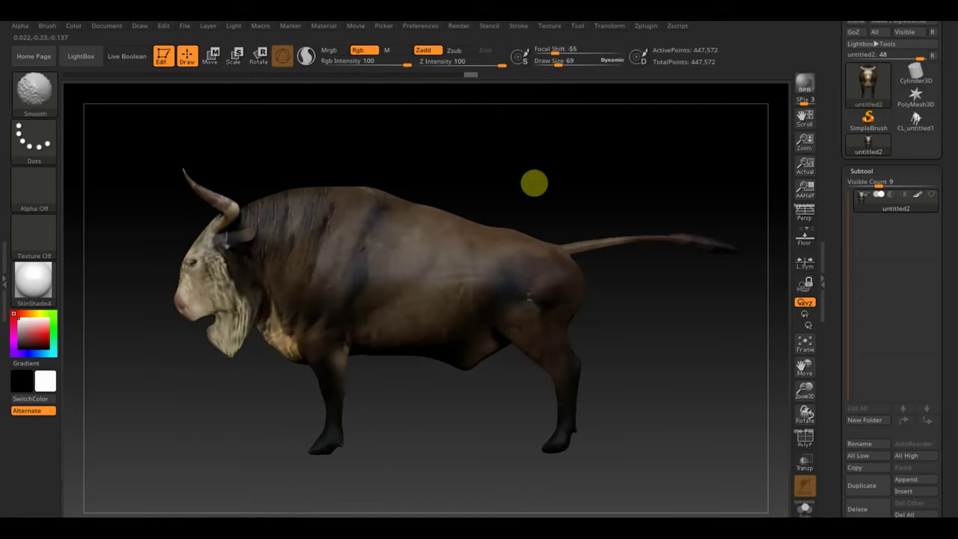
pyautogui.moveTo(448, 218)
pyautogui.mouseDown()
pyautogui.moveTo(409, 208)
pyautogui.moveTo(317, 277)
pyautogui.moveTo(252, 307)
pyautogui.mouseUp()
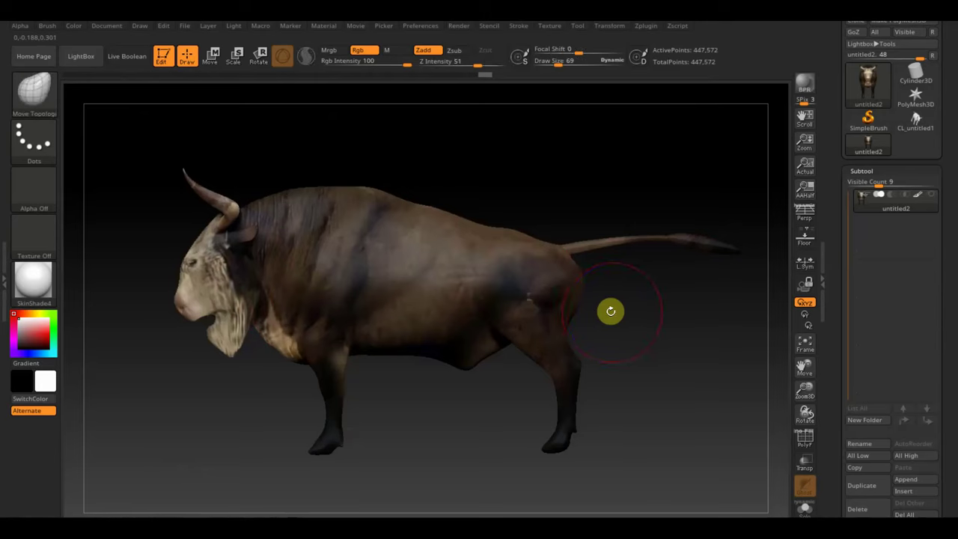
pyautogui.moveTo(609, 310)
pyautogui.mouseDown()
pyautogui.moveTo(681, 312)
pyautogui.moveTo(643, 319)
pyautogui.mouseUp()
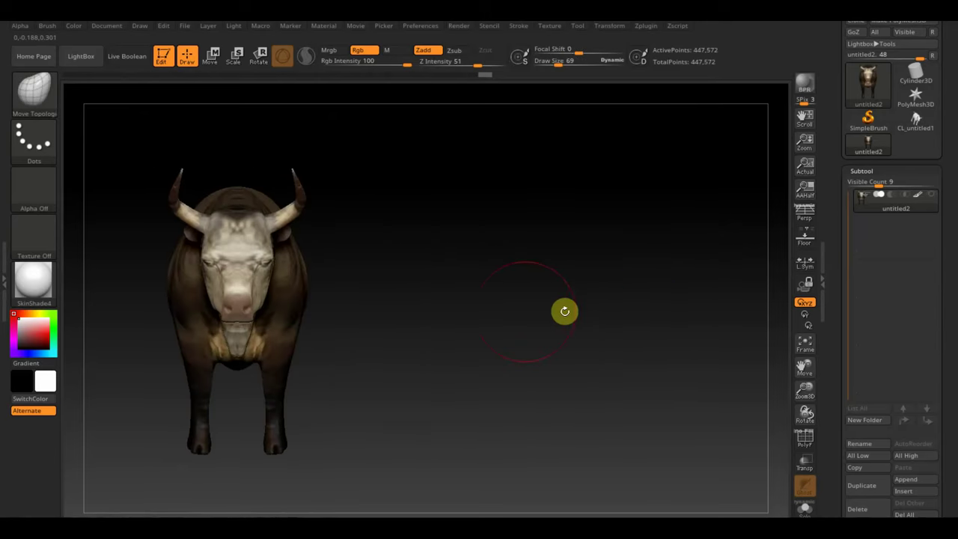
pyautogui.moveTo(564, 310)
pyautogui.keyDown('alt'); pyautogui.mouseDown()
pyautogui.moveTo(521, 304)
pyautogui.moveTo(580, 303)
pyautogui.mouseUp(); pyautogui.keyUp('alt')
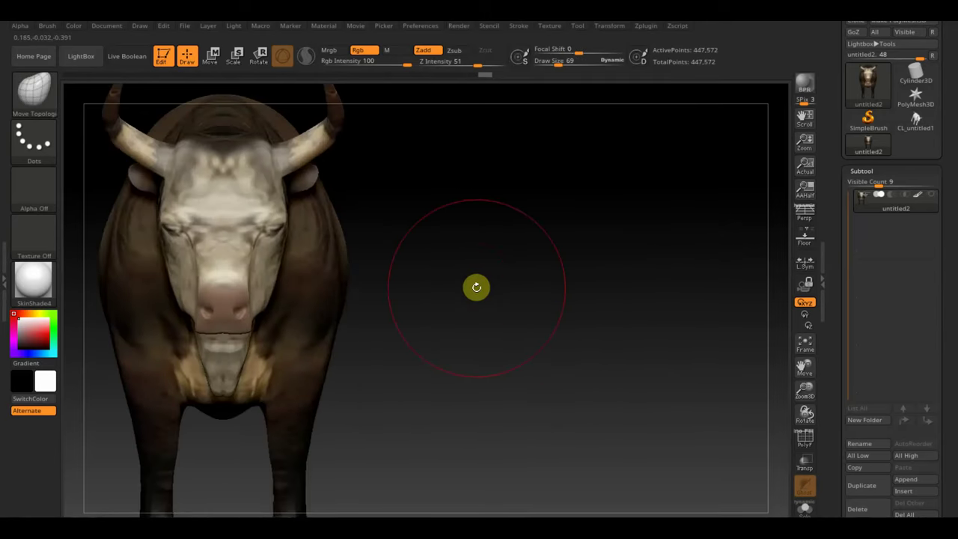
pyautogui.moveTo(475, 284)
pyautogui.keyDown('alt'); pyautogui.mouseDown()
pyautogui.moveTo(545, 282)
pyautogui.moveTo(651, 249)
pyautogui.moveTo(635, 255)
pyautogui.moveTo(628, 241)
pyautogui.mouseUp(); pyautogui.keyUp('alt')
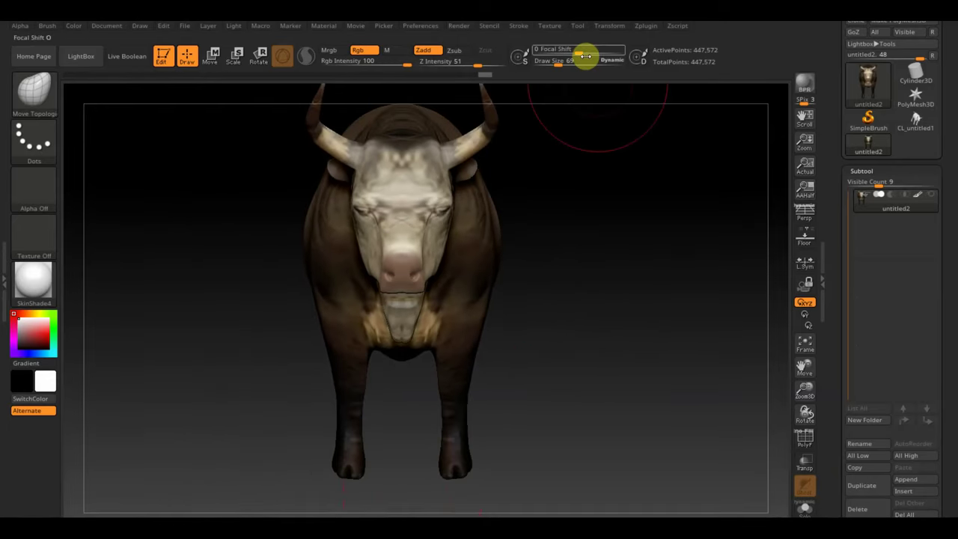
# Import the bison close-up screenshot and overlay it as a Spotlight reference
pyautogui.click(554, 27)
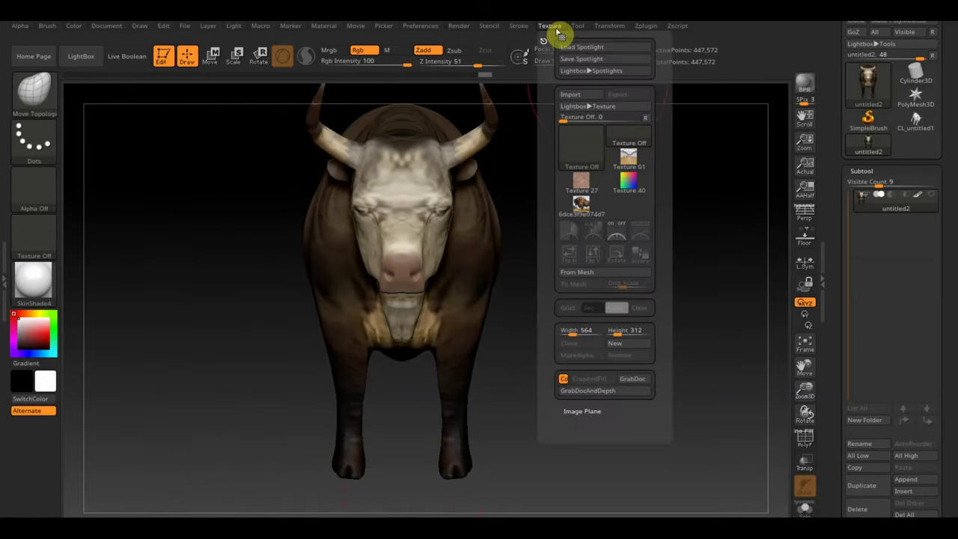
pyautogui.click(574, 95)
pyautogui.scroll(-3, 330, 207)
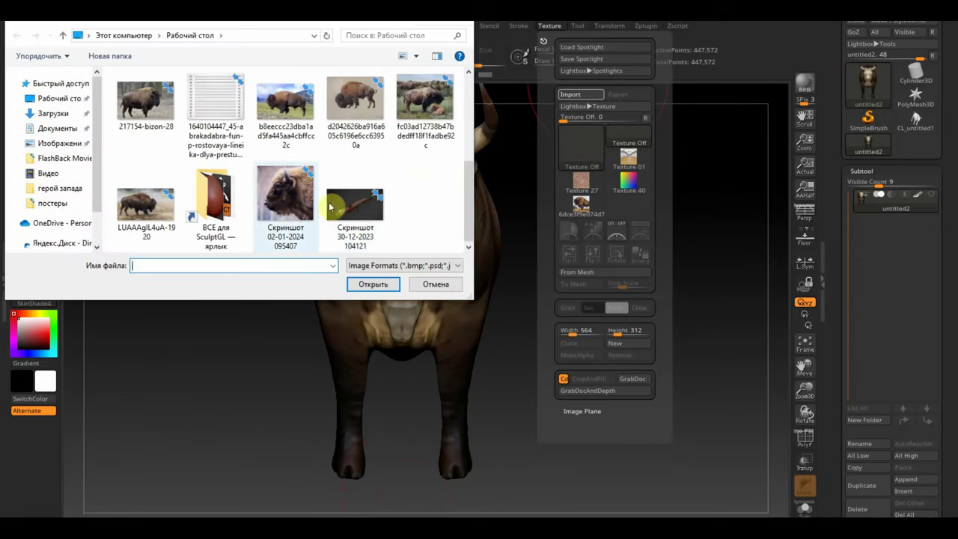
pyautogui.moveTo(285, 196)
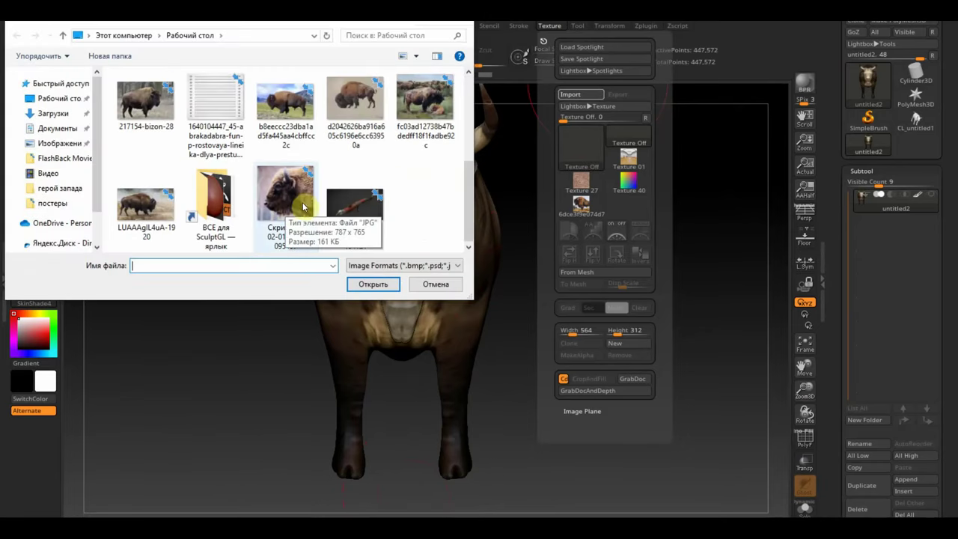
pyautogui.click(288, 209)
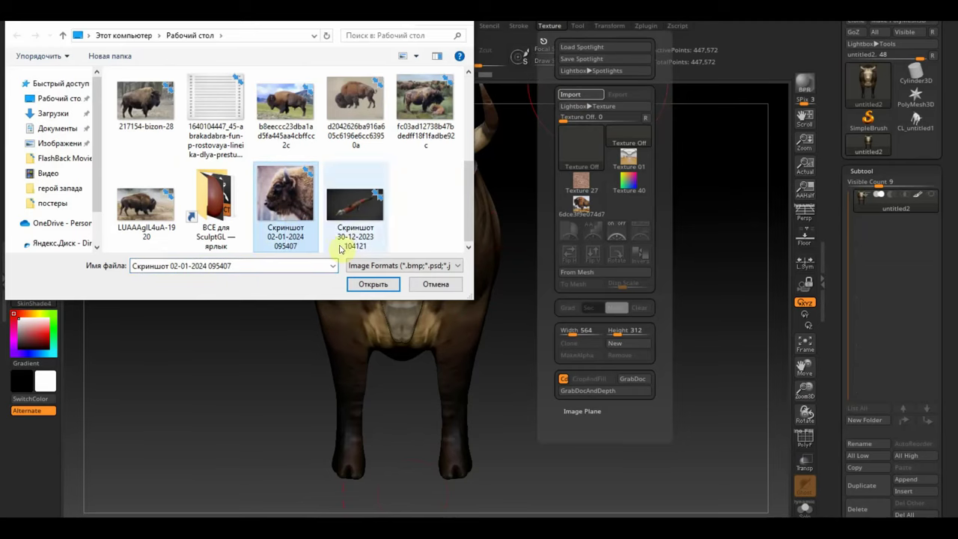
pyautogui.click(374, 286)
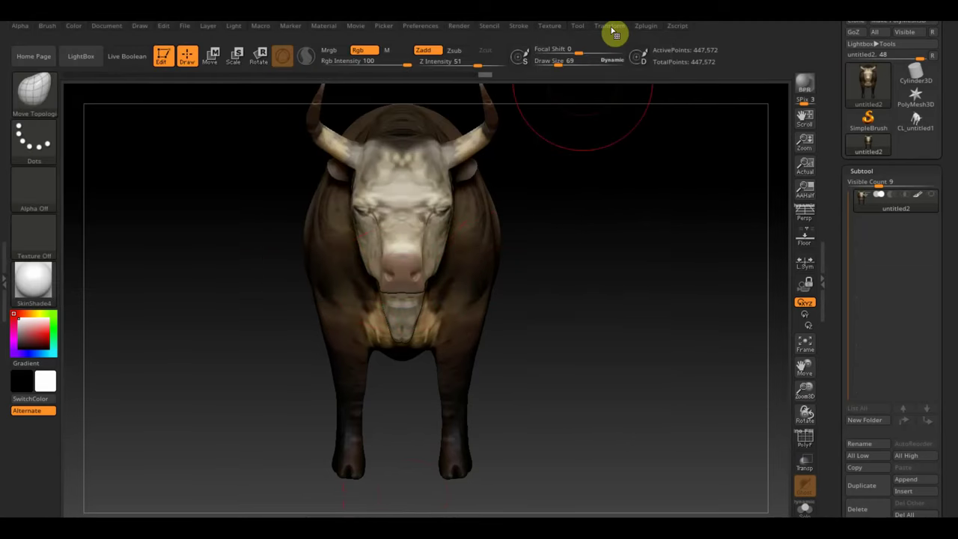
pyautogui.click(549, 25)
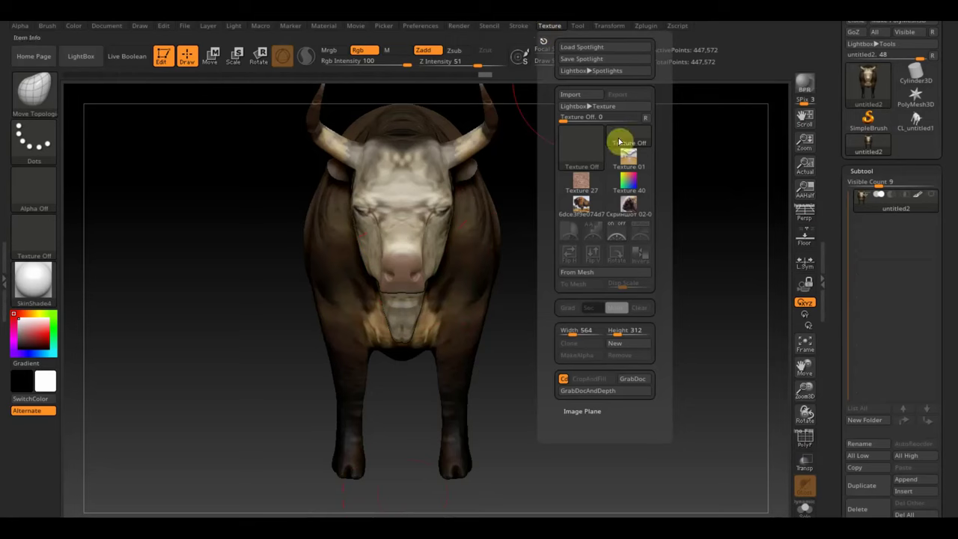
pyautogui.click(627, 231)
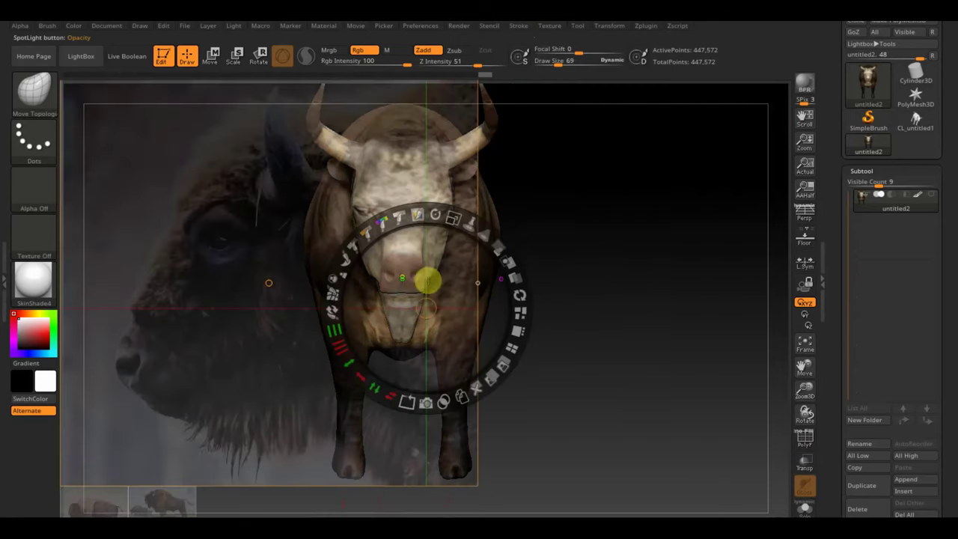
# Enlarge the close-up photo, shift it right, and turn the bull to a side view beneath it
pyautogui.moveTo(470, 230)
pyautogui.mouseDown()
pyautogui.moveTo(540, 268)
pyautogui.moveTo(570, 261)
pyautogui.mouseUp()
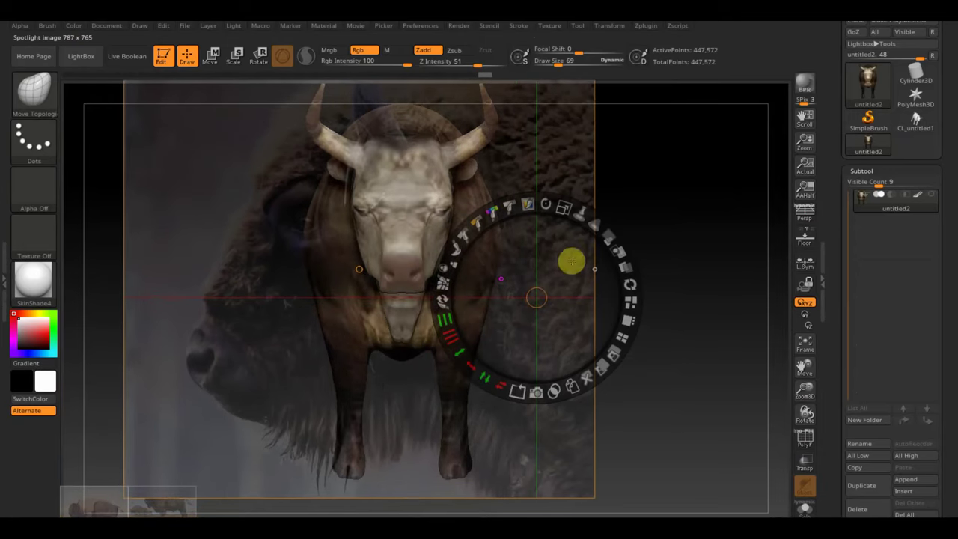
pyautogui.press('z')
pyautogui.moveTo(680, 334)
pyautogui.mouseDown()
pyautogui.moveTo(639, 353)
pyautogui.moveTo(692, 396)
pyautogui.moveTo(671, 409)
pyautogui.moveTo(713, 454)
pyautogui.moveTo(706, 504)
pyautogui.moveTo(728, 524)
pyautogui.moveTo(700, 512)
pyautogui.moveTo(724, 520)
pyautogui.mouseUp()
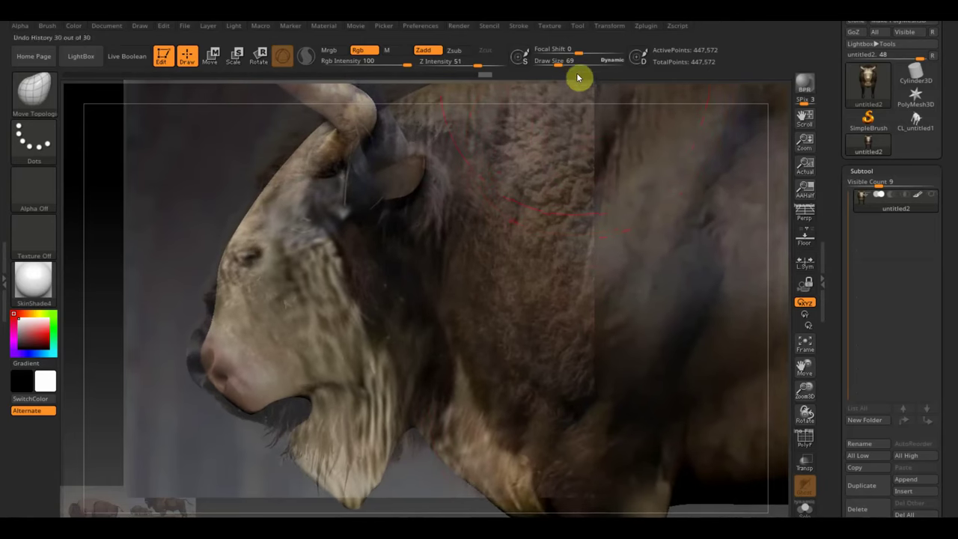
# Set the brush Draw Size to 51
pyautogui.moveTo(557, 61); pyautogui.dragTo(561, 62)
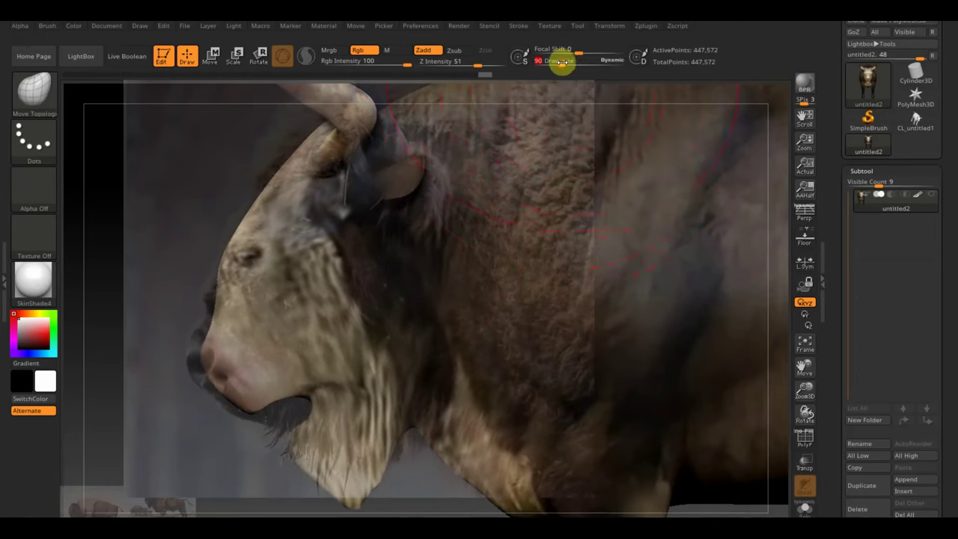
pyautogui.click(557, 62)
pyautogui.moveTo(557, 61); pyautogui.dragTo(557, 62)
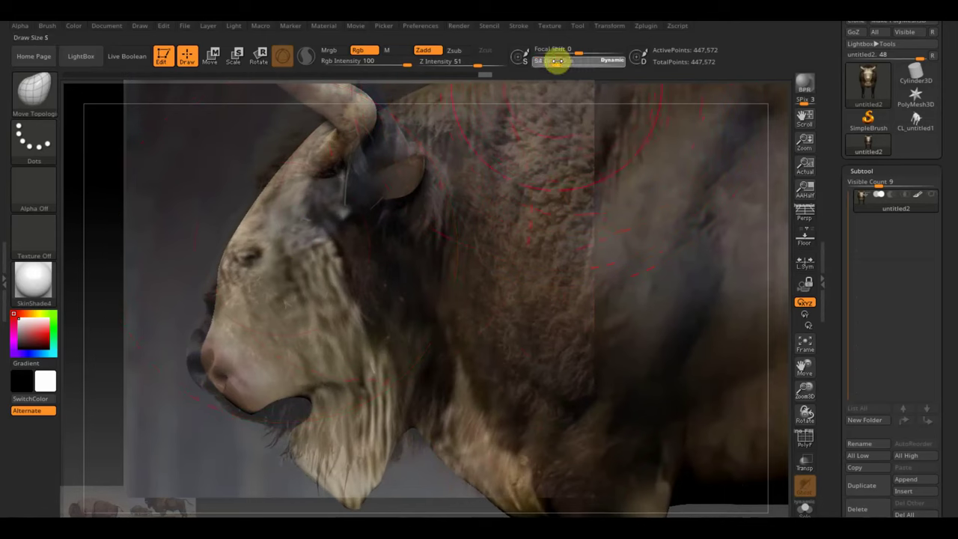
pyautogui.press('Return')
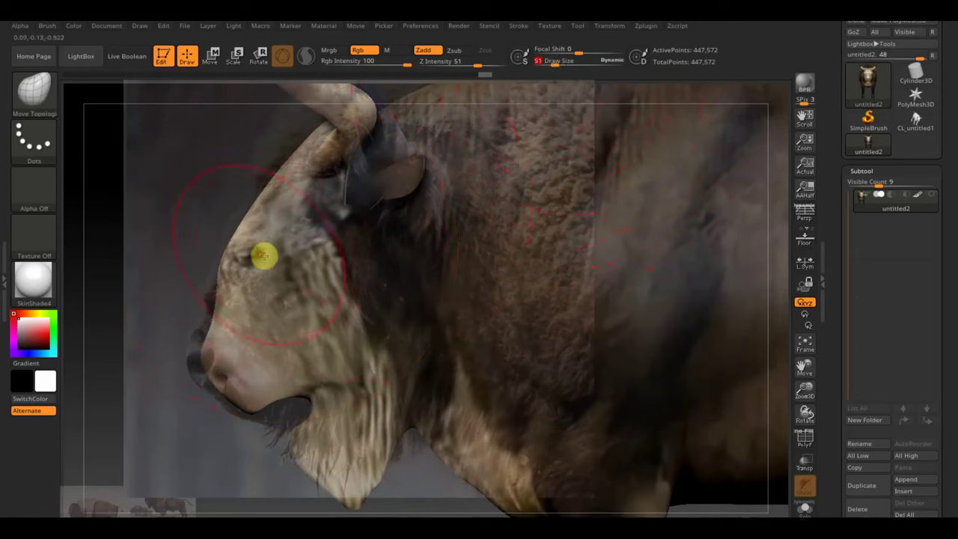
# Project the bison photo's pale fur colouring onto the eye, forehead, face and muzzle
pyautogui.moveTo(263, 256)
pyautogui.mouseDown()
pyautogui.moveTo(372, 240)
pyautogui.moveTo(328, 187)
pyautogui.moveTo(325, 201)
pyautogui.mouseUp()
pyautogui.moveTo(295, 247)
pyautogui.mouseDown()
pyautogui.moveTo(305, 224)
pyautogui.moveTo(285, 186)
pyautogui.mouseUp()
pyautogui.moveTo(302, 231); pyautogui.dragTo(308, 238)
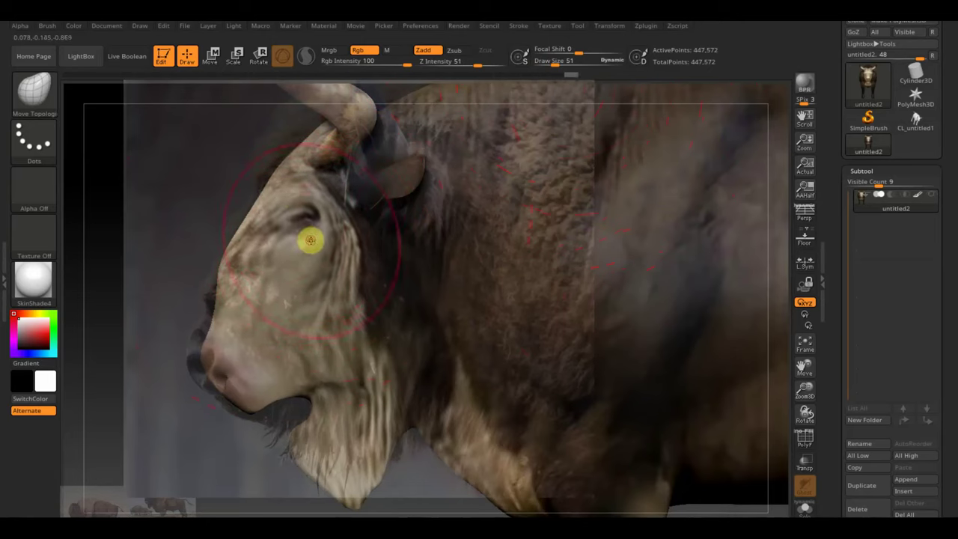
pyautogui.moveTo(215, 353)
pyautogui.mouseDown()
pyautogui.moveTo(198, 356)
pyautogui.moveTo(272, 416)
pyautogui.mouseUp()
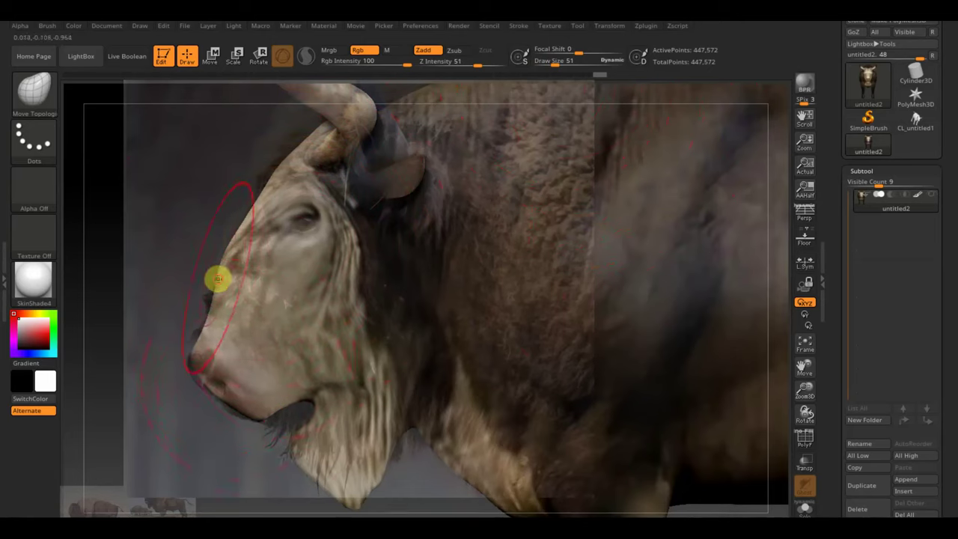
pyautogui.click(218, 278)
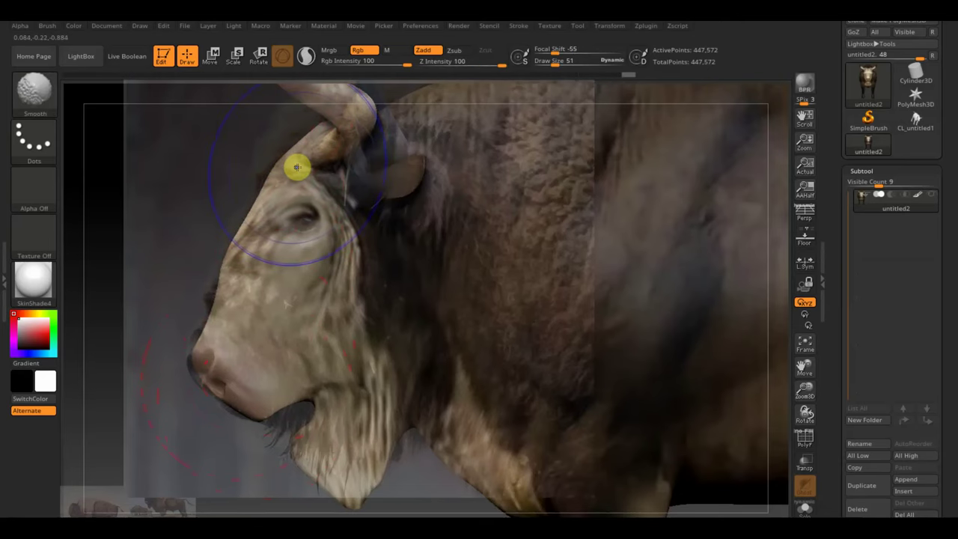
# Hide the reference photo, pick a topological move brush, and frame the whole bull
pyautogui.hotkey('shift', 'z')
pyautogui.moveTo(215, 215)
pyautogui.mouseDown()
pyautogui.moveTo(265, 205)
pyautogui.moveTo(444, 242)
pyautogui.moveTo(466, 269)
pyautogui.moveTo(455, 269)
pyautogui.moveTo(453, 239)
pyautogui.moveTo(515, 262)
pyautogui.moveTo(506, 223)
pyautogui.moveTo(456, 246)
pyautogui.moveTo(416, 416)
pyautogui.moveTo(419, 452)
pyautogui.mouseUp()
pyautogui.press('b')
pyautogui.press('m')
pyautogui.press('t')
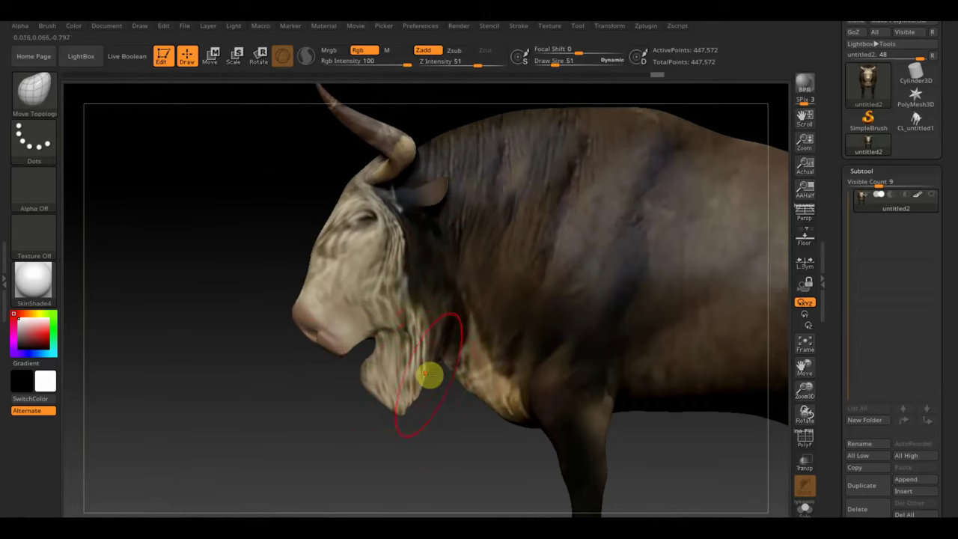
pyautogui.moveTo(431, 408); pyautogui.dragTo(443, 436)
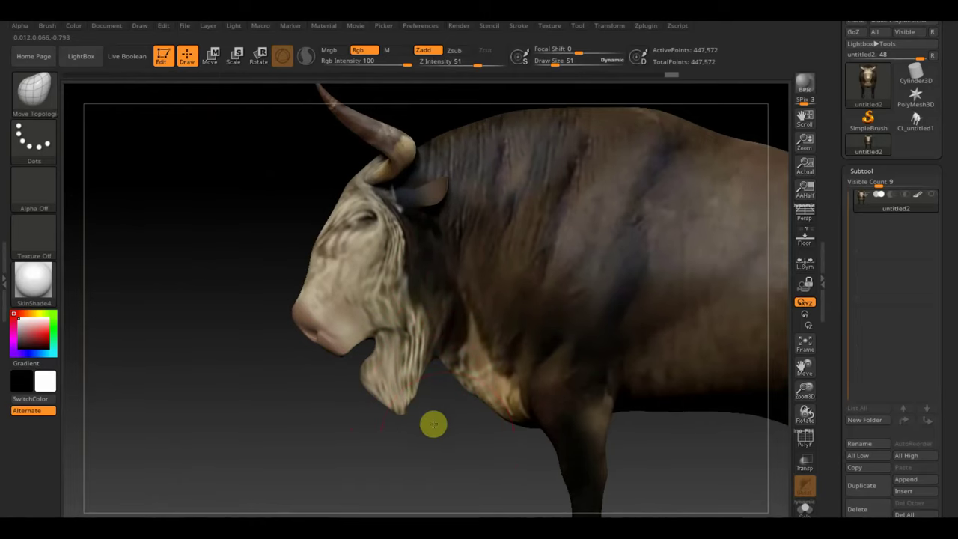
pyautogui.press('f')
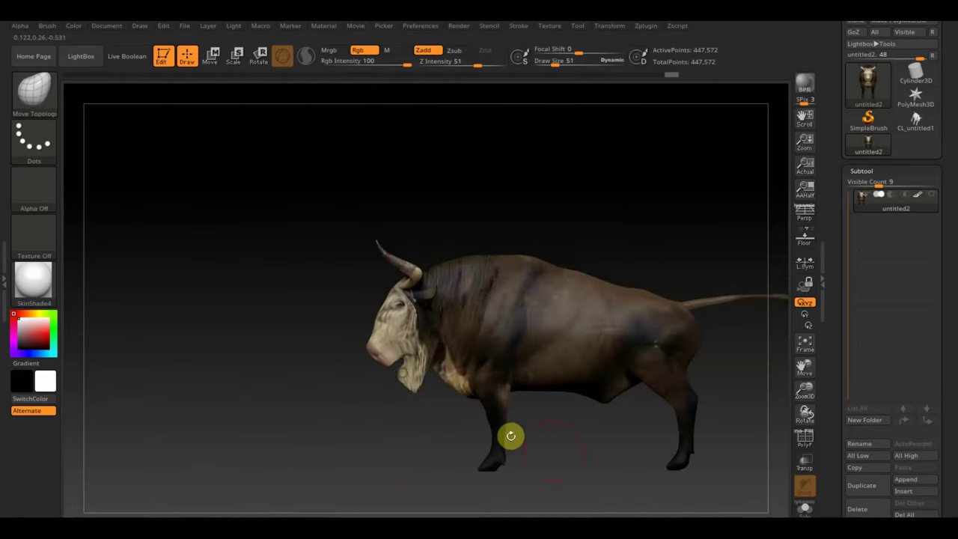
pyautogui.moveTo(509, 436)
pyautogui.mouseDown()
pyautogui.moveTo(514, 414)
pyautogui.moveTo(467, 390)
pyautogui.moveTo(524, 466)
pyautogui.moveTo(351, 392)
pyautogui.moveTo(242, 267)
pyautogui.mouseUp()
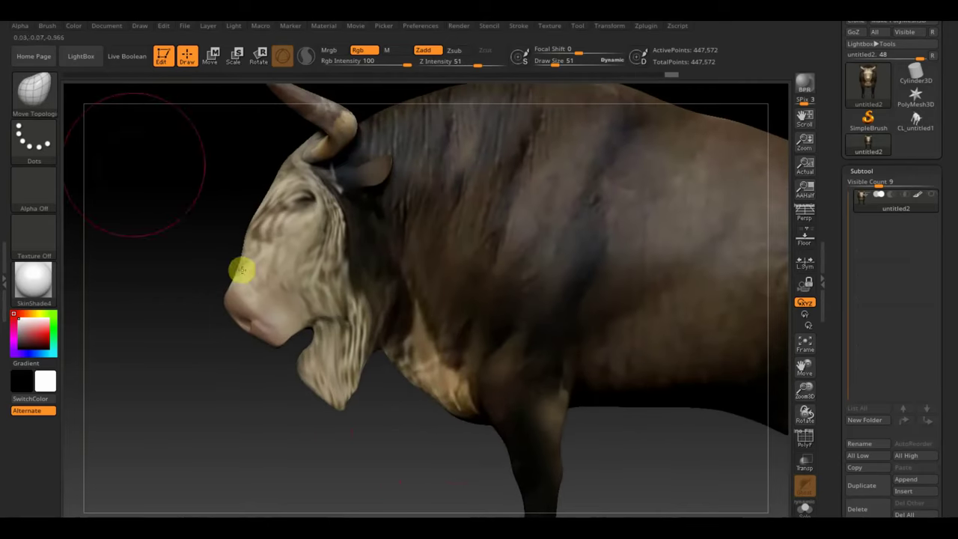
# Switch to the Standard brush at Draw Size 12
pyautogui.click(43, 95)
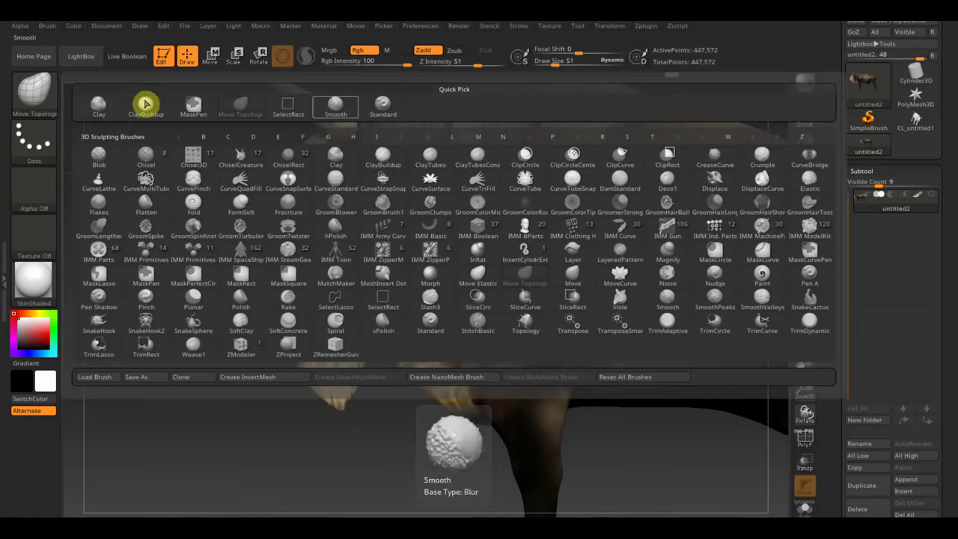
pyautogui.click(383, 105)
pyautogui.moveTo(540, 61)
pyautogui.mouseDown()
pyautogui.moveTo(554, 63)
pyautogui.moveTo(534, 64)
pyautogui.mouseUp()
pyautogui.keyDown('alt'); pyautogui.moveTo(231, 152); pyautogui.dragTo(272, 181); pyautogui.keyUp('alt')
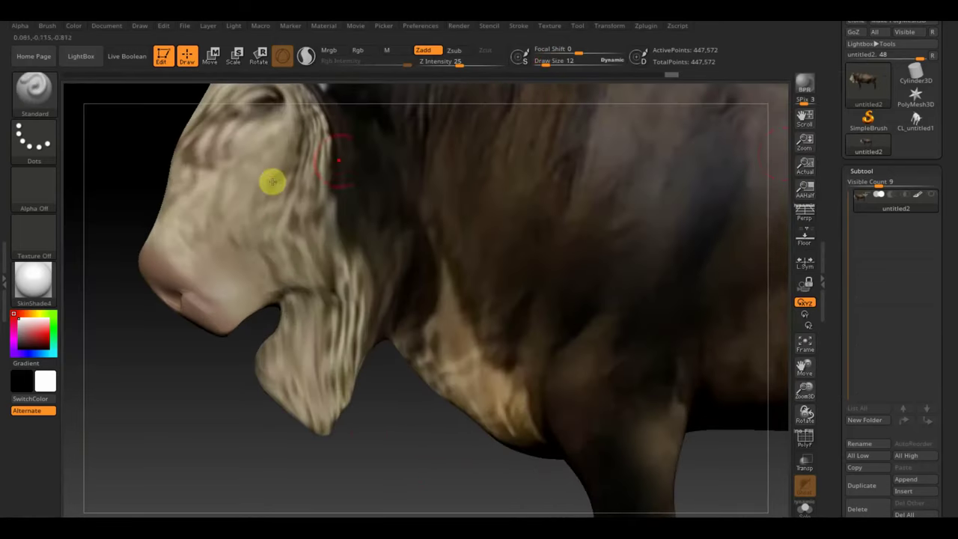
# Turn off the colour texture, apply MatCap Red Wax, and sculpt wrinkles around the eye
pyautogui.click(918, 197)
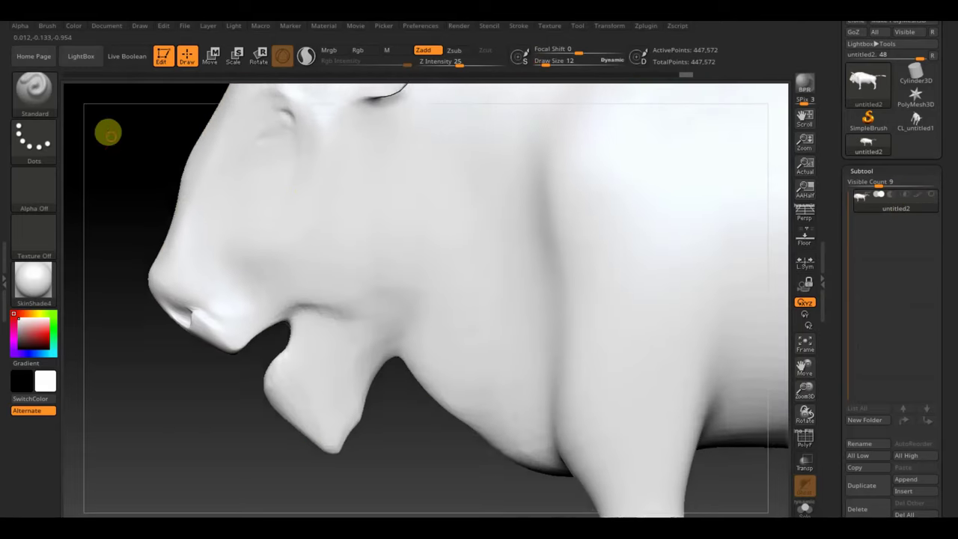
pyautogui.moveTo(107, 133); pyautogui.dragTo(71, 267)
pyautogui.click(43, 286)
pyautogui.click(97, 232)
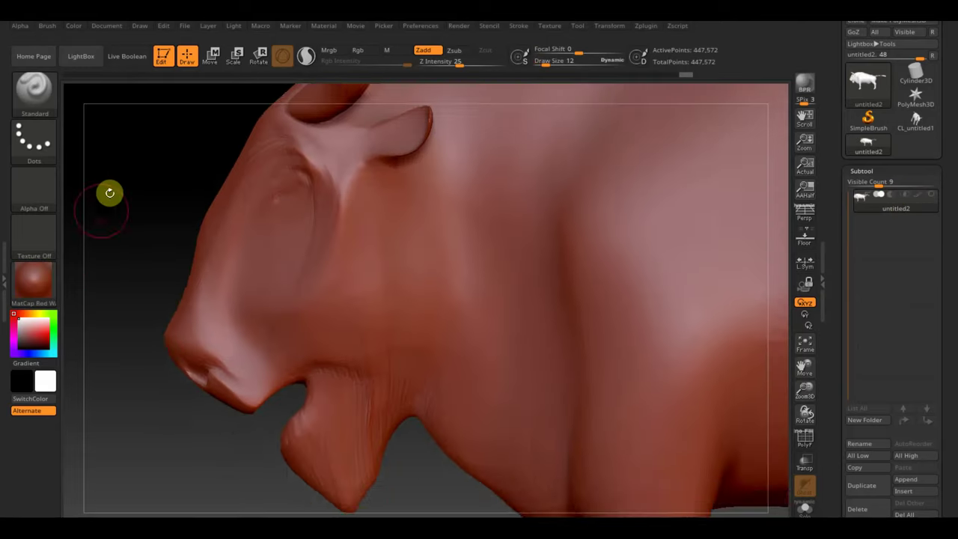
pyautogui.moveTo(110, 192); pyautogui.dragTo(156, 169)
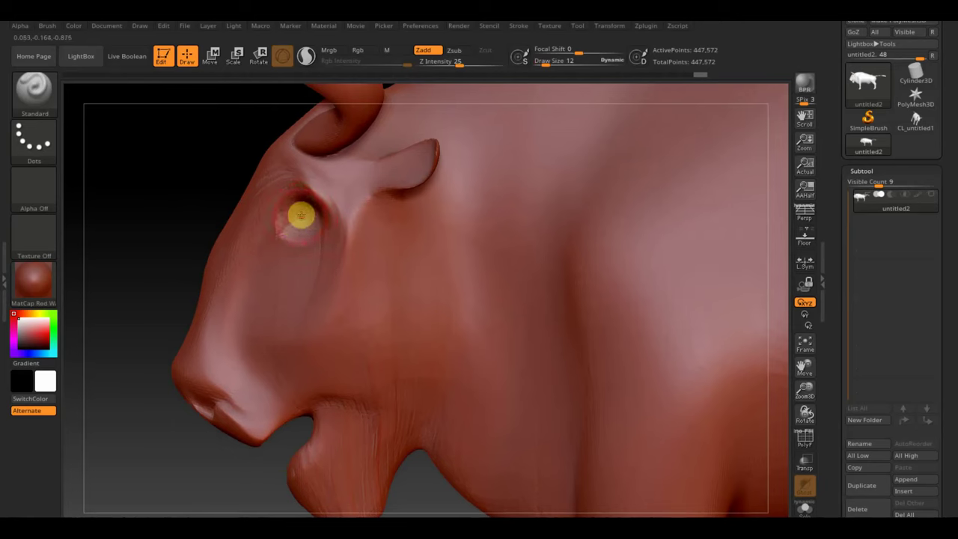
pyautogui.moveTo(307, 193)
pyautogui.mouseDown()
pyautogui.moveTo(261, 231)
pyautogui.moveTo(296, 200)
pyautogui.mouseUp()
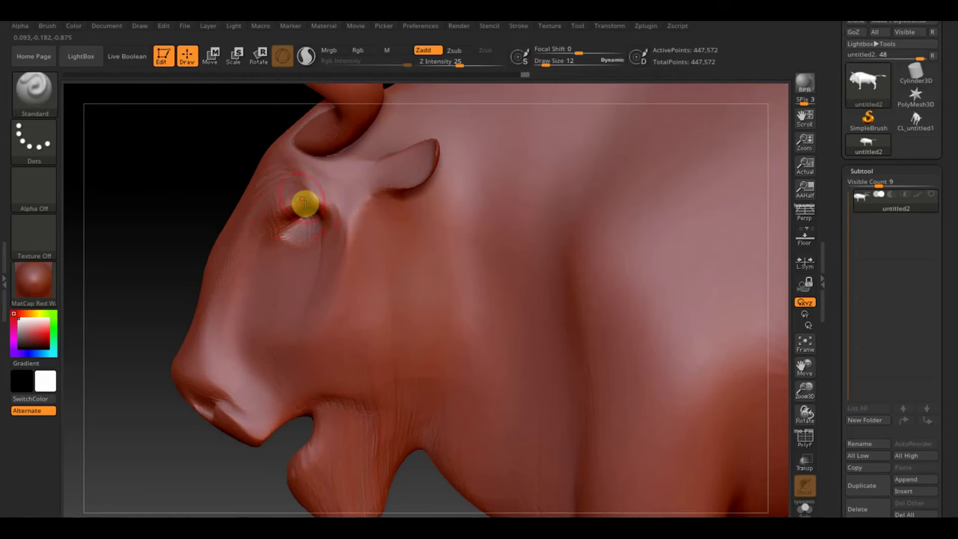
pyautogui.click(36, 91)
# Choose ClayBuildup and toggle BackfaceMask in the brush's Auto Masking settings
pyautogui.click(161, 108)
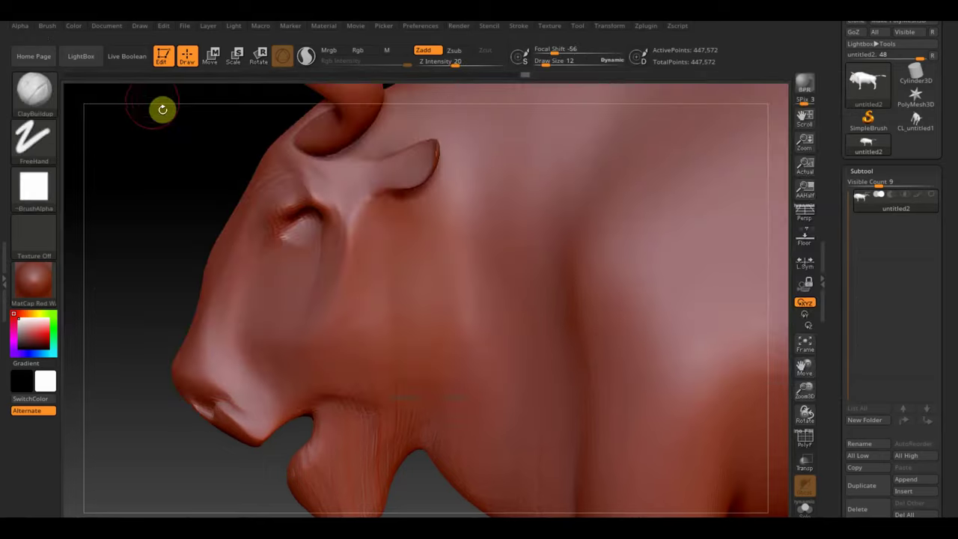
pyautogui.click(47, 26)
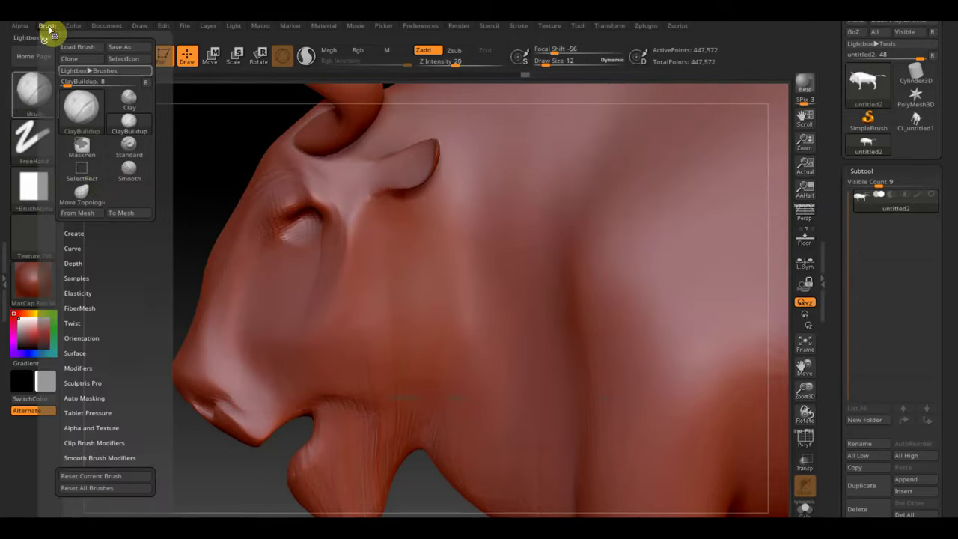
pyautogui.click(93, 397)
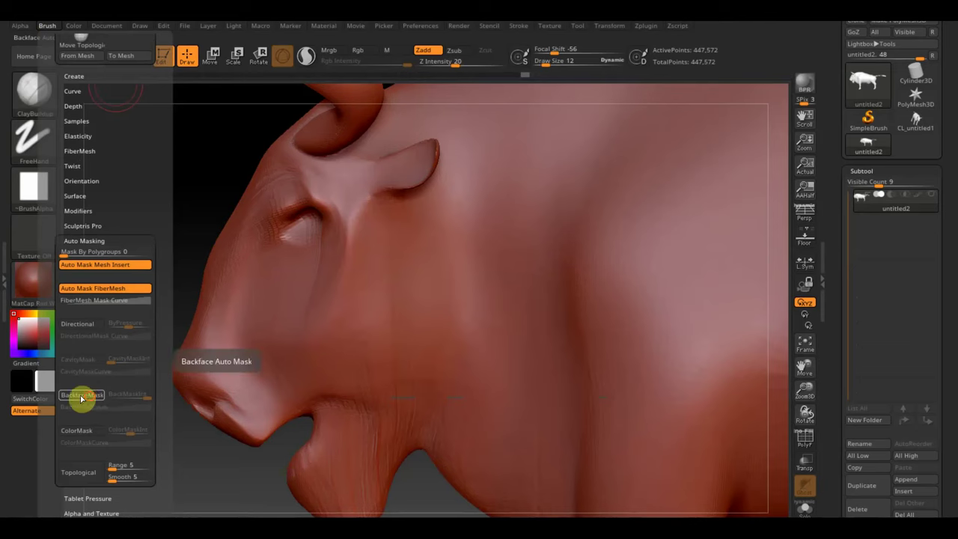
pyautogui.click(81, 398)
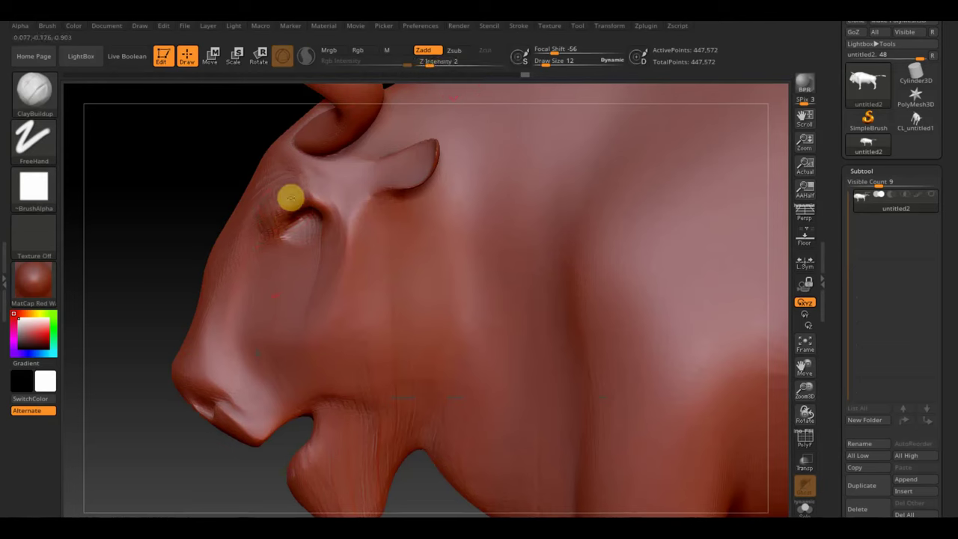
# Build clay wrinkles from eye to brow and two creases up the cheek, smoothing some areas
pyautogui.moveTo(262, 211)
pyautogui.mouseDown()
pyautogui.moveTo(319, 191)
pyautogui.moveTo(330, 244)
pyautogui.moveTo(338, 234)
pyautogui.mouseUp()
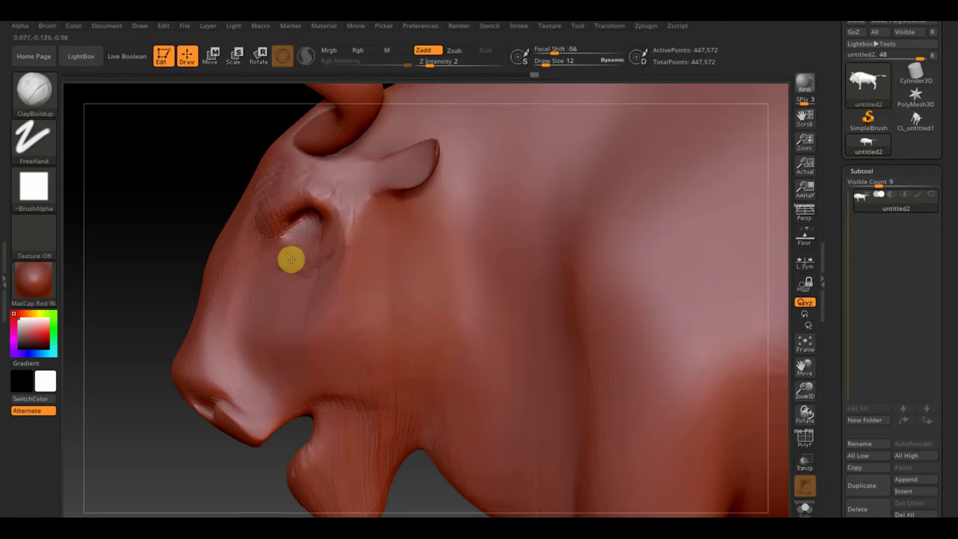
pyautogui.moveTo(291, 260)
pyautogui.mouseDown()
pyautogui.moveTo(319, 278)
pyautogui.moveTo(288, 292)
pyautogui.mouseUp()
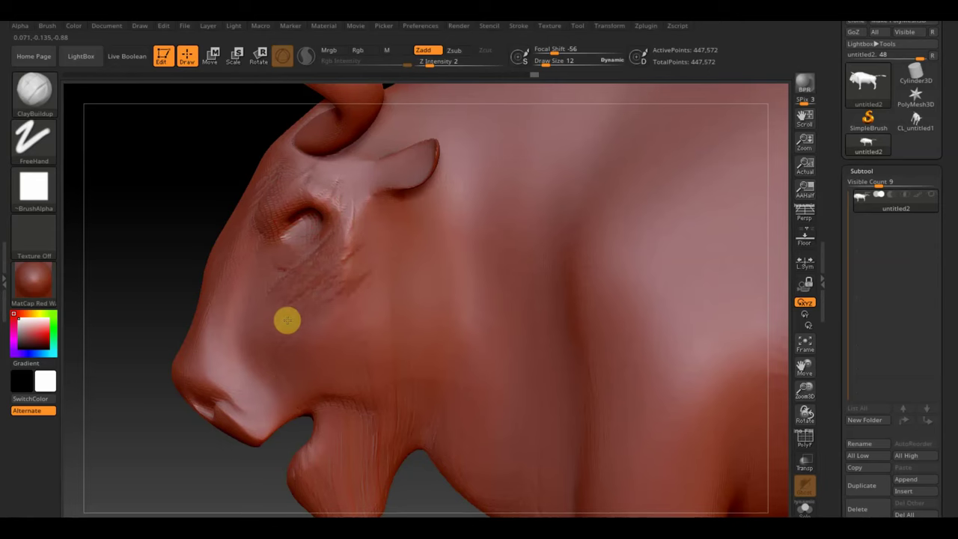
pyautogui.moveTo(322, 318)
pyautogui.mouseDown()
pyautogui.moveTo(359, 242)
pyautogui.moveTo(346, 286)
pyautogui.moveTo(366, 295)
pyautogui.moveTo(306, 292)
pyautogui.moveTo(392, 240)
pyautogui.moveTo(391, 229)
pyautogui.mouseUp()
pyautogui.press('shift')
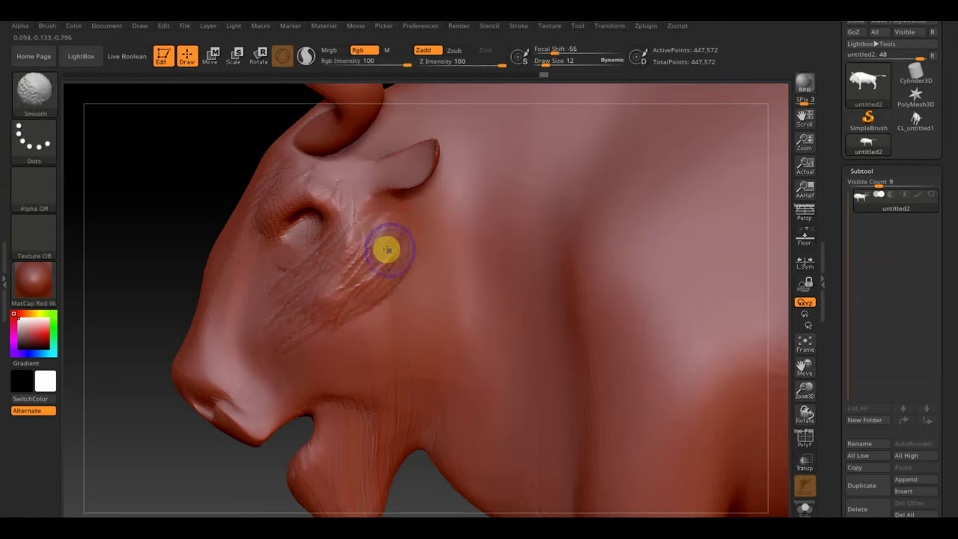
pyautogui.moveTo(169, 254); pyautogui.dragTo(190, 216)
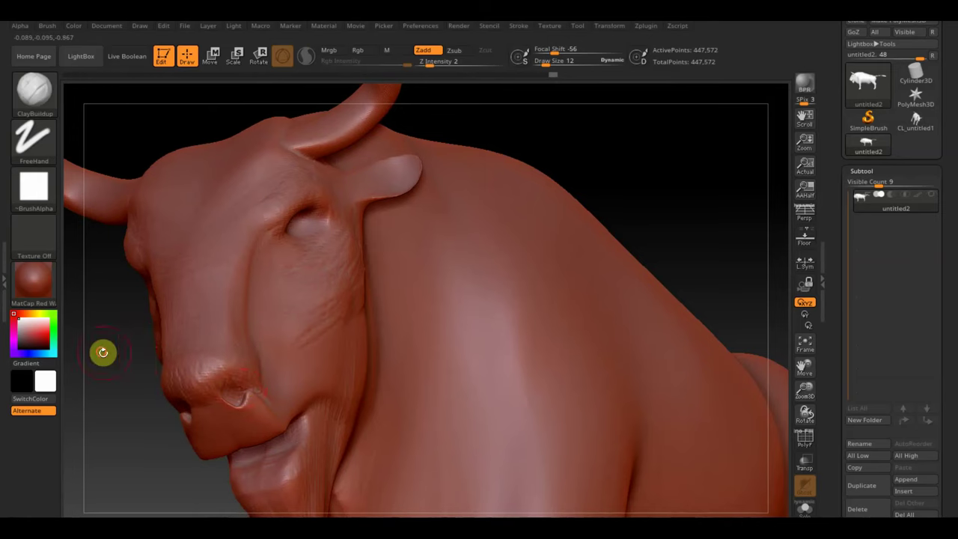
# Shrink the ClayBuildup brush and work around the jaw, chin and snout, ending on a front view
pyautogui.moveTo(102, 351)
pyautogui.mouseDown()
pyautogui.moveTo(105, 316)
pyautogui.moveTo(206, 408)
pyautogui.mouseUp()
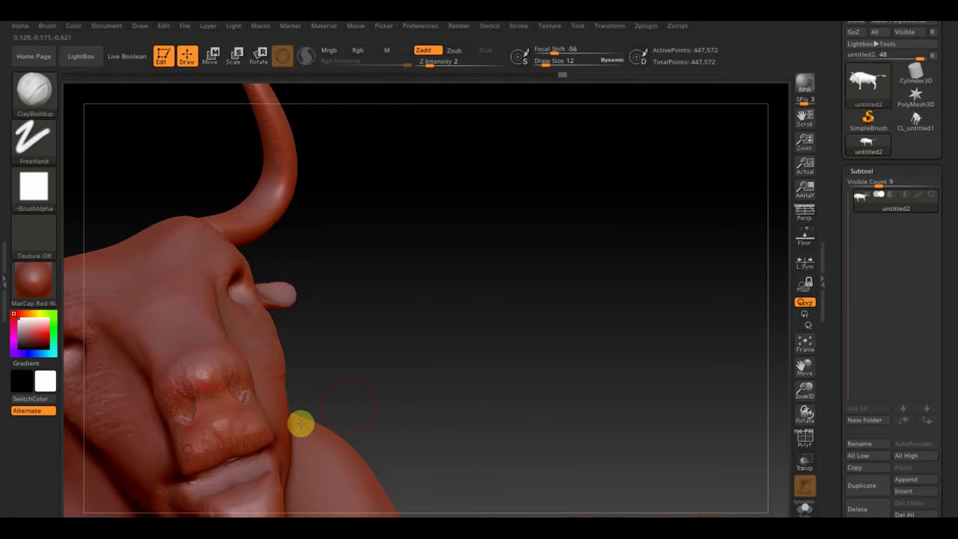
pyautogui.moveTo(300, 421)
pyautogui.mouseDown()
pyautogui.moveTo(389, 377)
pyautogui.moveTo(494, 225)
pyautogui.moveTo(359, 362)
pyautogui.mouseUp()
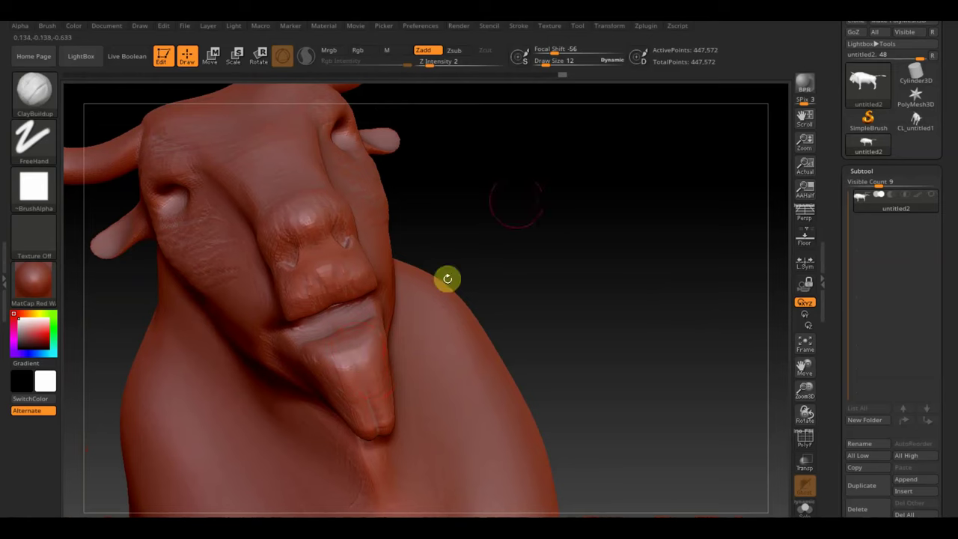
pyautogui.moveTo(554, 62); pyautogui.dragTo(545, 61)
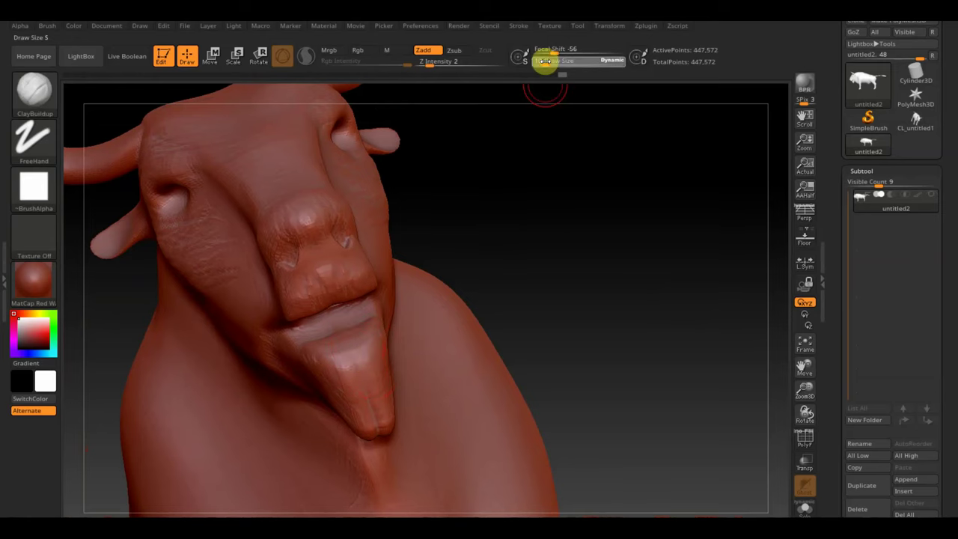
pyautogui.moveTo(554, 240); pyautogui.dragTo(544, 260)
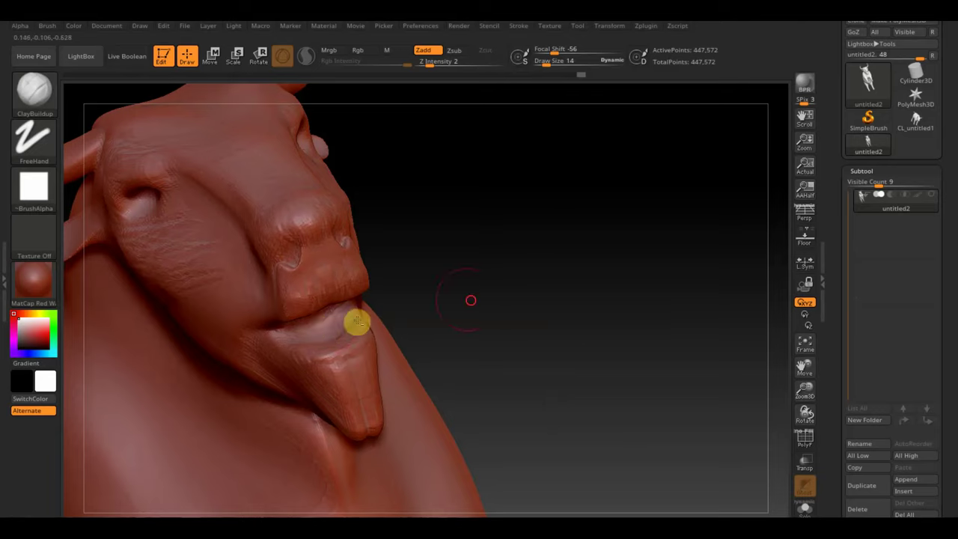
pyautogui.moveTo(354, 321); pyautogui.dragTo(445, 261)
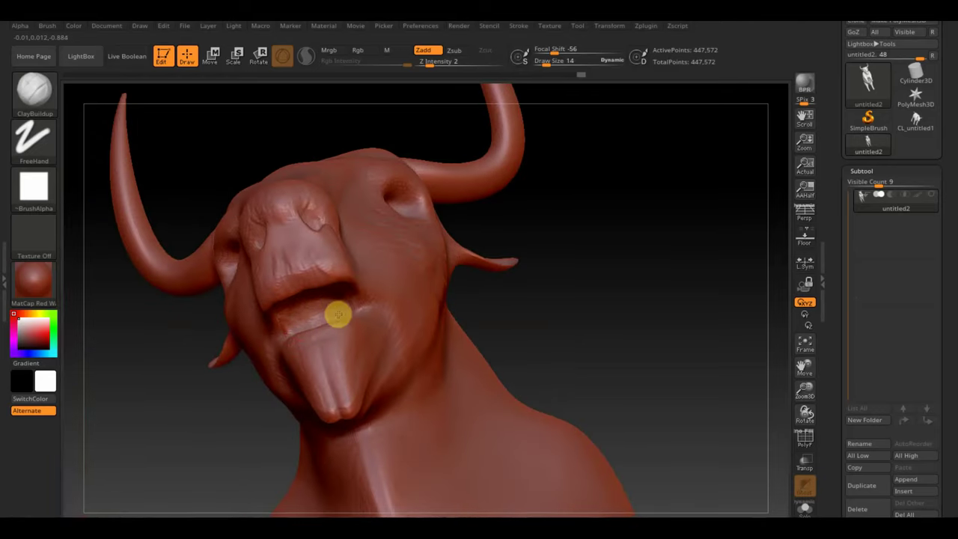
pyautogui.moveTo(197, 376); pyautogui.dragTo(273, 341)
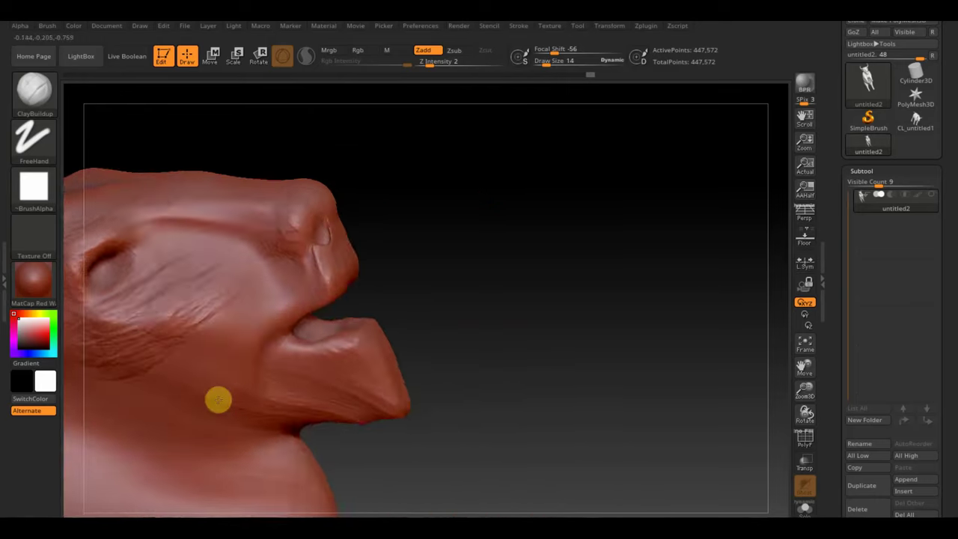
pyautogui.moveTo(428, 279)
pyautogui.mouseDown()
pyautogui.moveTo(423, 312)
pyautogui.moveTo(284, 282)
pyautogui.moveTo(304, 238)
pyautogui.mouseUp()
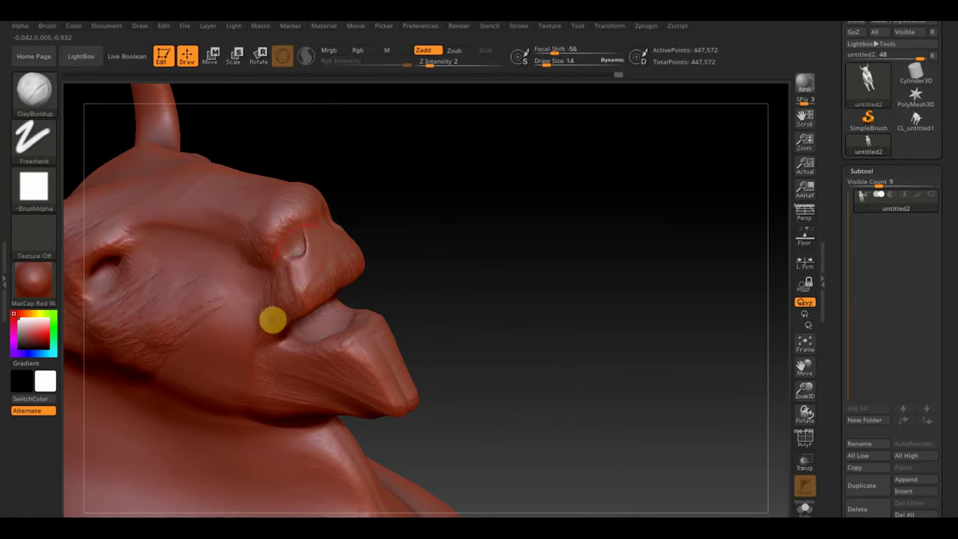
pyautogui.moveTo(325, 317)
pyautogui.mouseDown()
pyautogui.moveTo(434, 246)
pyautogui.moveTo(349, 267)
pyautogui.mouseUp()
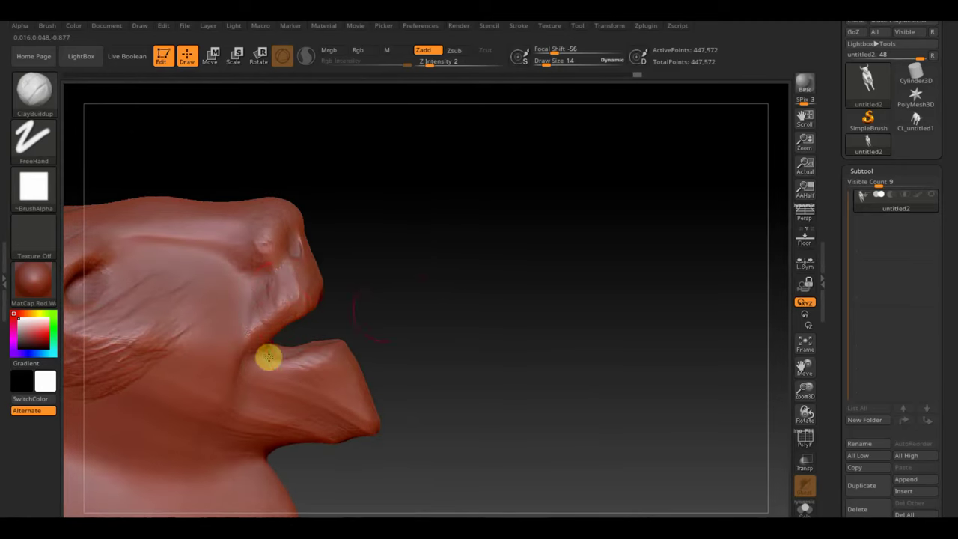
pyautogui.moveTo(269, 357)
pyautogui.mouseDown()
pyautogui.moveTo(438, 295)
pyautogui.moveTo(332, 392)
pyautogui.mouseUp()
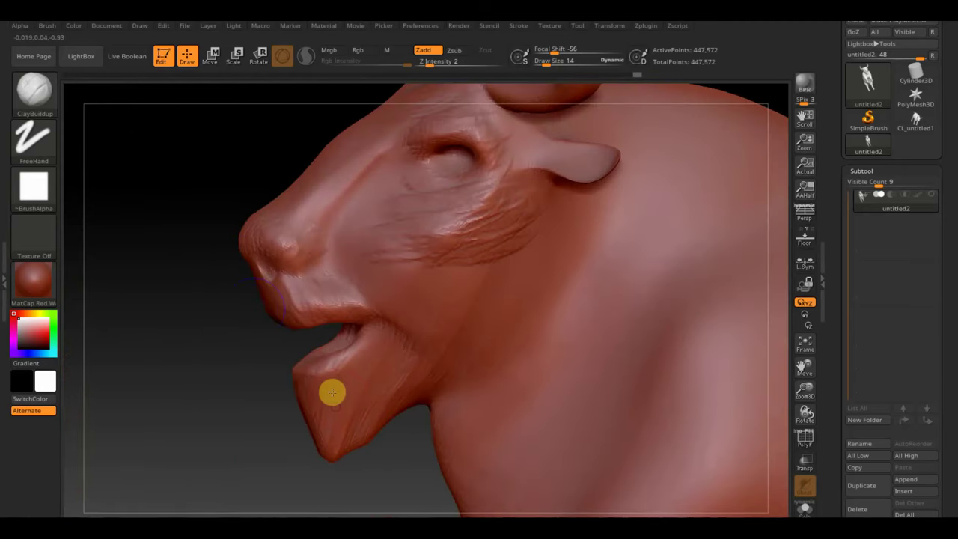
pyautogui.moveTo(202, 360); pyautogui.dragTo(160, 250)
pyautogui.moveTo(445, 376)
pyautogui.mouseDown()
pyautogui.moveTo(457, 406)
pyautogui.moveTo(395, 349)
pyautogui.moveTo(382, 429)
pyautogui.moveTo(457, 421)
pyautogui.mouseUp()
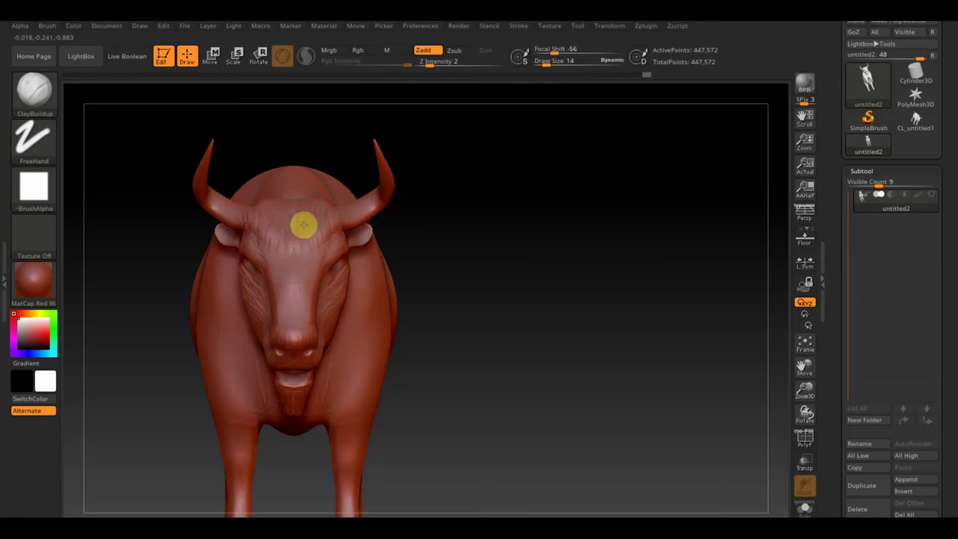
pyautogui.moveTo(404, 276); pyautogui.dragTo(490, 286)
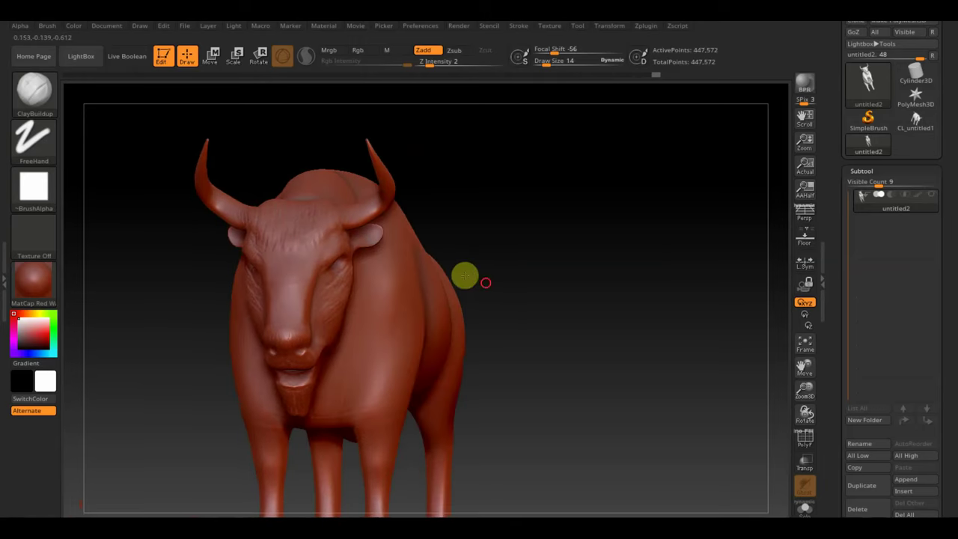
pyautogui.moveTo(493, 280)
pyautogui.mouseDown()
pyautogui.moveTo(487, 246)
pyautogui.moveTo(470, 252)
pyautogui.moveTo(485, 236)
pyautogui.mouseUp()
pyautogui.press('ctrl')
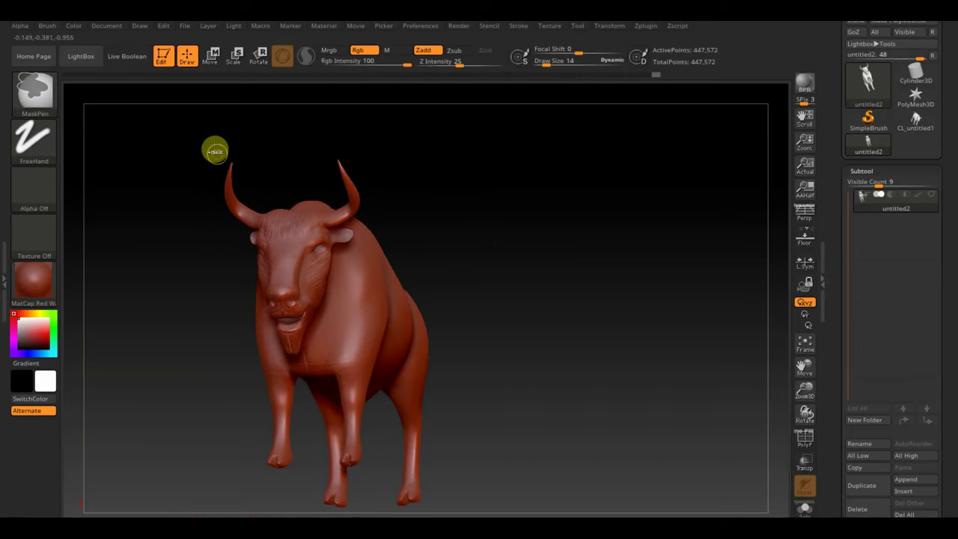
pyautogui.keyDown('ctrl'); pyautogui.moveTo(220, 166); pyautogui.dragTo(259, 225); pyautogui.keyUp('ctrl')
pyautogui.moveTo(516, 227); pyautogui.dragTo(519, 244)
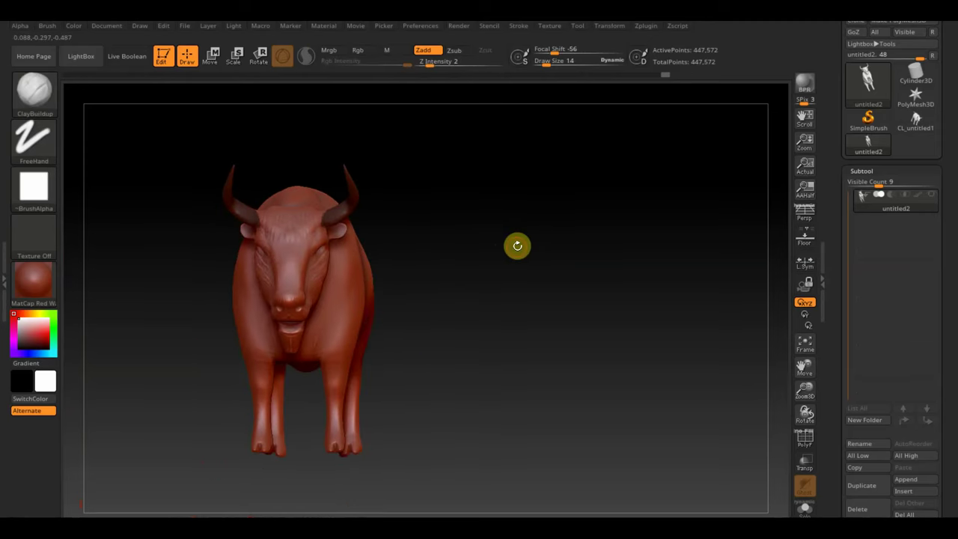
pyautogui.keyDown('ctrl'); pyautogui.click(517, 246); pyautogui.keyUp('ctrl')
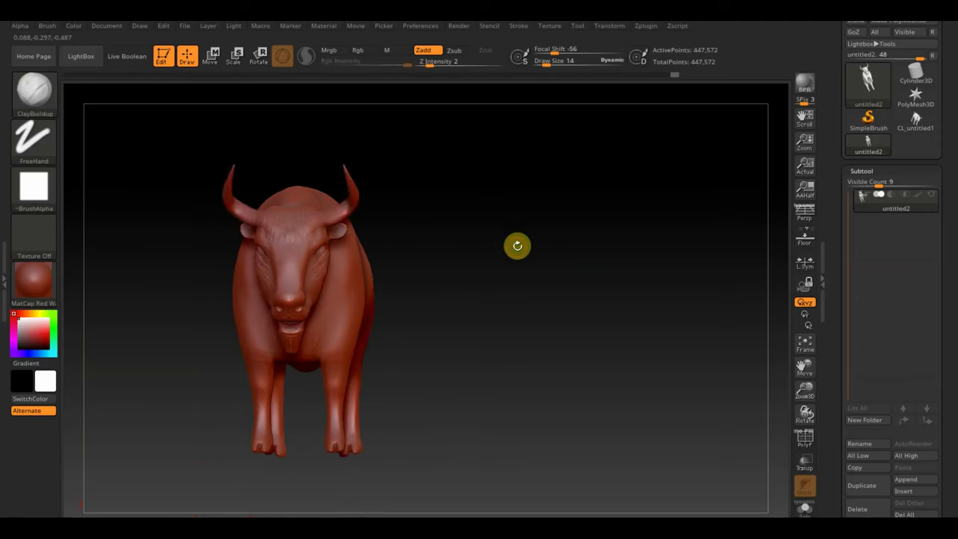
# Duplicate the bison subtool and delete everything except the horns from the copy
pyautogui.click(862, 487)
pyautogui.keyDown('ctrl'); pyautogui.keyDown('shift'); pyautogui.click(345, 207); pyautogui.keyUp('shift'); pyautogui.keyUp('ctrl')
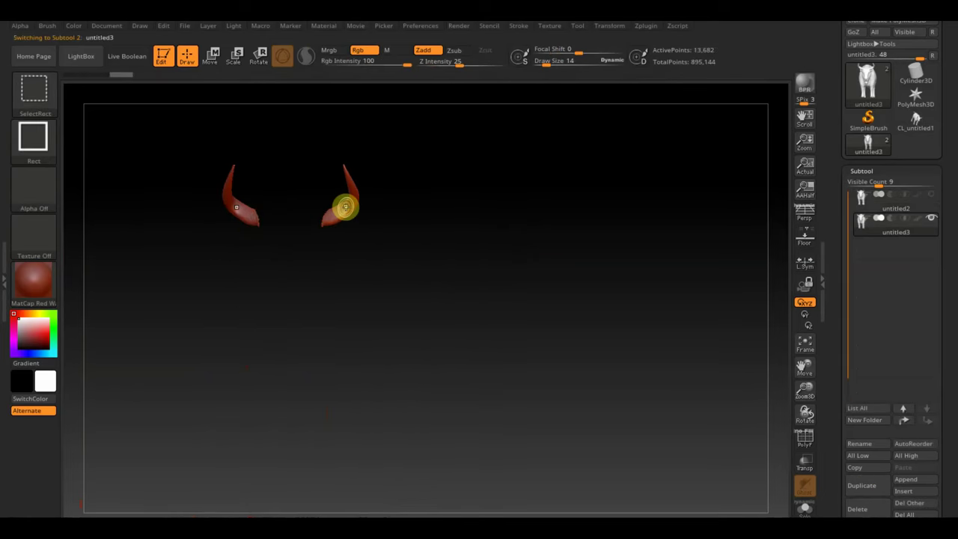
pyautogui.scroll(-5, 953, 463)
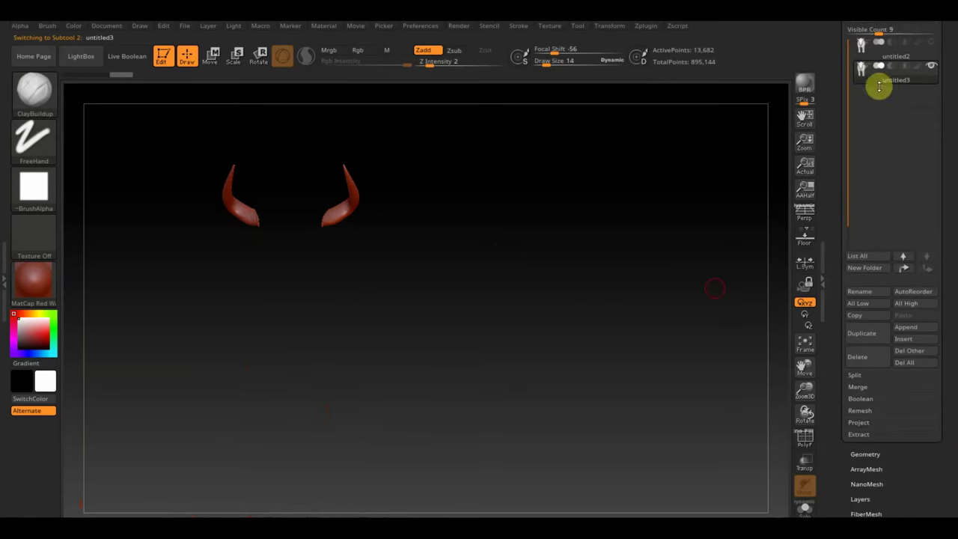
pyautogui.click(866, 453)
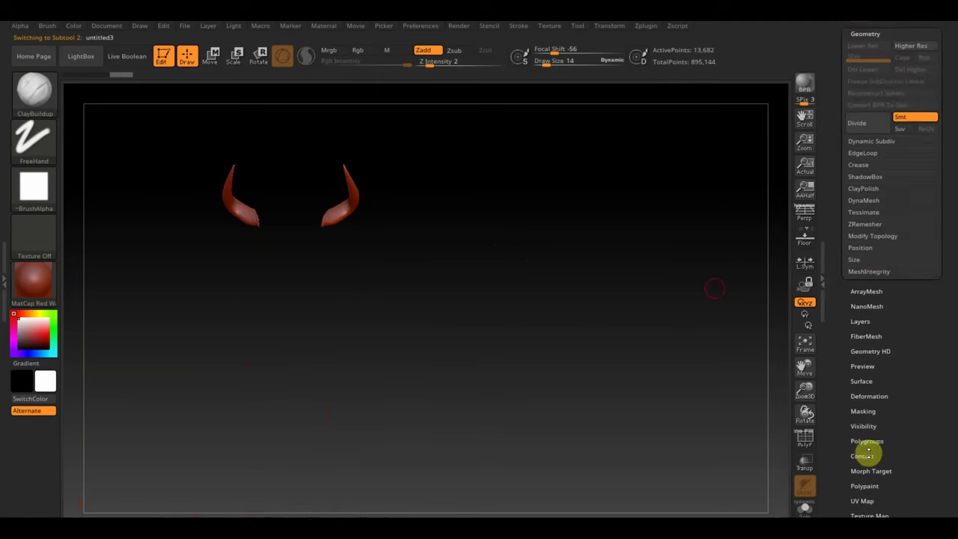
pyautogui.click(879, 235)
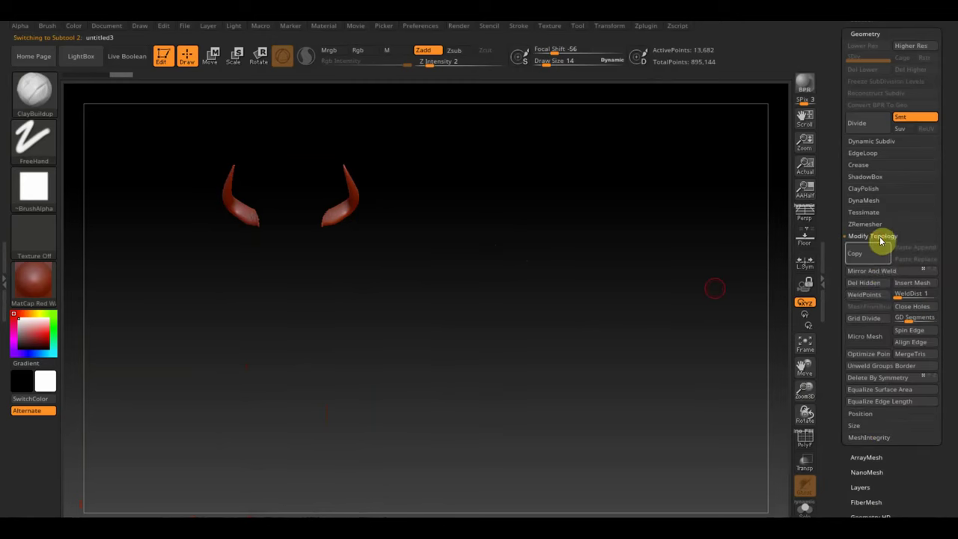
pyautogui.moveTo(953, 214)
pyautogui.mouseDown()
pyautogui.moveTo(955, 185)
pyautogui.moveTo(903, 217)
pyautogui.mouseUp()
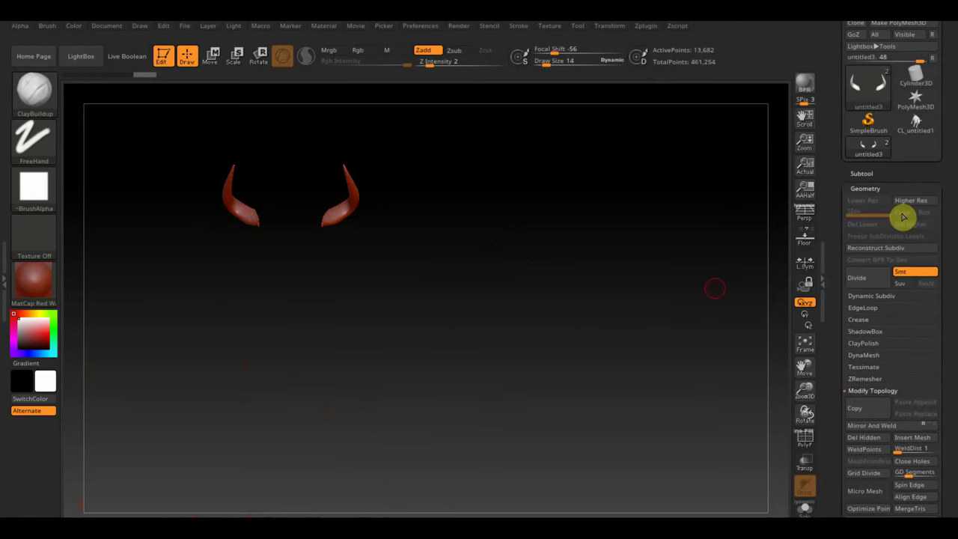
# On the body subtool, hide the horns and delete the hidden geometry
pyautogui.click(868, 173)
pyautogui.click(868, 203)
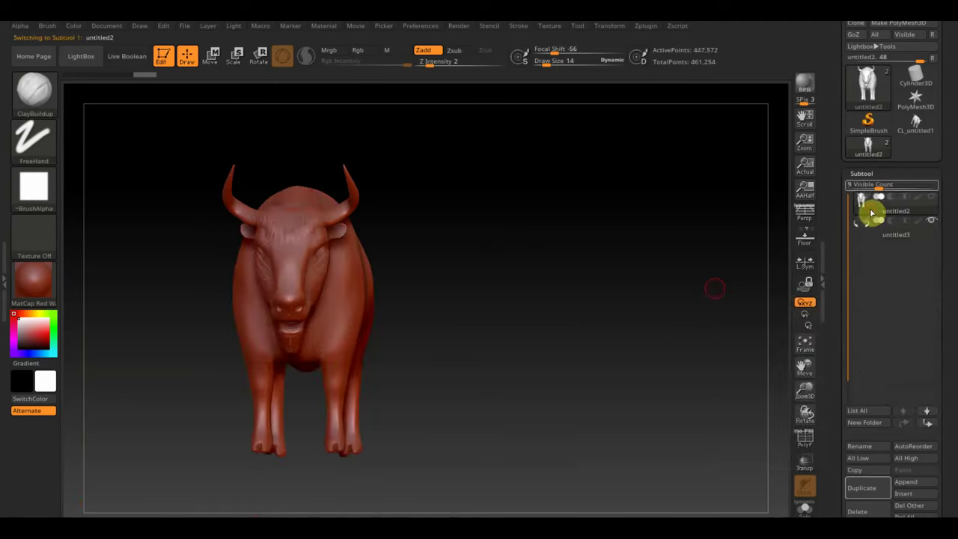
pyautogui.keyDown('ctrl'); pyautogui.keyDown('shift'); pyautogui.click(336, 319); pyautogui.keyUp('shift'); pyautogui.keyUp('ctrl')
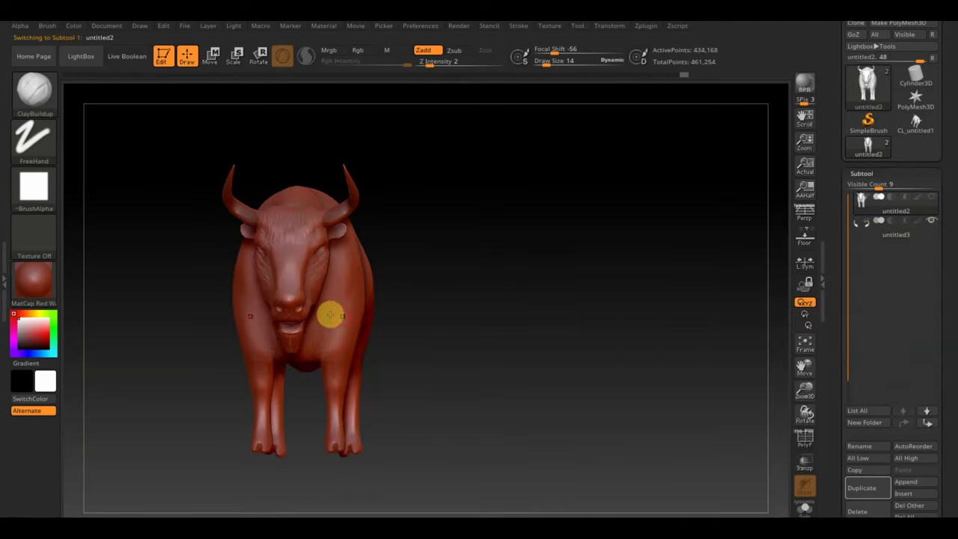
pyautogui.moveTo(950, 466); pyautogui.dragTo(948, 394)
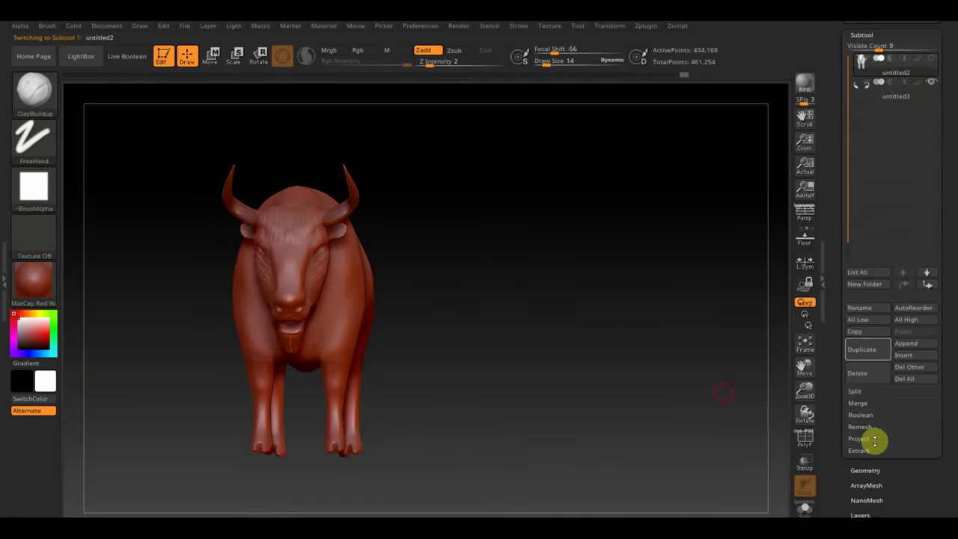
pyautogui.click(866, 469)
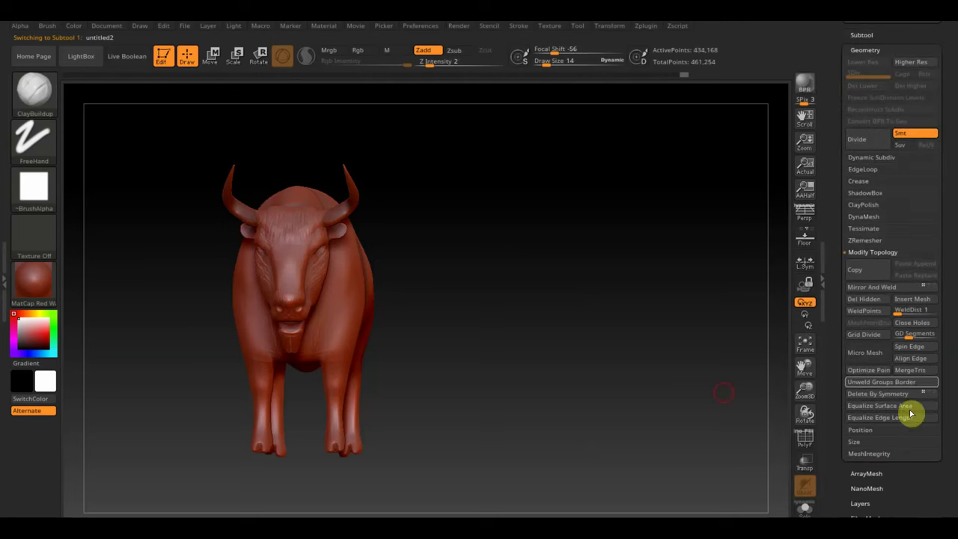
pyautogui.click(868, 302)
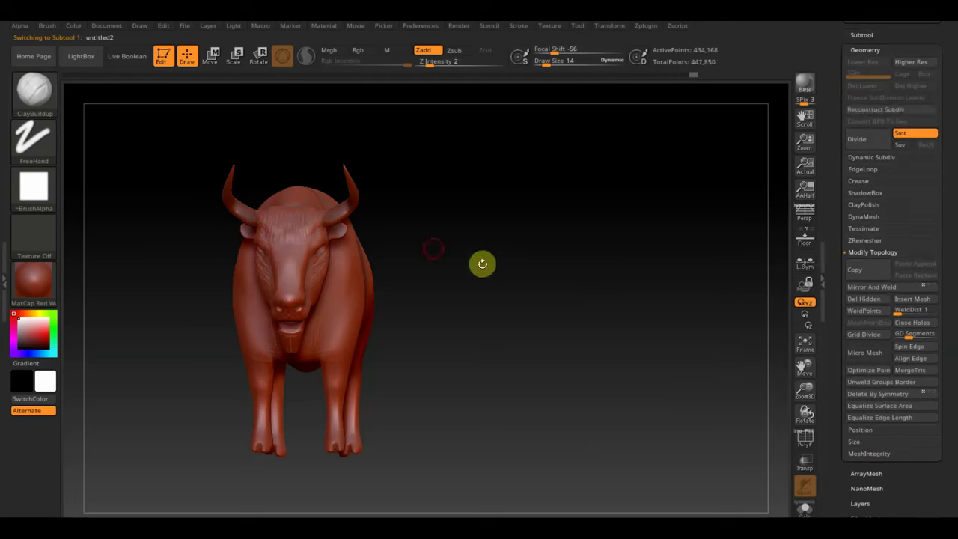
pyautogui.moveTo(456, 234)
pyautogui.mouseDown()
pyautogui.moveTo(579, 295)
pyautogui.moveTo(545, 287)
pyautogui.moveTo(570, 298)
pyautogui.mouseUp()
pyautogui.keyDown('alt'); pyautogui.click(389, 215); pyautogui.keyUp('alt')
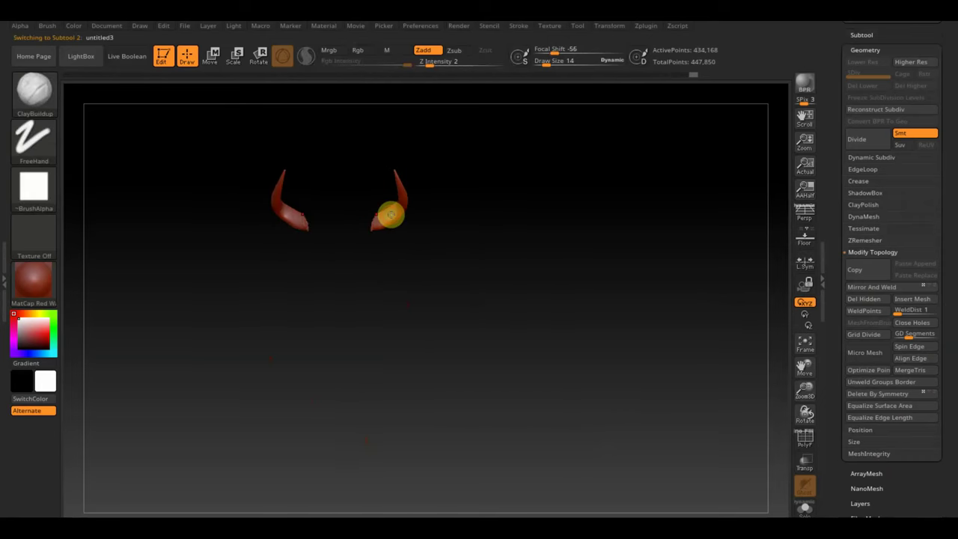
# Show the body subtool again, mask one horn and reposition the other on the head
pyautogui.click(868, 34)
pyautogui.click(927, 59)
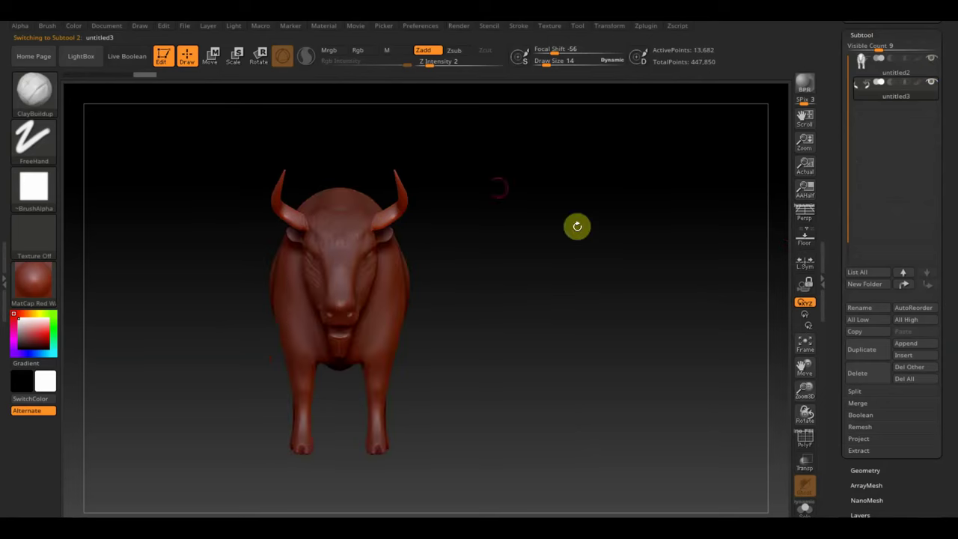
pyautogui.press('ctrl')
pyautogui.moveTo(555, 347)
pyautogui.keyDown('ctrl'); pyautogui.mouseDown()
pyautogui.moveTo(460, 220)
pyautogui.moveTo(348, 125)
pyautogui.mouseUp(); pyautogui.keyUp('ctrl')
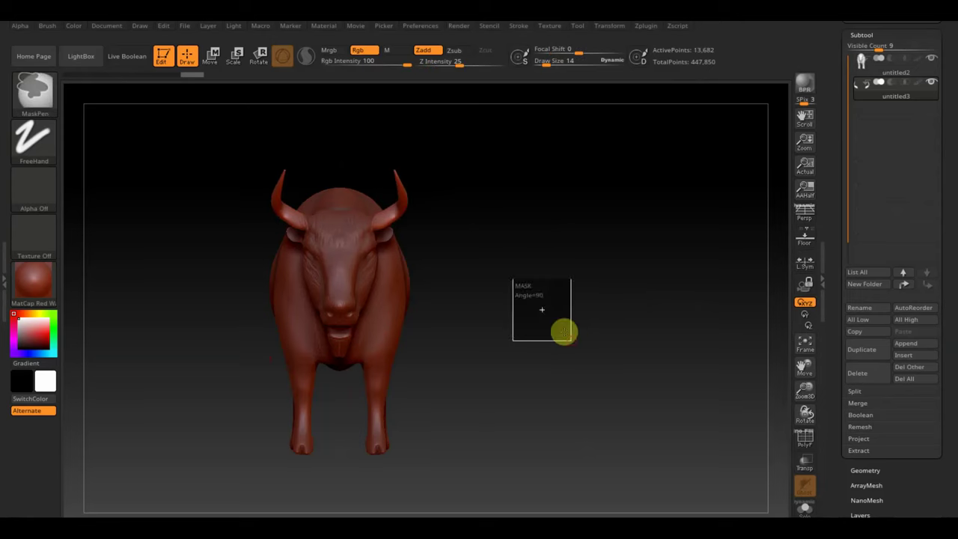
pyautogui.keyDown('ctrl'); pyautogui.moveTo(573, 341); pyautogui.dragTo(349, 134); pyautogui.keyUp('ctrl')
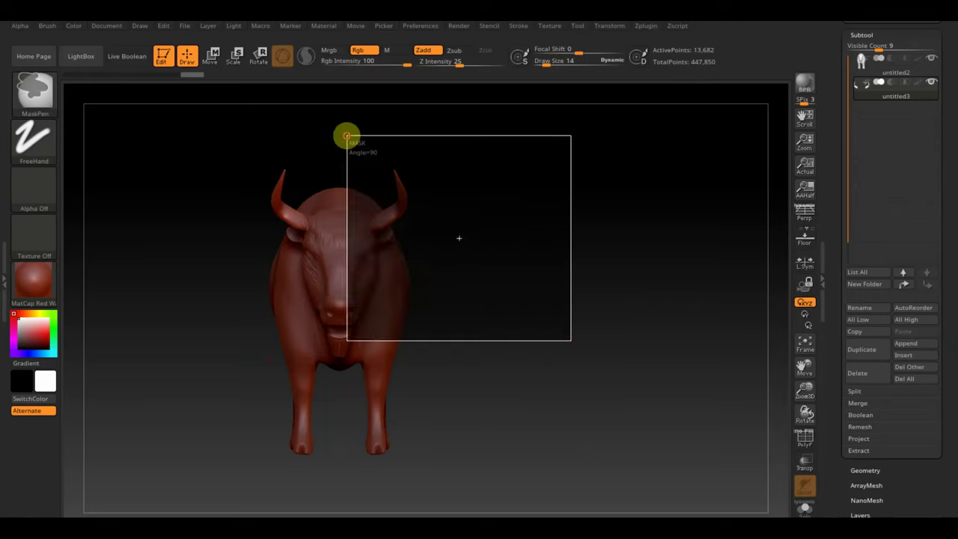
pyautogui.click(210, 66)
pyautogui.moveTo(385, 277)
pyautogui.mouseDown()
pyautogui.moveTo(367, 248)
pyautogui.moveTo(359, 295)
pyautogui.moveTo(322, 307)
pyautogui.mouseUp()
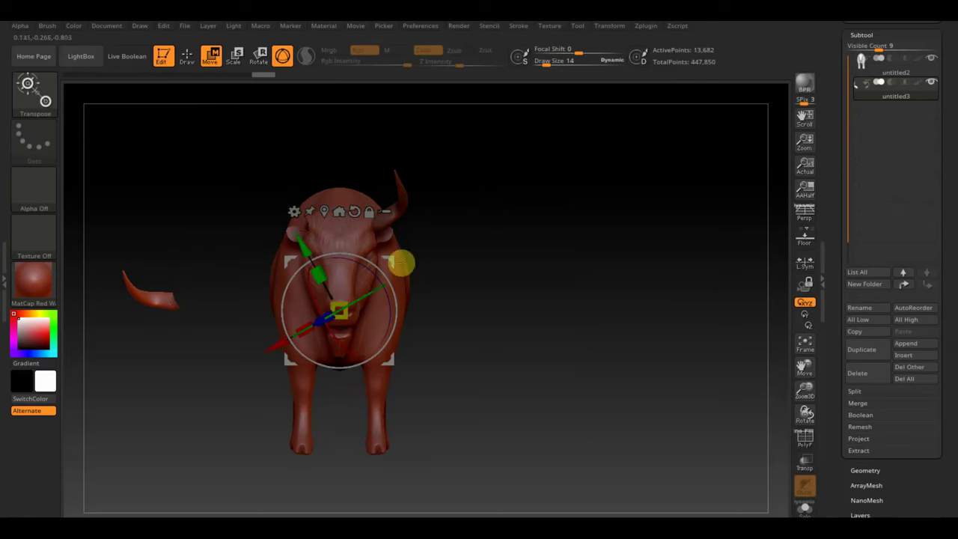
pyautogui.click(387, 265)
pyautogui.moveTo(184, 310); pyautogui.dragTo(161, 300)
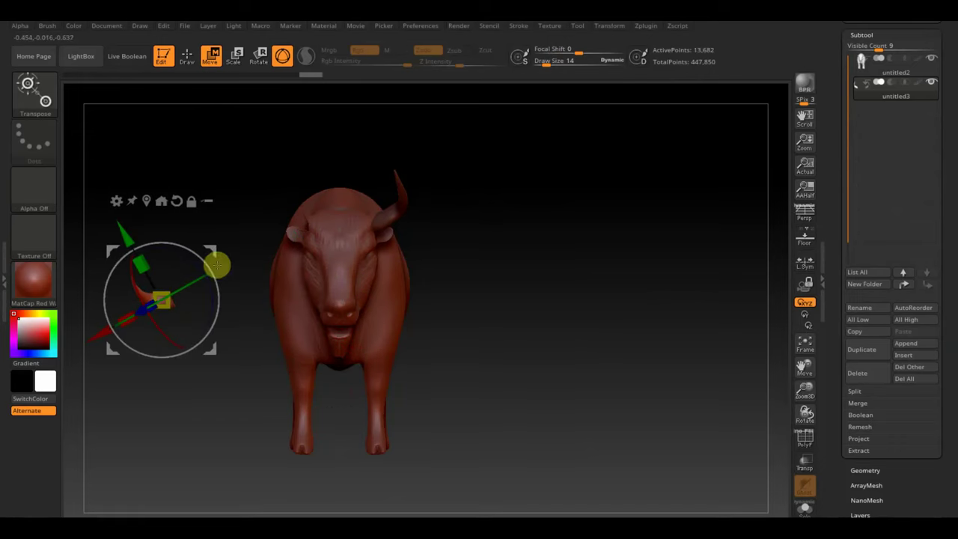
pyautogui.moveTo(216, 264)
pyautogui.mouseDown()
pyautogui.moveTo(228, 244)
pyautogui.moveTo(353, 184)
pyautogui.mouseUp()
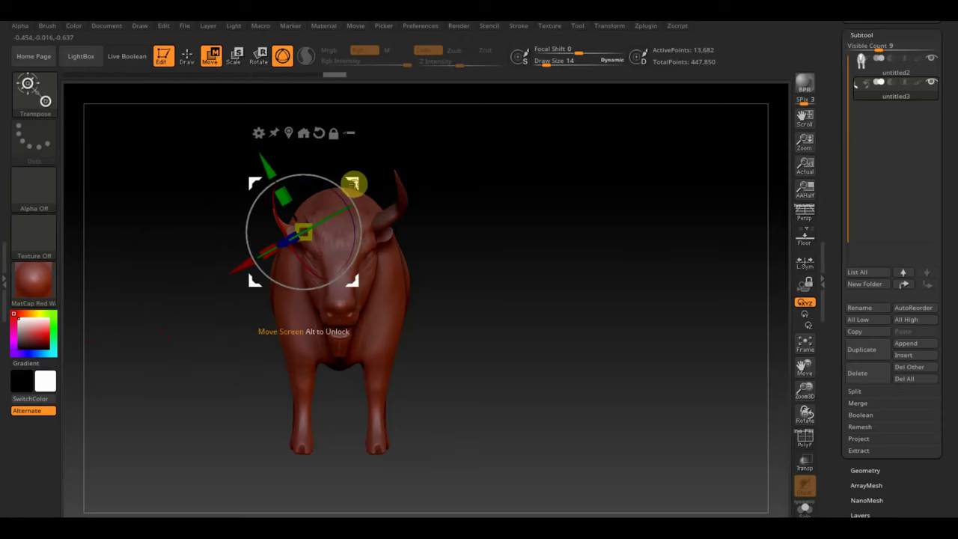
# Rotate the horn piece slightly on the head, checking it from several angles
pyautogui.moveTo(353, 184)
pyautogui.mouseDown(button='right')
pyautogui.moveTo(528, 217)
pyautogui.moveTo(596, 216)
pyautogui.moveTo(648, 241)
pyautogui.moveTo(534, 229)
pyautogui.mouseUp(button='right')
pyautogui.moveTo(177, 169)
pyautogui.mouseDown()
pyautogui.moveTo(323, 168)
pyautogui.moveTo(278, 169)
pyautogui.mouseUp()
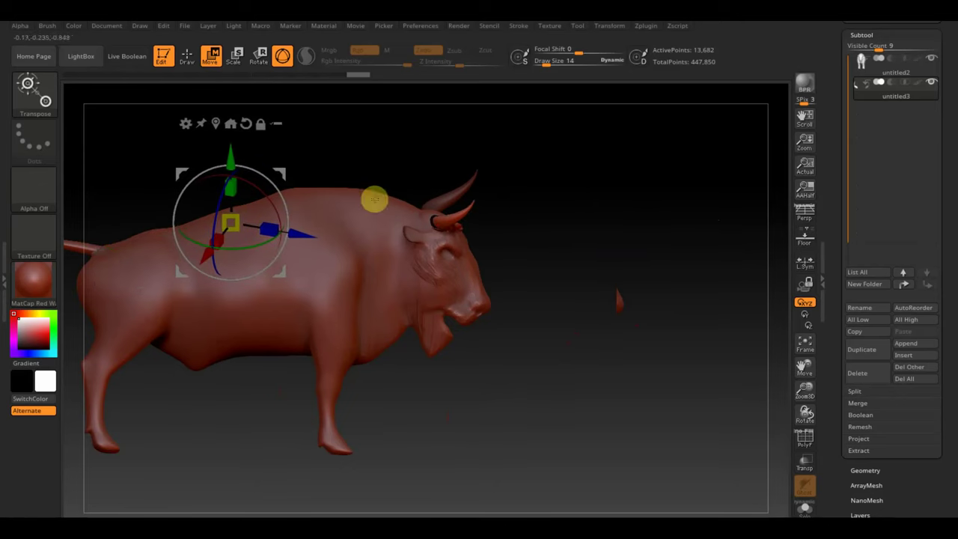
pyautogui.moveTo(519, 246)
pyautogui.mouseDown(button='right')
pyautogui.moveTo(455, 251)
pyautogui.moveTo(494, 244)
pyautogui.moveTo(633, 269)
pyautogui.moveTo(612, 298)
pyautogui.moveTo(613, 374)
pyautogui.mouseUp(button='right')
pyautogui.keyDown('alt'); pyautogui.moveTo(562, 257); pyautogui.dragTo(529, 341, button='right'); pyautogui.keyUp('alt')
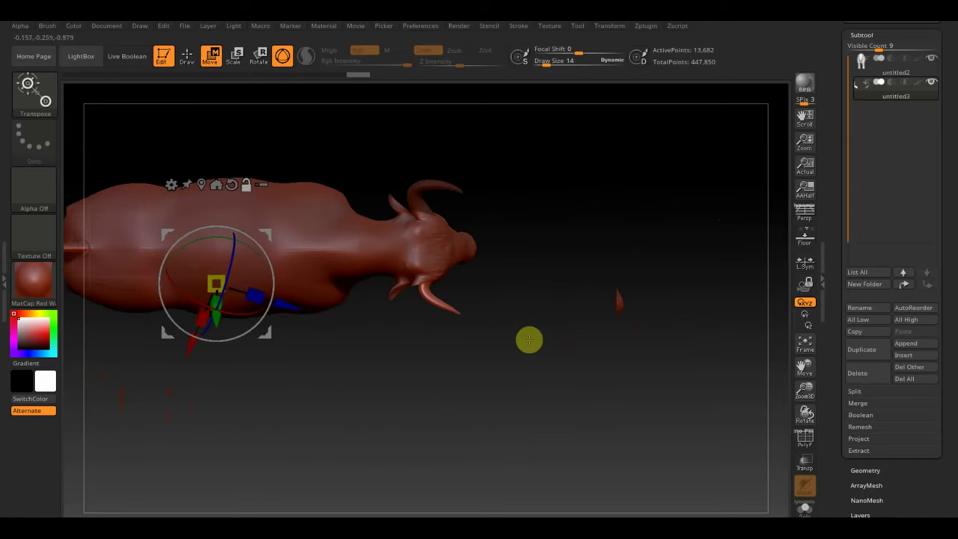
pyautogui.moveTo(274, 242)
pyautogui.mouseDown()
pyautogui.moveTo(438, 242)
pyautogui.moveTo(474, 229)
pyautogui.moveTo(466, 284)
pyautogui.moveTo(477, 265)
pyautogui.moveTo(464, 282)
pyautogui.mouseUp()
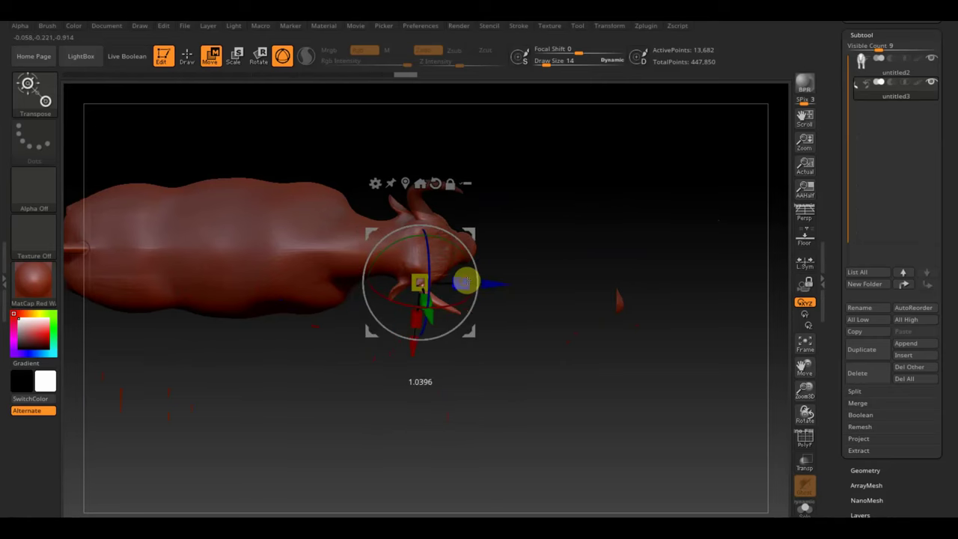
pyautogui.moveTo(466, 238); pyautogui.dragTo(458, 240)
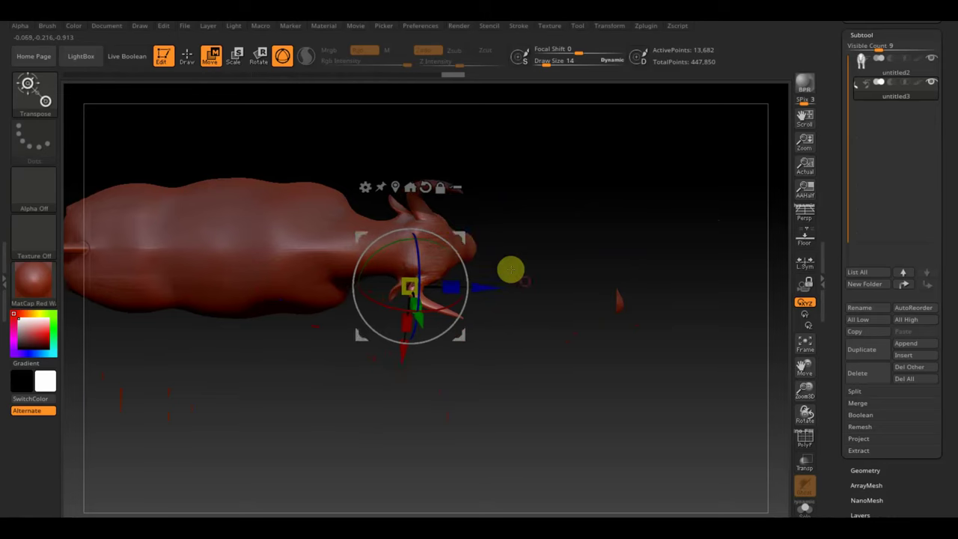
pyautogui.moveTo(509, 268)
pyautogui.mouseDown()
pyautogui.moveTo(504, 131)
pyautogui.moveTo(612, 177)
pyautogui.moveTo(627, 239)
pyautogui.mouseUp()
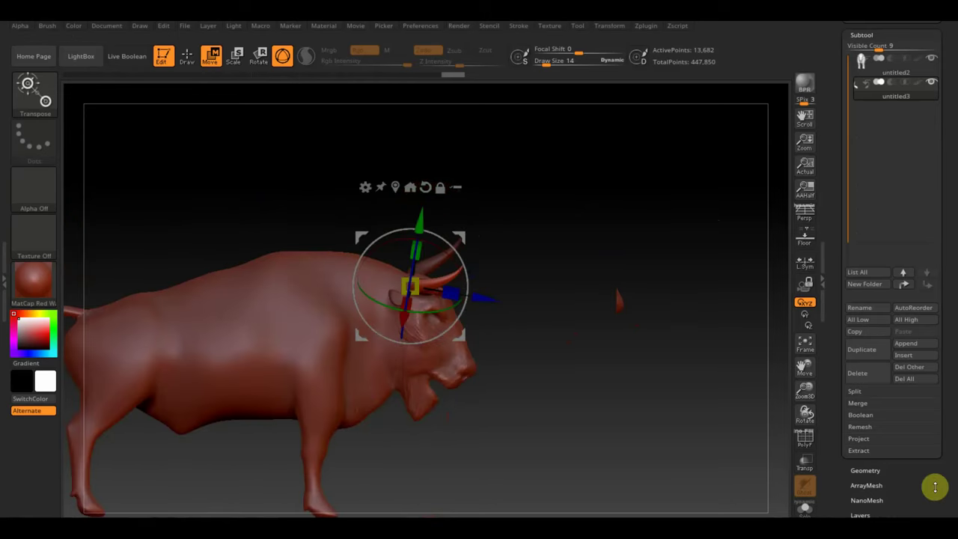
# Inflate the horn mesh slightly with the Deformation Inflate slider
pyautogui.moveTo(933, 485)
pyautogui.mouseDown()
pyautogui.moveTo(941, 494)
pyautogui.moveTo(945, 423)
pyautogui.mouseUp()
pyautogui.click(885, 435)
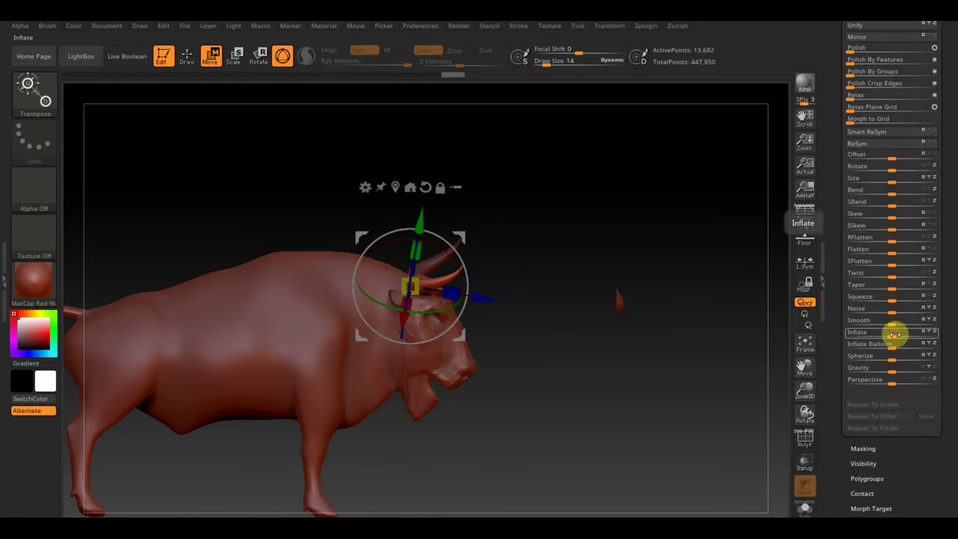
pyautogui.moveTo(895, 333); pyautogui.dragTo(913, 333)
pyautogui.moveTo(710, 321)
pyautogui.mouseDown()
pyautogui.moveTo(646, 327)
pyautogui.moveTo(707, 314)
pyautogui.moveTo(708, 329)
pyautogui.moveTo(636, 383)
pyautogui.moveTo(637, 436)
pyautogui.moveTo(665, 442)
pyautogui.mouseUp()
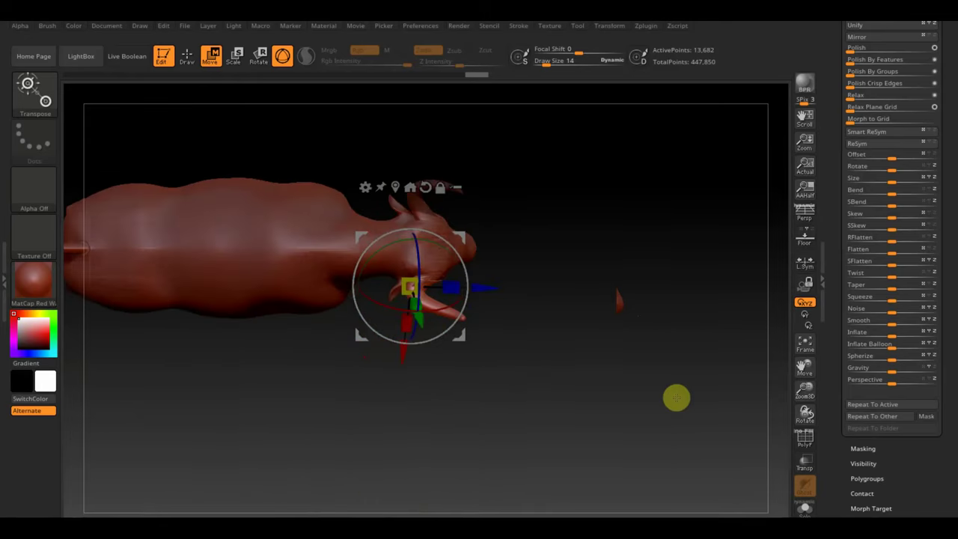
pyautogui.moveTo(627, 337); pyautogui.dragTo(607, 362)
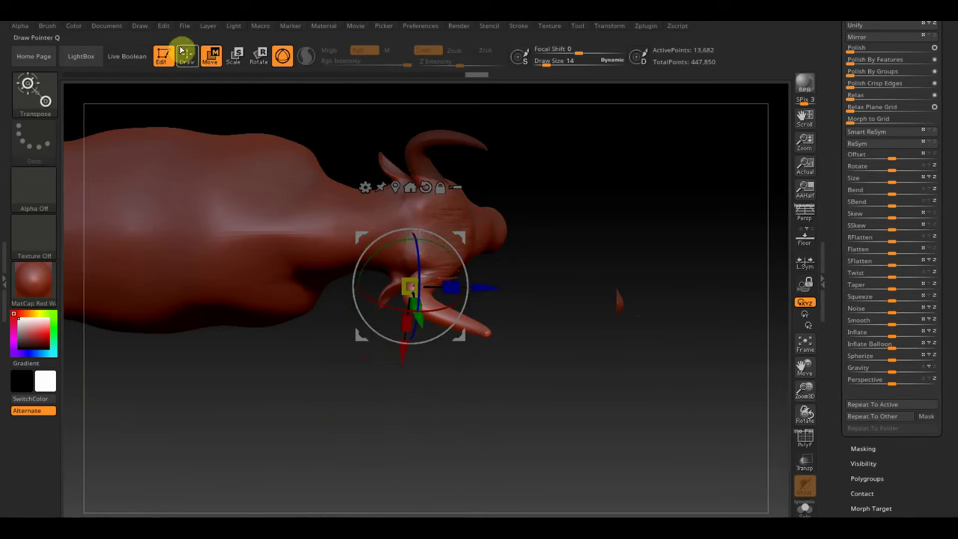
# Return to Draw mode and set the brush size to 58
pyautogui.click(186, 54)
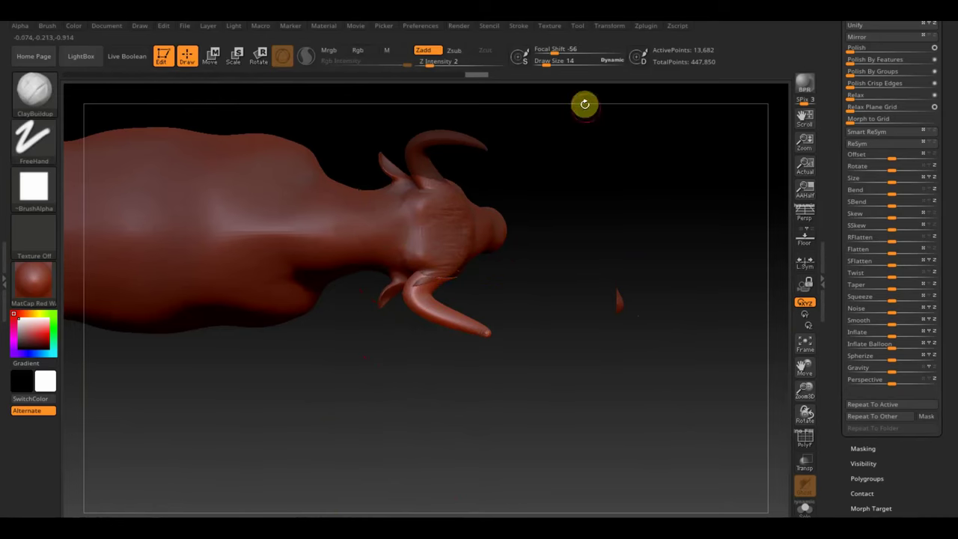
pyautogui.moveTo(545, 61); pyautogui.dragTo(558, 71)
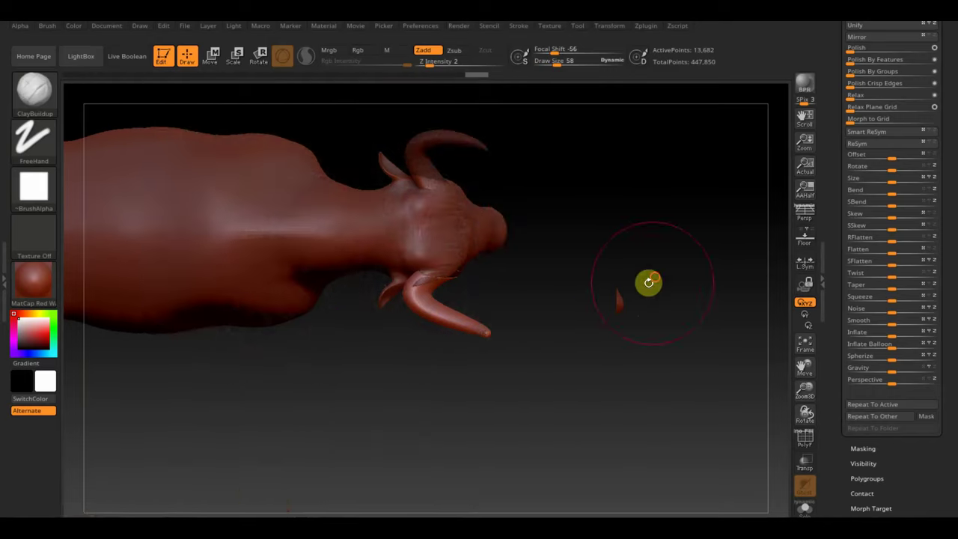
pyautogui.moveTo(648, 280); pyautogui.dragTo(646, 178)
pyautogui.press('shift')
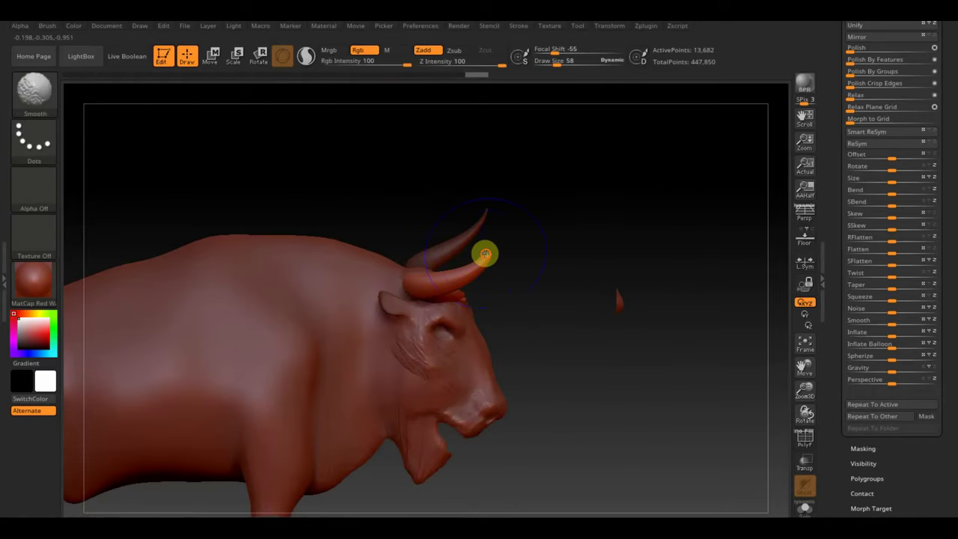
pyautogui.moveTo(577, 271); pyautogui.dragTo(564, 267)
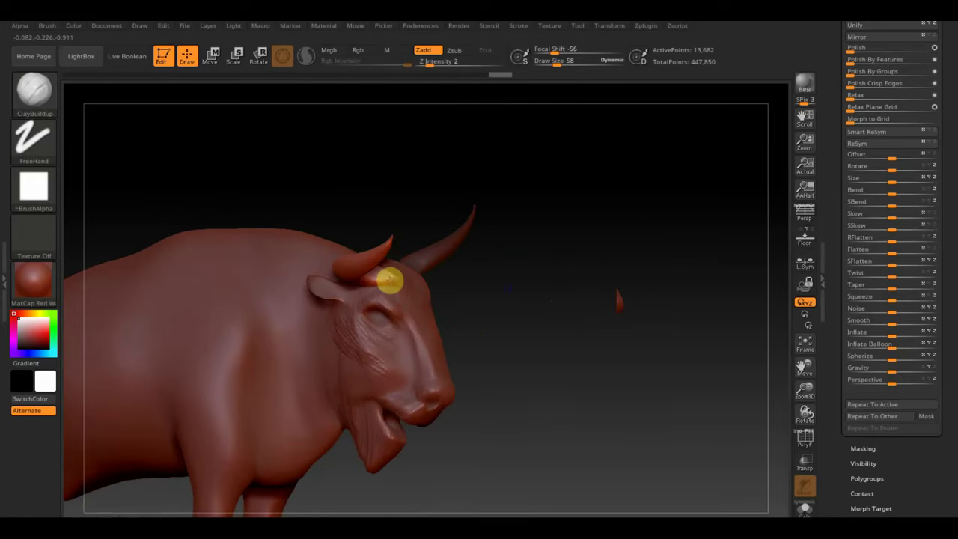
# Choose the Move Topological brush and overlay the bison reference photo on a three-quarter front view
pyautogui.click(14, 103)
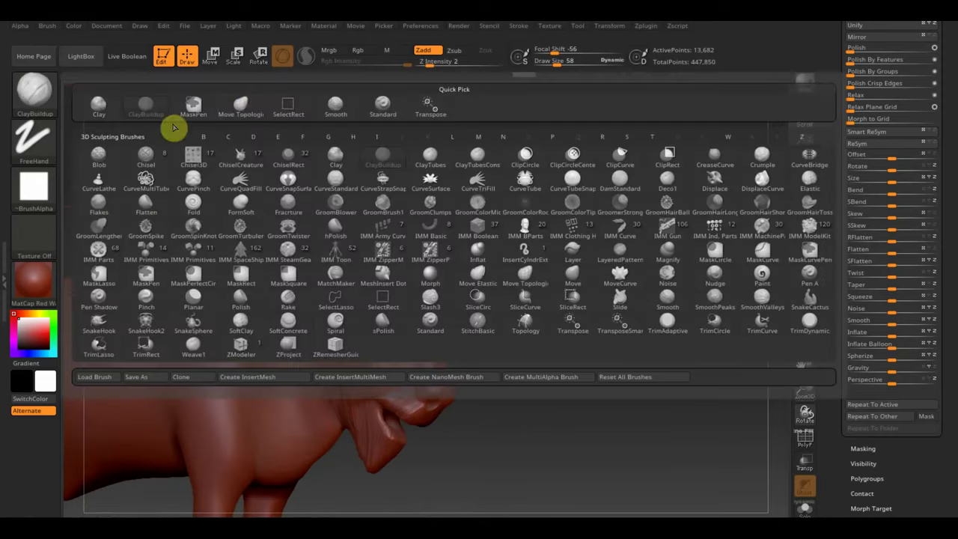
pyautogui.click(244, 107)
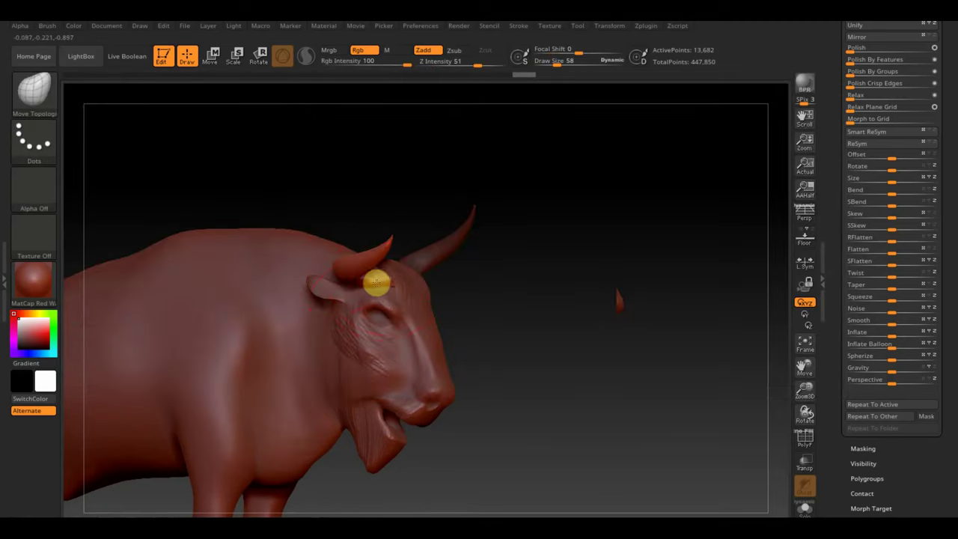
pyautogui.moveTo(369, 288)
pyautogui.mouseDown()
pyautogui.moveTo(515, 286)
pyautogui.moveTo(445, 282)
pyautogui.mouseUp()
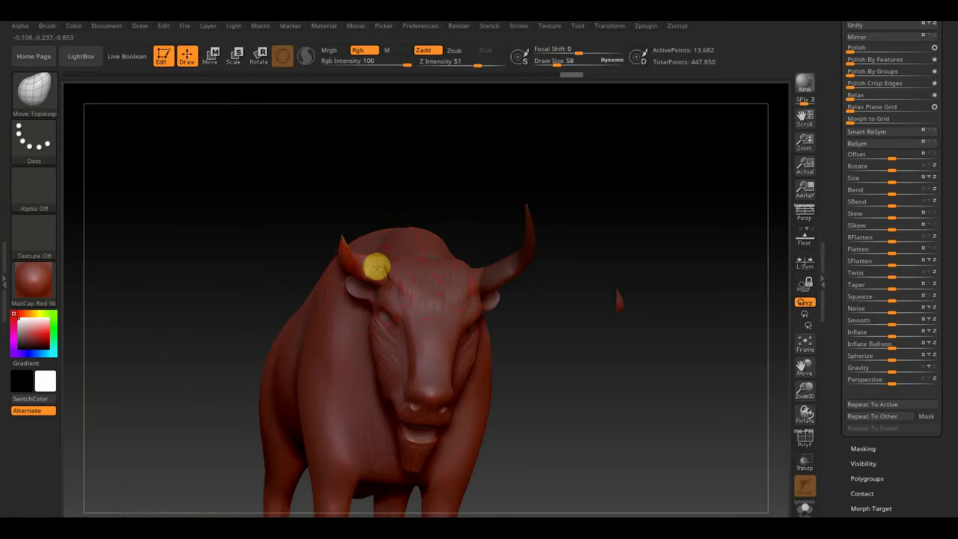
pyautogui.moveTo(416, 205); pyautogui.dragTo(408, 233)
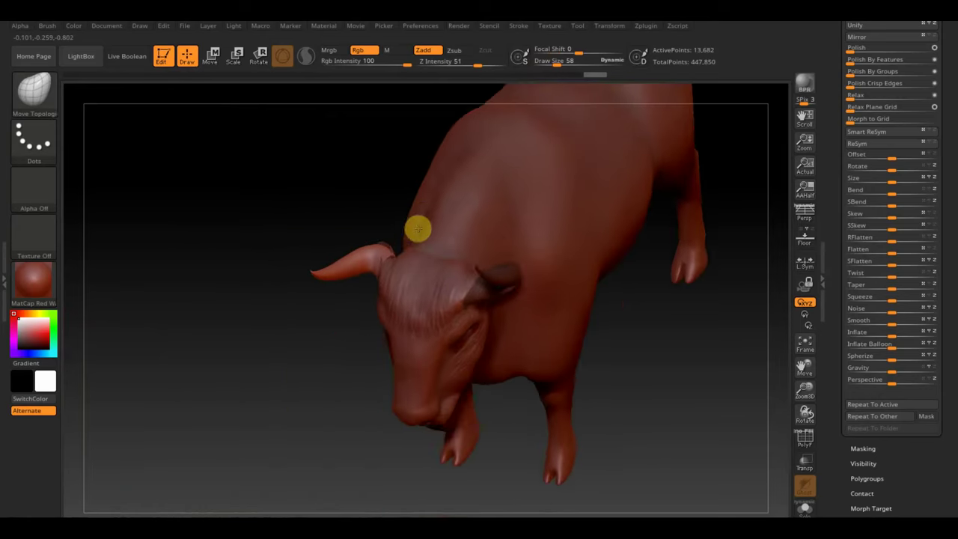
pyautogui.moveTo(350, 196)
pyautogui.mouseDown()
pyautogui.moveTo(324, 246)
pyautogui.moveTo(333, 279)
pyautogui.mouseUp()
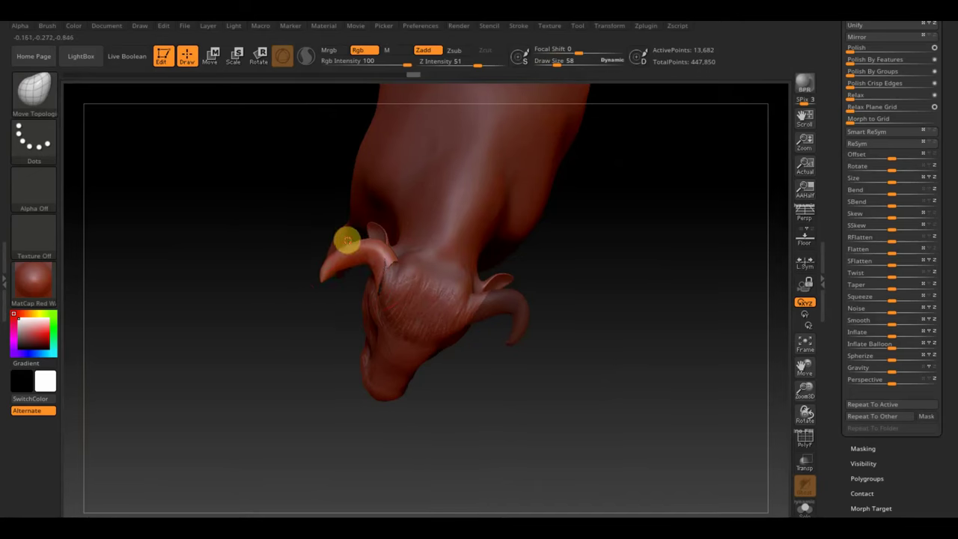
pyautogui.moveTo(254, 214)
pyautogui.mouseDown()
pyautogui.moveTo(274, 79)
pyautogui.moveTo(459, 117)
pyautogui.mouseUp()
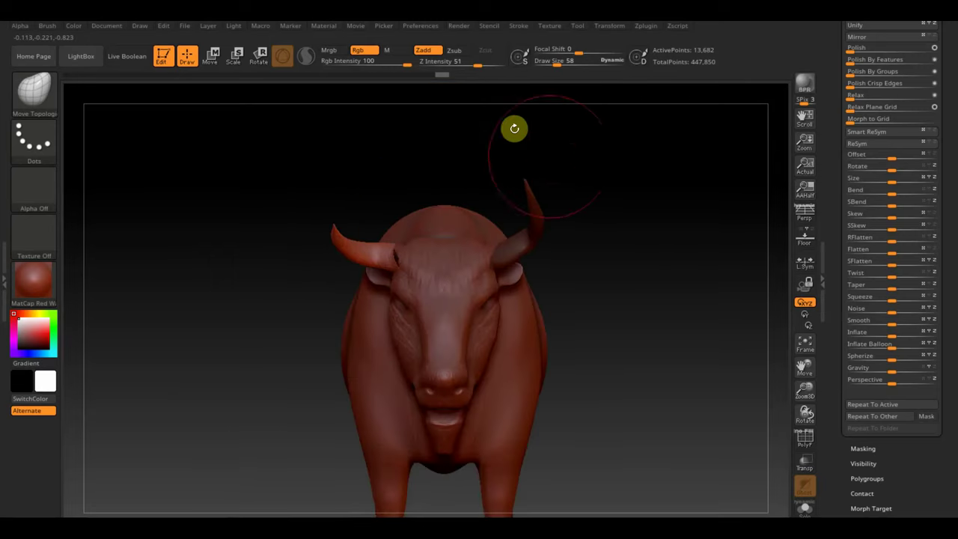
pyautogui.moveTo(514, 128)
pyautogui.mouseDown()
pyautogui.moveTo(639, 150)
pyautogui.moveTo(596, 149)
pyautogui.mouseUp()
pyautogui.hotkey('shift', 'z')
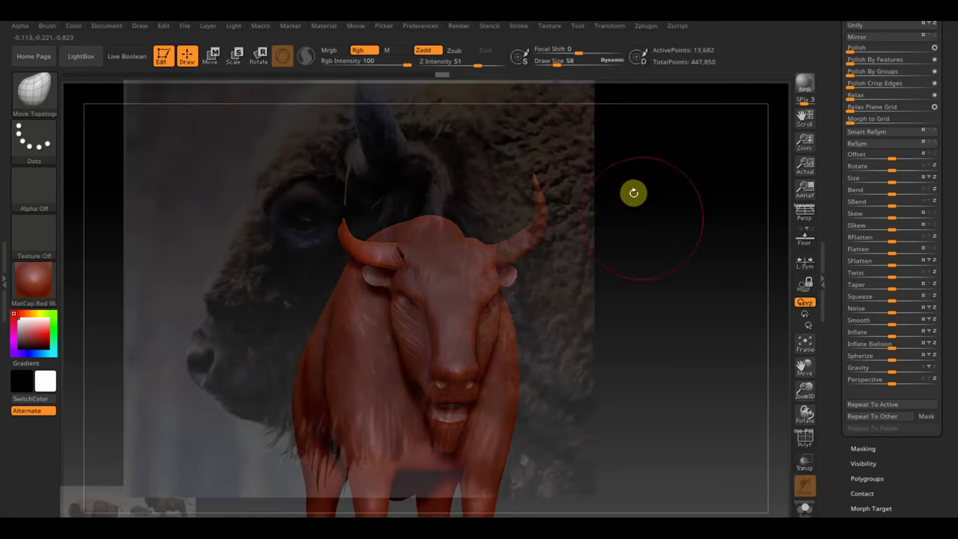
# With the Transpose gizmo reset, nudge the horn along X and tilt it upward
pyautogui.moveTo(633, 192); pyautogui.dragTo(637, 231)
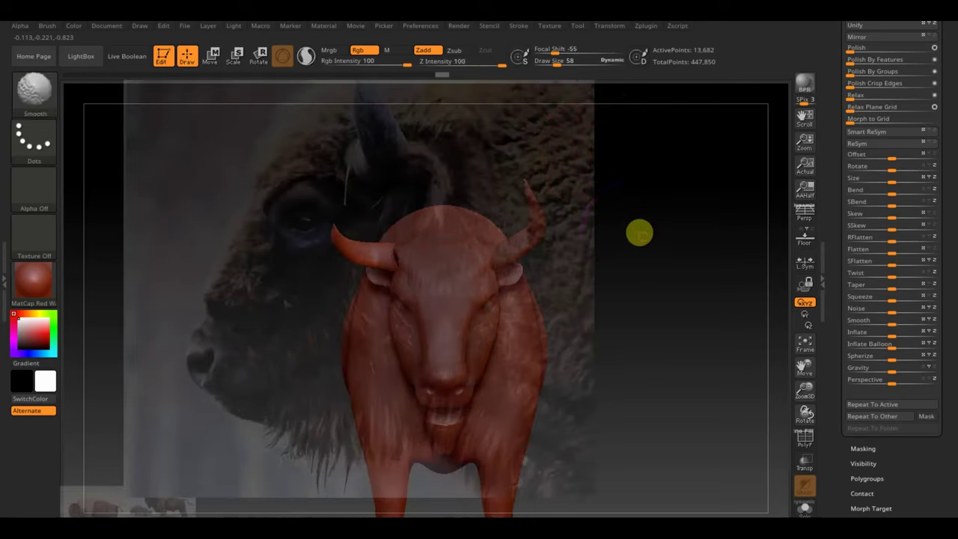
pyautogui.click(213, 57)
pyautogui.moveTo(437, 228); pyautogui.dragTo(439, 242)
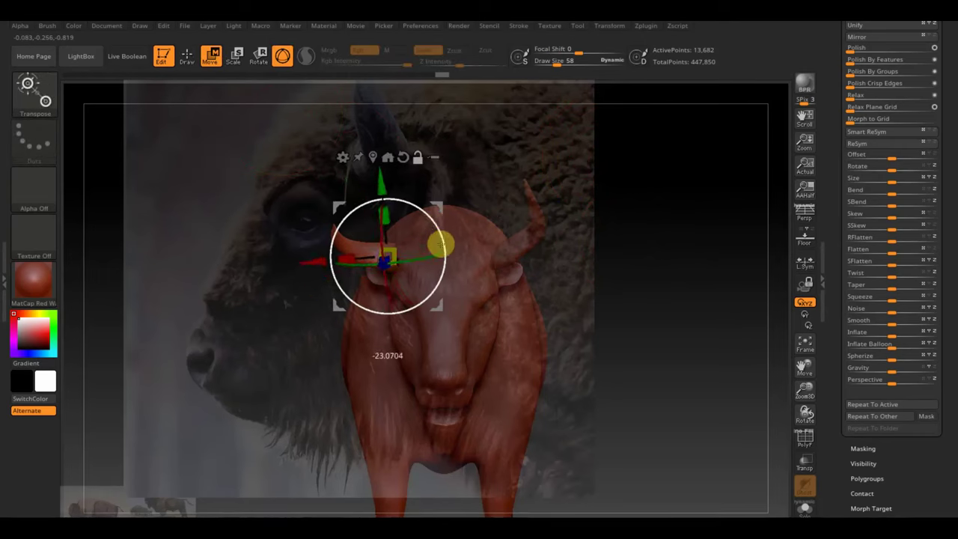
pyautogui.moveTo(311, 261); pyautogui.dragTo(314, 264)
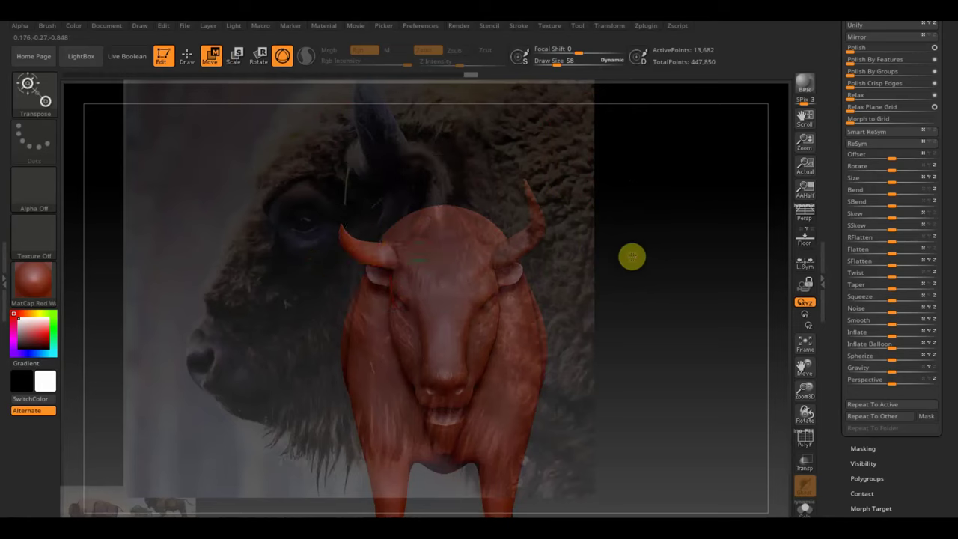
pyautogui.moveTo(633, 257); pyautogui.dragTo(677, 248)
pyautogui.moveTo(467, 252); pyautogui.dragTo(461, 230)
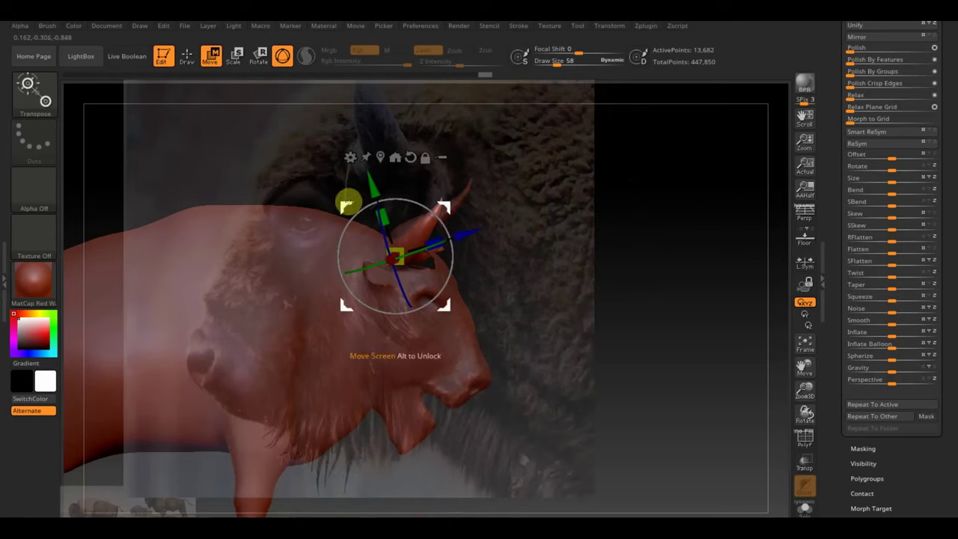
pyautogui.moveTo(349, 206); pyautogui.dragTo(357, 217)
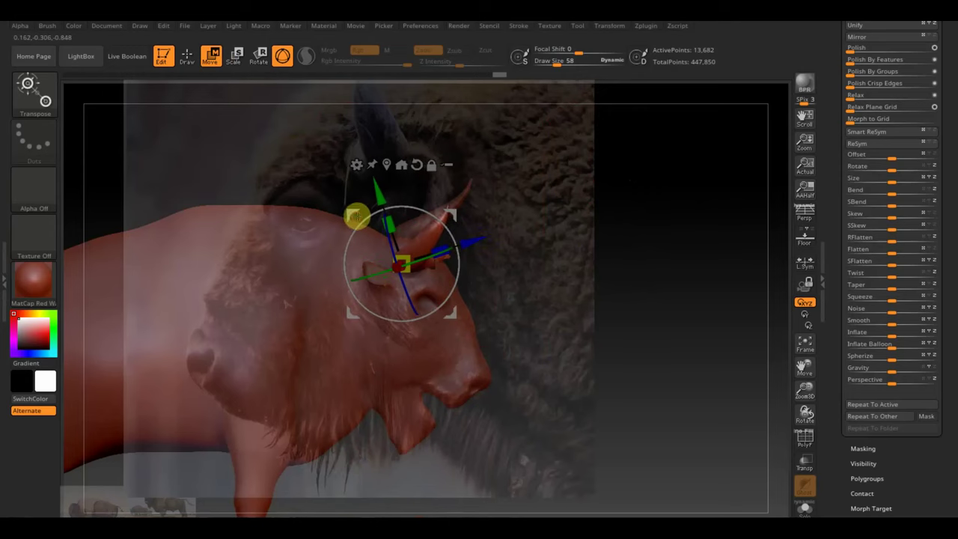
# Return to Draw mode and check the horns from several angles, ending front-on
pyautogui.click(188, 60)
pyautogui.moveTo(648, 217)
pyautogui.mouseDown()
pyautogui.moveTo(577, 227)
pyautogui.moveTo(551, 197)
pyautogui.moveTo(431, 258)
pyautogui.mouseUp()
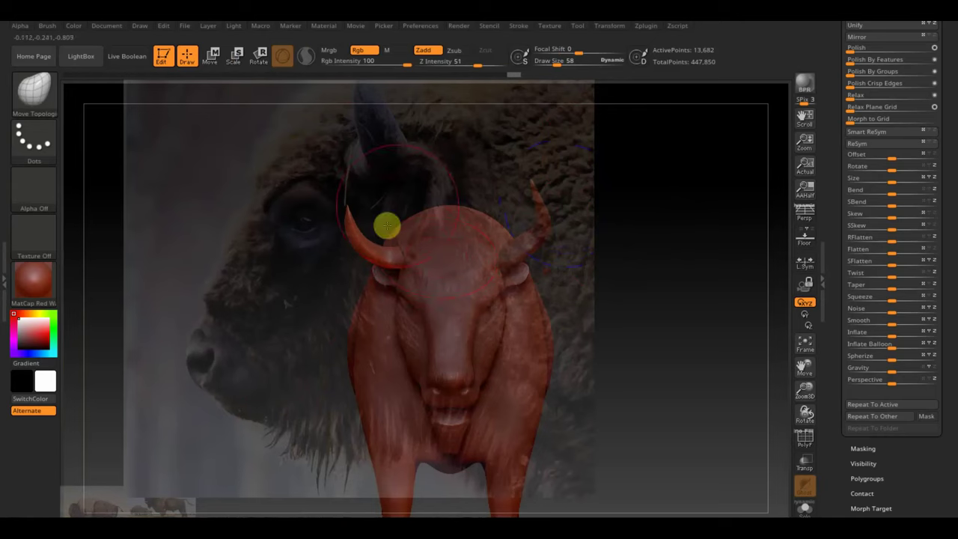
pyautogui.moveTo(387, 225)
pyautogui.mouseDown()
pyautogui.moveTo(427, 196)
pyautogui.moveTo(426, 224)
pyautogui.mouseUp()
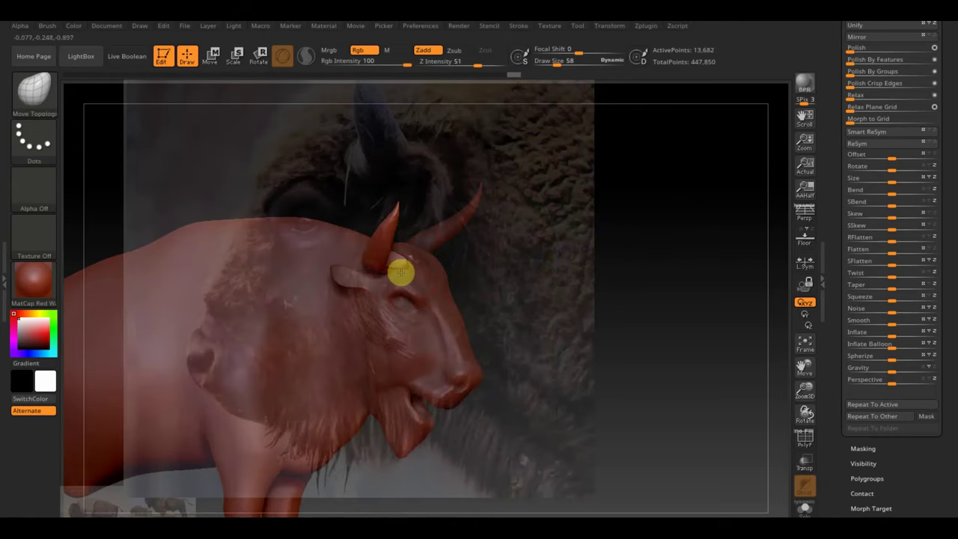
pyautogui.moveTo(561, 272)
pyautogui.mouseDown()
pyautogui.moveTo(620, 276)
pyautogui.moveTo(566, 299)
pyautogui.moveTo(620, 359)
pyautogui.moveTo(599, 334)
pyautogui.mouseUp()
pyautogui.moveTo(620, 301); pyautogui.dragTo(609, 207)
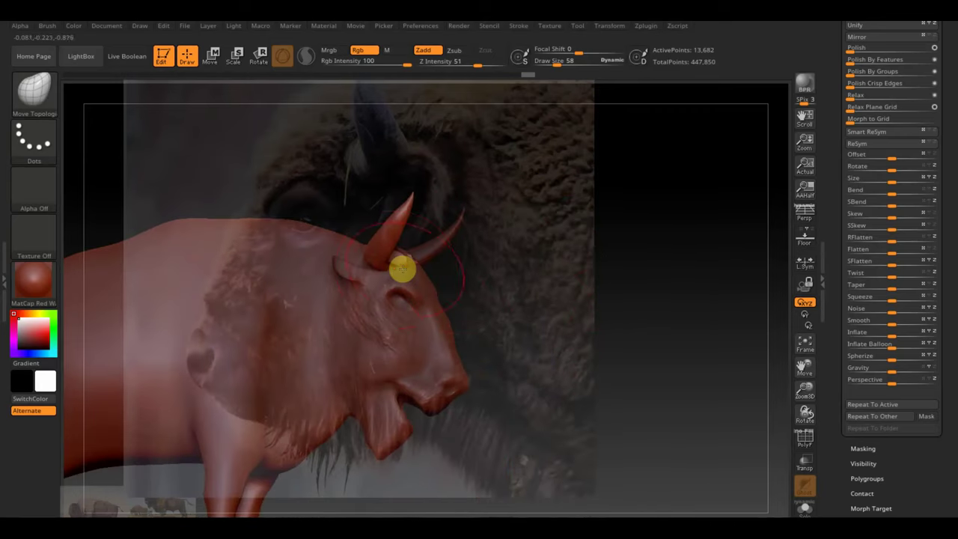
pyautogui.moveTo(524, 292)
pyautogui.mouseDown()
pyautogui.moveTo(562, 302)
pyautogui.moveTo(500, 276)
pyautogui.moveTo(529, 194)
pyautogui.mouseUp()
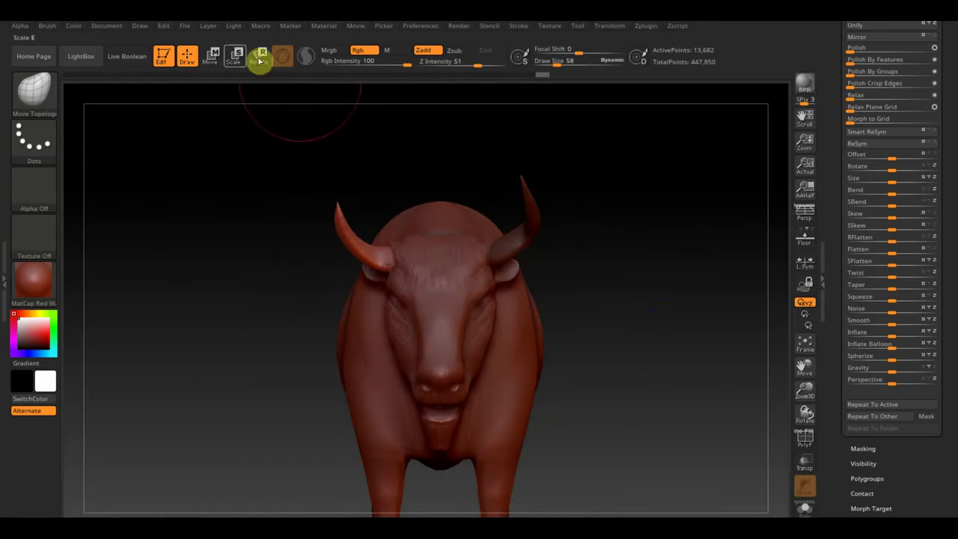
# Shrink the left horn slightly, then Mirror And Weld so the right horn matches
pyautogui.click(210, 55)
pyautogui.moveTo(392, 260); pyautogui.dragTo(391, 263)
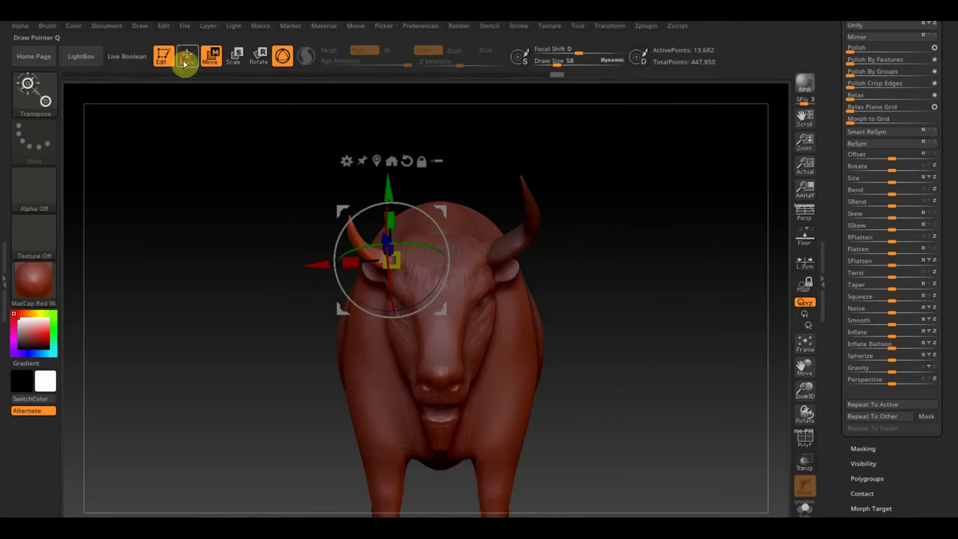
pyautogui.click(186, 56)
pyautogui.moveTo(642, 220); pyautogui.dragTo(667, 223)
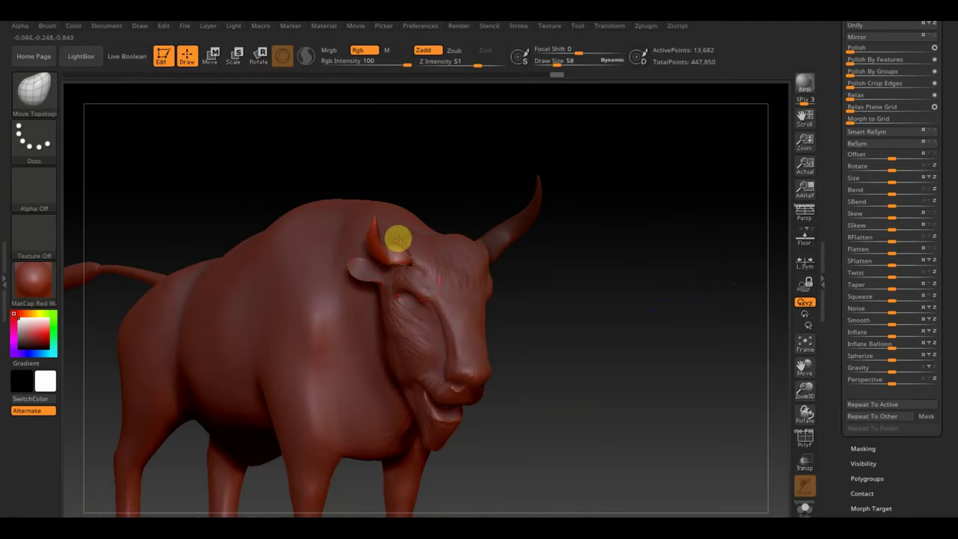
pyautogui.moveTo(569, 273)
pyautogui.mouseDown()
pyautogui.moveTo(607, 282)
pyautogui.moveTo(599, 293)
pyautogui.mouseUp()
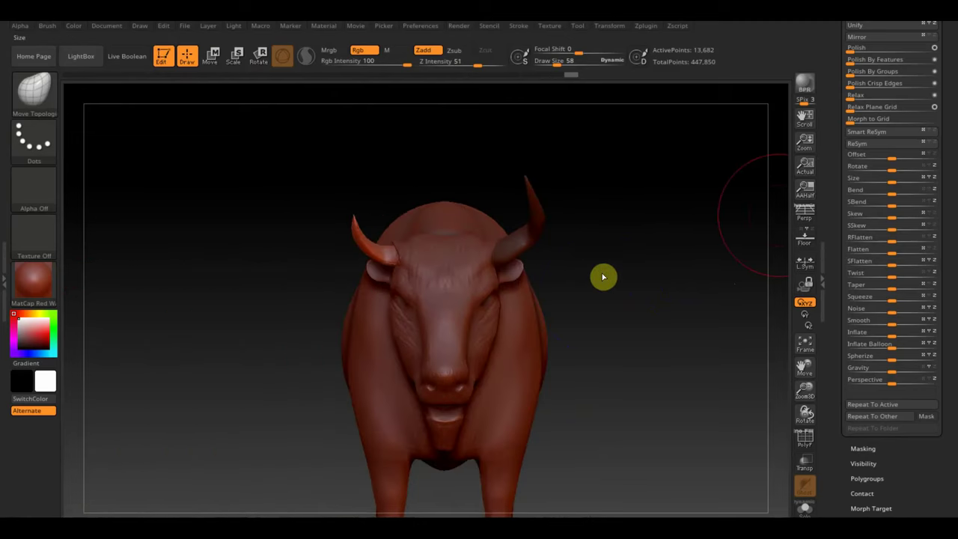
pyautogui.moveTo(949, 114); pyautogui.dragTo(942, 184)
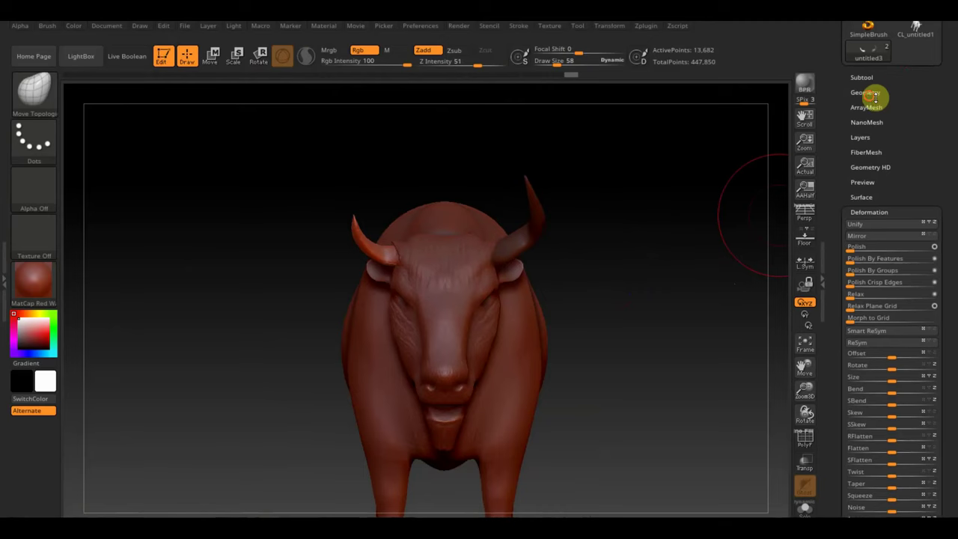
pyautogui.click(871, 92)
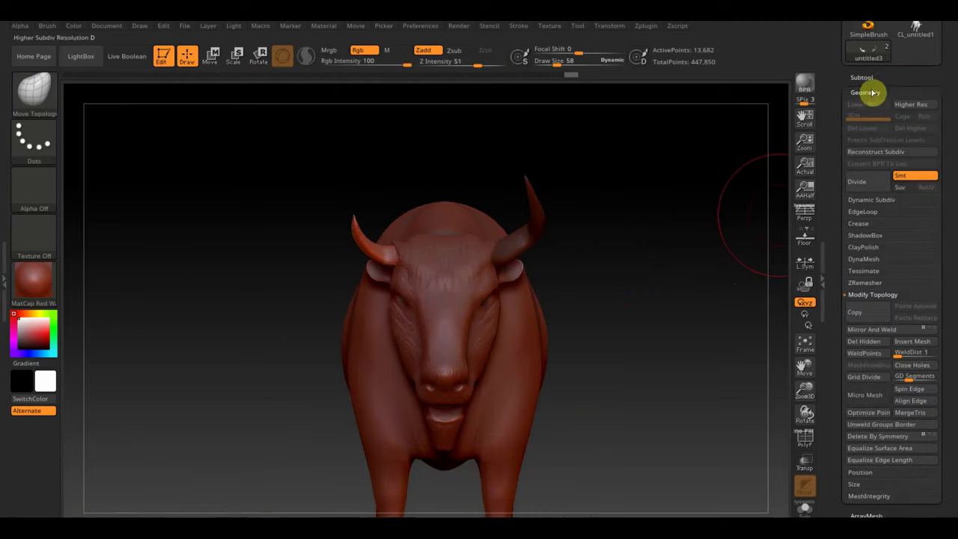
pyautogui.click(871, 334)
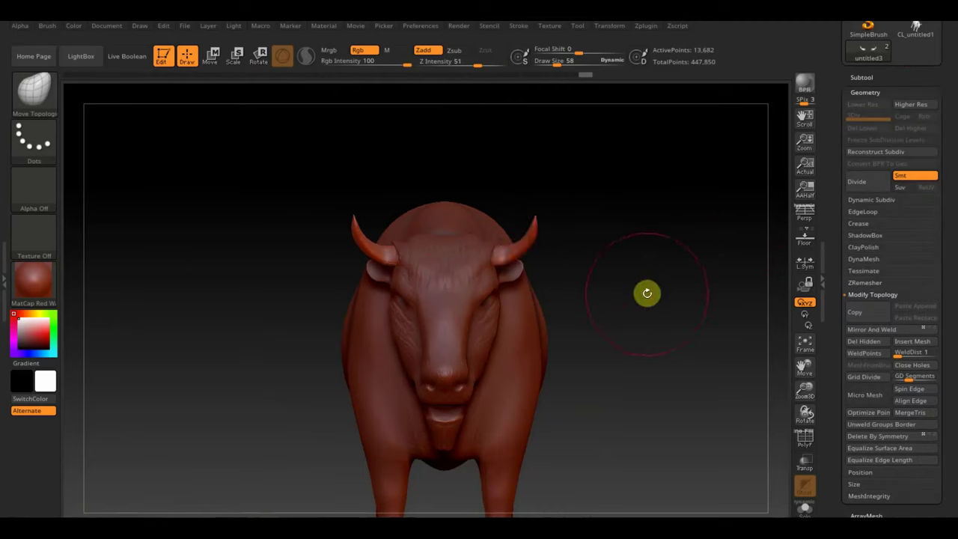
# Select the bison body subtool and bring up the side-view bison reference photo
pyautogui.moveTo(646, 293); pyautogui.dragTo(583, 299)
pyautogui.press('shift')
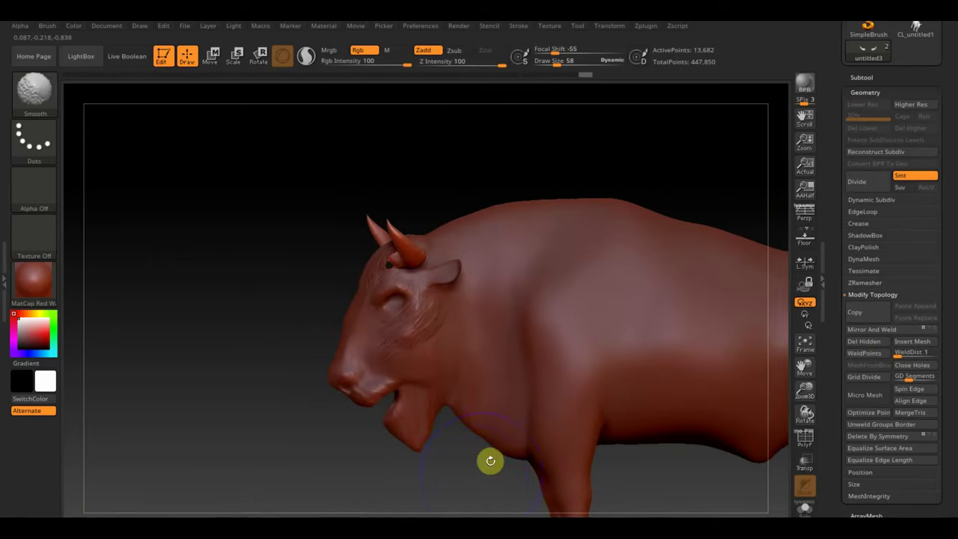
pyautogui.moveTo(490, 461)
pyautogui.mouseDown()
pyautogui.moveTo(459, 492)
pyautogui.moveTo(422, 424)
pyautogui.moveTo(406, 427)
pyautogui.mouseUp()
pyautogui.keyDown('alt'); pyautogui.moveTo(735, 391); pyautogui.dragTo(560, 311); pyautogui.keyUp('alt')
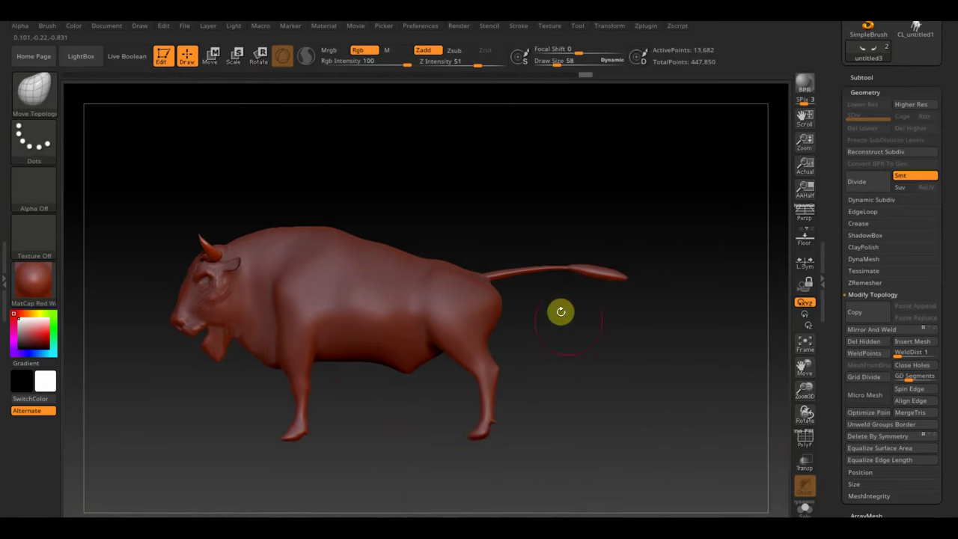
pyautogui.keyDown('alt'); pyautogui.click(456, 309); pyautogui.keyUp('alt')
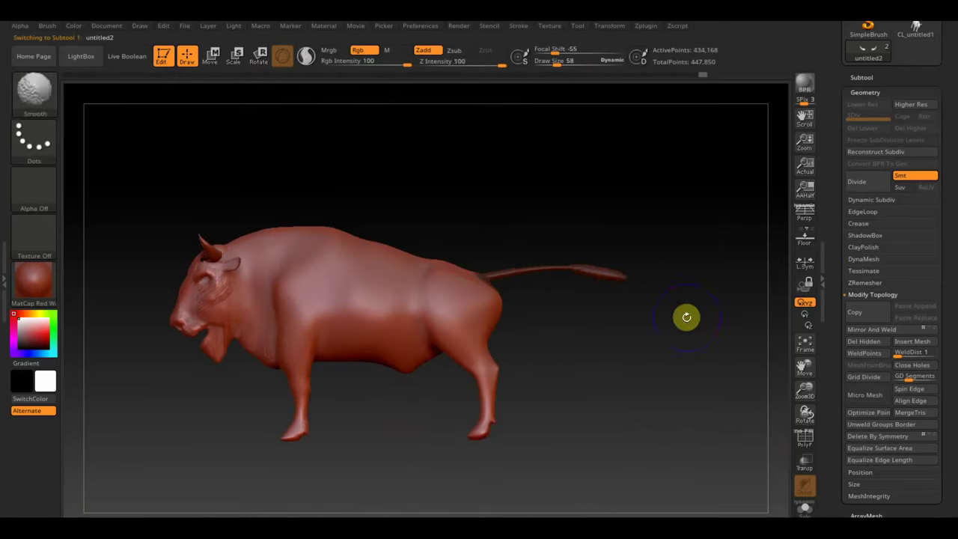
pyautogui.hotkey('shift', 'z')
# Shrink the first bison photo into the canvas corner and bring the second up beside the head
pyautogui.moveTo(561, 207); pyautogui.dragTo(419, 207)
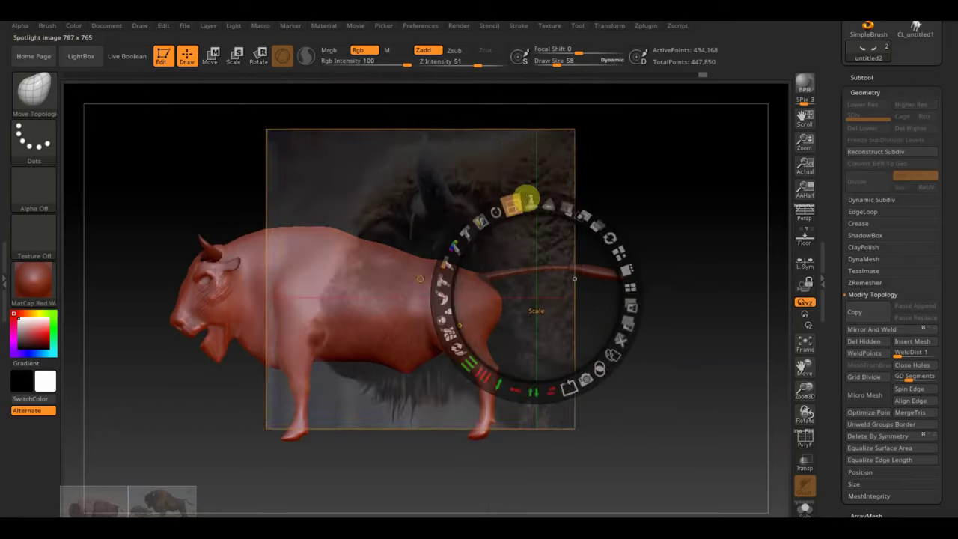
pyautogui.moveTo(506, 257); pyautogui.dragTo(762, 96)
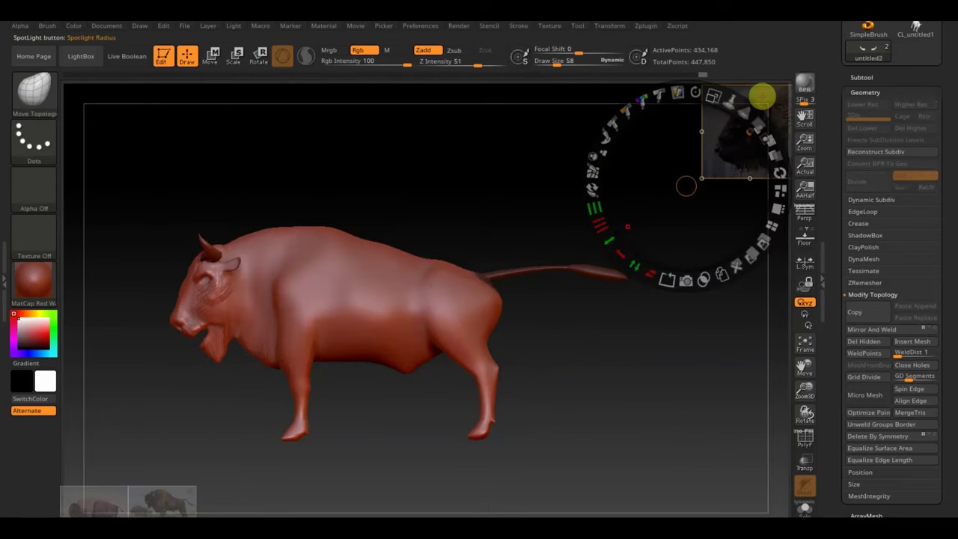
pyautogui.click(97, 503)
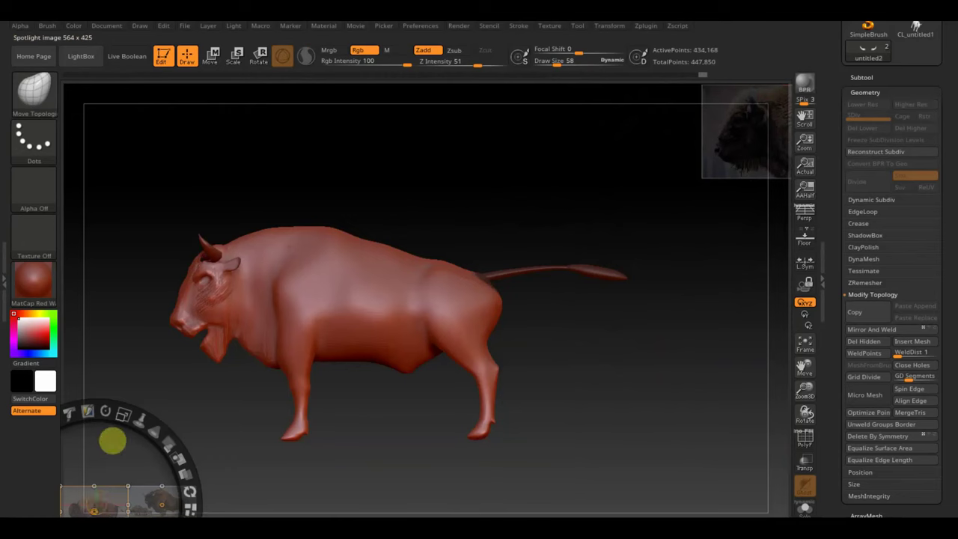
pyautogui.moveTo(112, 441); pyautogui.dragTo(182, 332)
# Enlarge and reposition the second bison photo, then hide the Spotlight reference photos
pyautogui.moveTo(208, 246); pyautogui.dragTo(253, 327)
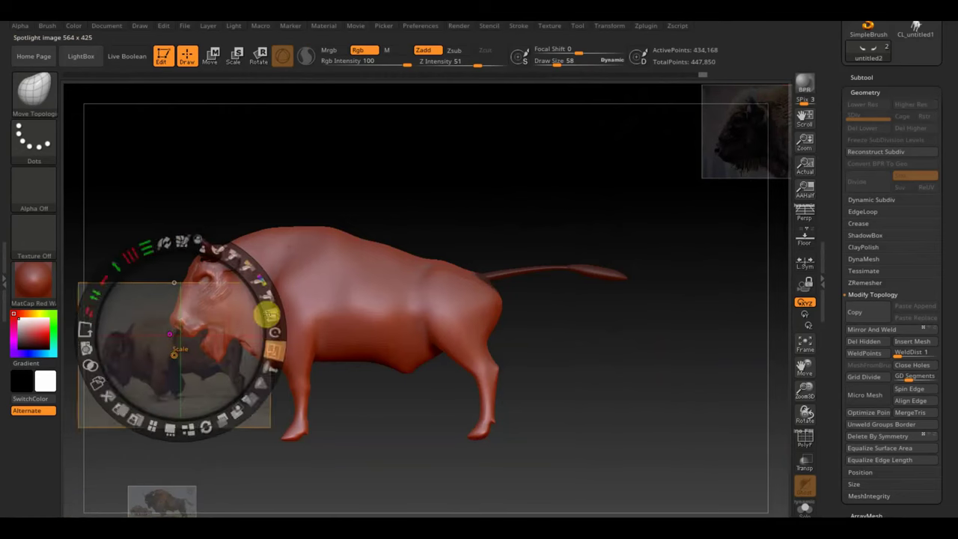
pyautogui.moveTo(199, 252); pyautogui.dragTo(254, 306)
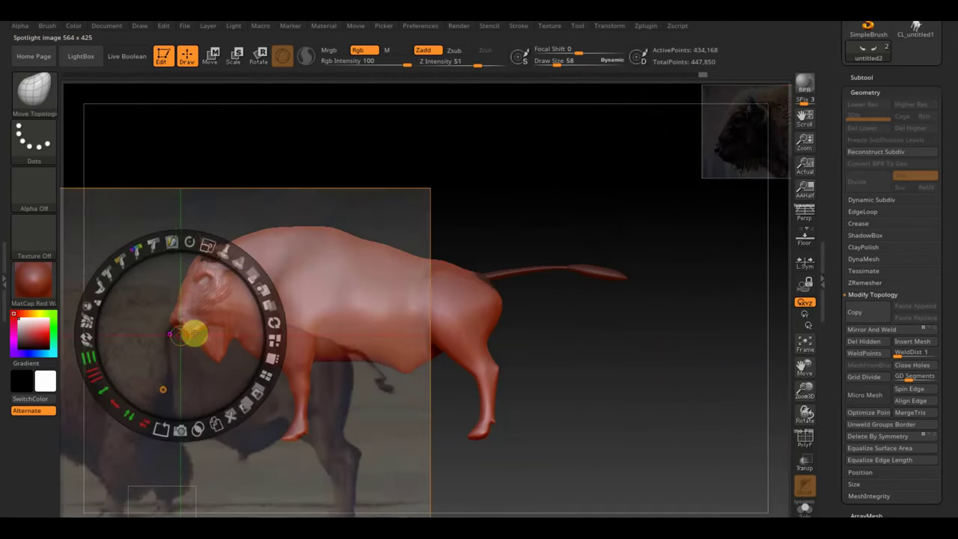
pyautogui.moveTo(194, 331)
pyautogui.mouseDown()
pyautogui.moveTo(145, 107)
pyautogui.moveTo(175, 347)
pyautogui.moveTo(196, 306)
pyautogui.moveTo(190, 158)
pyautogui.mouseUp()
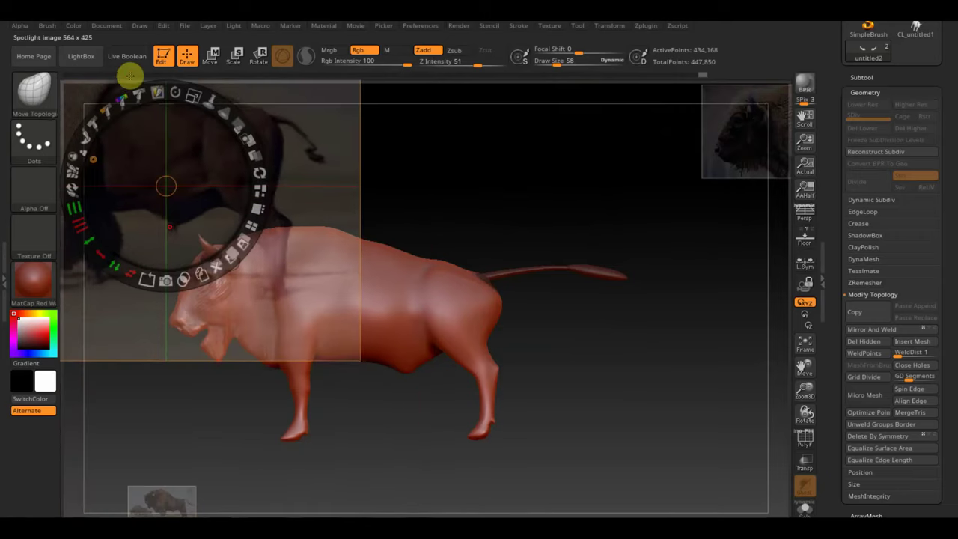
pyautogui.press('shift')
pyautogui.hotkey('shift', 'z')
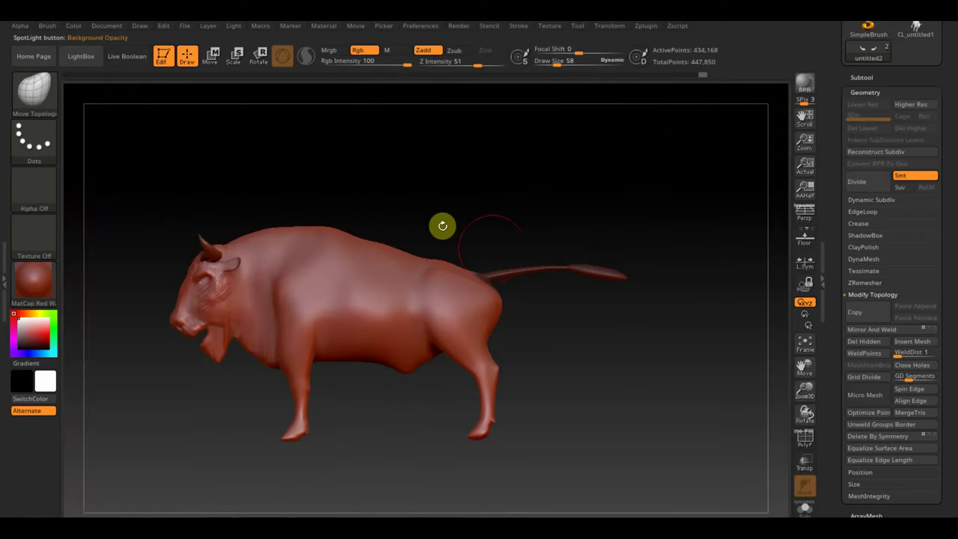
# Mask the bison's body and invert the mask so only the tail stays free
pyautogui.press('ctrl')
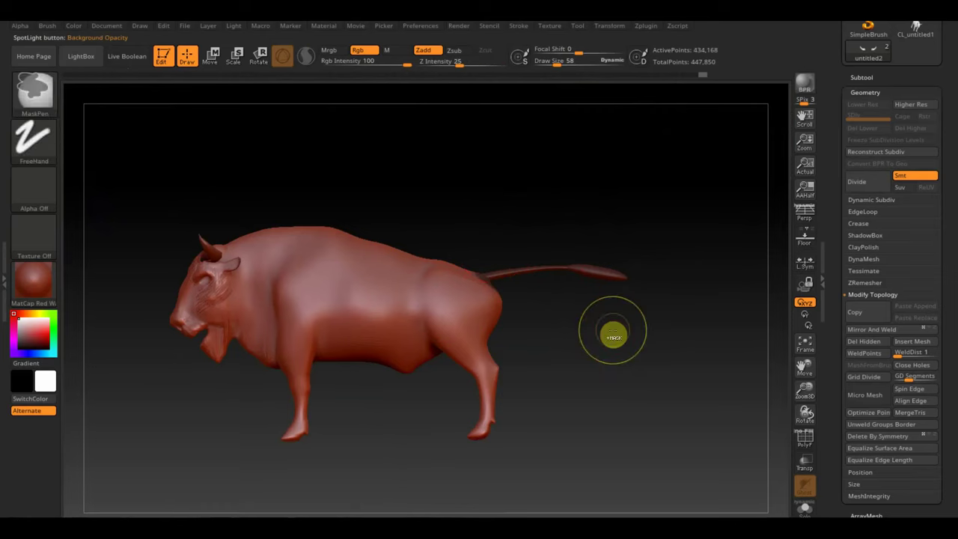
pyautogui.keyDown('ctrl'); pyautogui.click(613, 334); pyautogui.keyUp('ctrl')
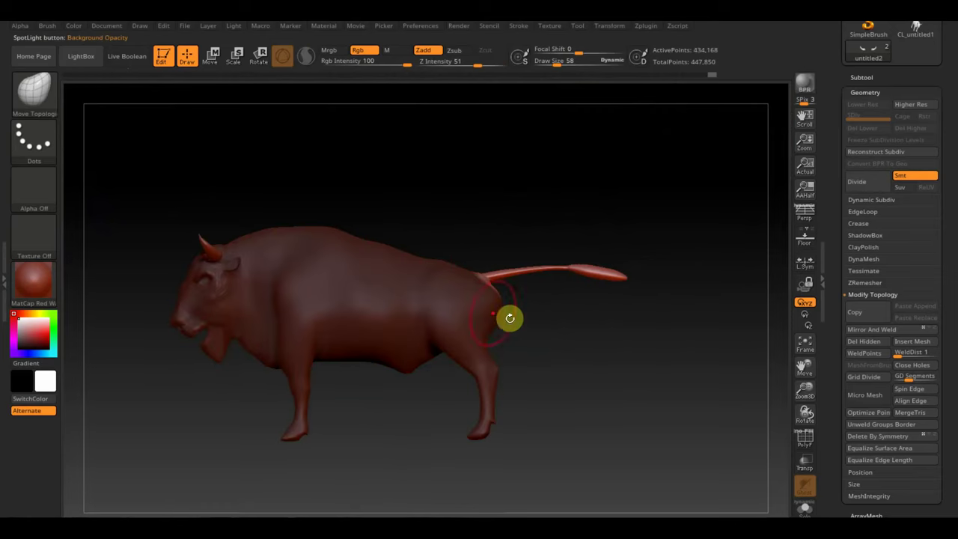
pyautogui.moveTo(510, 318); pyautogui.dragTo(537, 366)
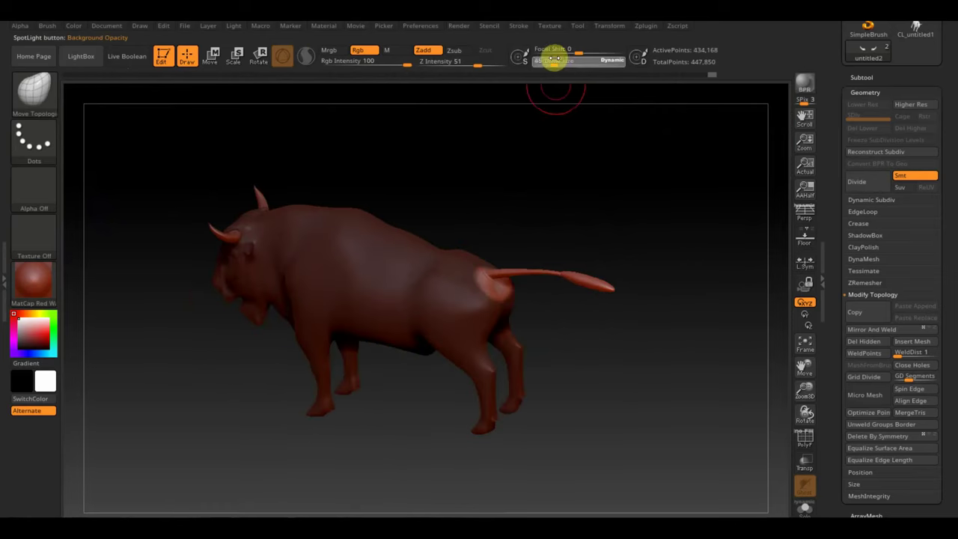
pyautogui.press('shift')
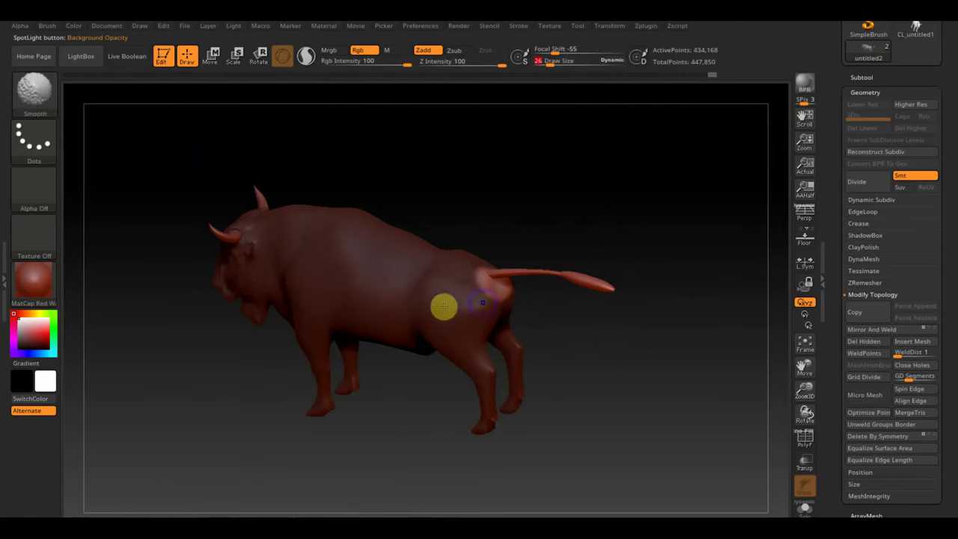
pyautogui.press('ctrl')
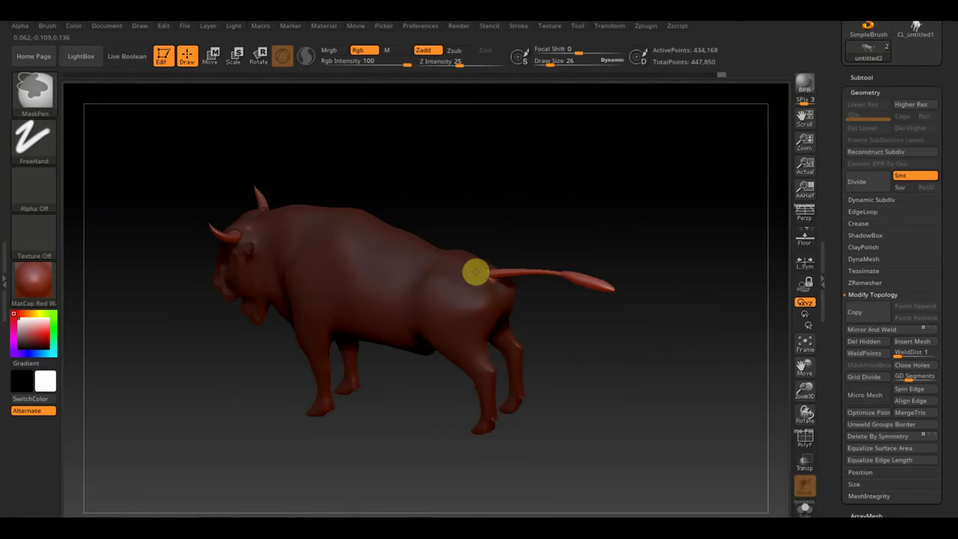
pyautogui.moveTo(489, 286); pyautogui.dragTo(611, 349)
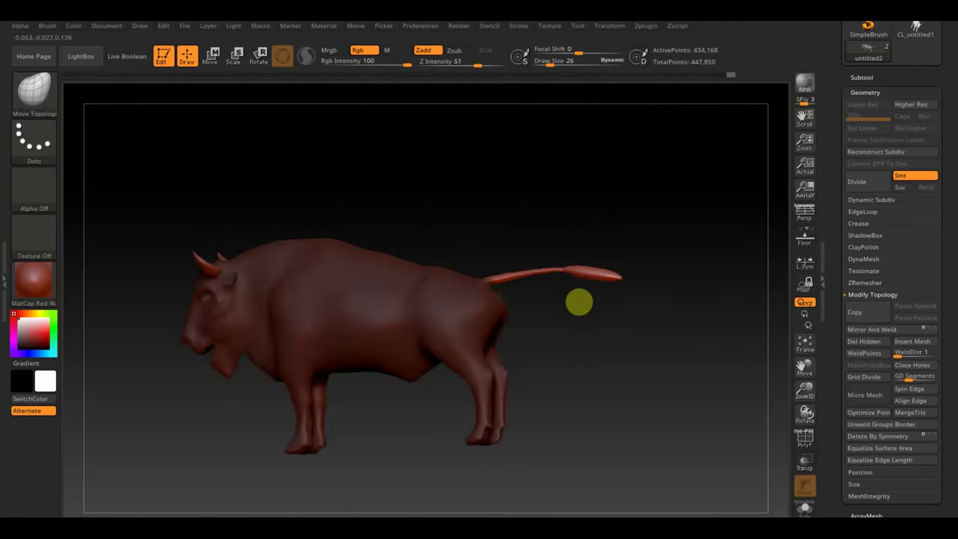
# Rotate the unmasked tail downward with the Transpose gizmo and scale it slightly
pyautogui.click(211, 55)
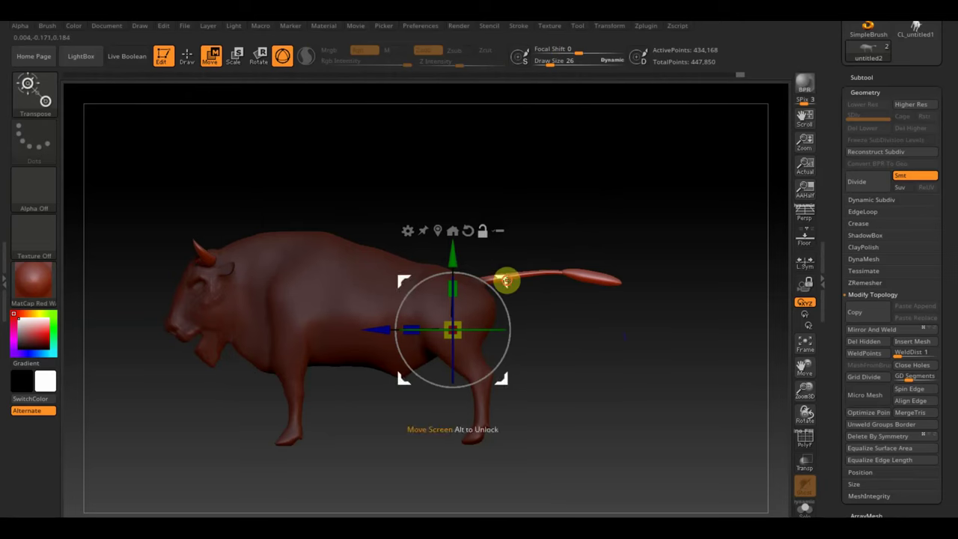
pyautogui.moveTo(505, 281)
pyautogui.mouseDown()
pyautogui.moveTo(538, 247)
pyautogui.moveTo(547, 257)
pyautogui.moveTo(541, 230)
pyautogui.mouseUp()
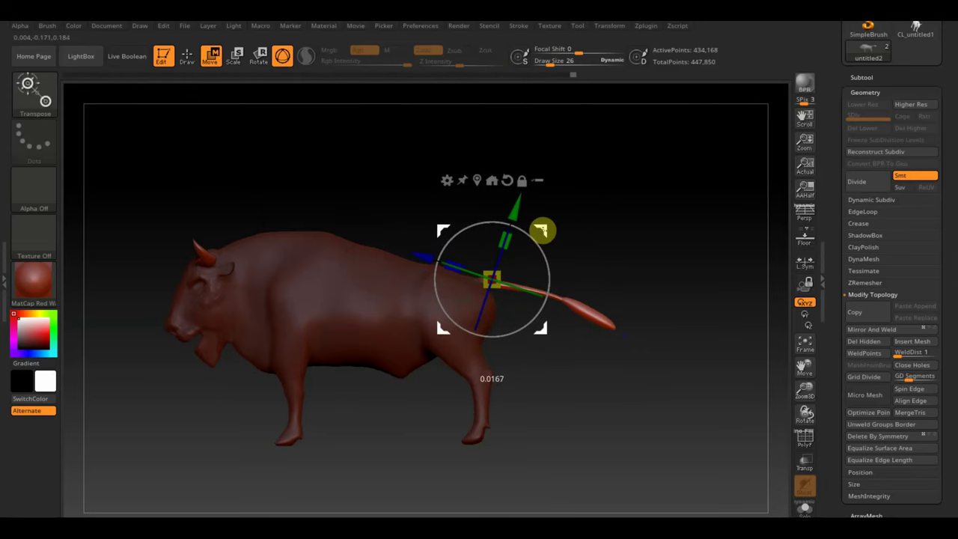
pyautogui.moveTo(497, 276); pyautogui.dragTo(505, 268)
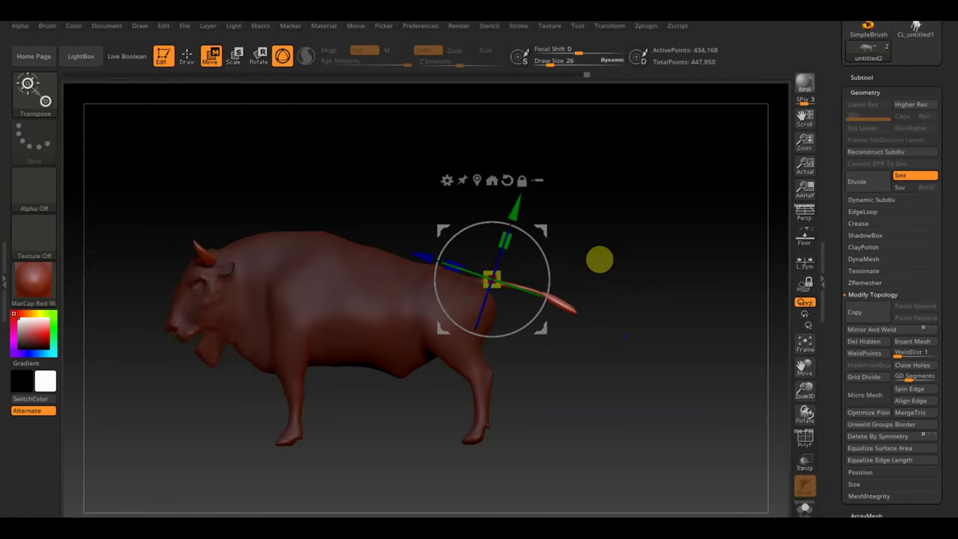
pyautogui.keyDown('alt'); pyautogui.moveTo(635, 246); pyautogui.dragTo(651, 261); pyautogui.keyUp('alt')
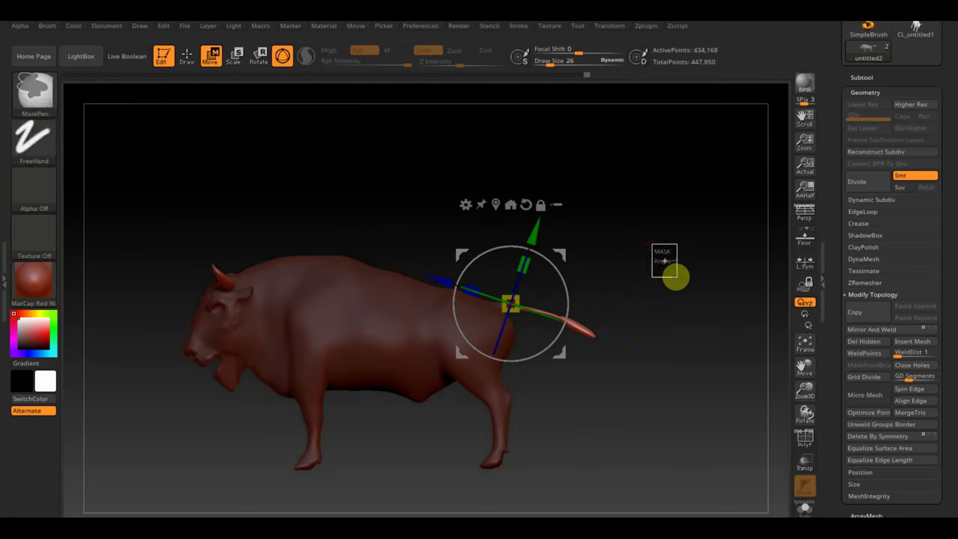
# Return to Draw mode, frame the head and hump, and set Draw Size from 77 to 21
pyautogui.click(187, 56)
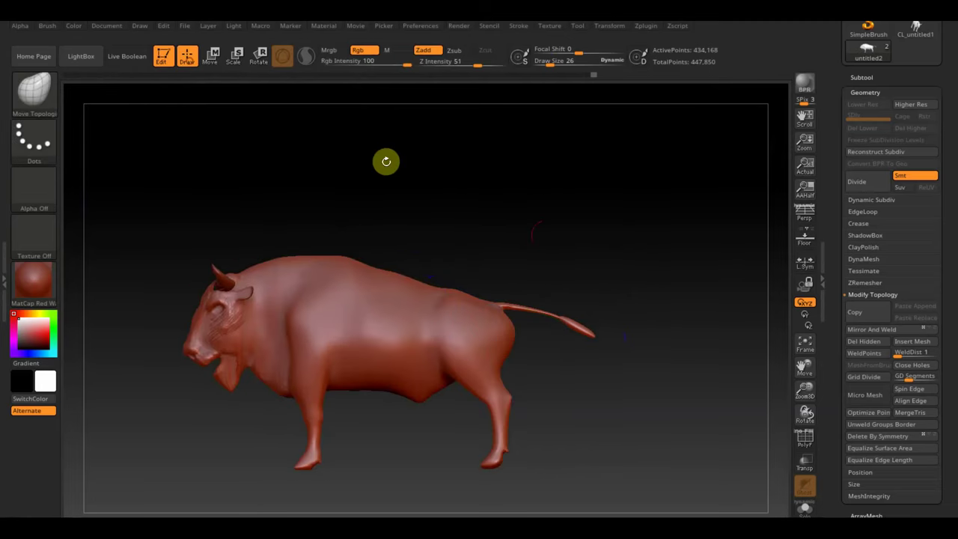
pyautogui.moveTo(617, 256); pyautogui.dragTo(625, 207)
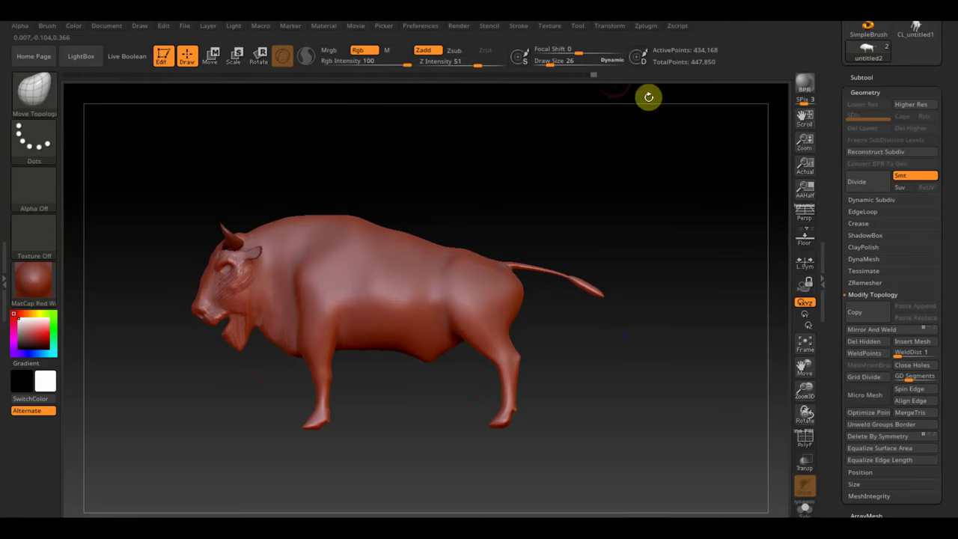
pyautogui.moveTo(551, 64); pyautogui.dragTo(561, 64)
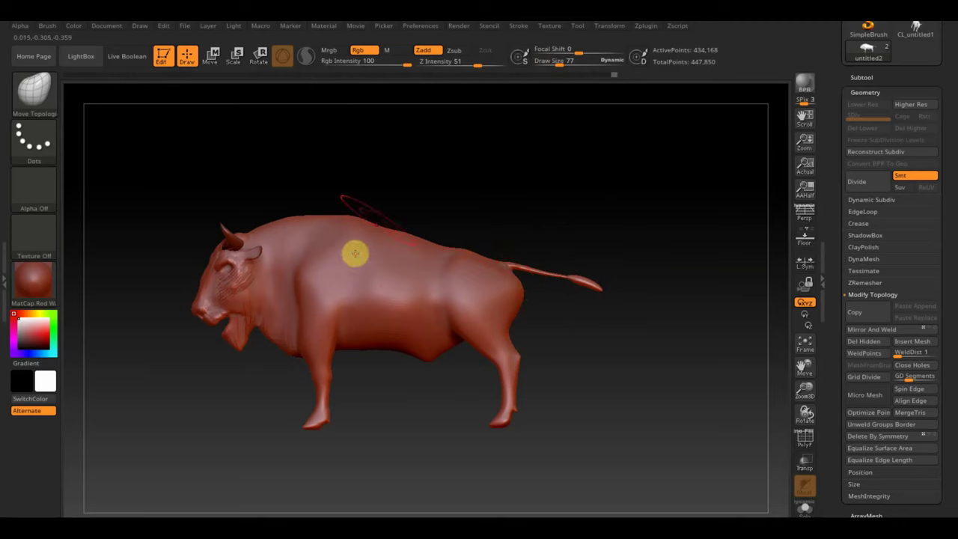
pyautogui.moveTo(479, 167)
pyautogui.keyDown('alt'); pyautogui.mouseDown()
pyautogui.moveTo(561, 167)
pyautogui.moveTo(541, 165)
pyautogui.moveTo(576, 214)
pyautogui.moveTo(425, 172)
pyautogui.moveTo(666, 203)
pyautogui.mouseUp(); pyautogui.keyUp('alt')
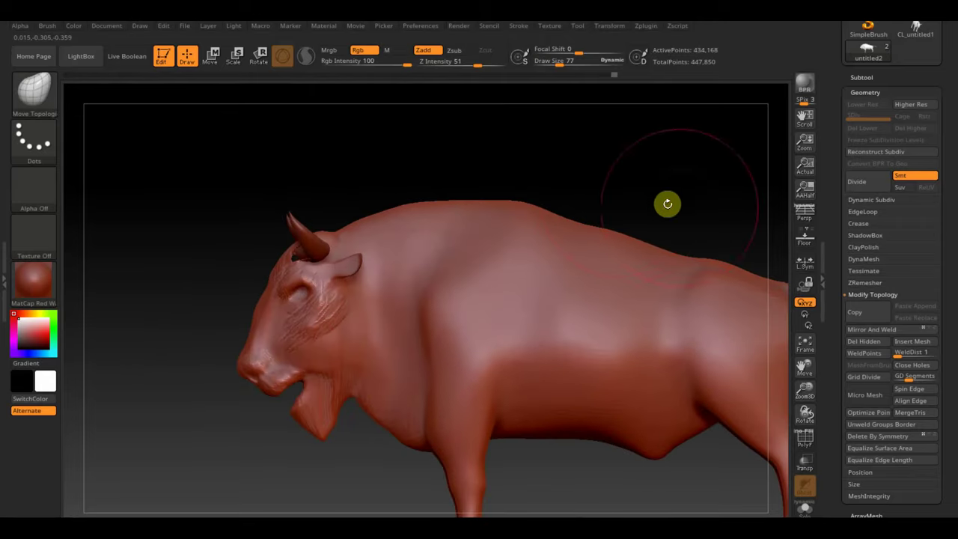
pyautogui.moveTo(563, 65); pyautogui.dragTo(550, 66)
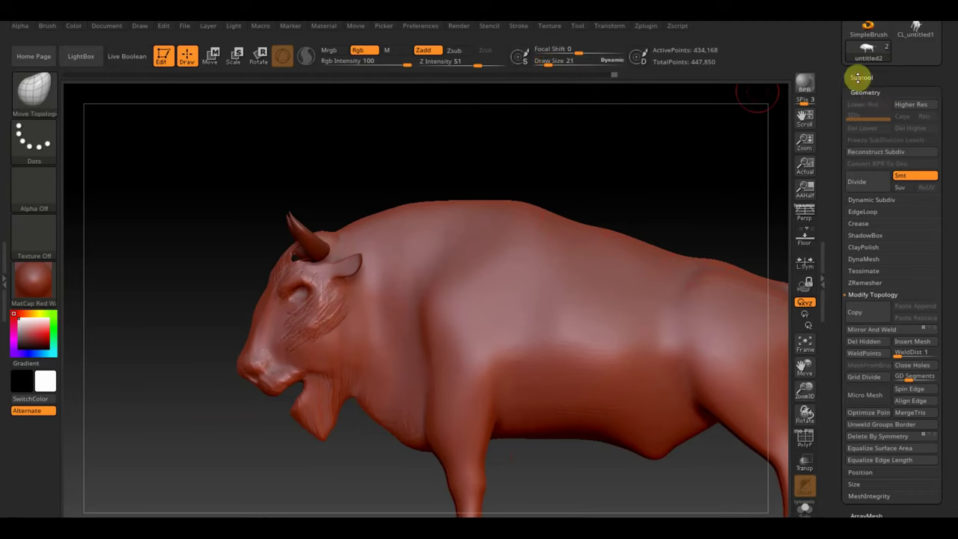
# Append a sphere subtool (PM3D_Sphere3D1) and make it the active subtool
pyautogui.click(858, 77)
pyautogui.click(907, 398)
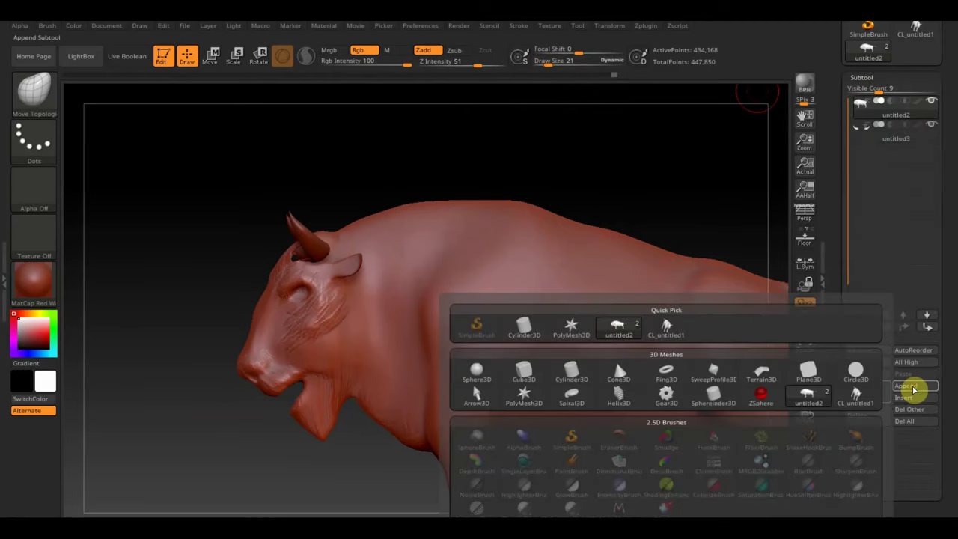
pyautogui.click(471, 374)
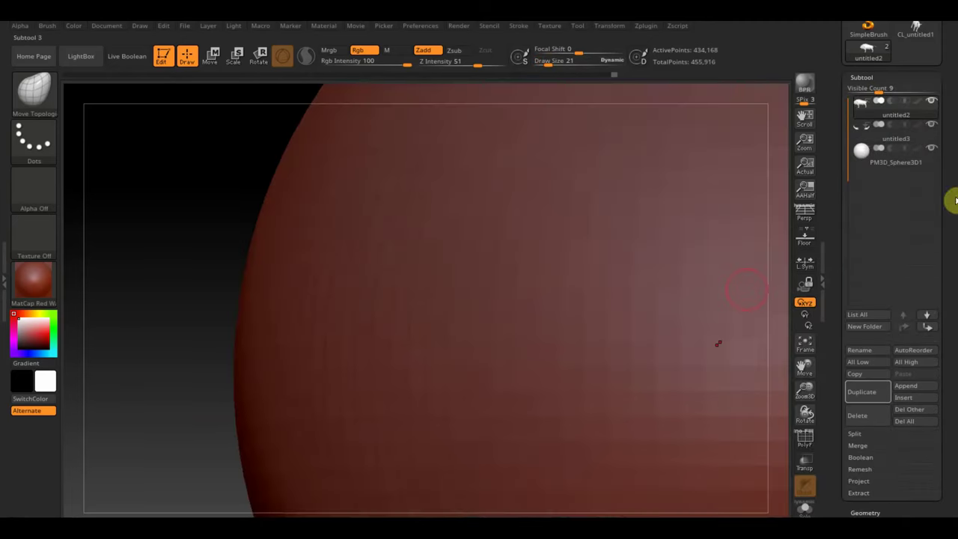
pyautogui.click(862, 157)
pyautogui.click(804, 346)
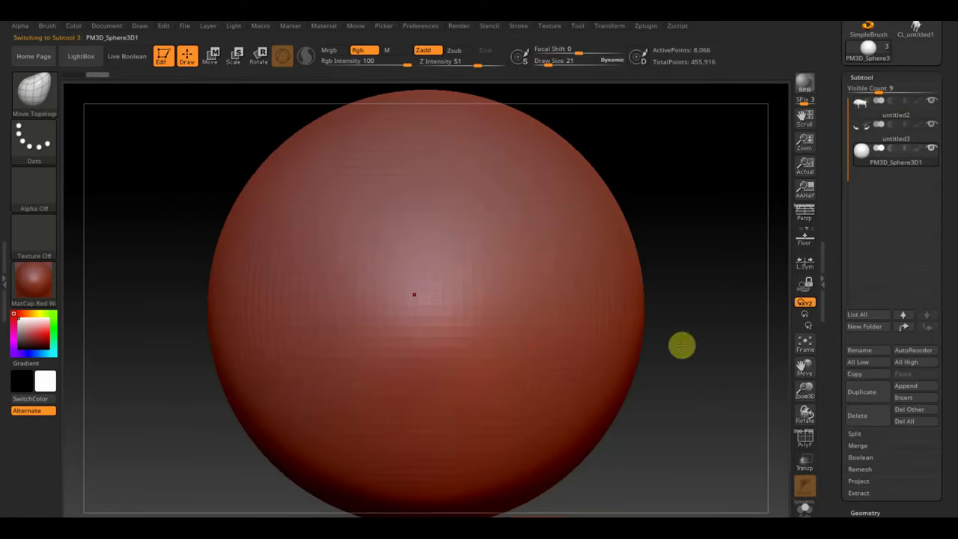
# Scale the sphere down with the gizmo and move it onto the bison's head
pyautogui.press('w')
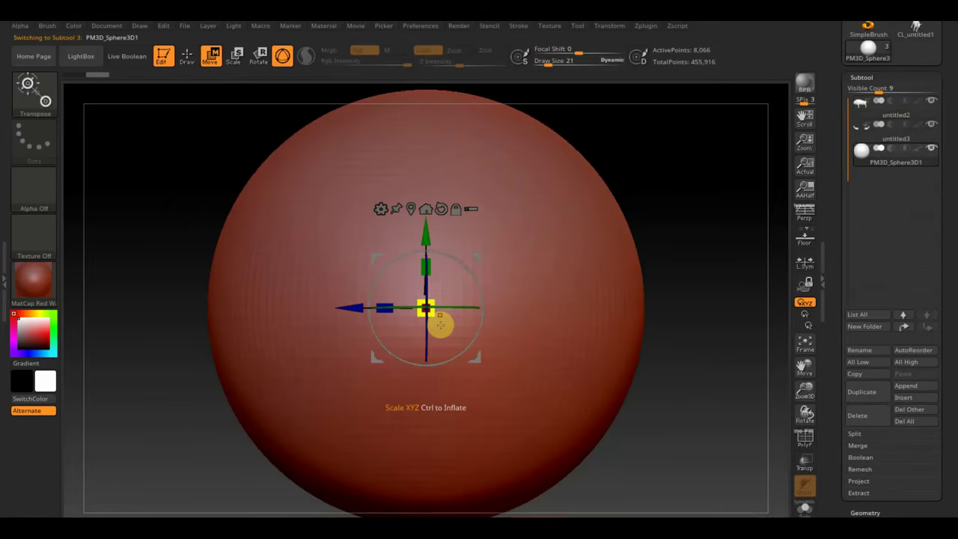
pyautogui.moveTo(425, 308); pyautogui.dragTo(308, 145)
pyautogui.moveTo(479, 259); pyautogui.dragTo(292, 218)
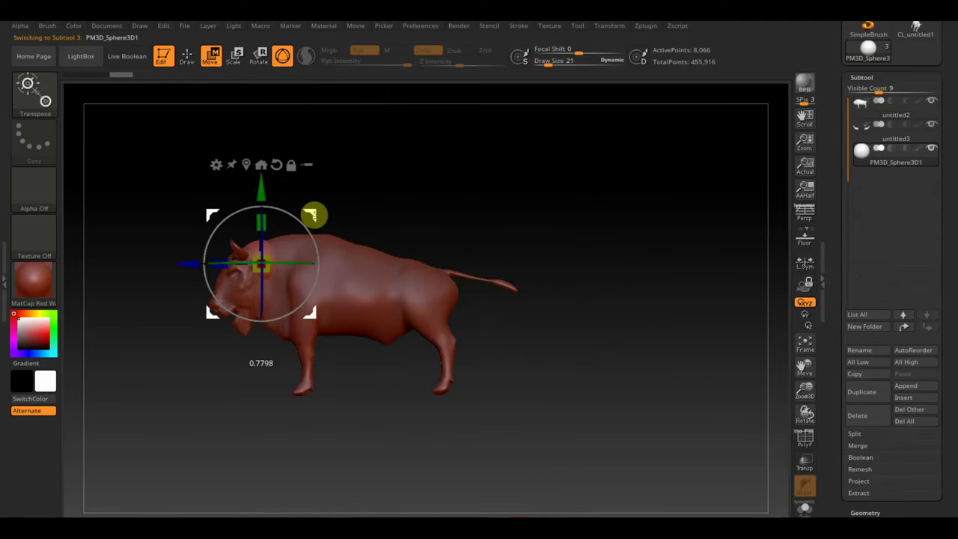
pyautogui.moveTo(381, 234); pyautogui.dragTo(566, 246)
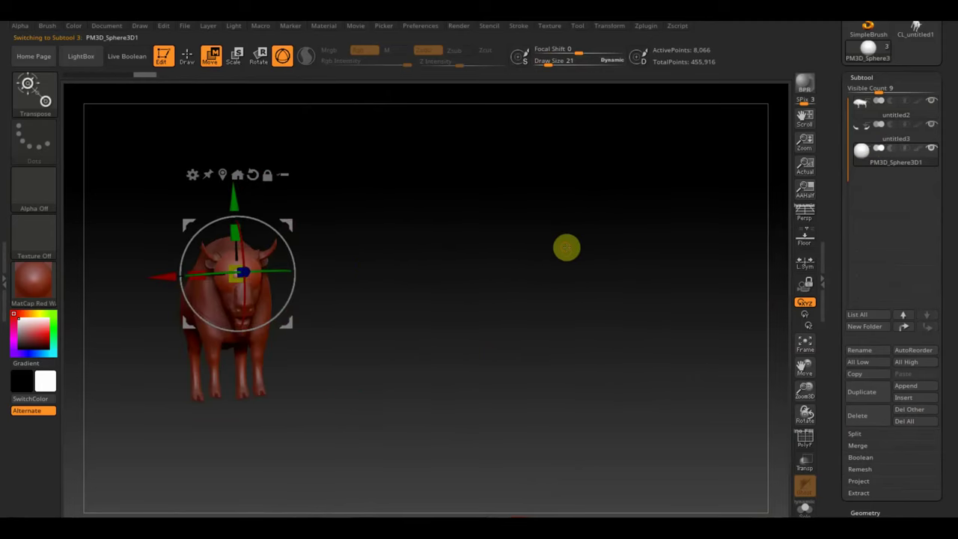
pyautogui.moveTo(507, 307)
pyautogui.keyDown('alt'); pyautogui.mouseDown()
pyautogui.moveTo(587, 375)
pyautogui.moveTo(624, 310)
pyautogui.mouseUp(); pyautogui.keyUp('alt')
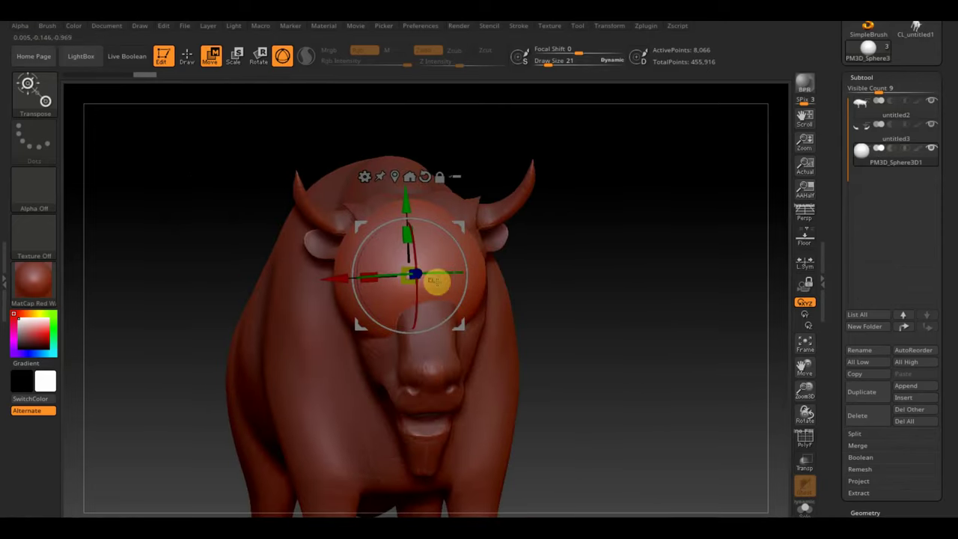
# Shrink the eyeball further and push it back into the eye socket, checking from front and side
pyautogui.moveTo(404, 280)
pyautogui.mouseDown()
pyautogui.moveTo(454, 229)
pyautogui.moveTo(534, 257)
pyautogui.moveTo(644, 265)
pyautogui.mouseUp()
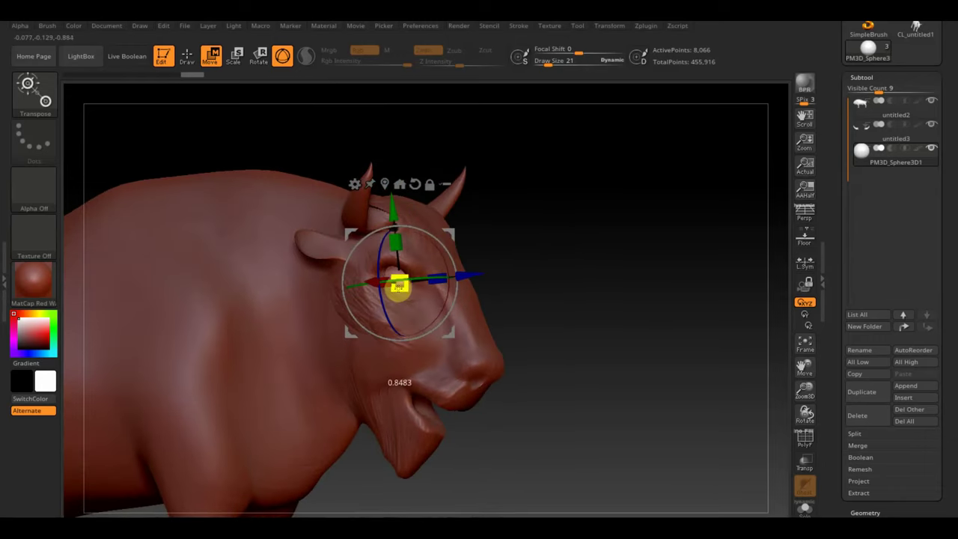
pyautogui.keyDown('shift'); pyautogui.moveTo(583, 298); pyautogui.dragTo(573, 301); pyautogui.keyUp('shift')
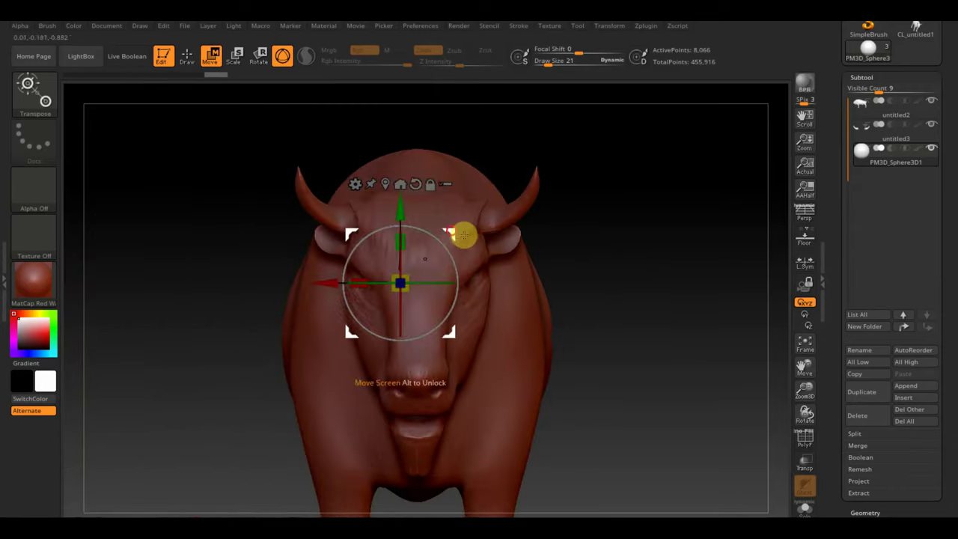
pyautogui.moveTo(464, 233); pyautogui.dragTo(427, 242)
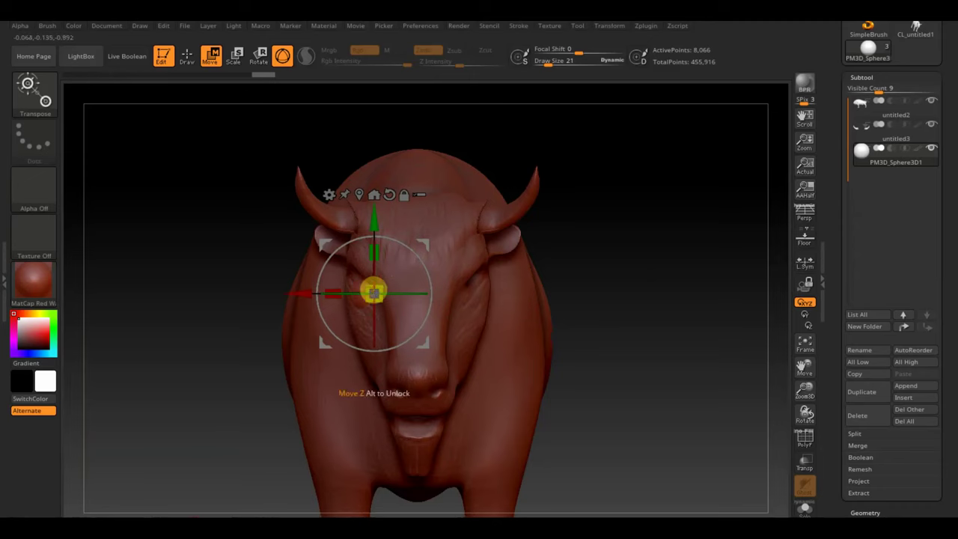
pyautogui.moveTo(422, 239)
pyautogui.mouseDown()
pyautogui.moveTo(663, 284)
pyautogui.moveTo(549, 280)
pyautogui.mouseUp()
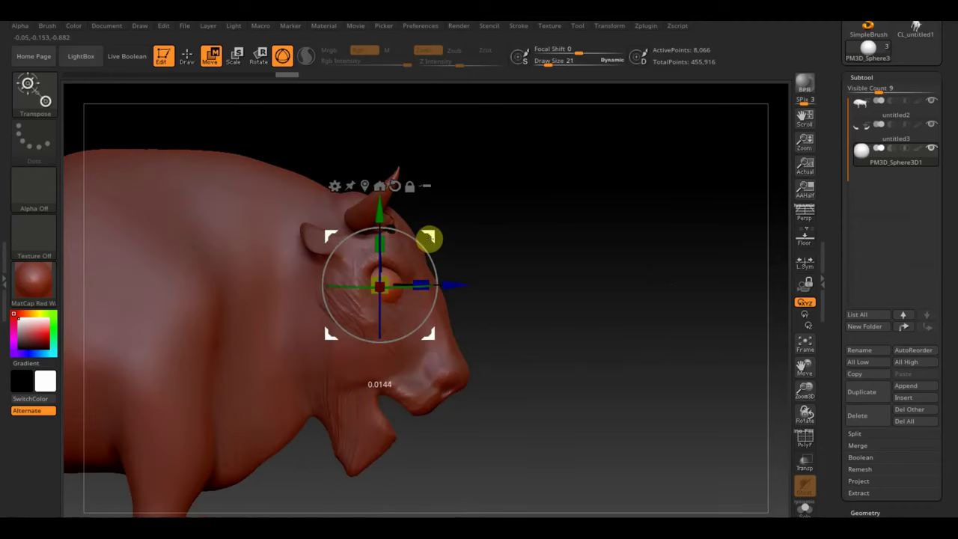
pyautogui.moveTo(426, 241)
pyautogui.mouseDown()
pyautogui.moveTo(527, 279)
pyautogui.moveTo(518, 273)
pyautogui.mouseUp()
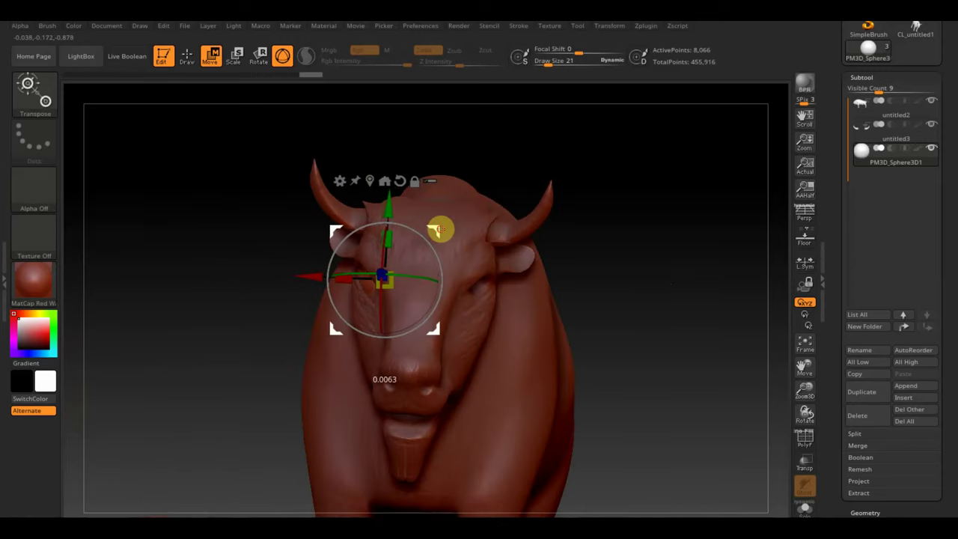
pyautogui.moveTo(438, 228)
pyautogui.mouseDown()
pyautogui.moveTo(663, 312)
pyautogui.moveTo(664, 323)
pyautogui.mouseUp()
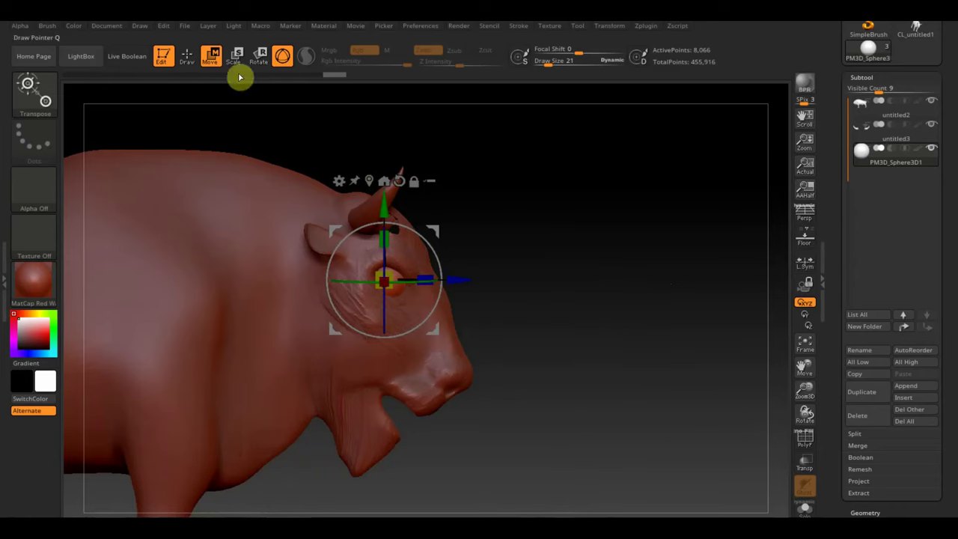
# Return to Draw mode and DynaMesh the eyeball sphere
pyautogui.press('q')
pyautogui.click(868, 512)
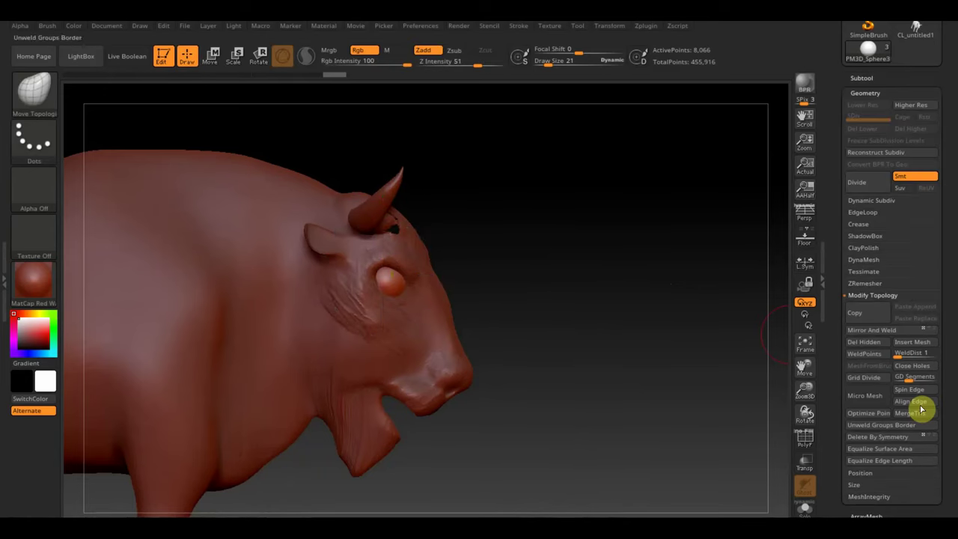
pyautogui.click(871, 259)
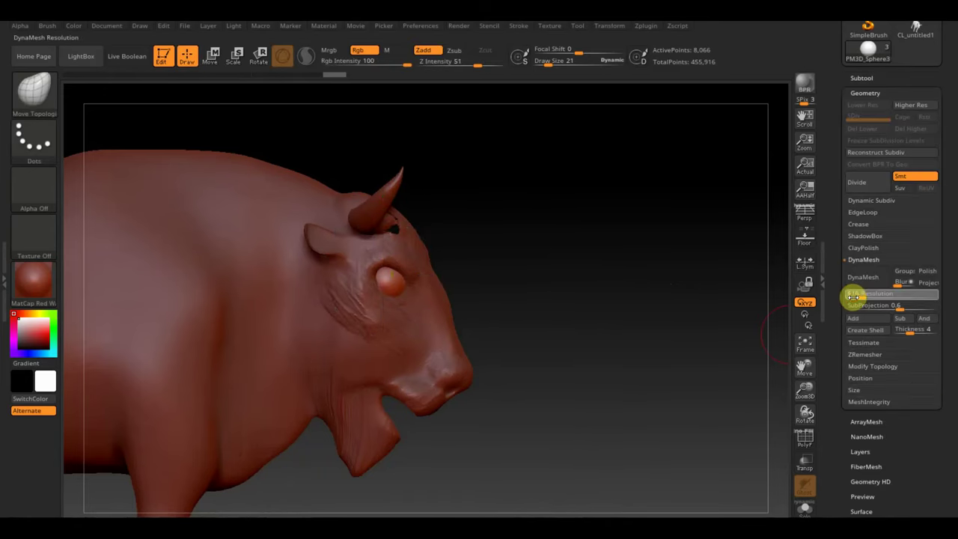
pyautogui.click(866, 277)
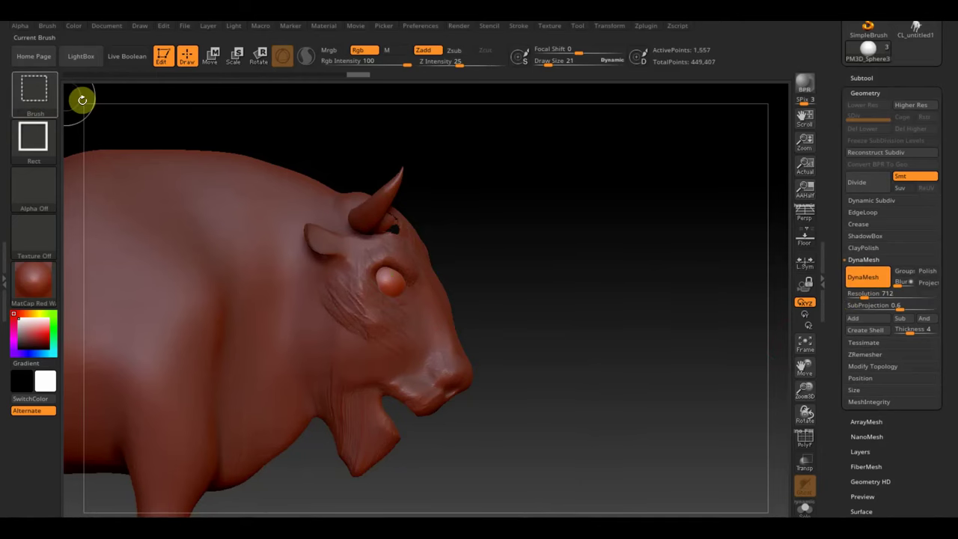
# Slice the sphere with TrimCurve into a half-lidded eyelid shape and re-DynaMesh it
pyautogui.keyDown('ctrl'); pyautogui.keyDown('shift'); pyautogui.click(33, 96); pyautogui.keyUp('shift'); pyautogui.keyUp('ctrl')
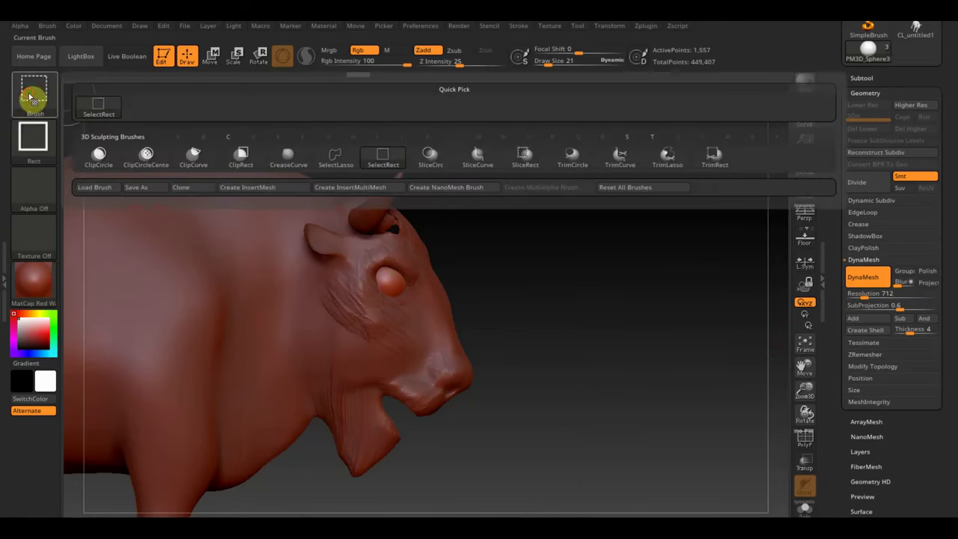
pyautogui.click(624, 157)
pyautogui.moveTo(631, 297)
pyautogui.mouseDown()
pyautogui.moveTo(209, 254)
pyautogui.moveTo(199, 272)
pyautogui.moveTo(193, 220)
pyautogui.moveTo(183, 240)
pyautogui.mouseUp()
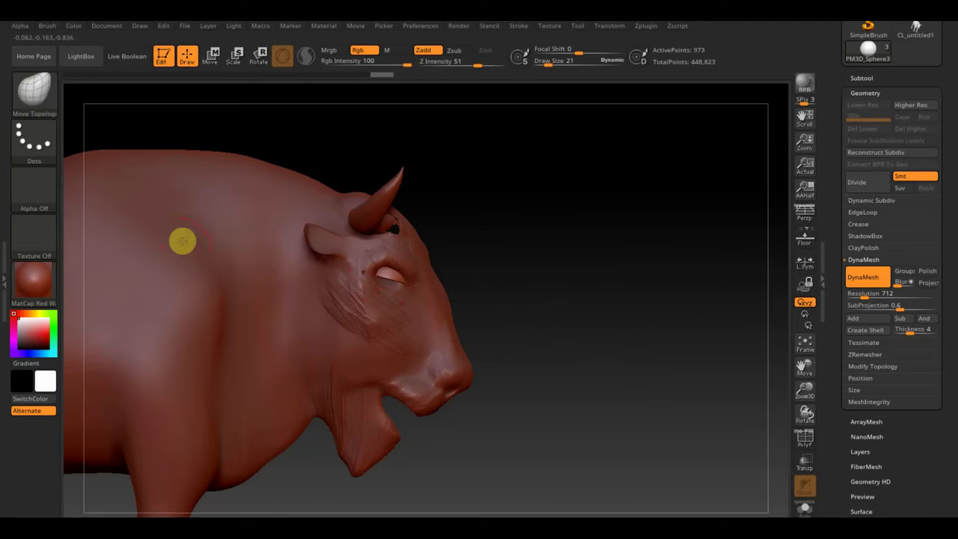
pyautogui.moveTo(546, 274); pyautogui.dragTo(494, 271)
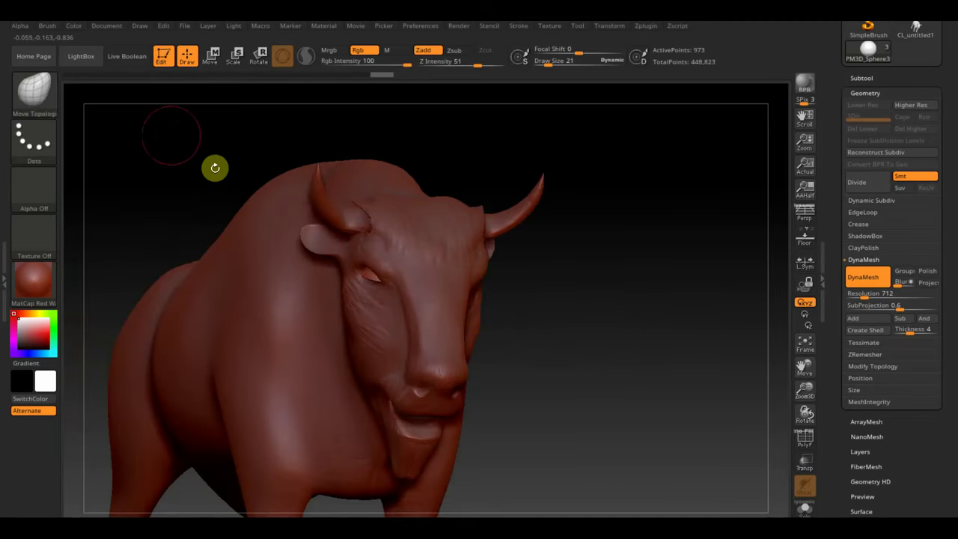
pyautogui.keyDown('ctrl'); pyautogui.keyDown('shift'); pyautogui.moveTo(688, 220); pyautogui.dragTo(656, 154); pyautogui.keyUp('shift'); pyautogui.keyUp('ctrl')
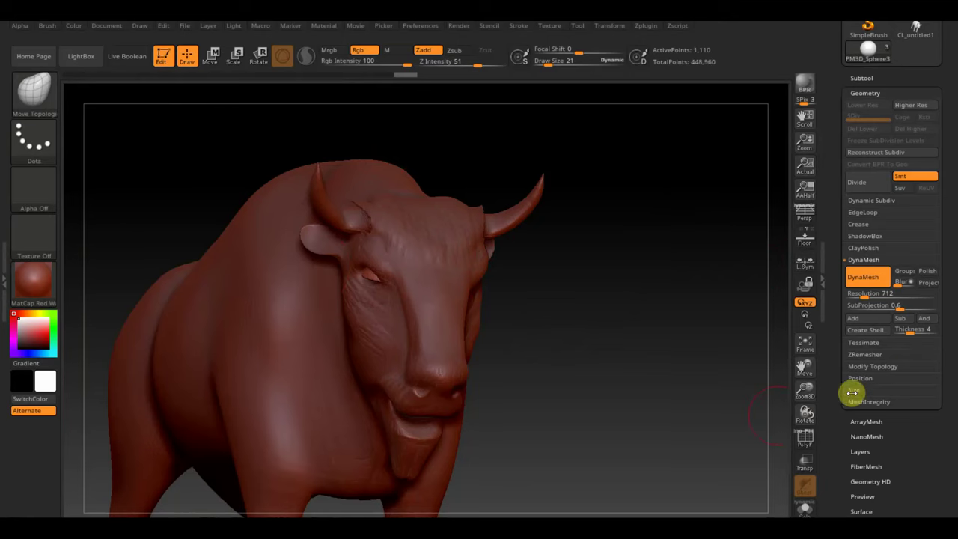
pyautogui.click(881, 366)
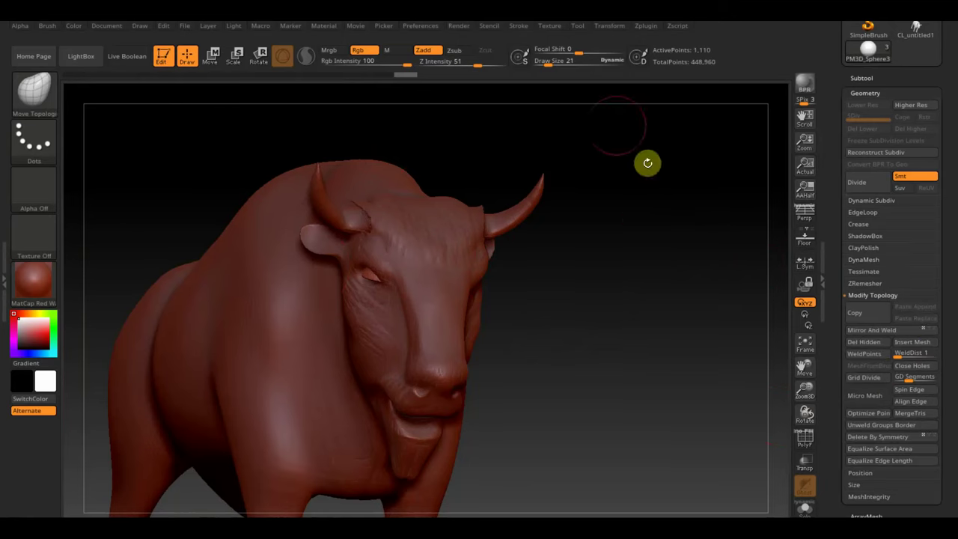
# Mirror And Weld the eyelid onto the other side of the bison's head
pyautogui.click(894, 331)
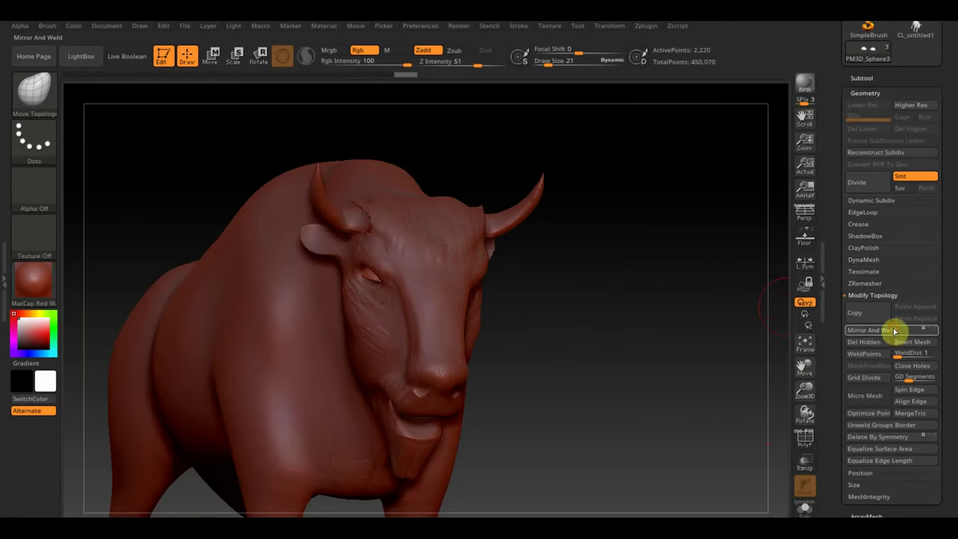
pyautogui.moveTo(745, 332)
pyautogui.mouseDown()
pyautogui.moveTo(697, 341)
pyautogui.moveTo(679, 319)
pyautogui.moveTo(646, 327)
pyautogui.moveTo(679, 272)
pyautogui.moveTo(678, 279)
pyautogui.moveTo(705, 280)
pyautogui.mouseUp()
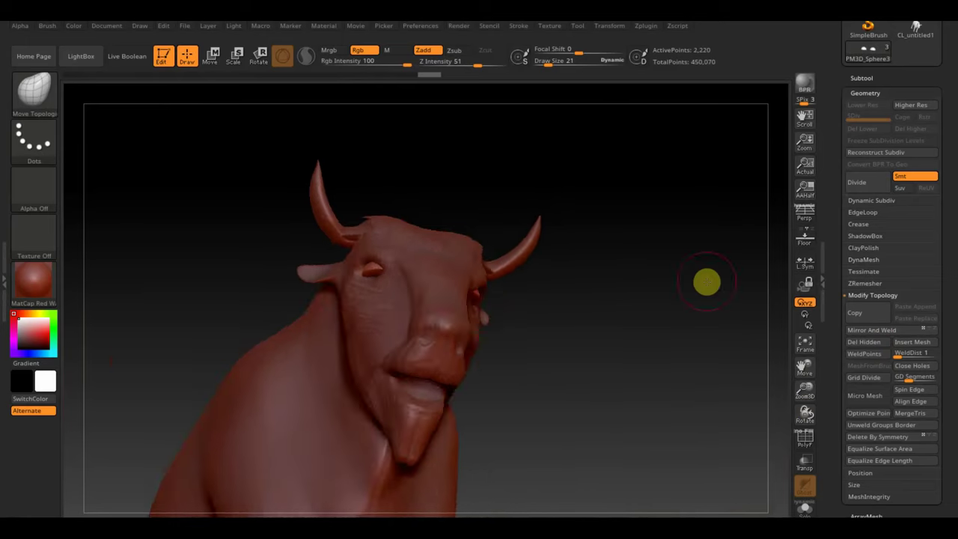
pyautogui.moveTo(679, 209)
pyautogui.mouseDown()
pyautogui.moveTo(675, 199)
pyautogui.moveTo(697, 278)
pyautogui.moveTo(711, 269)
pyautogui.moveTo(716, 282)
pyautogui.mouseUp()
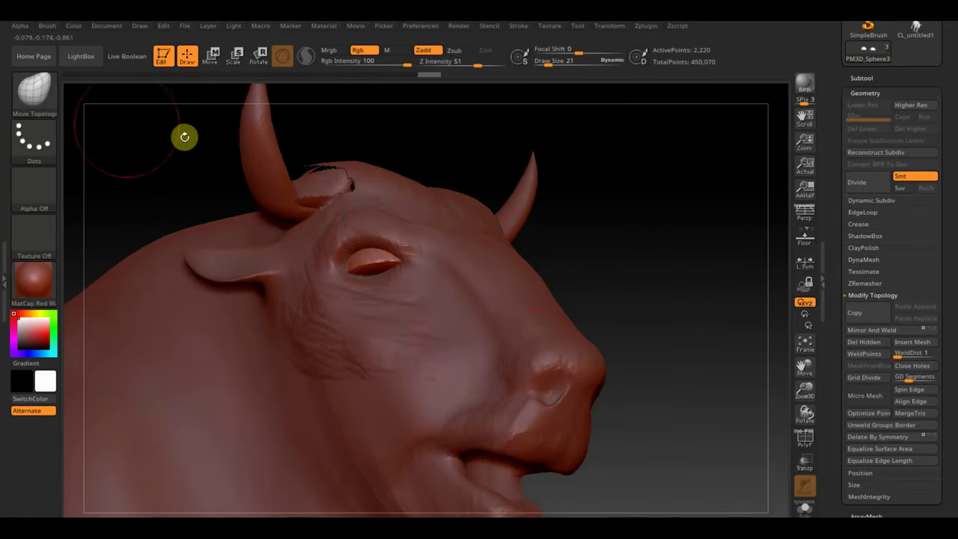
pyautogui.moveTo(594, 250); pyautogui.dragTo(574, 293)
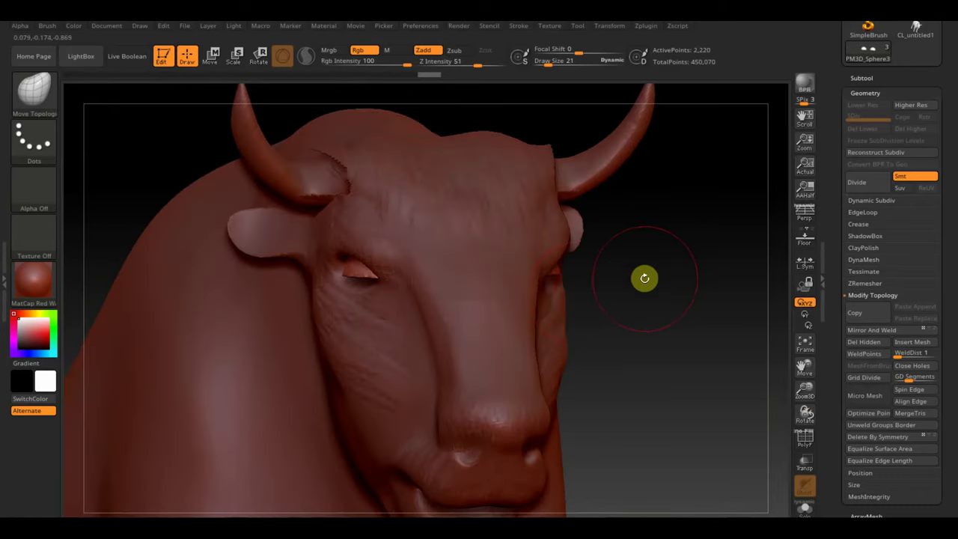
pyautogui.moveTo(663, 274)
pyautogui.mouseDown()
pyautogui.moveTo(671, 252)
pyautogui.moveTo(659, 197)
pyautogui.mouseUp()
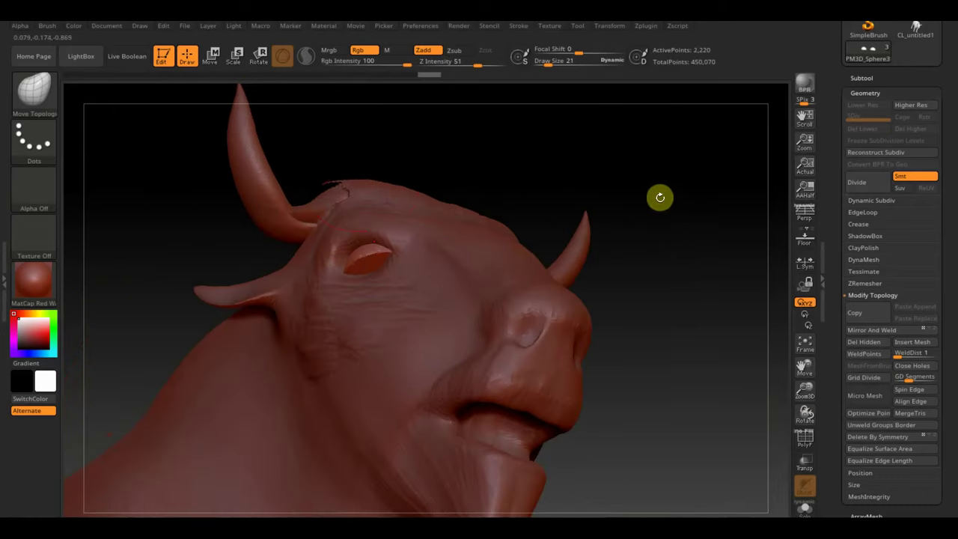
# Select the Standard brush with a smaller Draw Size
pyautogui.click(41, 105)
pyautogui.click(378, 105)
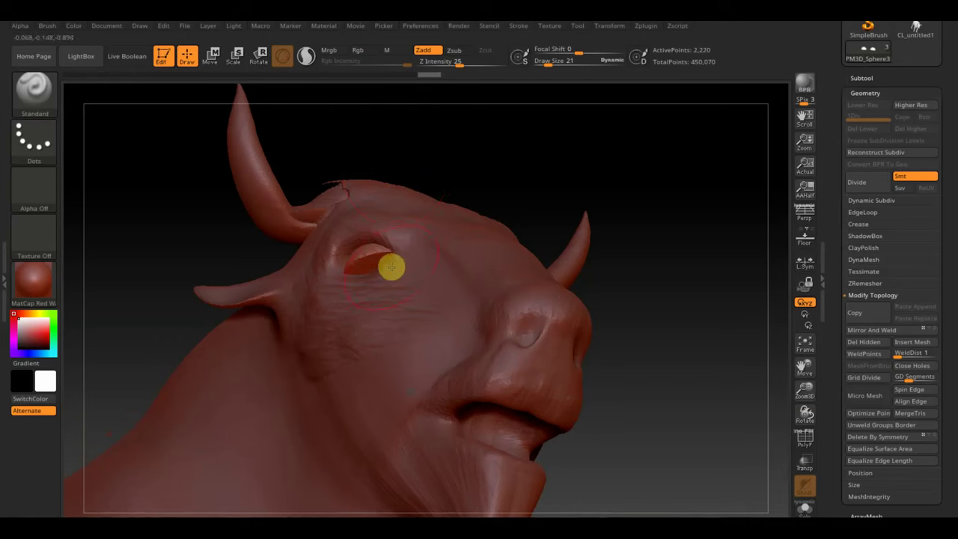
pyautogui.moveTo(553, 61); pyautogui.dragTo(547, 61)
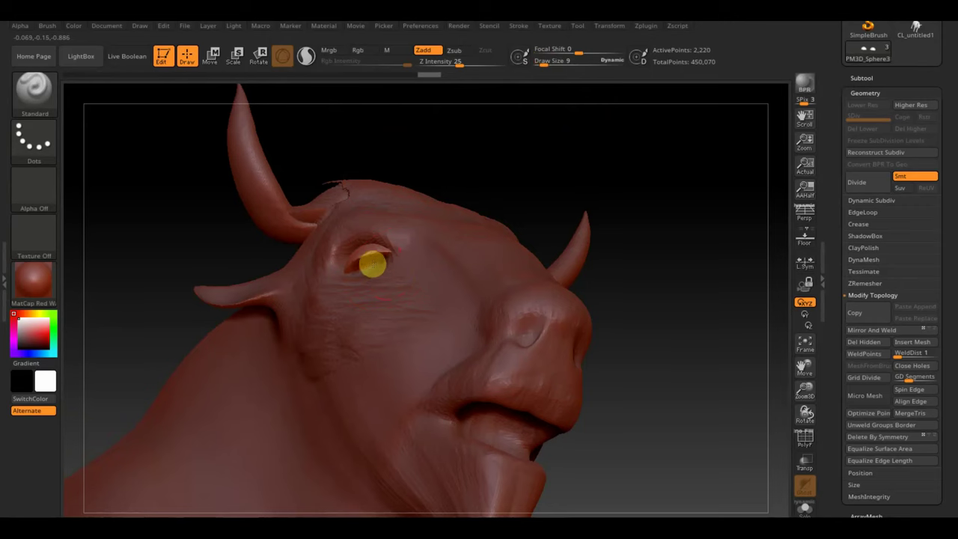
pyautogui.moveTo(545, 233)
pyautogui.mouseDown()
pyautogui.moveTo(596, 205)
pyautogui.moveTo(654, 214)
pyautogui.moveTo(641, 179)
pyautogui.moveTo(658, 292)
pyautogui.moveTo(678, 277)
pyautogui.mouseUp()
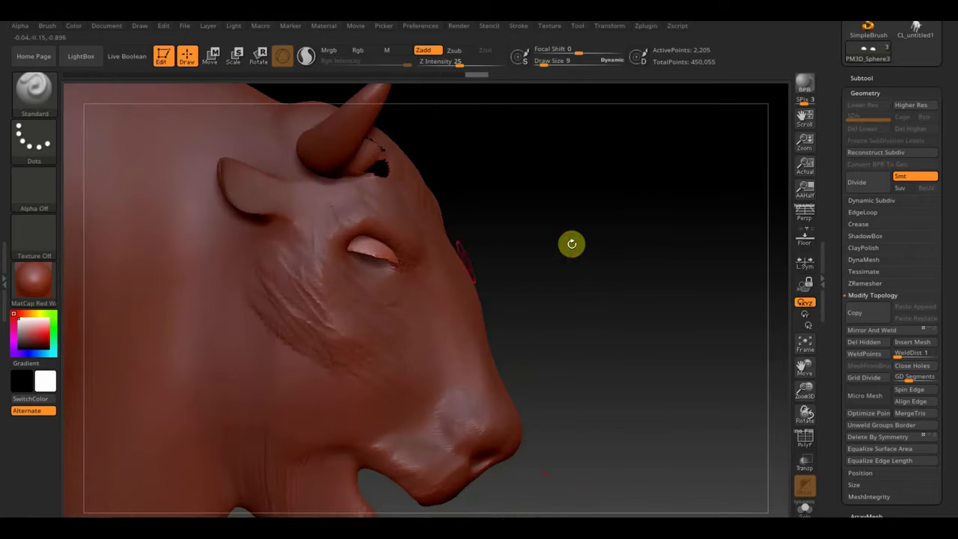
# Build up the eyelid surface with a couple of ClayBuildup strokes
pyautogui.click(41, 95)
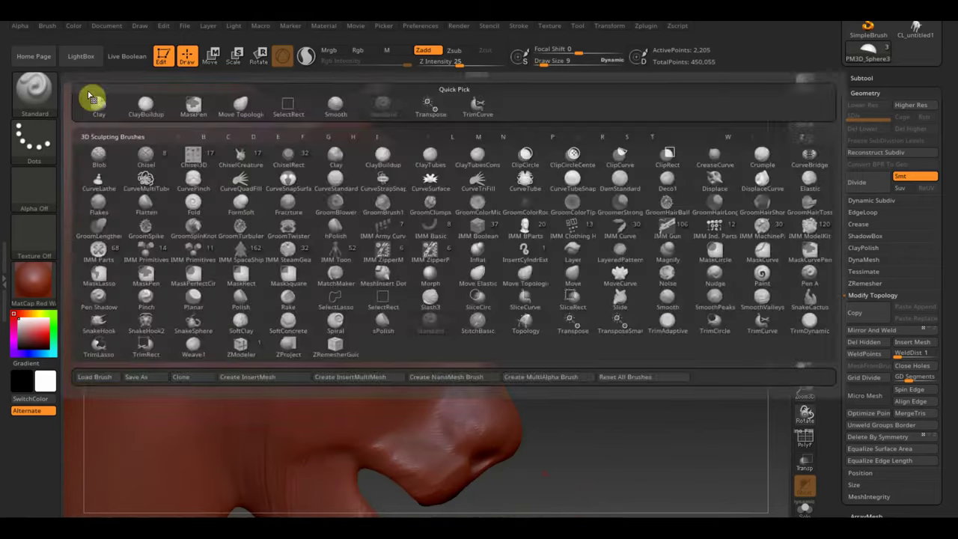
pyautogui.click(90, 98)
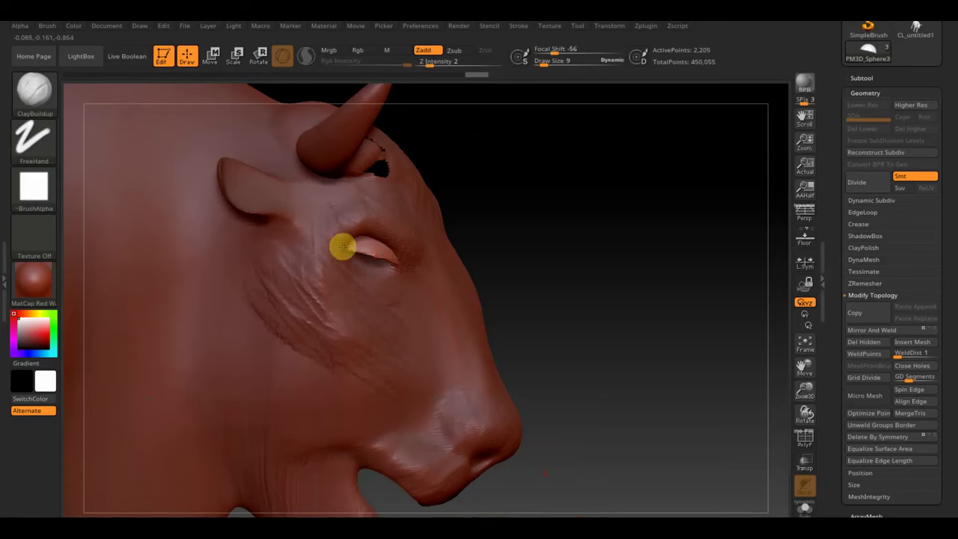
pyautogui.moveTo(361, 249)
pyautogui.mouseDown()
pyautogui.moveTo(339, 246)
pyautogui.moveTo(364, 233)
pyautogui.mouseUp()
pyautogui.moveTo(524, 246); pyautogui.dragTo(581, 196)
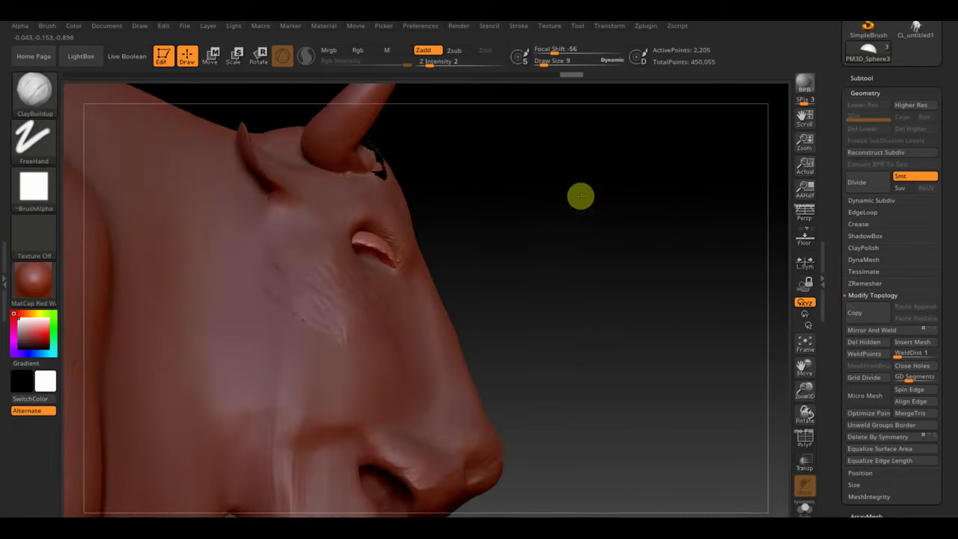
pyautogui.moveTo(581, 196); pyautogui.dragTo(585, 323)
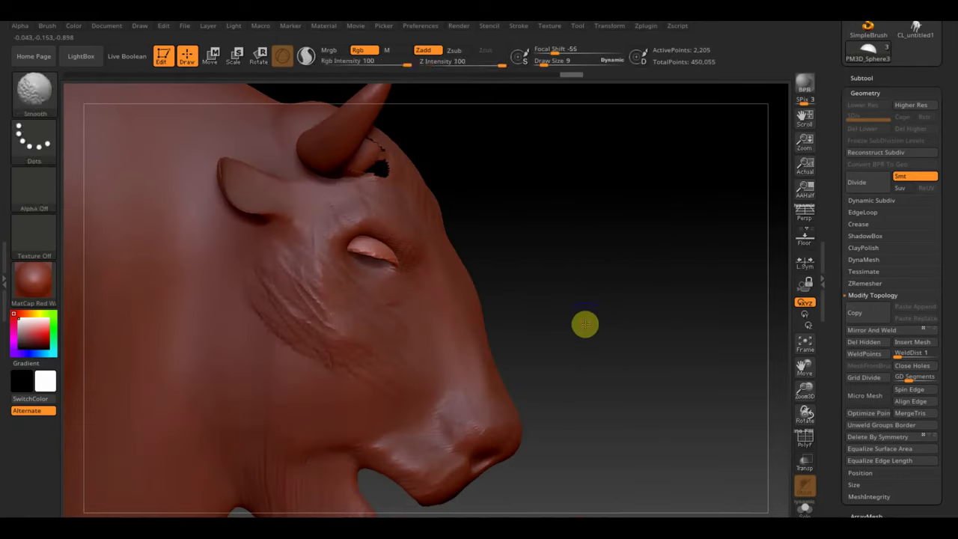
# Make the head subtool untitled2 active and smooth the skin around the eye
pyautogui.keyDown('alt'); pyautogui.click(389, 286); pyautogui.keyUp('alt')
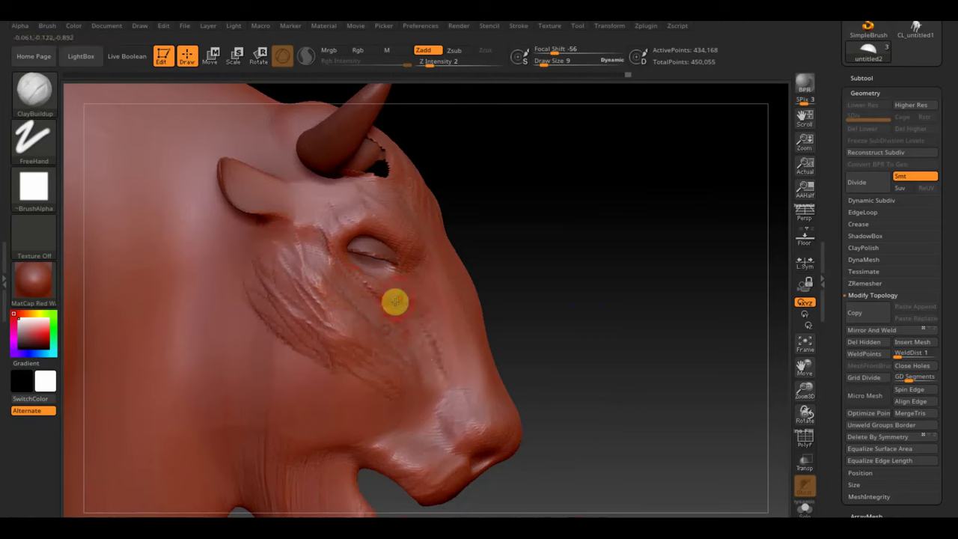
pyautogui.press('shift')
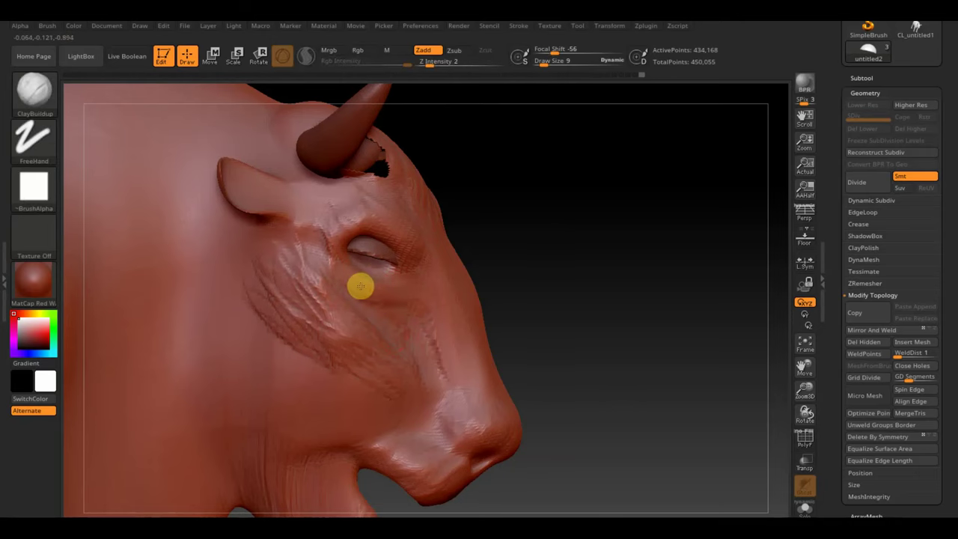
pyautogui.moveTo(382, 312); pyautogui.dragTo(508, 279, button='right')
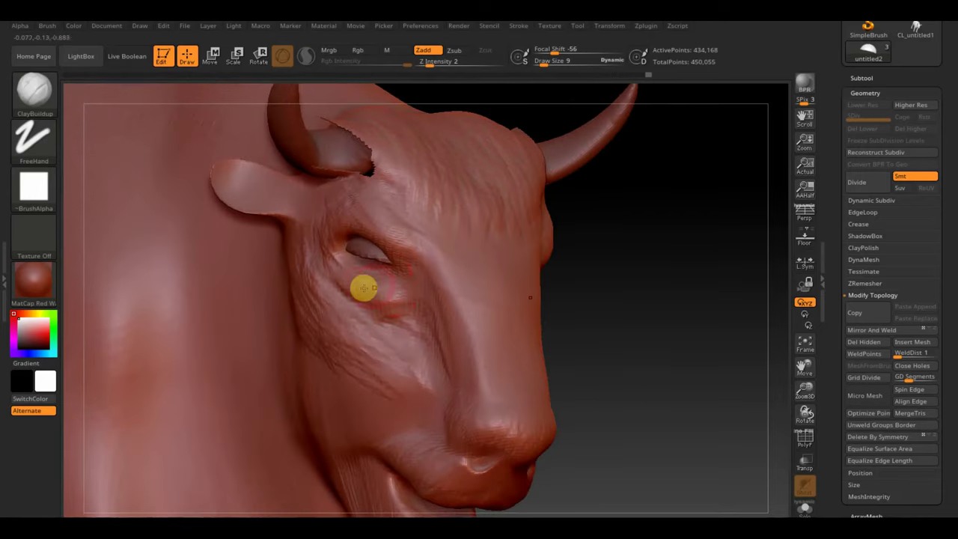
# With an enlarged Move Topological brush, shape a crease below the bison's eye
pyautogui.click(34, 93)
pyautogui.click(217, 107)
pyautogui.moveTo(530, 63); pyautogui.dragTo(546, 61)
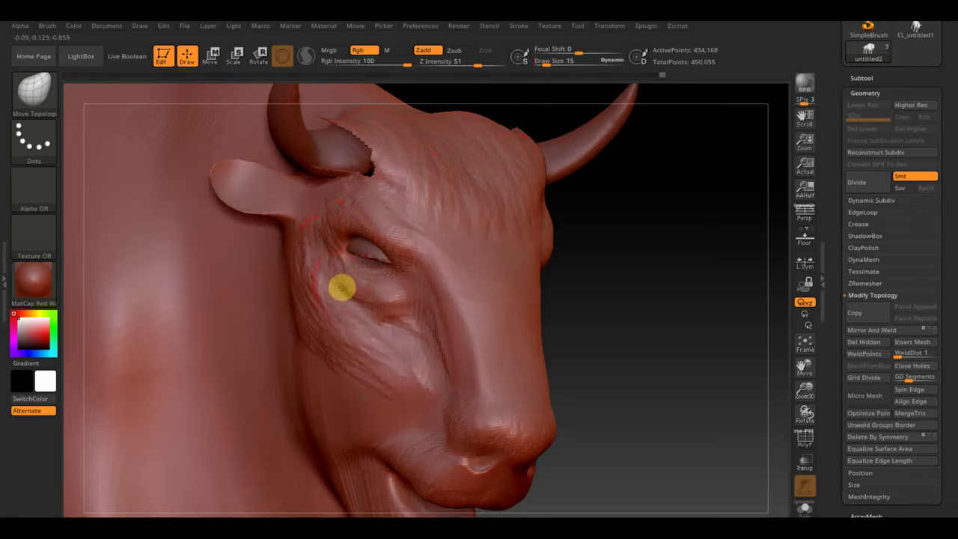
pyautogui.moveTo(347, 284); pyautogui.dragTo(404, 314)
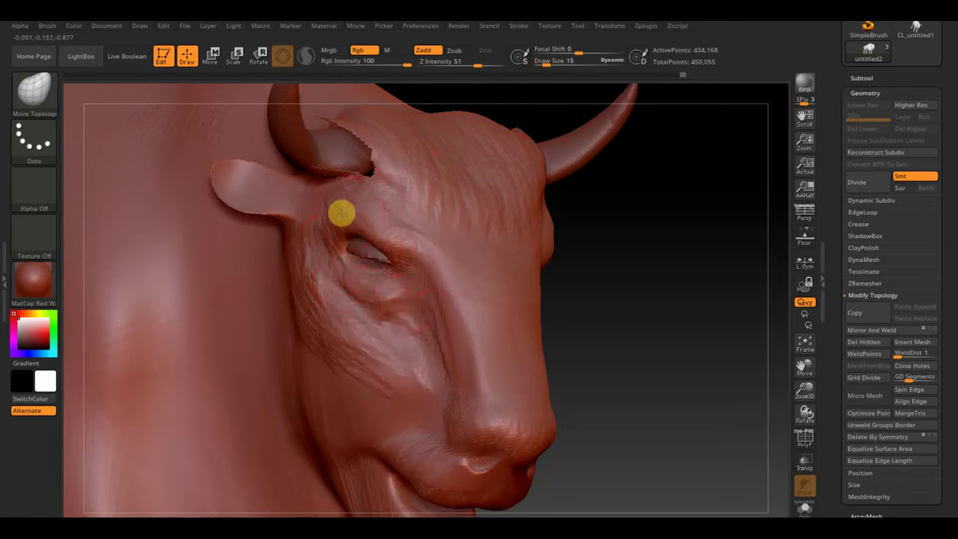
# Tilt the view to look up at the chin and switch to the Standard brush
pyautogui.moveTo(472, 224)
pyautogui.mouseDown()
pyautogui.moveTo(663, 289)
pyautogui.moveTo(571, 265)
pyautogui.moveTo(614, 359)
pyautogui.mouseUp()
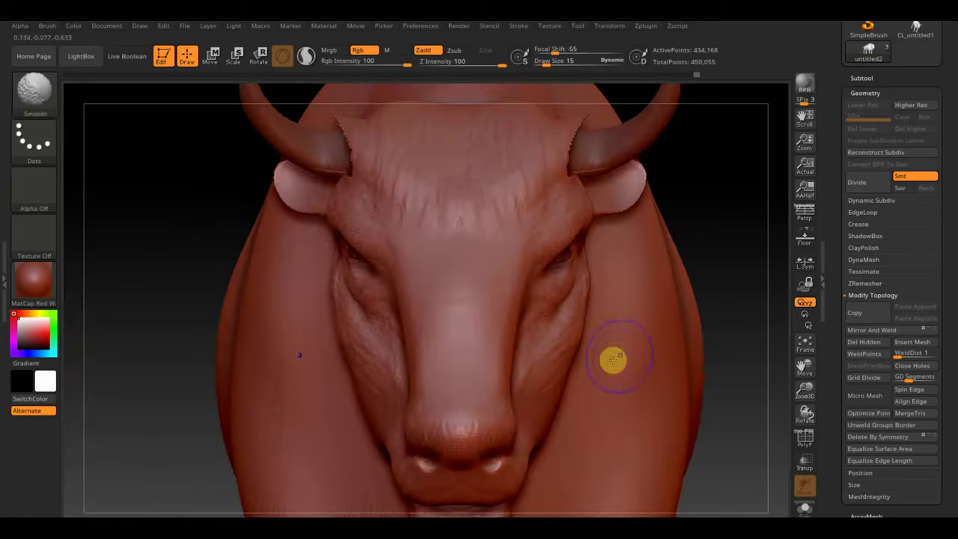
pyautogui.moveTo(746, 349); pyautogui.dragTo(750, 295)
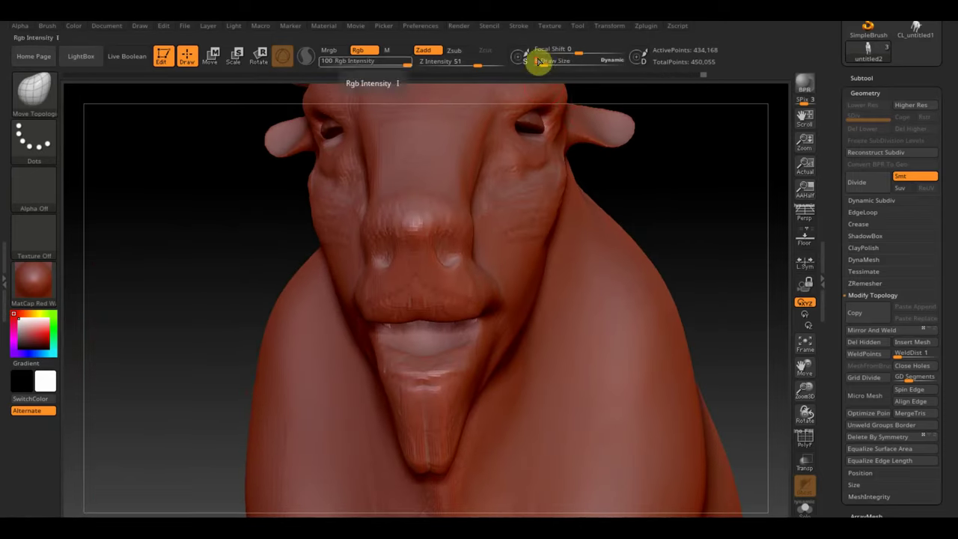
pyautogui.click(34, 90)
pyautogui.click(383, 105)
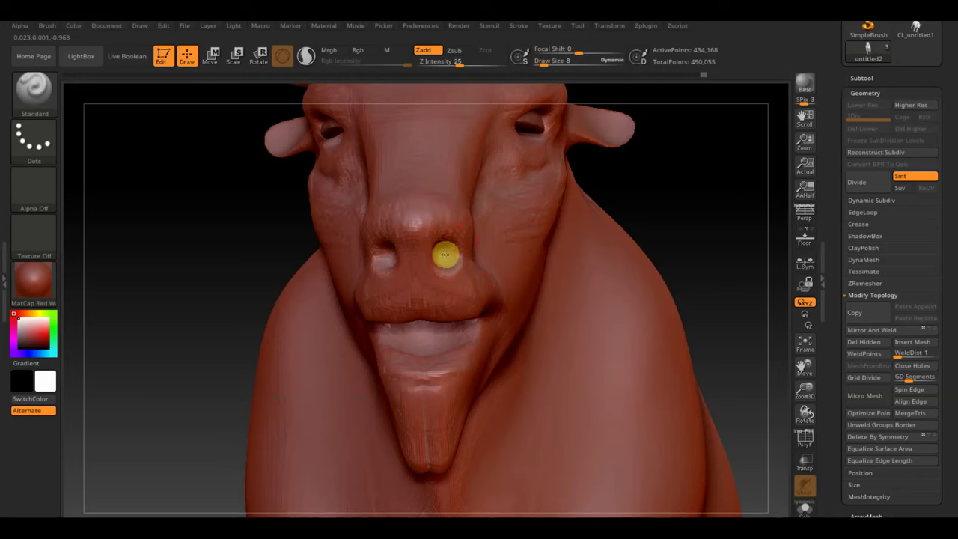
# With Move Topological at Draw Size 17, reshape the nose bridge and muzzle around the nostrils
pyautogui.click(34, 91)
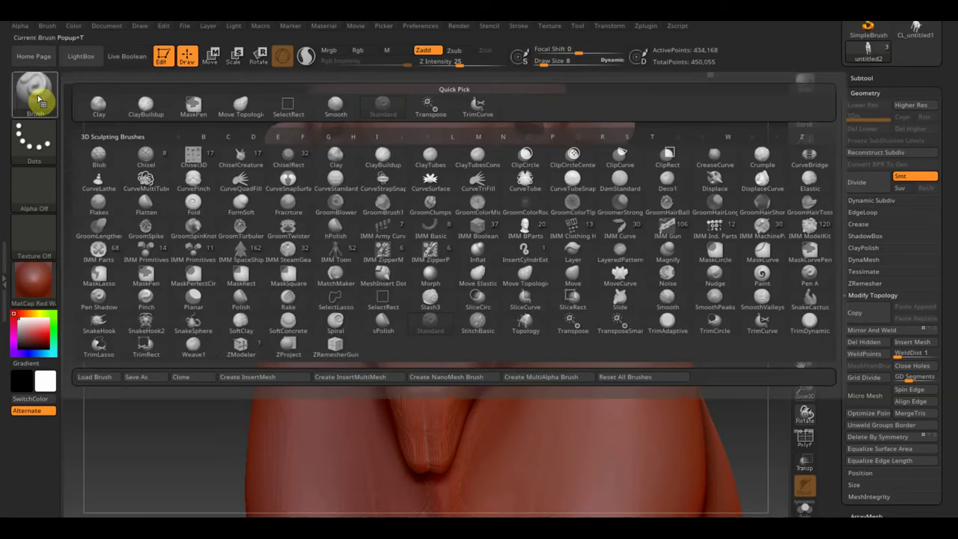
pyautogui.click(251, 111)
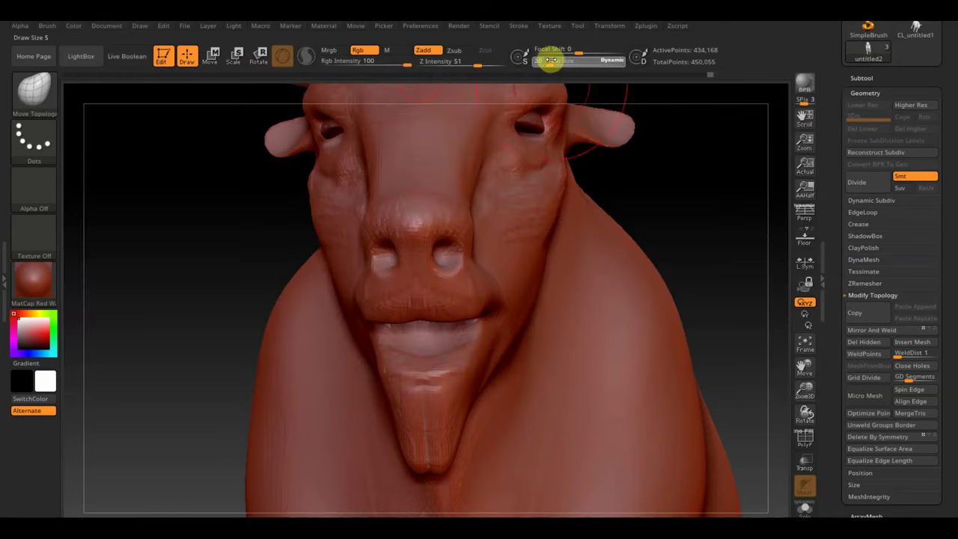
pyautogui.moveTo(548, 60); pyautogui.dragTo(545, 60)
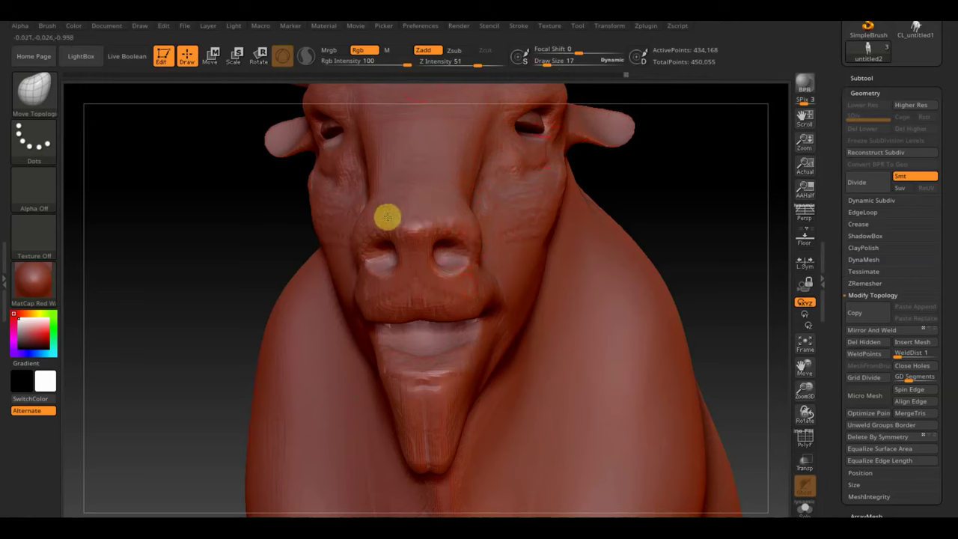
pyautogui.moveTo(381, 224); pyautogui.dragTo(368, 236)
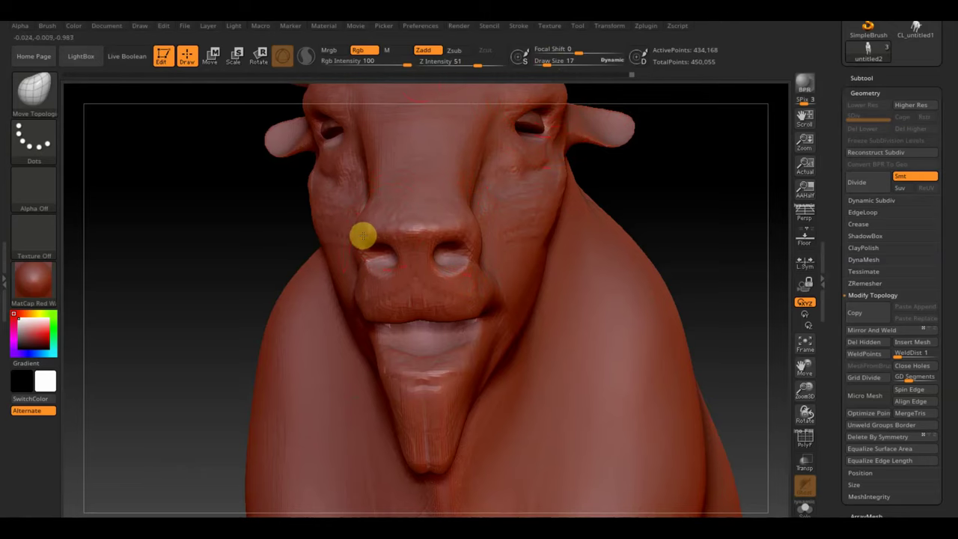
pyautogui.moveTo(216, 205)
pyautogui.mouseDown()
pyautogui.moveTo(205, 252)
pyautogui.moveTo(252, 261)
pyautogui.mouseUp()
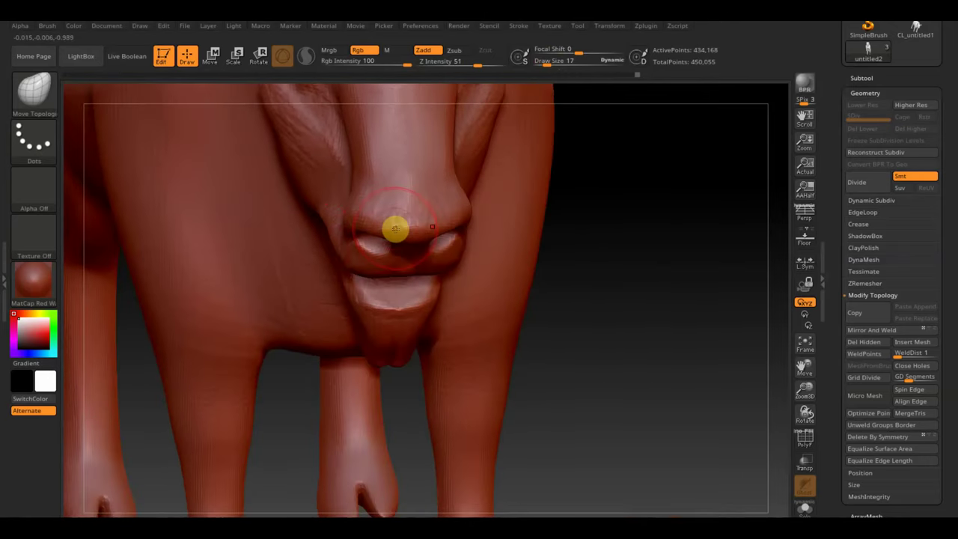
pyautogui.moveTo(395, 229); pyautogui.dragTo(397, 217)
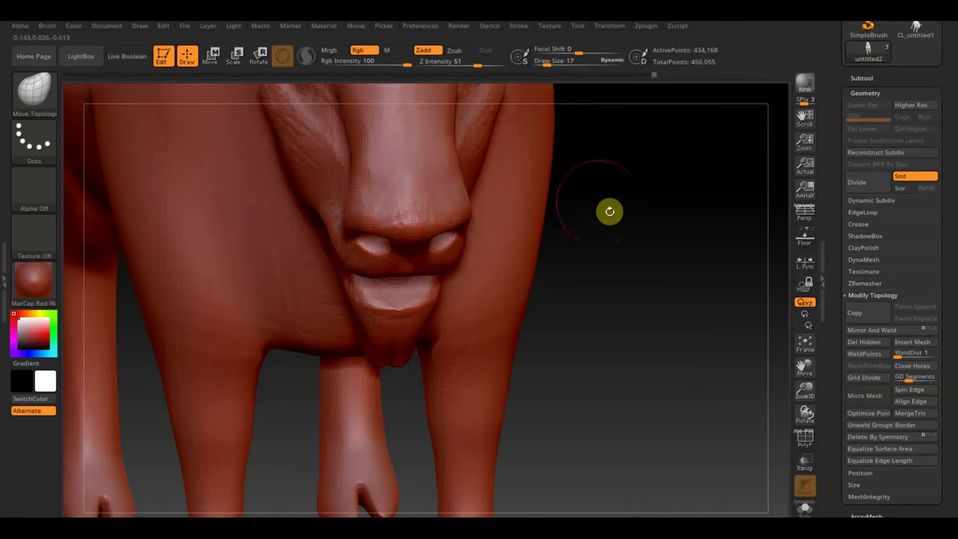
# Zoom out to a full side-on view of the bison
pyautogui.moveTo(609, 211); pyautogui.dragTo(621, 173)
pyautogui.moveTo(681, 248)
pyautogui.keyDown('alt'); pyautogui.mouseDown()
pyautogui.moveTo(655, 156)
pyautogui.moveTo(620, 197)
pyautogui.moveTo(586, 201)
pyautogui.mouseUp(); pyautogui.keyUp('alt')
pyautogui.keyDown('alt'); pyautogui.moveTo(397, 312); pyautogui.dragTo(392, 341); pyautogui.keyUp('alt')
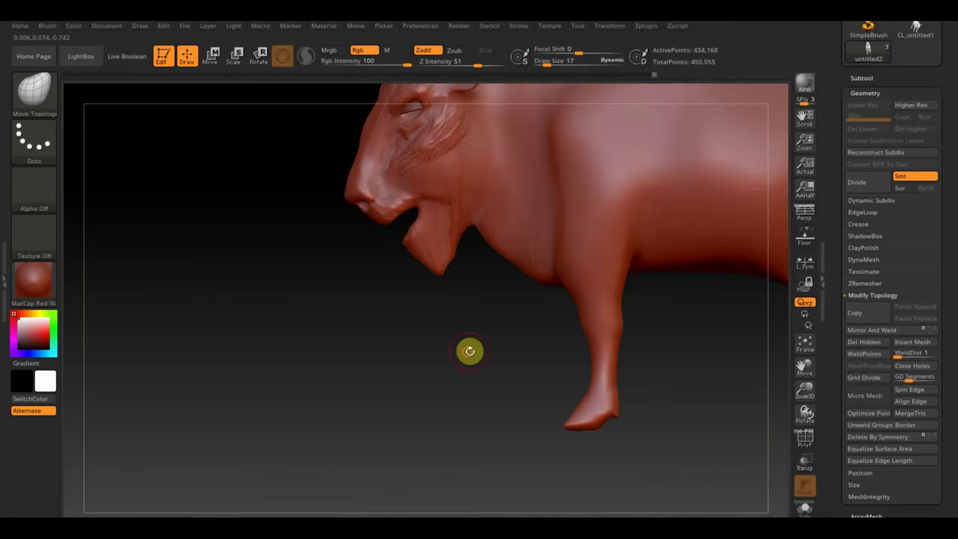
pyautogui.moveTo(469, 351)
pyautogui.keyDown('alt'); pyautogui.mouseDown()
pyautogui.moveTo(423, 317)
pyautogui.moveTo(357, 417)
pyautogui.moveTo(330, 409)
pyautogui.mouseUp(); pyautogui.keyUp('alt')
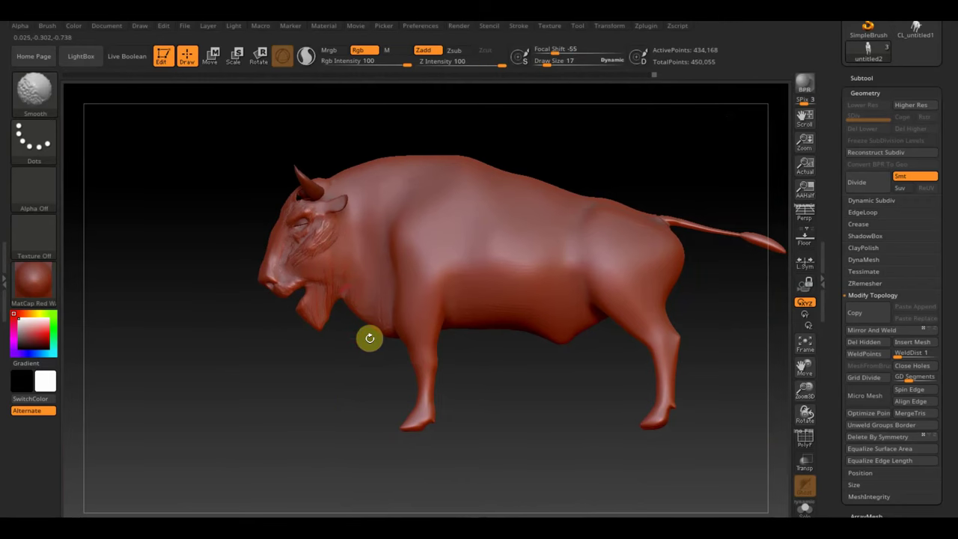
# Show the bison reference photo, enlarge it over the model, then hide it
pyautogui.hotkey('shift', 'z')
pyautogui.moveTo(218, 152); pyautogui.dragTo(414, 179)
pyautogui.press('z')
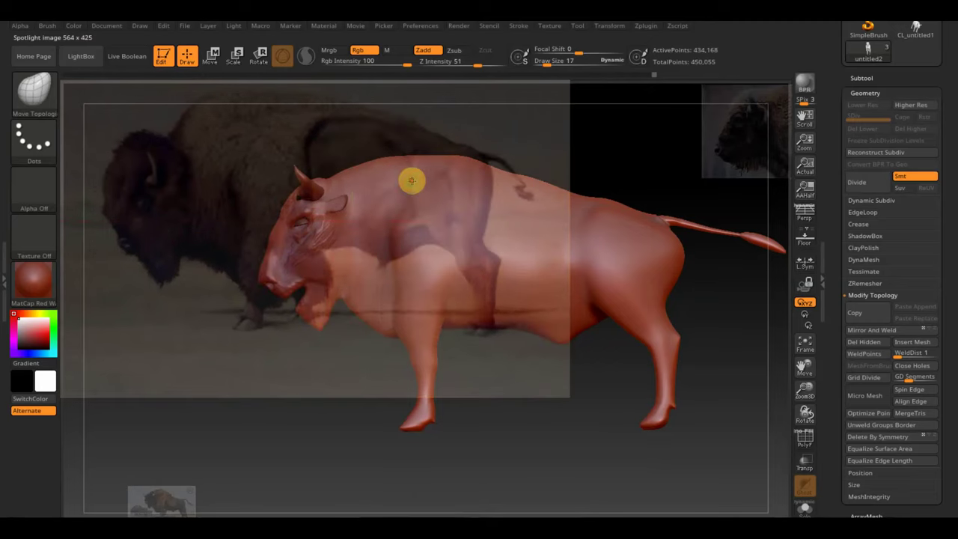
pyautogui.hotkey('shift', 'z')
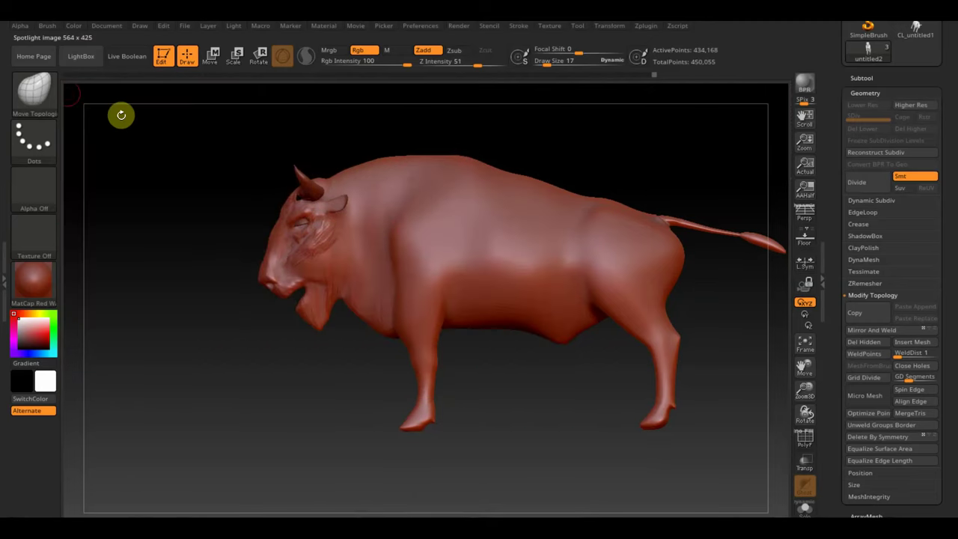
# Set brush size to 30 and, with the reference shown, dent the head behind the horn
pyautogui.click(34, 89)
pyautogui.moveTo(545, 63); pyautogui.dragTo(565, 63)
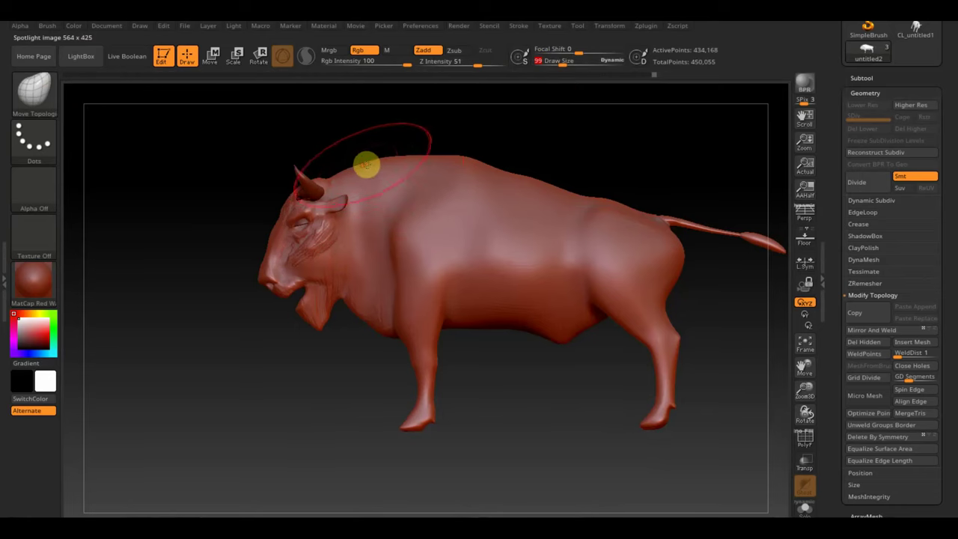
pyautogui.hotkey('shift', 'z')
pyautogui.hotkey('shift', 'z')
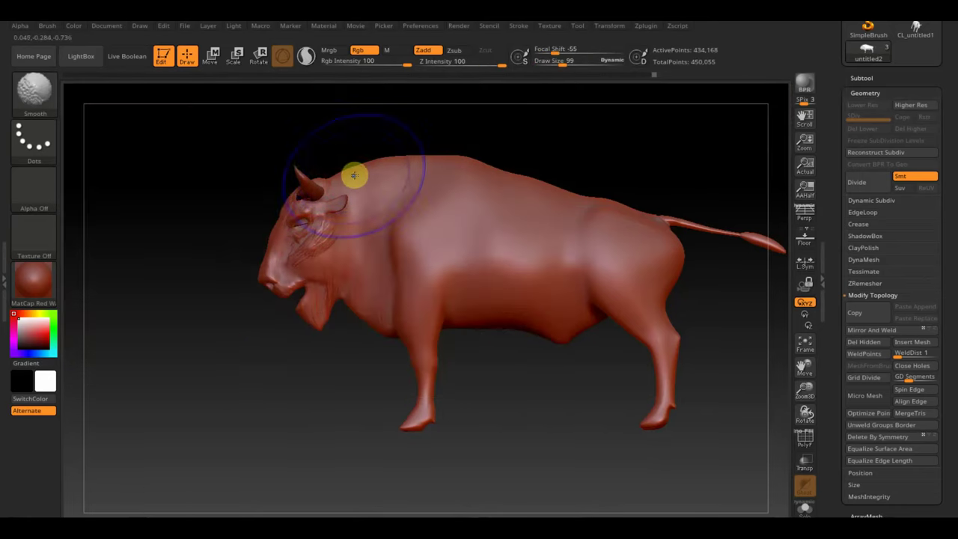
pyautogui.moveTo(338, 179); pyautogui.dragTo(340, 184)
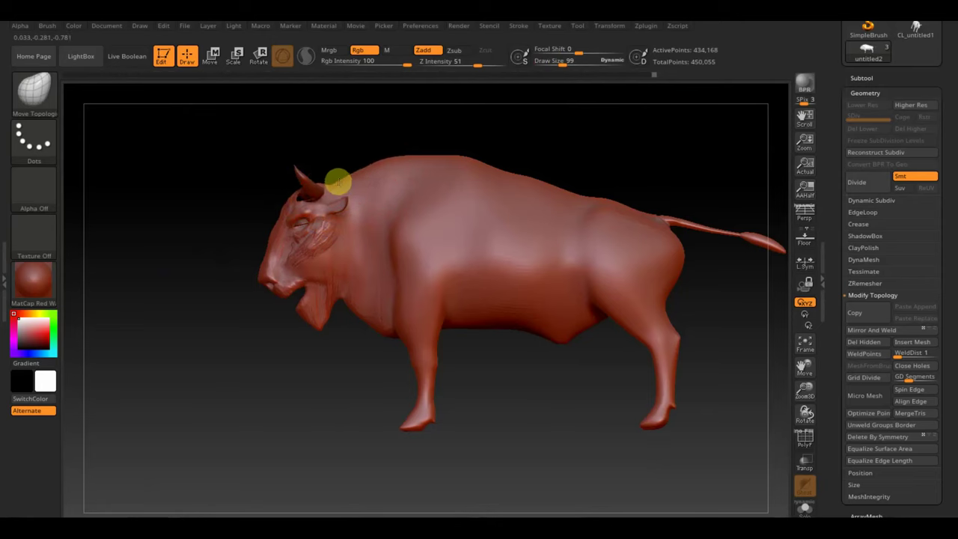
# Enlarge the brush to 73, pull the shoulder hump higher, and review it from front to side
pyautogui.click(556, 65)
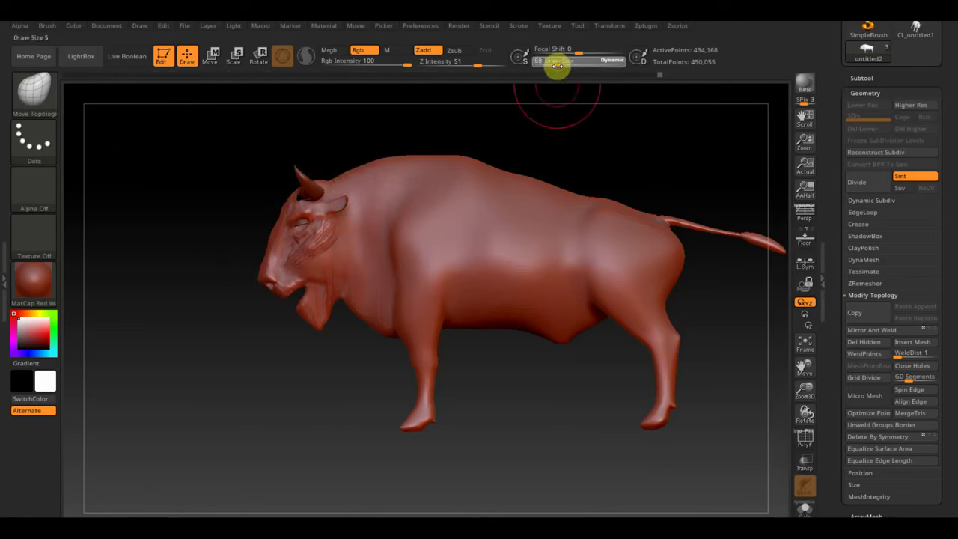
pyautogui.moveTo(557, 65); pyautogui.dragTo(558, 65)
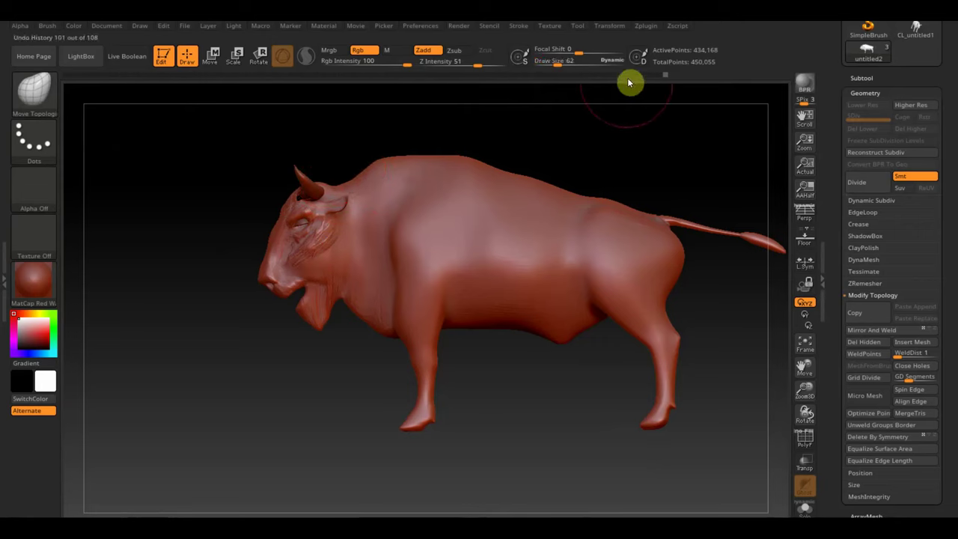
pyautogui.moveTo(558, 64); pyautogui.dragTo(562, 65)
pyautogui.moveTo(416, 150)
pyautogui.mouseDown()
pyautogui.moveTo(471, 173)
pyautogui.moveTo(484, 162)
pyautogui.mouseUp()
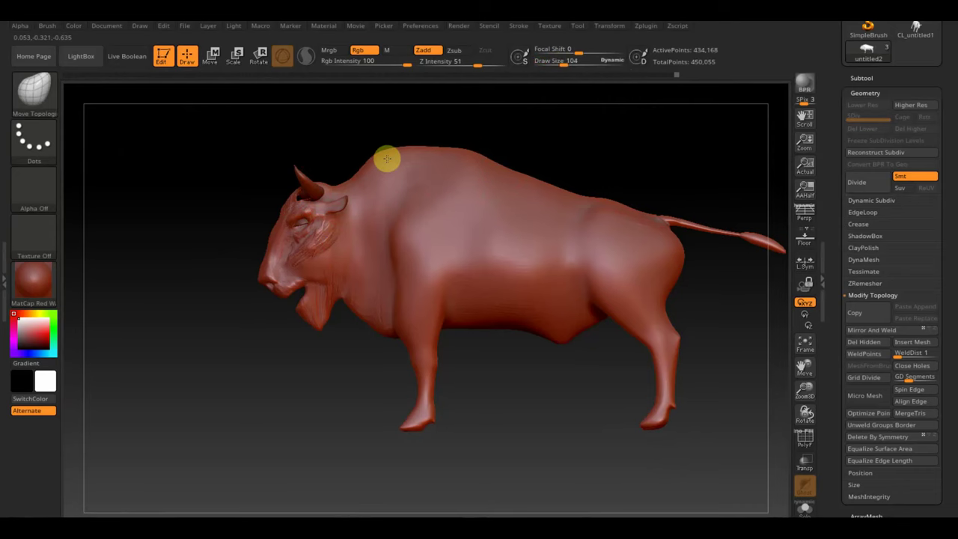
pyautogui.moveTo(393, 160); pyautogui.dragTo(410, 163, button='right')
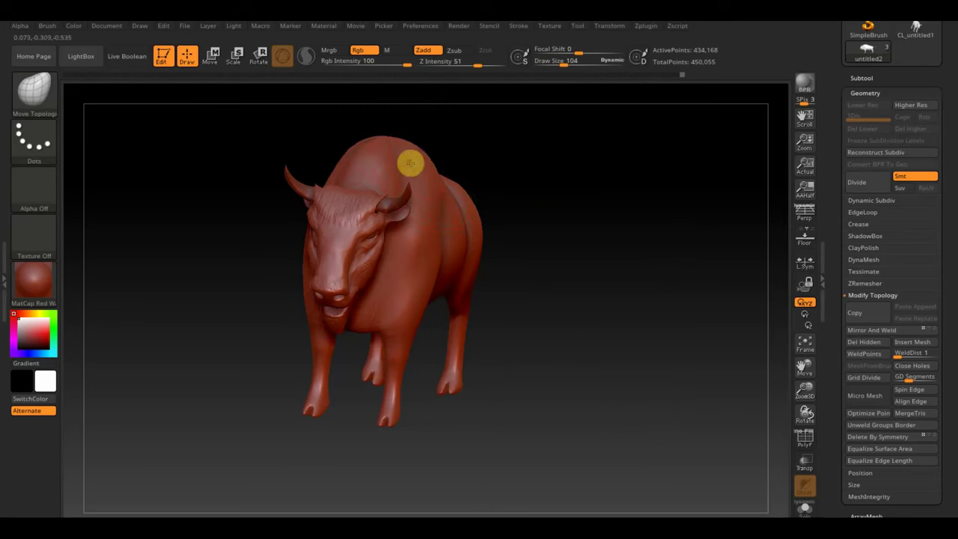
pyautogui.moveTo(508, 169); pyautogui.dragTo(557, 149)
pyautogui.moveTo(451, 325); pyautogui.dragTo(539, 324)
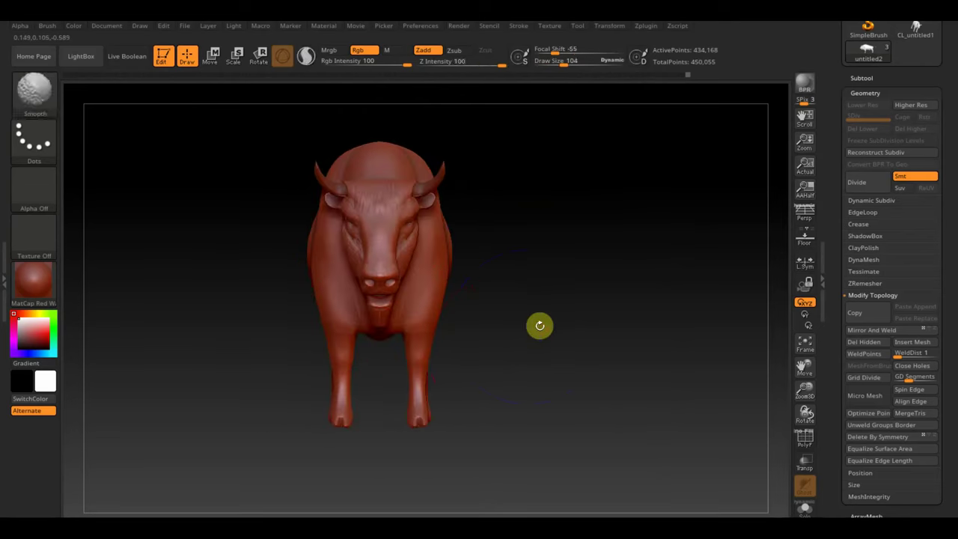
pyautogui.moveTo(494, 295)
pyautogui.mouseDown()
pyautogui.moveTo(543, 295)
pyautogui.moveTo(498, 299)
pyautogui.moveTo(524, 371)
pyautogui.moveTo(507, 387)
pyautogui.mouseUp()
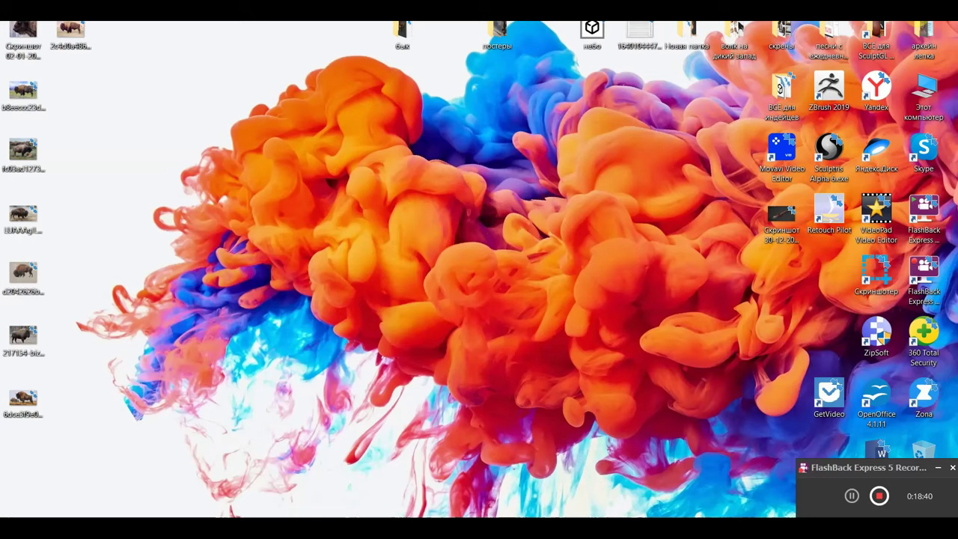
pyautogui.press('super+d')
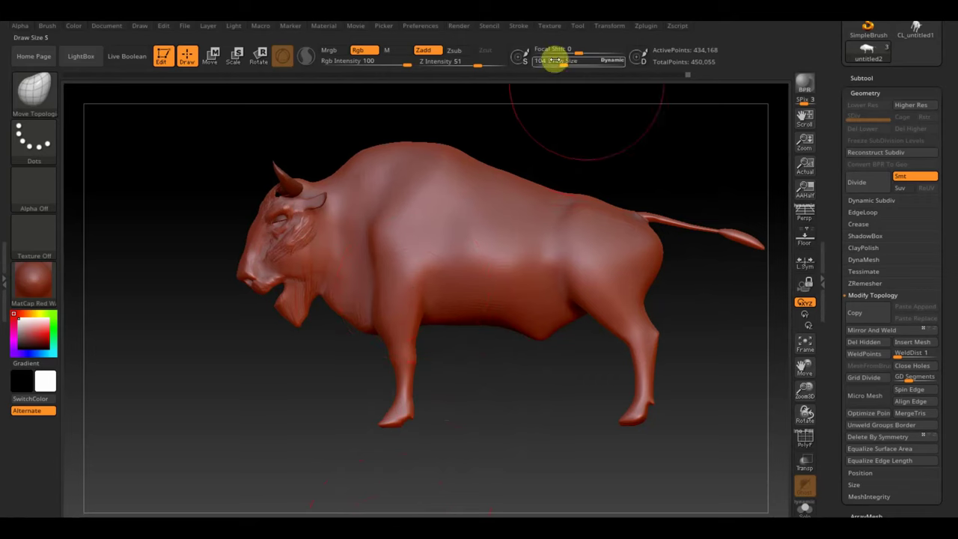
# Smooth the cheek around the bison's eye, check the head from the front, and set Draw Size to 104
pyautogui.press('shift')
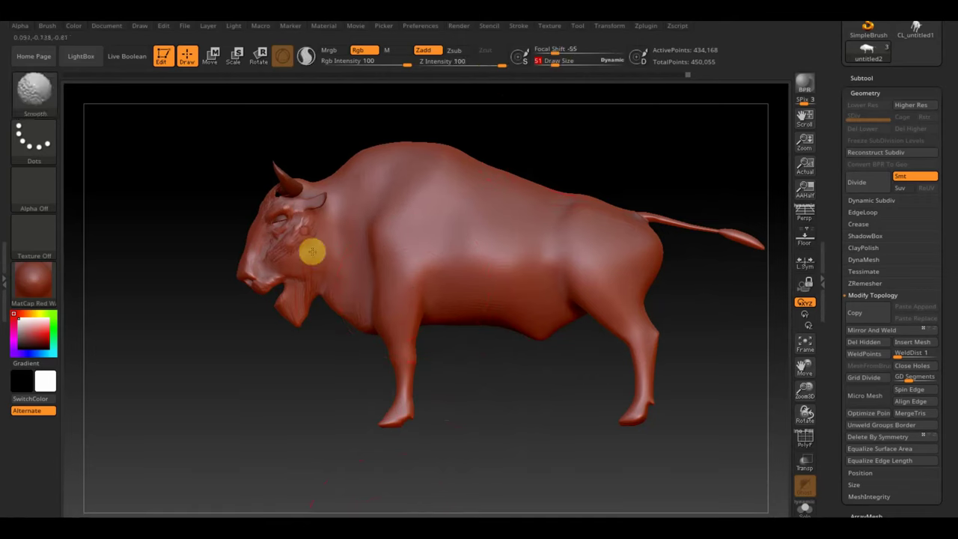
pyautogui.keyDown('shift'); pyautogui.moveTo(297, 238); pyautogui.dragTo(275, 207); pyautogui.keyUp('shift')
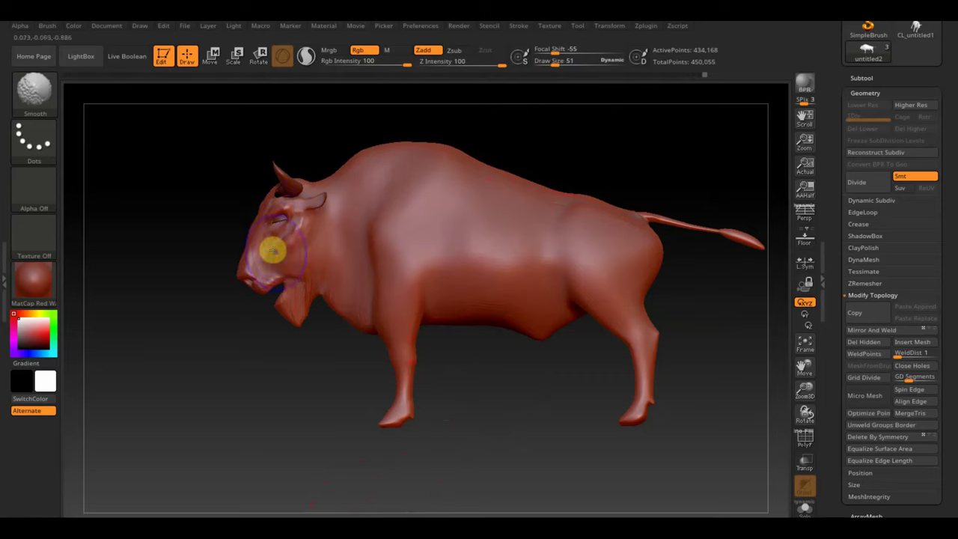
pyautogui.moveTo(162, 248)
pyautogui.mouseDown()
pyautogui.moveTo(216, 248)
pyautogui.moveTo(256, 216)
pyautogui.mouseUp()
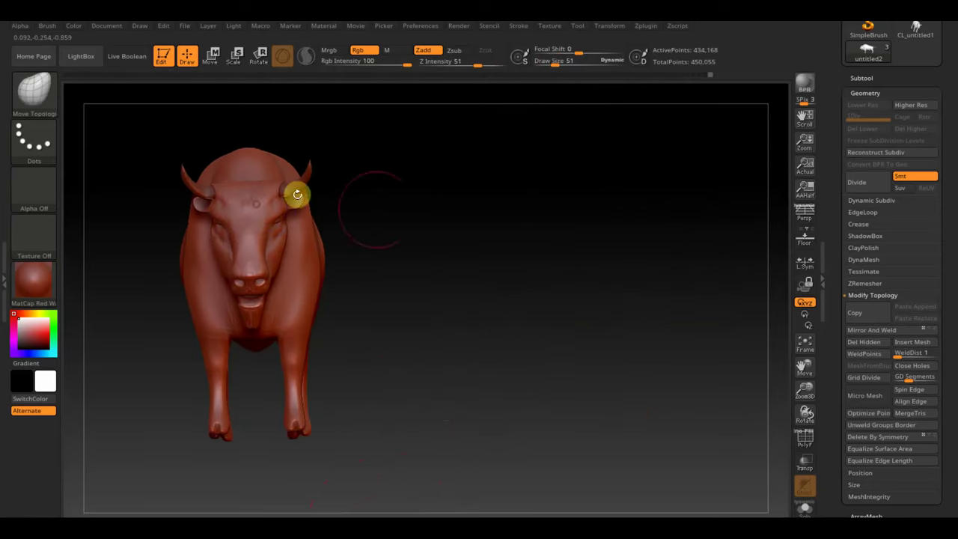
pyautogui.moveTo(374, 207)
pyautogui.keyDown('shift'); pyautogui.mouseDown()
pyautogui.moveTo(421, 224)
pyautogui.moveTo(636, 141)
pyautogui.mouseUp(); pyautogui.keyUp('shift')
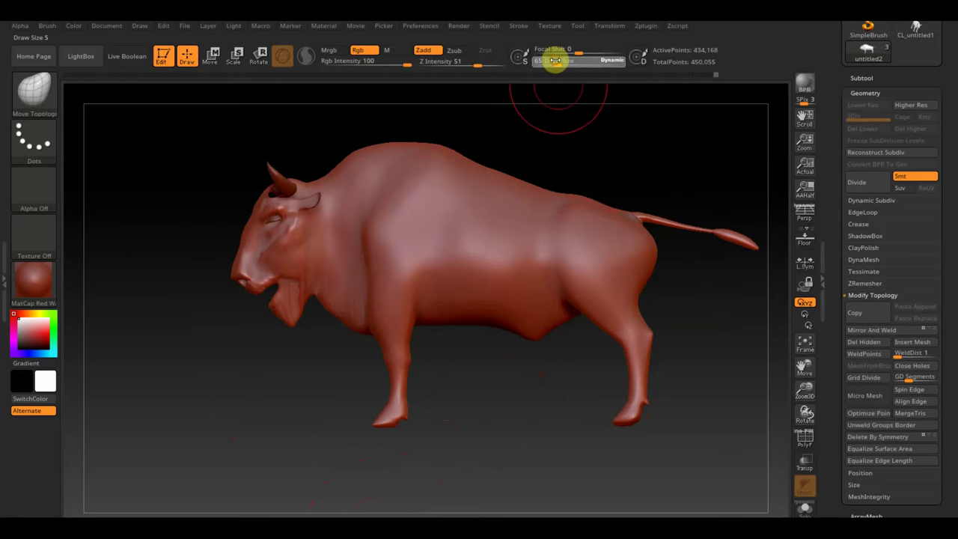
pyautogui.moveTo(554, 59); pyautogui.dragTo(557, 60)
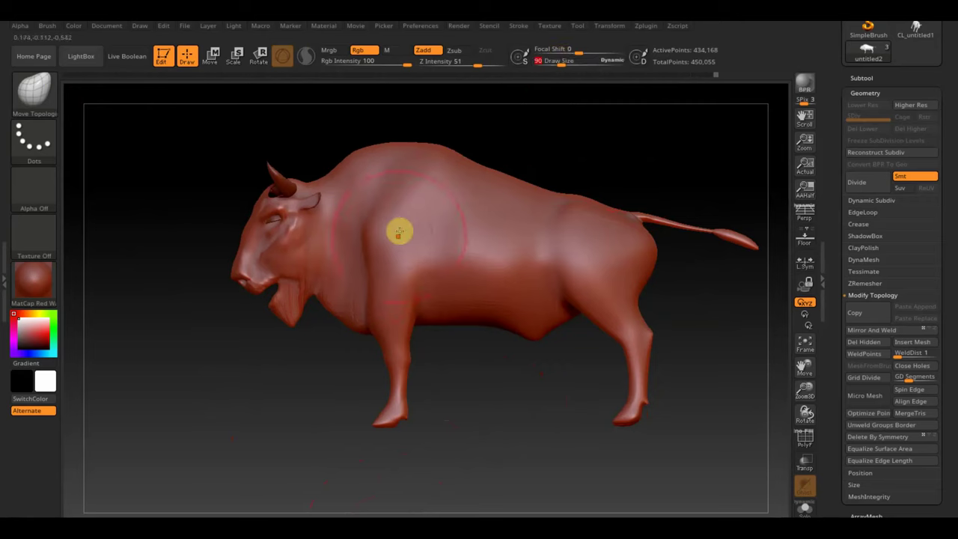
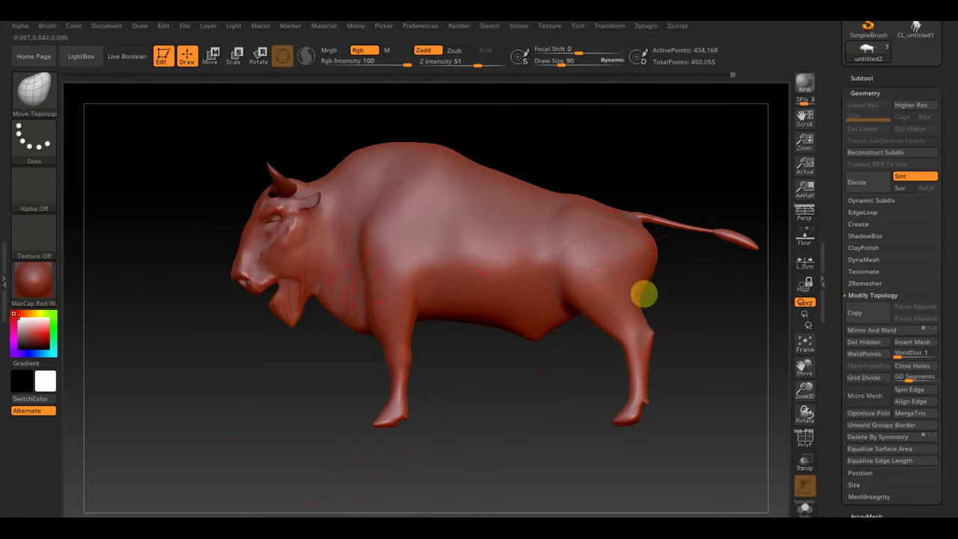
# Check the Spotlight reference, then switch to the ClayBuildup brush at Draw Size 36
pyautogui.moveTo(678, 297)
pyautogui.mouseDown()
pyautogui.moveTo(635, 300)
pyautogui.moveTo(618, 277)
pyautogui.moveTo(641, 224)
pyautogui.moveTo(689, 247)
pyautogui.mouseUp()
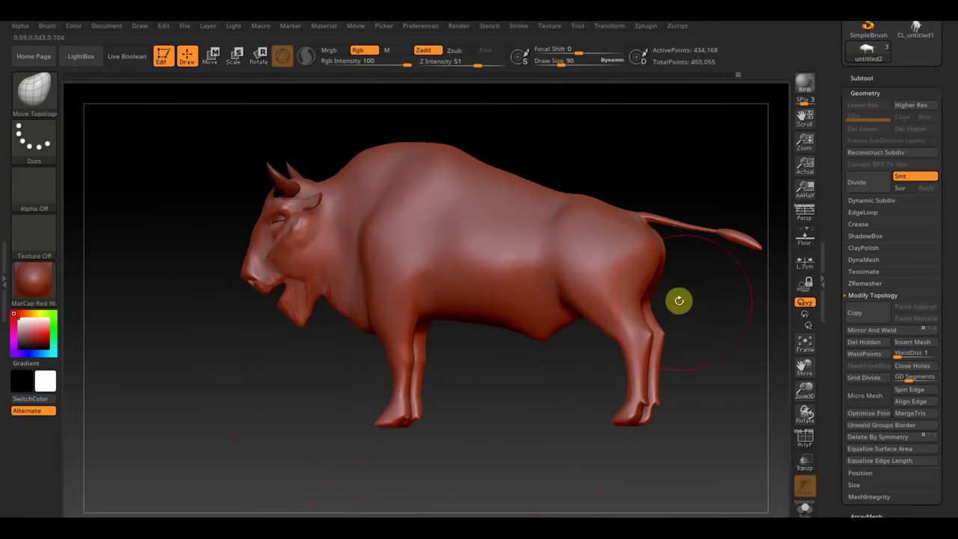
pyautogui.hotkey('shift', 'z')
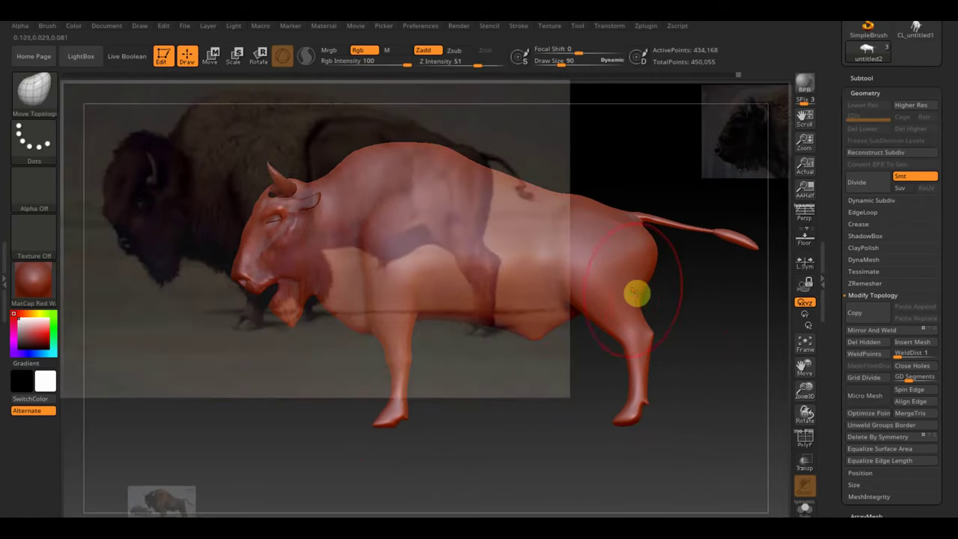
pyautogui.hotkey('shift', 'z')
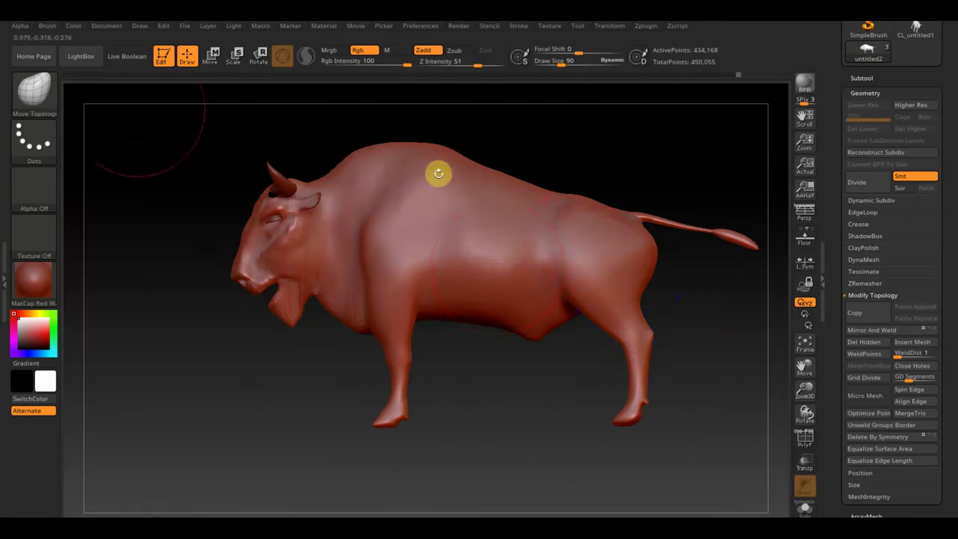
pyautogui.click(42, 101)
pyautogui.click(138, 110)
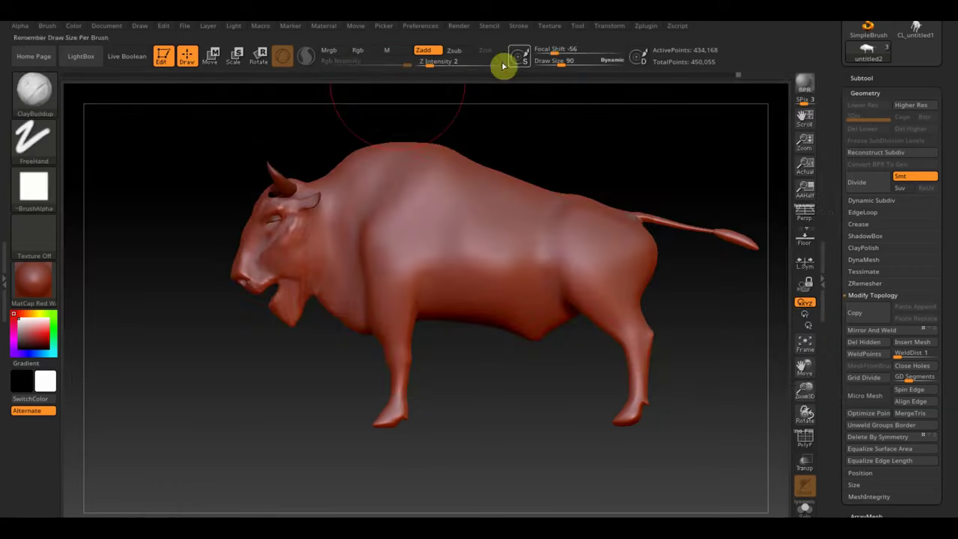
pyautogui.moveTo(550, 63); pyautogui.dragTo(551, 63)
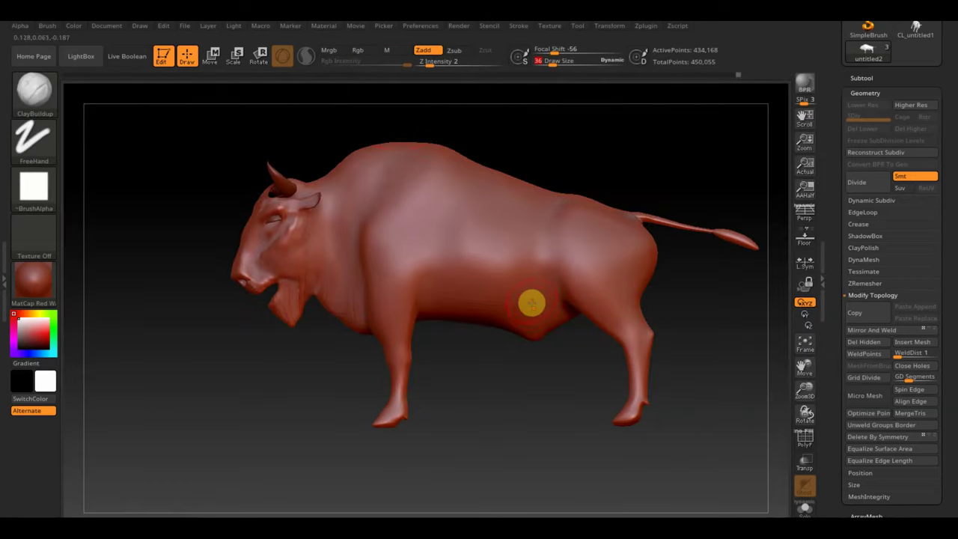
# Build clay strokes onto the bison's flank, smoothing with Shift
pyautogui.moveTo(544, 291)
pyautogui.mouseDown()
pyautogui.moveTo(500, 320)
pyautogui.moveTo(489, 309)
pyautogui.mouseUp()
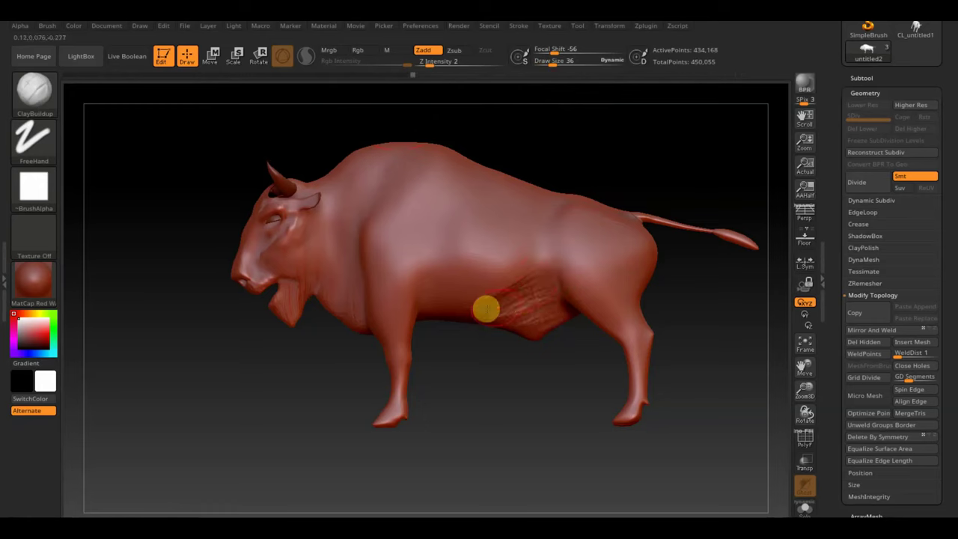
pyautogui.moveTo(482, 331)
pyautogui.mouseDown()
pyautogui.moveTo(487, 289)
pyautogui.moveTo(503, 315)
pyautogui.moveTo(514, 308)
pyautogui.mouseUp()
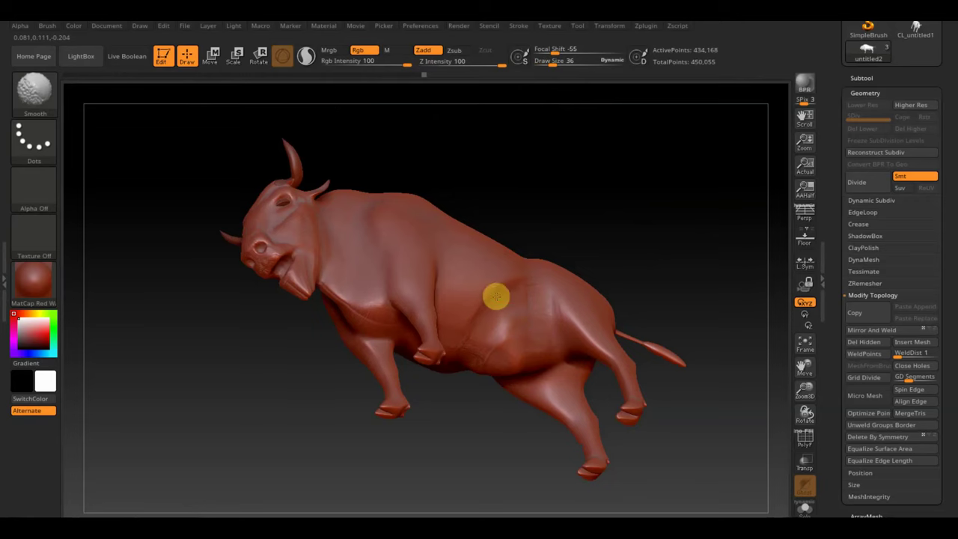
pyautogui.moveTo(496, 297); pyautogui.dragTo(518, 314)
pyautogui.press('shift')
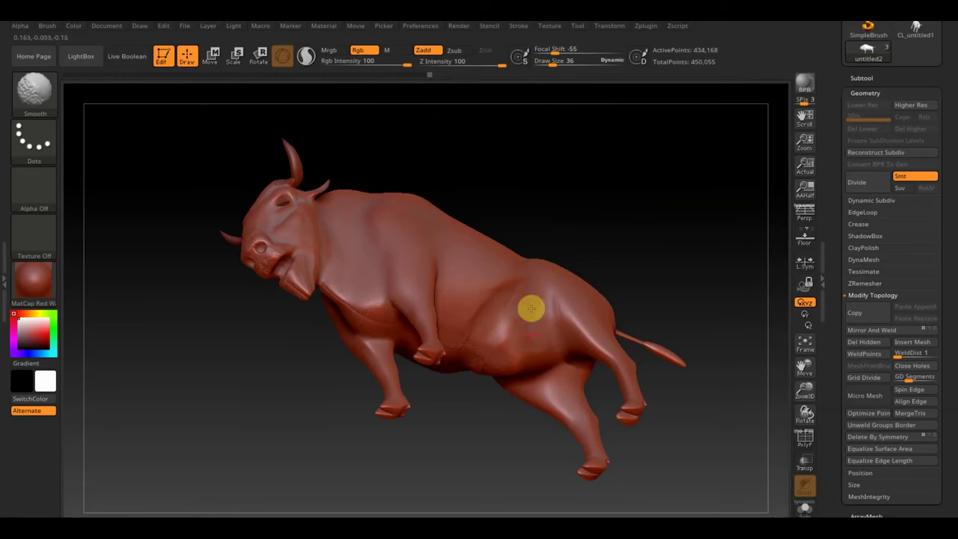
pyautogui.moveTo(662, 264)
pyautogui.keyDown('shift'); pyautogui.mouseDown()
pyautogui.moveTo(662, 338)
pyautogui.moveTo(679, 347)
pyautogui.mouseUp(); pyautogui.keyUp('shift')
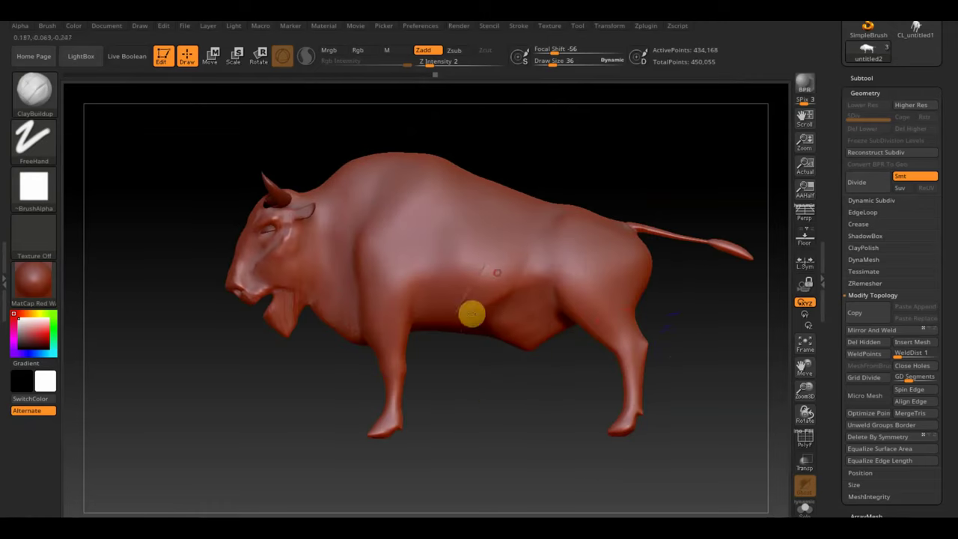
# Add diagonal clay strokes along the flank and faint strokes on the neck
pyautogui.moveTo(471, 312)
pyautogui.mouseDown()
pyautogui.moveTo(506, 263)
pyautogui.moveTo(514, 279)
pyautogui.mouseUp()
pyautogui.moveTo(486, 310); pyautogui.dragTo(529, 262)
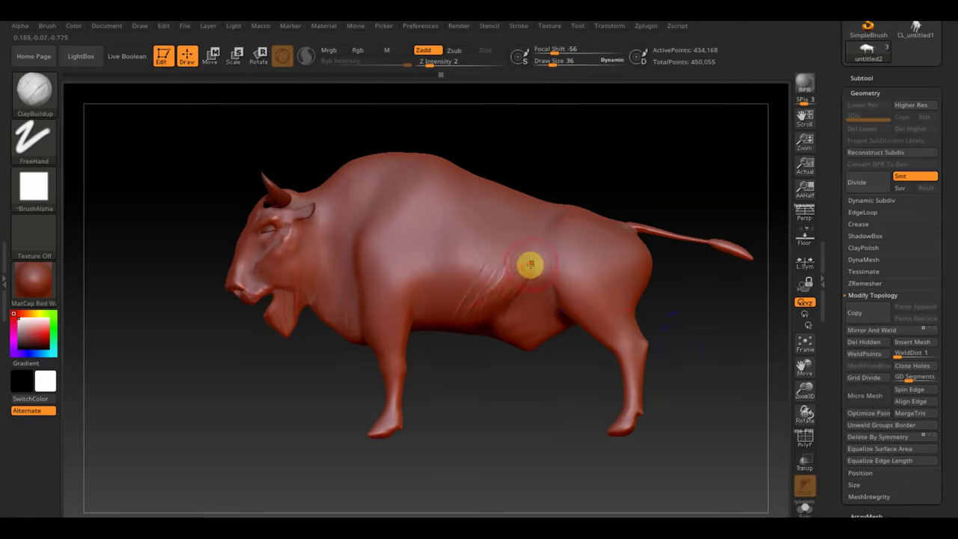
pyautogui.moveTo(446, 323)
pyautogui.mouseDown()
pyautogui.moveTo(475, 273)
pyautogui.moveTo(461, 278)
pyautogui.moveTo(500, 272)
pyautogui.moveTo(442, 287)
pyautogui.moveTo(513, 276)
pyautogui.mouseUp()
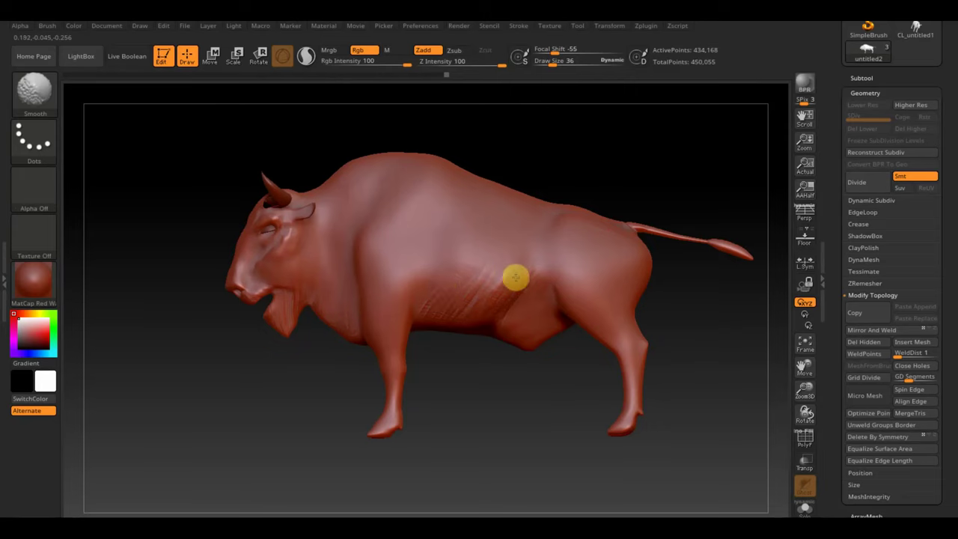
pyautogui.moveTo(693, 287)
pyautogui.mouseDown()
pyautogui.moveTo(694, 321)
pyautogui.moveTo(712, 320)
pyautogui.mouseUp()
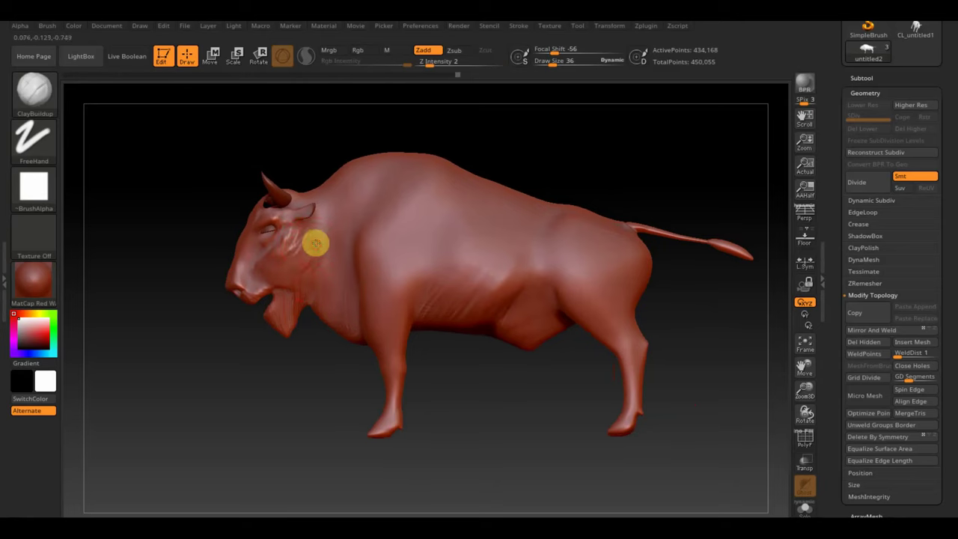
pyautogui.moveTo(303, 279)
pyautogui.mouseDown()
pyautogui.moveTo(304, 291)
pyautogui.moveTo(321, 269)
pyautogui.moveTo(312, 262)
pyautogui.moveTo(315, 279)
pyautogui.mouseUp()
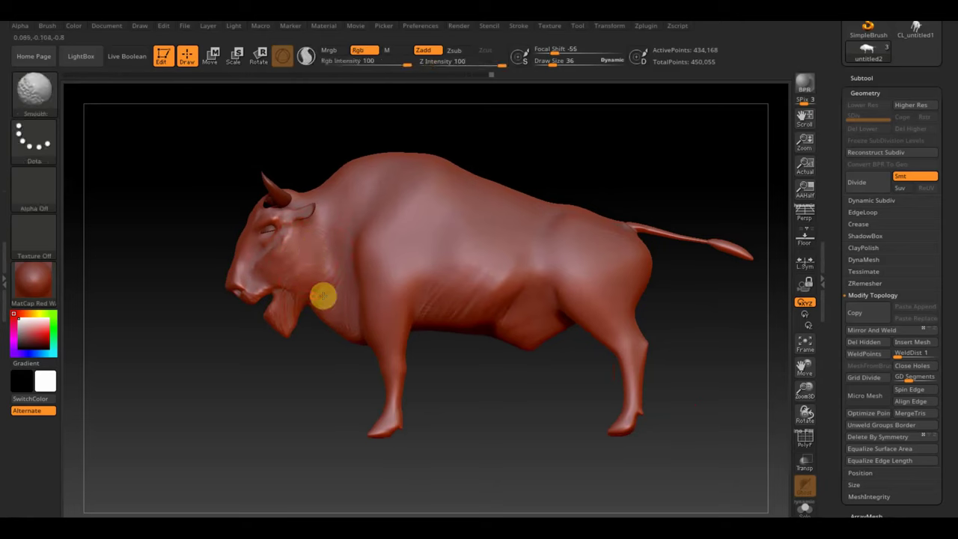
pyautogui.moveTo(342, 143)
pyautogui.keyDown('alt'); pyautogui.mouseDown()
pyautogui.moveTo(374, 177)
pyautogui.moveTo(167, 227)
pyautogui.moveTo(156, 212)
pyautogui.mouseUp(); pyautogui.keyUp('alt')
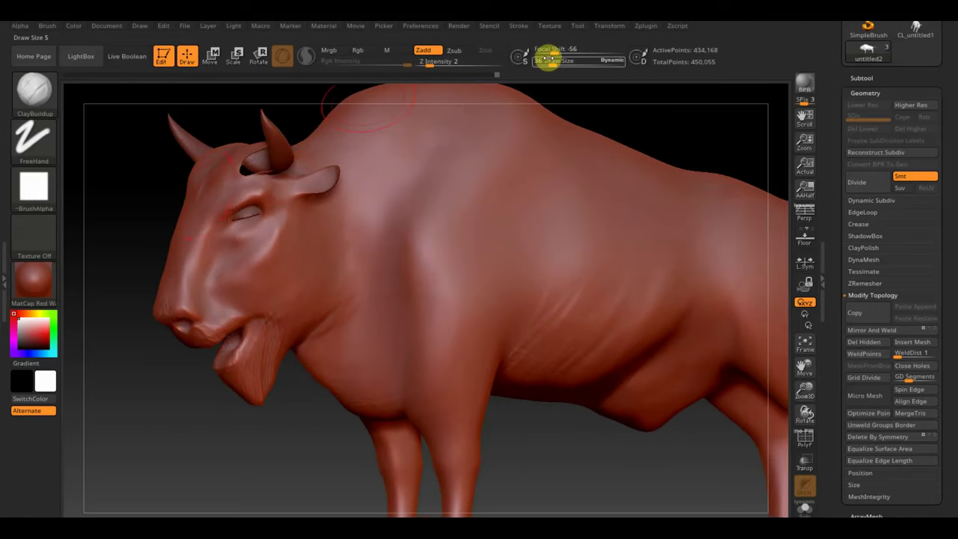
# At Draw Size 21, add clay strokes on the neck, then smooth the cheek and chin
pyautogui.moveTo(550, 60); pyautogui.dragTo(547, 62)
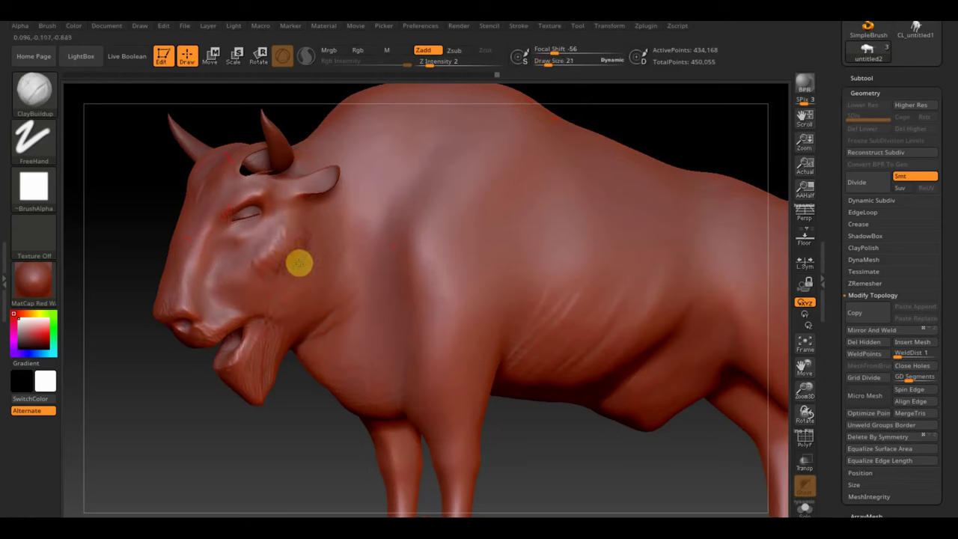
pyautogui.moveTo(298, 262); pyautogui.dragTo(316, 227)
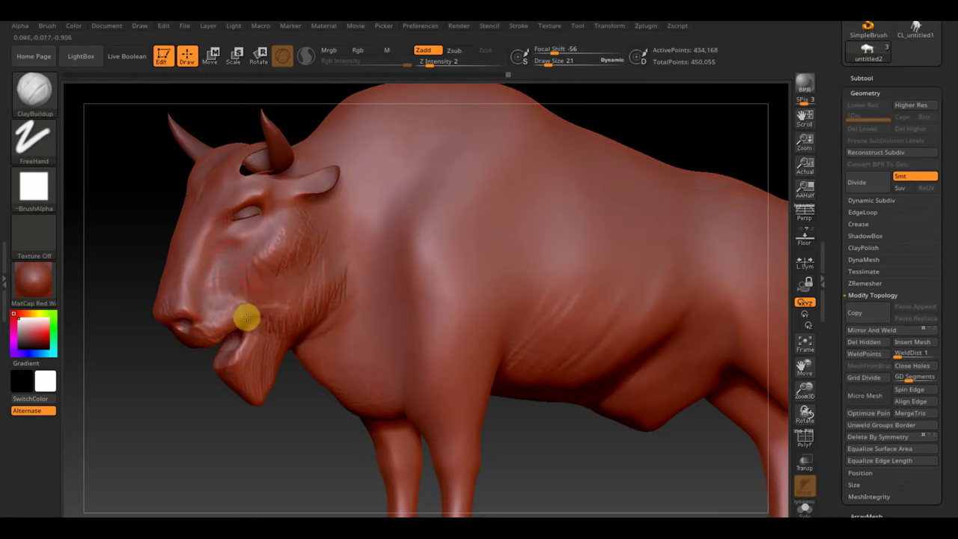
pyautogui.keyDown('shift'); pyautogui.moveTo(255, 315); pyautogui.dragTo(302, 284); pyautogui.keyUp('shift')
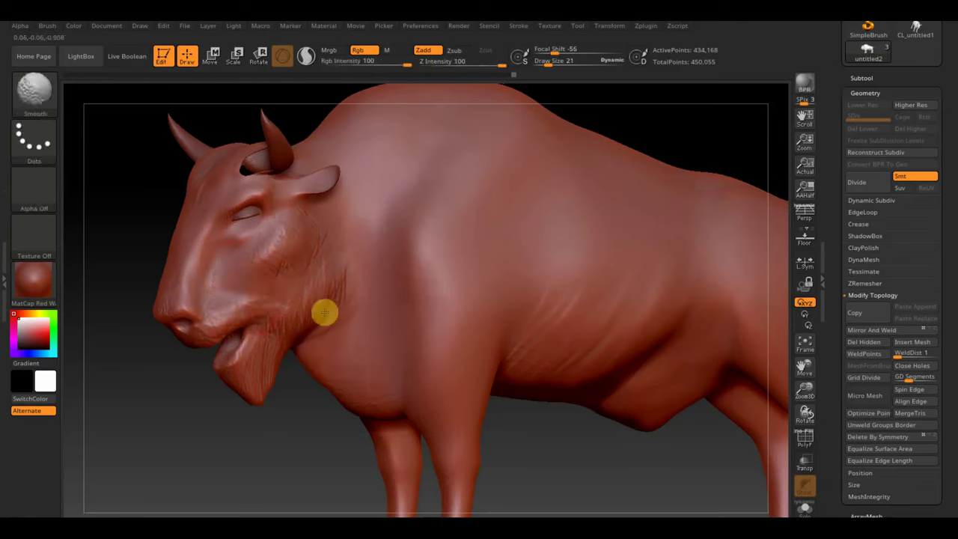
pyautogui.keyDown('shift'); pyautogui.moveTo(274, 336); pyautogui.dragTo(262, 371); pyautogui.keyUp('shift')
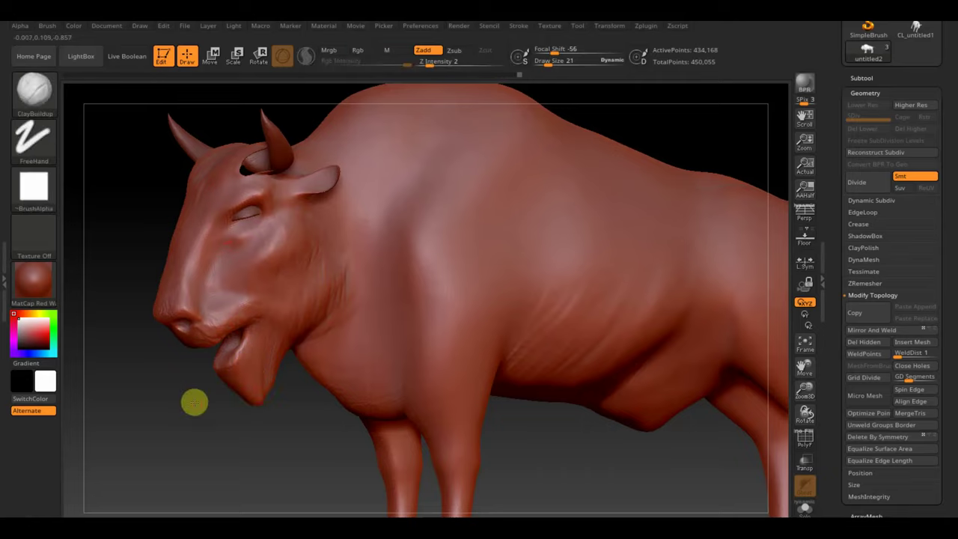
pyautogui.moveTo(193, 399); pyautogui.dragTo(408, 315)
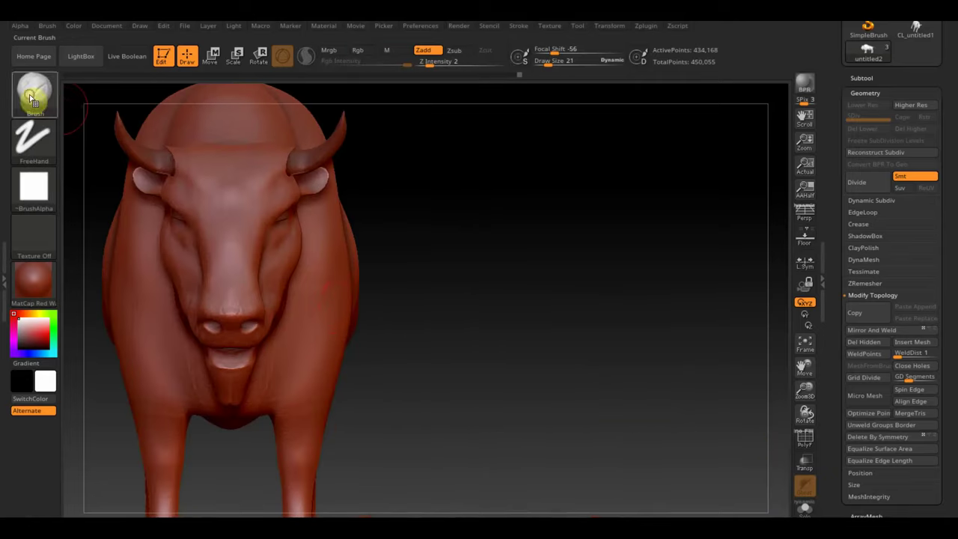
# Switch to the Standard brush at Draw Size 9 and reshape the chin surface
pyautogui.click(33, 91)
pyautogui.click(386, 101)
pyautogui.moveTo(539, 62); pyautogui.dragTo(552, 63)
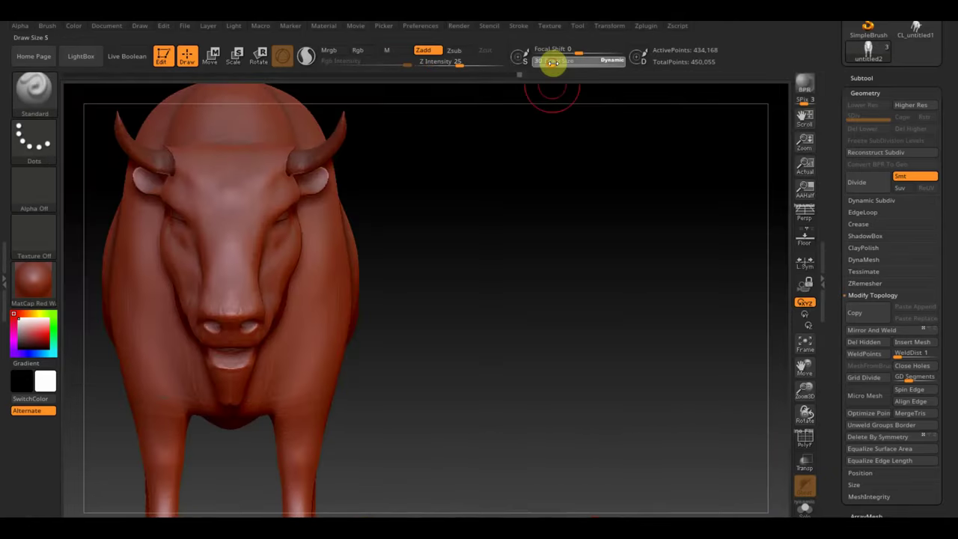
pyautogui.keyDown('alt'); pyautogui.moveTo(516, 209); pyautogui.dragTo(642, 271, button='right'); pyautogui.keyUp('alt')
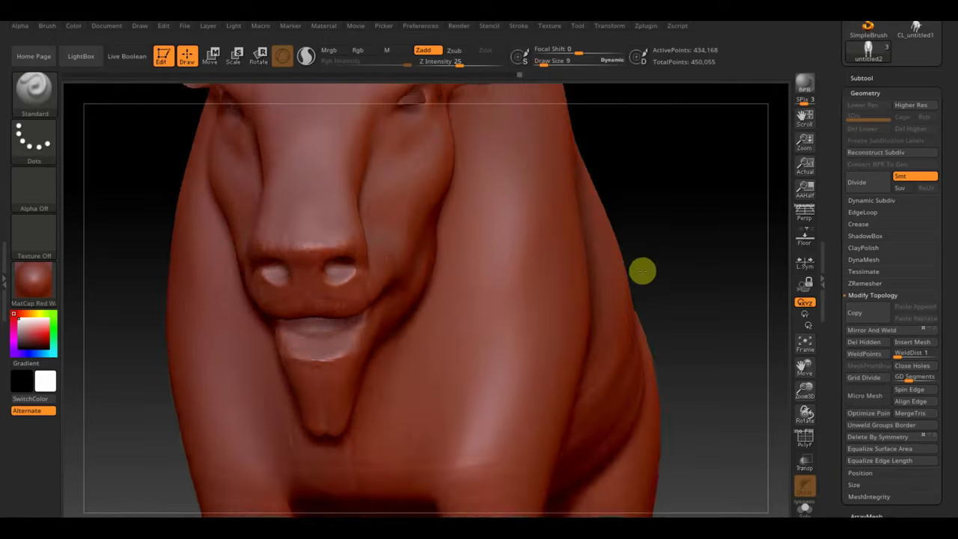
pyautogui.moveTo(642, 271); pyautogui.dragTo(633, 229)
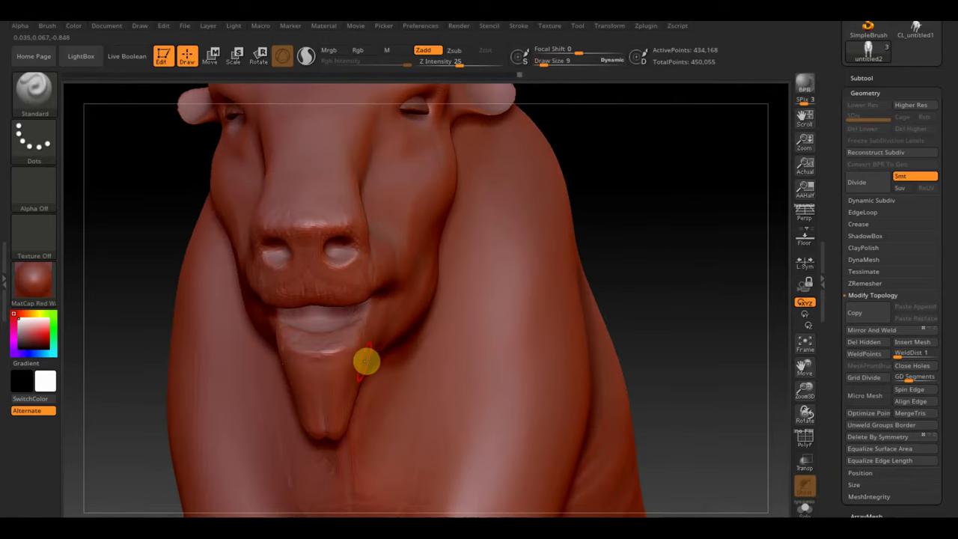
pyautogui.moveTo(373, 346)
pyautogui.mouseDown()
pyautogui.moveTo(310, 377)
pyautogui.moveTo(346, 364)
pyautogui.moveTo(343, 382)
pyautogui.moveTo(312, 387)
pyautogui.mouseUp()
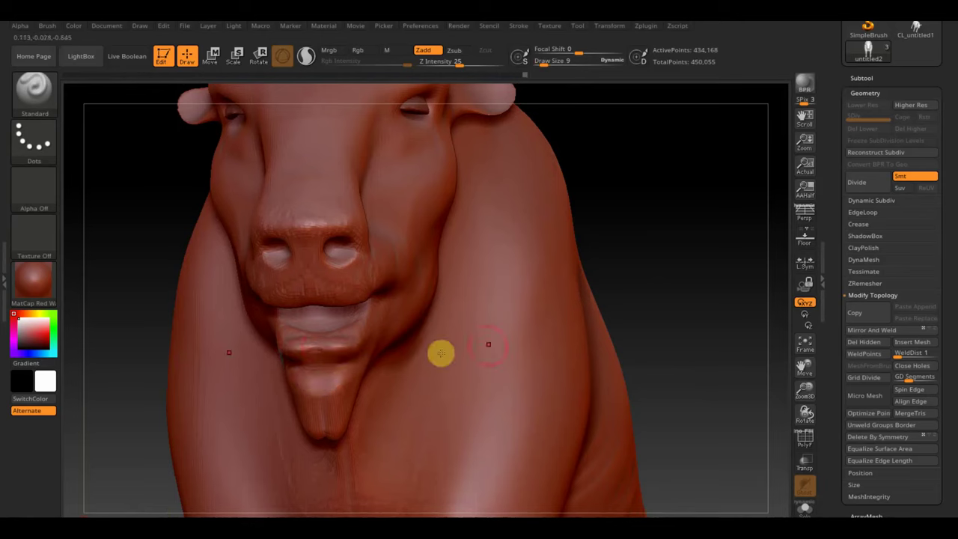
# Sculpt along the bison's lower lip from a three-quarter view
pyautogui.moveTo(626, 267); pyautogui.dragTo(659, 257)
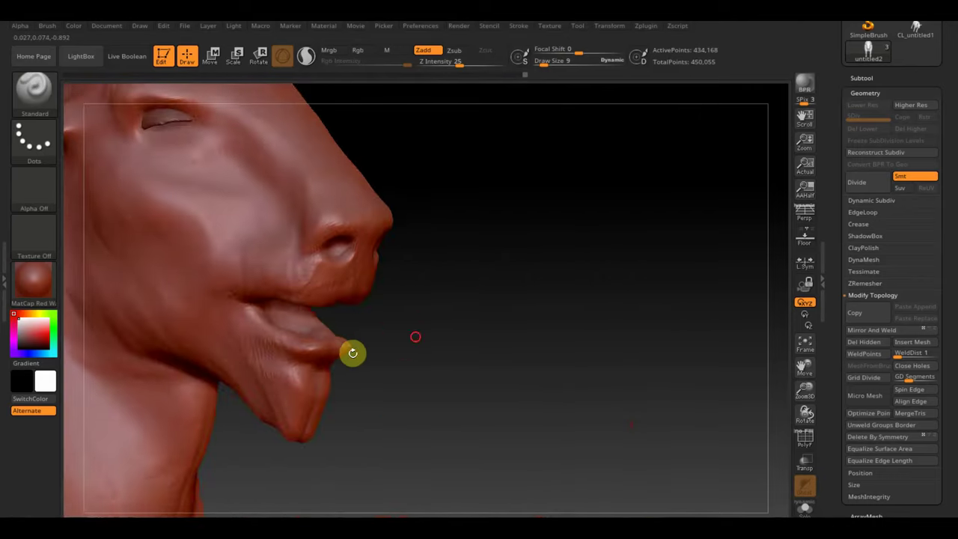
pyautogui.moveTo(352, 352); pyautogui.dragTo(402, 387)
pyautogui.keyDown('shift'); pyautogui.moveTo(329, 358); pyautogui.dragTo(300, 362); pyautogui.keyUp('shift')
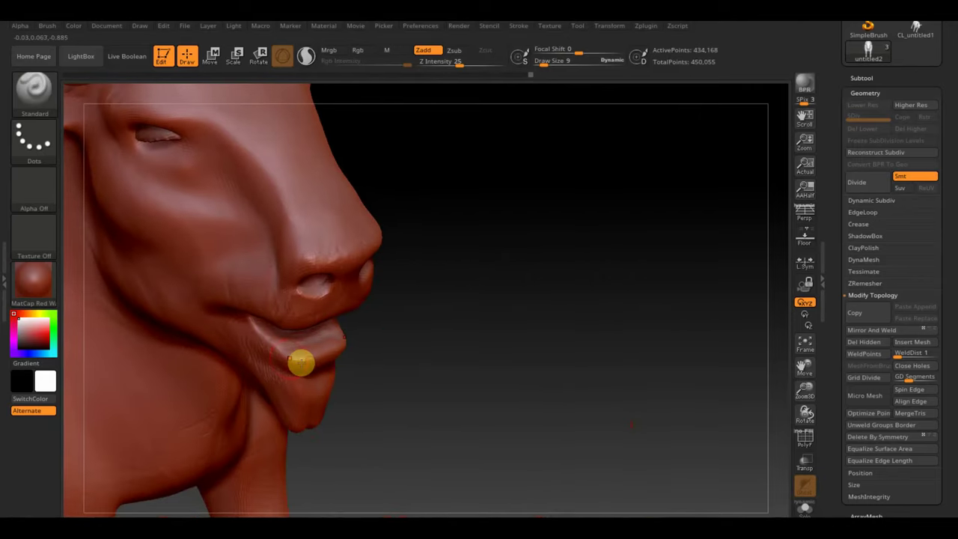
pyautogui.moveTo(376, 372)
pyautogui.mouseDown()
pyautogui.moveTo(502, 321)
pyautogui.moveTo(464, 252)
pyautogui.moveTo(438, 282)
pyautogui.moveTo(455, 256)
pyautogui.moveTo(451, 187)
pyautogui.mouseUp()
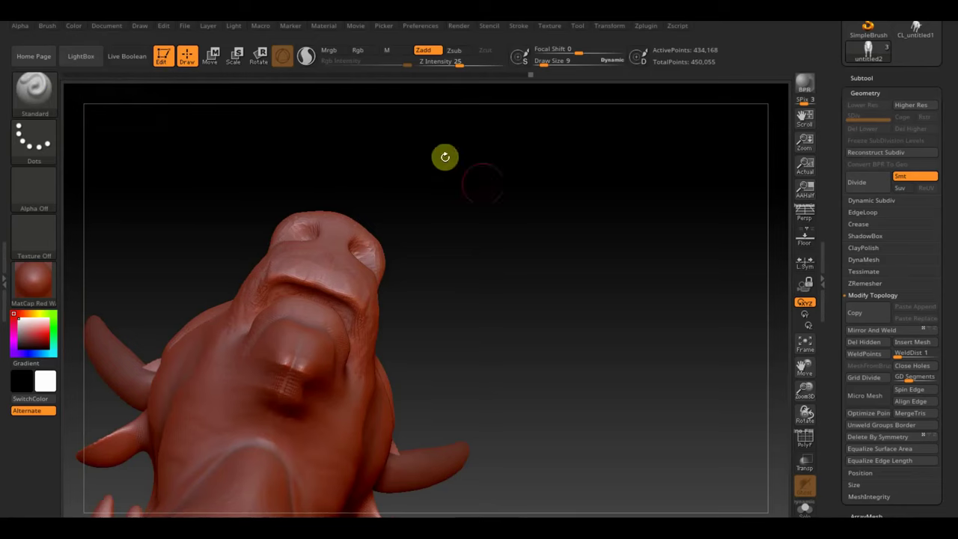
pyautogui.moveTo(444, 157)
pyautogui.mouseDown()
pyautogui.moveTo(519, 203)
pyautogui.moveTo(530, 242)
pyautogui.moveTo(522, 306)
pyautogui.moveTo(428, 365)
pyautogui.moveTo(428, 385)
pyautogui.moveTo(321, 485)
pyautogui.mouseUp()
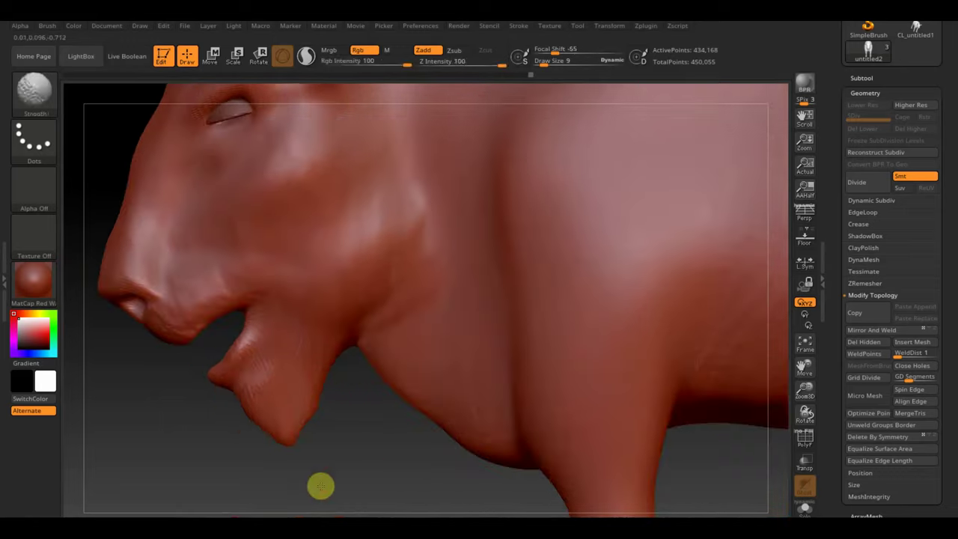
# Frame the whole bison and overlay the reference photo on it
pyautogui.press('f')
pyautogui.moveTo(342, 371)
pyautogui.mouseDown()
pyautogui.moveTo(302, 449)
pyautogui.moveTo(302, 408)
pyautogui.mouseUp()
pyautogui.hotkey('shift', 'z')
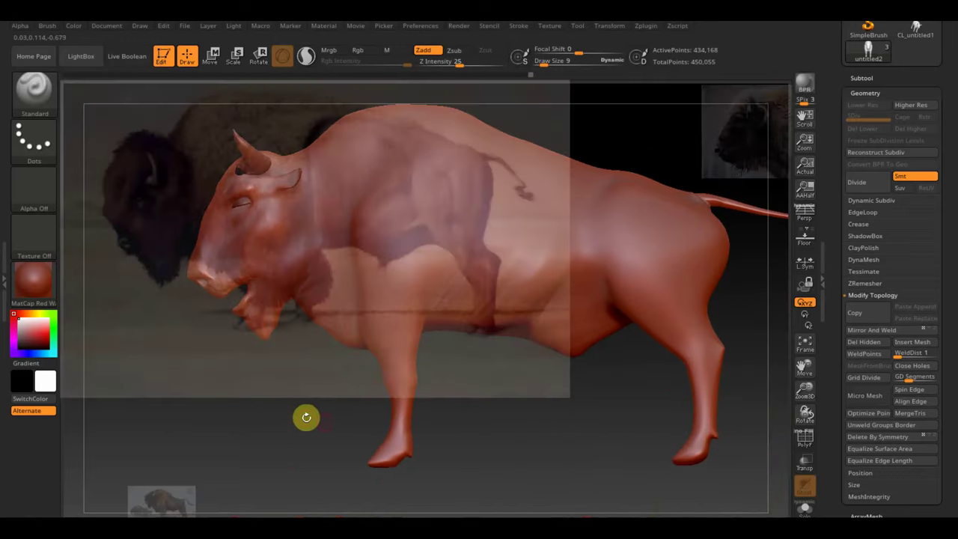
# Move the Spotlight reference photo down and left, then hide it
pyautogui.press('z')
pyautogui.moveTo(367, 178); pyautogui.dragTo(289, 214)
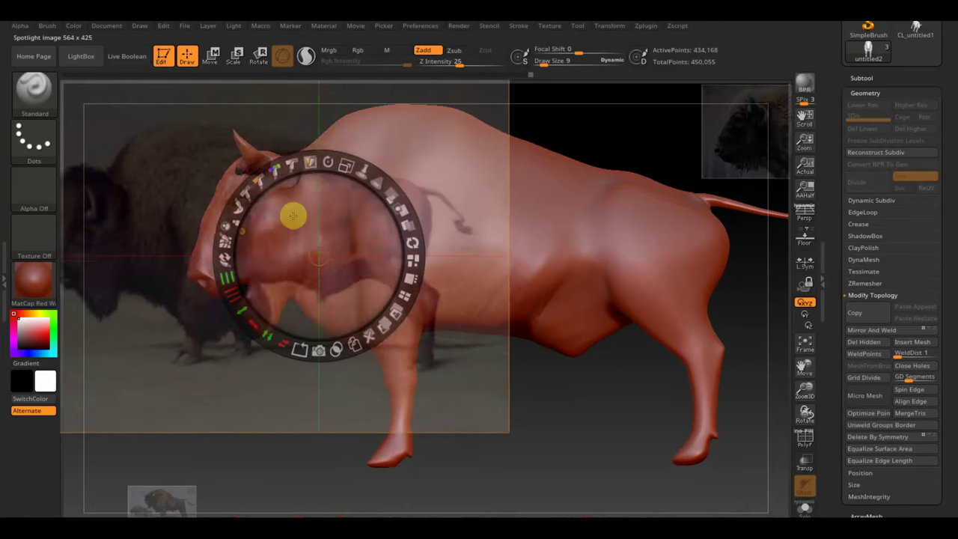
pyautogui.hotkey('shift', 'z')
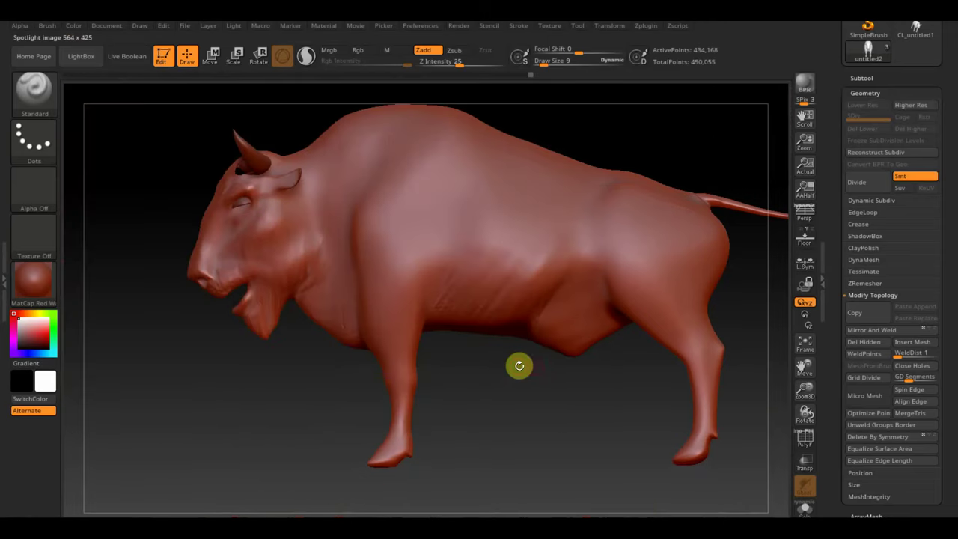
pyautogui.hotkey('shift', 'z')
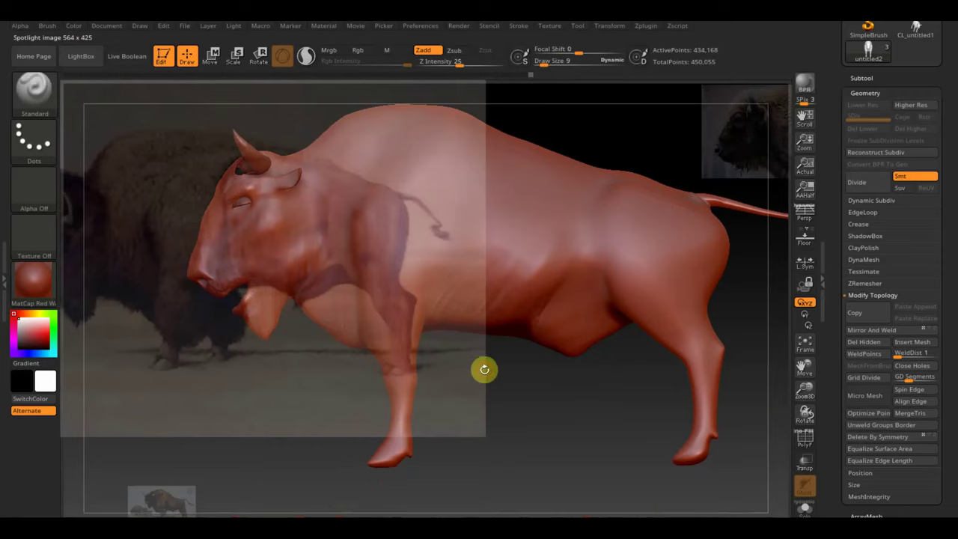
pyautogui.hotkey('shift', 'z')
# Set Draw Size to 58 and pick the Move Topological brush
pyautogui.moveTo(519, 382); pyautogui.dragTo(600, 378)
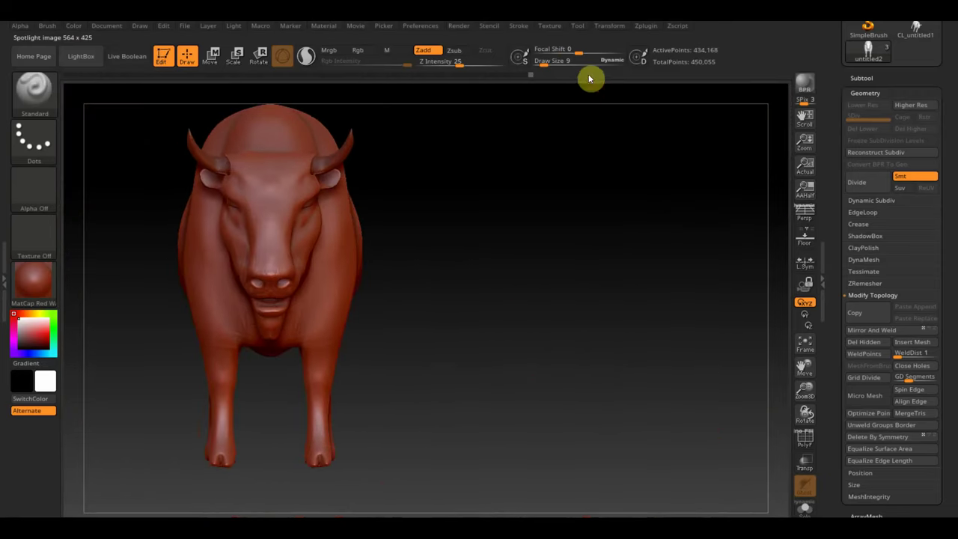
pyautogui.moveTo(550, 61); pyautogui.dragTo(556, 62)
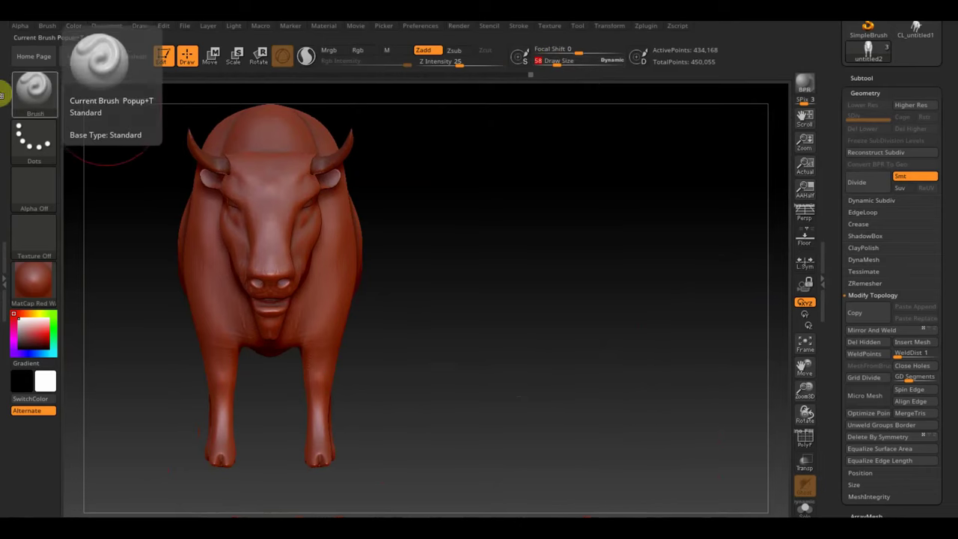
pyautogui.click(34, 88)
pyautogui.click(247, 105)
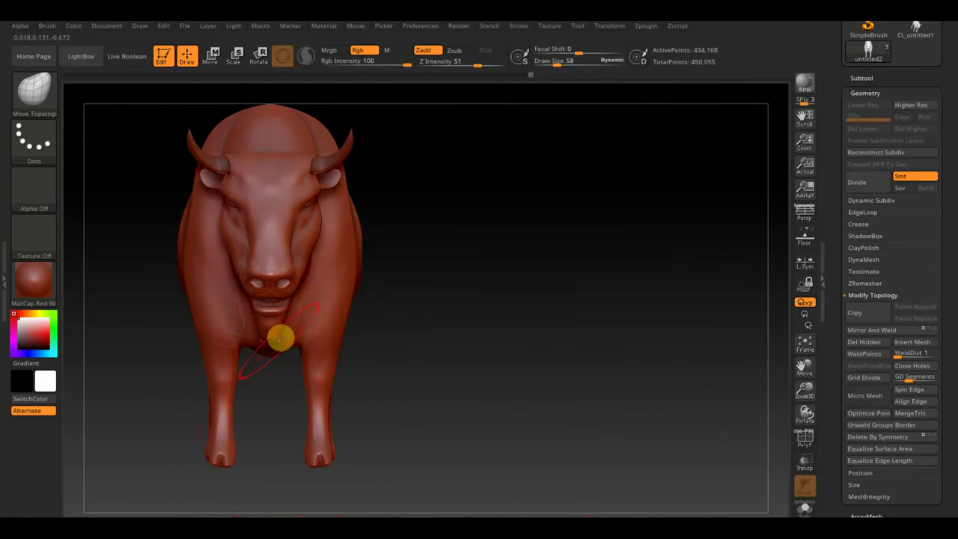
# Rotate the bison through three-quarter and side views to inspect the sculpt
pyautogui.moveTo(427, 369); pyautogui.dragTo(481, 355)
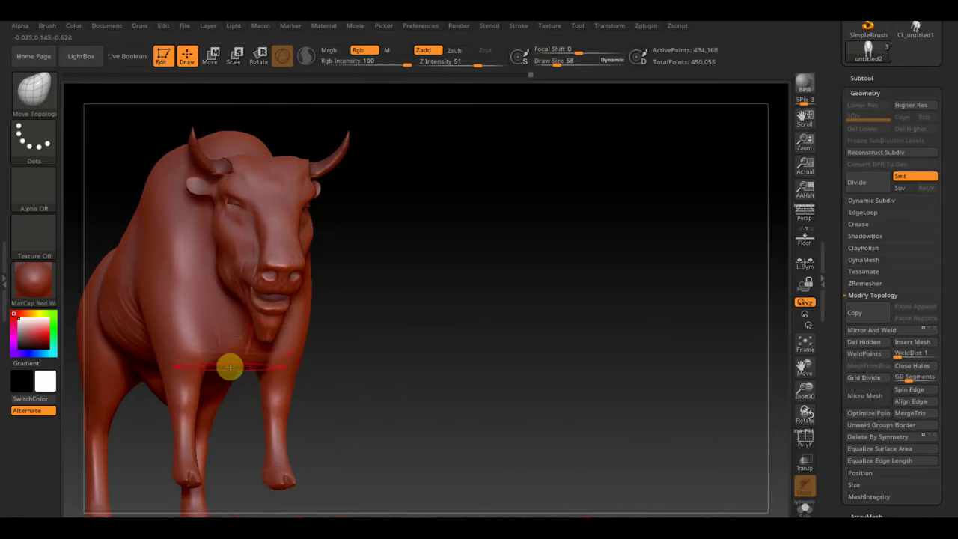
pyautogui.moveTo(319, 366)
pyautogui.mouseDown()
pyautogui.moveTo(402, 389)
pyautogui.moveTo(349, 394)
pyautogui.moveTo(334, 366)
pyautogui.moveTo(266, 346)
pyautogui.moveTo(288, 332)
pyautogui.mouseUp()
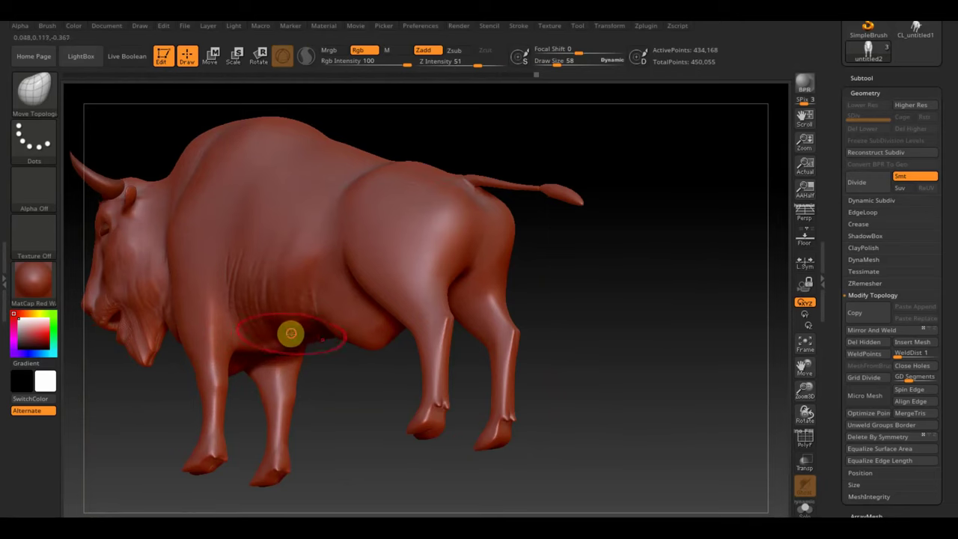
pyautogui.keyDown('alt'); pyautogui.moveTo(324, 370); pyautogui.dragTo(356, 384); pyautogui.keyUp('alt')
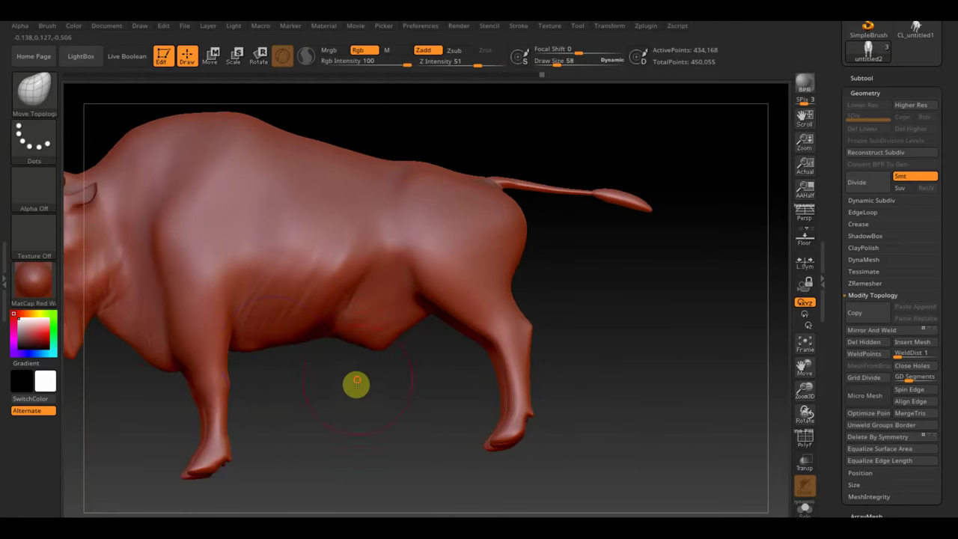
pyautogui.moveTo(274, 332)
pyautogui.mouseDown()
pyautogui.moveTo(317, 400)
pyautogui.moveTo(306, 370)
pyautogui.moveTo(358, 375)
pyautogui.mouseUp()
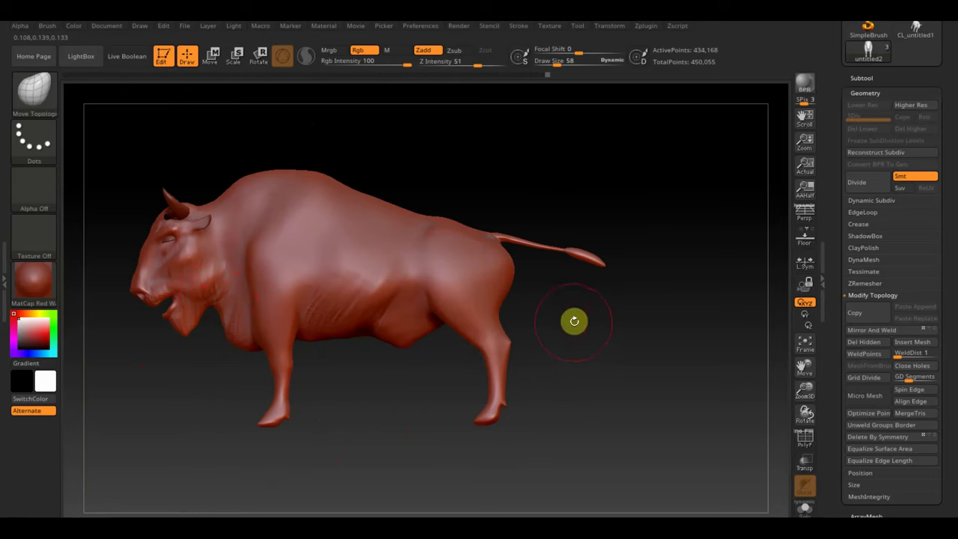
pyautogui.moveTo(656, 336)
pyautogui.mouseDown()
pyautogui.moveTo(665, 346)
pyautogui.moveTo(726, 349)
pyautogui.moveTo(715, 357)
pyautogui.mouseUp()
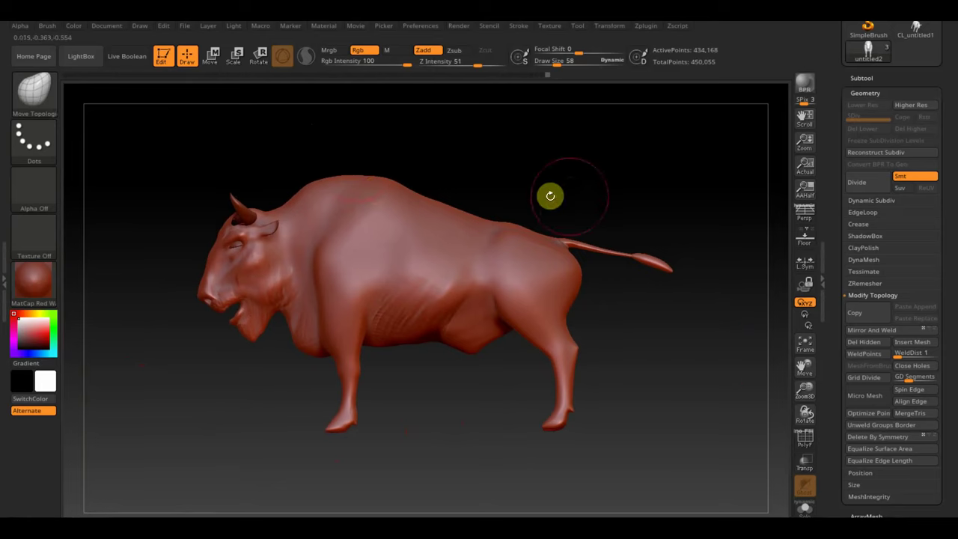
pyautogui.moveTo(549, 194)
pyautogui.mouseDown()
pyautogui.moveTo(536, 240)
pyautogui.moveTo(556, 302)
pyautogui.moveTo(589, 289)
pyautogui.moveTo(605, 300)
pyautogui.moveTo(581, 167)
pyautogui.mouseUp()
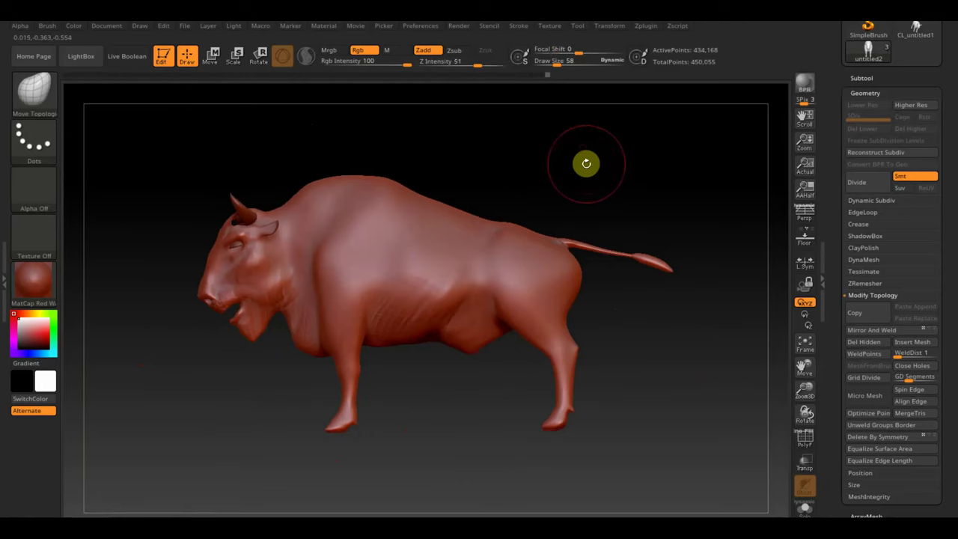
# Import the fur-strand image from D:\ВСЕ для SculptGL as a 1024×1024 alpha
pyautogui.click(38, 193)
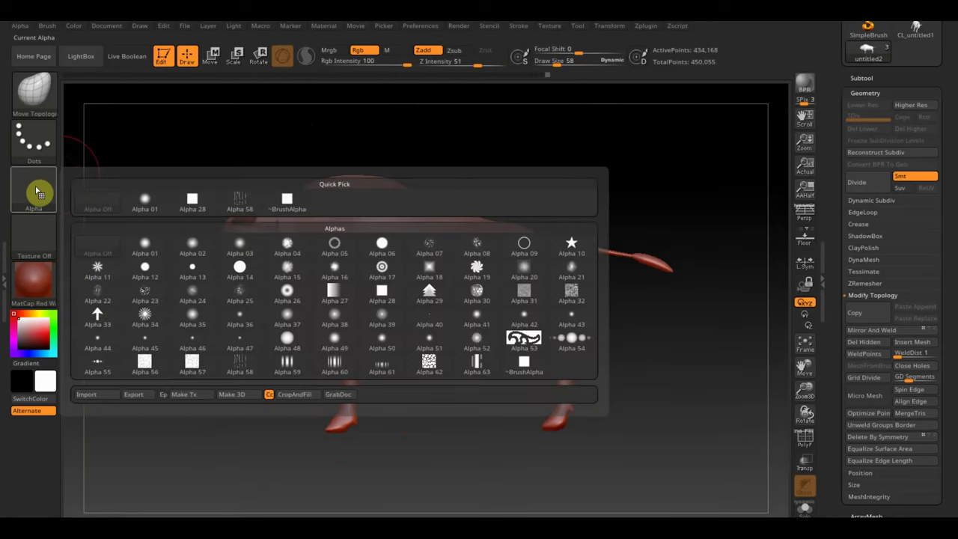
pyautogui.click(95, 399)
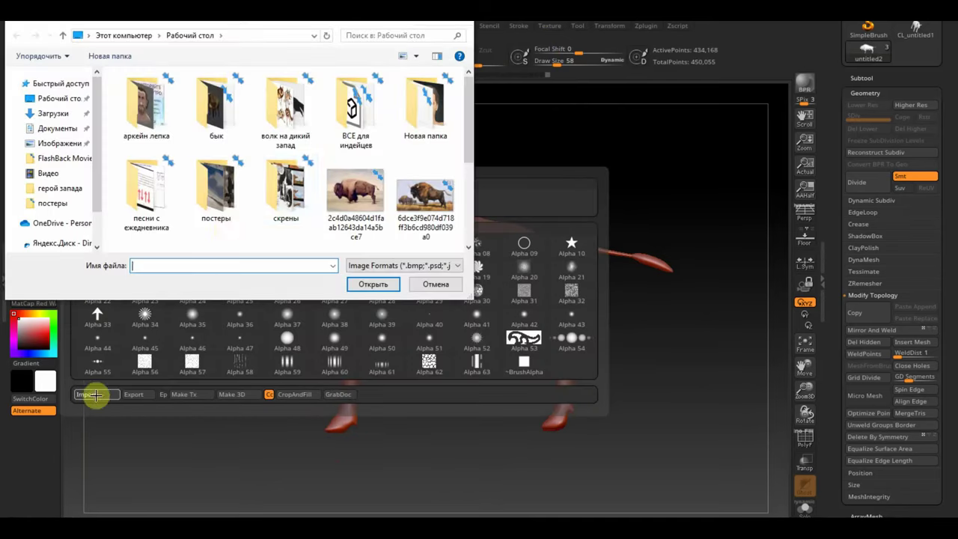
pyautogui.doubleClick(371, 150)
pyautogui.click(16, 35)
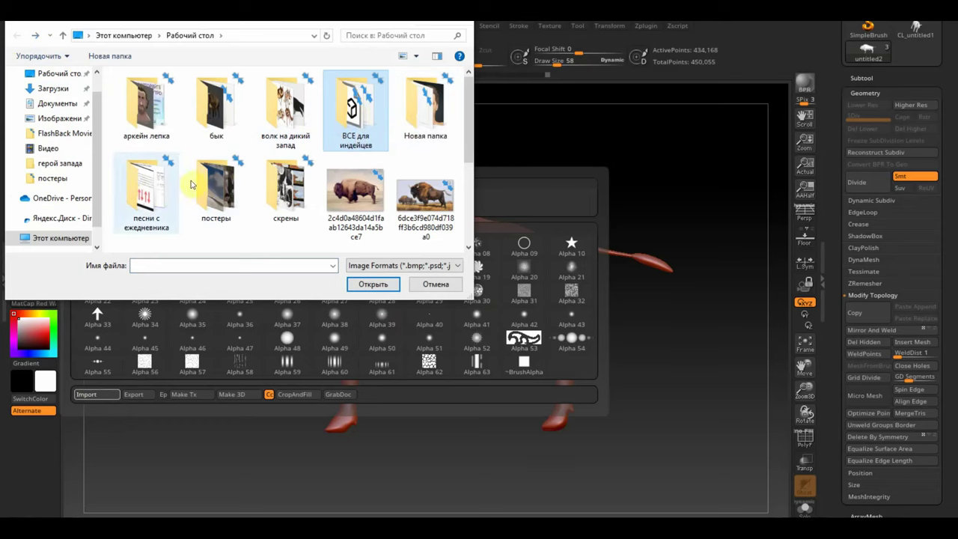
pyautogui.scroll(-3, 195, 187)
pyautogui.doubleClick(213, 206)
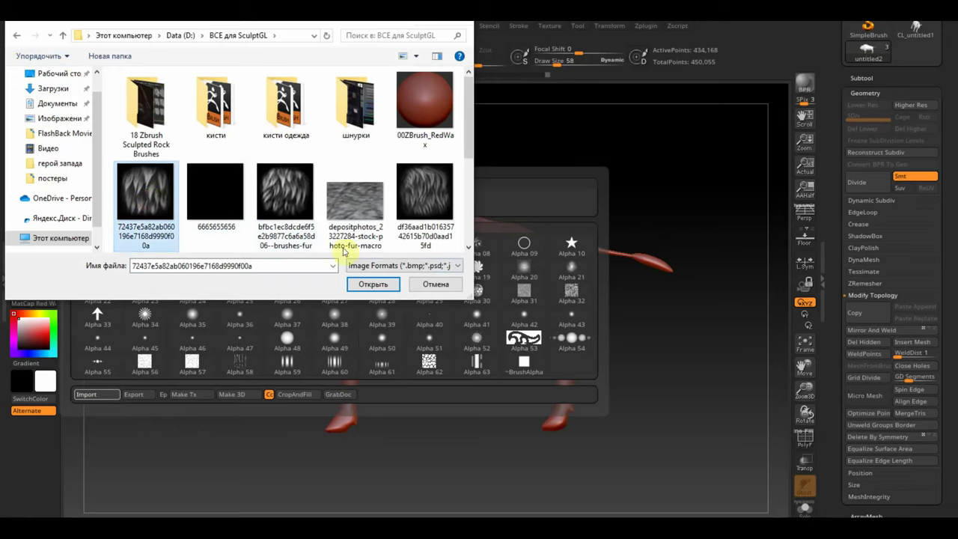
pyautogui.click(374, 285)
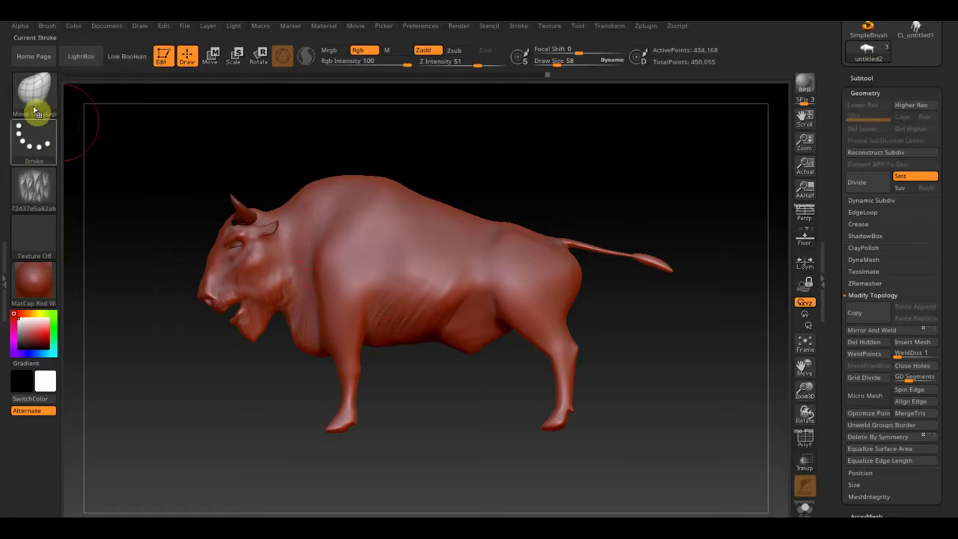
# Turn the alpha off and switch to the Standard brush
pyautogui.click(34, 184)
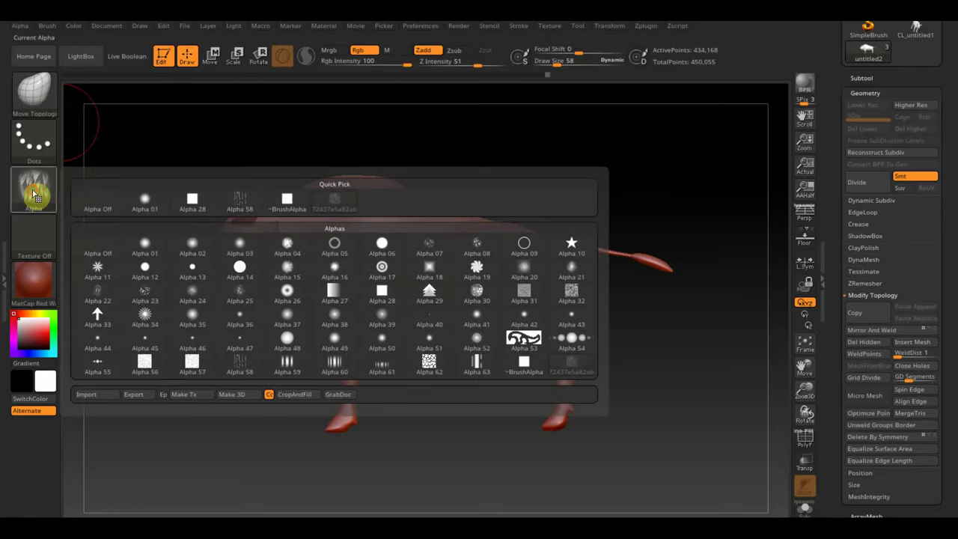
pyautogui.click(90, 197)
pyautogui.click(34, 92)
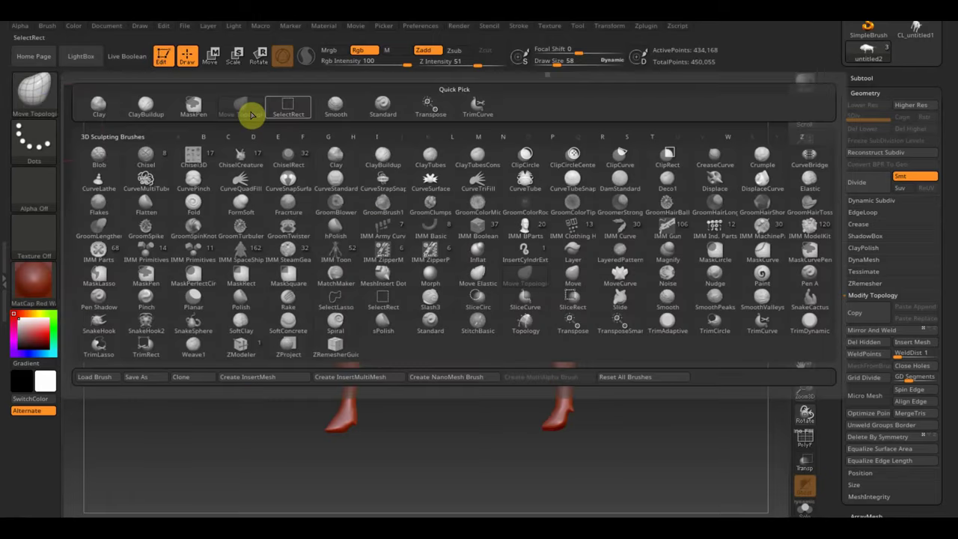
pyautogui.click(384, 106)
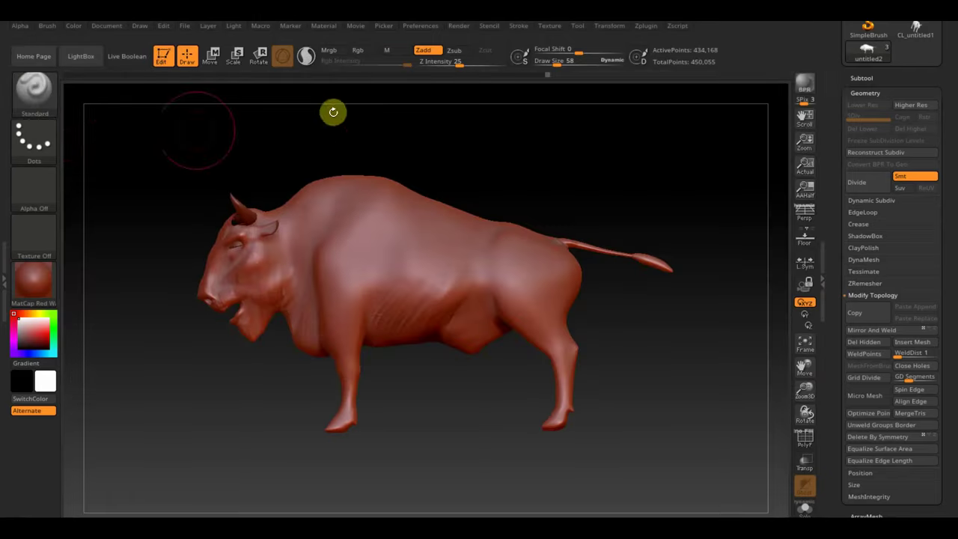
# Assign the imported fur alpha and a DragRect stroke to the brush
pyautogui.click(39, 196)
pyautogui.click(103, 214)
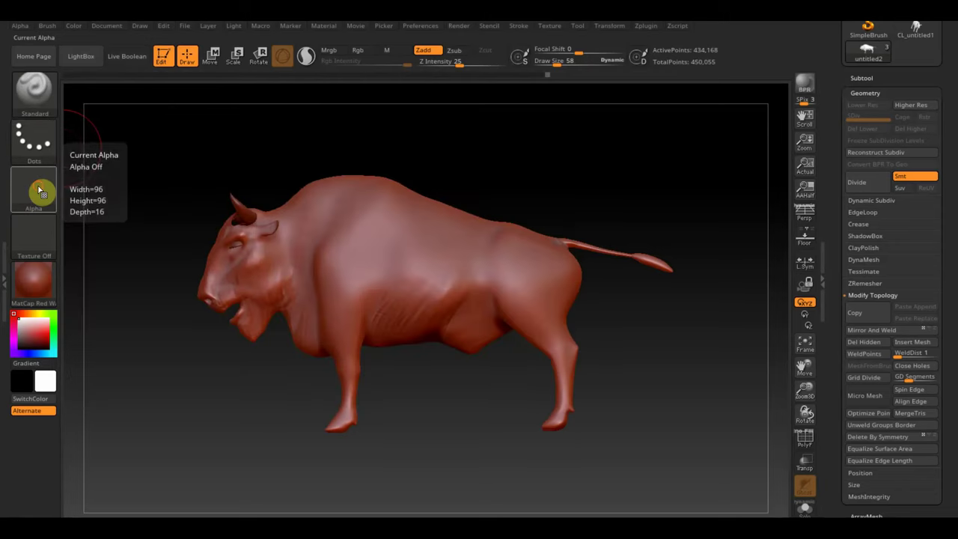
pyautogui.click(39, 192)
pyautogui.click(341, 202)
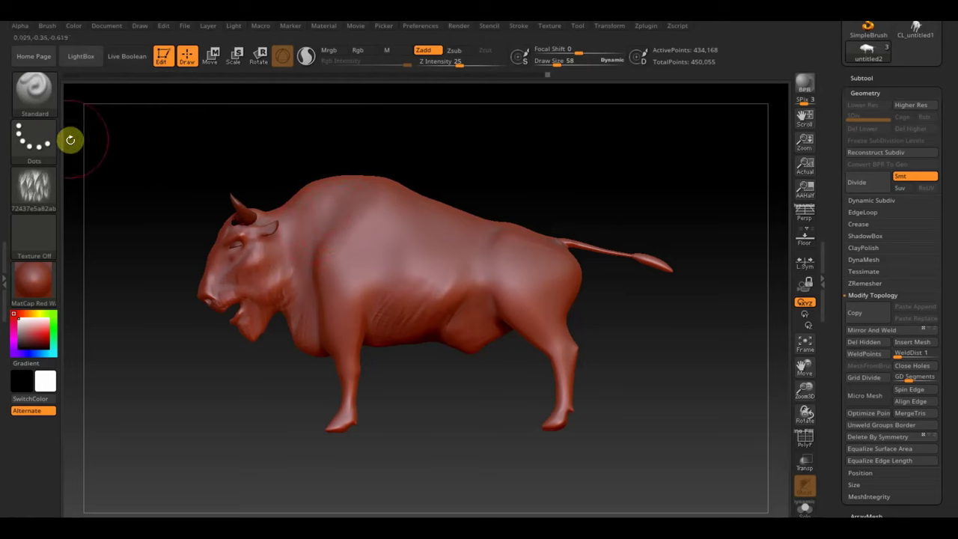
pyautogui.click(37, 143)
pyautogui.click(133, 154)
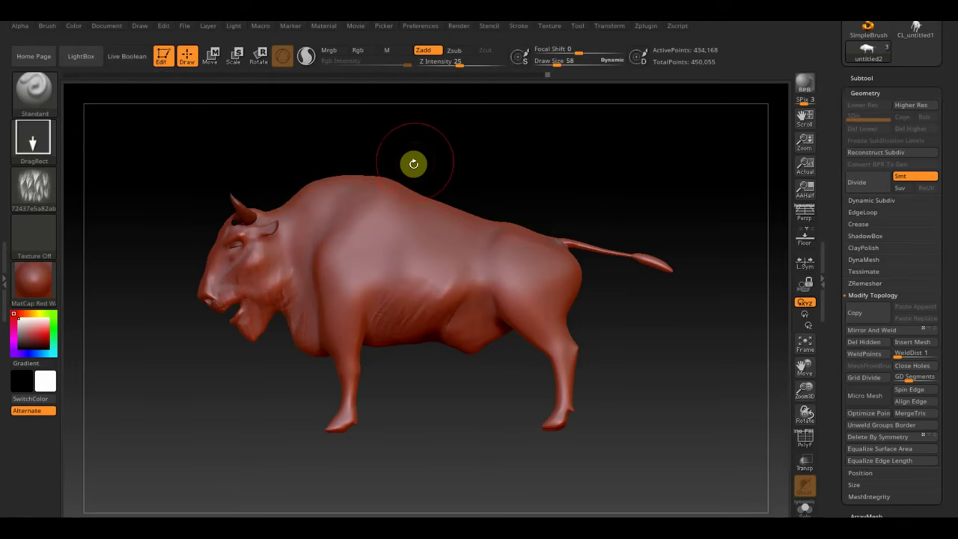
# Stamp fur texture over the shoulder and along the top of the hump
pyautogui.moveTo(440, 169); pyautogui.dragTo(453, 188)
pyautogui.moveTo(517, 146); pyautogui.dragTo(546, 204)
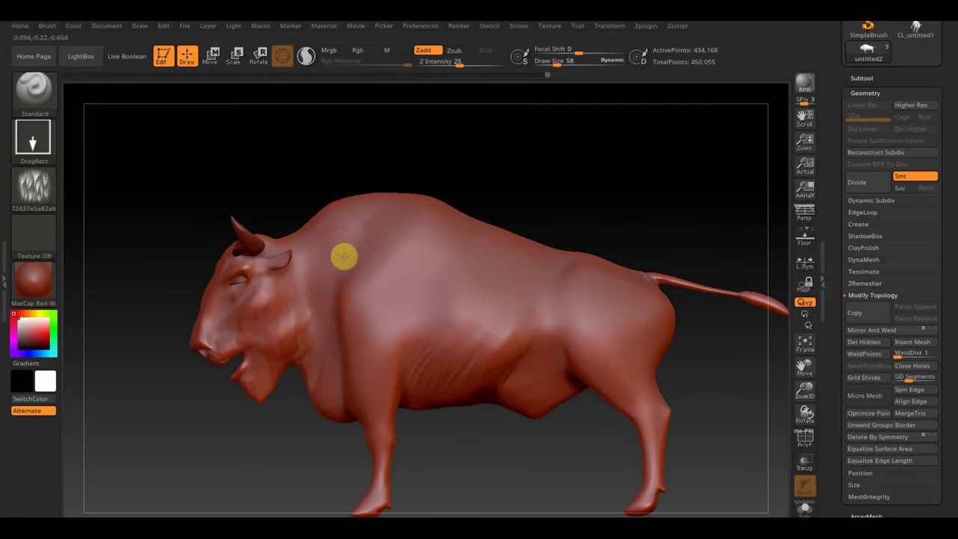
pyautogui.moveTo(343, 257)
pyautogui.mouseDown()
pyautogui.moveTo(383, 258)
pyautogui.moveTo(344, 289)
pyautogui.moveTo(306, 297)
pyautogui.moveTo(284, 281)
pyautogui.mouseUp()
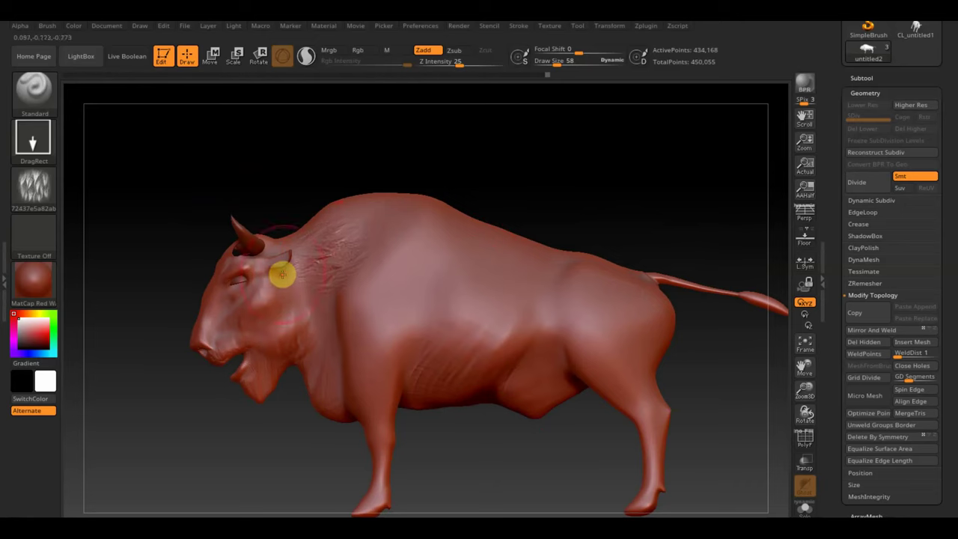
pyautogui.moveTo(355, 217); pyautogui.dragTo(313, 227)
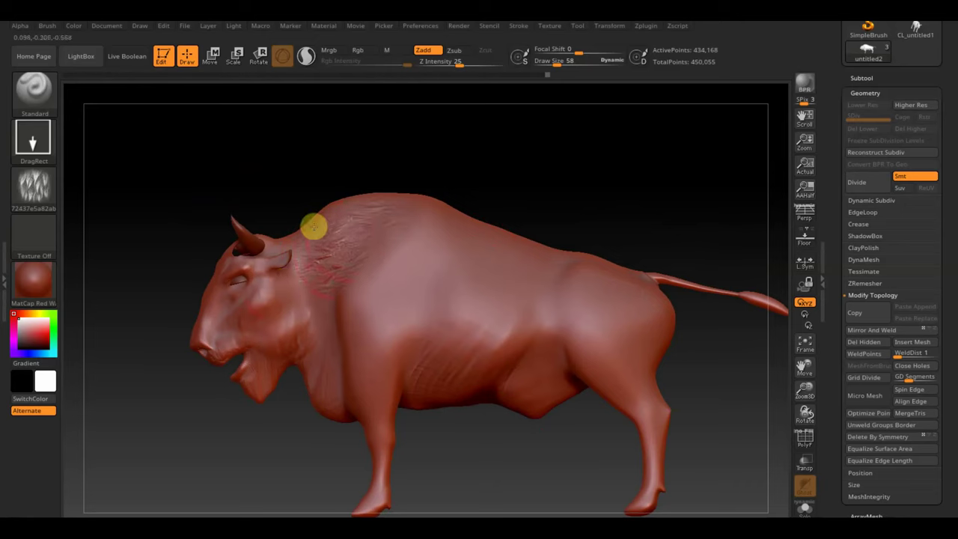
pyautogui.moveTo(366, 252)
pyautogui.mouseDown()
pyautogui.moveTo(400, 263)
pyautogui.moveTo(351, 245)
pyautogui.mouseUp()
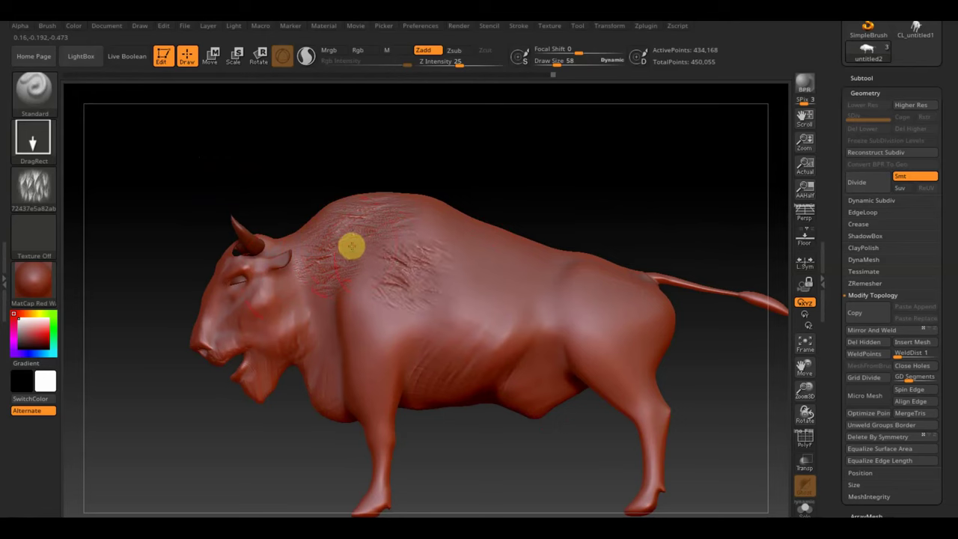
pyautogui.moveTo(425, 218)
pyautogui.mouseDown()
pyautogui.moveTo(391, 206)
pyautogui.moveTo(374, 325)
pyautogui.moveTo(332, 284)
pyautogui.moveTo(353, 286)
pyautogui.mouseUp()
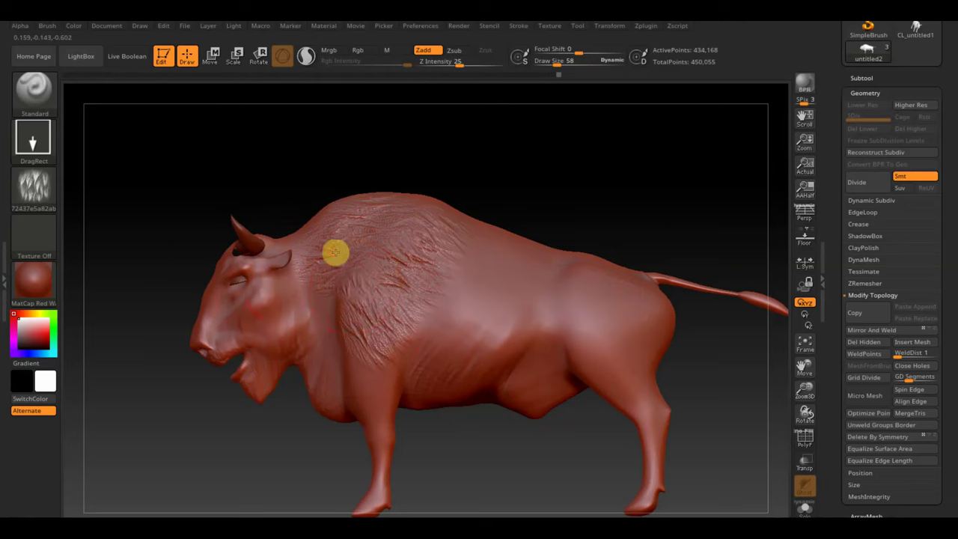
pyautogui.moveTo(335, 252)
pyautogui.mouseDown()
pyautogui.moveTo(375, 252)
pyautogui.moveTo(338, 238)
pyautogui.moveTo(340, 312)
pyautogui.mouseUp()
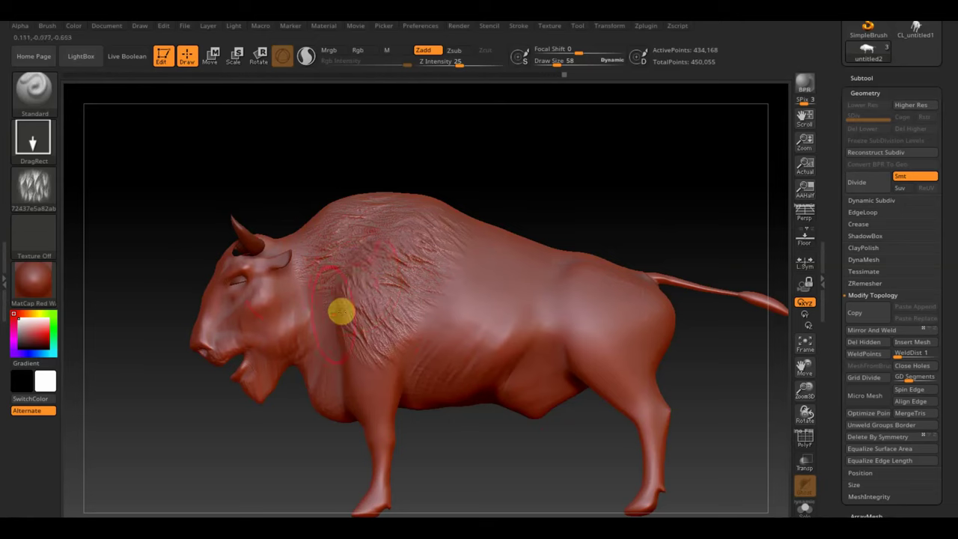
# Stamp fur on the neck, chest and upper back, then shrink the brush to 28 facing the head
pyautogui.moveTo(295, 290)
pyautogui.mouseDown()
pyautogui.moveTo(334, 372)
pyautogui.moveTo(310, 345)
pyautogui.moveTo(275, 379)
pyautogui.moveTo(321, 317)
pyautogui.moveTo(297, 337)
pyautogui.moveTo(299, 313)
pyautogui.mouseUp()
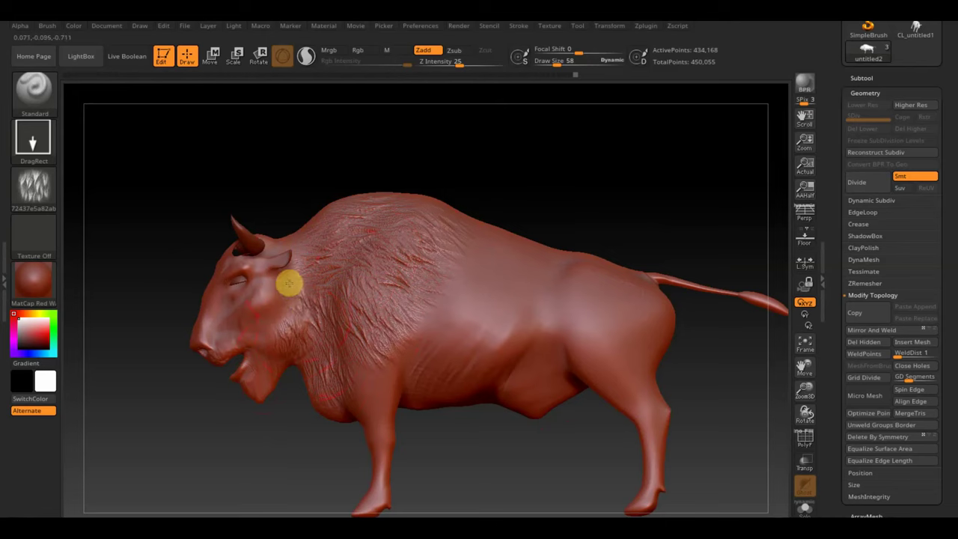
pyautogui.moveTo(281, 273)
pyautogui.mouseDown()
pyautogui.moveTo(265, 295)
pyautogui.moveTo(326, 231)
pyautogui.mouseUp()
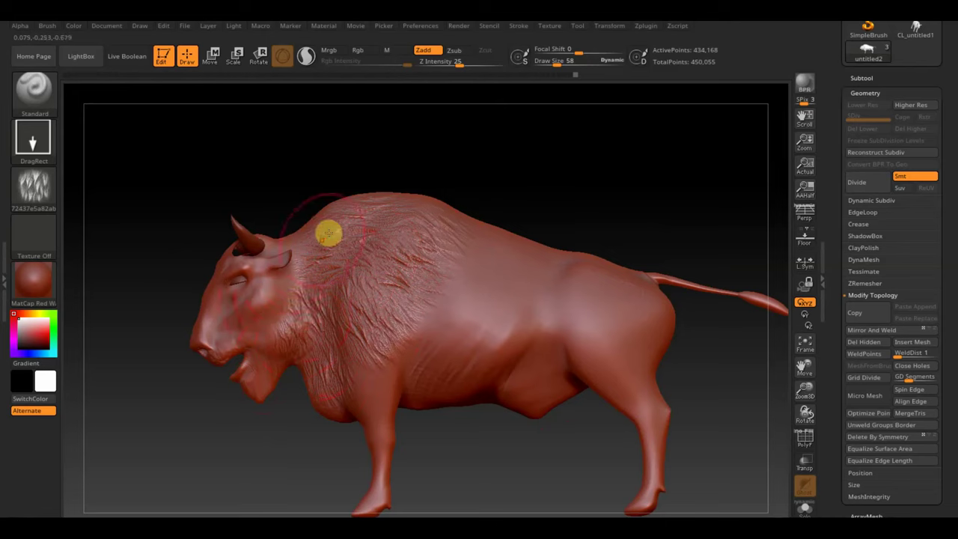
pyautogui.moveTo(426, 269); pyautogui.dragTo(420, 308)
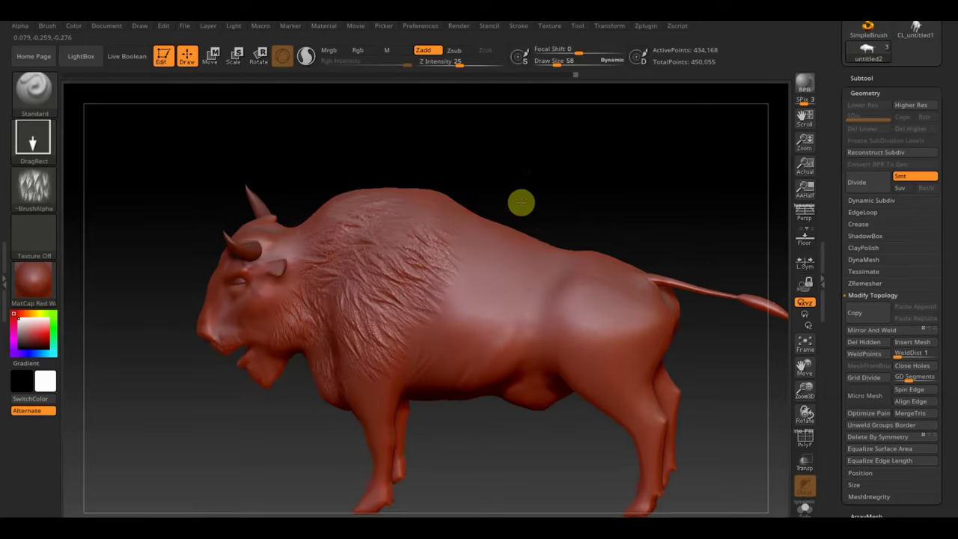
pyautogui.moveTo(462, 232)
pyautogui.mouseDown()
pyautogui.moveTo(470, 235)
pyautogui.moveTo(436, 220)
pyautogui.mouseUp()
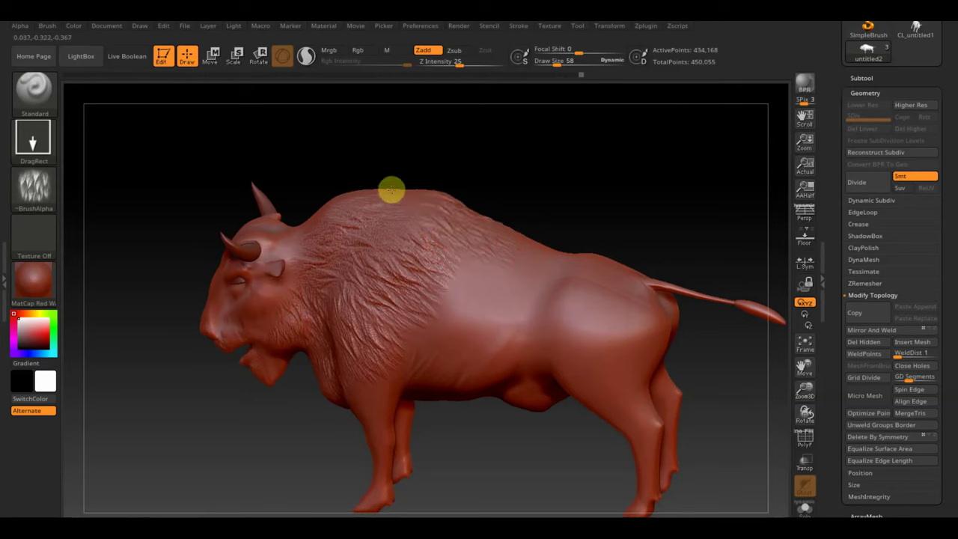
pyautogui.moveTo(389, 201)
pyautogui.mouseDown()
pyautogui.moveTo(357, 191)
pyautogui.moveTo(320, 231)
pyautogui.moveTo(269, 247)
pyautogui.moveTo(292, 218)
pyautogui.moveTo(378, 173)
pyautogui.moveTo(322, 216)
pyautogui.mouseUp()
pyautogui.moveTo(557, 64); pyautogui.dragTo(548, 65)
pyautogui.moveTo(517, 203)
pyautogui.mouseDown()
pyautogui.moveTo(583, 252)
pyautogui.moveTo(699, 203)
pyautogui.moveTo(712, 254)
pyautogui.moveTo(682, 280)
pyautogui.moveTo(688, 296)
pyautogui.mouseUp()
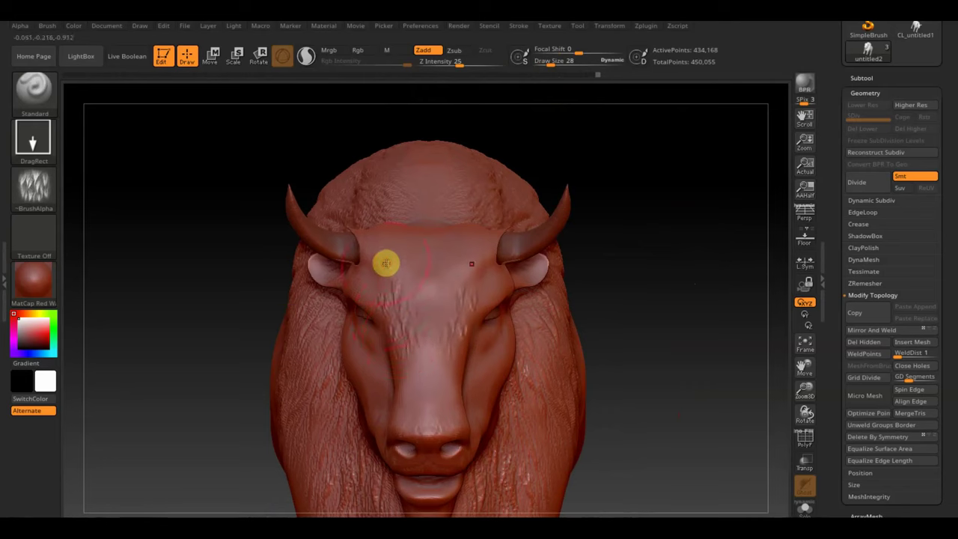
# Stamp hair on the forehead, step up to SDiv 2, and raise Z Intensity to 45
pyautogui.moveTo(419, 302); pyautogui.dragTo(416, 251)
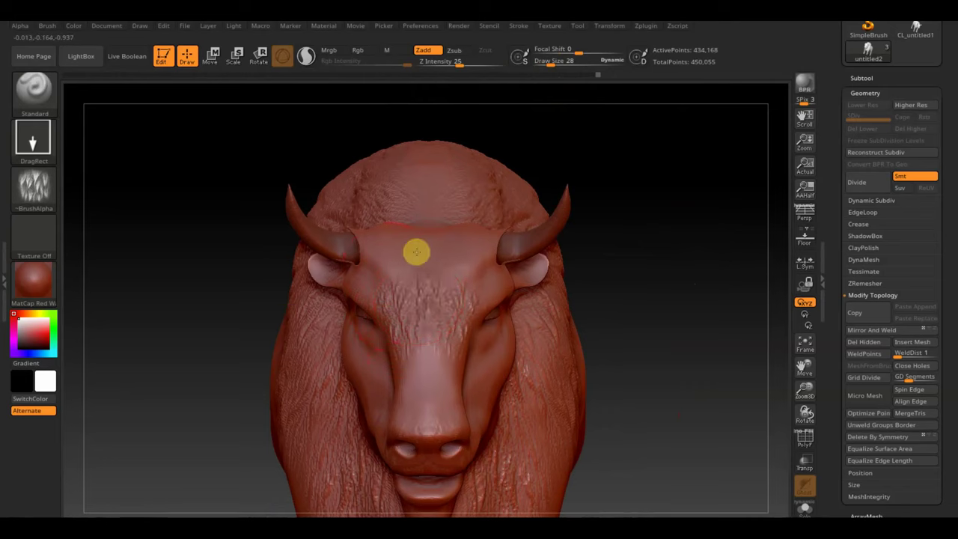
pyautogui.press('ctrl')
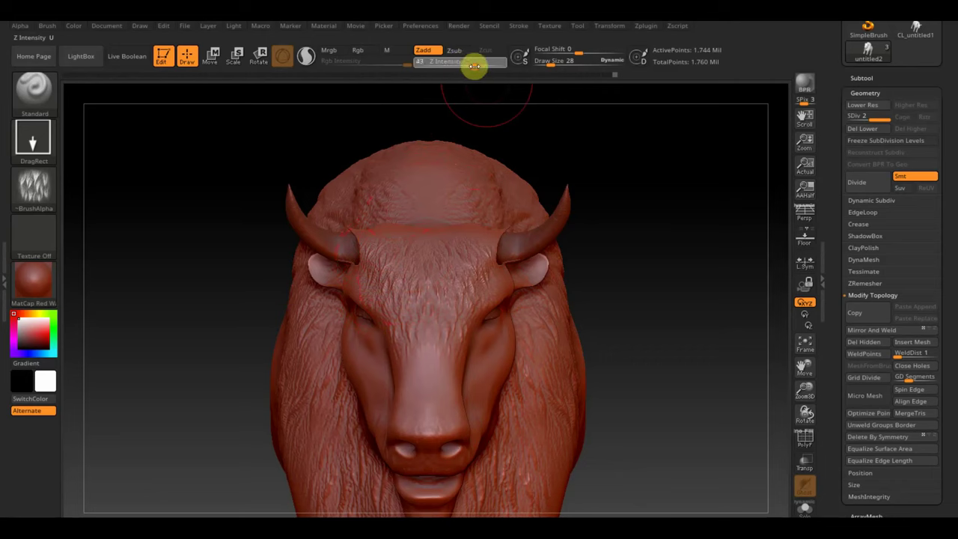
pyautogui.moveTo(474, 66); pyautogui.dragTo(477, 65)
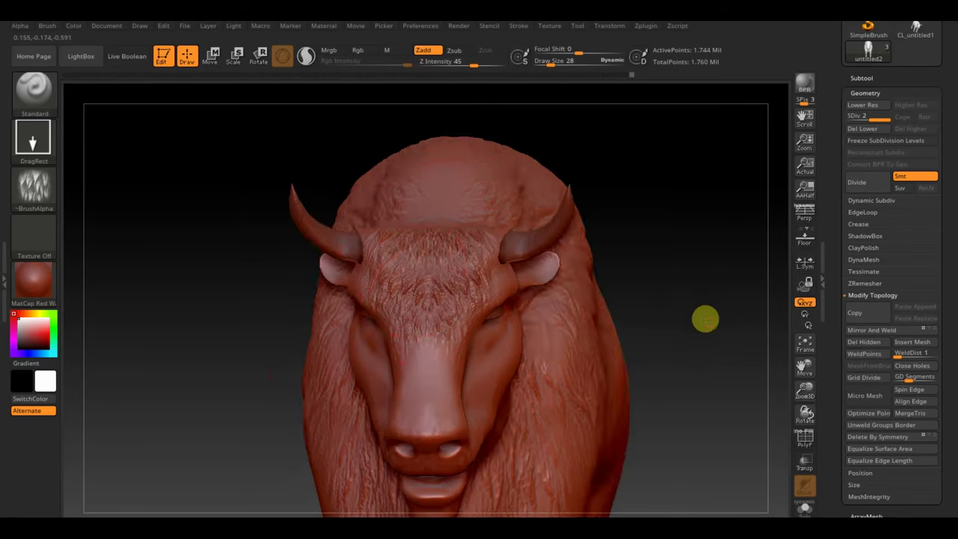
pyautogui.moveTo(704, 319)
pyautogui.mouseDown()
pyautogui.moveTo(663, 342)
pyautogui.moveTo(681, 381)
pyautogui.moveTo(509, 238)
pyautogui.moveTo(504, 177)
pyautogui.moveTo(470, 199)
pyautogui.moveTo(479, 165)
pyautogui.moveTo(492, 199)
pyautogui.moveTo(504, 174)
pyautogui.moveTo(517, 203)
pyautogui.moveTo(532, 175)
pyautogui.moveTo(514, 180)
pyautogui.moveTo(526, 137)
pyautogui.moveTo(523, 165)
pyautogui.moveTo(538, 148)
pyautogui.moveTo(520, 187)
pyautogui.moveTo(554, 178)
pyautogui.moveTo(507, 209)
pyautogui.mouseUp()
# From side profile, bulk out the chin beard and stroke hair strands onto the cheek and neck
pyautogui.moveTo(584, 475)
pyautogui.mouseDown()
pyautogui.moveTo(605, 402)
pyautogui.moveTo(559, 417)
pyautogui.mouseUp()
pyautogui.moveTo(208, 351)
pyautogui.mouseDown()
pyautogui.moveTo(214, 344)
pyautogui.moveTo(197, 360)
pyautogui.moveTo(158, 312)
pyautogui.mouseUp()
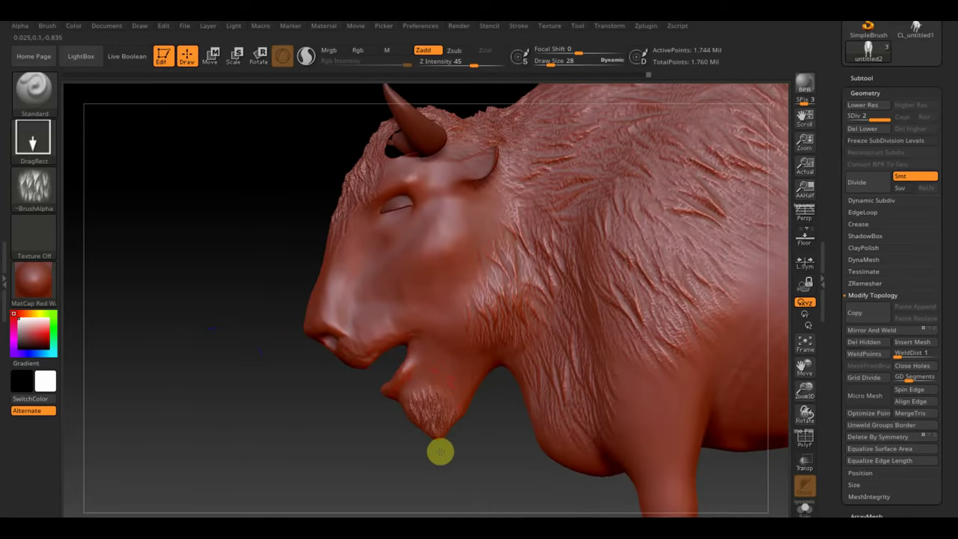
pyautogui.moveTo(442, 452)
pyautogui.mouseDown()
pyautogui.moveTo(443, 394)
pyautogui.moveTo(462, 431)
pyautogui.moveTo(462, 359)
pyautogui.moveTo(497, 419)
pyautogui.mouseUp()
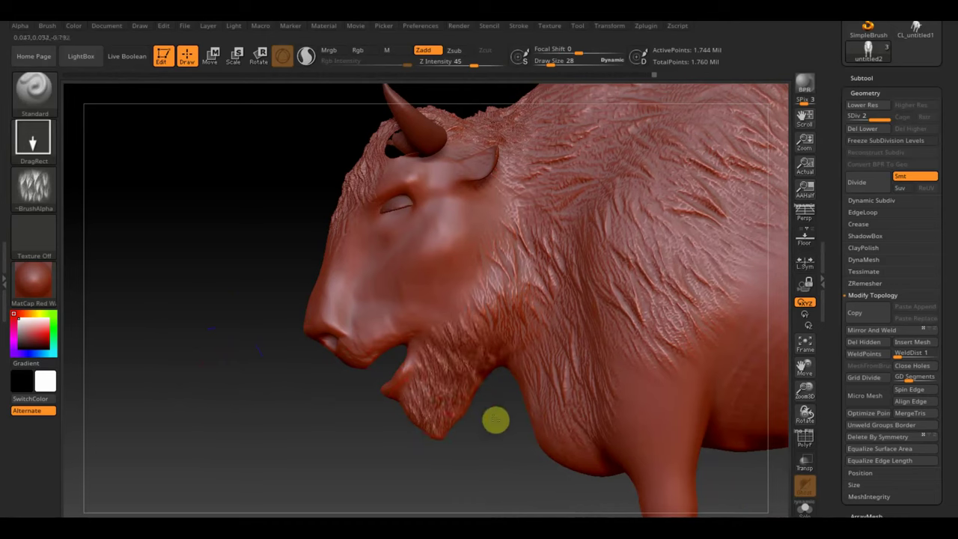
pyautogui.moveTo(449, 299)
pyautogui.mouseDown()
pyautogui.moveTo(472, 338)
pyautogui.moveTo(468, 267)
pyautogui.moveTo(490, 280)
pyautogui.moveTo(424, 274)
pyautogui.moveTo(438, 216)
pyautogui.moveTo(494, 219)
pyautogui.moveTo(440, 181)
pyautogui.mouseUp()
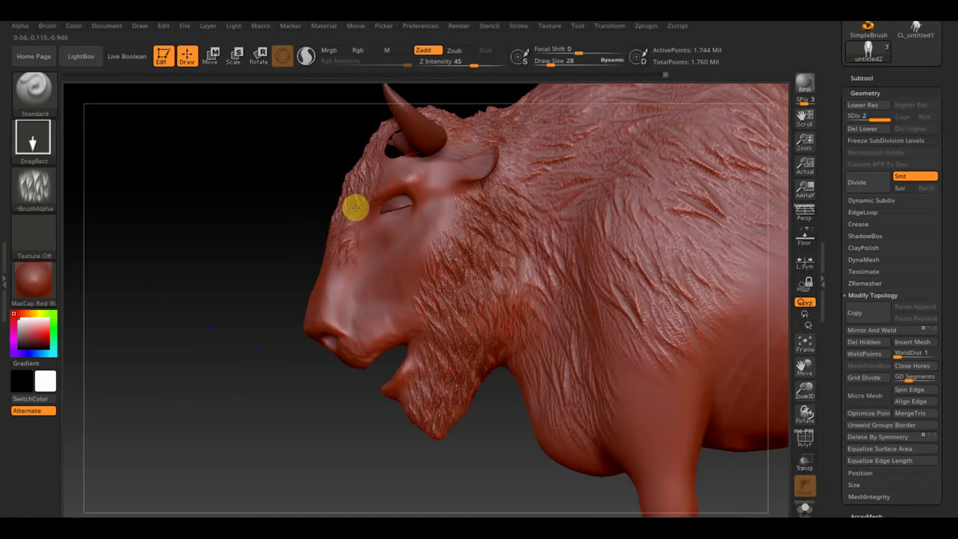
# Compare the head with the repositioned reference photo, then add hair strokes on the cheek and chest
pyautogui.hotkey('shift', 'z')
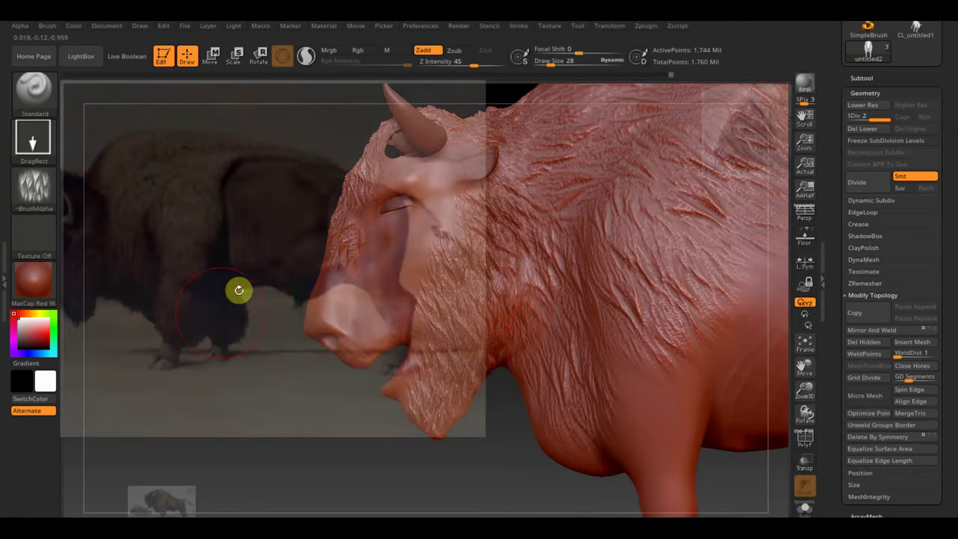
pyautogui.press('z')
pyautogui.moveTo(229, 306); pyautogui.dragTo(280, 246)
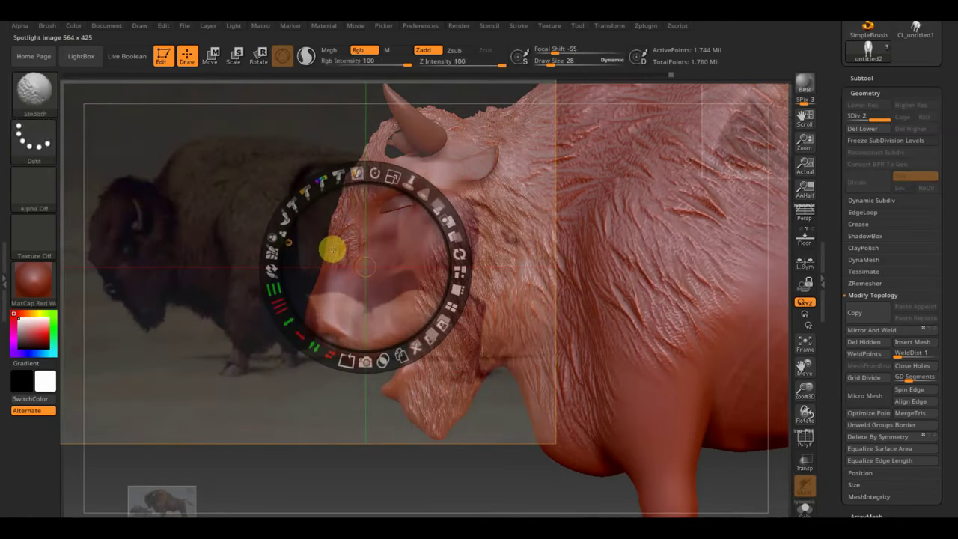
pyautogui.hotkey('shift', 'z')
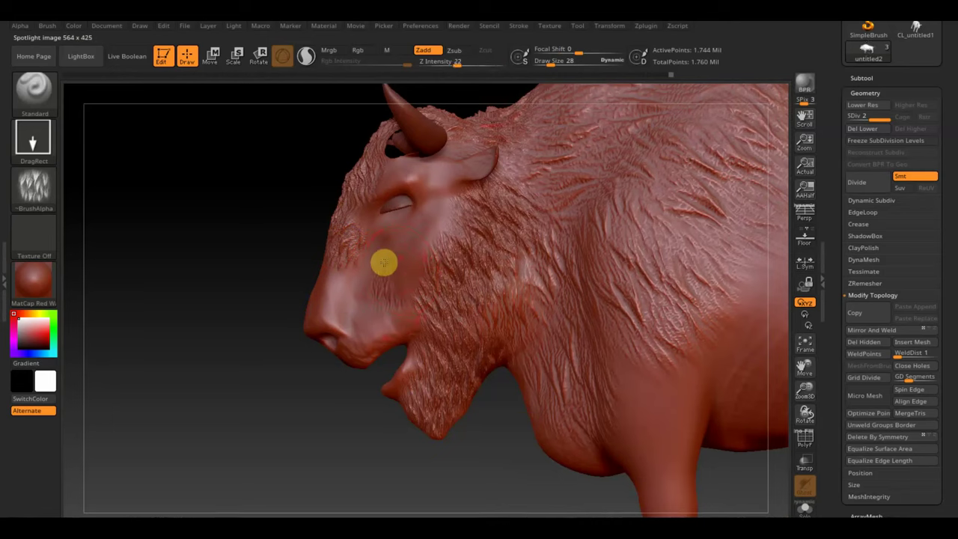
pyautogui.moveTo(408, 251)
pyautogui.mouseDown()
pyautogui.moveTo(381, 250)
pyautogui.moveTo(364, 235)
pyautogui.moveTo(352, 278)
pyautogui.moveTo(391, 245)
pyautogui.moveTo(412, 252)
pyautogui.moveTo(426, 197)
pyautogui.moveTo(424, 150)
pyautogui.moveTo(422, 179)
pyautogui.moveTo(410, 150)
pyautogui.moveTo(398, 176)
pyautogui.moveTo(381, 175)
pyautogui.moveTo(374, 143)
pyautogui.moveTo(447, 279)
pyautogui.moveTo(374, 333)
pyautogui.moveTo(394, 324)
pyautogui.mouseUp()
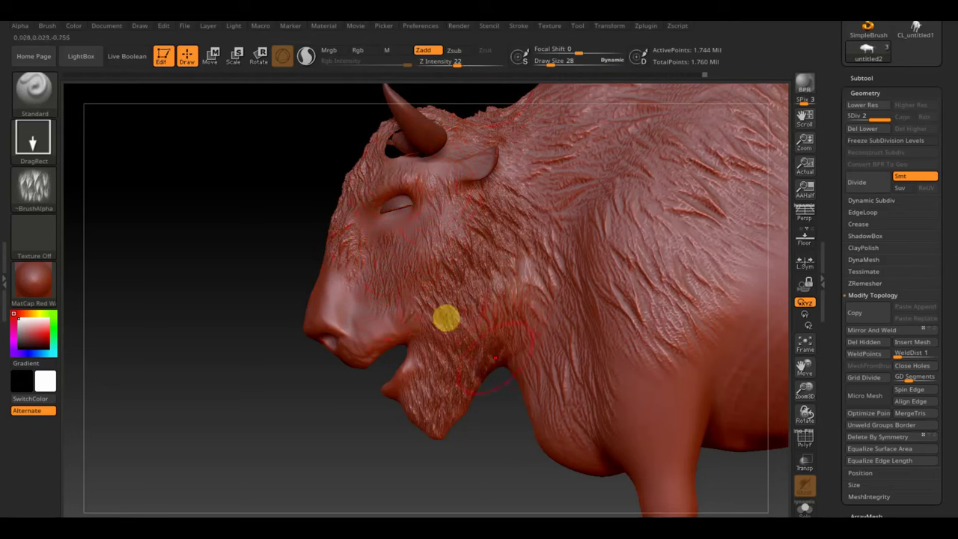
pyautogui.moveTo(569, 452)
pyautogui.mouseDown()
pyautogui.moveTo(560, 417)
pyautogui.moveTo(577, 455)
pyautogui.moveTo(531, 387)
pyautogui.moveTo(528, 408)
pyautogui.mouseUp()
# In side view, stamp DragRect fur onto the upper front leg and shoulder
pyautogui.moveTo(501, 464)
pyautogui.mouseDown()
pyautogui.moveTo(492, 461)
pyautogui.moveTo(530, 442)
pyautogui.moveTo(554, 466)
pyautogui.moveTo(546, 399)
pyautogui.moveTo(574, 434)
pyautogui.moveTo(626, 449)
pyautogui.moveTo(622, 395)
pyautogui.moveTo(667, 439)
pyautogui.moveTo(693, 415)
pyautogui.moveTo(684, 325)
pyautogui.moveTo(683, 354)
pyautogui.mouseUp()
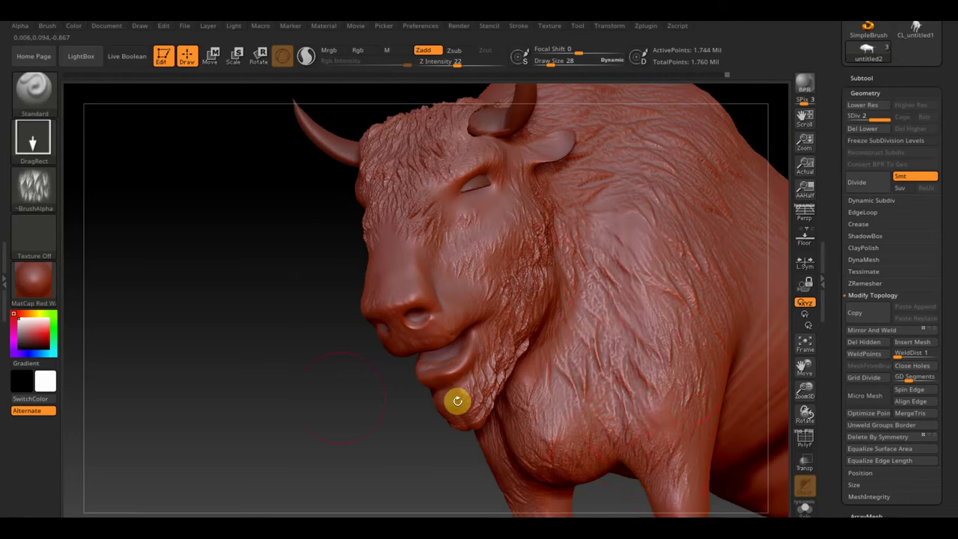
pyautogui.scroll(-3, 284, 412)
pyautogui.moveTo(285, 411)
pyautogui.mouseDown()
pyautogui.moveTo(398, 404)
pyautogui.moveTo(348, 427)
pyautogui.moveTo(449, 432)
pyautogui.moveTo(462, 412)
pyautogui.moveTo(199, 331)
pyautogui.mouseUp()
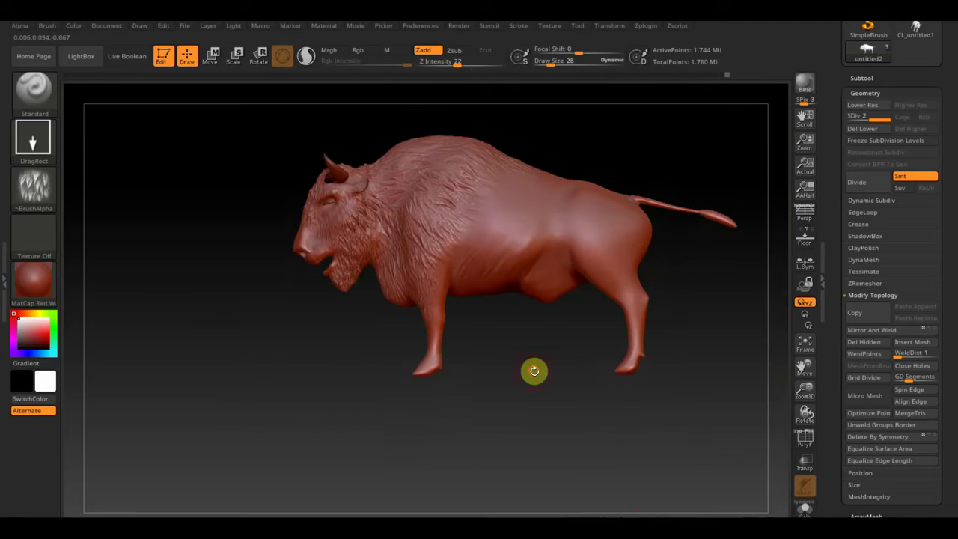
pyautogui.moveTo(532, 369)
pyautogui.mouseDown()
pyautogui.moveTo(560, 427)
pyautogui.moveTo(532, 381)
pyautogui.moveTo(526, 406)
pyautogui.moveTo(561, 460)
pyautogui.moveTo(505, 376)
pyautogui.mouseUp()
pyautogui.moveTo(464, 325)
pyautogui.mouseDown()
pyautogui.moveTo(454, 259)
pyautogui.moveTo(471, 219)
pyautogui.mouseUp()
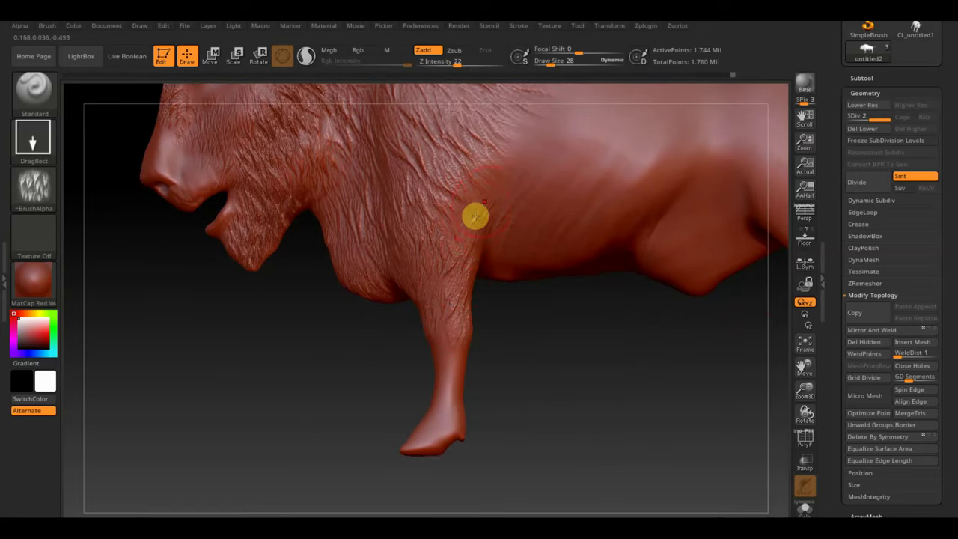
pyautogui.moveTo(514, 124); pyautogui.dragTo(503, 193)
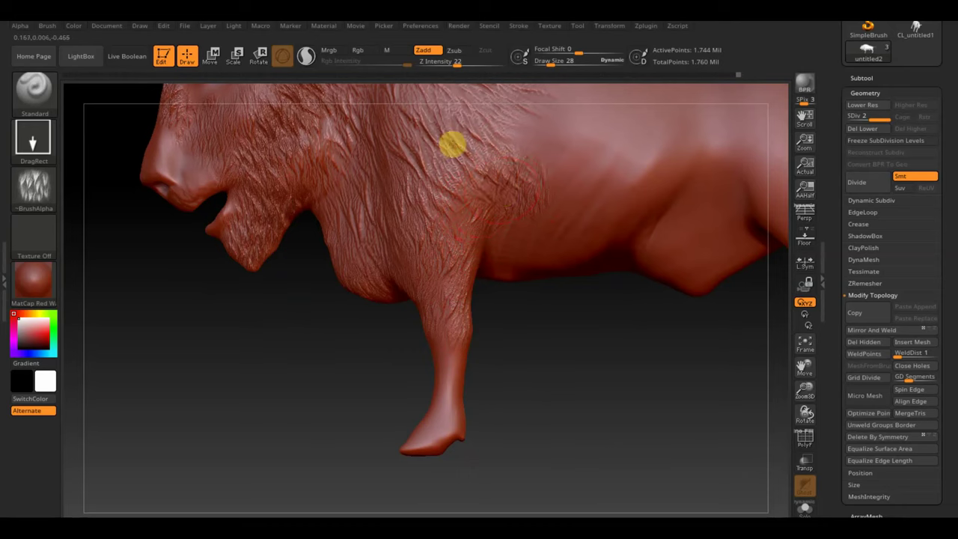
pyautogui.moveTo(528, 148); pyautogui.dragTo(528, 176)
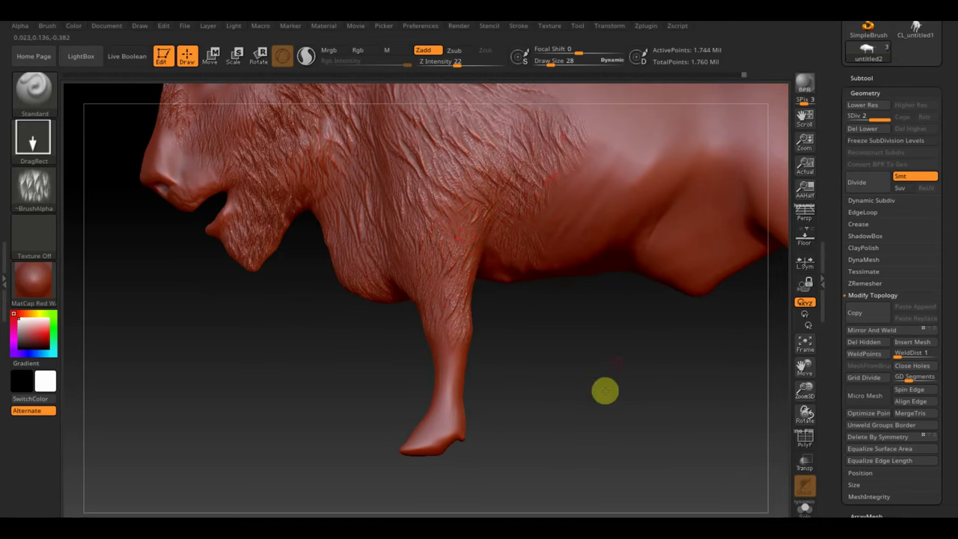
pyautogui.moveTo(605, 387)
pyautogui.mouseDown()
pyautogui.moveTo(556, 479)
pyautogui.moveTo(529, 422)
pyautogui.mouseUp()
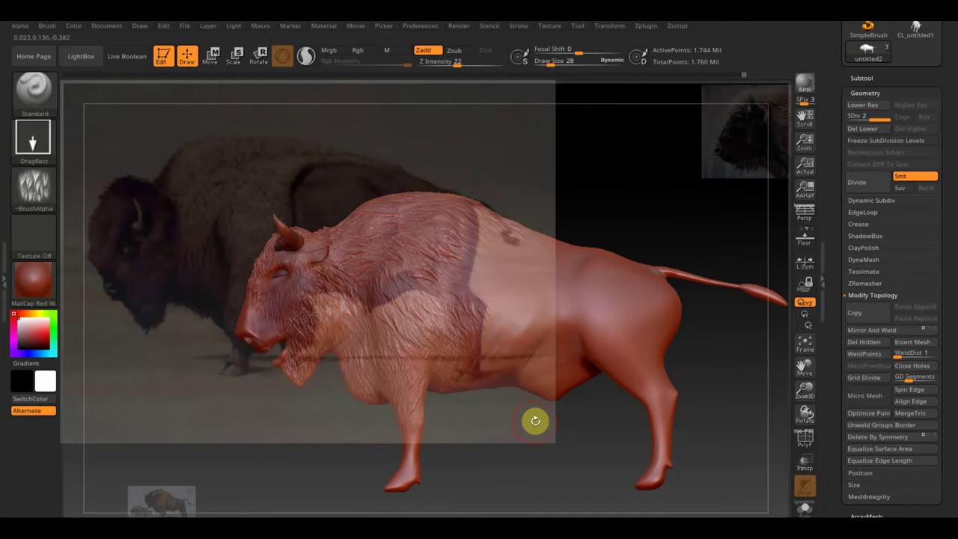
pyautogui.press('shift')
pyautogui.hotkey('shift', 'z')
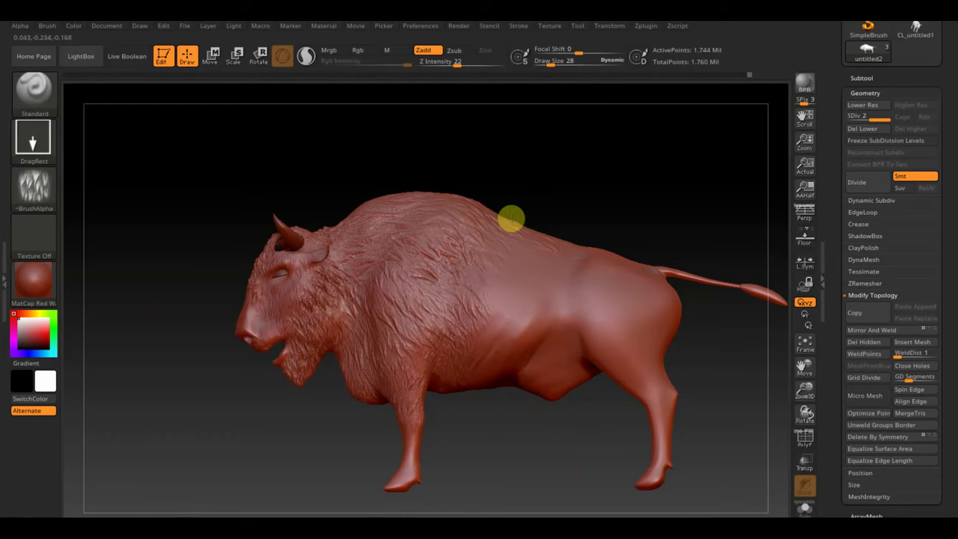
pyautogui.moveTo(628, 194); pyautogui.dragTo(604, 260)
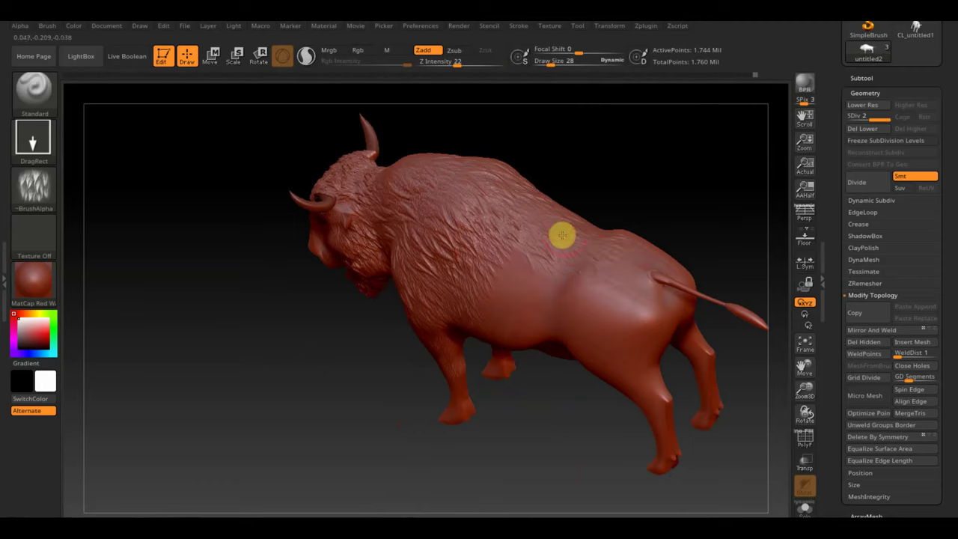
pyautogui.moveTo(649, 230)
pyautogui.keyDown('shift'); pyautogui.mouseDown()
pyautogui.moveTo(694, 211)
pyautogui.moveTo(712, 158)
pyautogui.mouseUp(); pyautogui.keyUp('shift')
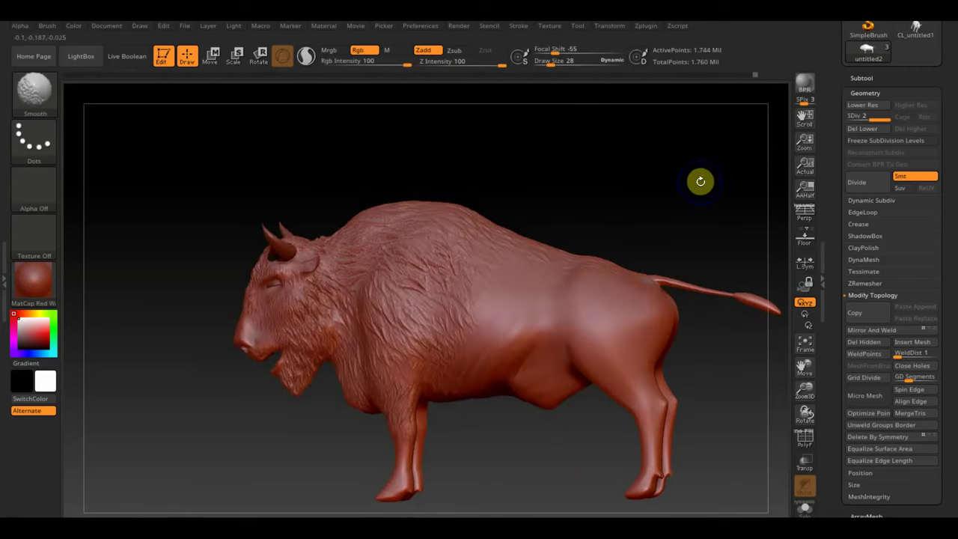
pyautogui.press('shift')
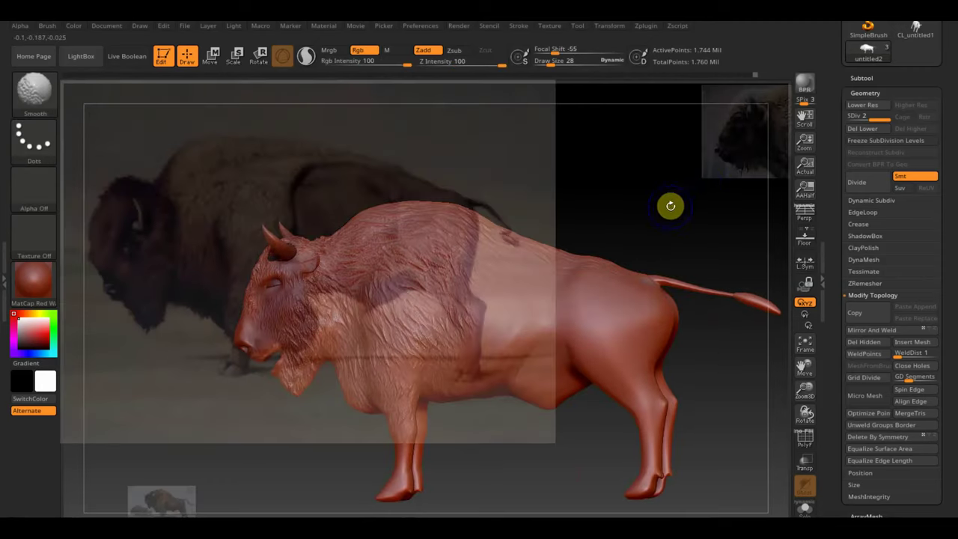
pyautogui.hotkey('shift', 'z')
pyautogui.moveTo(669, 205)
pyautogui.mouseDown()
pyautogui.moveTo(622, 220)
pyautogui.moveTo(698, 218)
pyautogui.mouseUp()
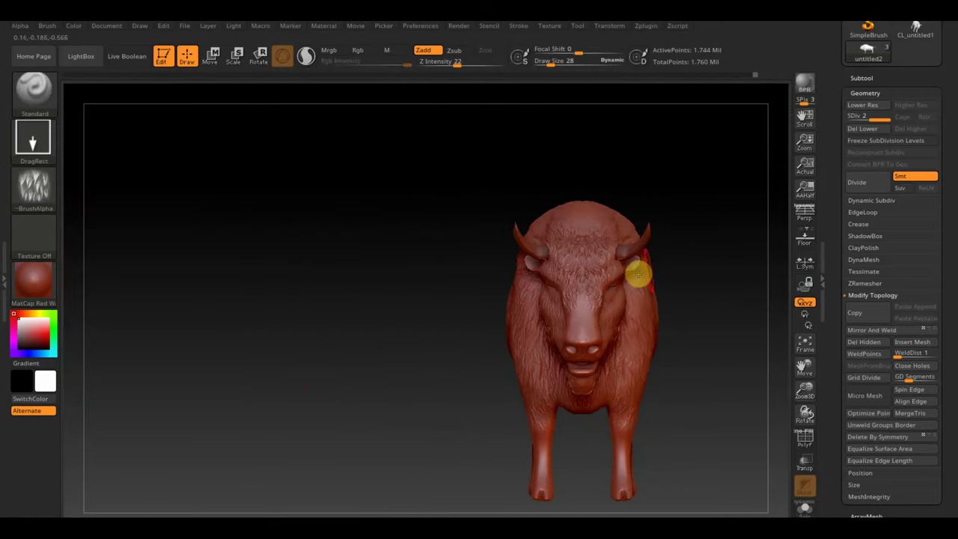
# Select the Move Topological brush at draw size 33 and show the Subtool list
pyautogui.click(33, 100)
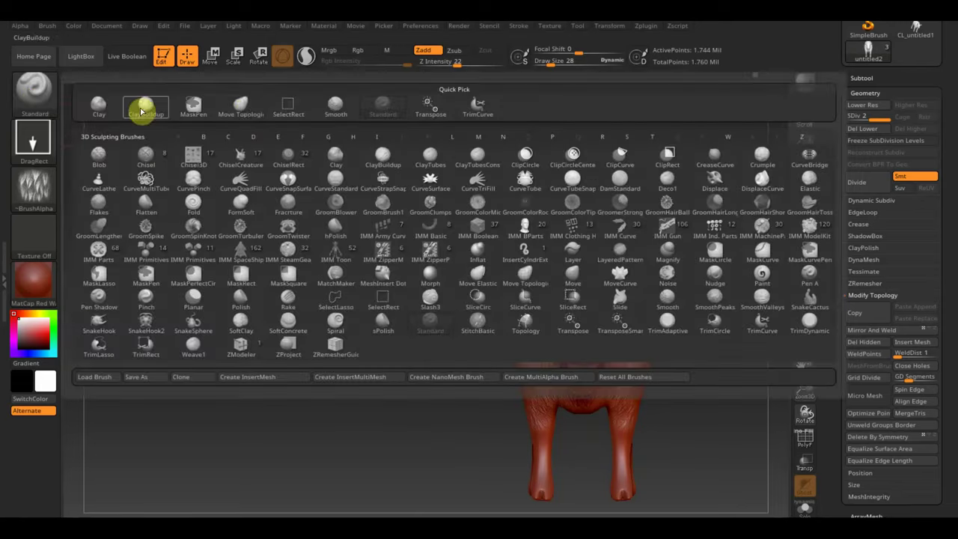
pyautogui.click(253, 103)
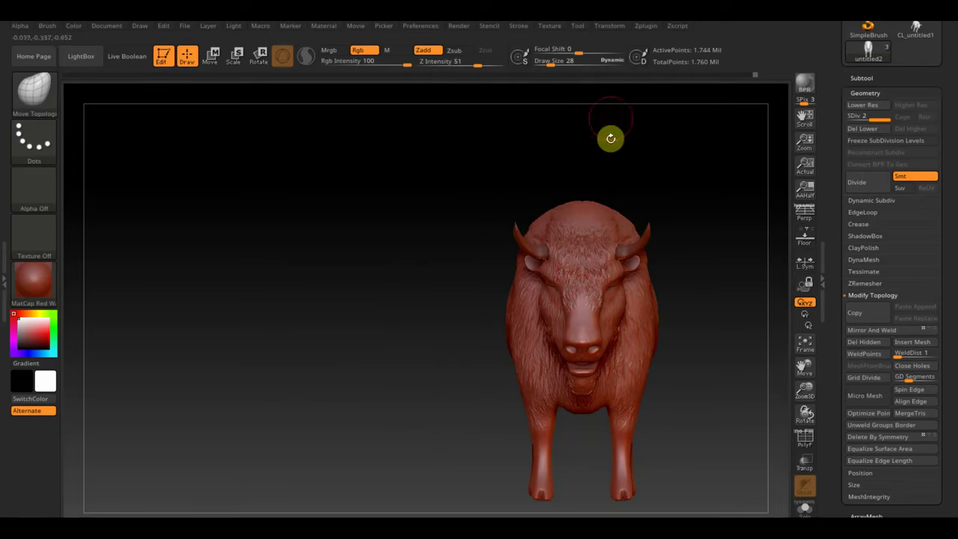
pyautogui.moveTo(552, 60); pyautogui.dragTo(560, 60)
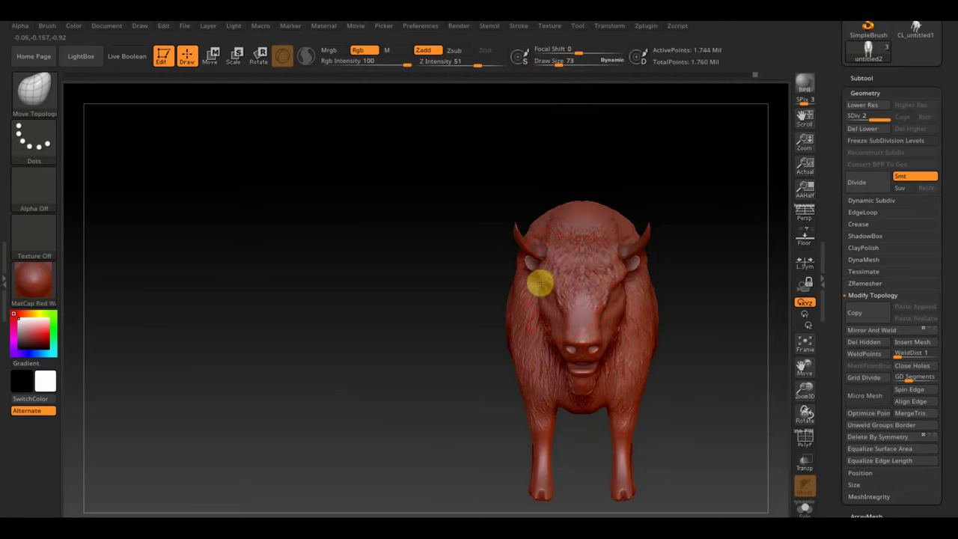
pyautogui.moveTo(494, 303)
pyautogui.mouseDown()
pyautogui.moveTo(332, 328)
pyautogui.moveTo(362, 310)
pyautogui.moveTo(391, 349)
pyautogui.moveTo(280, 314)
pyautogui.moveTo(380, 279)
pyautogui.mouseUp()
pyautogui.click(553, 63)
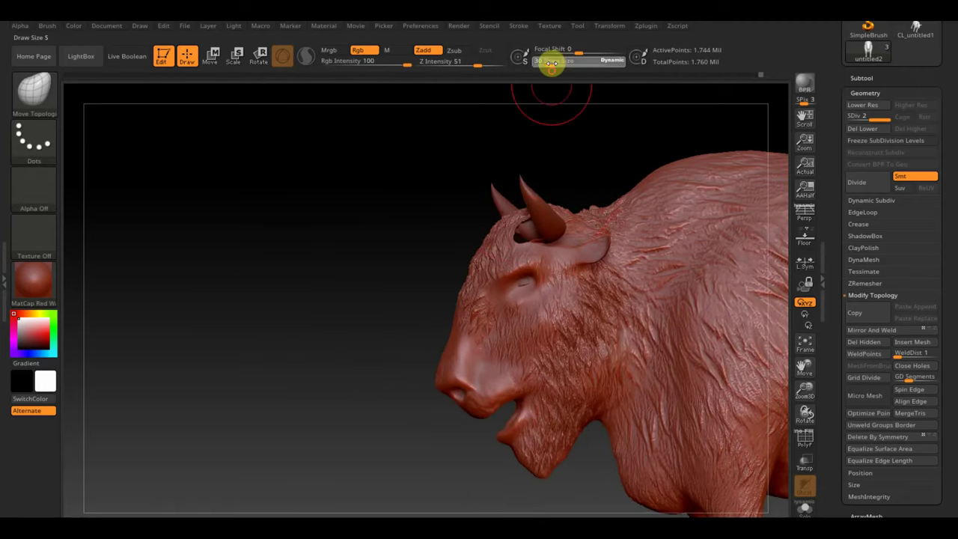
pyautogui.moveTo(550, 63); pyautogui.dragTo(549, 63)
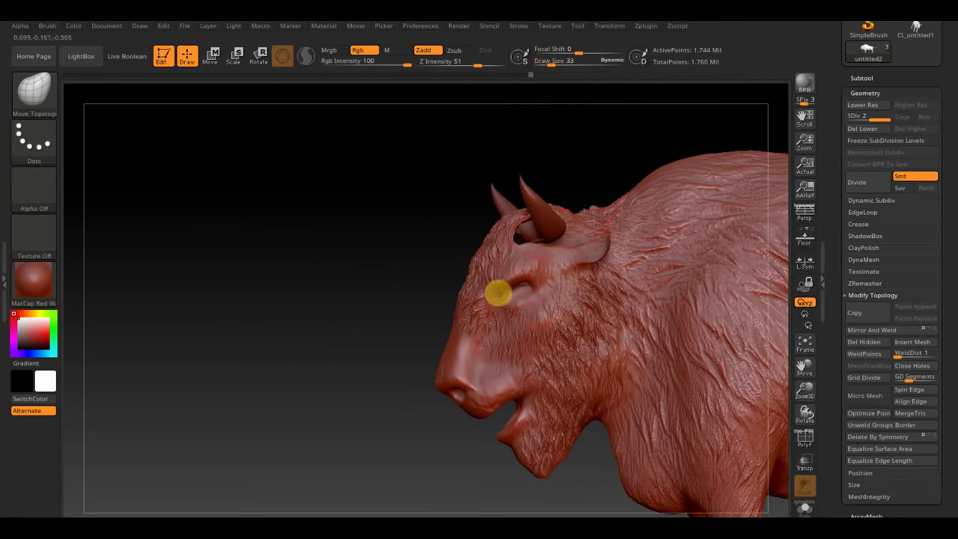
pyautogui.click(862, 79)
# Make PM3D_Sphere3D1 the active subtool and view the bison from the front
pyautogui.moveTo(883, 106)
pyautogui.click(864, 161)
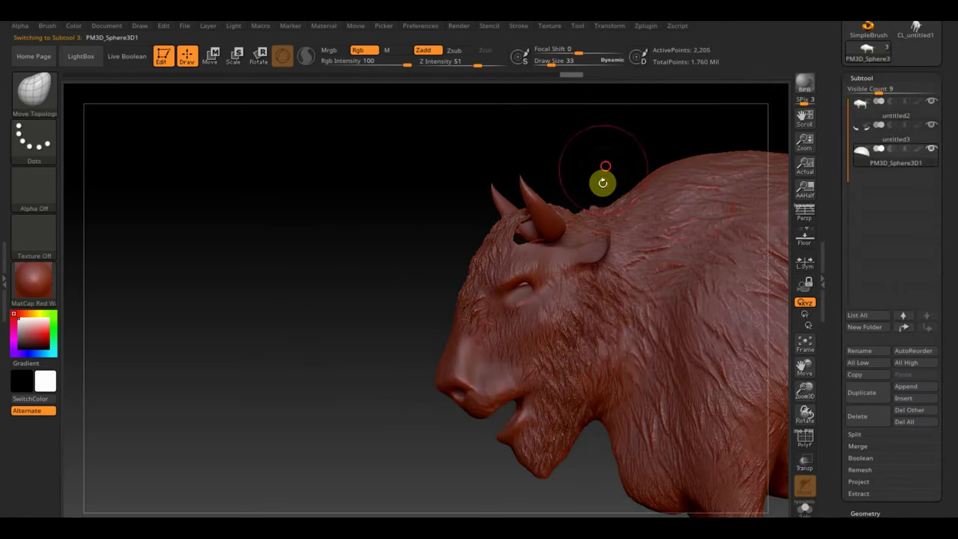
pyautogui.moveTo(603, 182)
pyautogui.mouseDown()
pyautogui.moveTo(658, 154)
pyautogui.moveTo(678, 190)
pyautogui.mouseUp()
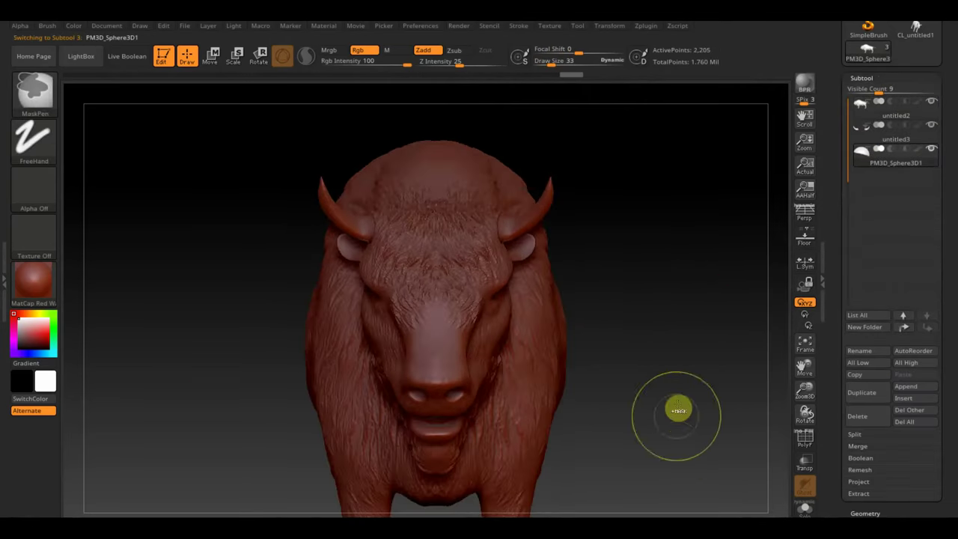
pyautogui.keyDown('ctrl'); pyautogui.moveTo(678, 406); pyautogui.dragTo(462, 219); pyautogui.keyUp('ctrl')
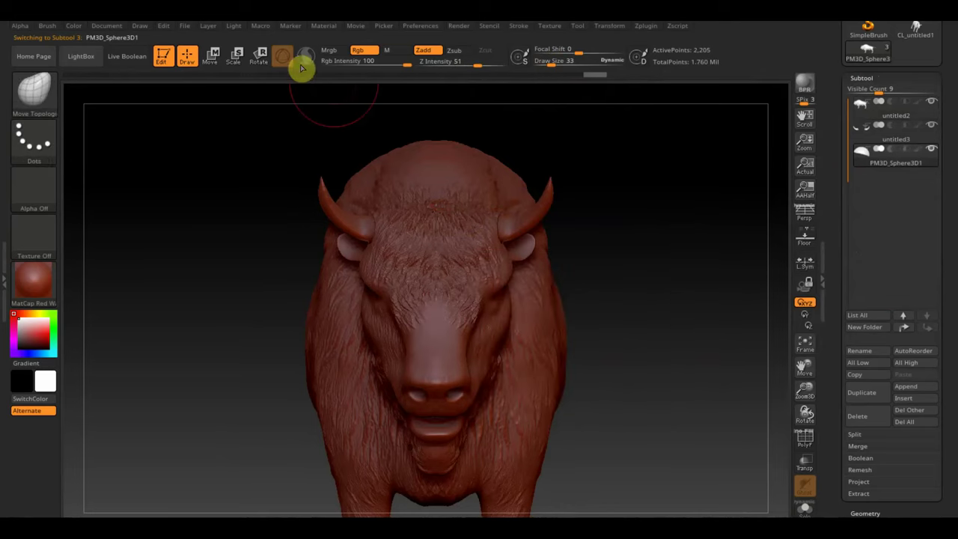
# In Move mode, nudge and tilt the eye sphere to fit its socket
pyautogui.click(214, 63)
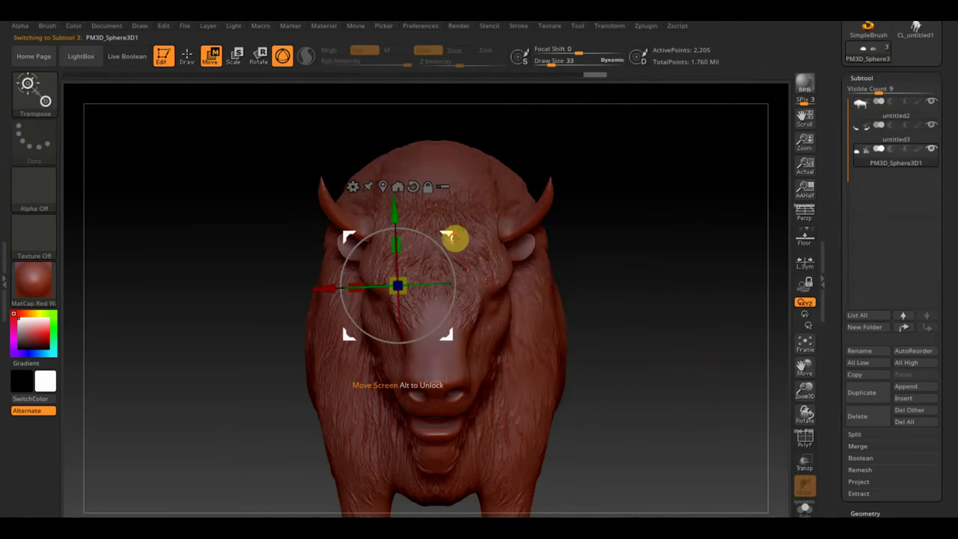
pyautogui.moveTo(455, 237); pyautogui.dragTo(438, 241)
pyautogui.moveTo(613, 292)
pyautogui.mouseDown()
pyautogui.moveTo(674, 277)
pyautogui.moveTo(648, 294)
pyautogui.mouseUp()
pyautogui.keyDown('alt'); pyautogui.moveTo(596, 256); pyautogui.dragTo(628, 326); pyautogui.keyUp('alt')
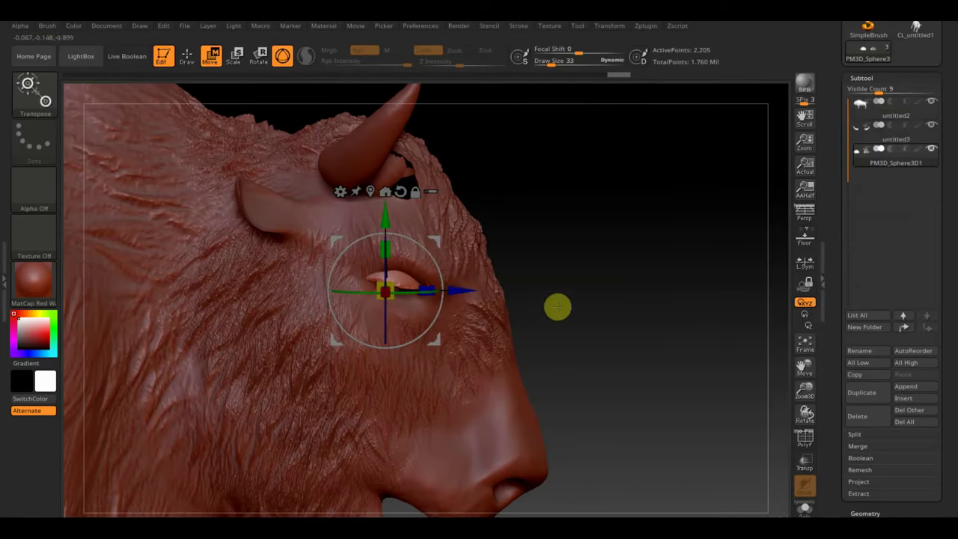
pyautogui.moveTo(450, 272)
pyautogui.mouseDown()
pyautogui.moveTo(442, 262)
pyautogui.moveTo(443, 274)
pyautogui.moveTo(452, 253)
pyautogui.mouseUp()
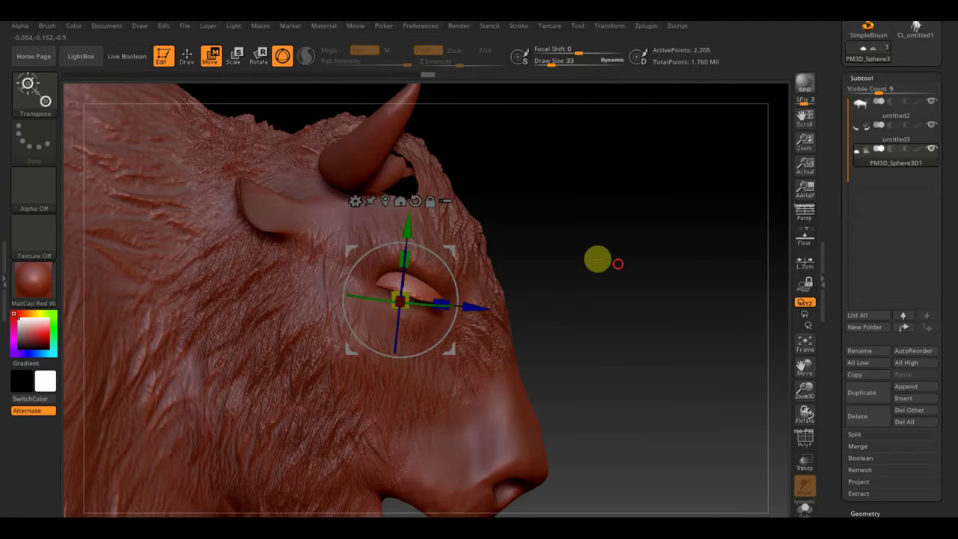
pyautogui.moveTo(598, 259)
pyautogui.mouseDown()
pyautogui.moveTo(576, 180)
pyautogui.moveTo(558, 199)
pyautogui.mouseUp()
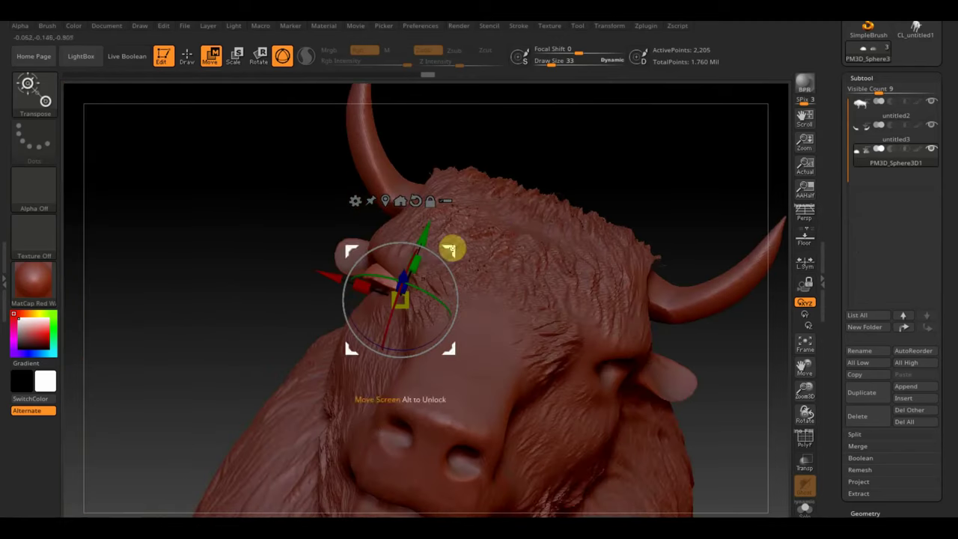
# Return to Draw mode and enlarge the brush to size 28
pyautogui.click(189, 84)
pyautogui.moveTo(193, 172)
pyautogui.mouseDown()
pyautogui.moveTo(199, 188)
pyautogui.moveTo(222, 192)
pyautogui.moveTo(232, 180)
pyautogui.moveTo(206, 240)
pyautogui.moveTo(298, 269)
pyautogui.mouseUp()
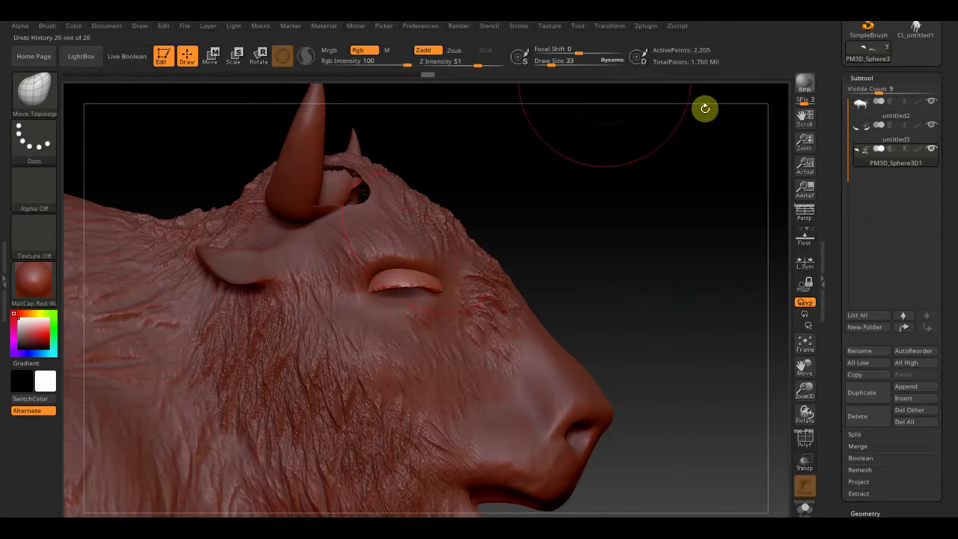
pyautogui.moveTo(545, 62); pyautogui.dragTo(550, 62)
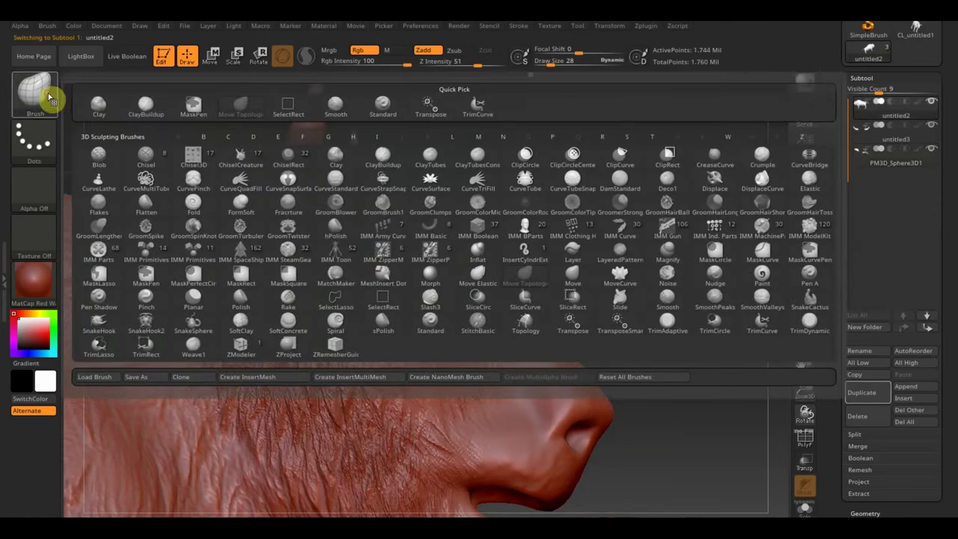
# Set up a Standard brush with Alpha Off, FreeHand stroke and draw size 8
pyautogui.click(37, 91)
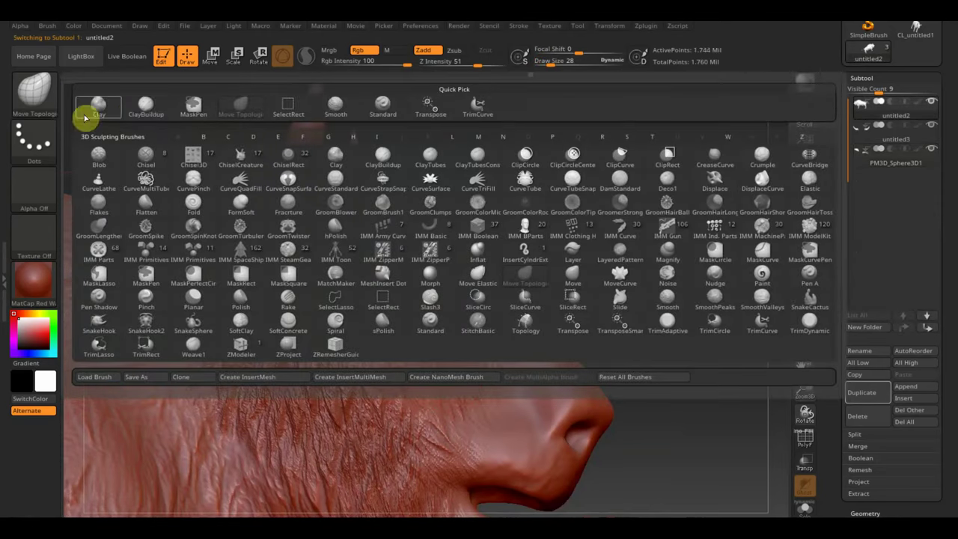
pyautogui.click(384, 105)
pyautogui.click(39, 191)
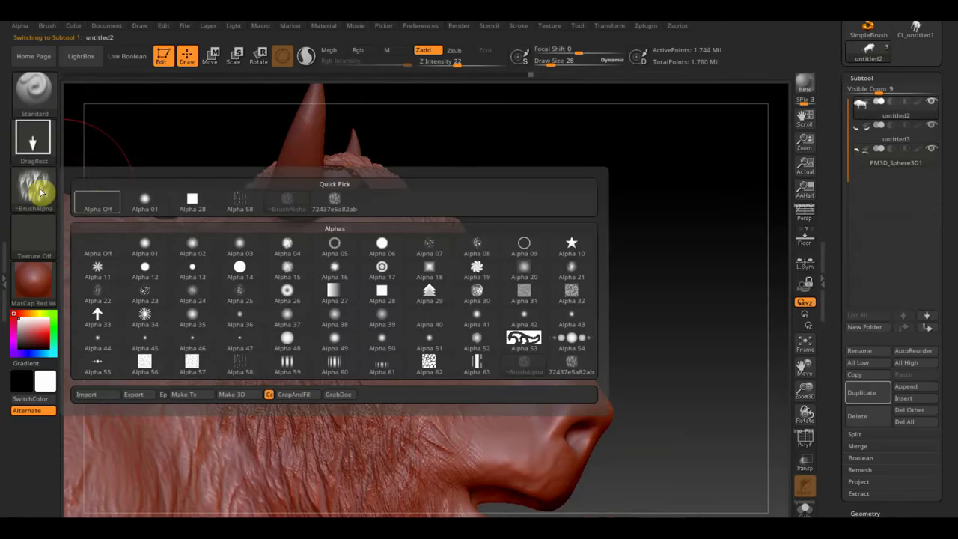
pyautogui.click(93, 204)
pyautogui.click(38, 142)
pyautogui.click(188, 156)
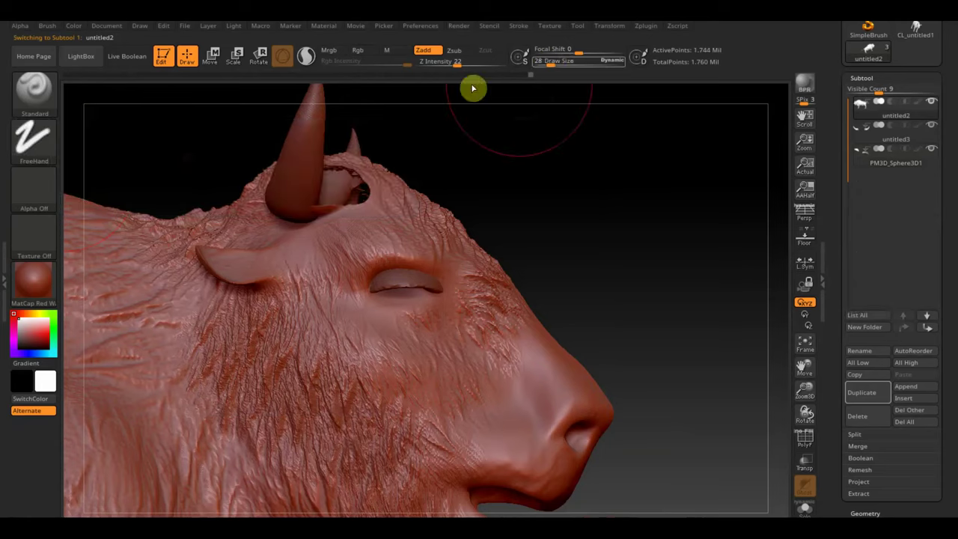
pyautogui.moveTo(552, 61); pyautogui.dragTo(543, 63)
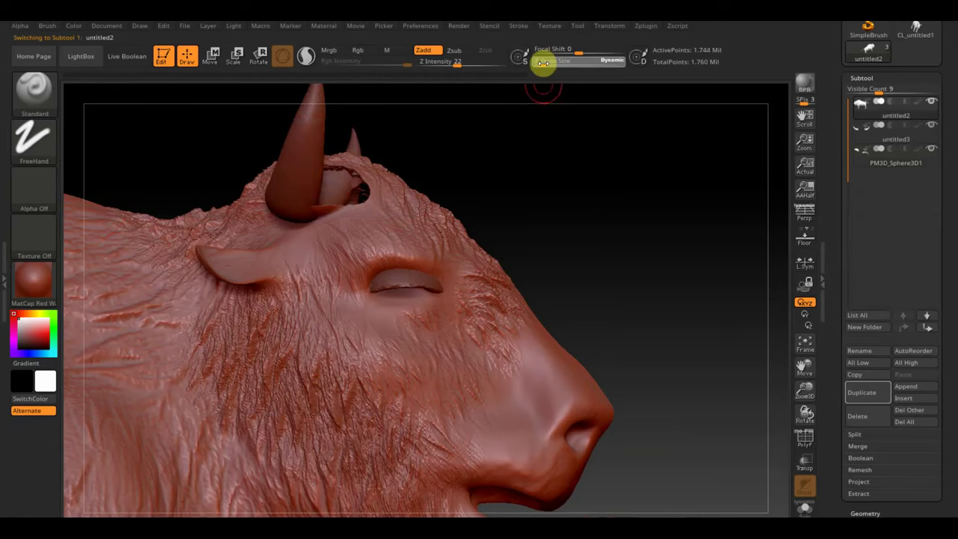
pyautogui.moveTo(581, 205); pyautogui.dragTo(563, 212)
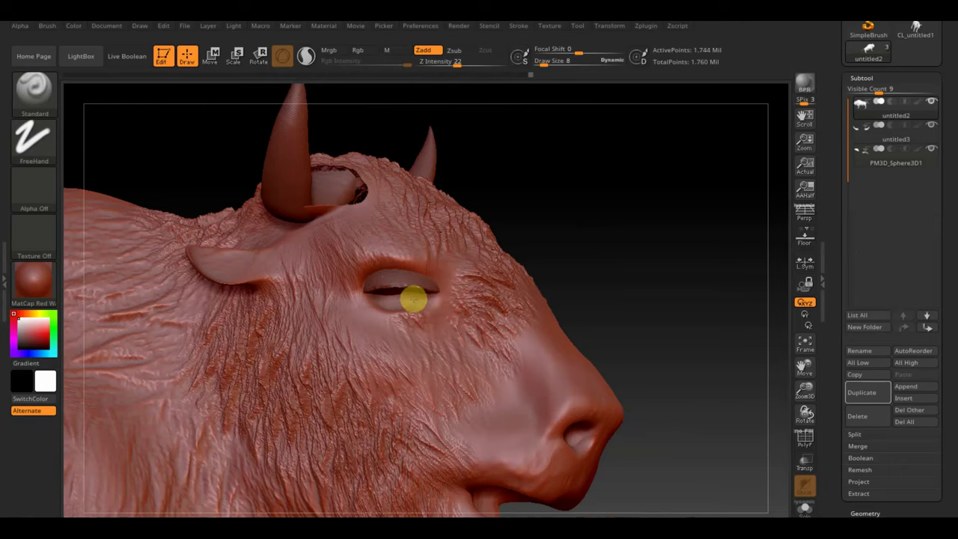
# Inspect the eye area and check lower and highest subdivision levels
pyautogui.moveTo(584, 249); pyautogui.dragTo(567, 220)
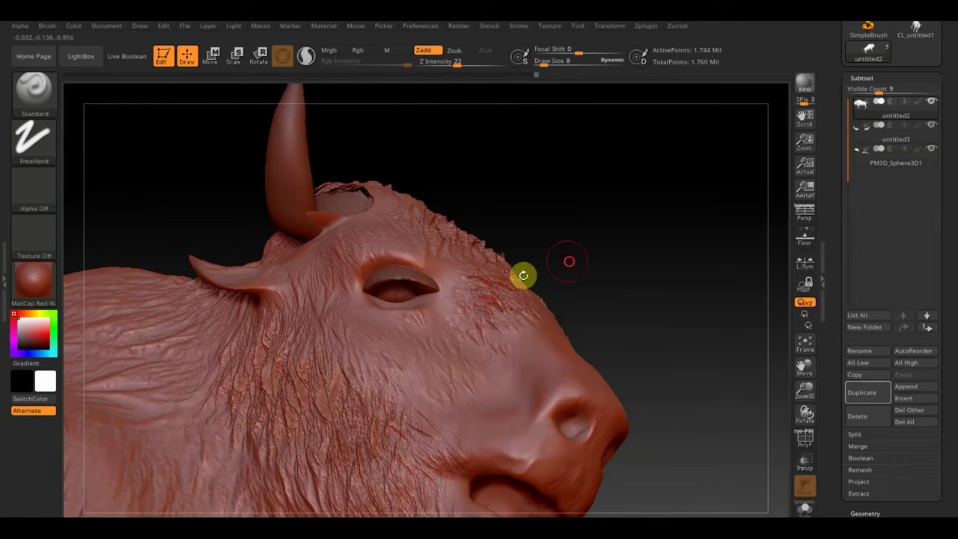
pyautogui.moveTo(523, 275)
pyautogui.mouseDown()
pyautogui.moveTo(623, 239)
pyautogui.moveTo(720, 310)
pyautogui.mouseUp()
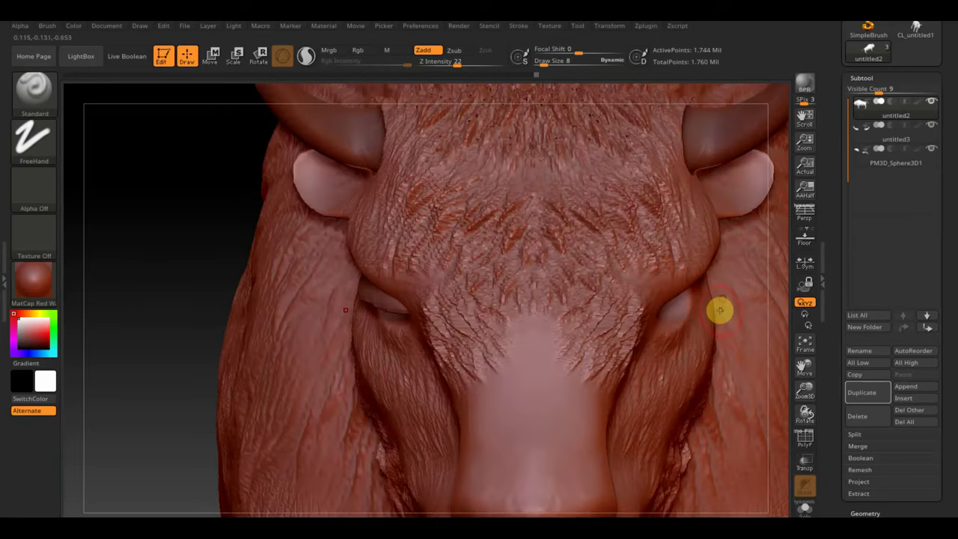
pyautogui.keyDown('alt'); pyautogui.moveTo(140, 294); pyautogui.dragTo(120, 167); pyautogui.keyUp('alt')
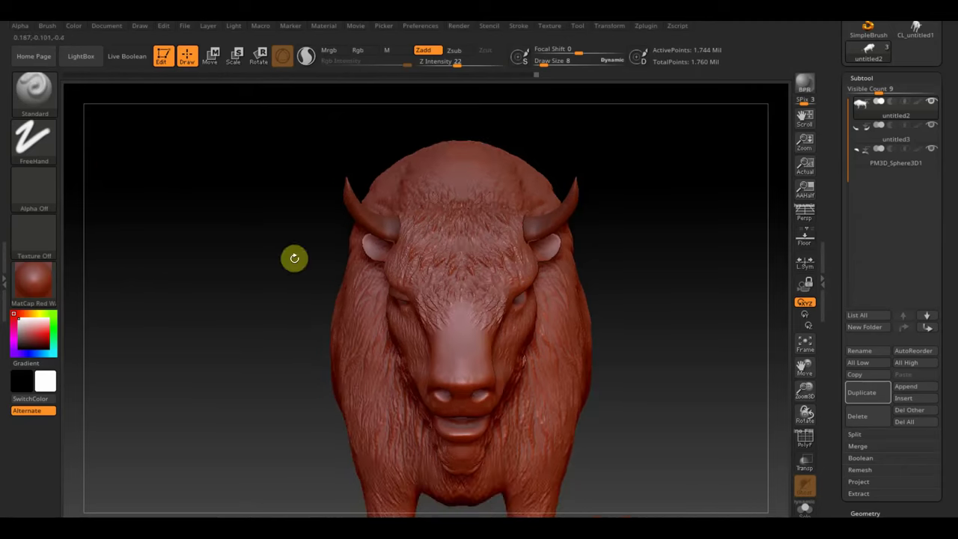
pyautogui.hotkey('shift', 'd')
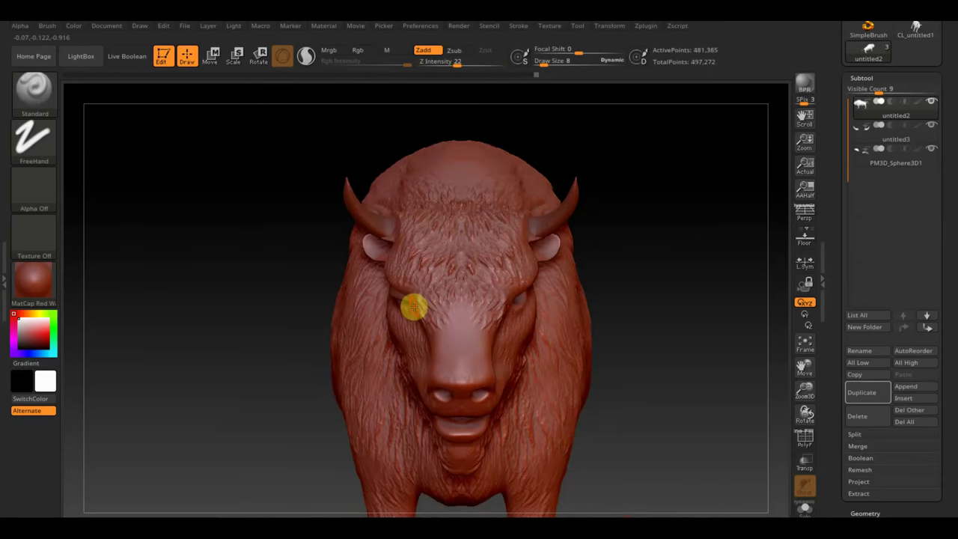
pyautogui.press('d')
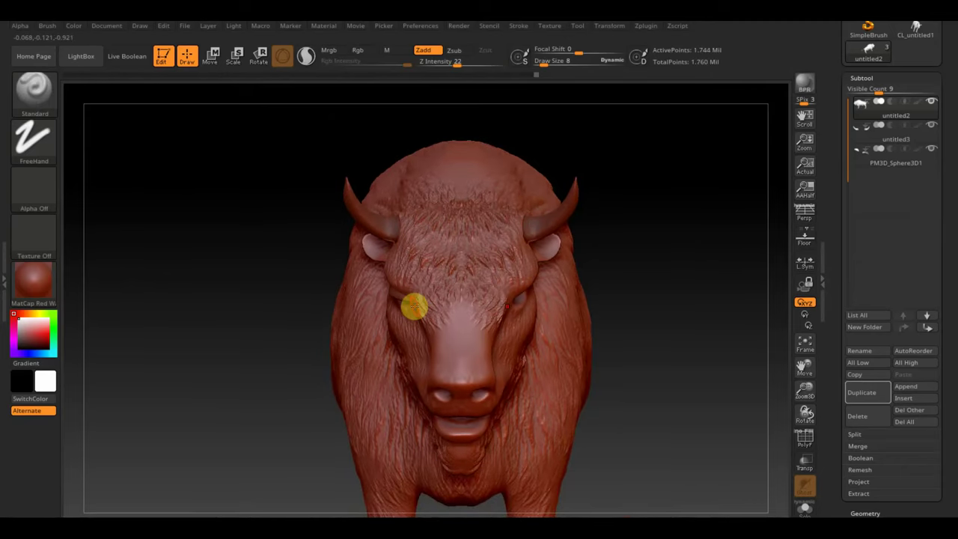
pyautogui.moveTo(300, 284); pyautogui.dragTo(284, 265)
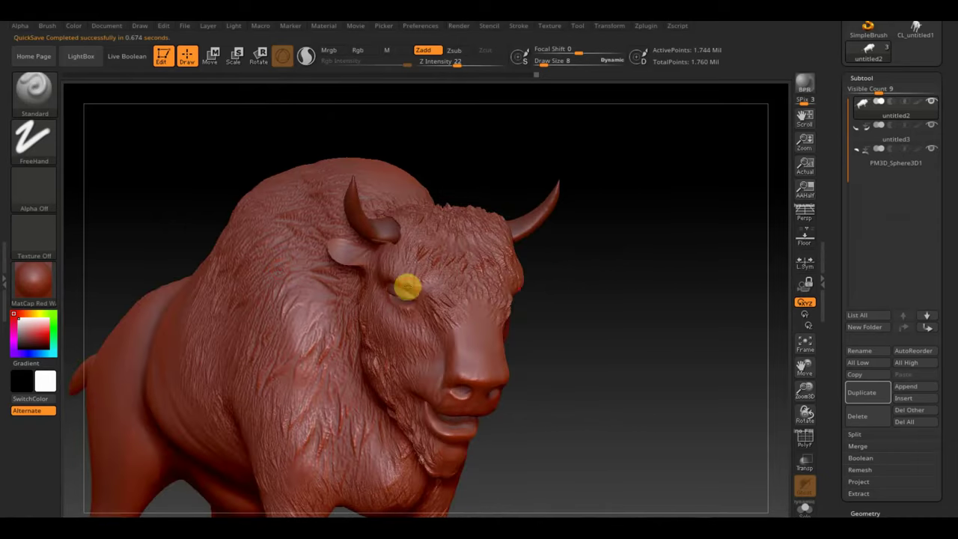
# Check the eye subtool's geometry settings, then reselect the bison body
pyautogui.keyDown('alt'); pyautogui.click(404, 295); pyautogui.keyUp('alt')
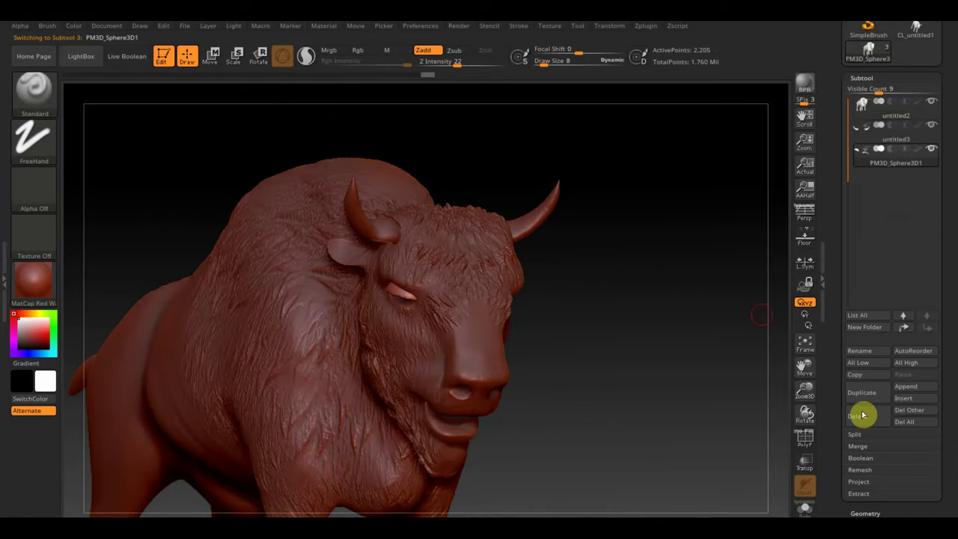
pyautogui.click(874, 512)
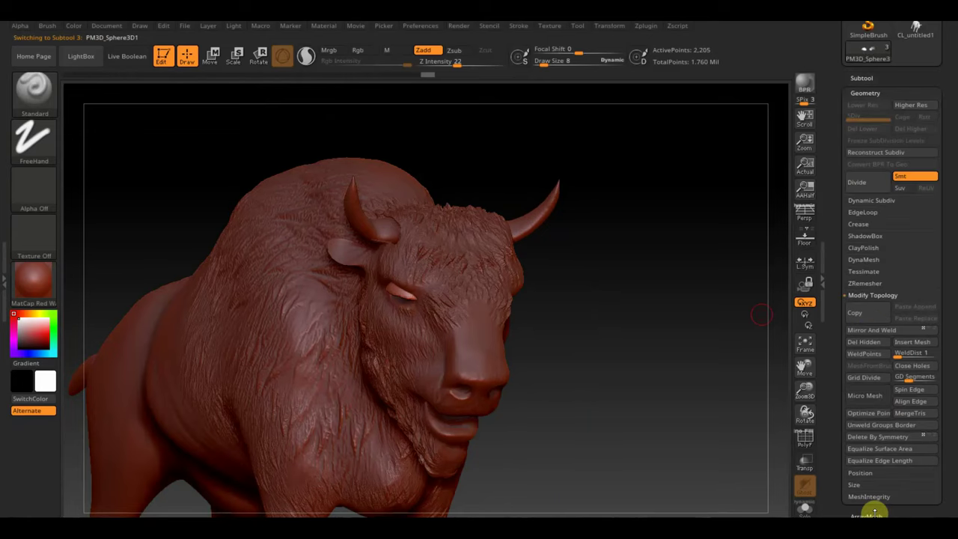
pyautogui.moveTo(632, 360)
pyautogui.mouseDown()
pyautogui.moveTo(611, 359)
pyautogui.moveTo(667, 366)
pyautogui.moveTo(656, 327)
pyautogui.moveTo(602, 319)
pyautogui.moveTo(682, 285)
pyautogui.mouseUp()
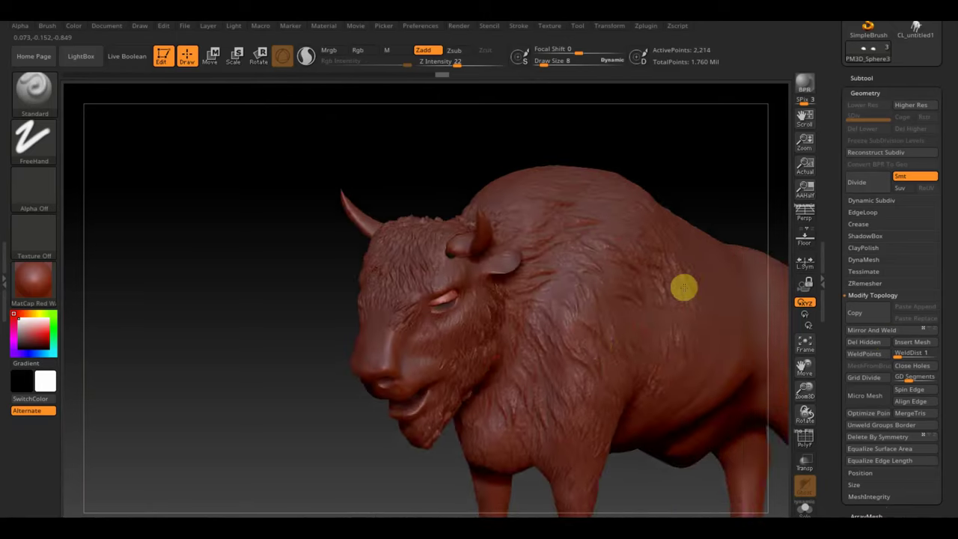
pyautogui.keyDown('alt'); pyautogui.click(459, 359); pyautogui.keyUp('alt')
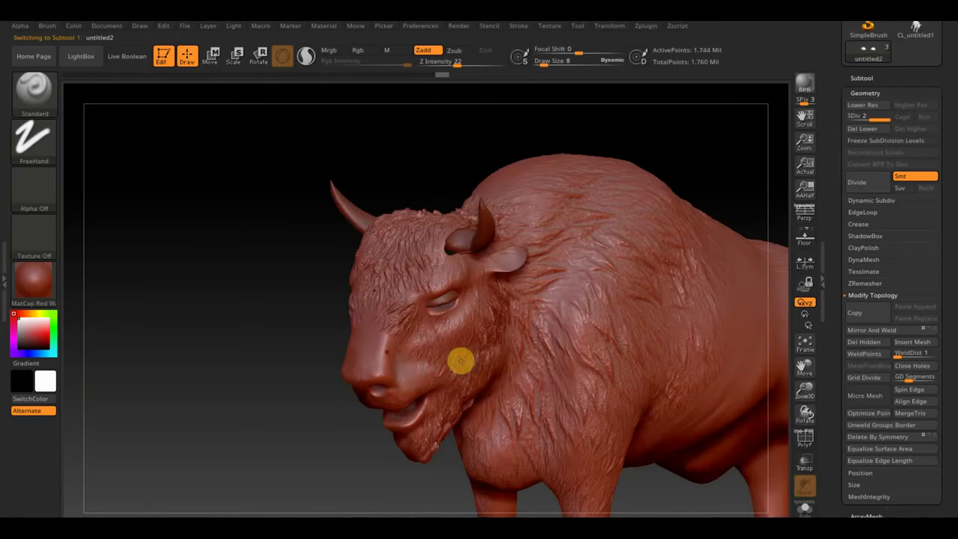
# Stamp fur-strand alpha detail onto the face and cheek with a DragRect stroke
pyautogui.click(37, 201)
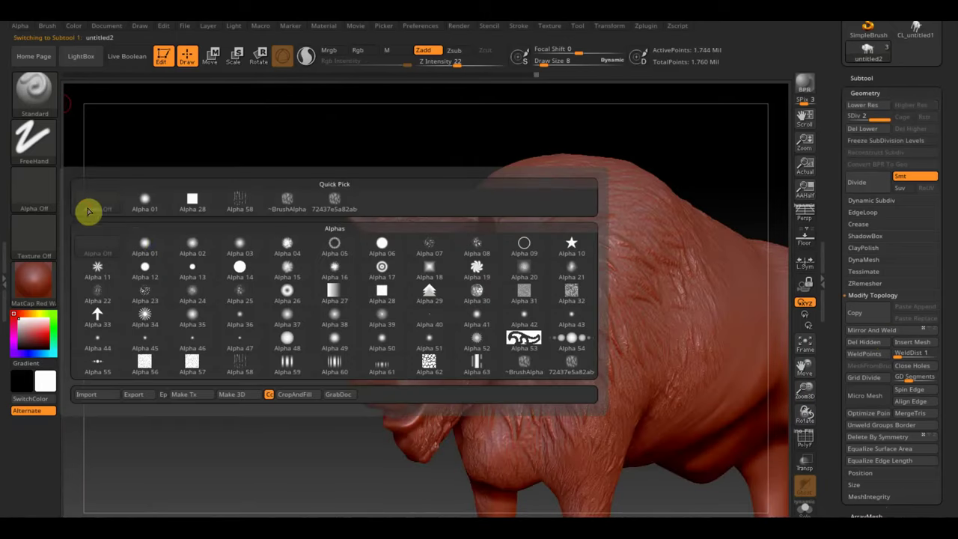
pyautogui.click(335, 199)
pyautogui.click(35, 155)
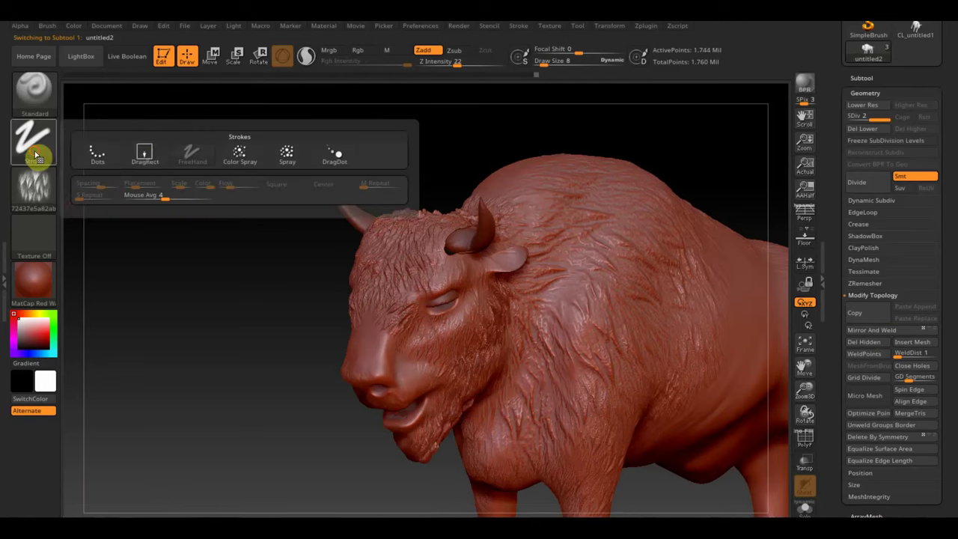
pyautogui.click(146, 156)
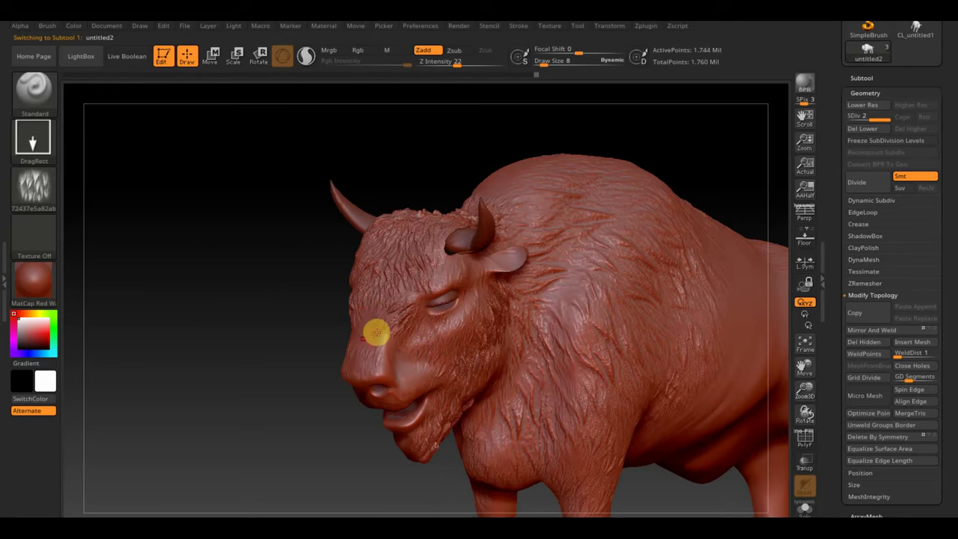
pyautogui.moveTo(372, 305); pyautogui.dragTo(379, 324)
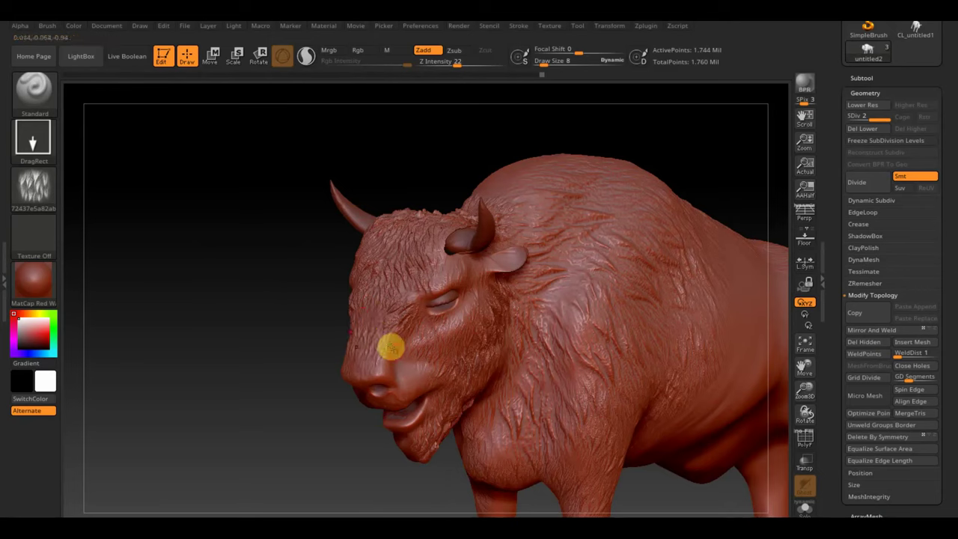
pyautogui.moveTo(403, 362); pyautogui.dragTo(416, 347)
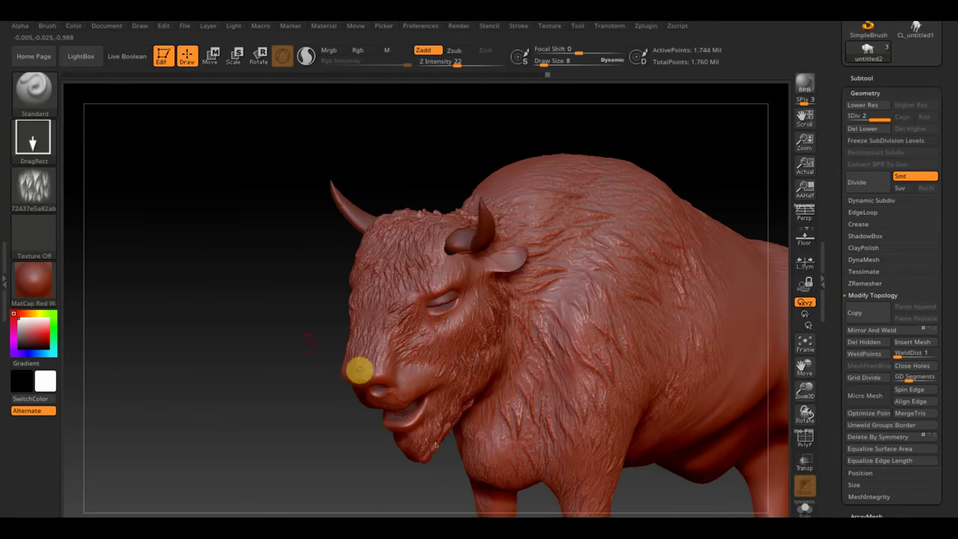
pyautogui.moveTo(357, 367)
pyautogui.mouseDown()
pyautogui.moveTo(276, 386)
pyautogui.moveTo(289, 391)
pyautogui.moveTo(327, 391)
pyautogui.moveTo(335, 370)
pyautogui.moveTo(323, 324)
pyautogui.moveTo(216, 312)
pyautogui.moveTo(277, 324)
pyautogui.mouseUp()
# Switch to a ClayBuildup brush, FreeHand stroke, Alpha Off, draw size 5
pyautogui.click(33, 88)
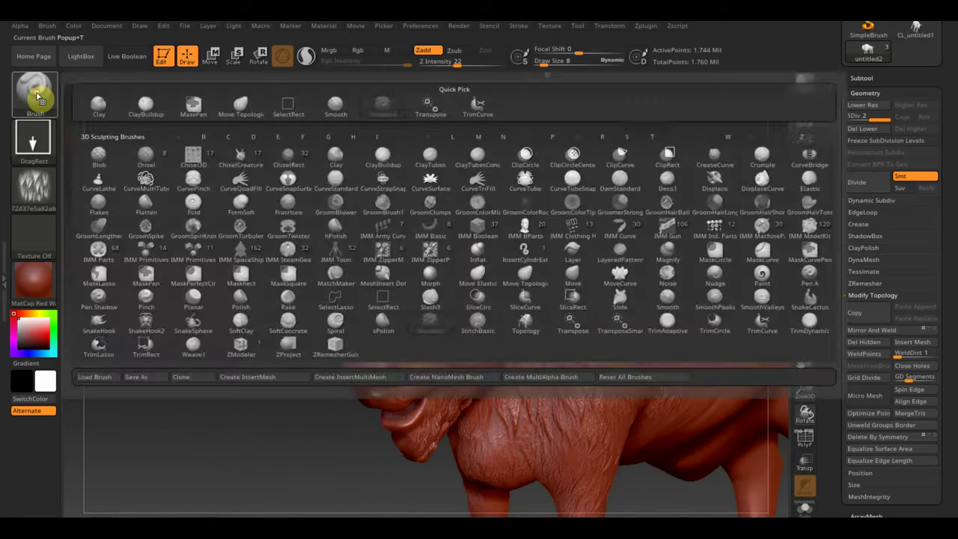
pyautogui.click(33, 138)
pyautogui.click(168, 150)
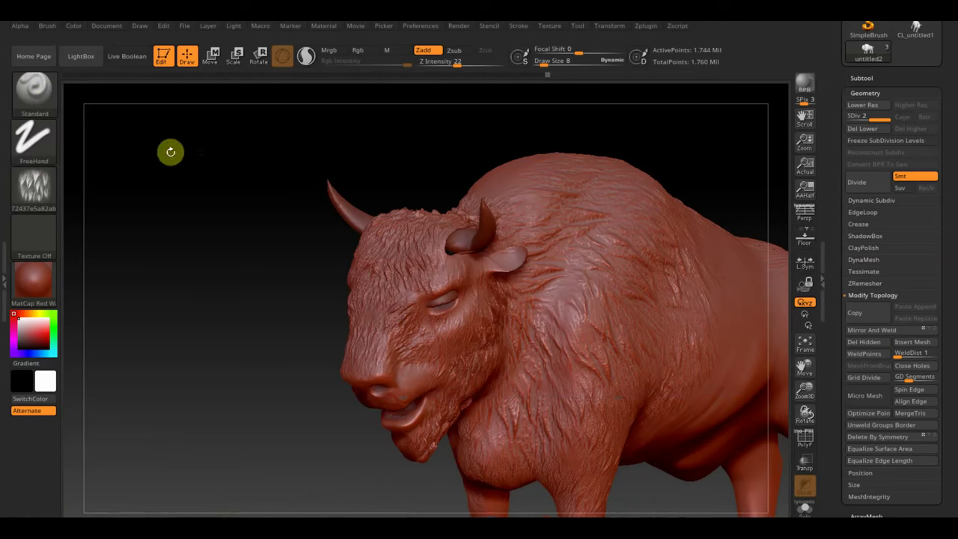
pyautogui.click(42, 187)
pyautogui.click(34, 187)
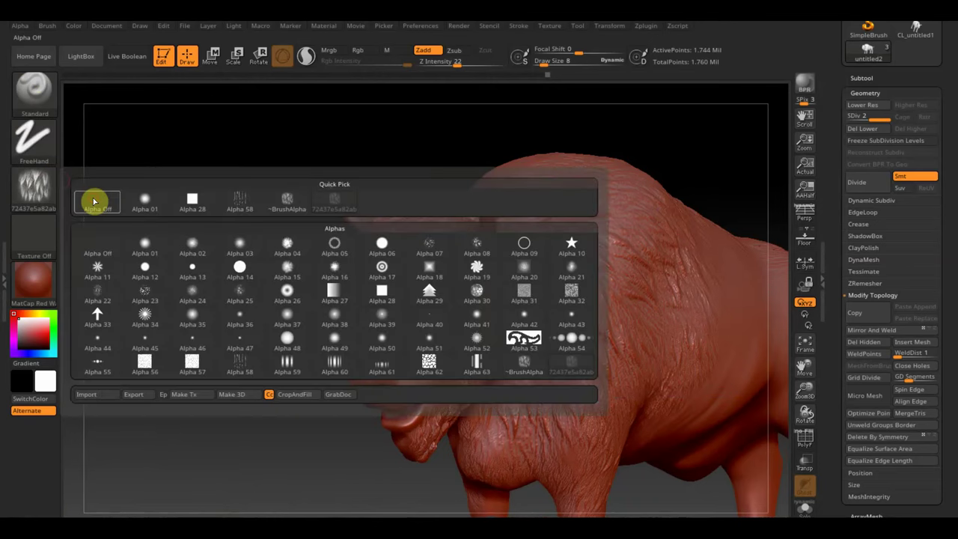
pyautogui.click(94, 199)
pyautogui.click(41, 99)
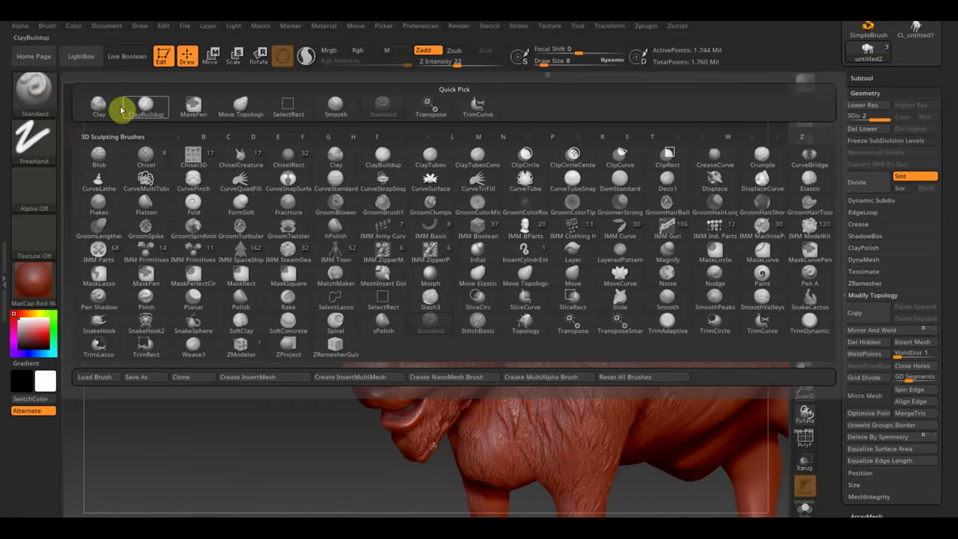
pyautogui.click(144, 107)
pyautogui.moveTo(557, 62); pyautogui.dragTo(551, 62)
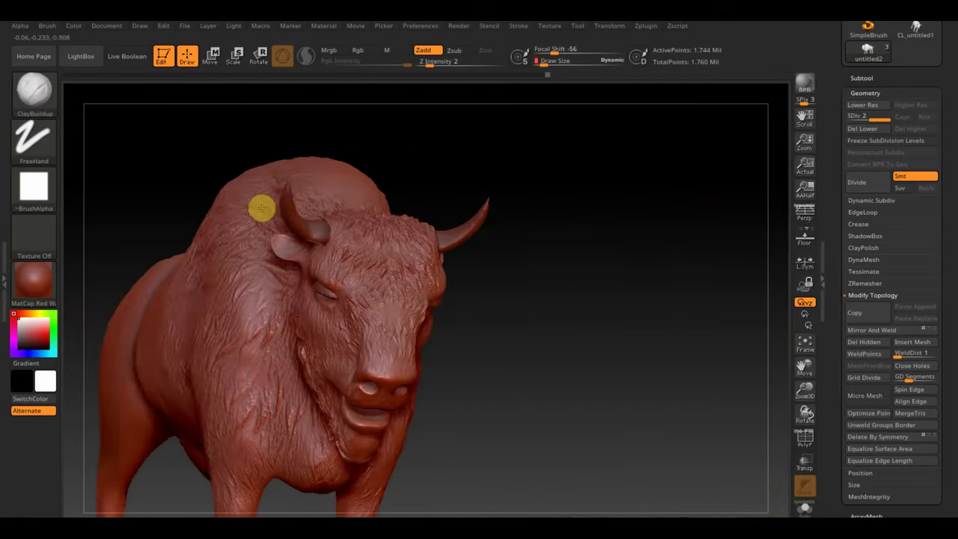
# Zoom in and rotate around the bison's head and horn
pyautogui.moveTo(233, 211); pyautogui.dragTo(262, 208)
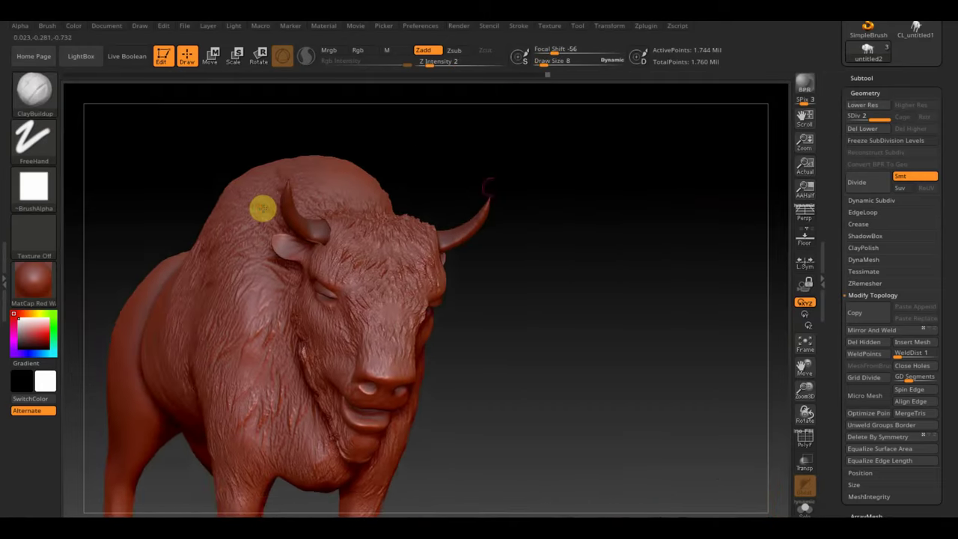
pyautogui.moveTo(561, 175)
pyautogui.keyDown('alt'); pyautogui.mouseDown()
pyautogui.moveTo(701, 320)
pyautogui.moveTo(726, 314)
pyautogui.mouseUp(); pyautogui.keyUp('alt')
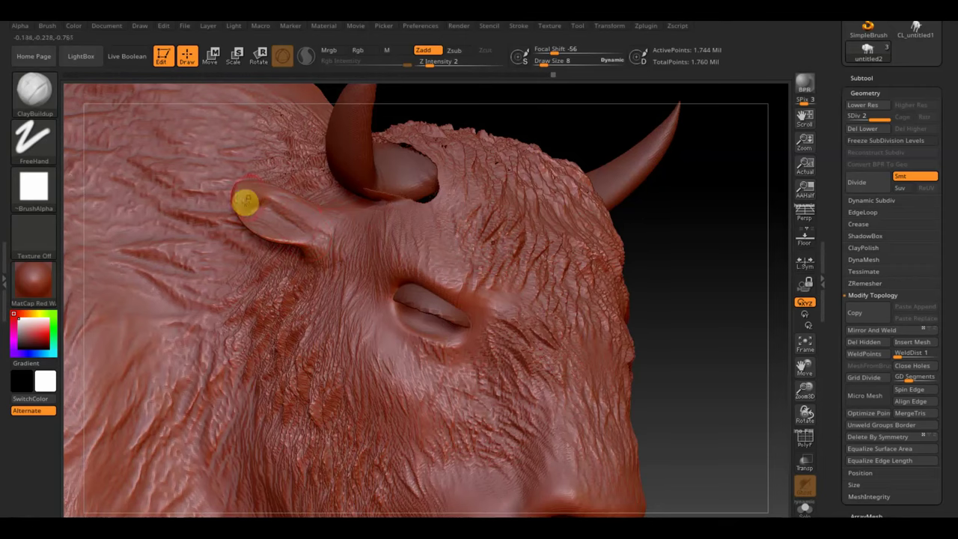
pyautogui.moveTo(622, 230)
pyautogui.mouseDown()
pyautogui.moveTo(686, 249)
pyautogui.moveTo(669, 269)
pyautogui.moveTo(628, 217)
pyautogui.moveTo(577, 243)
pyautogui.moveTo(577, 258)
pyautogui.mouseUp()
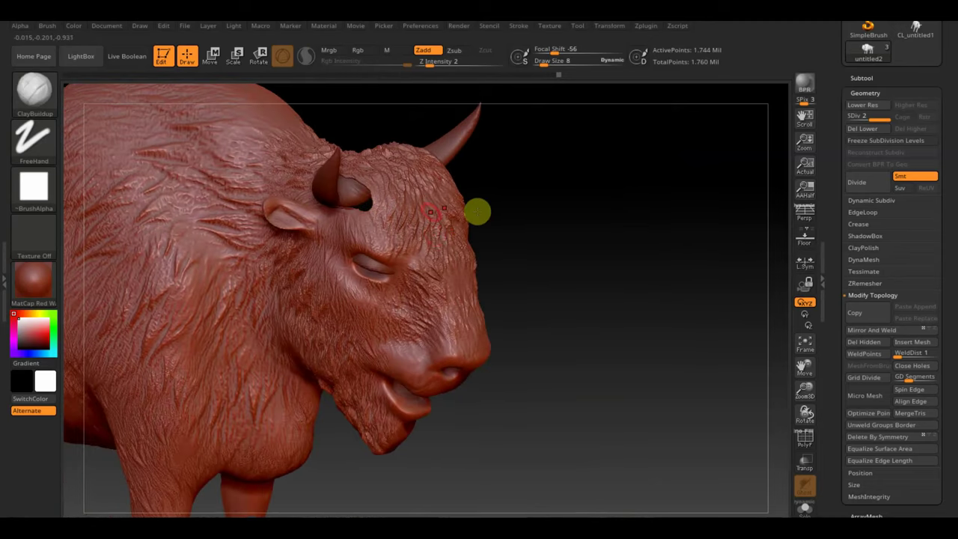
pyautogui.moveTo(560, 217)
pyautogui.mouseDown()
pyautogui.moveTo(536, 211)
pyautogui.moveTo(574, 203)
pyautogui.moveTo(642, 232)
pyautogui.moveTo(656, 257)
pyautogui.moveTo(633, 306)
pyautogui.moveTo(659, 323)
pyautogui.moveTo(613, 333)
pyautogui.moveTo(618, 398)
pyautogui.moveTo(607, 425)
pyautogui.moveTo(477, 408)
pyautogui.moveTo(464, 464)
pyautogui.moveTo(470, 441)
pyautogui.moveTo(686, 379)
pyautogui.moveTo(671, 365)
pyautogui.moveTo(680, 354)
pyautogui.mouseUp()
# Enlarge a side-view Spotlight bison photo across the canvas and turn the model to match
pyautogui.hotkey('shift', 'z')
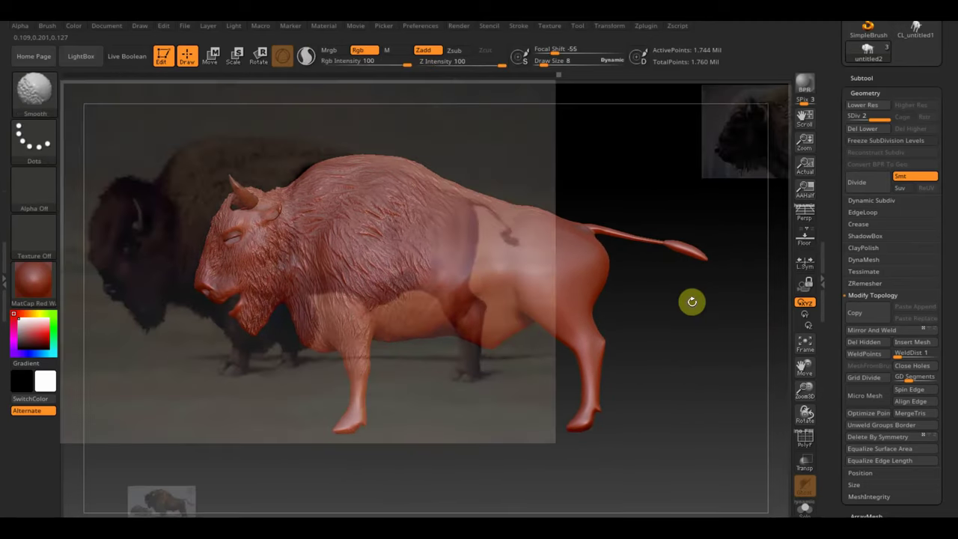
pyautogui.press('z')
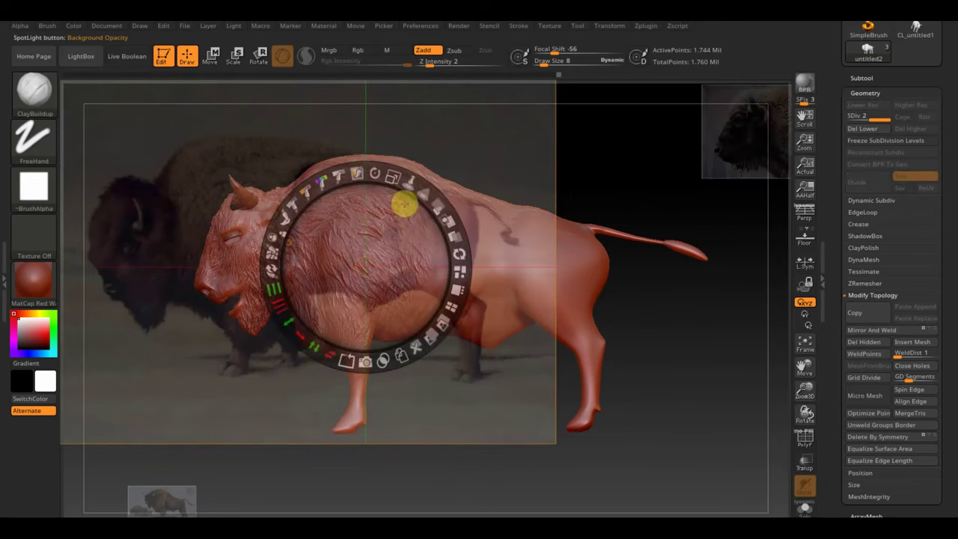
pyautogui.moveTo(387, 182)
pyautogui.mouseDown()
pyautogui.moveTo(316, 154)
pyautogui.moveTo(359, 214)
pyautogui.moveTo(193, 241)
pyautogui.moveTo(158, 117)
pyautogui.moveTo(162, 497)
pyautogui.mouseUp()
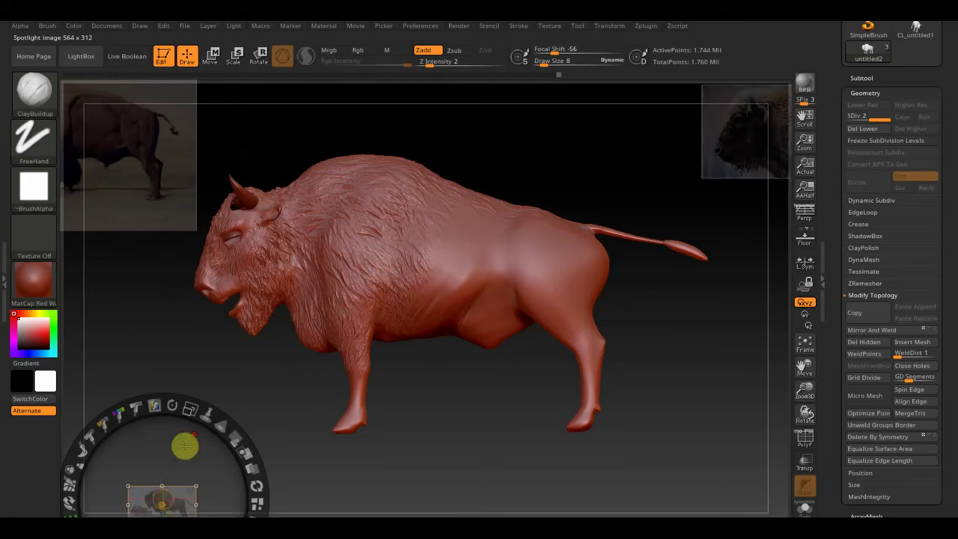
pyautogui.moveTo(185, 447); pyautogui.dragTo(216, 381)
pyautogui.moveTo(256, 274)
pyautogui.mouseDown()
pyautogui.moveTo(376, 484)
pyautogui.moveTo(281, 314)
pyautogui.mouseUp()
pyautogui.moveTo(252, 269)
pyautogui.mouseDown()
pyautogui.moveTo(316, 342)
pyautogui.moveTo(316, 392)
pyautogui.mouseUp()
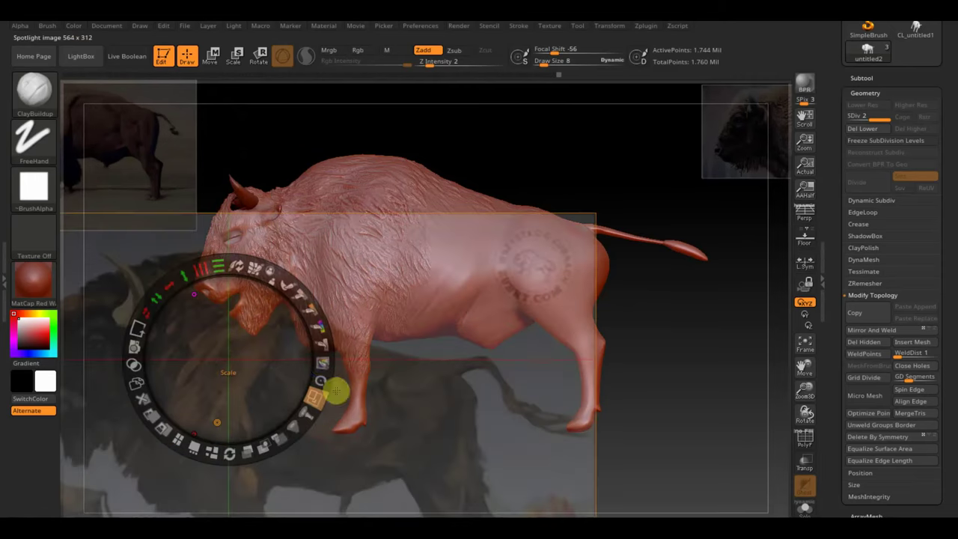
pyautogui.moveTo(244, 384)
pyautogui.mouseDown()
pyautogui.moveTo(392, 320)
pyautogui.moveTo(399, 267)
pyautogui.moveTo(383, 259)
pyautogui.mouseUp()
pyautogui.press('z')
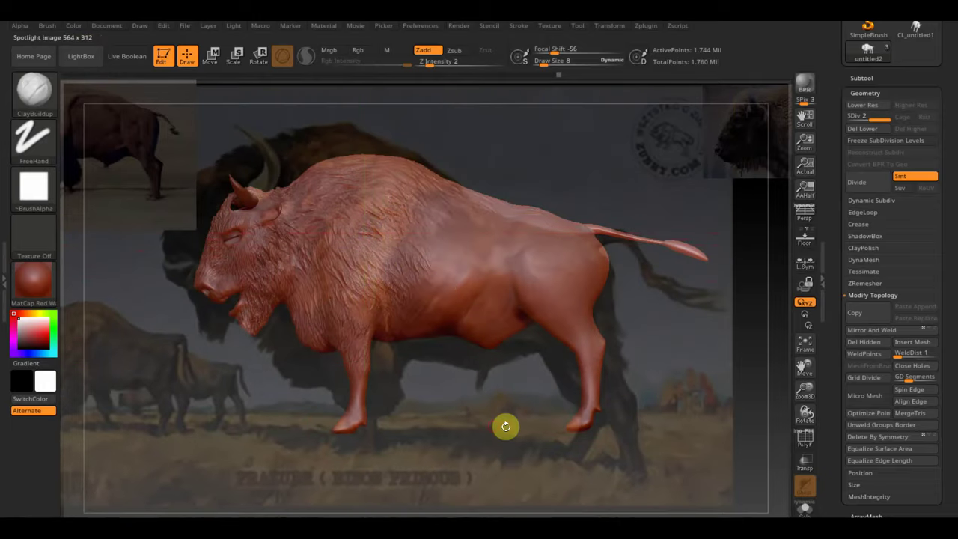
pyautogui.moveTo(489, 433)
pyautogui.mouseDown()
pyautogui.moveTo(444, 447)
pyautogui.moveTo(470, 447)
pyautogui.moveTo(449, 444)
pyautogui.mouseUp()
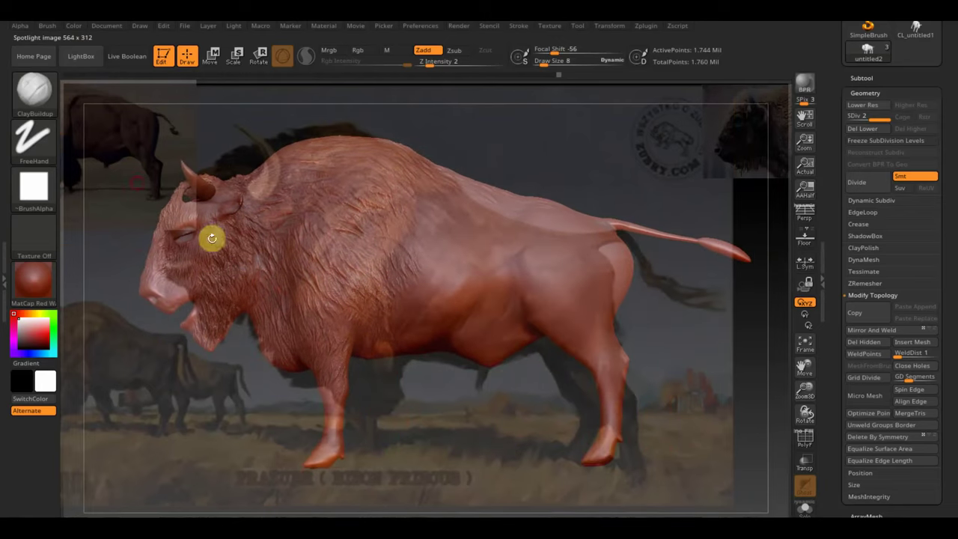
# Set the Standard brush to paint colour only, with Rgb on and Zadd off
pyautogui.click(22, 105)
pyautogui.click(387, 107)
pyautogui.click(357, 51)
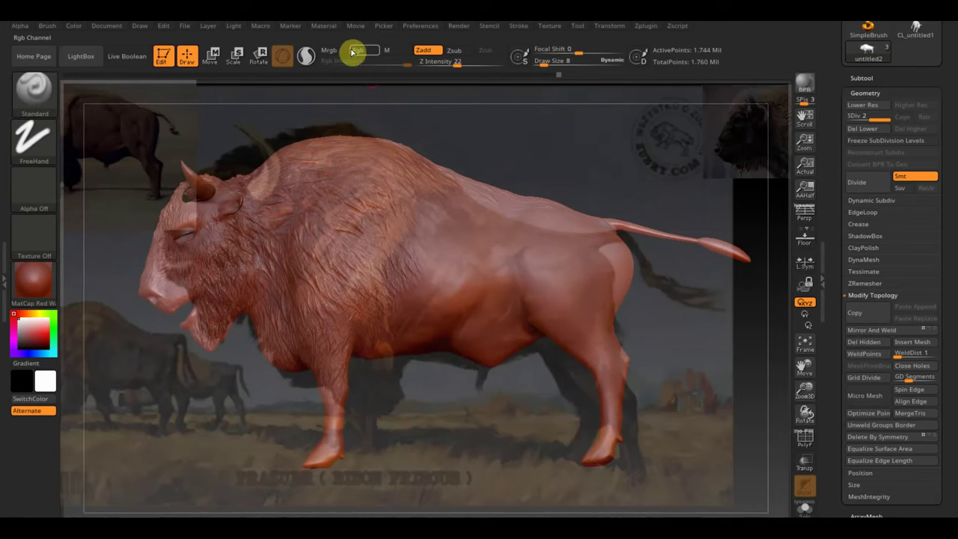
pyautogui.click(432, 53)
pyautogui.moveTo(544, 64); pyautogui.dragTo(536, 63)
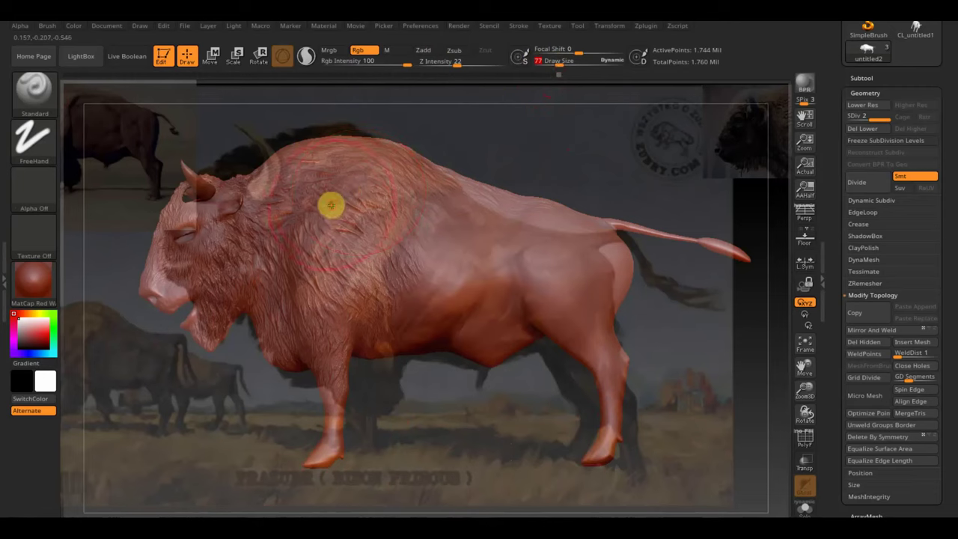
# Paint the photo's brown fur onto the shoulder, hump and front leg
pyautogui.moveTo(331, 205)
pyautogui.mouseDown()
pyautogui.moveTo(297, 205)
pyautogui.moveTo(381, 182)
pyautogui.moveTo(389, 165)
pyautogui.moveTo(341, 244)
pyautogui.moveTo(255, 259)
pyautogui.moveTo(295, 306)
pyautogui.moveTo(285, 324)
pyautogui.moveTo(234, 250)
pyautogui.moveTo(235, 207)
pyautogui.moveTo(434, 209)
pyautogui.moveTo(479, 227)
pyautogui.moveTo(327, 281)
pyautogui.moveTo(412, 357)
pyautogui.mouseUp()
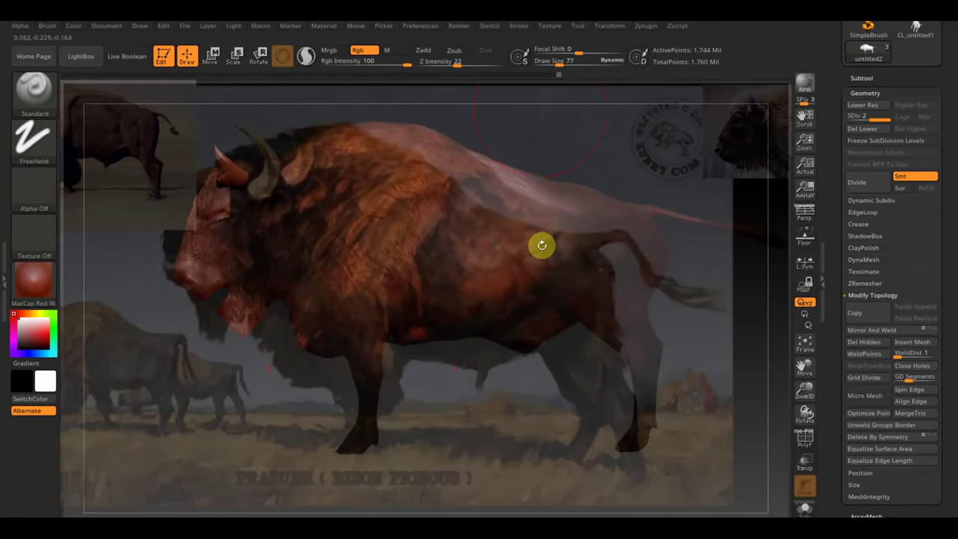
pyautogui.moveTo(557, 65); pyautogui.dragTo(550, 65)
pyautogui.moveTo(365, 372); pyautogui.dragTo(363, 431)
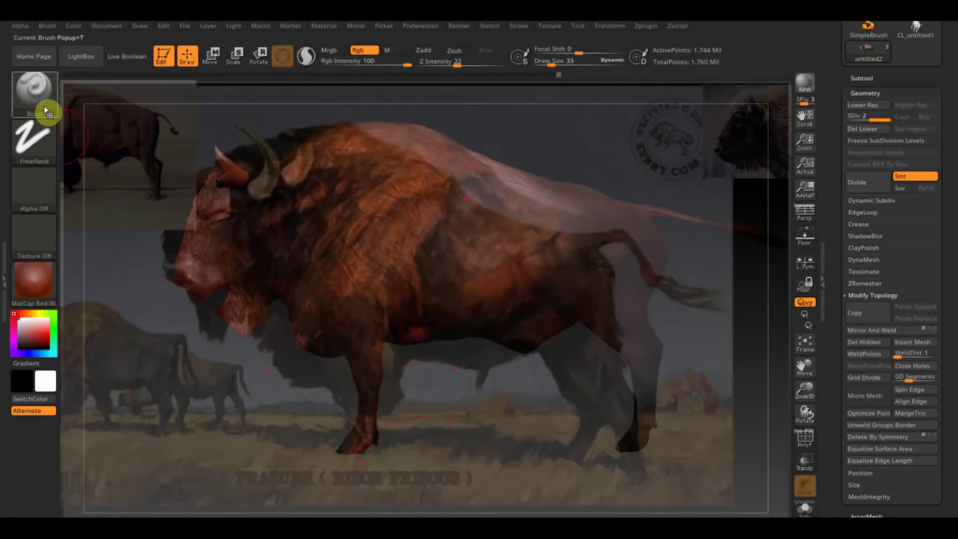
# Hide the reference photo and select Move Topological at draw size 54
pyautogui.hotkey('shift', 'z')
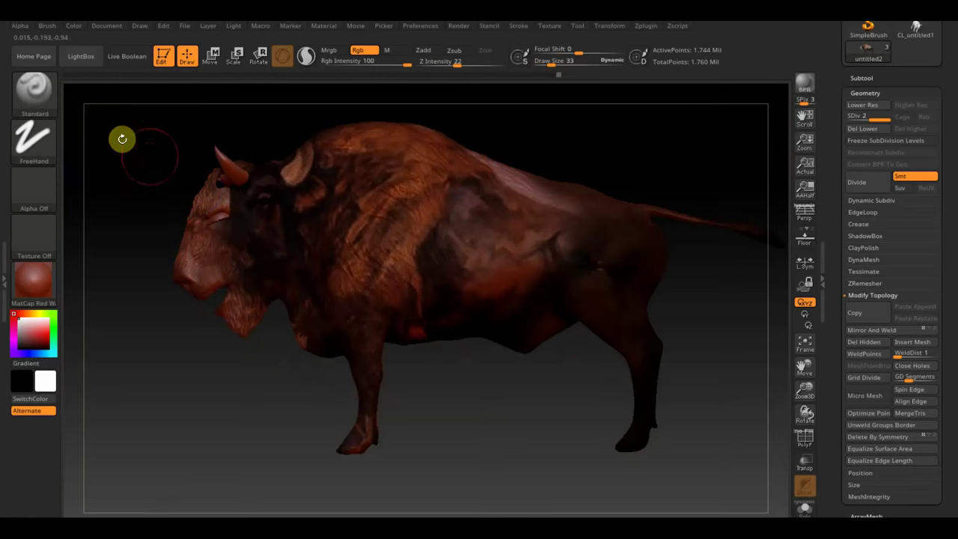
pyautogui.click(35, 88)
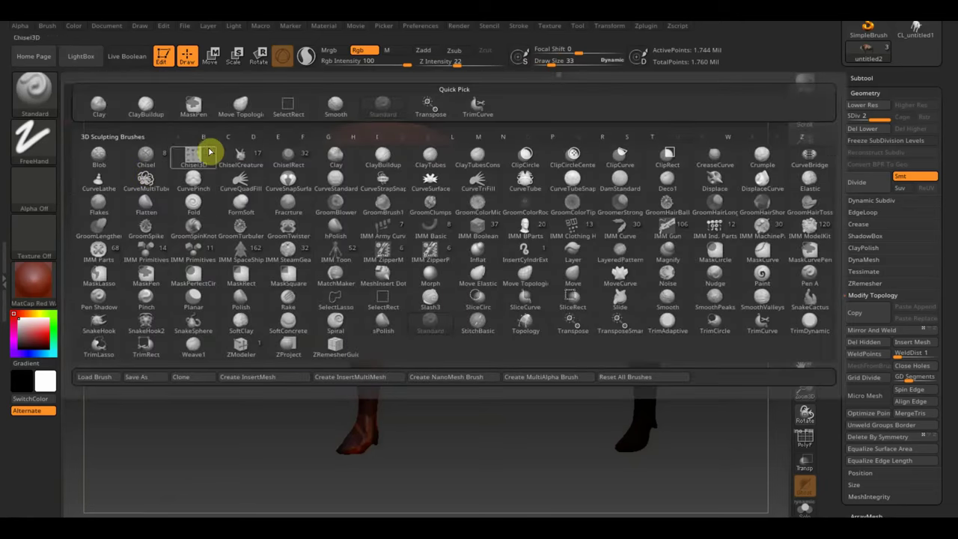
pyautogui.click(259, 106)
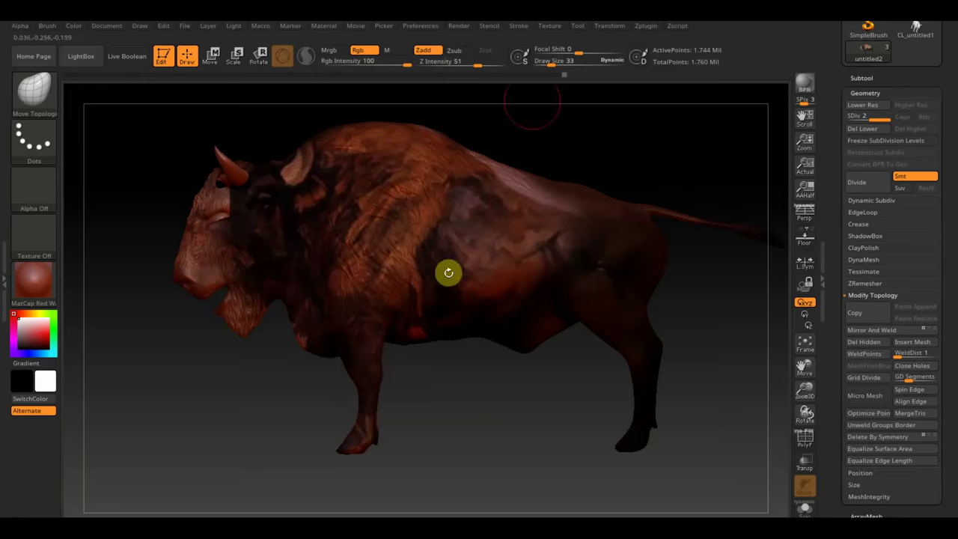
pyautogui.moveTo(558, 63); pyautogui.dragTo(563, 63)
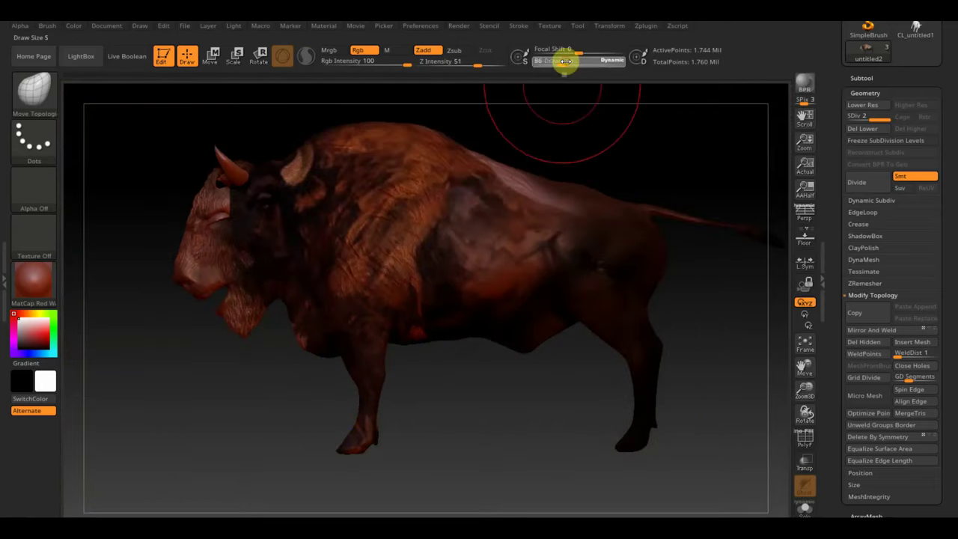
pyautogui.moveTo(560, 60); pyautogui.dragTo(552, 60)
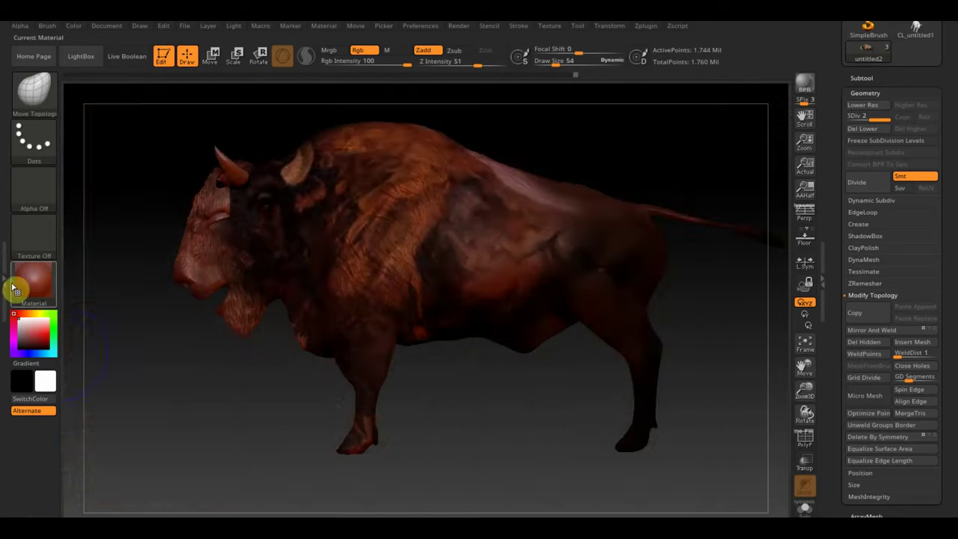
# Apply the SketchShaded material to the bison
pyautogui.click(22, 278)
pyautogui.click(97, 344)
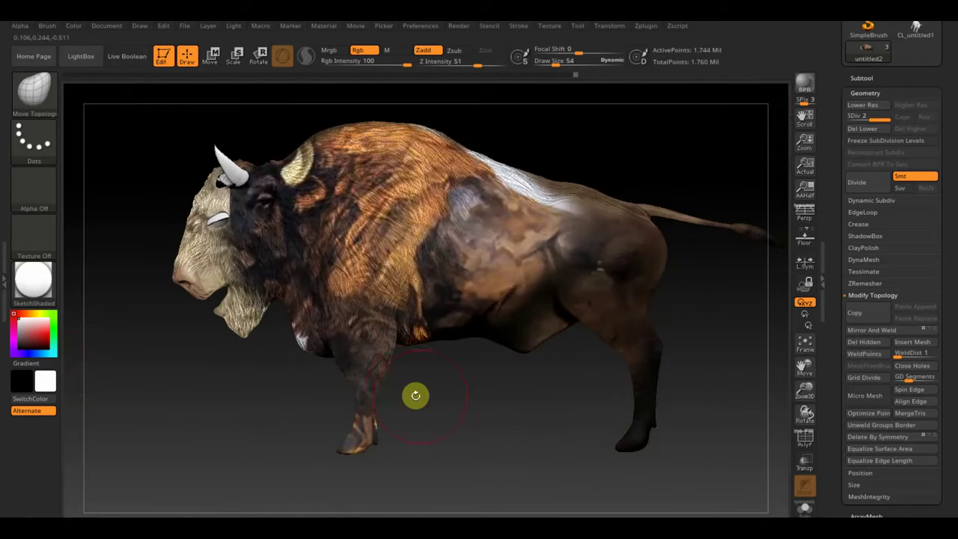
pyautogui.moveTo(487, 375); pyautogui.dragTo(485, 442)
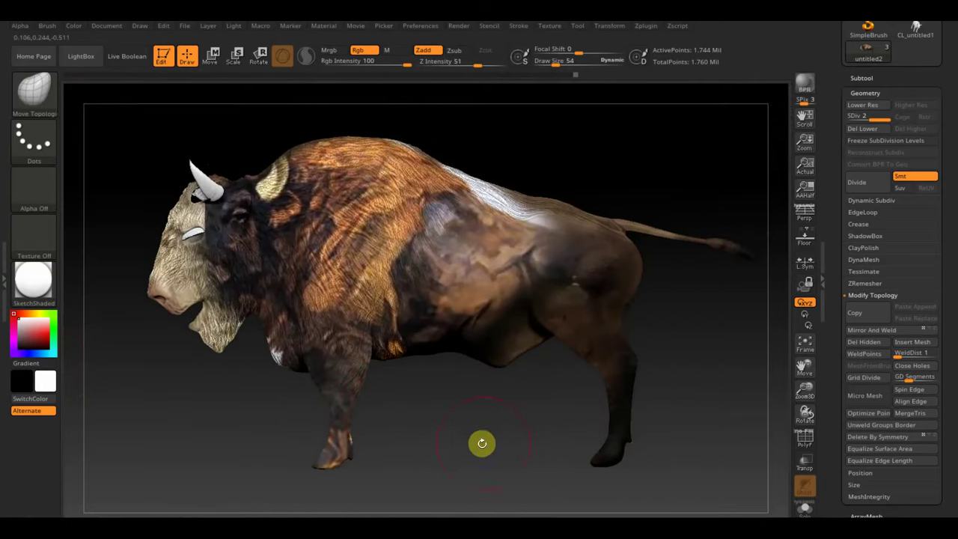
# Show the Spotlight reference again and reposition it behind the bison
pyautogui.hotkey('shift', 'z')
pyautogui.press('z')
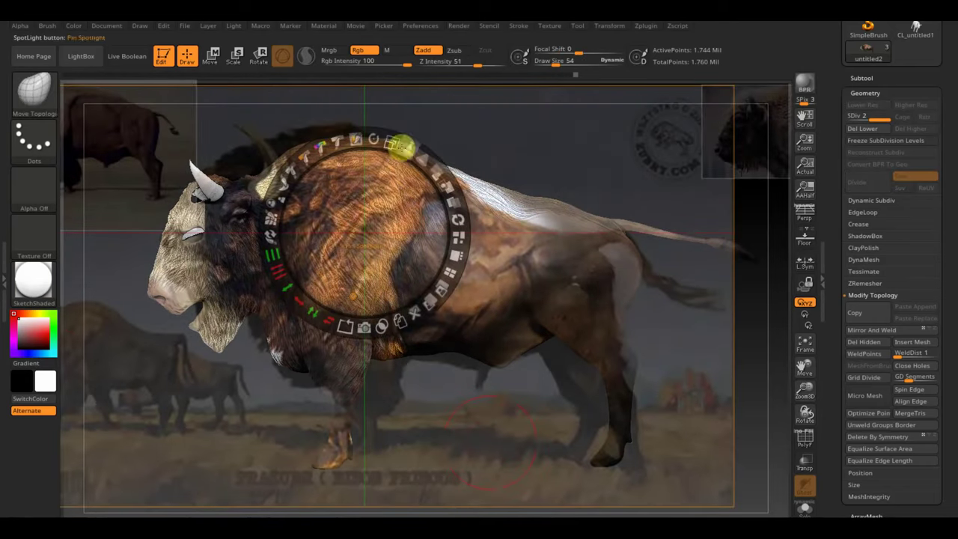
pyautogui.moveTo(387, 147); pyautogui.dragTo(397, 169)
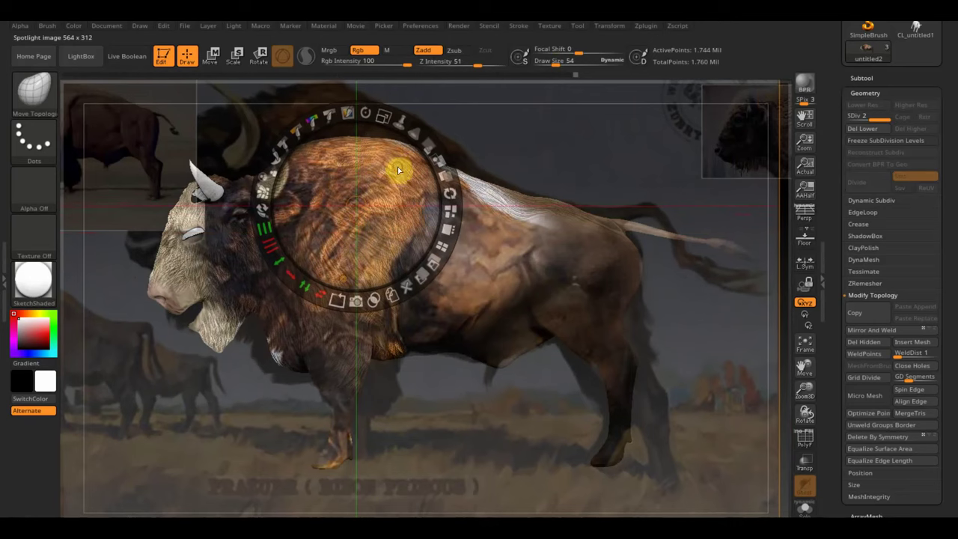
pyautogui.press('z')
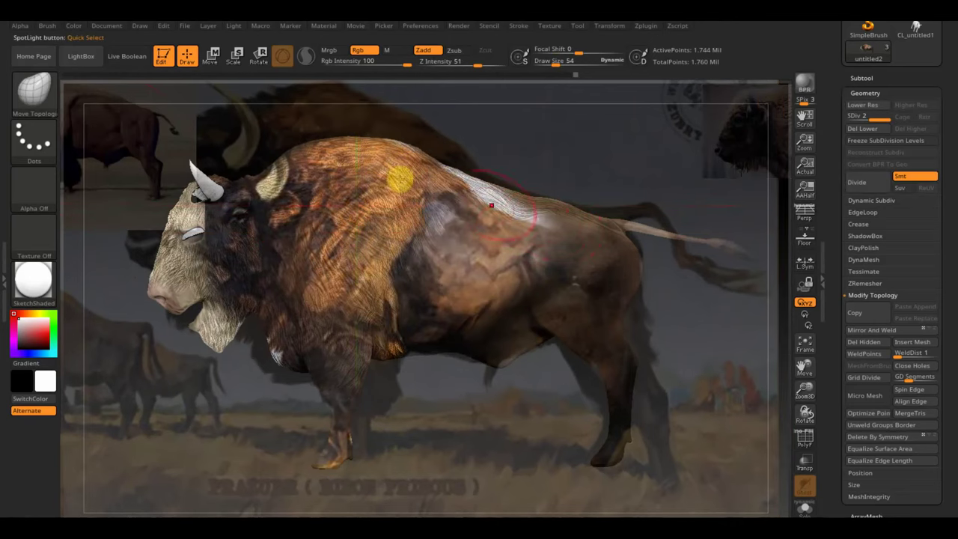
# With the Standard brush, paint over the red marks on the flank
pyautogui.press('b')
pyautogui.click(373, 97)
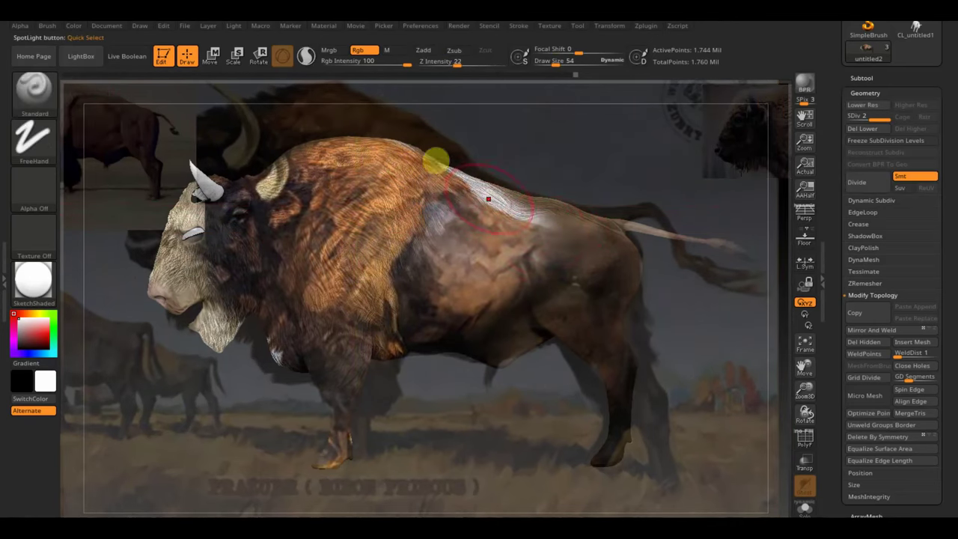
pyautogui.moveTo(566, 238)
pyautogui.mouseDown()
pyautogui.moveTo(483, 184)
pyautogui.moveTo(624, 240)
pyautogui.moveTo(591, 265)
pyautogui.moveTo(490, 250)
pyautogui.moveTo(443, 324)
pyautogui.mouseUp()
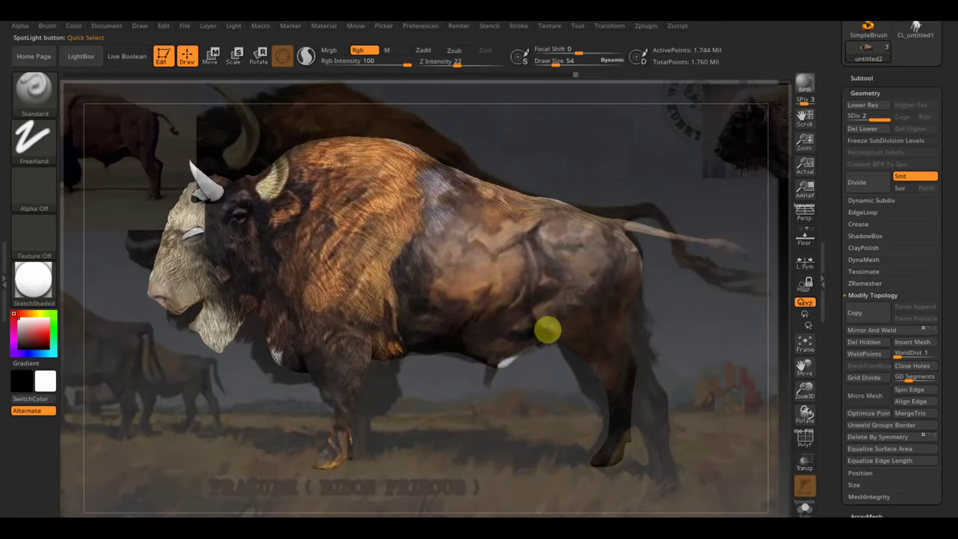
pyautogui.hotkey('shift', 'z')
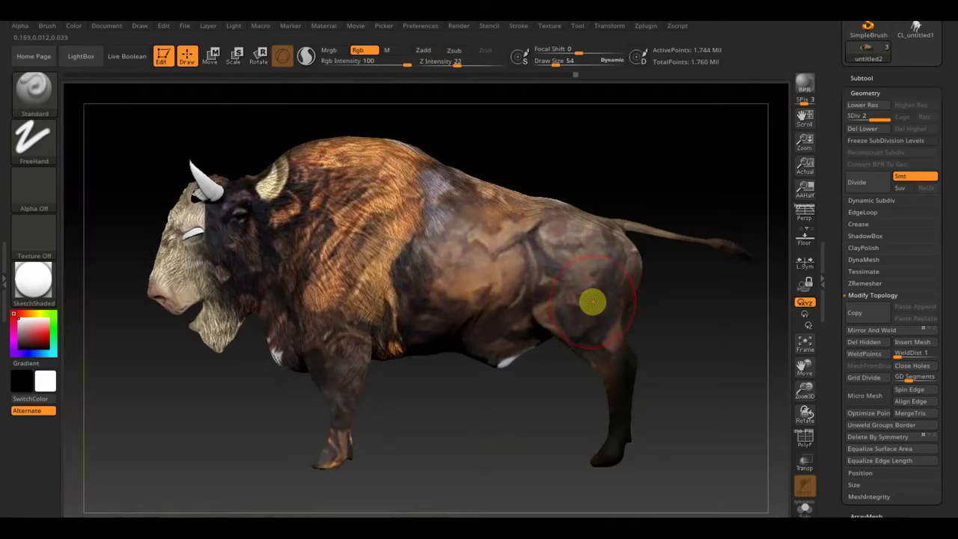
pyautogui.hotkey('shift', 'z')
# Move and rotate the reference photo onto the bison
pyautogui.press('z')
pyautogui.click(514, 380)
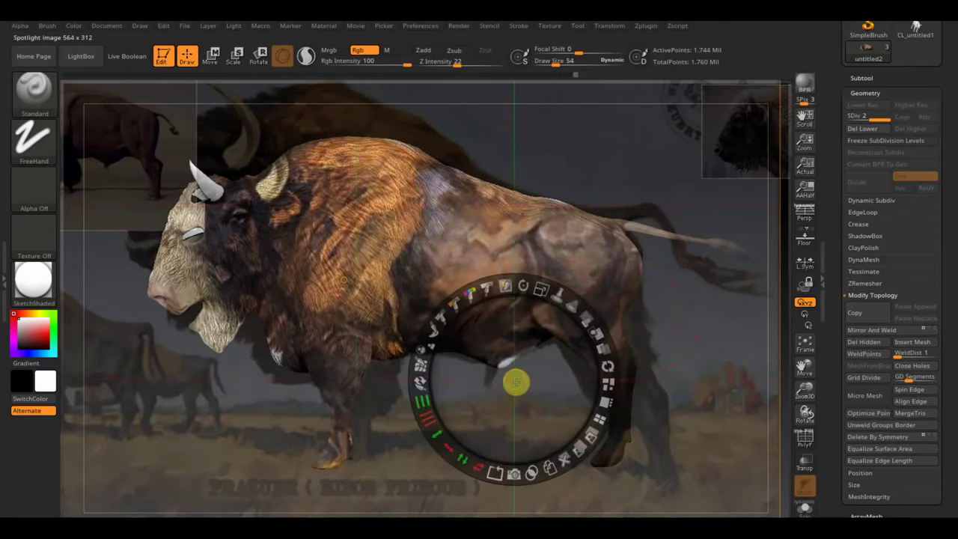
pyautogui.moveTo(514, 380); pyautogui.dragTo(483, 352)
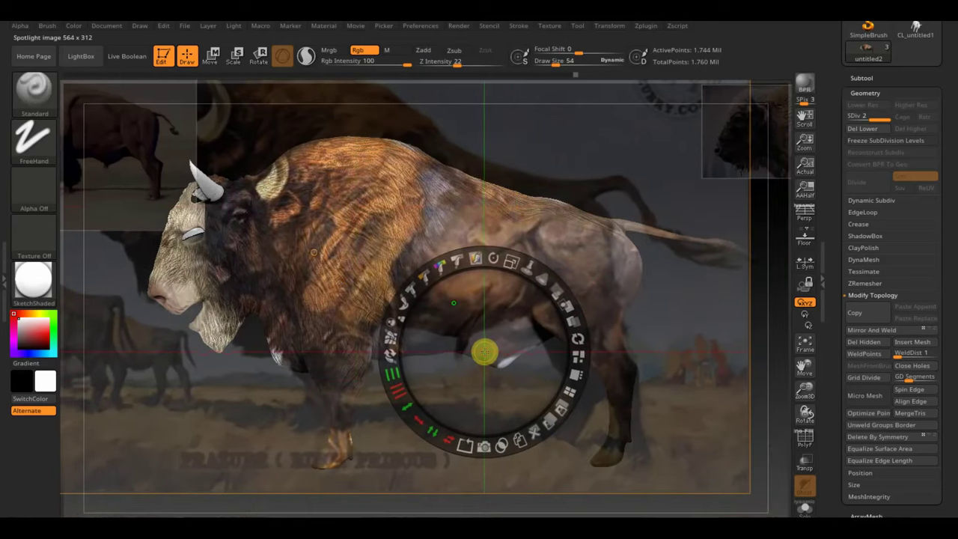
pyautogui.moveTo(494, 258)
pyautogui.mouseDown()
pyautogui.moveTo(513, 265)
pyautogui.moveTo(499, 317)
pyautogui.moveTo(511, 278)
pyautogui.mouseUp()
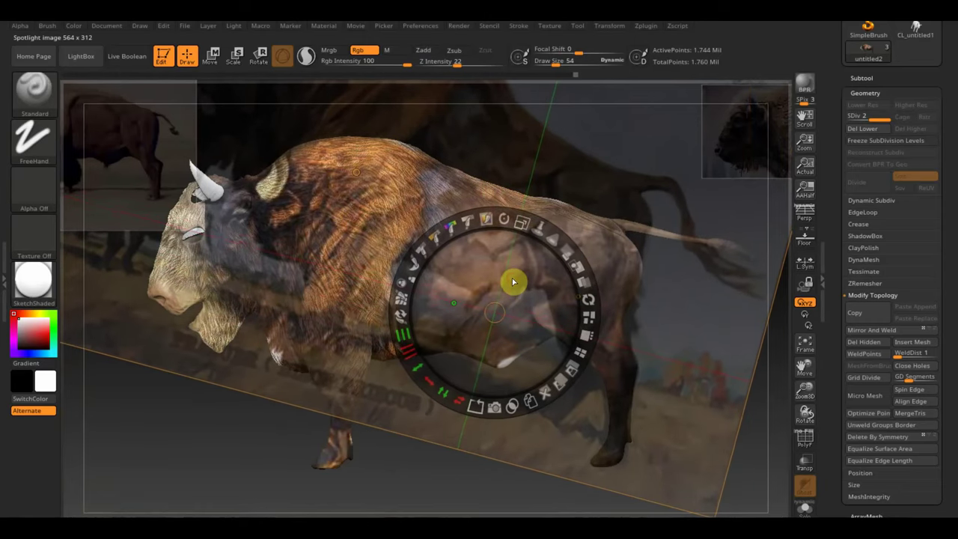
pyautogui.press('z')
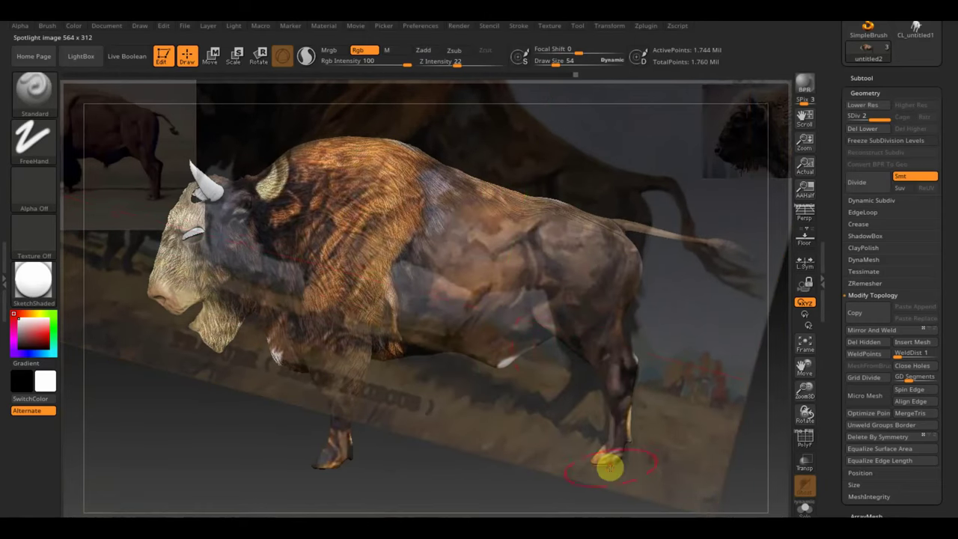
# Adjust the photo's rotation further, then hide it and orbit to the rear
pyautogui.hotkey('shift', 'z')
pyautogui.hotkey('shift', 'z')
pyautogui.press('z')
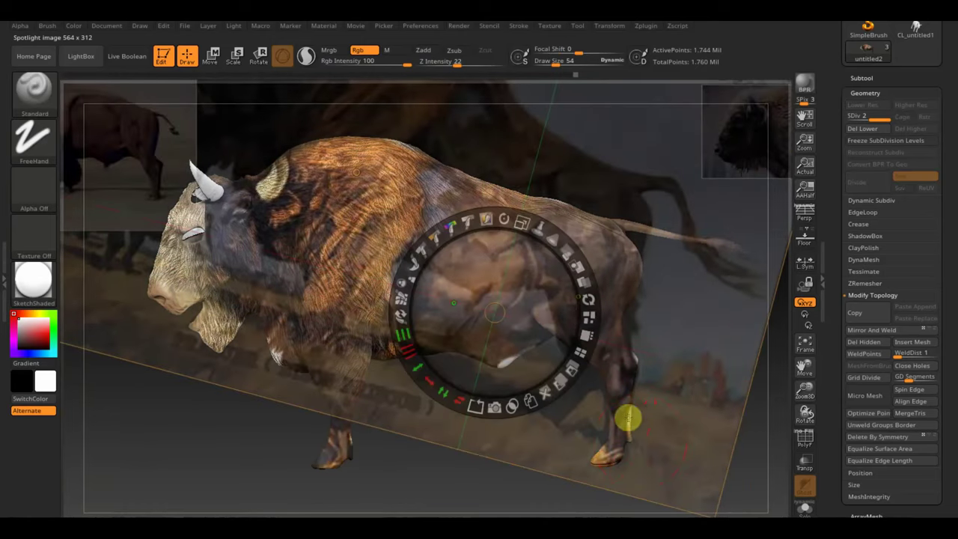
pyautogui.moveTo(528, 220); pyautogui.dragTo(506, 275)
pyautogui.press('z')
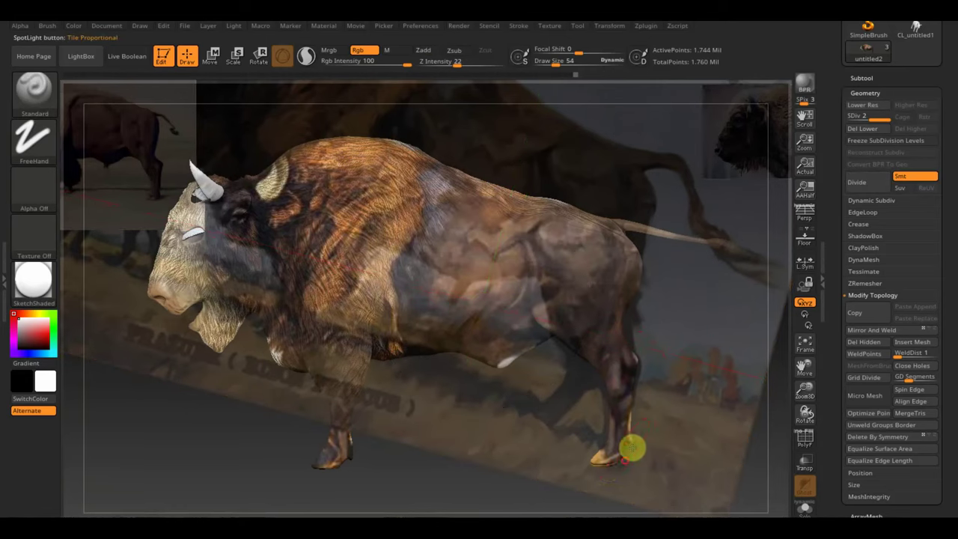
pyautogui.hotkey('shift', 'z')
pyautogui.moveTo(509, 423)
pyautogui.mouseDown()
pyautogui.moveTo(464, 434)
pyautogui.moveTo(509, 427)
pyautogui.moveTo(491, 420)
pyautogui.moveTo(551, 404)
pyautogui.moveTo(587, 411)
pyautogui.mouseUp()
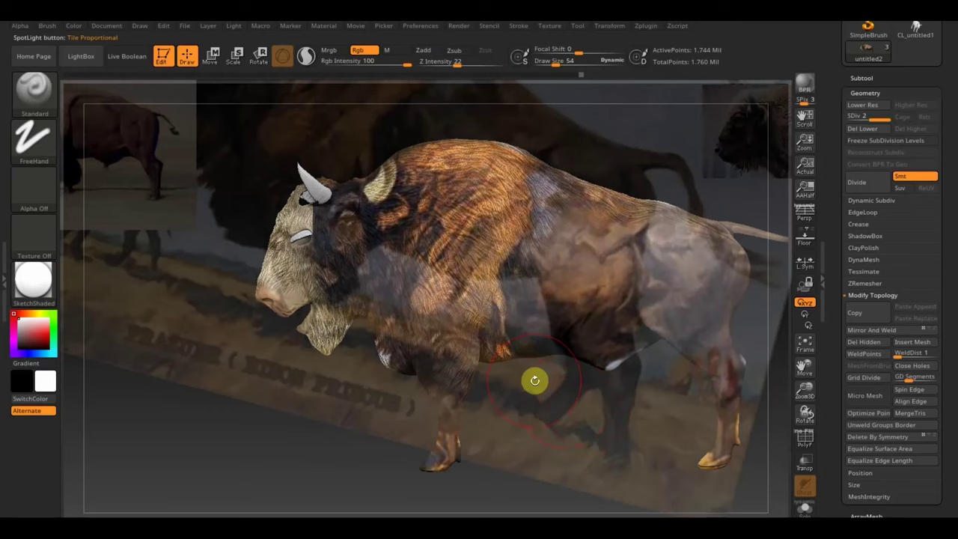
# Level the tilted reference photo and place it behind the bison
pyautogui.hotkey('shift', 'z')
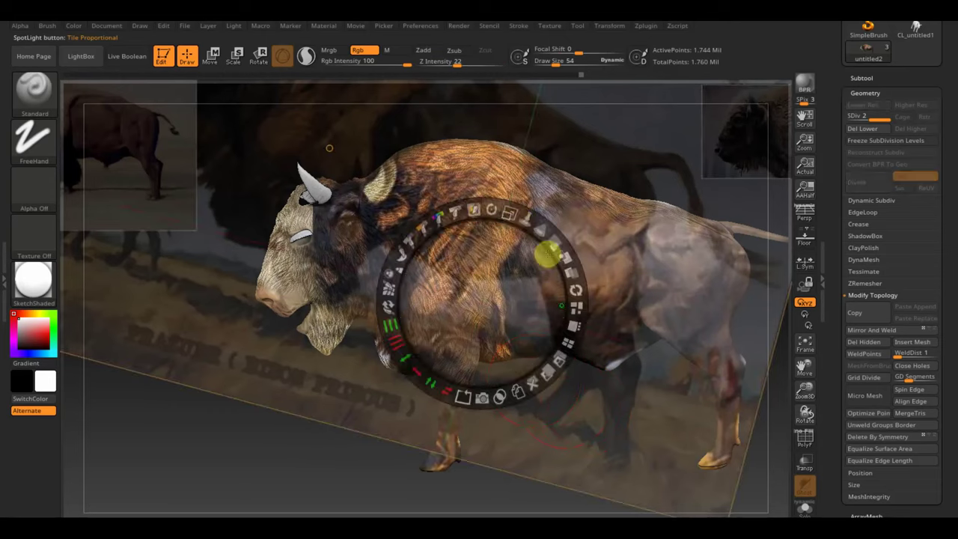
pyautogui.moveTo(508, 207)
pyautogui.mouseDown()
pyautogui.moveTo(471, 203)
pyautogui.moveTo(449, 182)
pyautogui.moveTo(458, 188)
pyautogui.mouseUp()
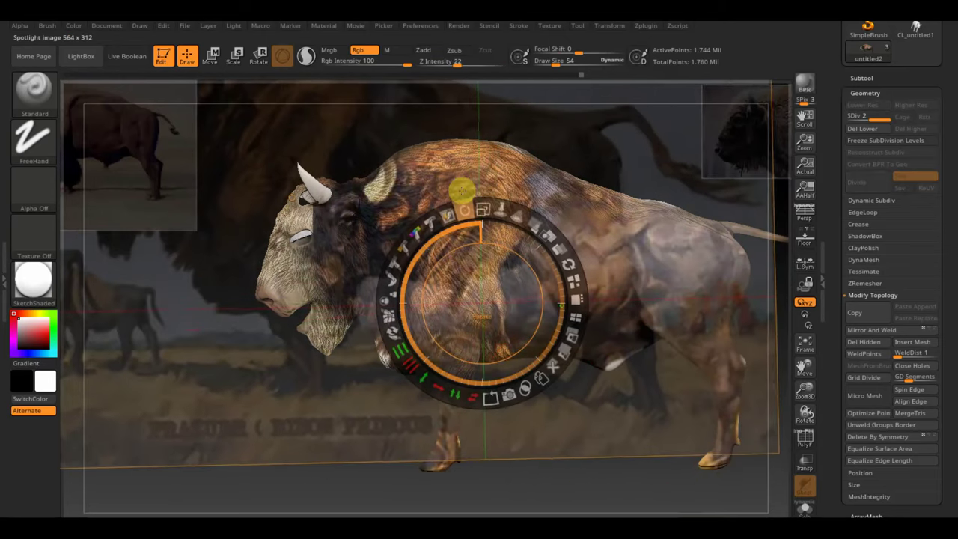
pyautogui.moveTo(464, 241)
pyautogui.mouseDown()
pyautogui.moveTo(577, 359)
pyautogui.moveTo(669, 389)
pyautogui.mouseUp()
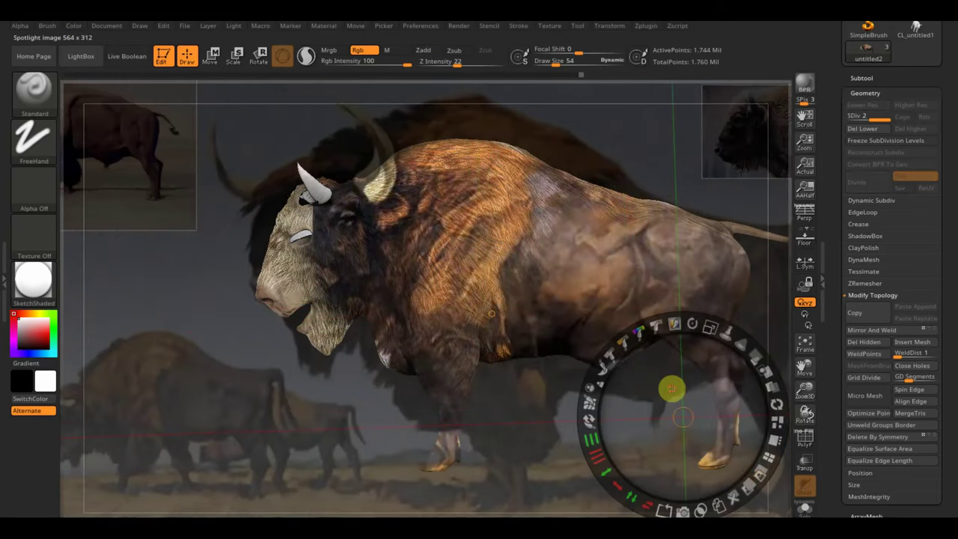
# Paint the bison's head and face dark brown with Rgb polypaint
pyautogui.press('z')
pyautogui.moveTo(627, 443)
pyautogui.mouseDown()
pyautogui.moveTo(647, 443)
pyautogui.moveTo(620, 451)
pyautogui.moveTo(630, 466)
pyautogui.moveTo(591, 459)
pyautogui.moveTo(594, 452)
pyautogui.moveTo(586, 459)
pyautogui.mouseUp()
pyautogui.moveTo(292, 224)
pyautogui.mouseDown()
pyautogui.moveTo(327, 284)
pyautogui.moveTo(314, 293)
pyautogui.moveTo(312, 182)
pyautogui.moveTo(327, 321)
pyautogui.mouseUp()
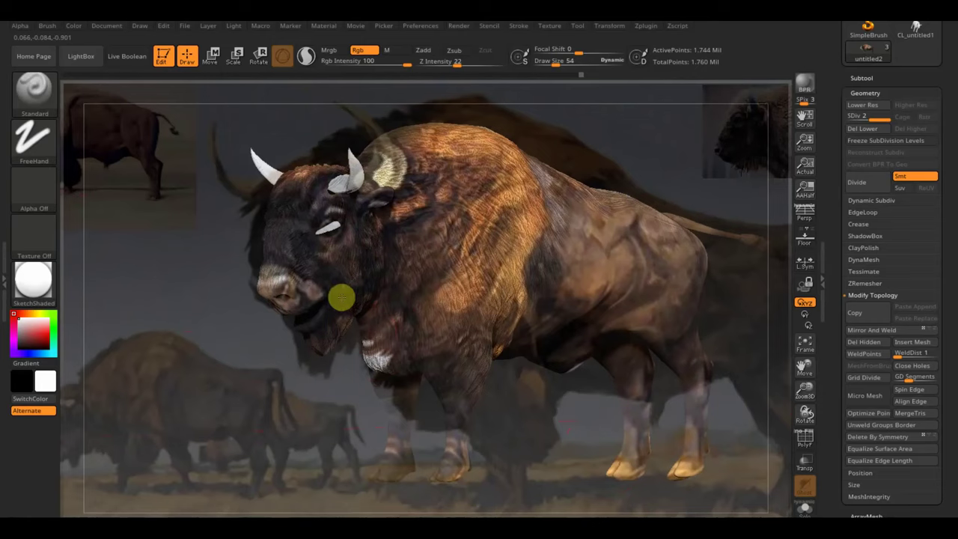
pyautogui.moveTo(360, 411)
pyautogui.mouseDown()
pyautogui.moveTo(352, 434)
pyautogui.moveTo(455, 408)
pyautogui.moveTo(359, 422)
pyautogui.moveTo(340, 456)
pyautogui.mouseUp()
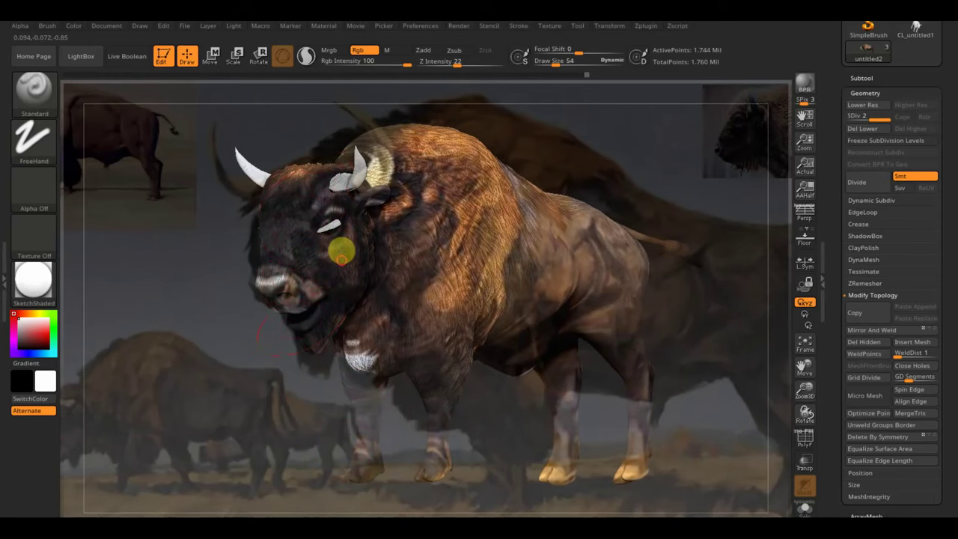
# Rotate the bison to a side view and paint over the crease on the shoulder
pyautogui.moveTo(671, 451)
pyautogui.mouseDown()
pyautogui.moveTo(690, 456)
pyautogui.moveTo(618, 468)
pyautogui.moveTo(566, 444)
pyautogui.moveTo(656, 462)
pyautogui.moveTo(643, 498)
pyautogui.moveTo(616, 466)
pyautogui.moveTo(609, 417)
pyautogui.moveTo(571, 447)
pyautogui.moveTo(582, 447)
pyautogui.mouseUp()
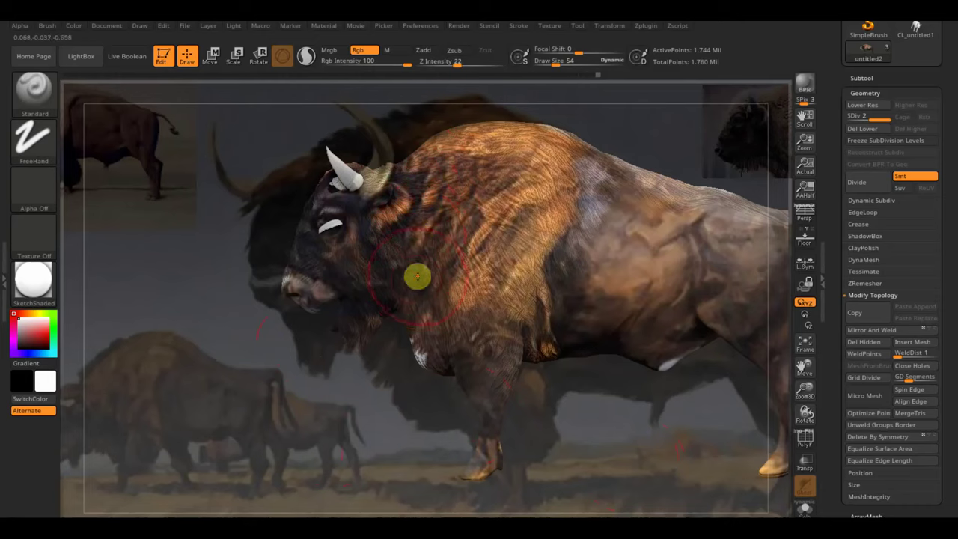
pyautogui.moveTo(340, 452); pyautogui.dragTo(339, 501)
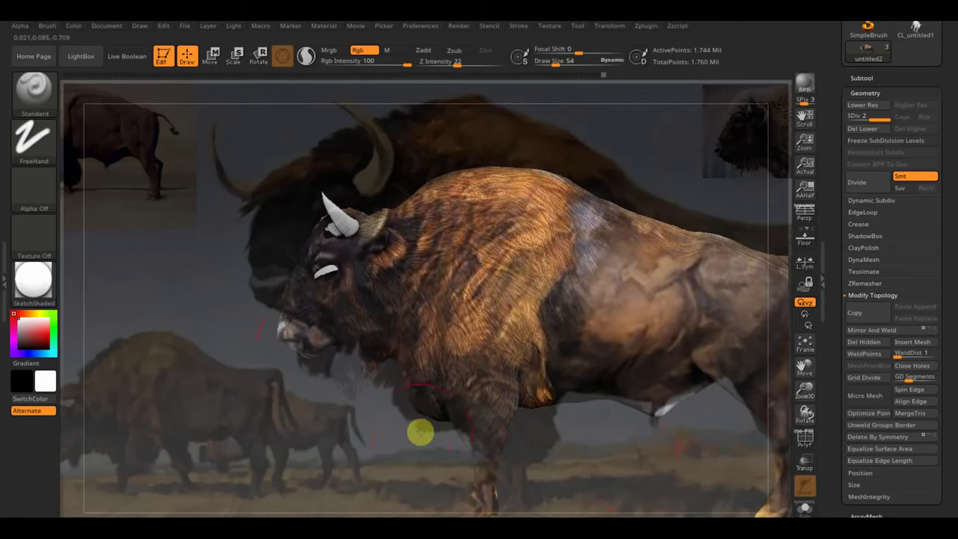
pyautogui.moveTo(412, 444); pyautogui.dragTo(438, 449)
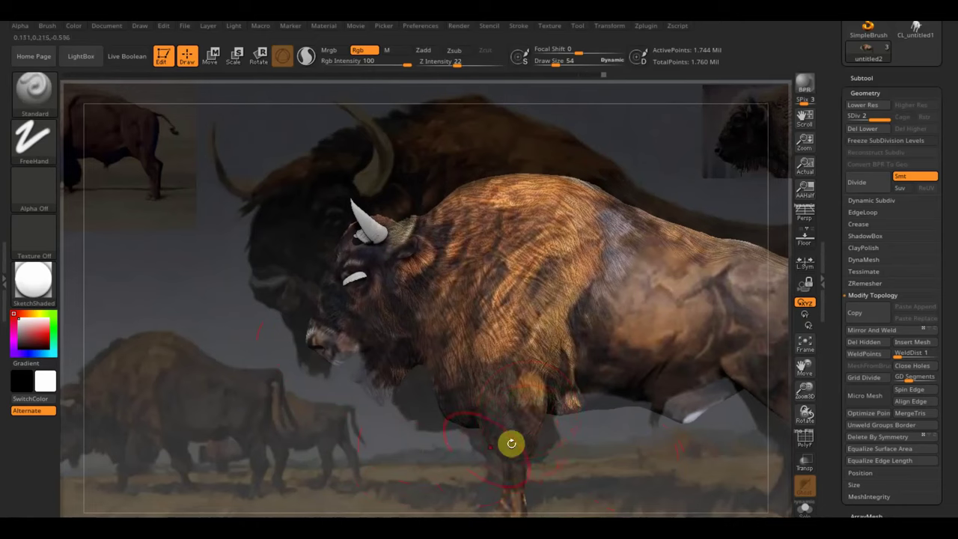
pyautogui.moveTo(598, 452); pyautogui.dragTo(605, 436)
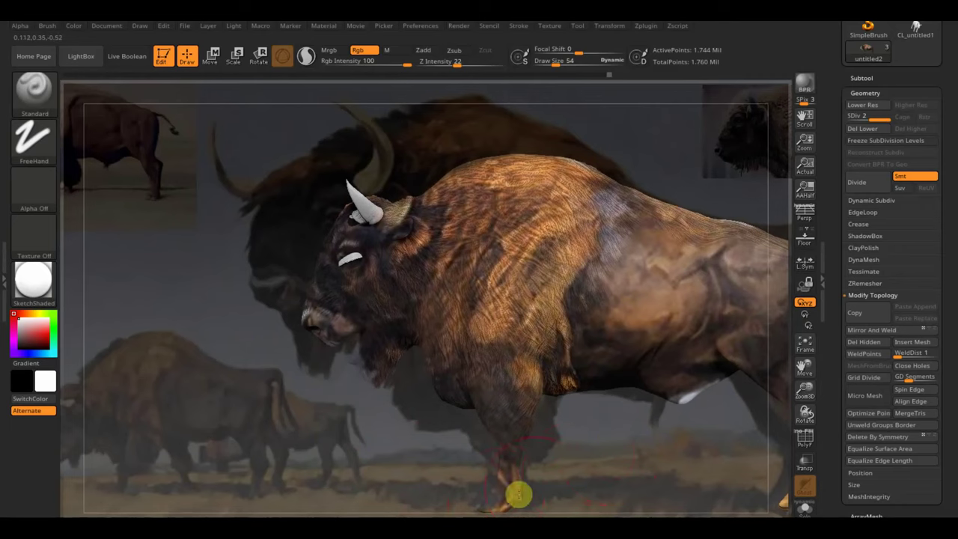
pyautogui.moveTo(580, 471); pyautogui.dragTo(559, 466)
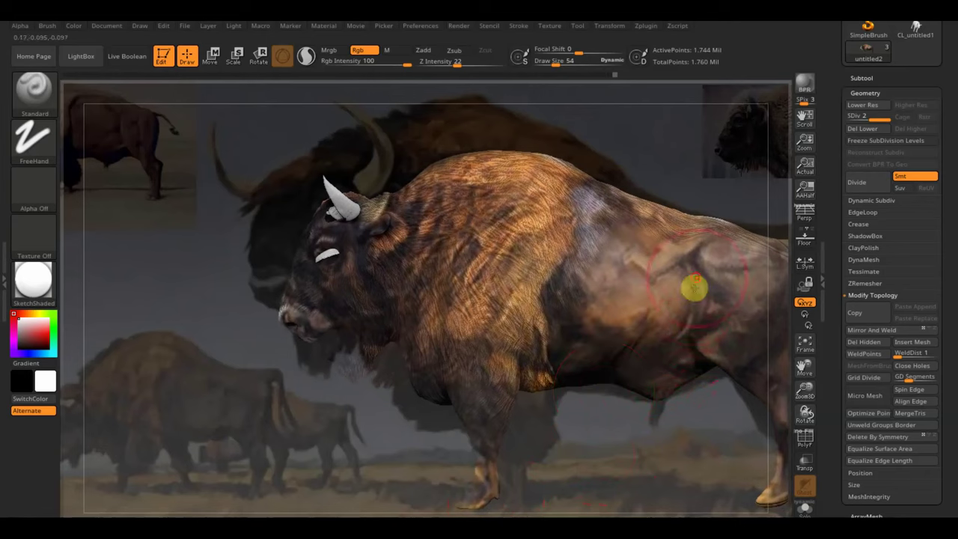
pyautogui.moveTo(665, 243); pyautogui.dragTo(646, 228)
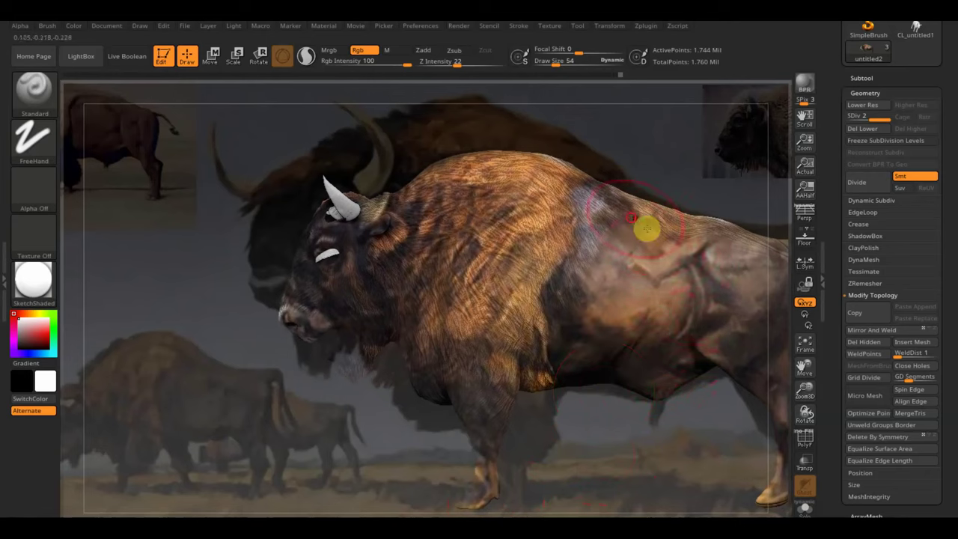
pyautogui.moveTo(627, 434)
pyautogui.mouseDown()
pyautogui.moveTo(622, 473)
pyautogui.moveTo(656, 417)
pyautogui.moveTo(701, 506)
pyautogui.moveTo(686, 464)
pyautogui.moveTo(670, 472)
pyautogui.moveTo(634, 465)
pyautogui.mouseUp()
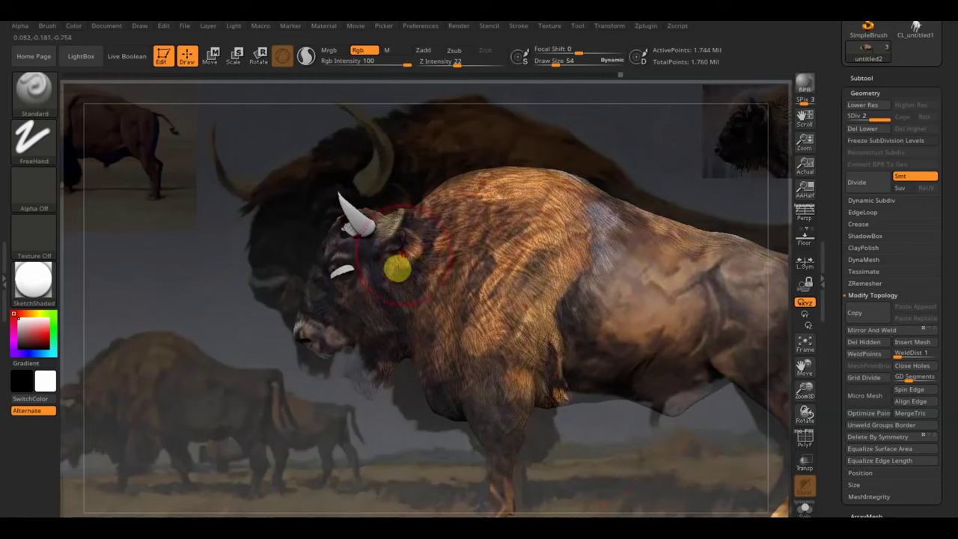
pyautogui.moveTo(665, 422)
pyautogui.mouseDown()
pyautogui.moveTo(601, 392)
pyautogui.moveTo(620, 406)
pyautogui.moveTo(691, 419)
pyautogui.moveTo(695, 436)
pyautogui.moveTo(668, 435)
pyautogui.moveTo(676, 463)
pyautogui.moveTo(524, 487)
pyautogui.moveTo(520, 506)
pyautogui.moveTo(527, 480)
pyautogui.moveTo(616, 479)
pyautogui.moveTo(602, 350)
pyautogui.moveTo(604, 364)
pyautogui.mouseUp()
# Set Rgb Intensity to 10, swap to black, and darken the orange streak on the flank
pyautogui.press('shift')
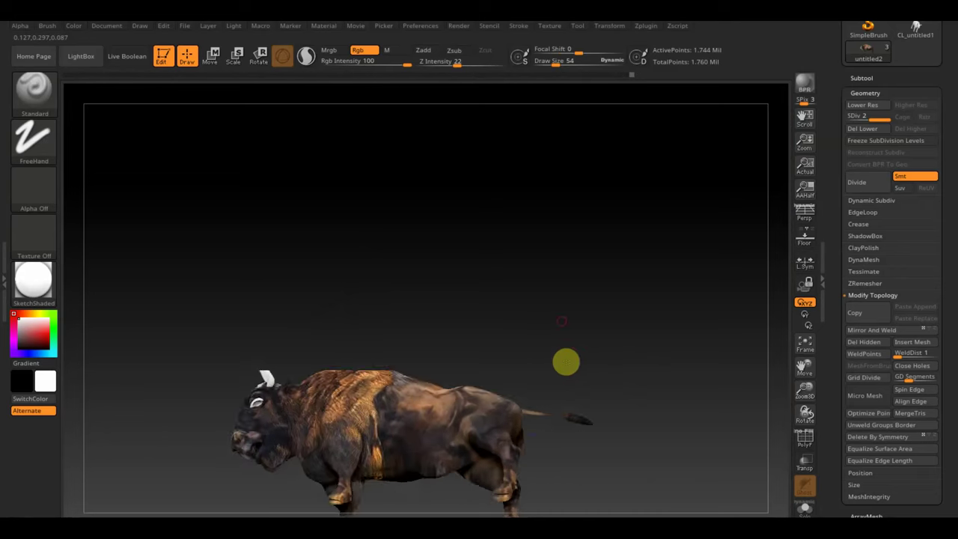
pyautogui.moveTo(599, 373)
pyautogui.mouseDown()
pyautogui.moveTo(568, 413)
pyautogui.moveTo(606, 306)
pyautogui.moveTo(633, 382)
pyautogui.moveTo(407, 377)
pyautogui.moveTo(440, 393)
pyautogui.moveTo(442, 284)
pyautogui.mouseUp()
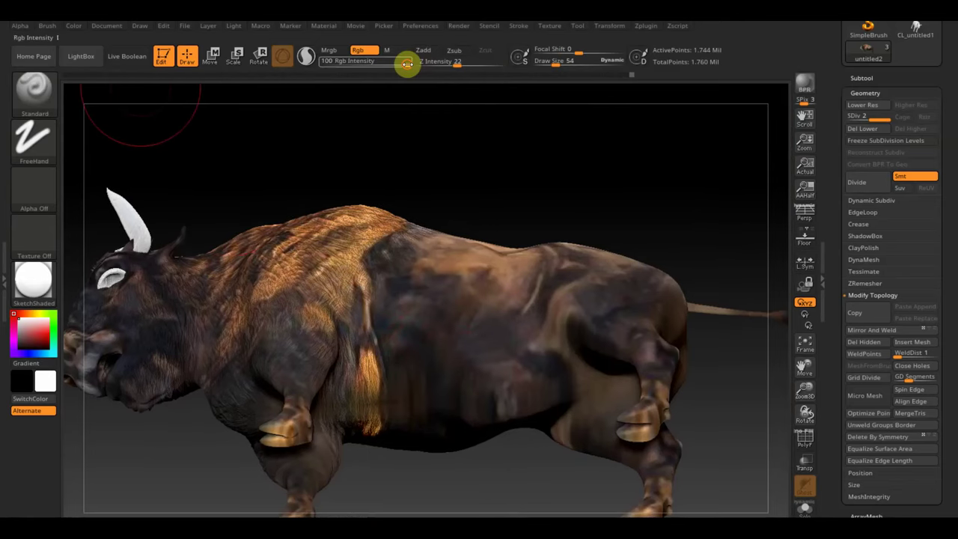
pyautogui.write('25')
pyautogui.press('Return')
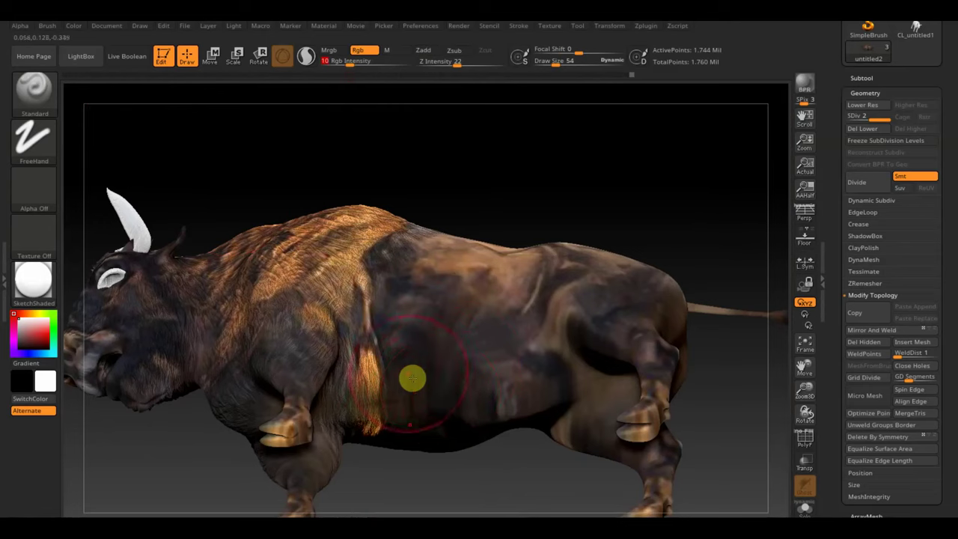
pyautogui.press('v')
pyautogui.hotkey('ctrl', 'f')
pyautogui.moveTo(402, 369)
pyautogui.mouseDown()
pyautogui.moveTo(375, 383)
pyautogui.moveTo(542, 384)
pyautogui.moveTo(466, 399)
pyautogui.moveTo(586, 404)
pyautogui.moveTo(566, 408)
pyautogui.moveTo(552, 351)
pyautogui.mouseUp()
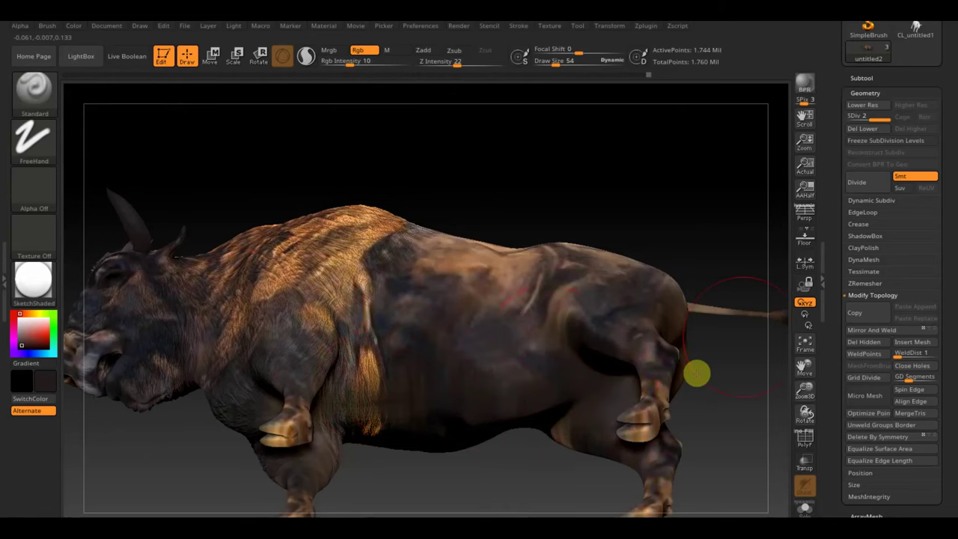
pyautogui.moveTo(695, 372)
pyautogui.mouseDown()
pyautogui.moveTo(744, 441)
pyautogui.moveTo(712, 417)
pyautogui.mouseUp()
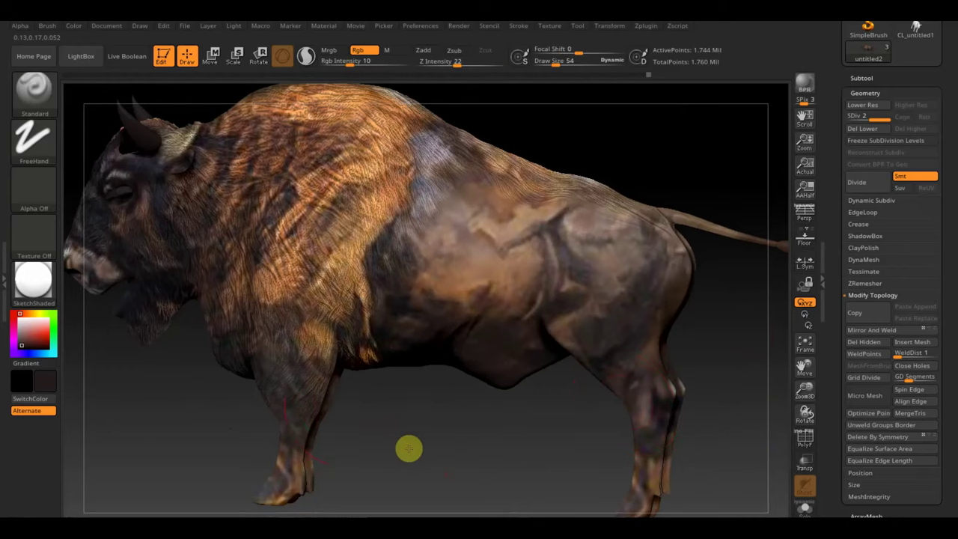
# Smooth the neck, line the Spotlight reference photo up with the bison, then hide it
pyautogui.keyDown('shift'); pyautogui.moveTo(295, 150); pyautogui.dragTo(281, 205); pyautogui.keyUp('shift')
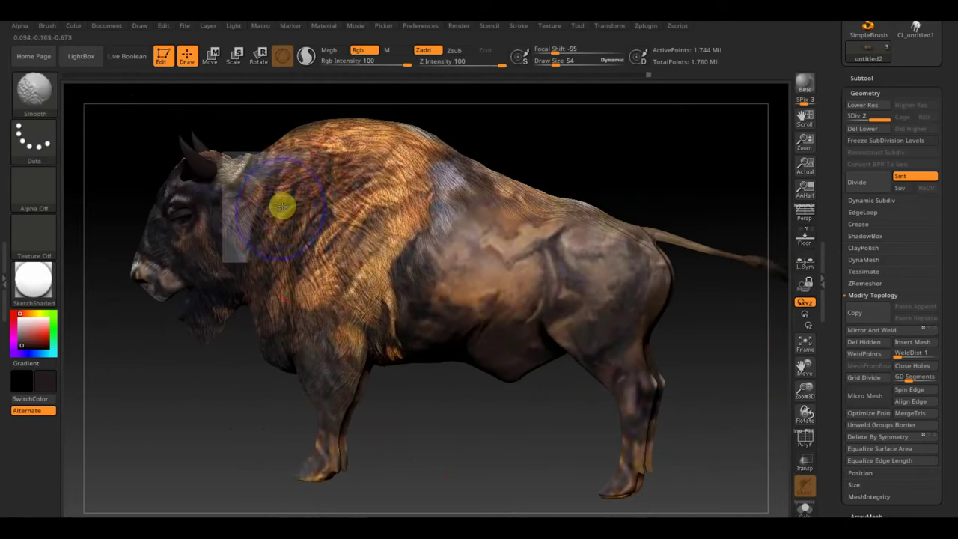
pyautogui.hotkey('shift', 'z')
pyautogui.press('z')
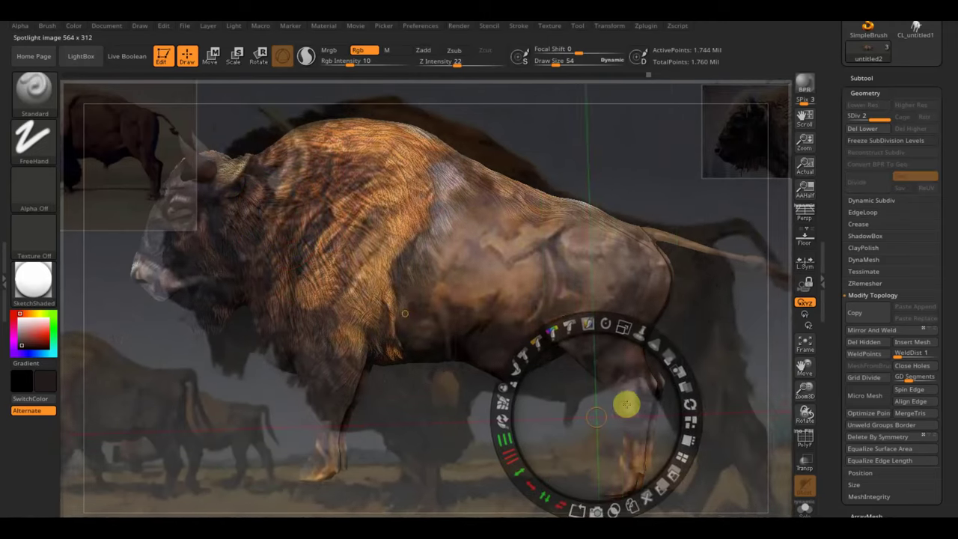
pyautogui.moveTo(404, 313); pyautogui.dragTo(298, 349)
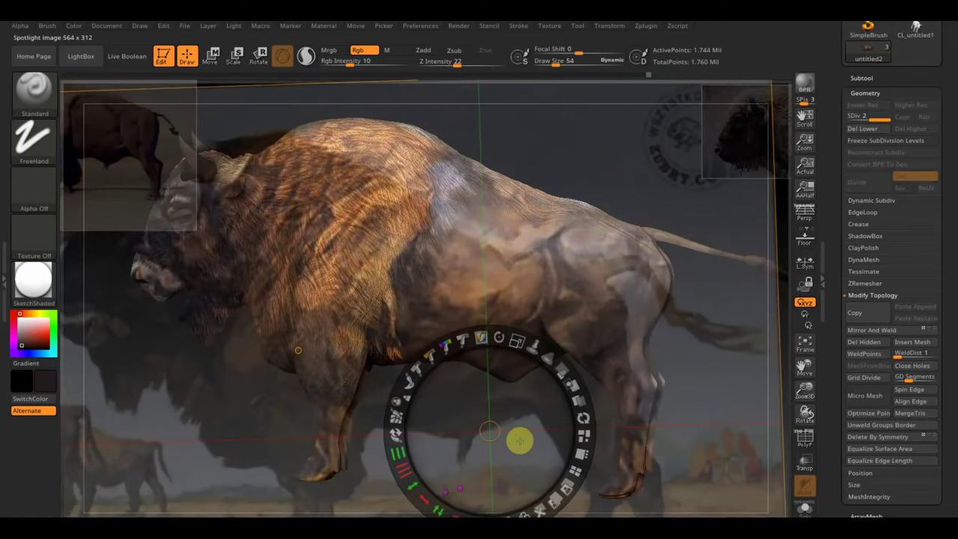
pyautogui.press('z')
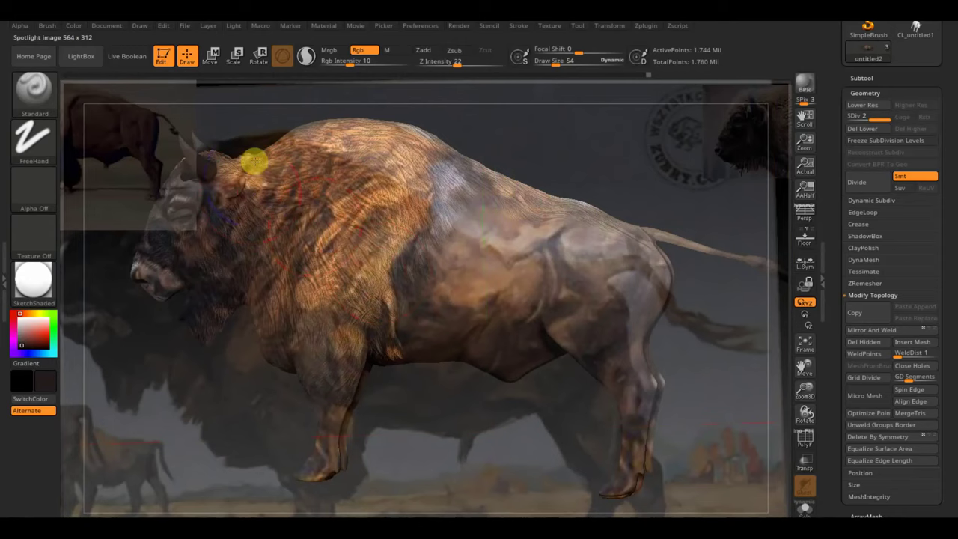
pyautogui.hotkey('shift', 'z')
pyautogui.moveTo(196, 415); pyautogui.dragTo(298, 402)
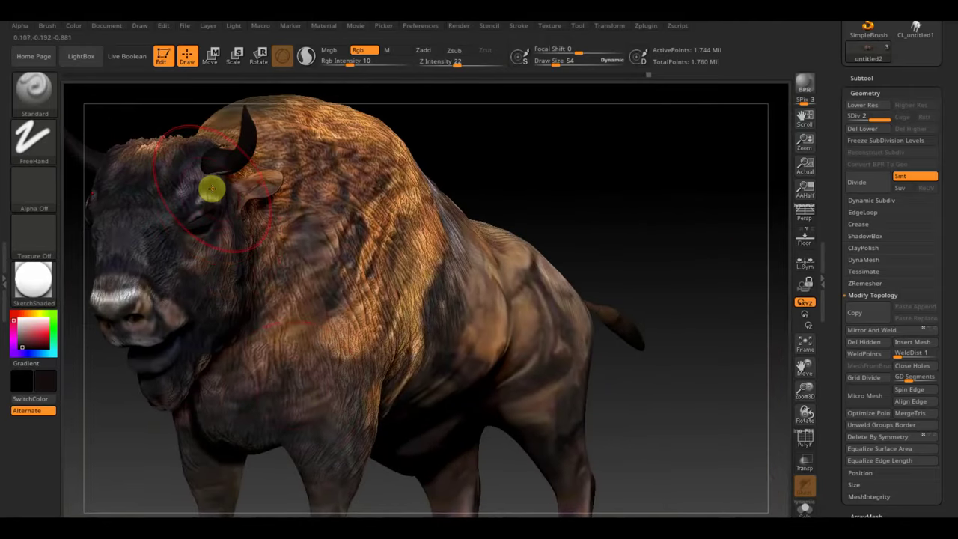
# Shrink the brush and polypaint the colour around the bison's lower jaw
pyautogui.moveTo(561, 63); pyautogui.dragTo(553, 63)
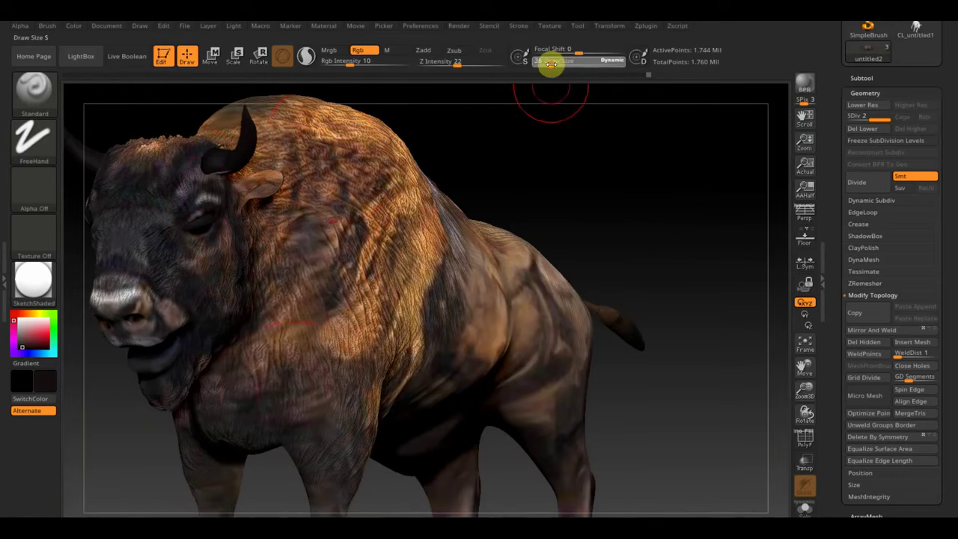
pyautogui.moveTo(592, 205); pyautogui.dragTo(541, 260)
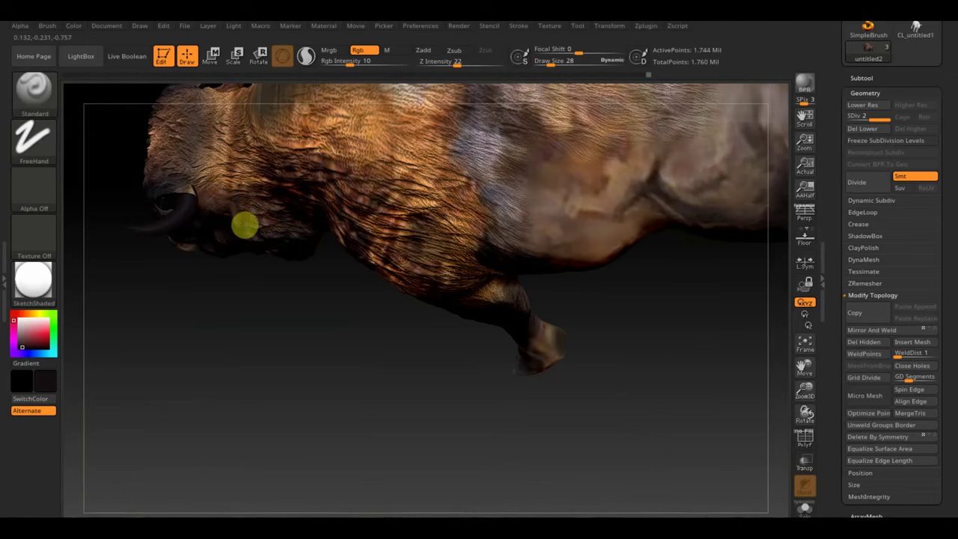
pyautogui.moveTo(229, 327)
pyautogui.mouseDown()
pyautogui.moveTo(274, 229)
pyautogui.moveTo(301, 200)
pyautogui.moveTo(380, 215)
pyautogui.moveTo(461, 158)
pyautogui.moveTo(472, 227)
pyautogui.moveTo(454, 241)
pyautogui.moveTo(289, 261)
pyautogui.mouseUp()
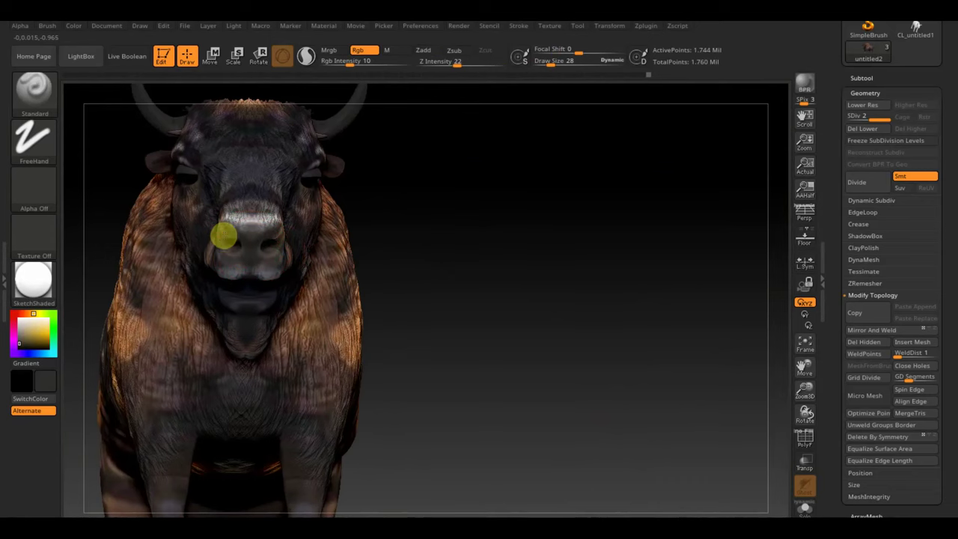
pyautogui.moveTo(419, 252)
pyautogui.mouseDown()
pyautogui.moveTo(384, 289)
pyautogui.moveTo(350, 290)
pyautogui.mouseUp()
pyautogui.moveTo(338, 408); pyautogui.dragTo(345, 412)
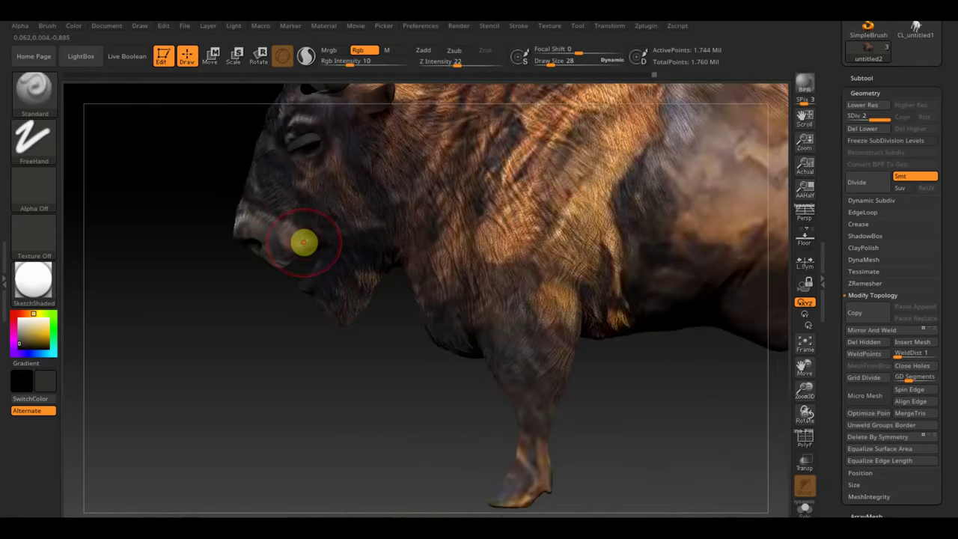
pyautogui.moveTo(257, 359); pyautogui.dragTo(279, 340)
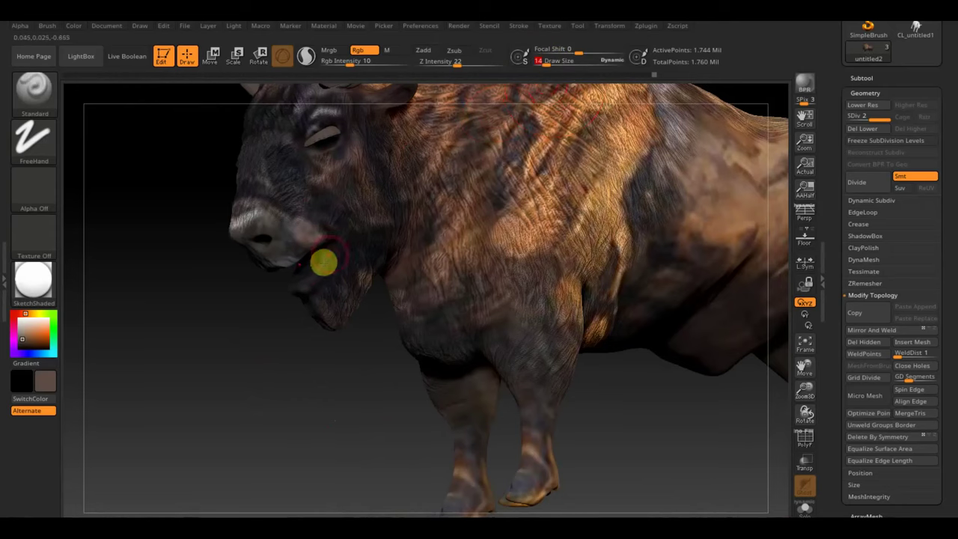
pyautogui.moveTo(290, 292); pyautogui.dragTo(333, 249)
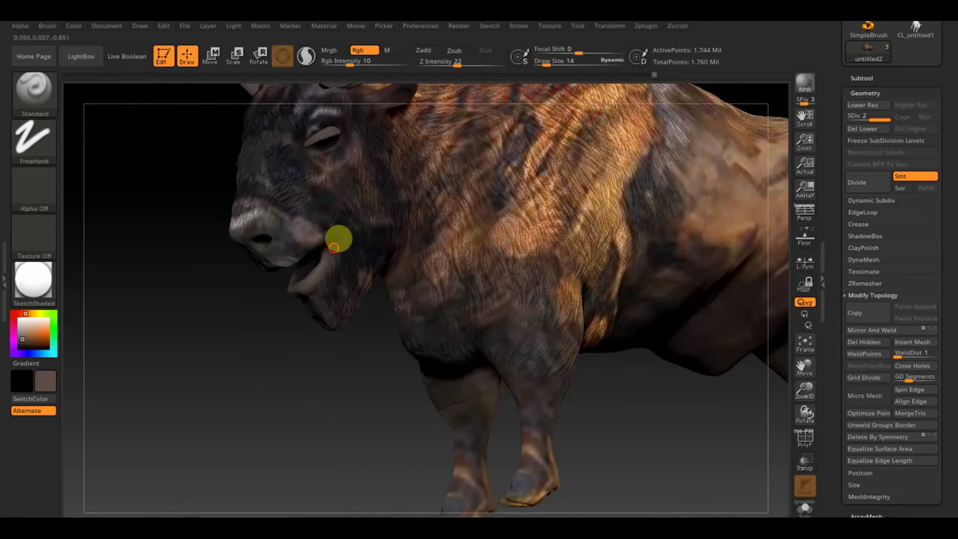
# Frame the bison and make the eye sphere PM3D_Sphere3D1 the active subtool
pyautogui.moveTo(270, 366)
pyautogui.mouseDown()
pyautogui.moveTo(341, 369)
pyautogui.moveTo(335, 288)
pyautogui.mouseUp()
pyautogui.press('f')
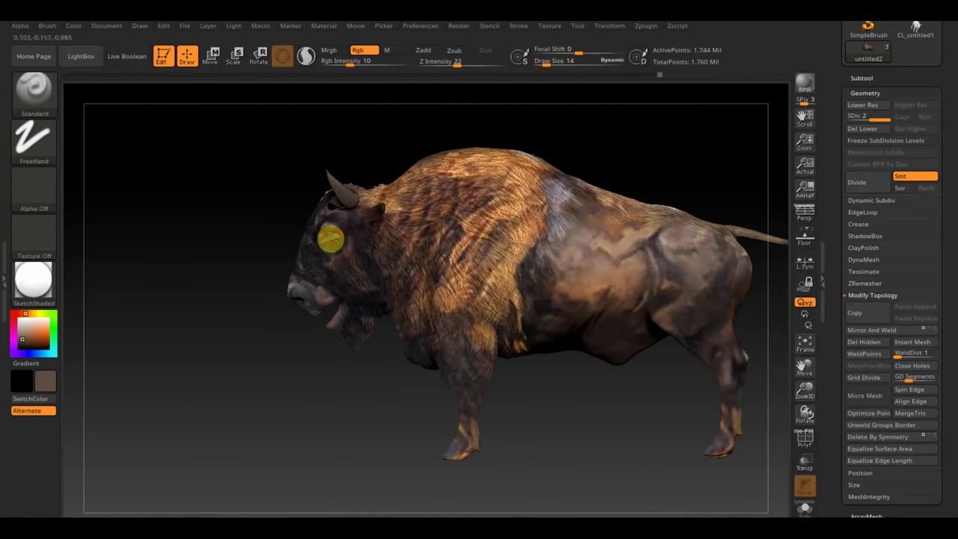
pyautogui.keyDown('alt'); pyautogui.click(332, 238); pyautogui.keyUp('alt')
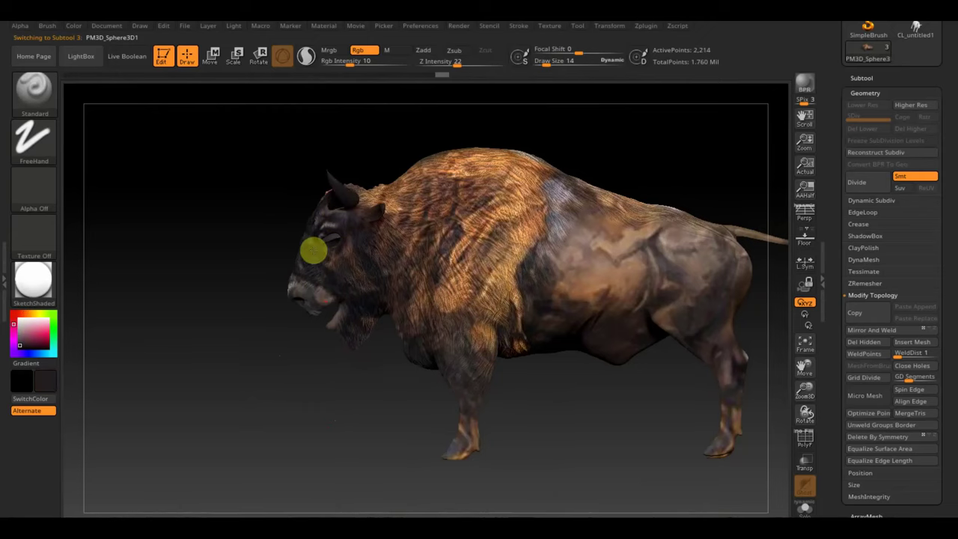
# Pick a new paint colour at Rgb Intensity 87 and switch back to body subtool untitled2
pyautogui.moveTo(244, 253)
pyautogui.mouseDown()
pyautogui.moveTo(304, 248)
pyautogui.moveTo(272, 245)
pyautogui.mouseUp()
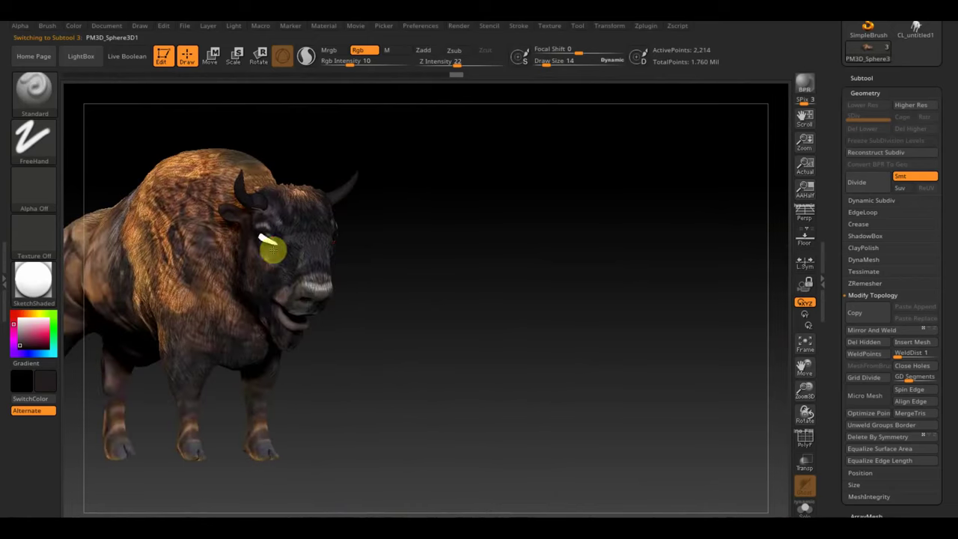
pyautogui.moveTo(348, 61); pyautogui.dragTo(390, 66)
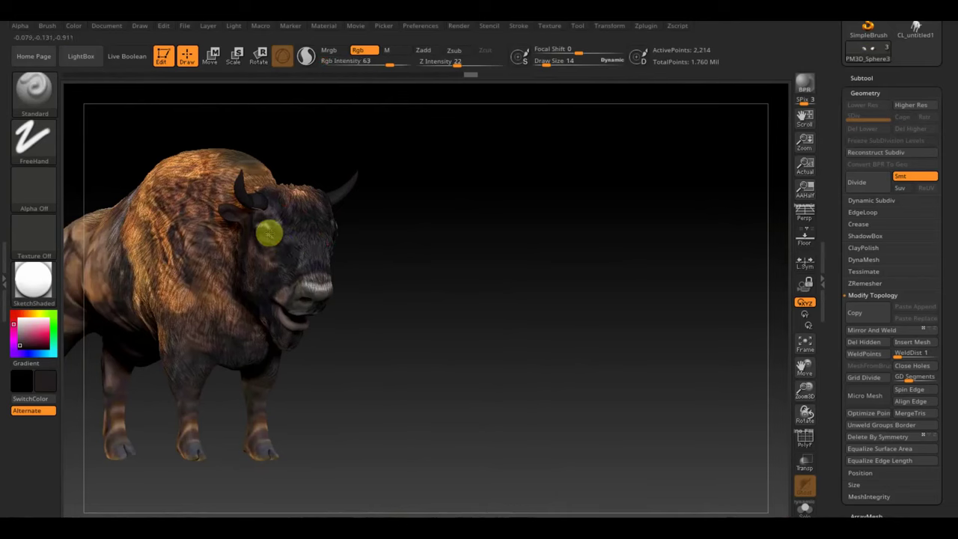
pyautogui.moveTo(433, 257); pyautogui.dragTo(490, 293)
pyautogui.moveTo(592, 374)
pyautogui.mouseDown()
pyautogui.moveTo(594, 414)
pyautogui.moveTo(523, 379)
pyautogui.moveTo(457, 374)
pyautogui.mouseUp()
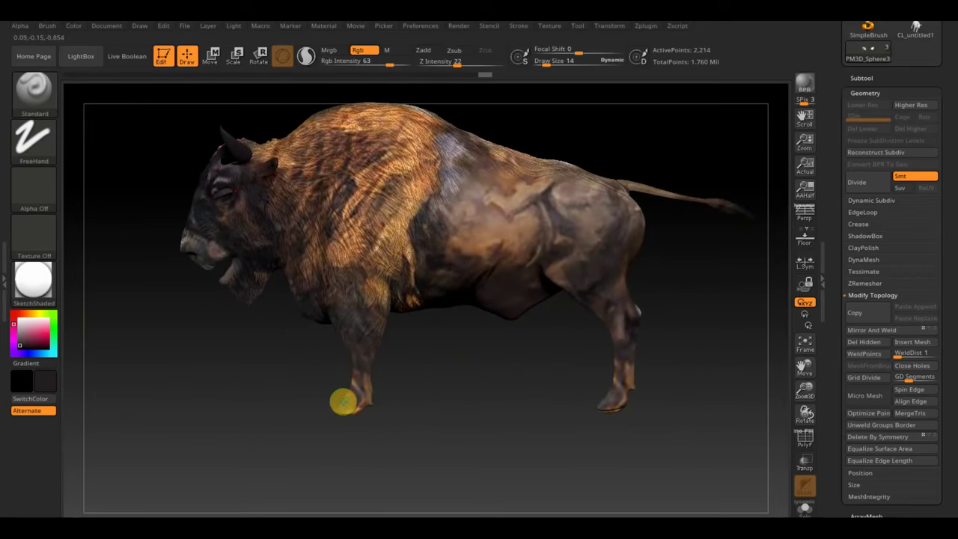
pyautogui.press('c')
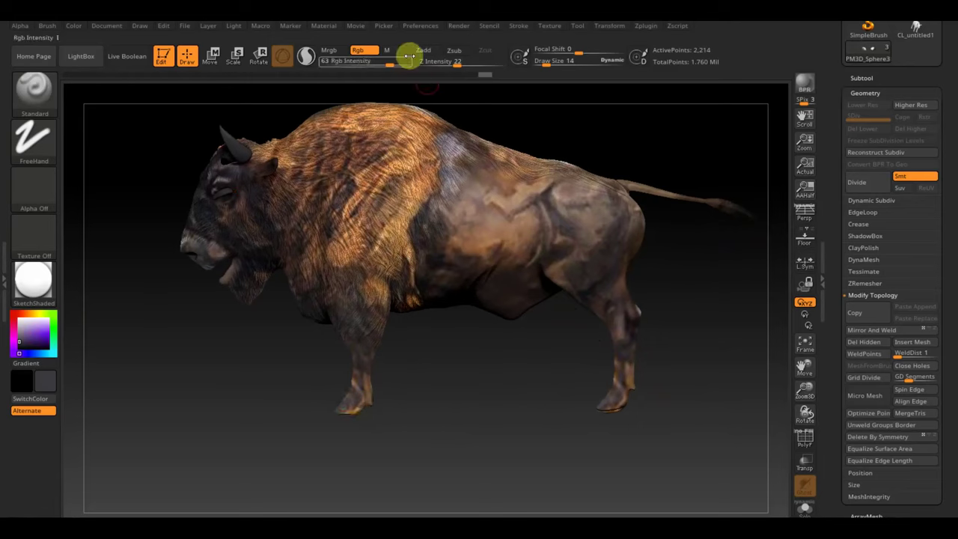
pyautogui.moveTo(390, 60); pyautogui.dragTo(398, 62)
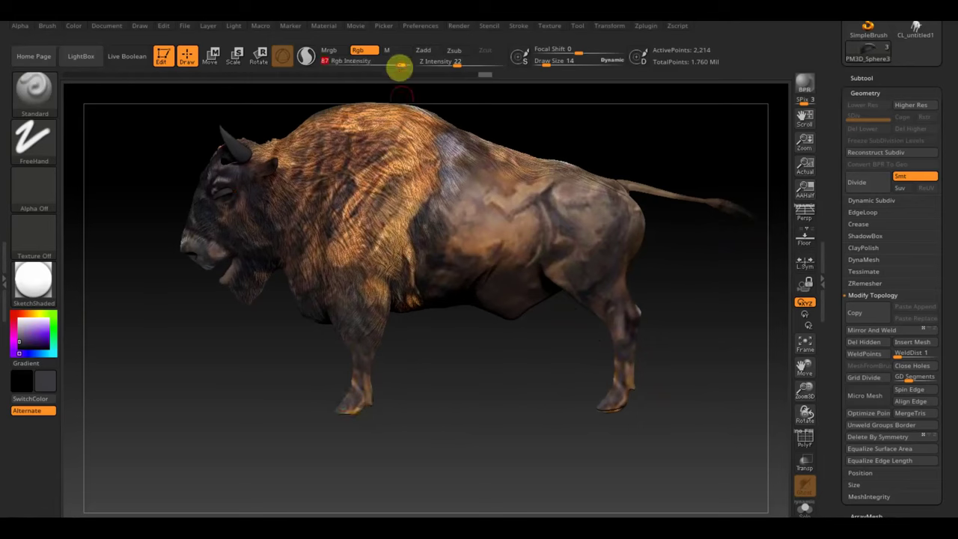
pyautogui.keyDown('alt'); pyautogui.click(350, 404); pyautogui.keyUp('alt')
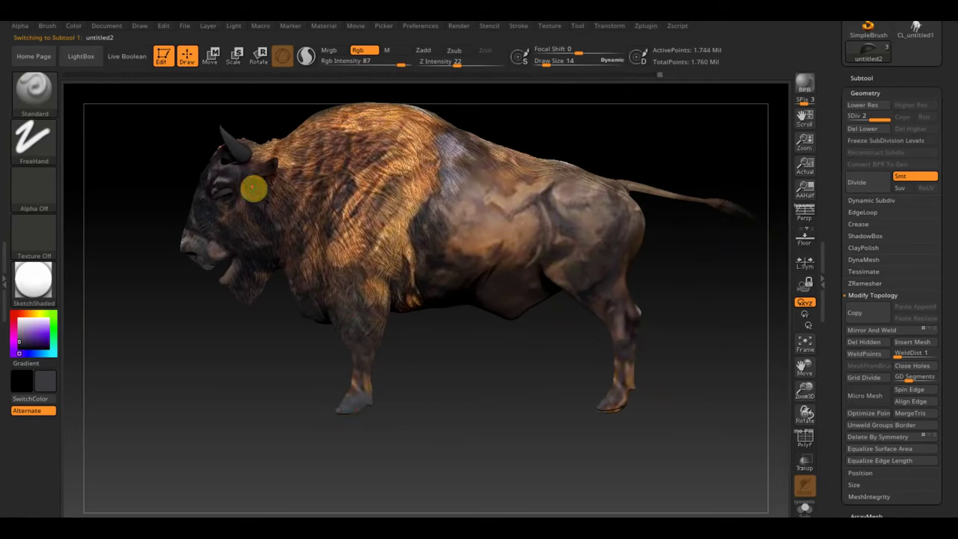
# Pick a dark red colour and turn the bison to view it from behind
pyautogui.press('c')
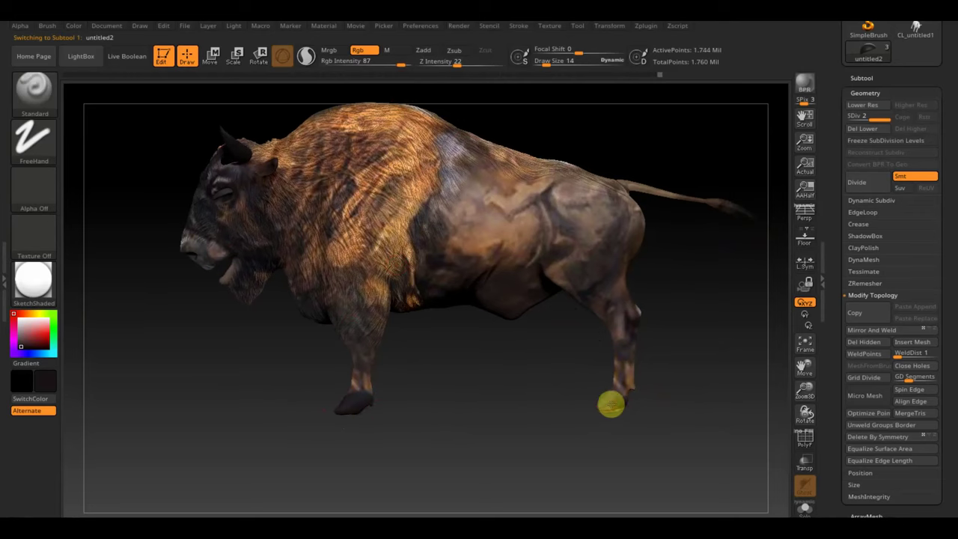
pyautogui.moveTo(489, 426); pyautogui.dragTo(552, 421)
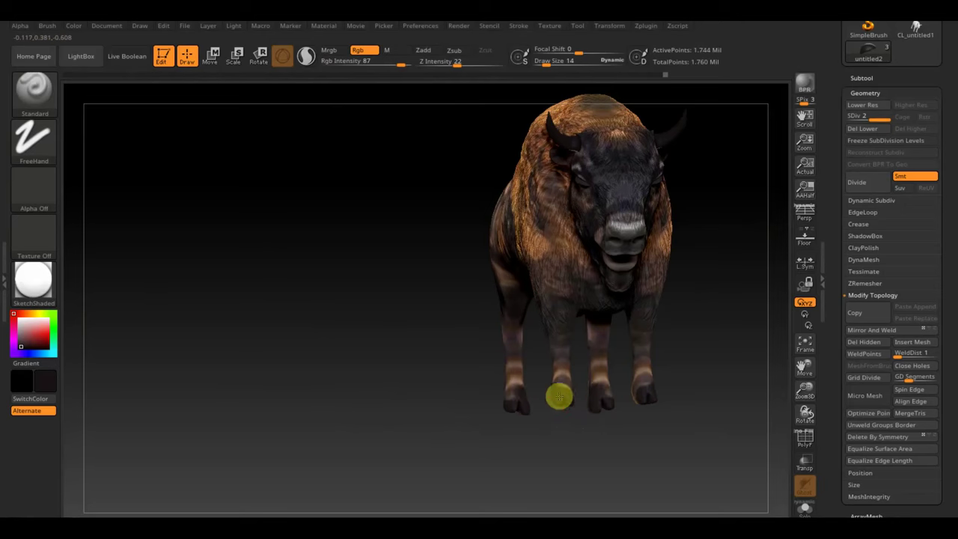
pyautogui.moveTo(513, 399)
pyautogui.mouseDown()
pyautogui.moveTo(481, 419)
pyautogui.moveTo(514, 402)
pyautogui.mouseUp()
pyautogui.moveTo(558, 424)
pyautogui.mouseDown()
pyautogui.moveTo(595, 430)
pyautogui.moveTo(614, 407)
pyautogui.moveTo(599, 436)
pyautogui.moveTo(586, 408)
pyautogui.moveTo(631, 396)
pyautogui.moveTo(613, 384)
pyautogui.moveTo(640, 382)
pyautogui.mouseUp()
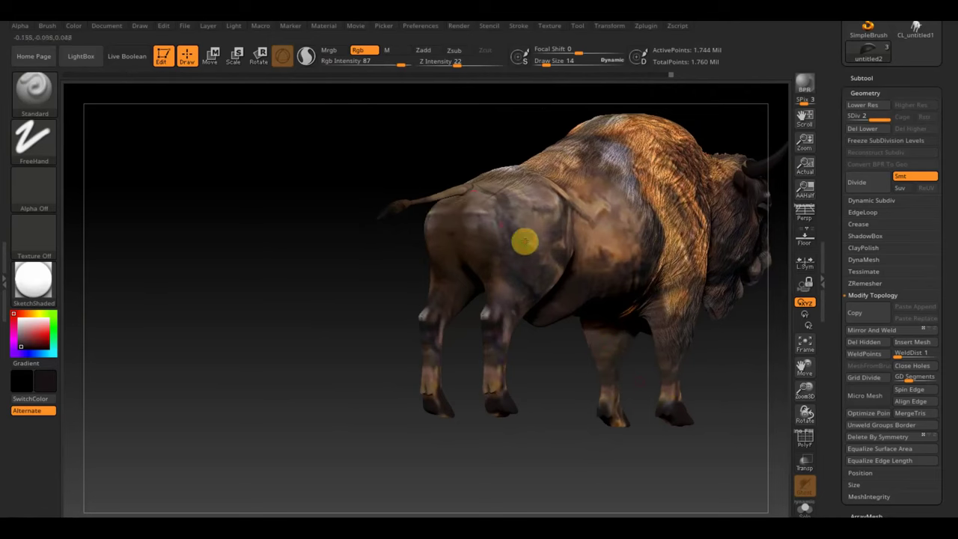
# Sample brown from the hide, lower Rgb Intensity, set draw size 42, and zoom on hind legs
pyautogui.press('c')
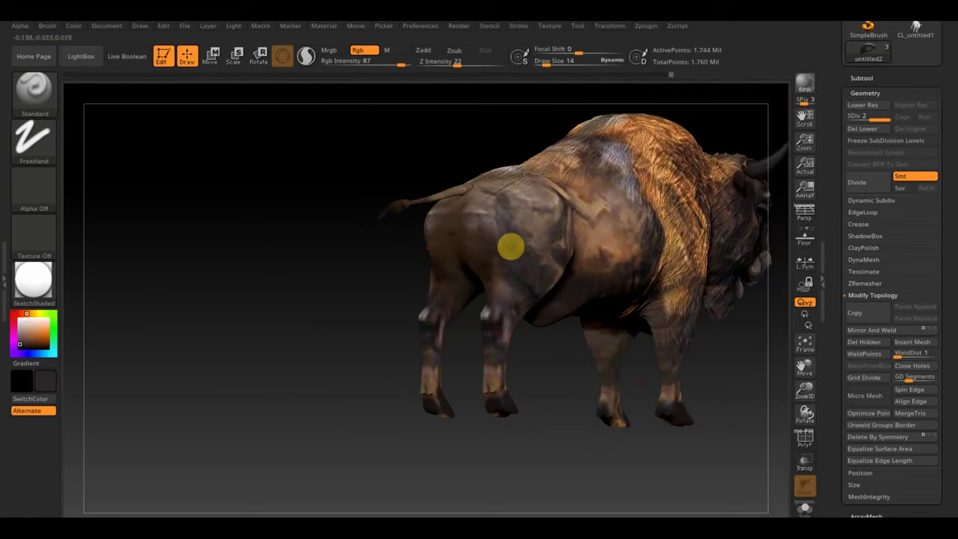
pyautogui.click(397, 66)
pyautogui.moveTo(356, 64); pyautogui.dragTo(347, 65)
pyautogui.moveTo(546, 60)
pyautogui.mouseDown()
pyautogui.moveTo(557, 68)
pyautogui.moveTo(539, 242)
pyautogui.moveTo(496, 224)
pyautogui.moveTo(472, 250)
pyautogui.moveTo(490, 215)
pyautogui.moveTo(480, 289)
pyautogui.mouseUp()
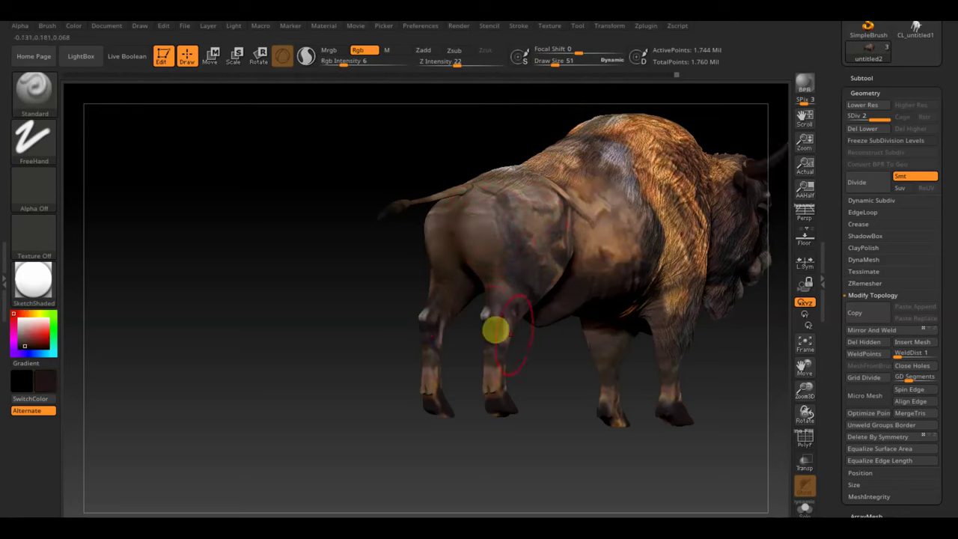
pyautogui.moveTo(573, 60); pyautogui.dragTo(556, 65)
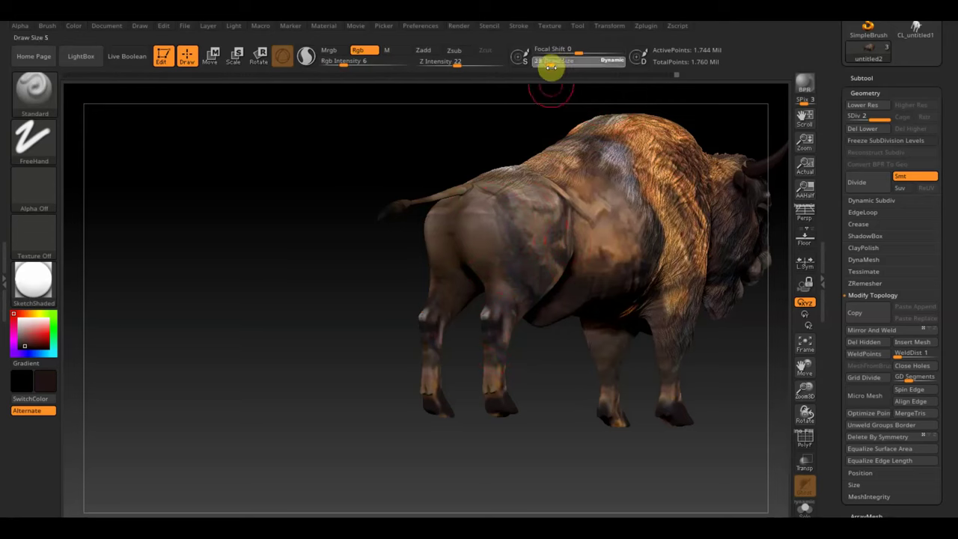
pyautogui.moveTo(237, 276)
pyautogui.keyDown('alt'); pyautogui.mouseDown()
pyautogui.moveTo(257, 318)
pyautogui.moveTo(254, 229)
pyautogui.mouseUp(); pyautogui.keyUp('alt')
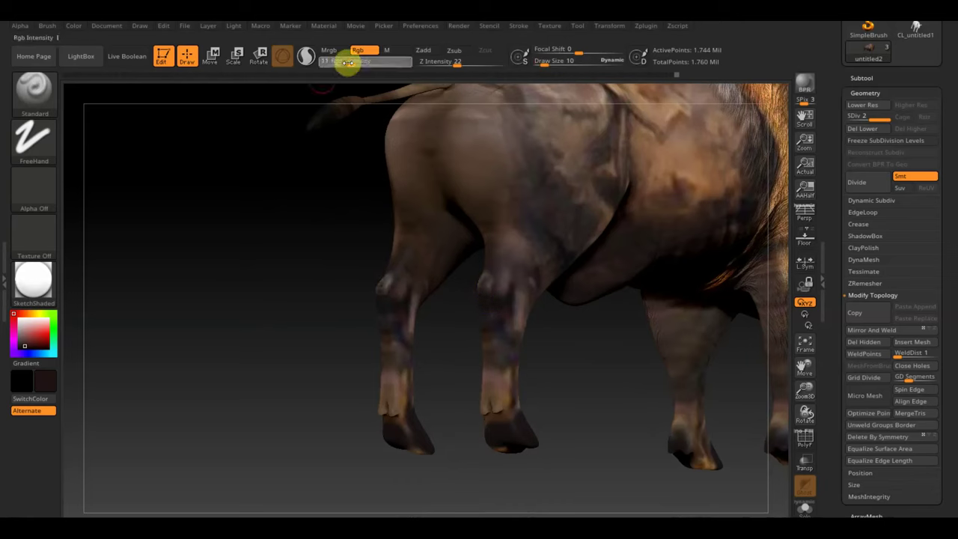
# At Rgb Intensity 15, tint the legs down toward the hooves
pyautogui.moveTo(355, 63); pyautogui.dragTo(357, 63)
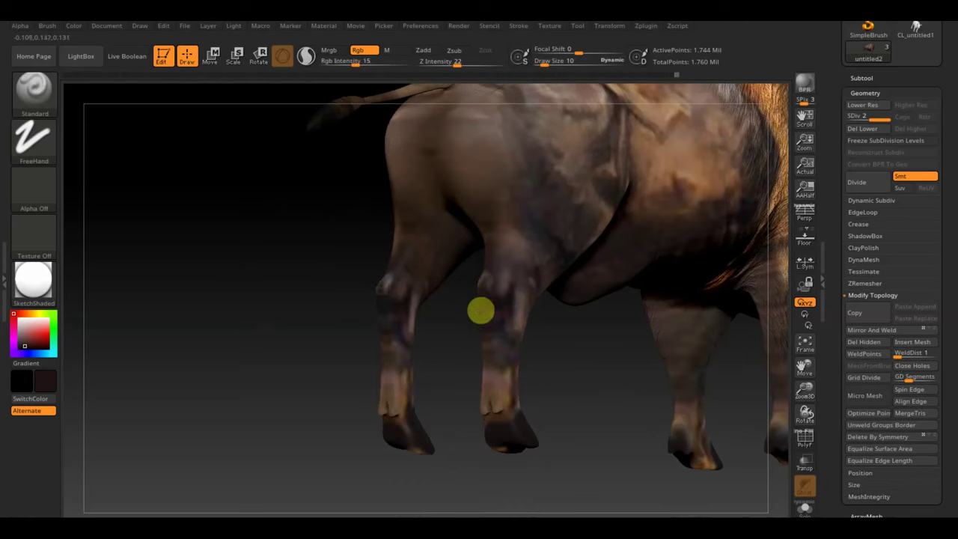
pyautogui.moveTo(517, 394)
pyautogui.mouseDown()
pyautogui.moveTo(526, 375)
pyautogui.moveTo(560, 386)
pyautogui.moveTo(513, 398)
pyautogui.mouseUp()
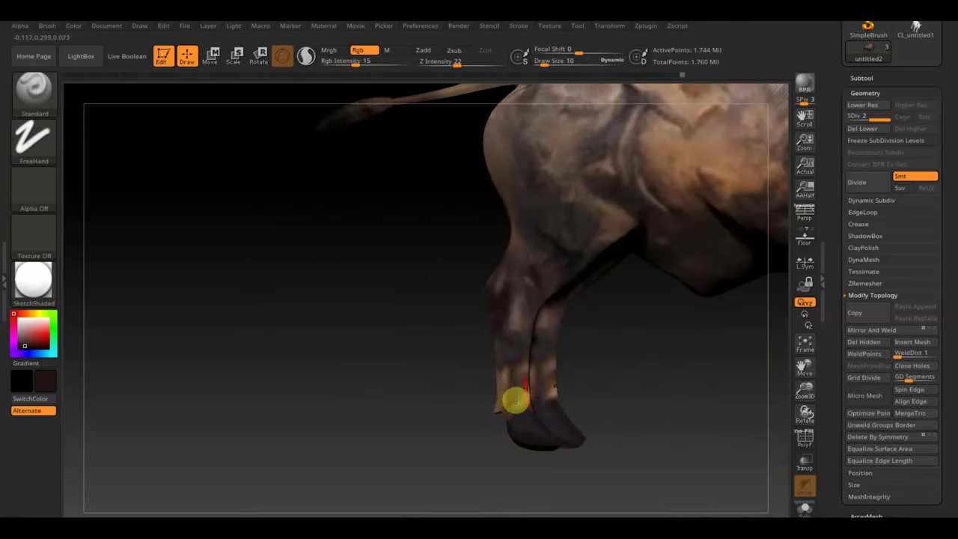
pyautogui.moveTo(611, 368)
pyautogui.mouseDown()
pyautogui.moveTo(592, 367)
pyautogui.moveTo(588, 392)
pyautogui.moveTo(609, 395)
pyautogui.moveTo(552, 387)
pyautogui.mouseUp()
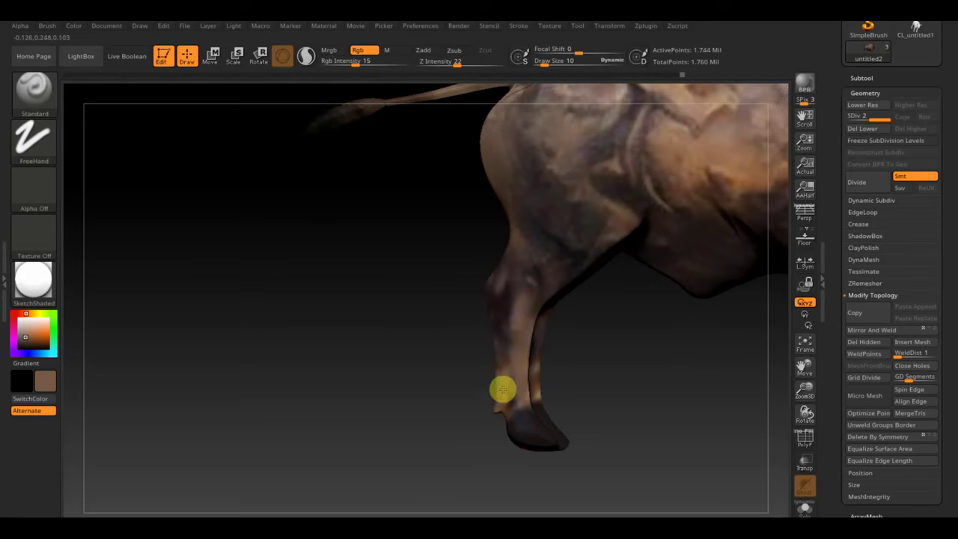
# Rotate around the hindquarters and legs, then frame the whole bison
pyautogui.moveTo(395, 387); pyautogui.dragTo(484, 349)
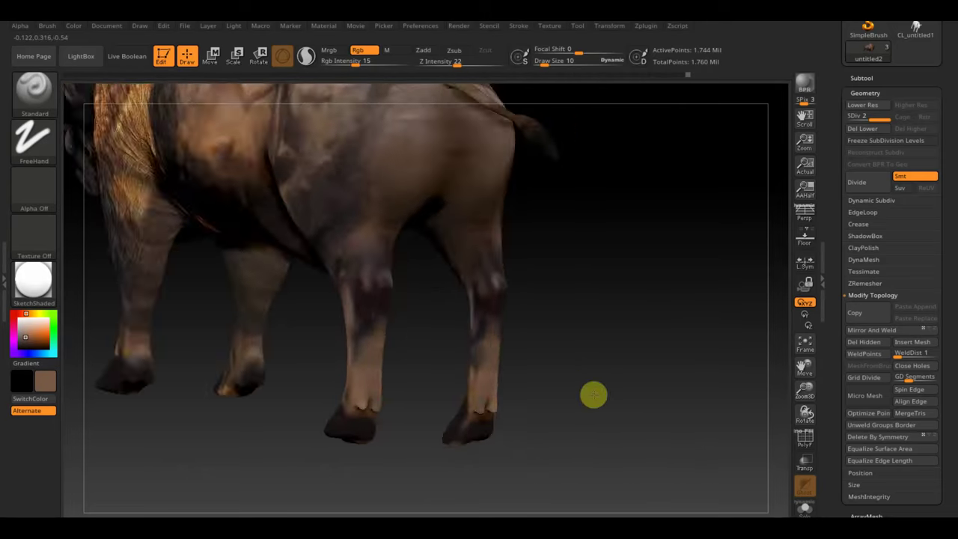
pyautogui.moveTo(568, 382); pyautogui.dragTo(621, 396)
pyautogui.moveTo(495, 361)
pyautogui.mouseDown()
pyautogui.moveTo(577, 367)
pyautogui.moveTo(474, 337)
pyautogui.mouseUp()
pyautogui.moveTo(607, 337); pyautogui.dragTo(599, 364)
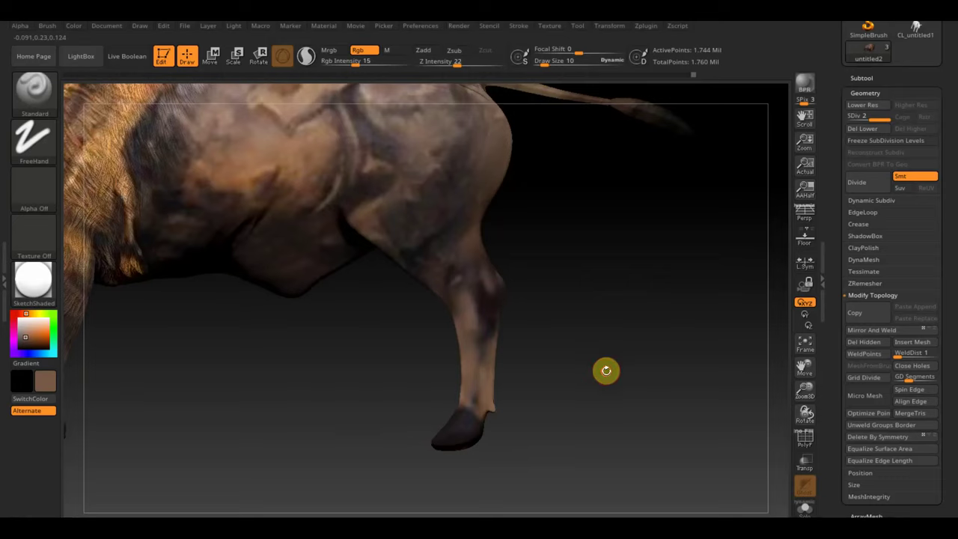
pyautogui.press('f')
pyautogui.moveTo(588, 305)
pyautogui.mouseDown()
pyautogui.moveTo(650, 332)
pyautogui.moveTo(656, 354)
pyautogui.moveTo(633, 319)
pyautogui.moveTo(652, 416)
pyautogui.mouseUp()
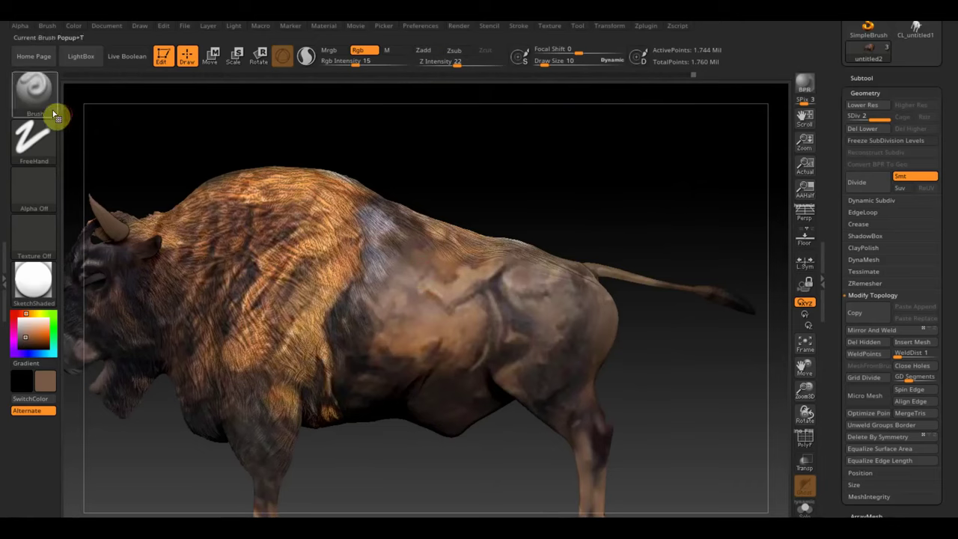
# Load the fur alpha and switch the brush stroke to DragRect
pyautogui.click(44, 193)
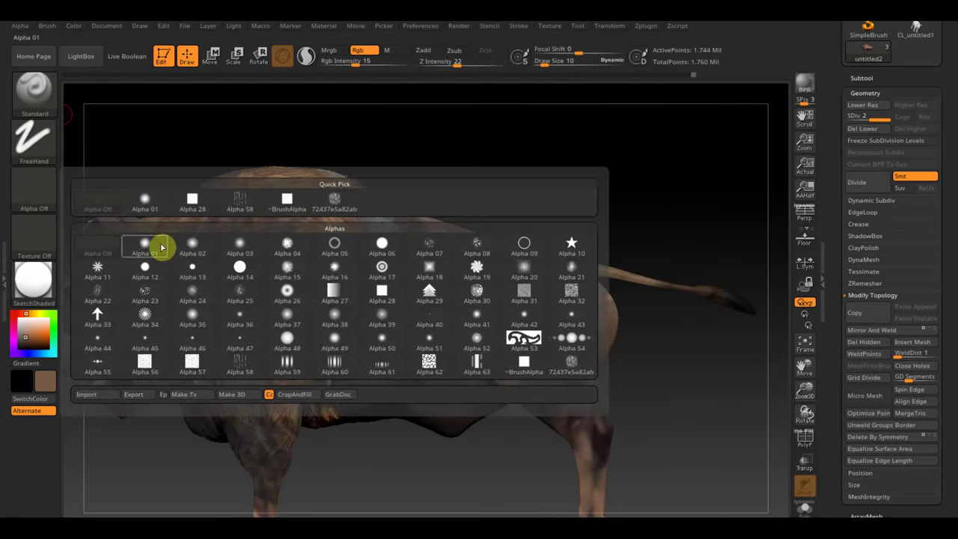
pyautogui.click(332, 204)
pyautogui.click(38, 149)
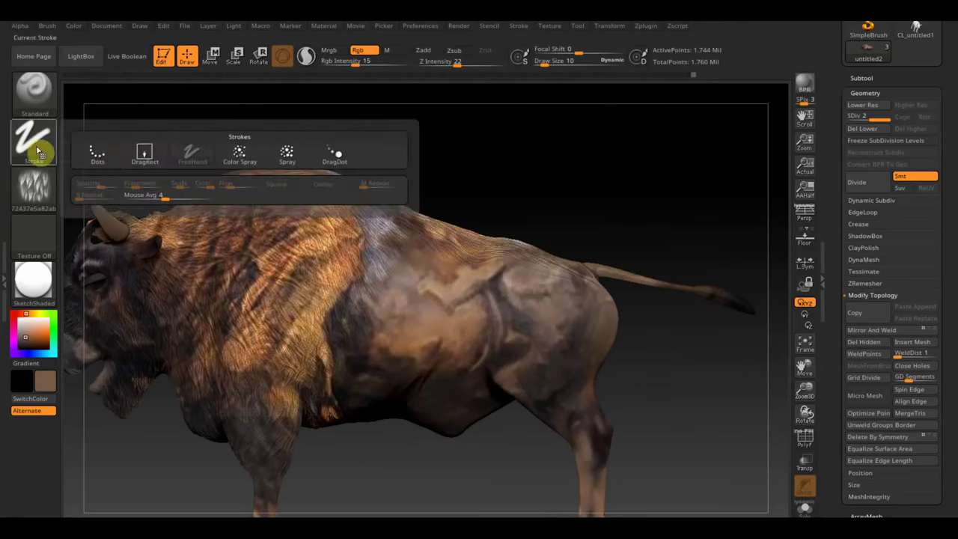
pyautogui.click(146, 156)
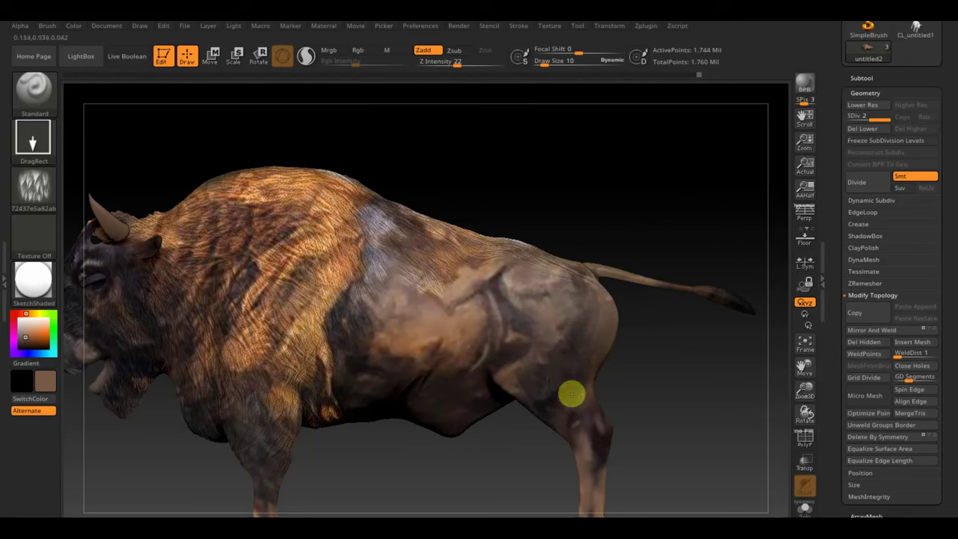
pyautogui.moveTo(571, 394); pyautogui.dragTo(574, 345)
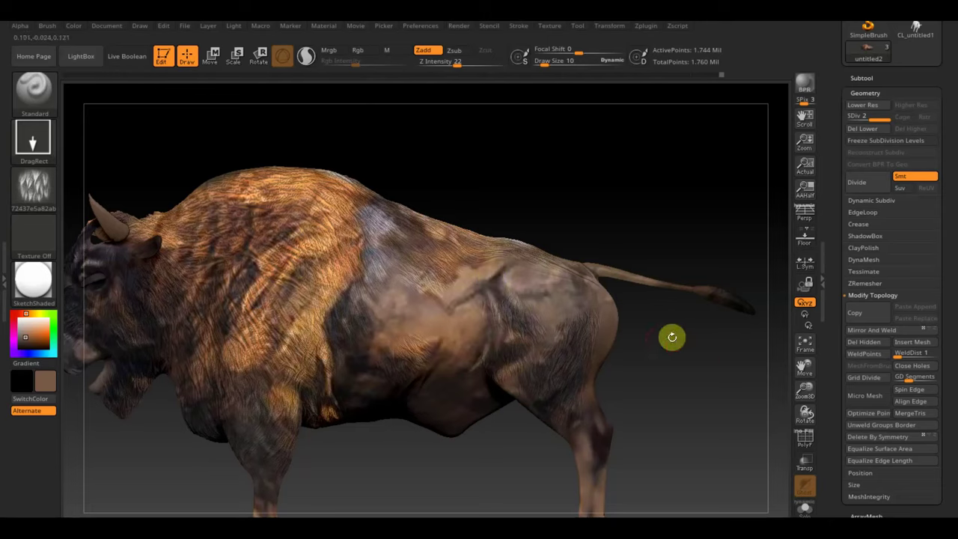
pyautogui.moveTo(673, 340)
pyautogui.mouseDown()
pyautogui.moveTo(690, 369)
pyautogui.moveTo(716, 368)
pyautogui.moveTo(651, 396)
pyautogui.moveTo(666, 392)
pyautogui.moveTo(657, 452)
pyautogui.moveTo(583, 319)
pyautogui.moveTo(590, 402)
pyautogui.moveTo(609, 407)
pyautogui.moveTo(340, 340)
pyautogui.moveTo(404, 357)
pyautogui.moveTo(339, 380)
pyautogui.mouseUp()
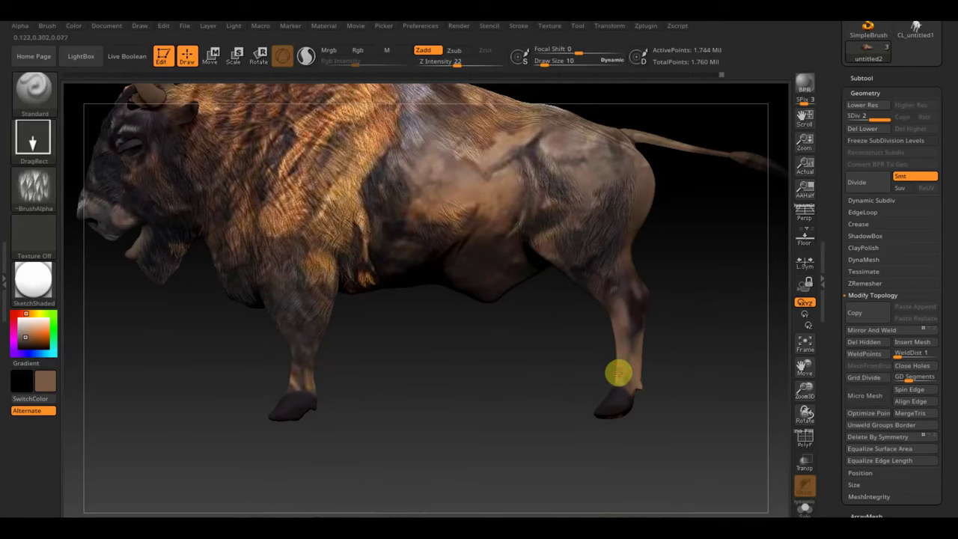
pyautogui.moveTo(638, 357)
pyautogui.mouseDown()
pyautogui.moveTo(641, 416)
pyautogui.moveTo(657, 383)
pyautogui.moveTo(559, 417)
pyautogui.mouseUp()
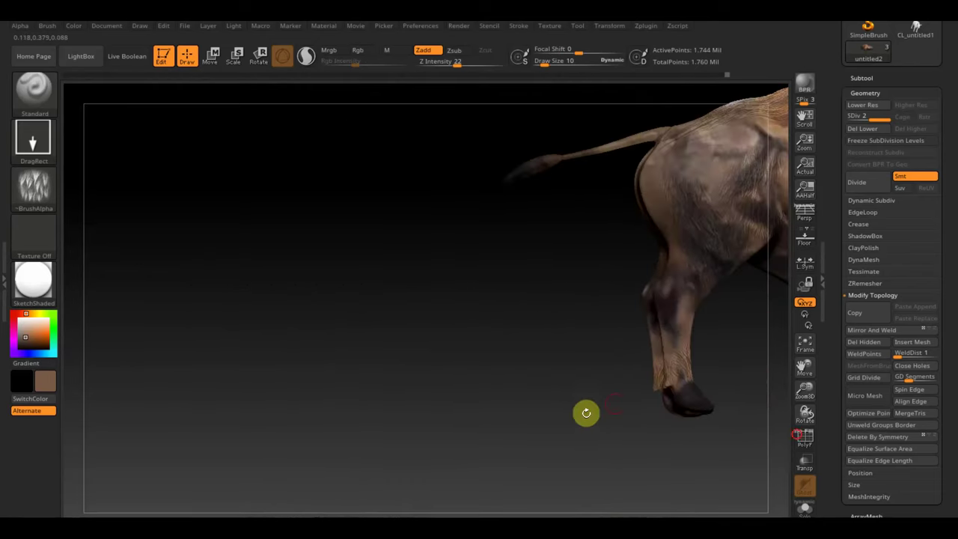
pyautogui.hotkey('shift', 'f')
pyautogui.hotkey('shift', 'f')
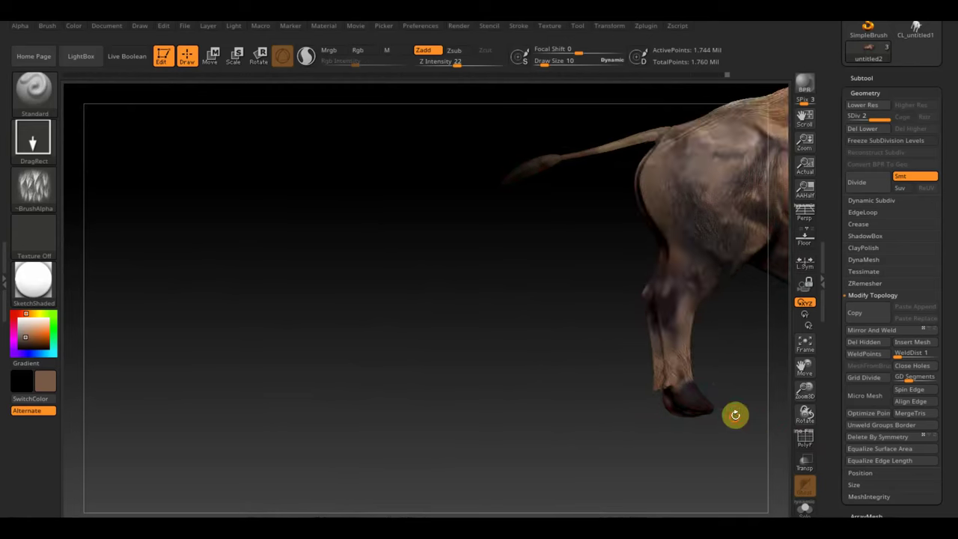
pyautogui.moveTo(733, 415); pyautogui.dragTo(648, 402)
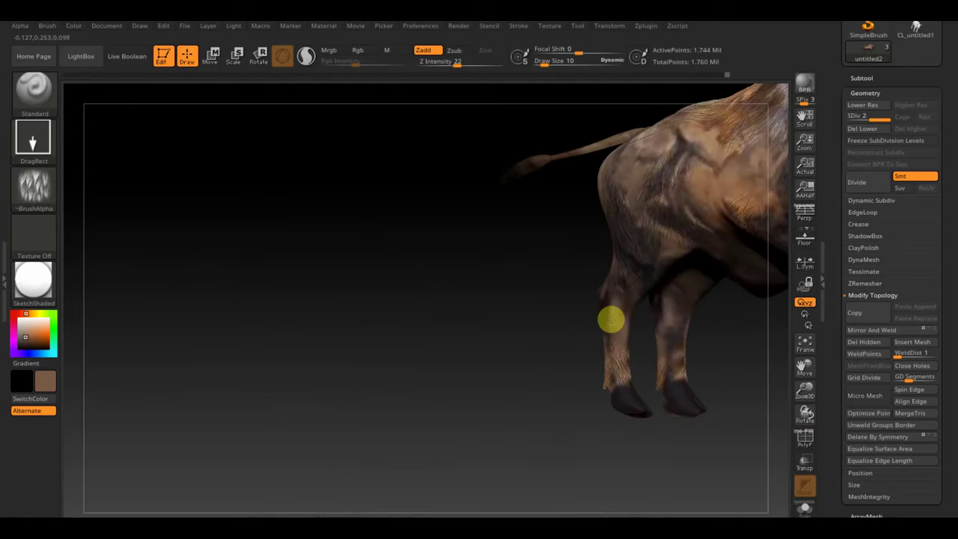
pyautogui.click(628, 344)
pyautogui.keyDown('shift'); pyautogui.moveTo(509, 239); pyautogui.dragTo(469, 191); pyautogui.keyUp('shift')
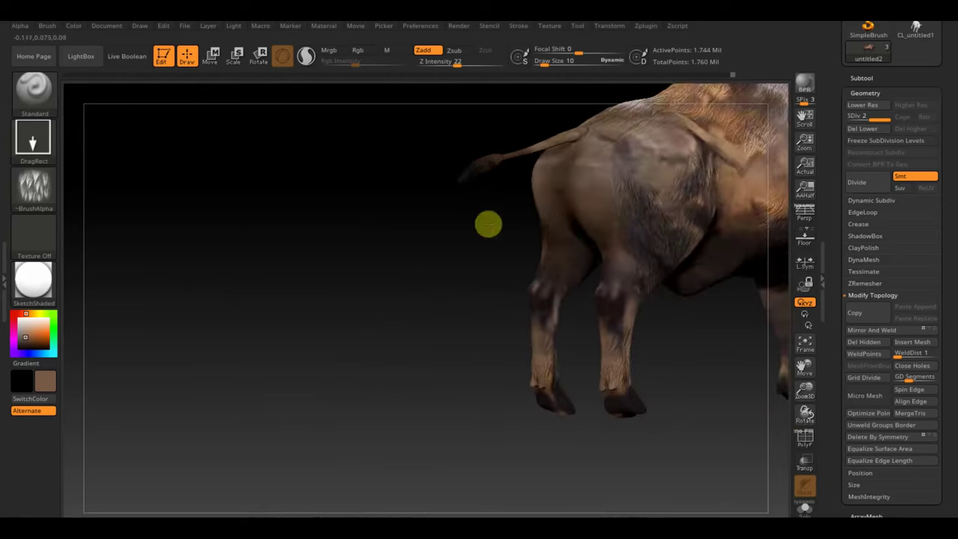
pyautogui.keyDown('shift'); pyautogui.moveTo(721, 272); pyautogui.dragTo(767, 280); pyautogui.keyUp('shift')
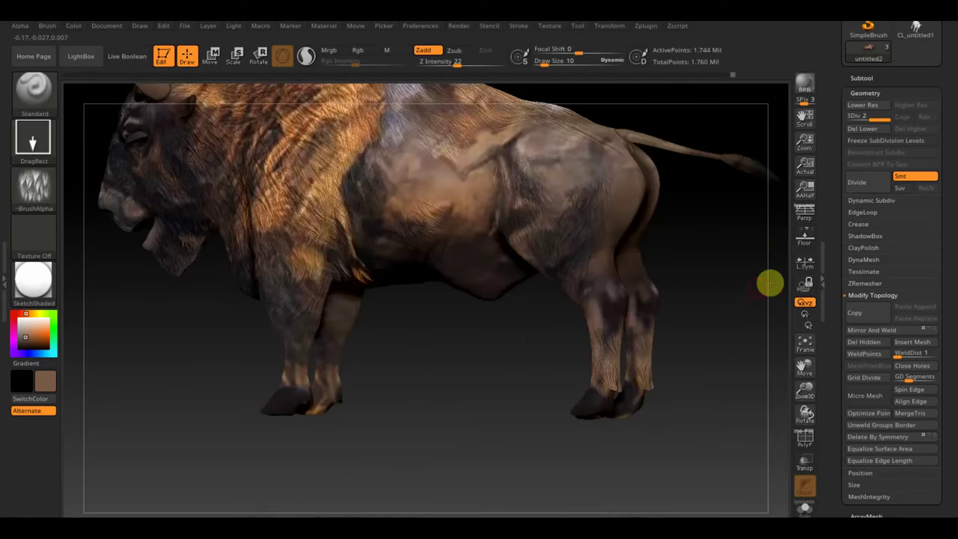
pyautogui.moveTo(620, 246)
pyautogui.mouseDown()
pyautogui.moveTo(666, 250)
pyautogui.moveTo(643, 244)
pyautogui.mouseUp()
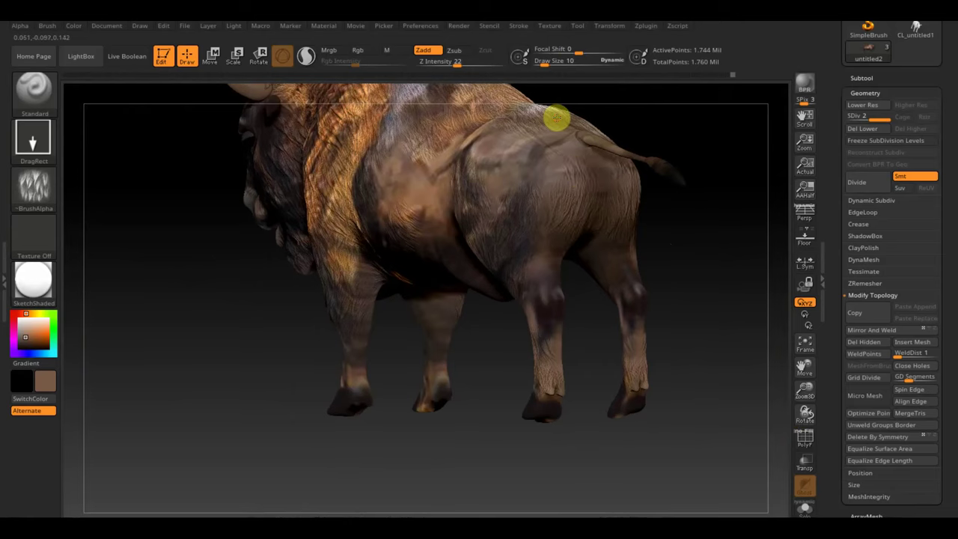
pyautogui.keyDown('shift'); pyautogui.moveTo(698, 255); pyautogui.dragTo(720, 260); pyautogui.keyUp('shift')
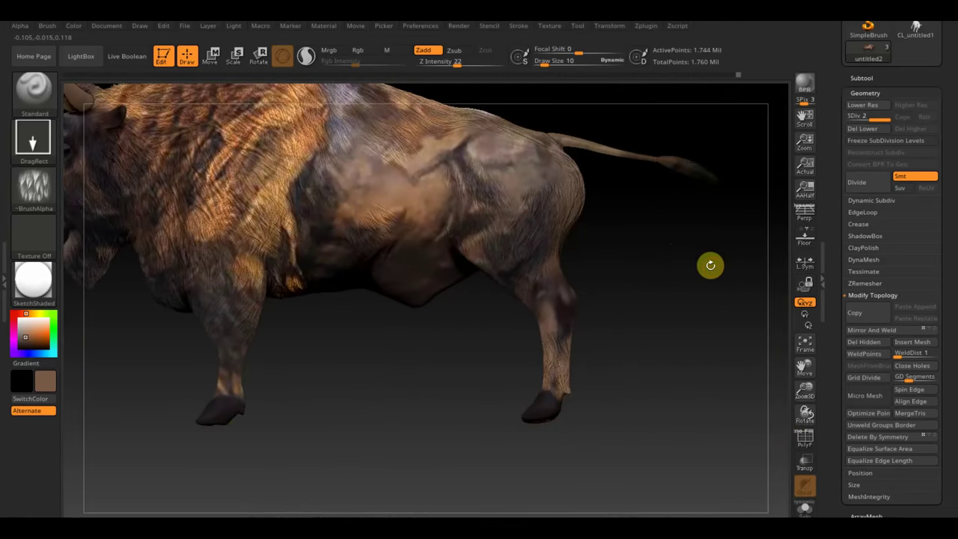
pyautogui.moveTo(718, 299)
pyautogui.keyDown('alt'); pyautogui.mouseDown()
pyautogui.moveTo(697, 263)
pyautogui.moveTo(697, 347)
pyautogui.mouseUp(); pyautogui.keyUp('alt')
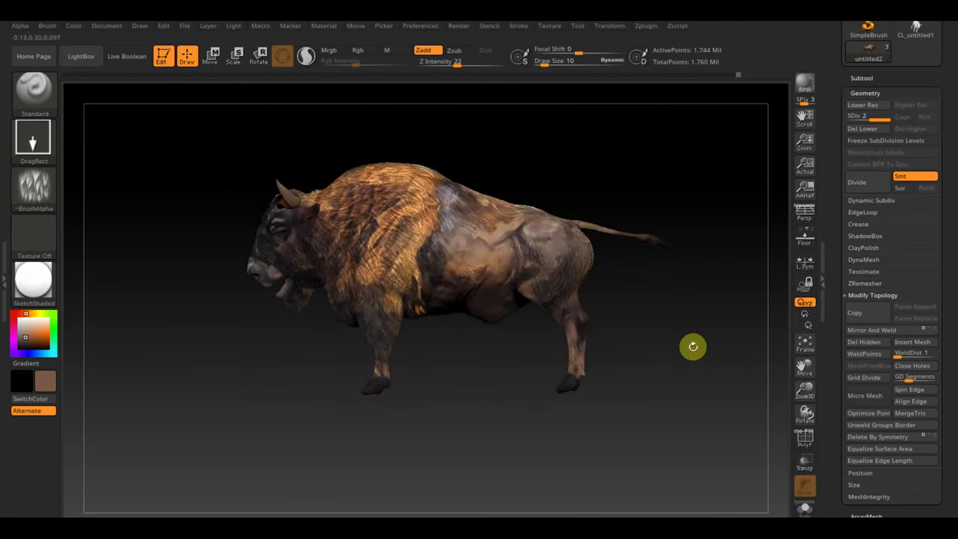
pyautogui.moveTo(317, 381)
pyautogui.mouseDown()
pyautogui.moveTo(342, 381)
pyautogui.moveTo(346, 402)
pyautogui.moveTo(447, 404)
pyautogui.moveTo(246, 260)
pyautogui.mouseUp()
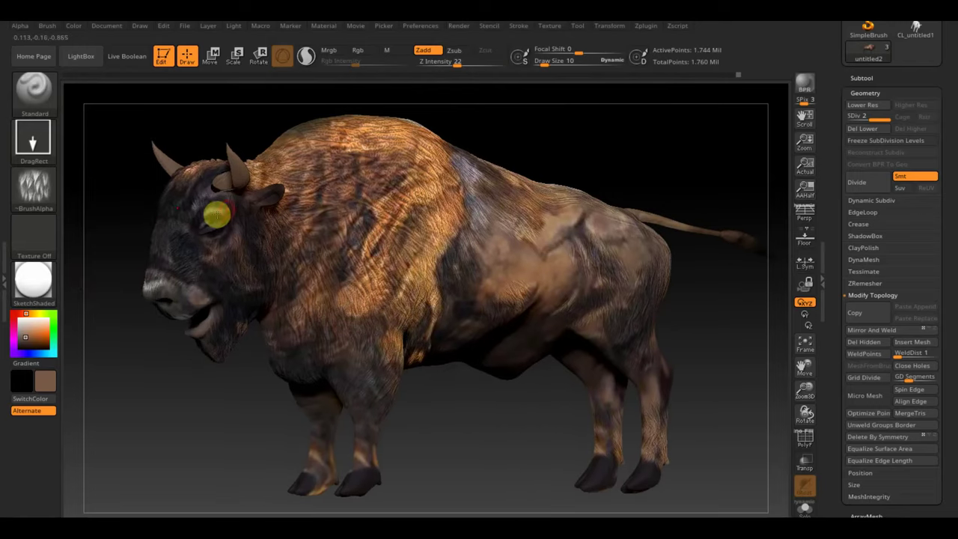
# Set the stroke to FreeHand and turn the brush alpha off
pyautogui.click(33, 138)
pyautogui.click(183, 157)
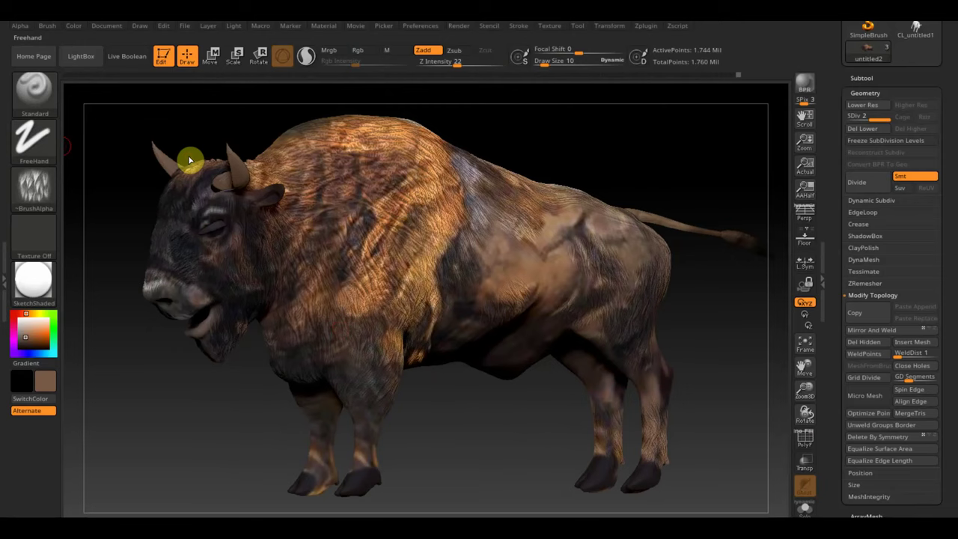
pyautogui.click(34, 187)
pyautogui.click(104, 201)
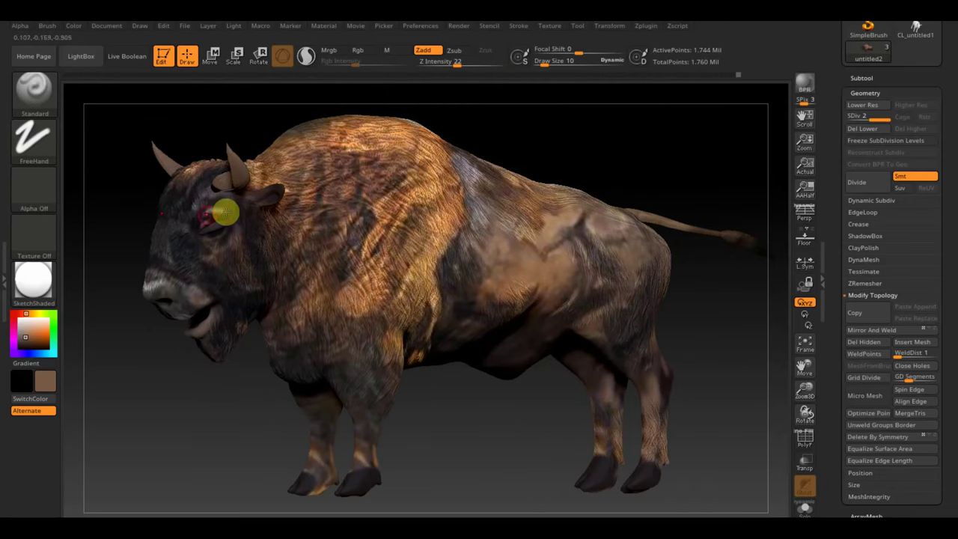
# Choose the Move Topological brush with a draw size of 15
pyautogui.click(34, 91)
pyautogui.click(232, 106)
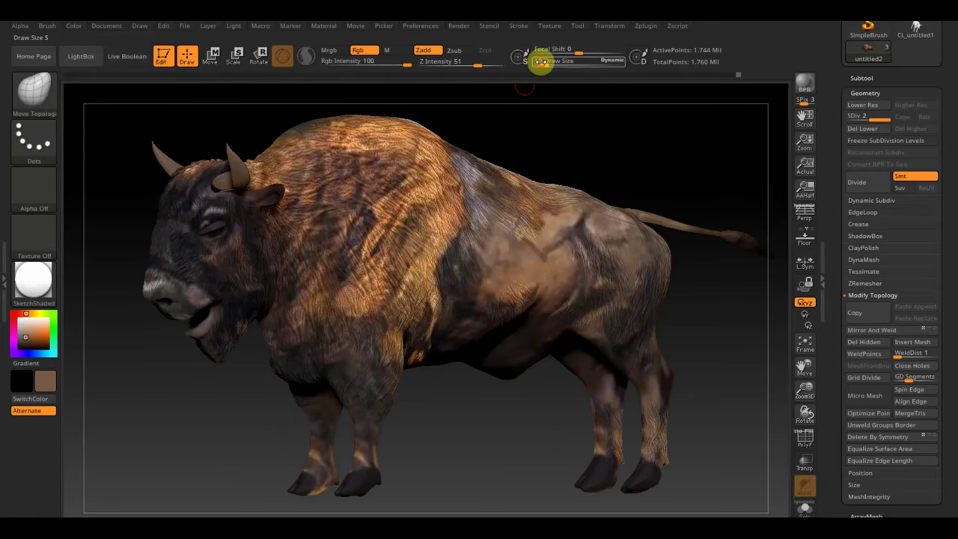
pyautogui.click(547, 60)
pyautogui.write('15')
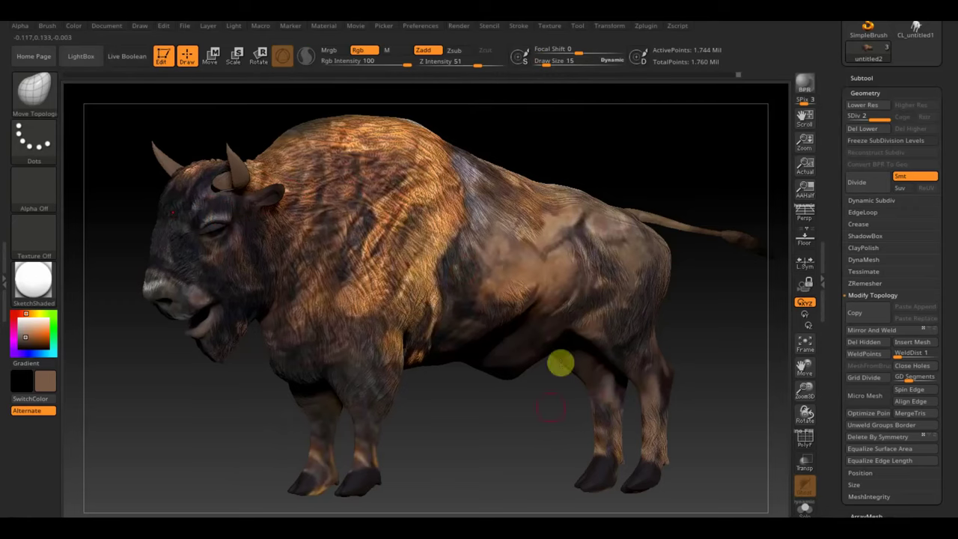
pyautogui.moveTo(532, 437)
pyautogui.mouseDown()
pyautogui.moveTo(513, 450)
pyautogui.moveTo(514, 404)
pyautogui.mouseUp()
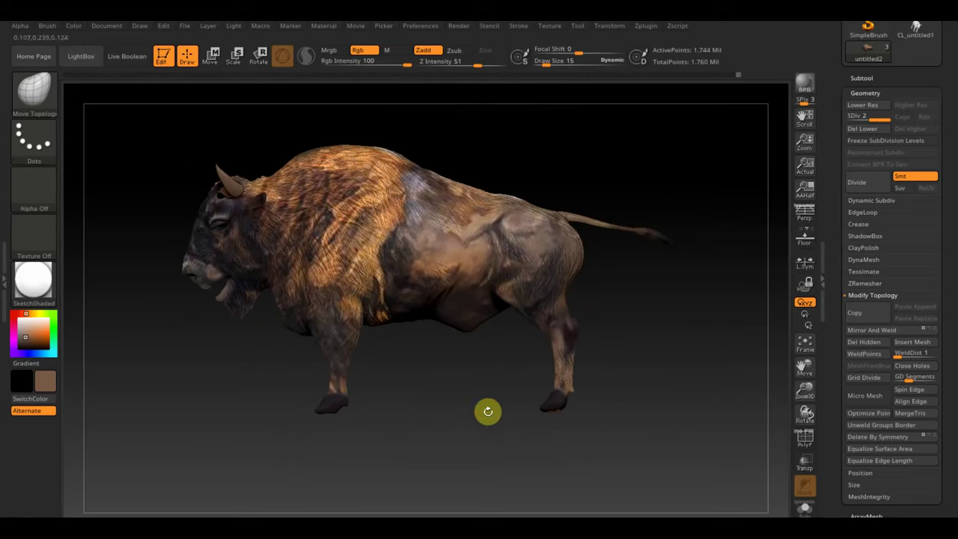
pyautogui.click(785, 144)
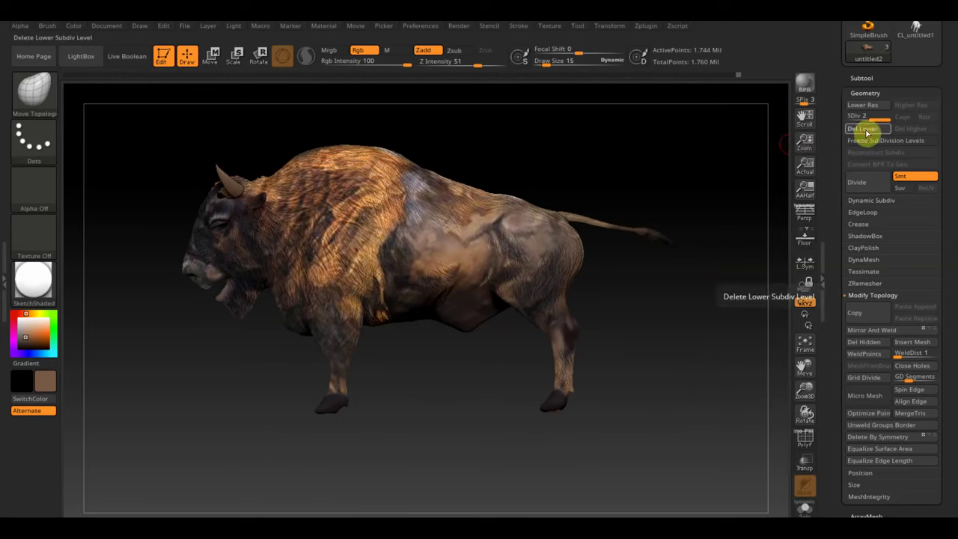
# Delete the bison's lower subdivision levels with Geometry > Del Lower
pyautogui.click(866, 131)
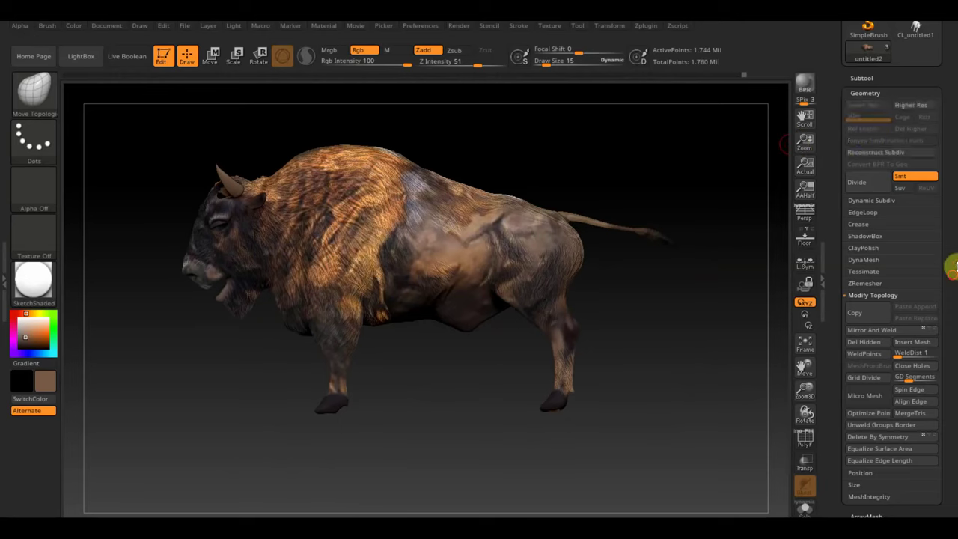
pyautogui.scroll(-5, 951, 239)
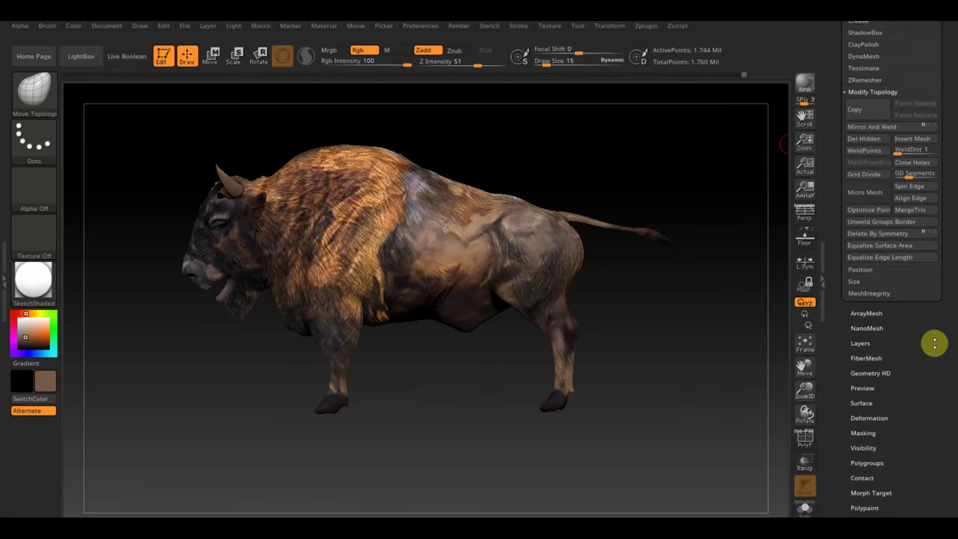
pyautogui.moveTo(933, 342); pyautogui.dragTo(934, 352)
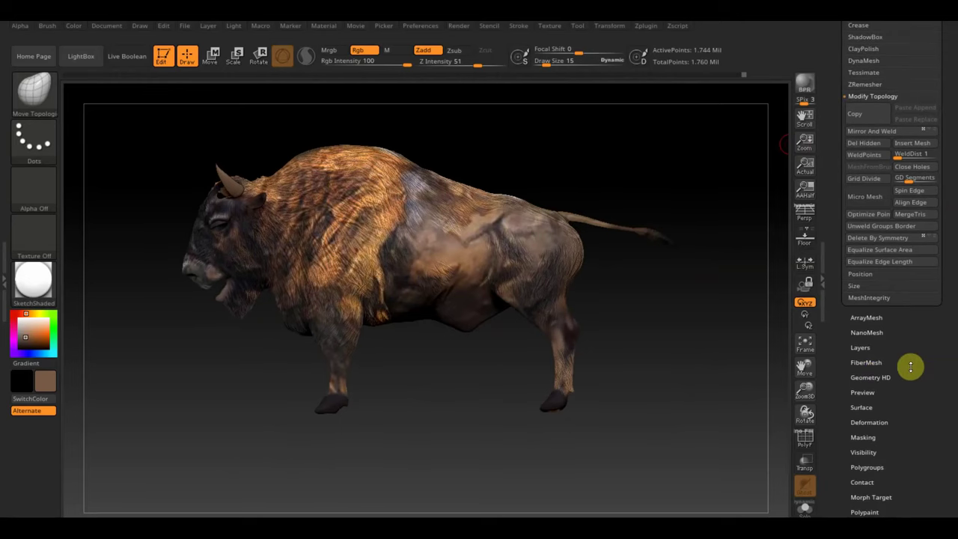
pyautogui.scroll(-2, 920, 336)
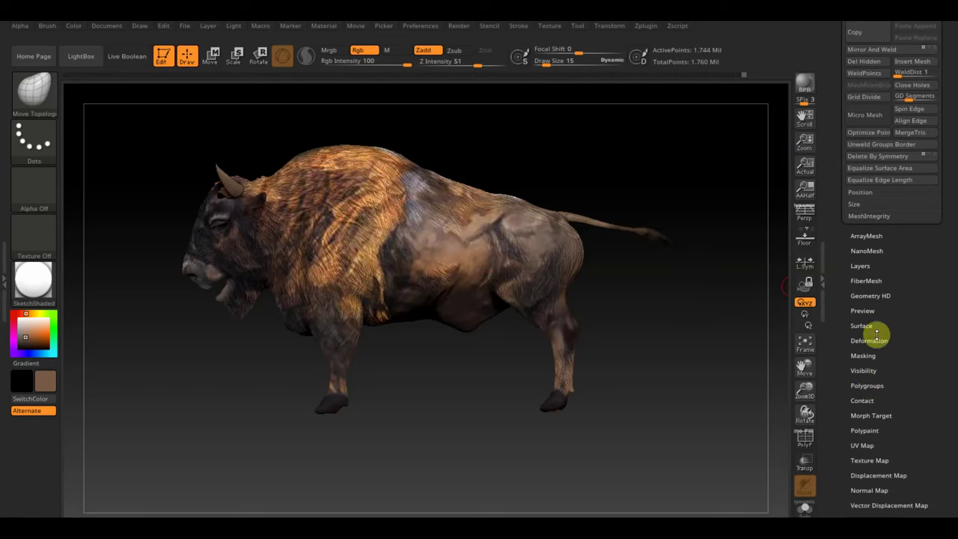
pyautogui.scroll(-2, 913, 359)
pyautogui.scroll(-2, 915, 316)
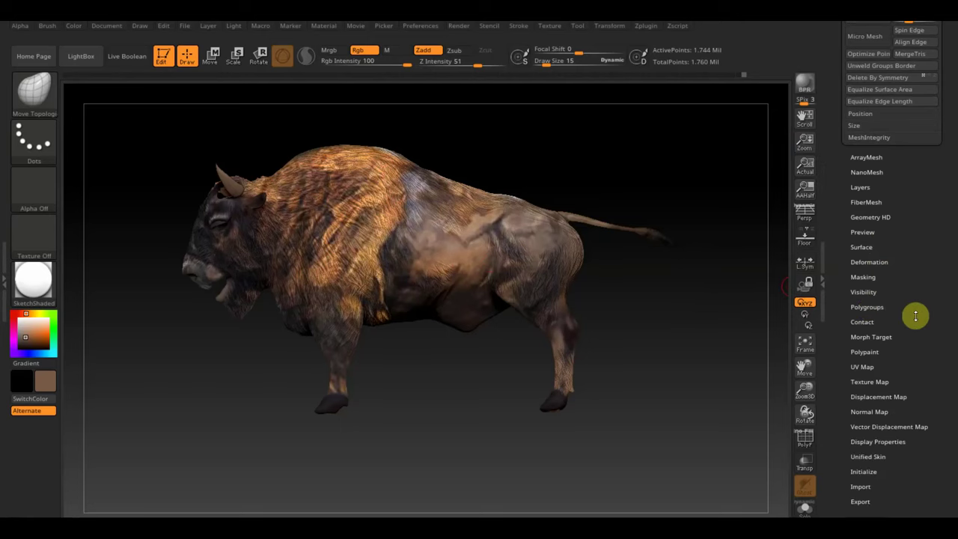
pyautogui.scroll(2, 916, 315)
pyautogui.scroll(1, 919, 369)
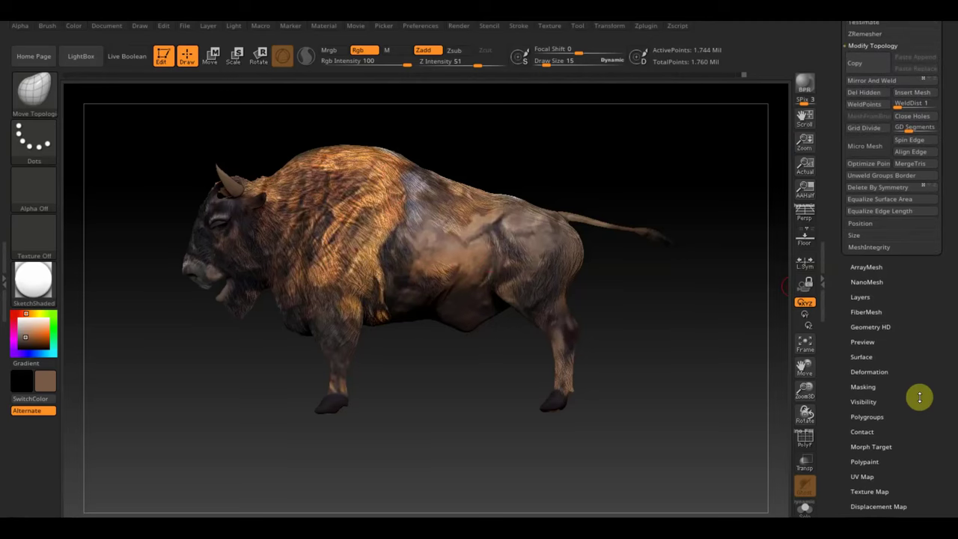
pyautogui.scroll(-1, 919, 374)
# Mask the bison by colour intensity using Masking > Mask By Color > Mask By Intensity
pyautogui.click(879, 338)
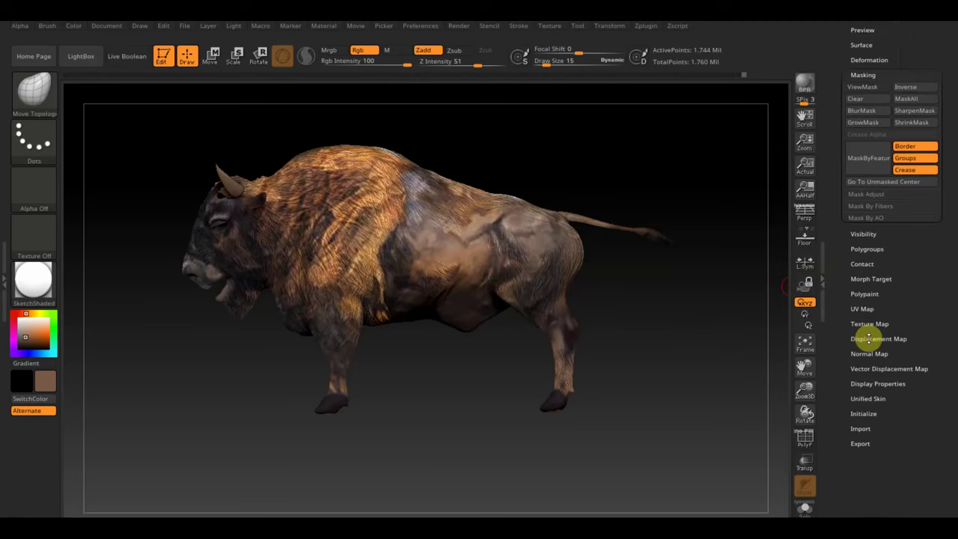
pyautogui.scroll(2, 922, 283)
pyautogui.click(874, 171)
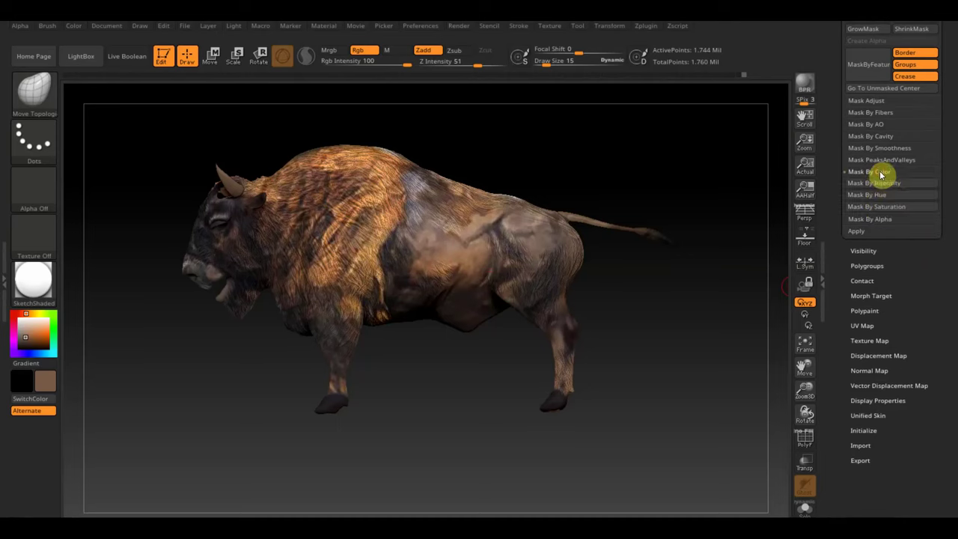
pyautogui.click(889, 184)
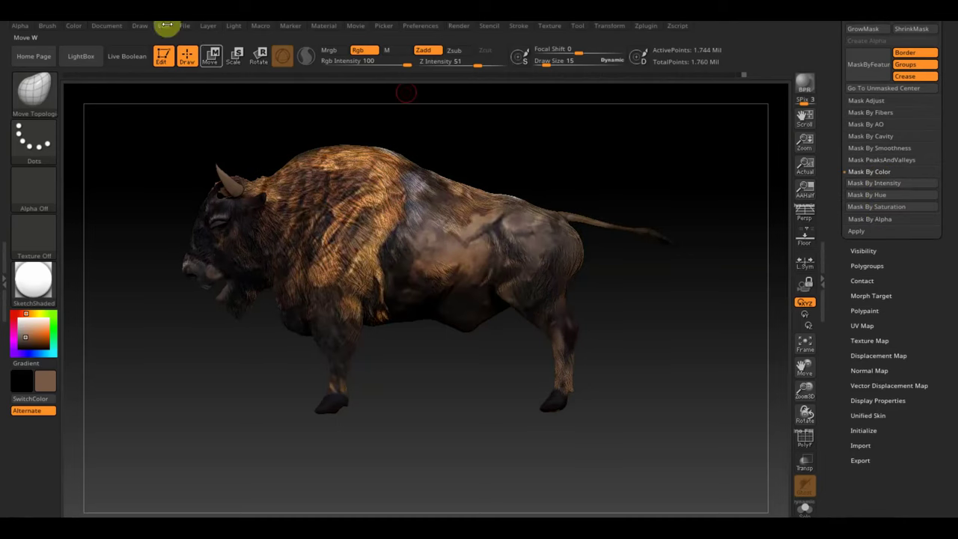
# Scale the masked bison up very slightly with the Transpose gizmo, then return to Draw at size 1
pyautogui.click(212, 55)
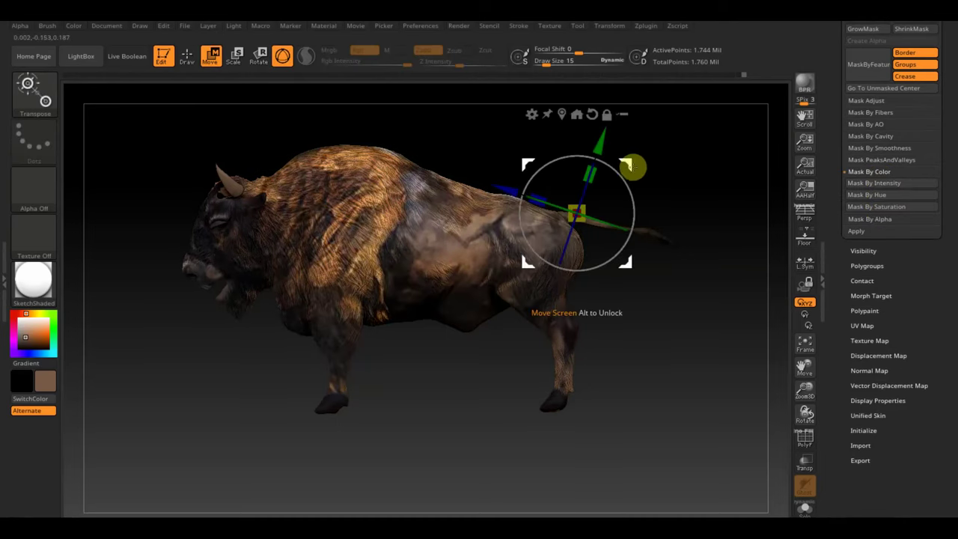
pyautogui.moveTo(627, 163); pyautogui.dragTo(379, 221)
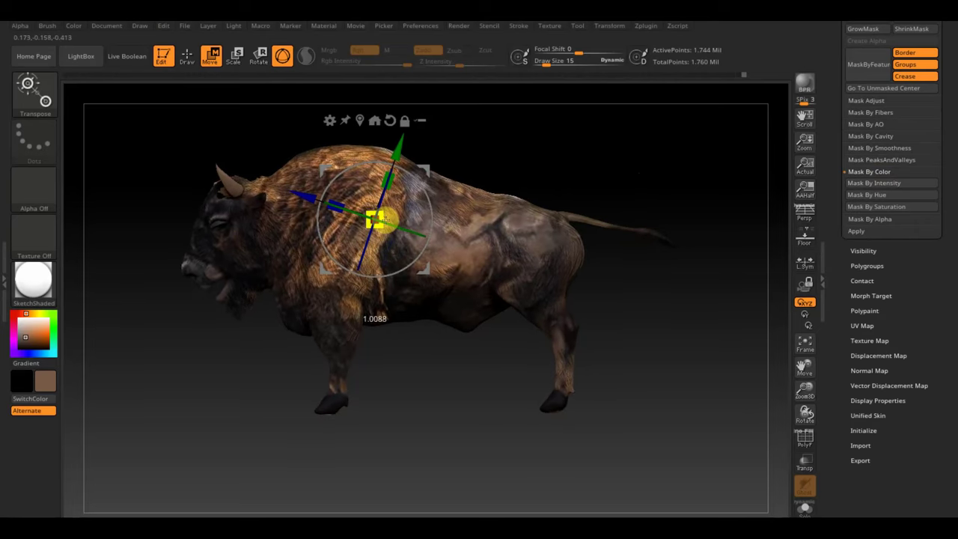
pyautogui.moveTo(378, 219); pyautogui.dragTo(380, 218)
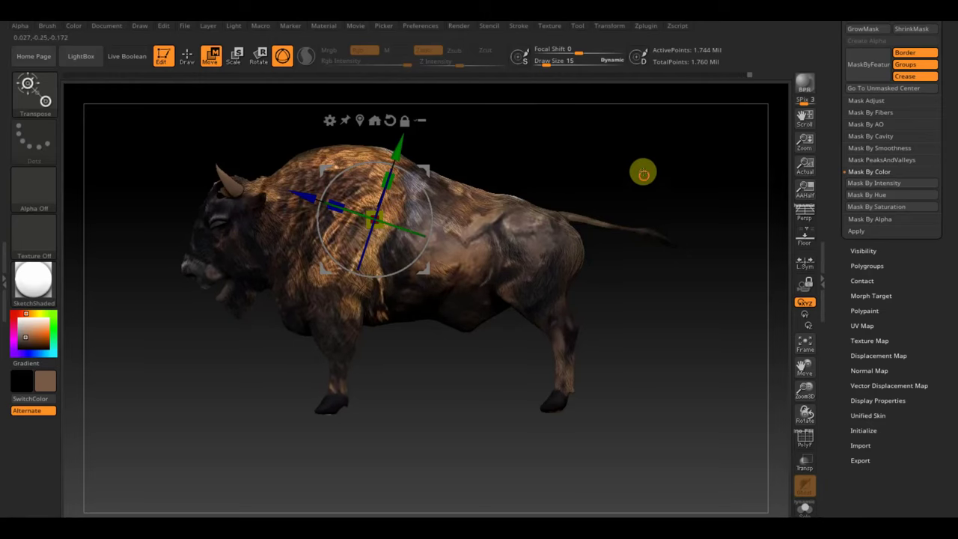
pyautogui.click(187, 57)
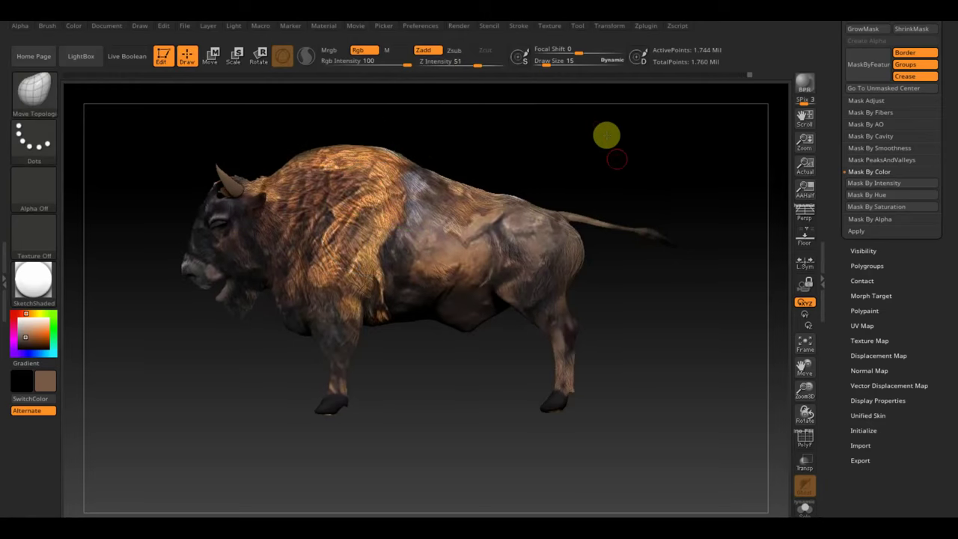
pyautogui.rightClick(658, 329)
pyautogui.click(651, 329)
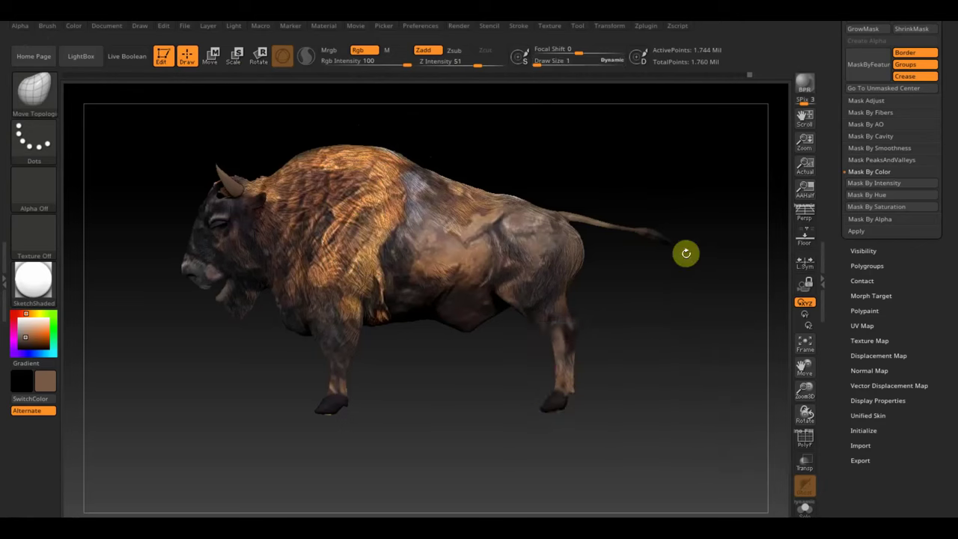
# Orbit the painted bison from its rear round to a front three-quarter view
pyautogui.moveTo(684, 255)
pyautogui.mouseDown()
pyautogui.moveTo(658, 307)
pyautogui.moveTo(644, 315)
pyautogui.moveTo(663, 337)
pyautogui.moveTo(652, 314)
pyautogui.moveTo(651, 374)
pyautogui.moveTo(631, 391)
pyautogui.moveTo(660, 329)
pyautogui.moveTo(667, 379)
pyautogui.moveTo(659, 402)
pyautogui.moveTo(693, 378)
pyautogui.mouseUp()
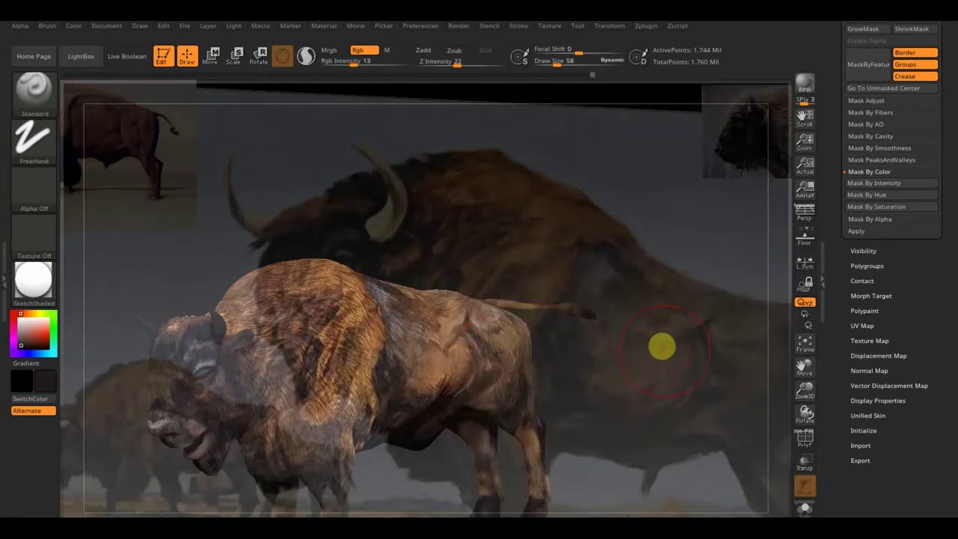
pyautogui.moveTo(662, 345)
pyautogui.mouseDown()
pyautogui.moveTo(668, 351)
pyautogui.moveTo(714, 277)
pyautogui.mouseUp()
pyautogui.moveTo(650, 312)
pyautogui.mouseDown()
pyautogui.moveTo(678, 305)
pyautogui.moveTo(668, 300)
pyautogui.moveTo(661, 339)
pyautogui.moveTo(642, 351)
pyautogui.moveTo(663, 349)
pyautogui.moveTo(651, 347)
pyautogui.mouseUp()
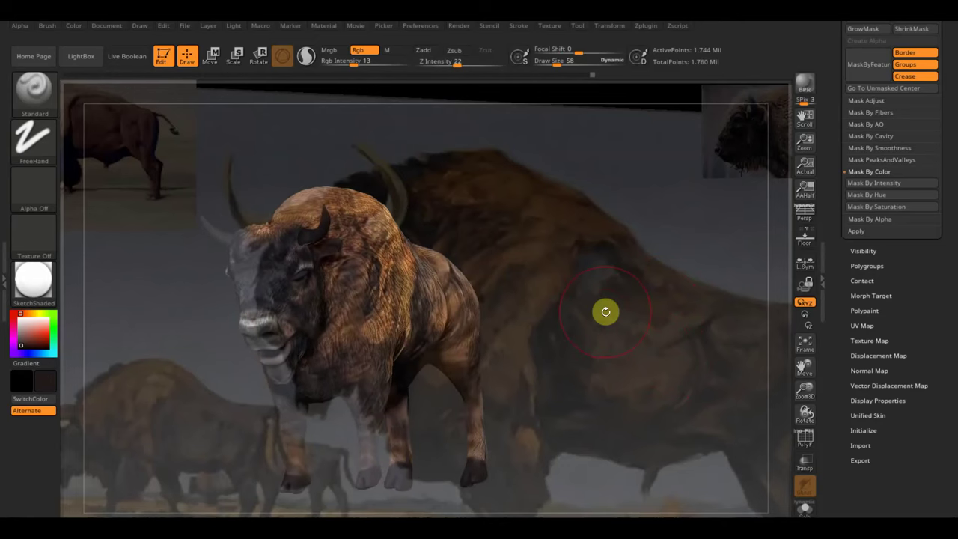
# Bring a different Spotlight bison photo forward and rotate the model to compare against it
pyautogui.press('z')
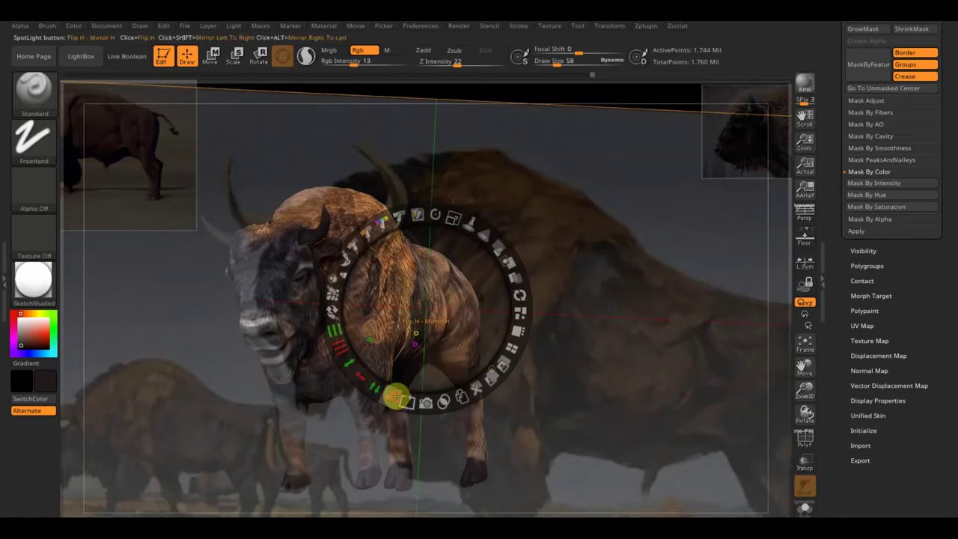
pyautogui.click(396, 395)
pyautogui.moveTo(461, 362)
pyautogui.mouseDown()
pyautogui.moveTo(310, 374)
pyautogui.moveTo(276, 366)
pyautogui.mouseUp()
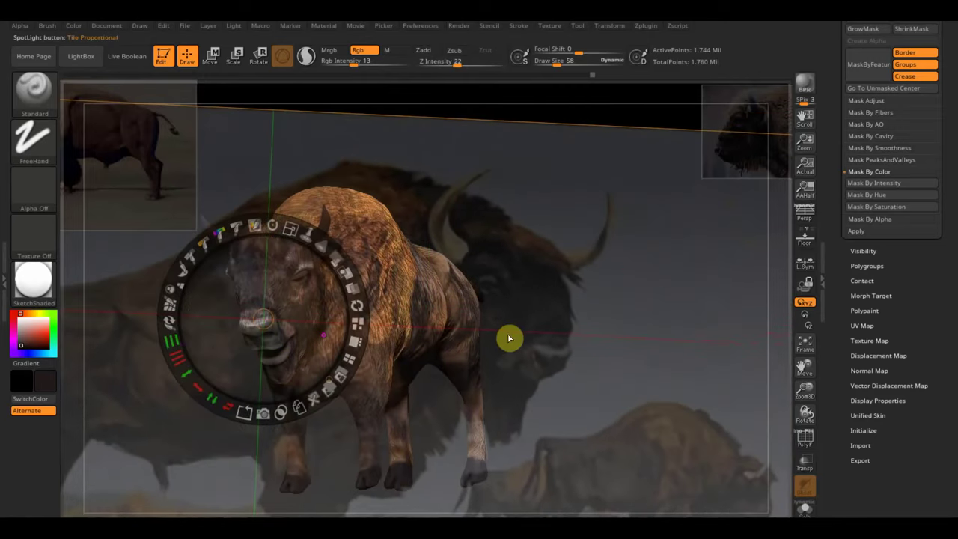
pyautogui.press('z')
pyautogui.moveTo(541, 364)
pyautogui.mouseDown()
pyautogui.moveTo(591, 355)
pyautogui.moveTo(695, 367)
pyautogui.moveTo(717, 390)
pyautogui.moveTo(697, 379)
pyautogui.moveTo(706, 378)
pyautogui.mouseUp()
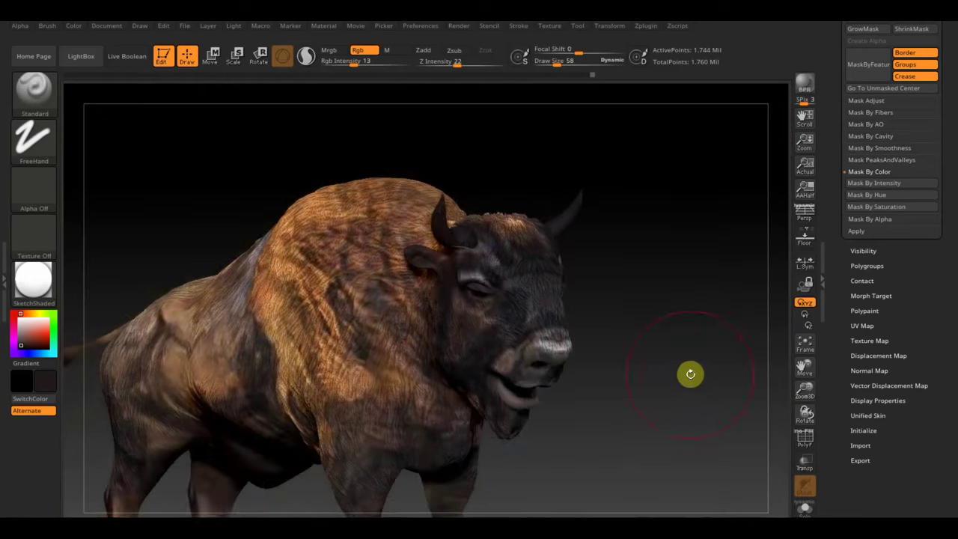
pyautogui.moveTo(690, 374)
pyautogui.mouseDown()
pyautogui.moveTo(658, 386)
pyautogui.moveTo(493, 332)
pyautogui.moveTo(669, 346)
pyautogui.moveTo(688, 382)
pyautogui.moveTo(676, 348)
pyautogui.mouseUp()
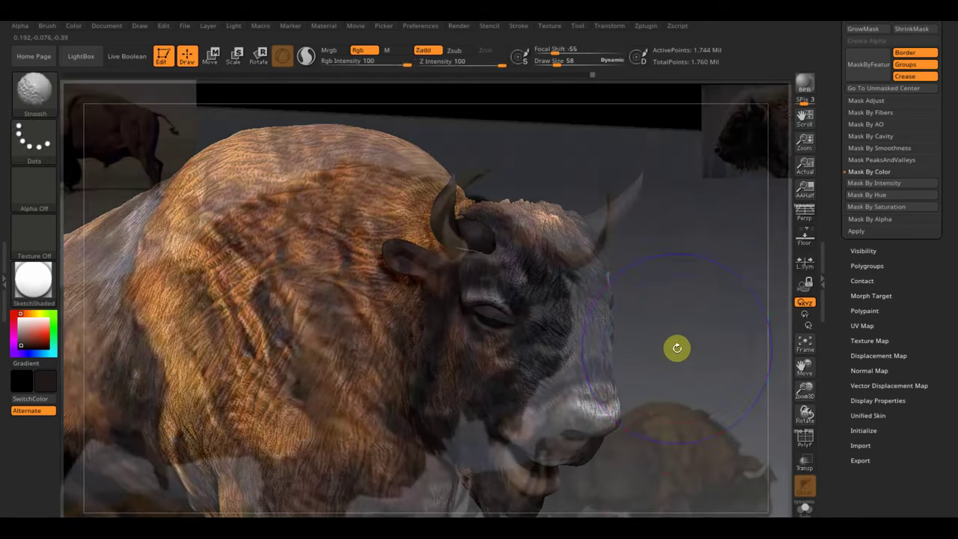
# Nudge the reference into position, then hide Spotlight and the reference overlay
pyautogui.hotkey('shift', 'z')
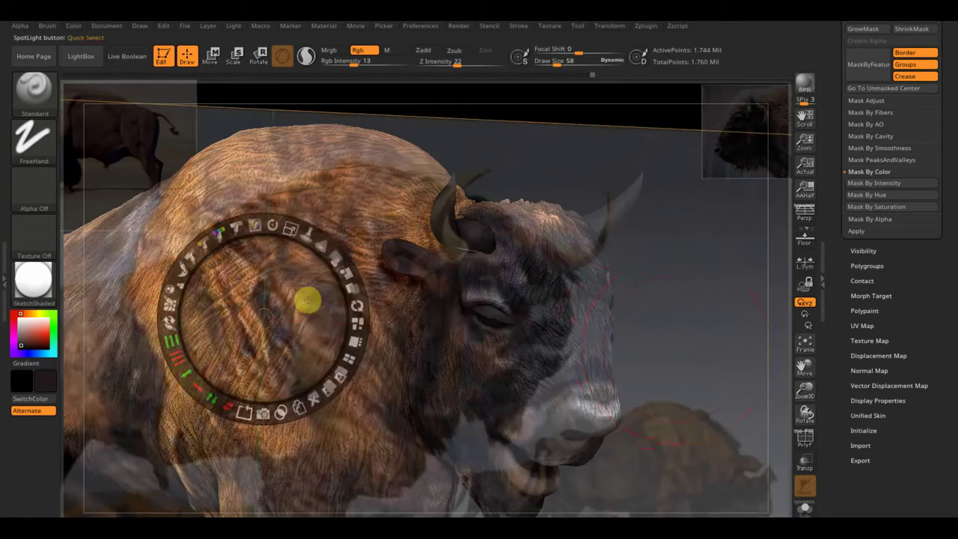
pyautogui.moveTo(303, 300); pyautogui.dragTo(296, 300)
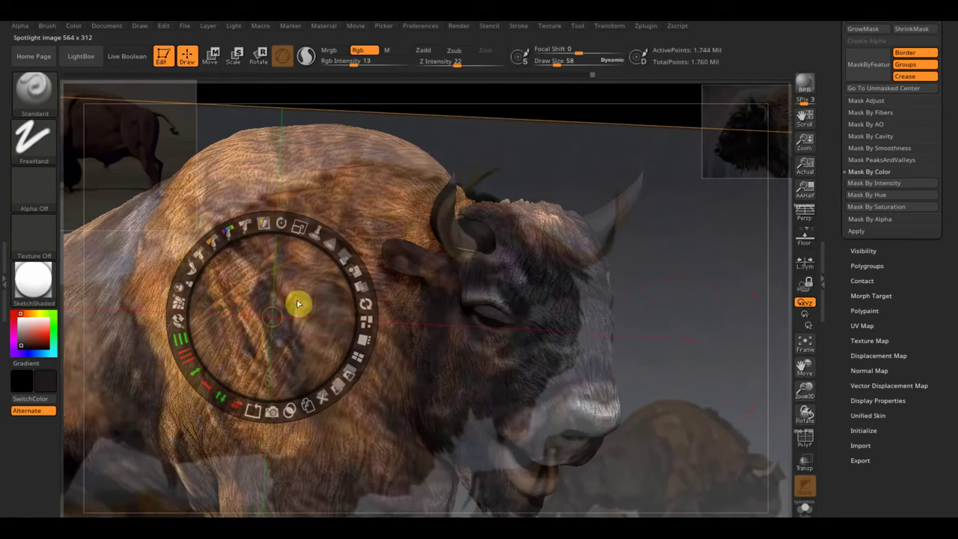
pyautogui.press('z')
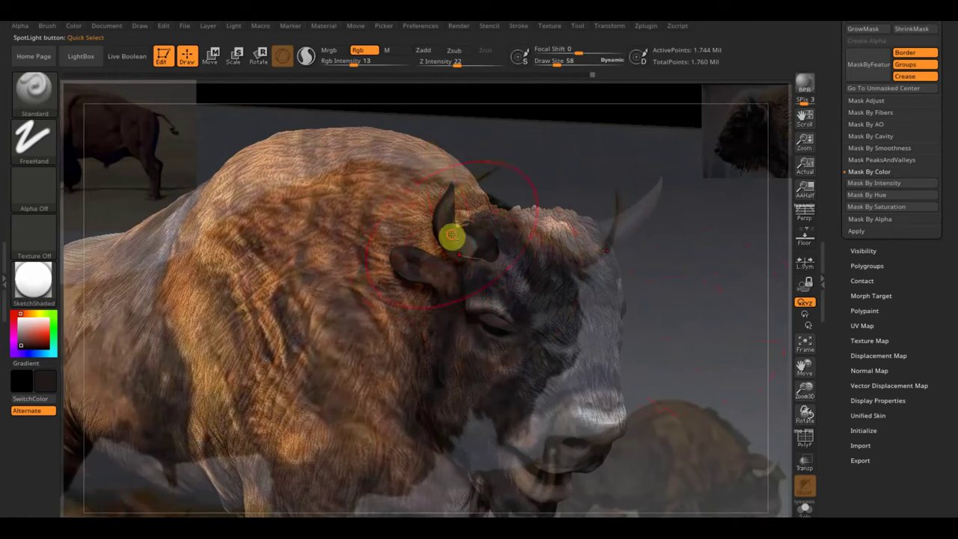
pyautogui.hotkey('shift', 'z')
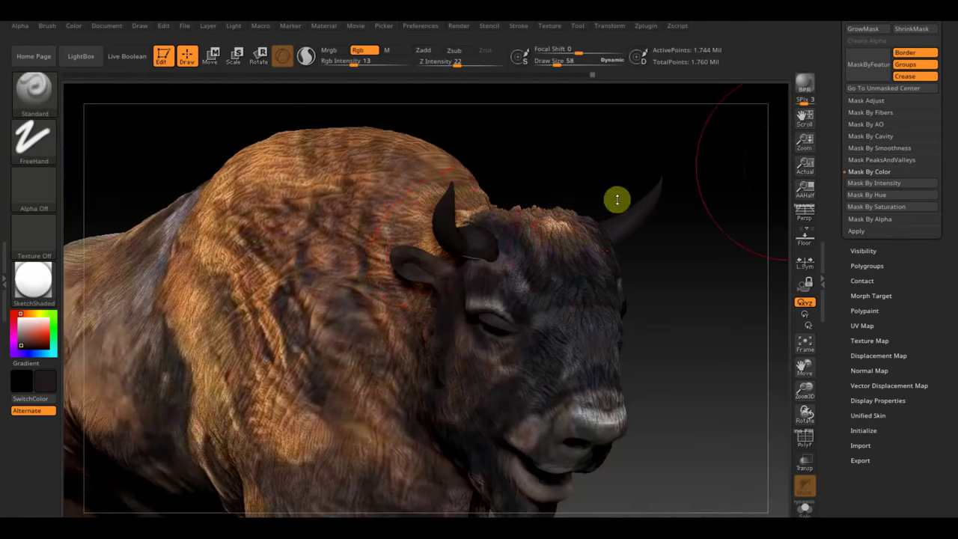
pyautogui.moveTo(942, 118); pyautogui.dragTo(954, 218)
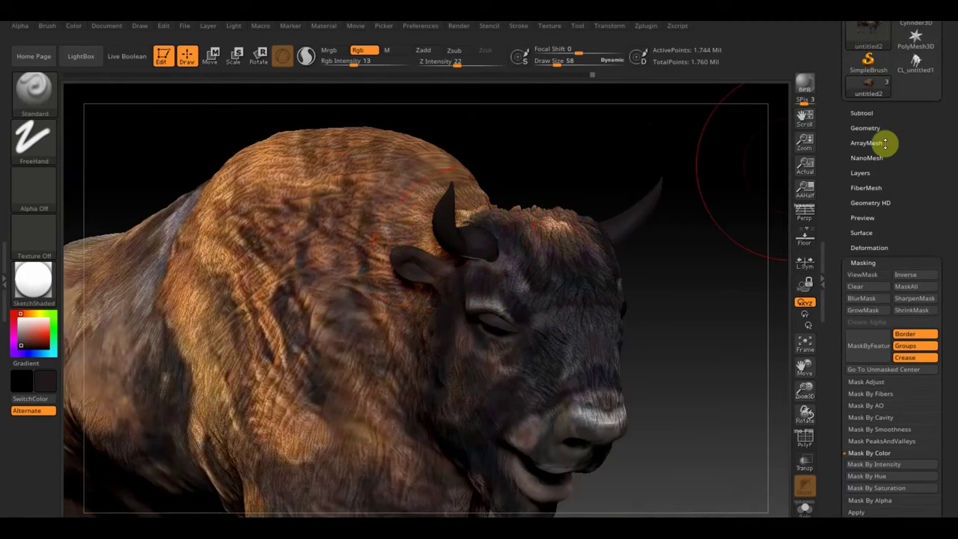
# Make untitled3 the active subtool and paint both horns a lighter ivory, brush size about 38
pyautogui.click(863, 112)
pyautogui.moveTo(895, 172)
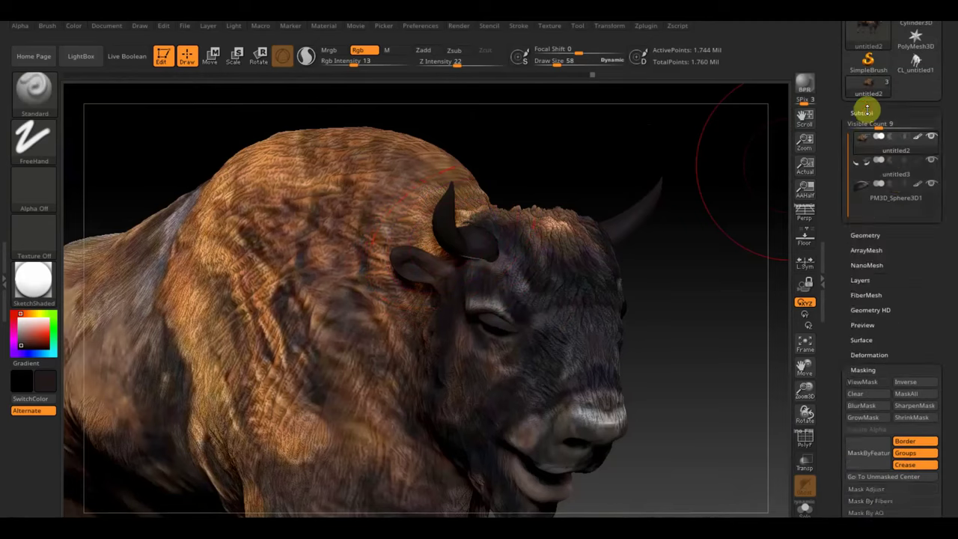
pyautogui.click(885, 175)
pyautogui.press('shift')
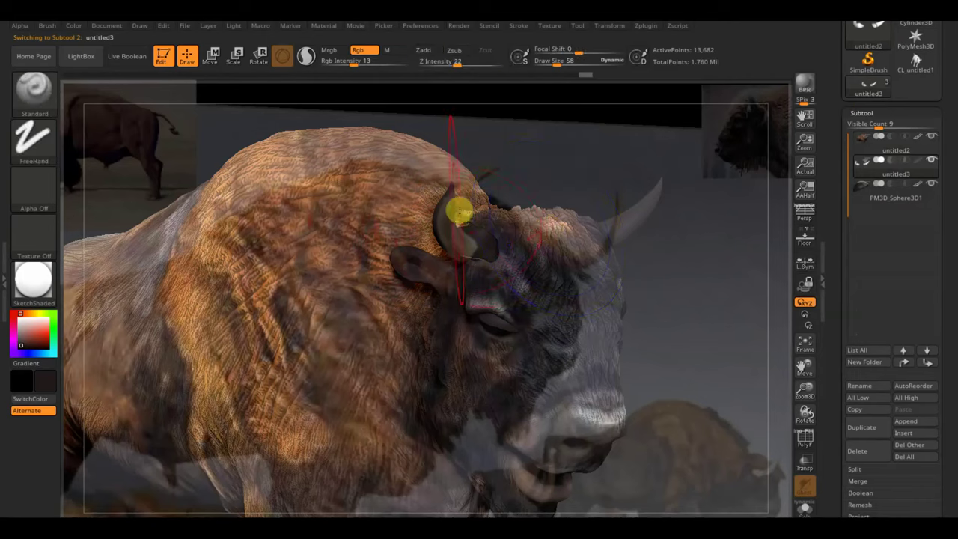
pyautogui.moveTo(456, 245)
pyautogui.mouseDown()
pyautogui.moveTo(455, 214)
pyautogui.moveTo(465, 224)
pyautogui.mouseUp()
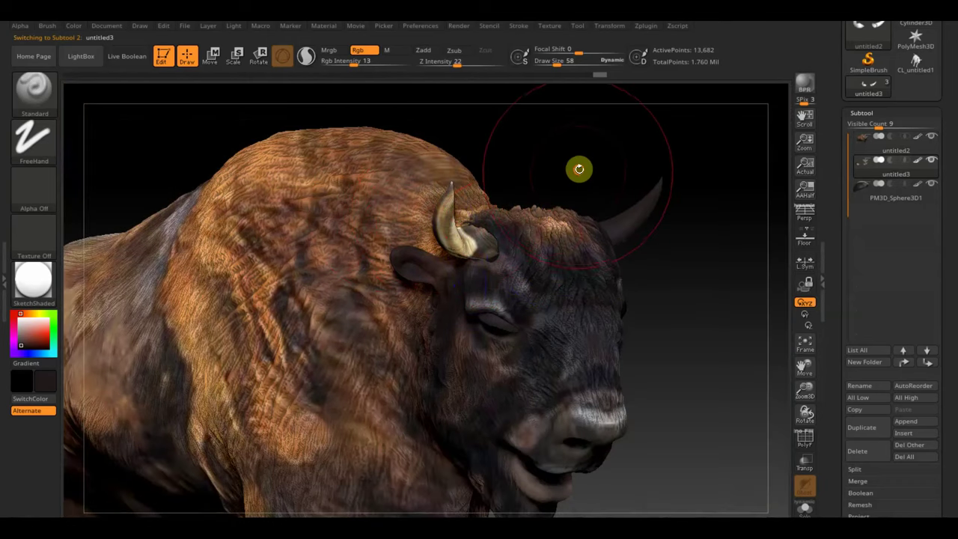
pyautogui.moveTo(577, 167); pyautogui.dragTo(546, 191)
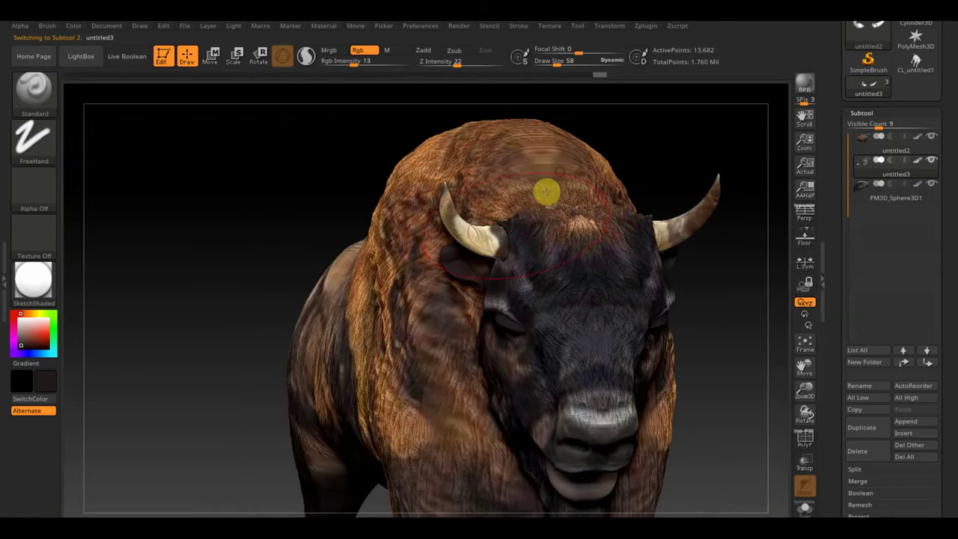
pyautogui.click(488, 241)
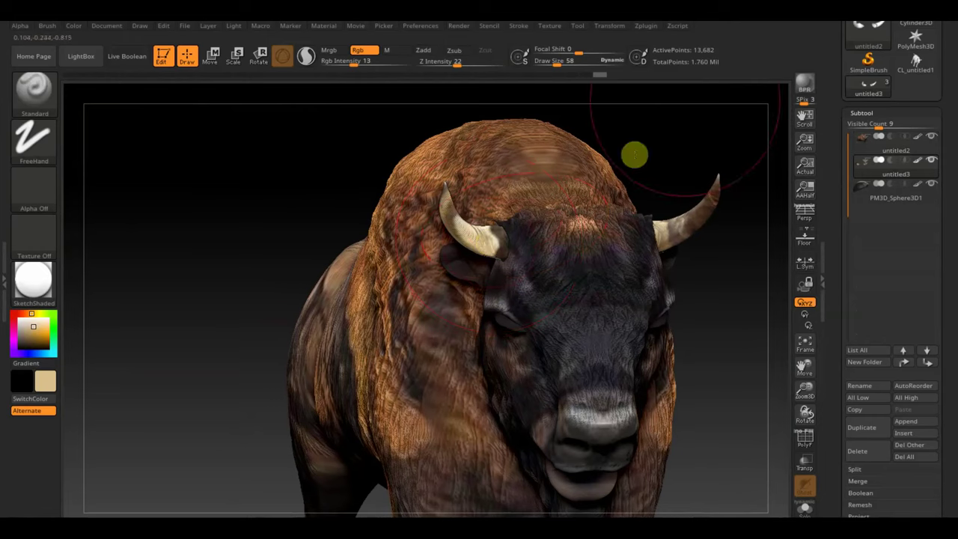
pyautogui.moveTo(559, 66); pyautogui.dragTo(553, 64)
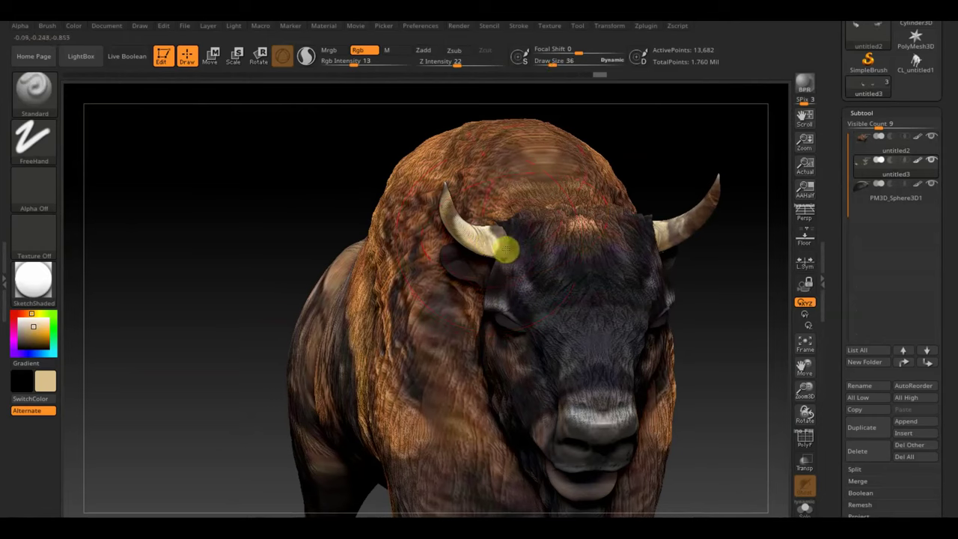
pyautogui.moveTo(306, 213); pyautogui.dragTo(449, 221)
pyautogui.moveTo(551, 214)
pyautogui.mouseDown()
pyautogui.moveTo(513, 233)
pyautogui.moveTo(561, 207)
pyautogui.moveTo(541, 238)
pyautogui.moveTo(551, 267)
pyautogui.moveTo(532, 252)
pyautogui.moveTo(543, 253)
pyautogui.mouseUp()
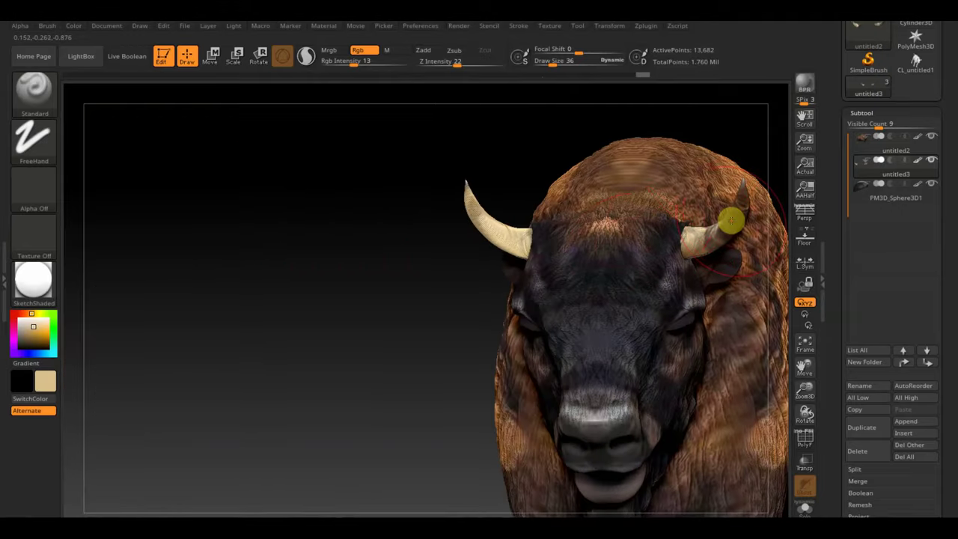
# Switch the colour to brown and paint darker shading along the left horn at Rgb Intensity 56
pyautogui.press('c')
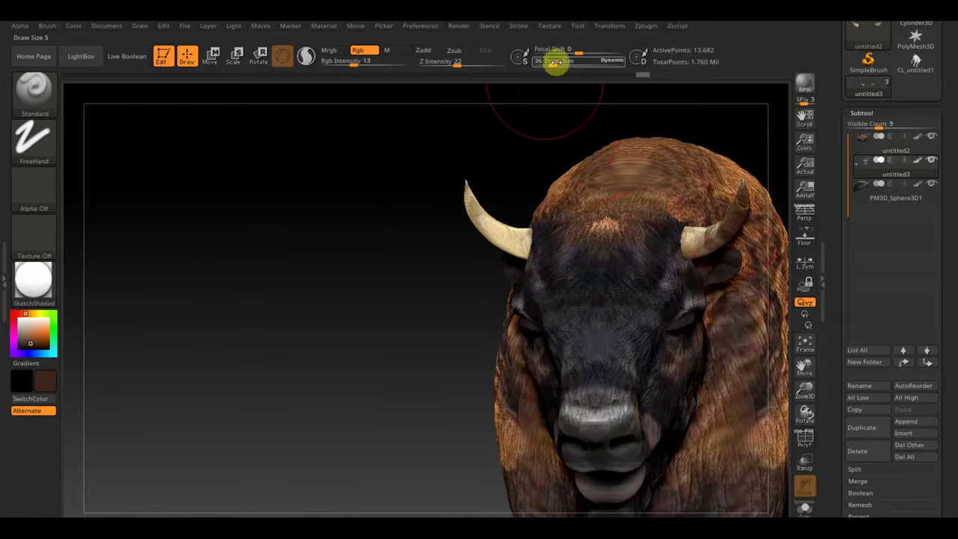
pyautogui.moveTo(551, 65); pyautogui.dragTo(544, 63)
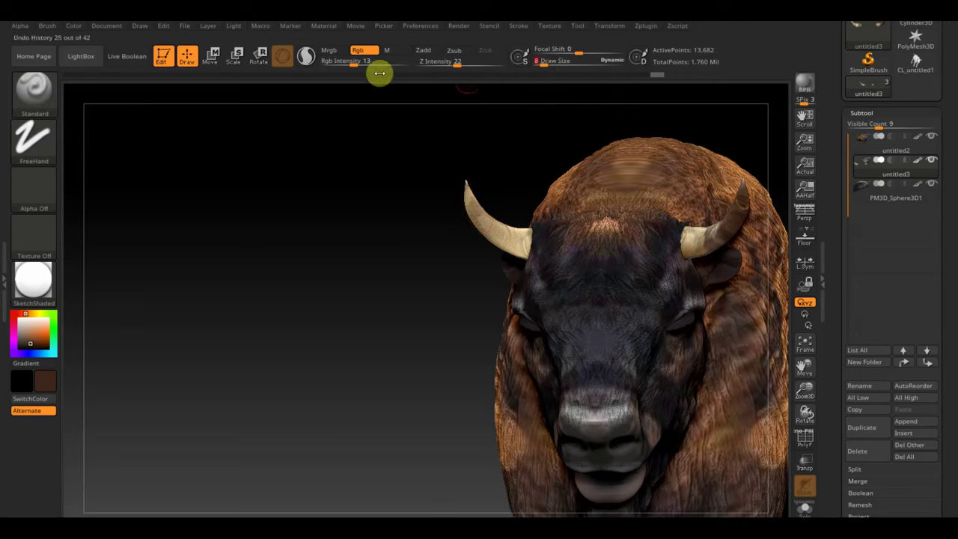
pyautogui.moveTo(359, 64); pyautogui.dragTo(384, 64)
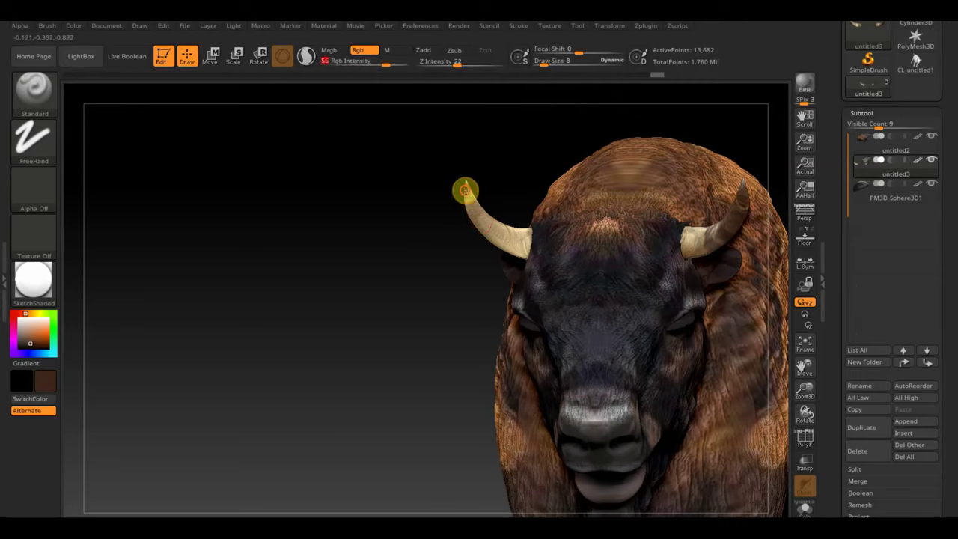
pyautogui.moveTo(465, 190); pyautogui.dragTo(522, 243)
pyautogui.moveTo(432, 217); pyautogui.dragTo(440, 201)
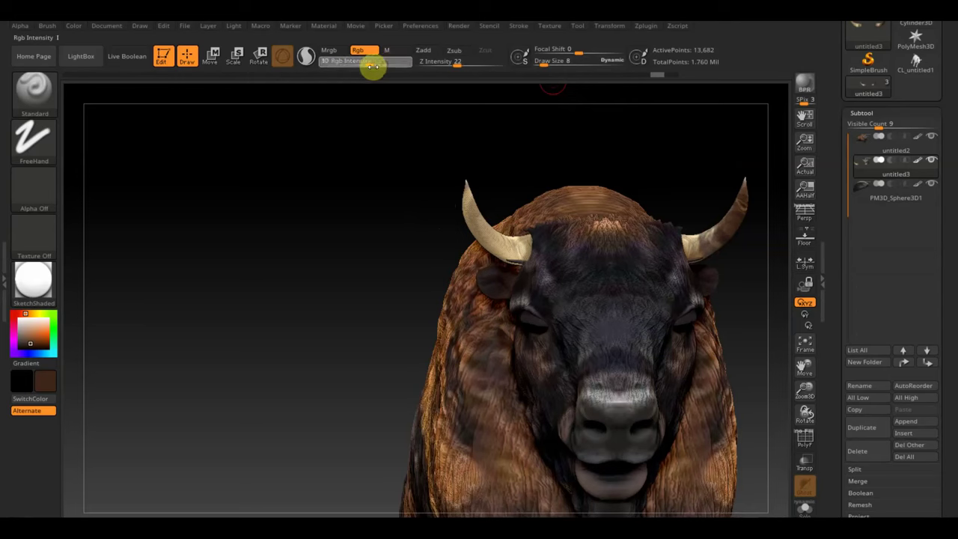
# With Rgb Intensity 17 and a very small brush, add fine brown strokes down the horn
pyautogui.moveTo(353, 67); pyautogui.dragTo(360, 68)
pyautogui.moveTo(534, 64); pyautogui.dragTo(546, 63)
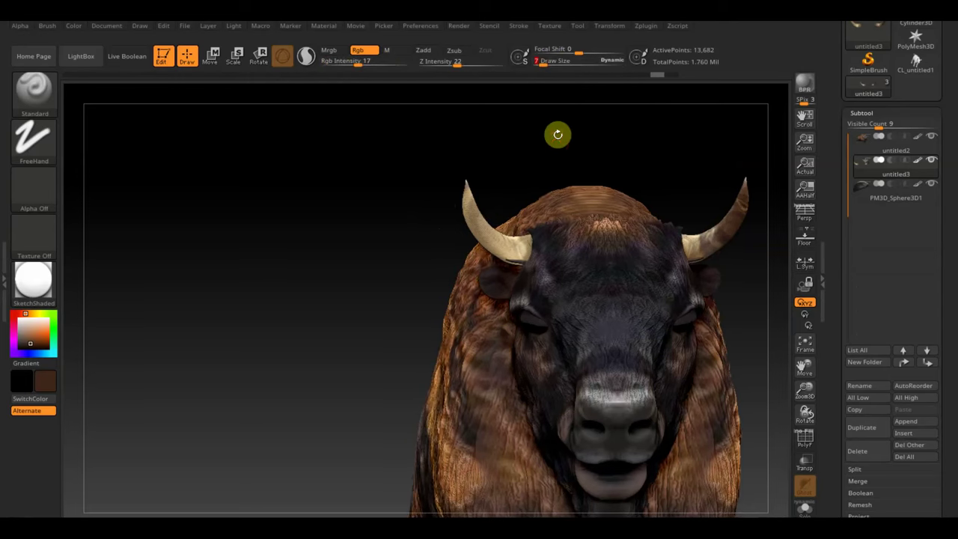
pyautogui.moveTo(558, 132); pyautogui.dragTo(539, 139)
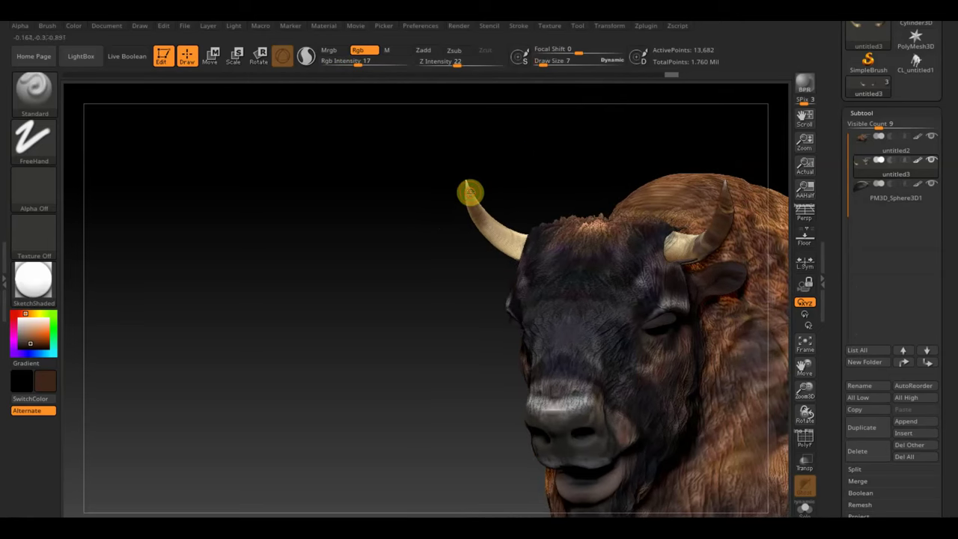
pyautogui.moveTo(470, 192)
pyautogui.mouseDown()
pyautogui.moveTo(484, 219)
pyautogui.moveTo(413, 276)
pyautogui.moveTo(480, 251)
pyautogui.mouseUp()
pyautogui.moveTo(484, 208); pyautogui.dragTo(516, 232)
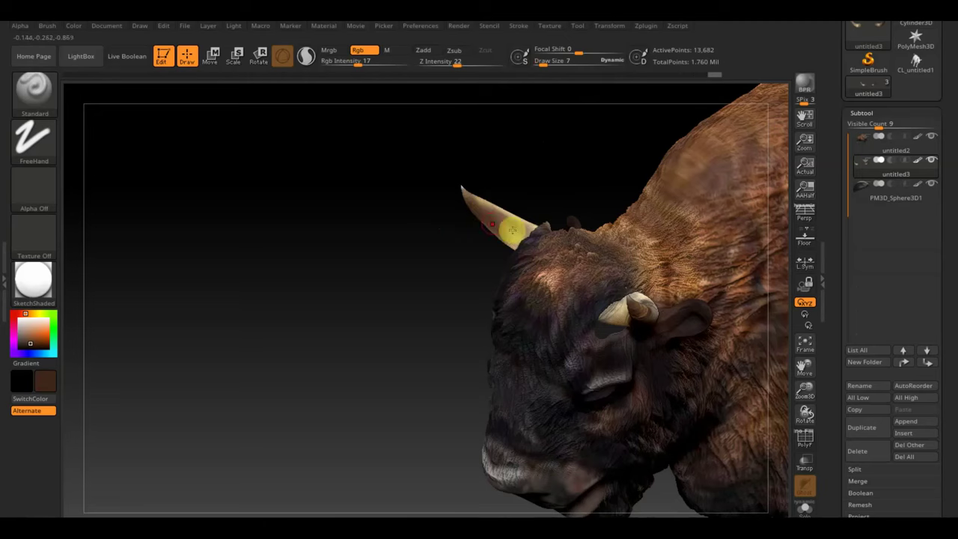
pyautogui.moveTo(466, 199); pyautogui.dragTo(481, 192)
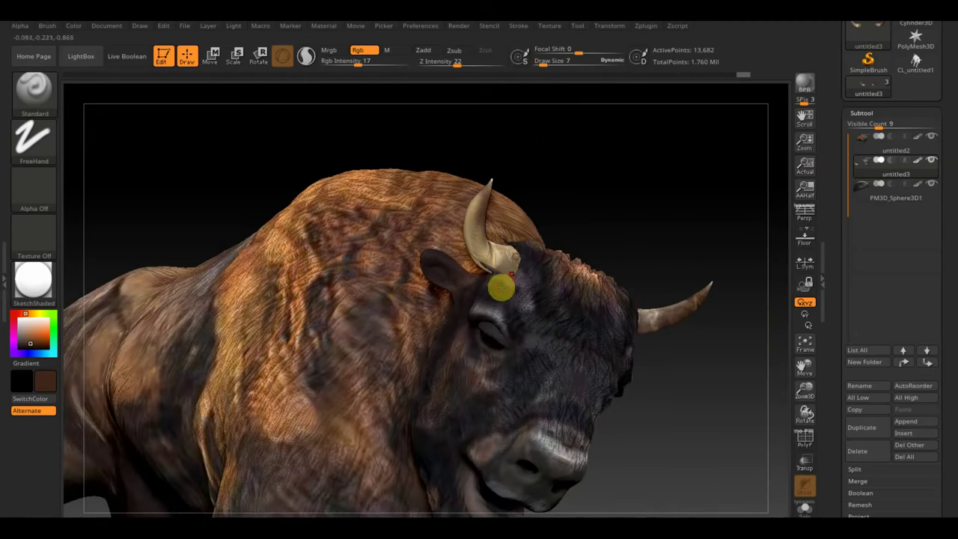
pyautogui.keyDown('shift'); pyautogui.moveTo(607, 242); pyautogui.dragTo(605, 256); pyautogui.keyUp('shift')
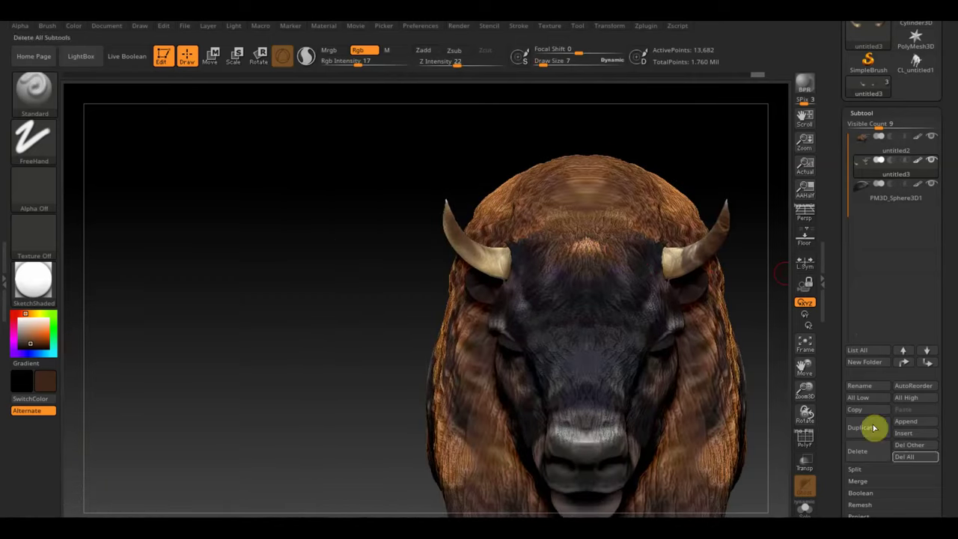
# Expand the Geometry settings and frame the whole bison in a full side view
pyautogui.moveTo(952, 440); pyautogui.dragTo(948, 369)
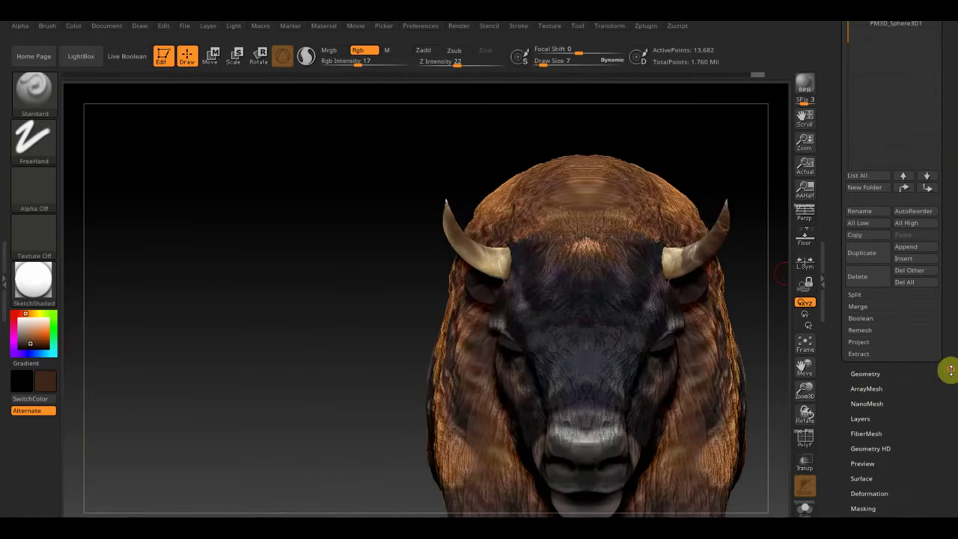
pyautogui.click(870, 375)
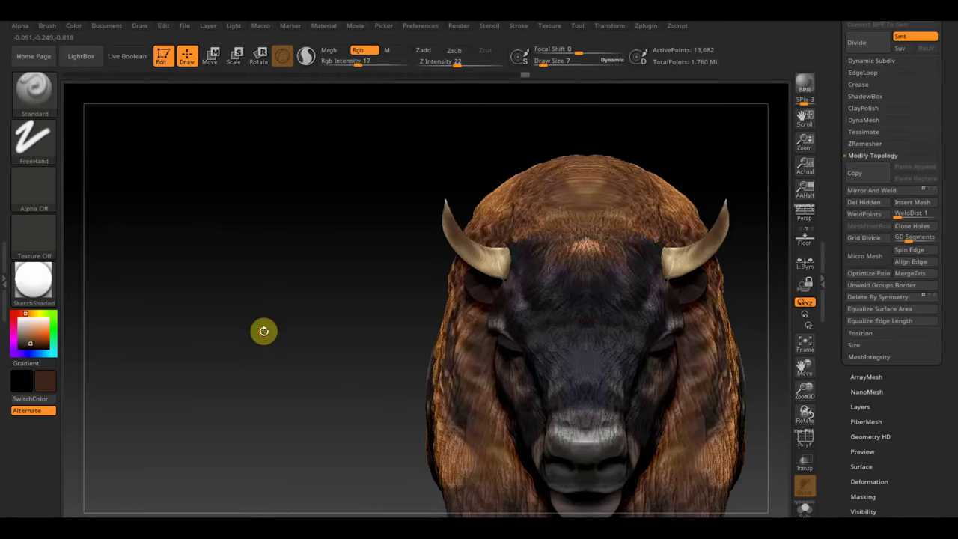
pyautogui.moveTo(263, 331)
pyautogui.mouseDown()
pyautogui.moveTo(244, 261)
pyautogui.moveTo(259, 237)
pyautogui.moveTo(271, 266)
pyautogui.moveTo(315, 289)
pyautogui.moveTo(137, 280)
pyautogui.mouseUp()
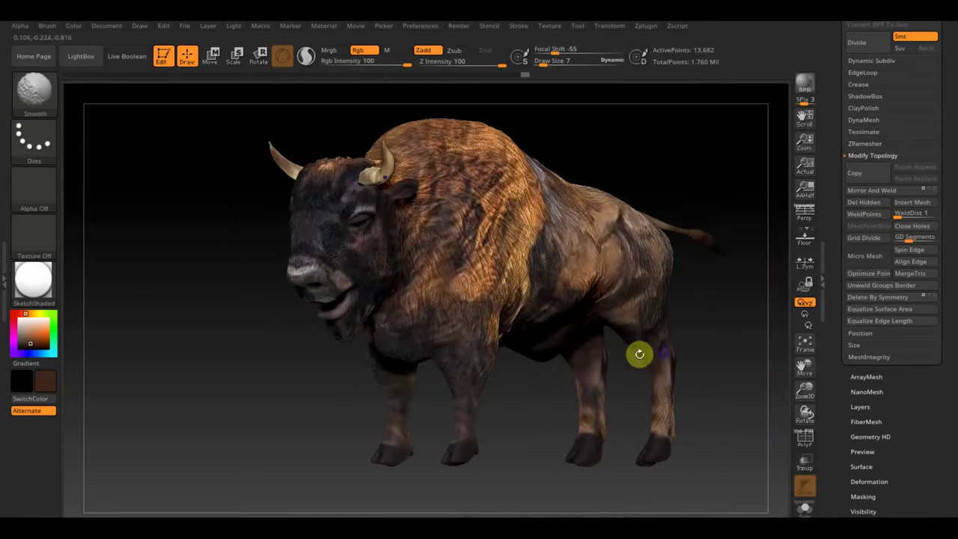
pyautogui.keyDown('shift'); pyautogui.moveTo(716, 343); pyautogui.dragTo(718, 360); pyautogui.keyUp('shift')
pyautogui.moveTo(641, 366)
pyautogui.mouseDown()
pyautogui.moveTo(575, 369)
pyautogui.moveTo(584, 404)
pyautogui.moveTo(603, 412)
pyautogui.moveTo(591, 423)
pyautogui.mouseUp()
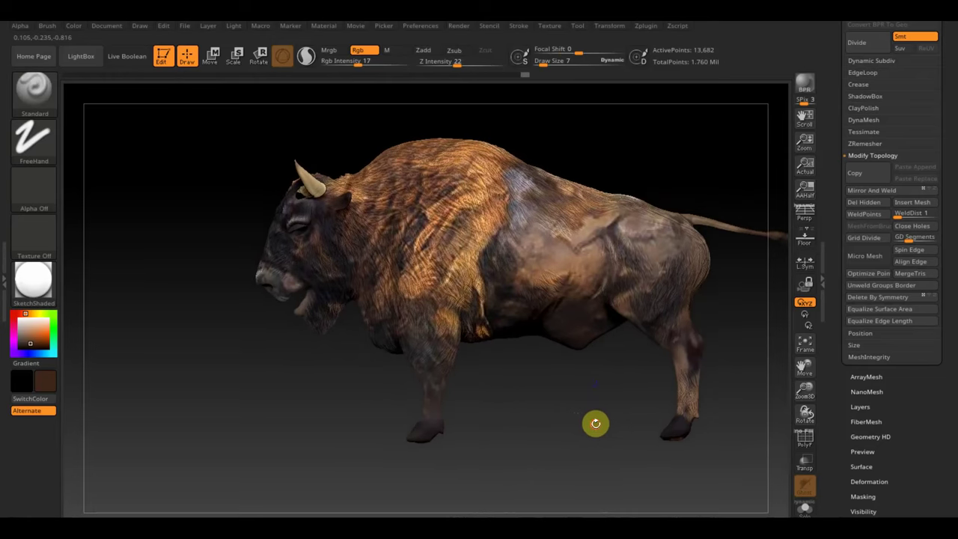
pyautogui.moveTo(595, 423)
pyautogui.mouseDown()
pyautogui.moveTo(586, 449)
pyautogui.moveTo(599, 419)
pyautogui.mouseUp()
pyautogui.scroll(3, 954, 174)
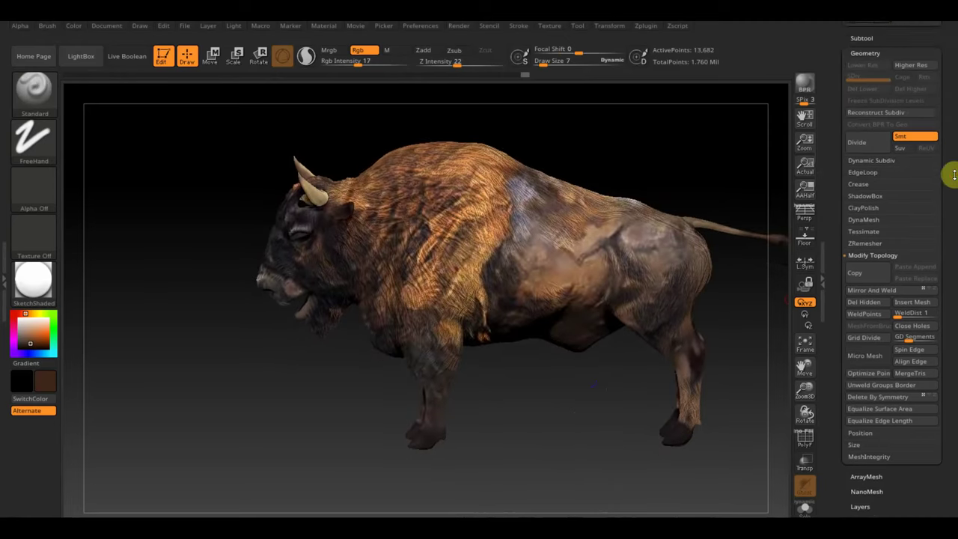
pyautogui.scroll(2, 954, 174)
# Turn off untitled2's polypaint to see the bare sculpt and pick a near-white colour
pyautogui.click(861, 109)
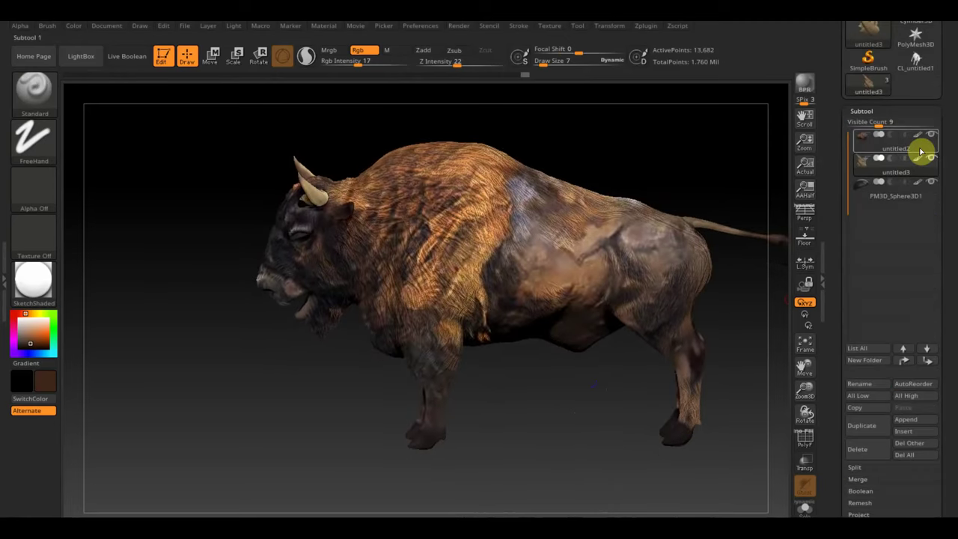
pyautogui.moveTo(895, 142)
pyautogui.click(917, 145)
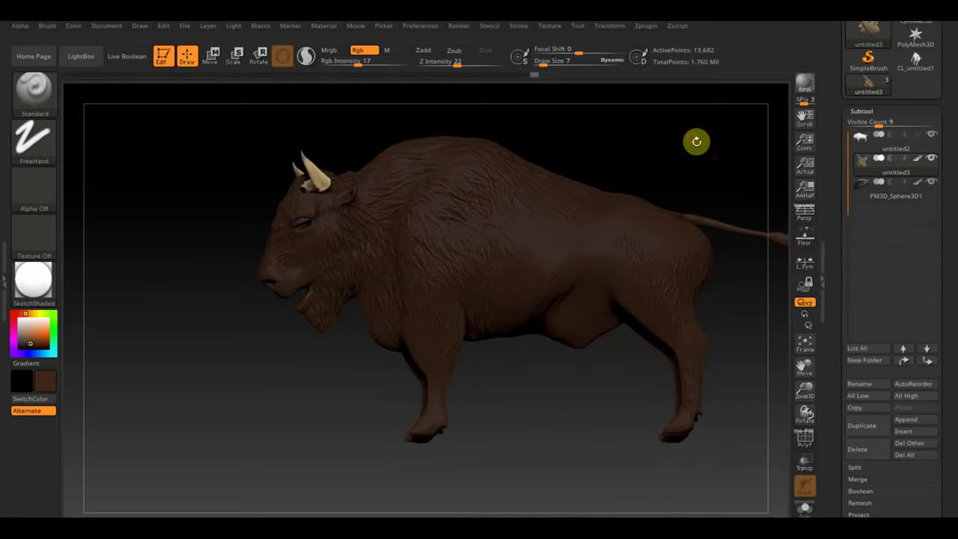
pyautogui.click(21, 321)
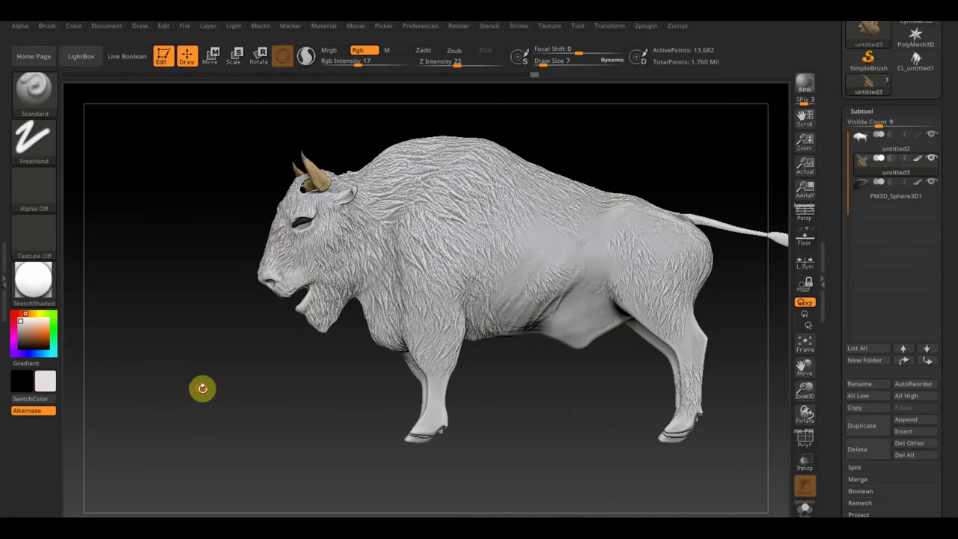
pyautogui.moveTo(202, 388)
pyautogui.keyDown('alt'); pyautogui.mouseDown()
pyautogui.moveTo(186, 430)
pyautogui.moveTo(154, 419)
pyautogui.mouseUp(); pyautogui.keyUp('alt')
pyautogui.moveTo(537, 475); pyautogui.dragTo(558, 475)
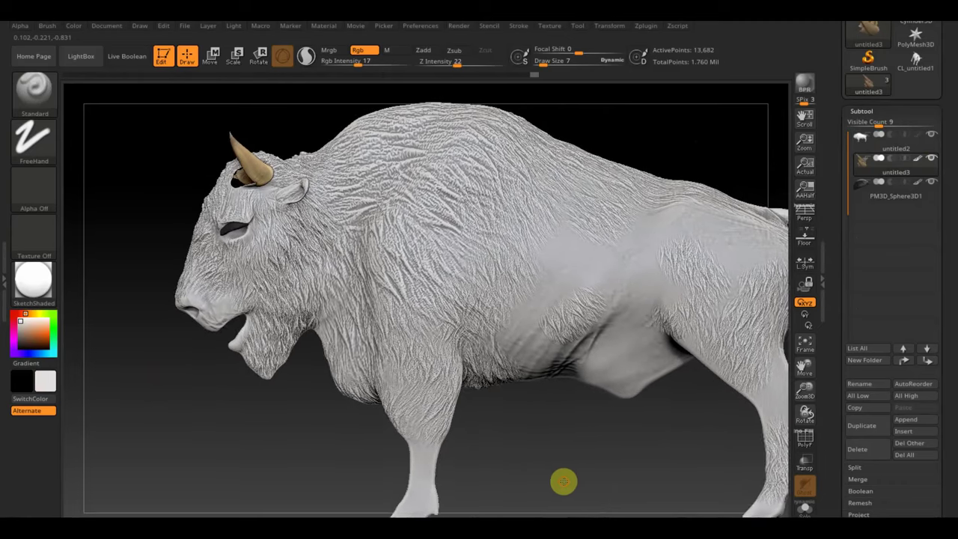
# Select the untitled2 and sphere subtools, then turn the body's polypaint back on
pyautogui.click(924, 156)
pyautogui.moveTo(895, 139)
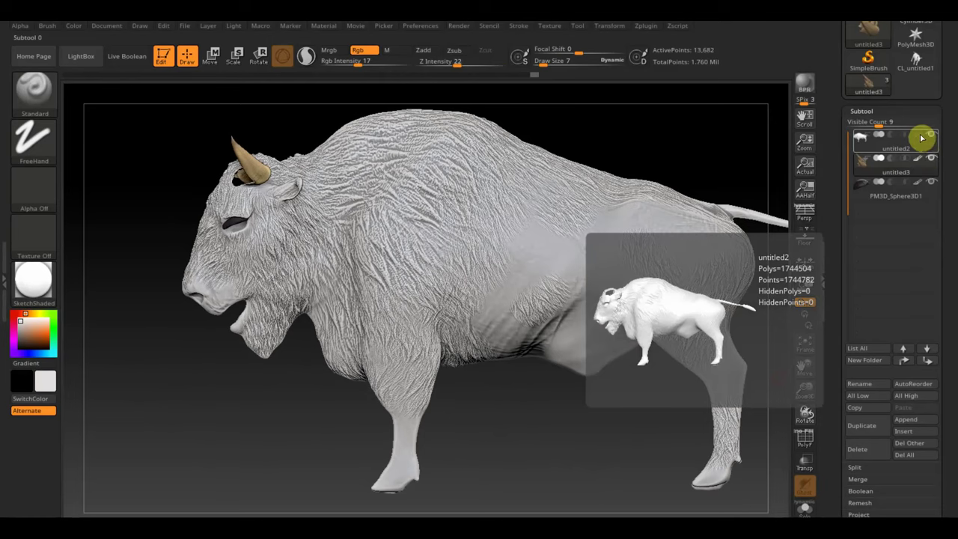
pyautogui.click(882, 194)
pyautogui.click(916, 139)
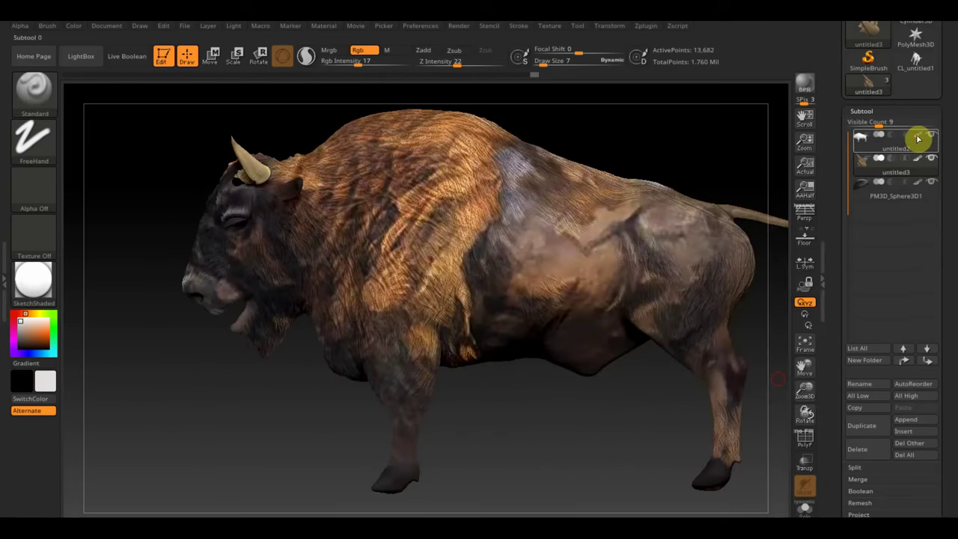
pyautogui.moveTo(536, 460)
pyautogui.mouseDown()
pyautogui.moveTo(573, 456)
pyautogui.moveTo(557, 459)
pyautogui.moveTo(564, 432)
pyautogui.moveTo(545, 452)
pyautogui.mouseUp()
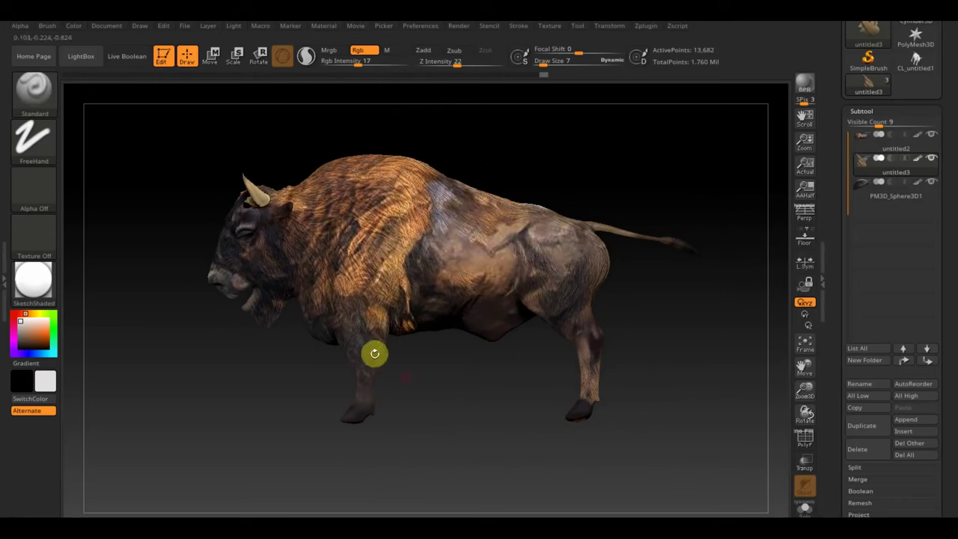
# Set up the Move Topological brush with Dots stroke at Draw Size 48 on subtool untitled2
pyautogui.moveTo(374, 353)
pyautogui.mouseDown()
pyautogui.moveTo(499, 412)
pyautogui.moveTo(483, 404)
pyautogui.mouseUp()
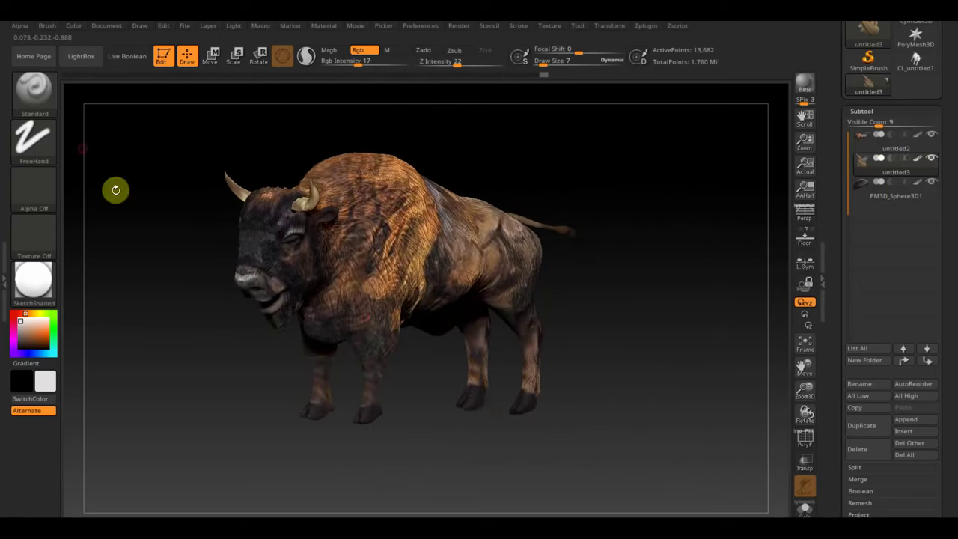
pyautogui.click(33, 90)
pyautogui.click(267, 107)
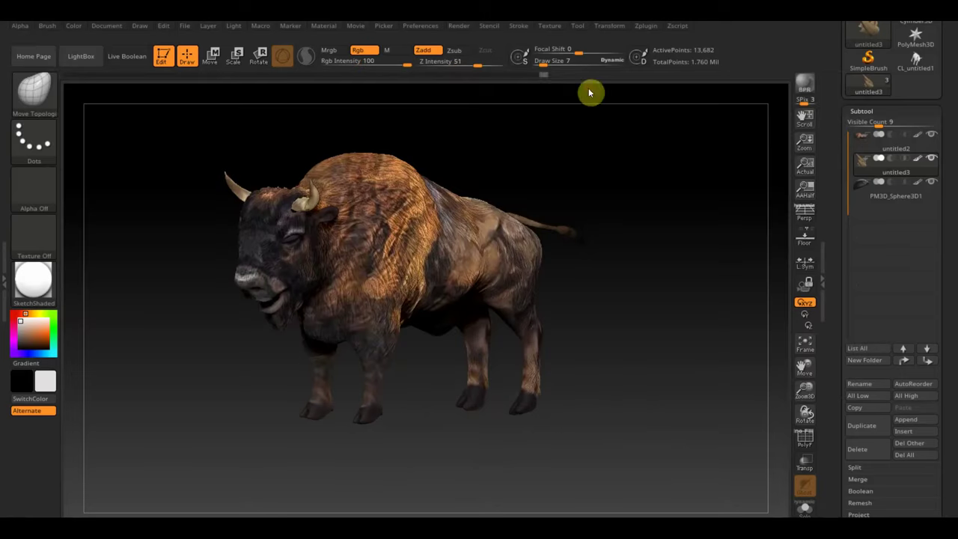
pyautogui.moveTo(546, 60); pyautogui.dragTo(554, 59)
pyautogui.moveTo(548, 97)
pyautogui.mouseDown()
pyautogui.moveTo(543, 143)
pyautogui.moveTo(528, 137)
pyautogui.moveTo(536, 141)
pyautogui.mouseUp()
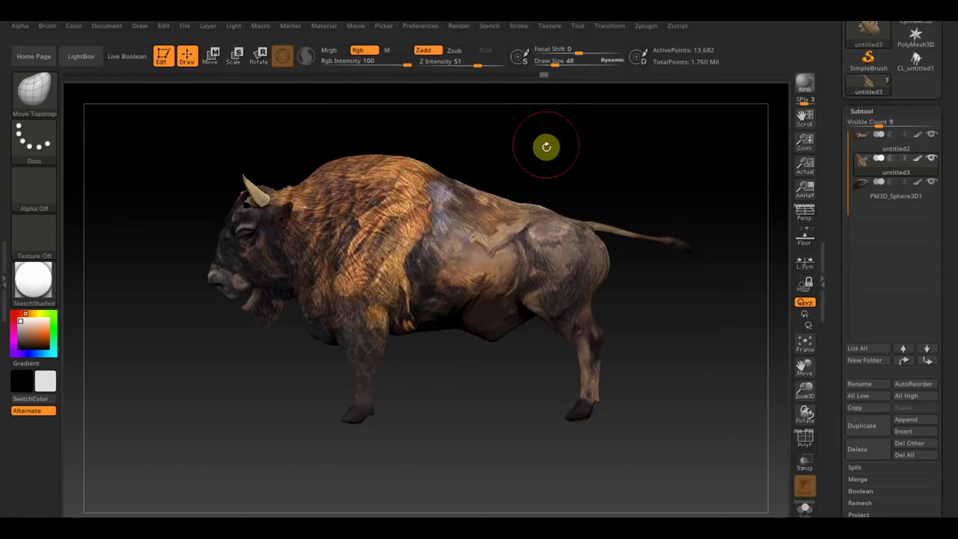
pyautogui.scroll(5, 556, 157)
pyautogui.moveTo(224, 192); pyautogui.dragTo(225, 214)
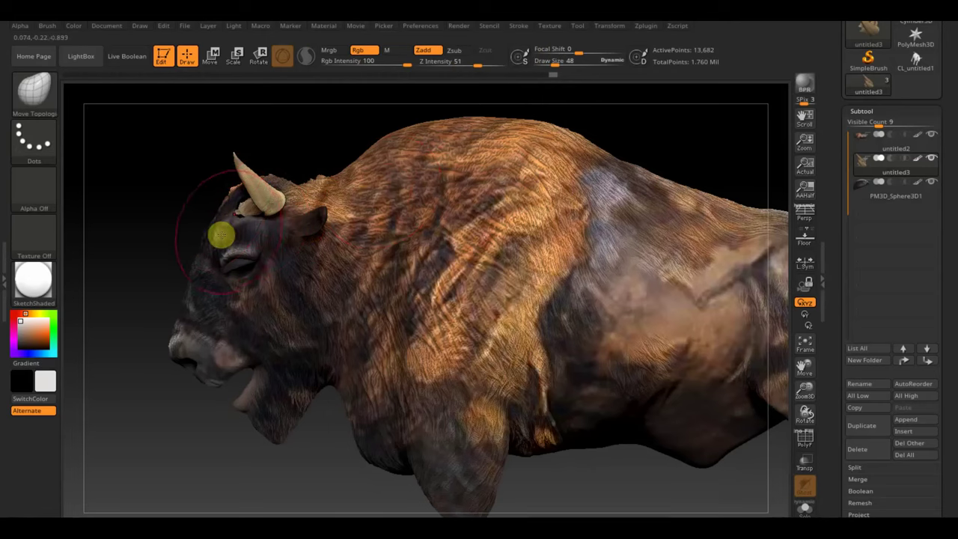
pyautogui.keyDown('alt'); pyautogui.click(217, 235); pyautogui.keyUp('alt')
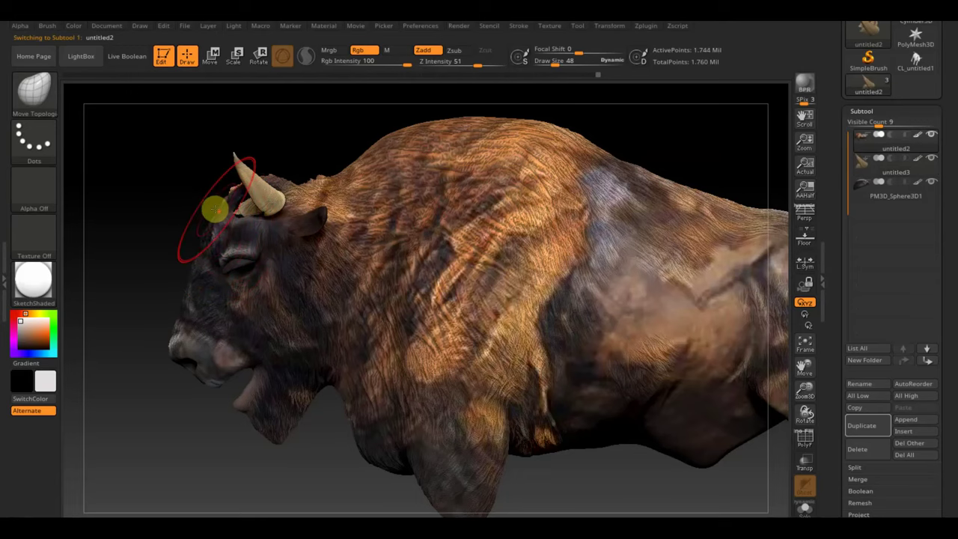
# Paint darker fur on the bison's forehead between the horns, then zoom out to the full body
pyautogui.moveTo(202, 211)
pyautogui.mouseDown(button='right')
pyautogui.moveTo(192, 212)
pyautogui.moveTo(214, 212)
pyautogui.moveTo(194, 221)
pyautogui.mouseUp(button='right')
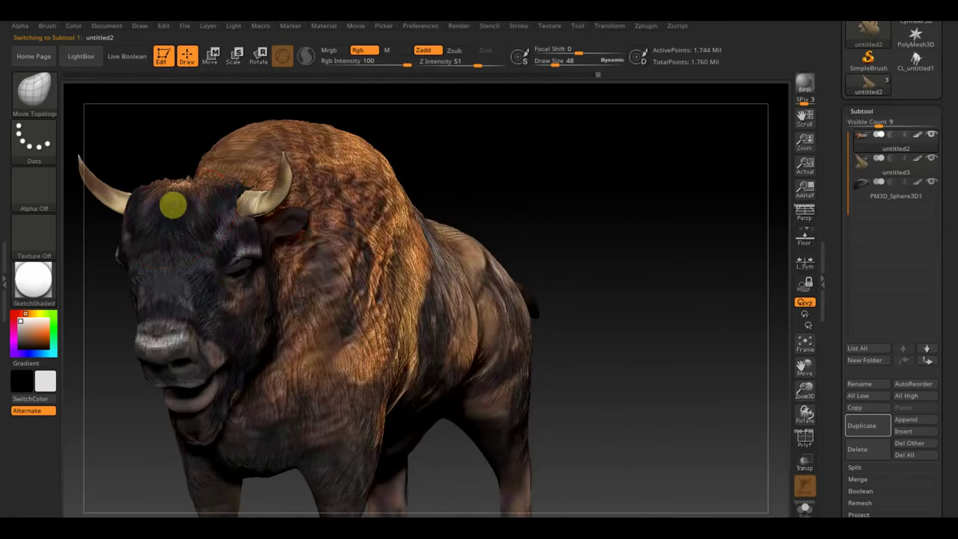
pyautogui.moveTo(228, 194); pyautogui.dragTo(247, 183)
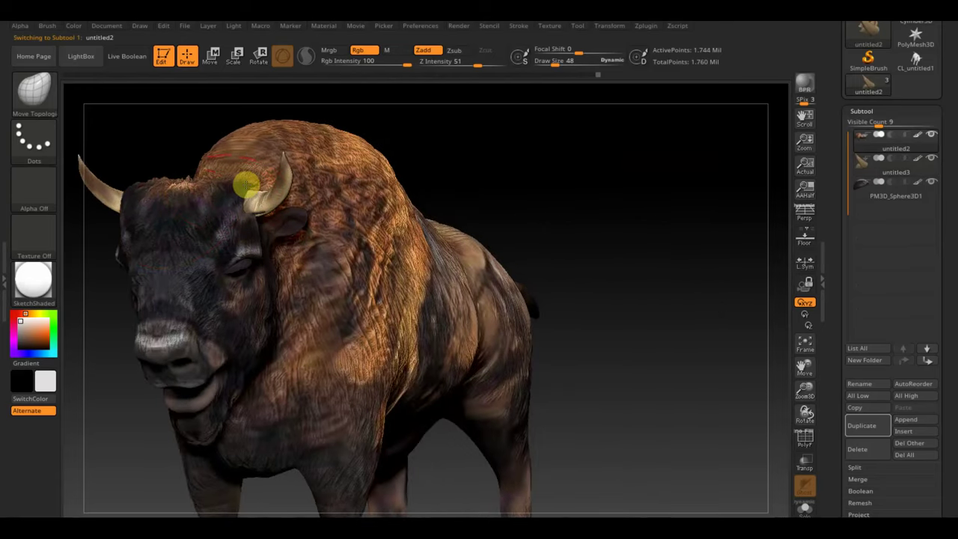
pyautogui.moveTo(541, 173); pyautogui.dragTo(510, 166)
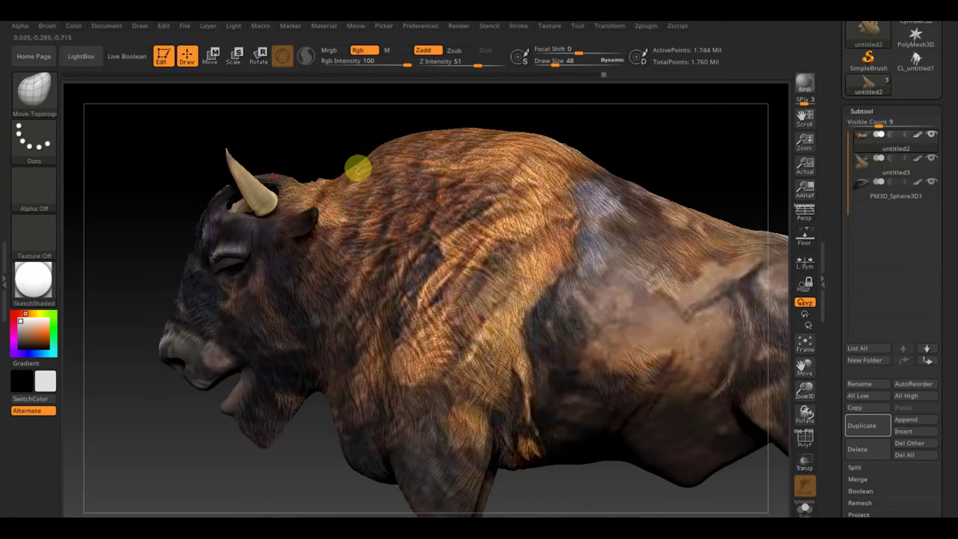
pyautogui.moveTo(139, 242); pyautogui.dragTo(134, 176)
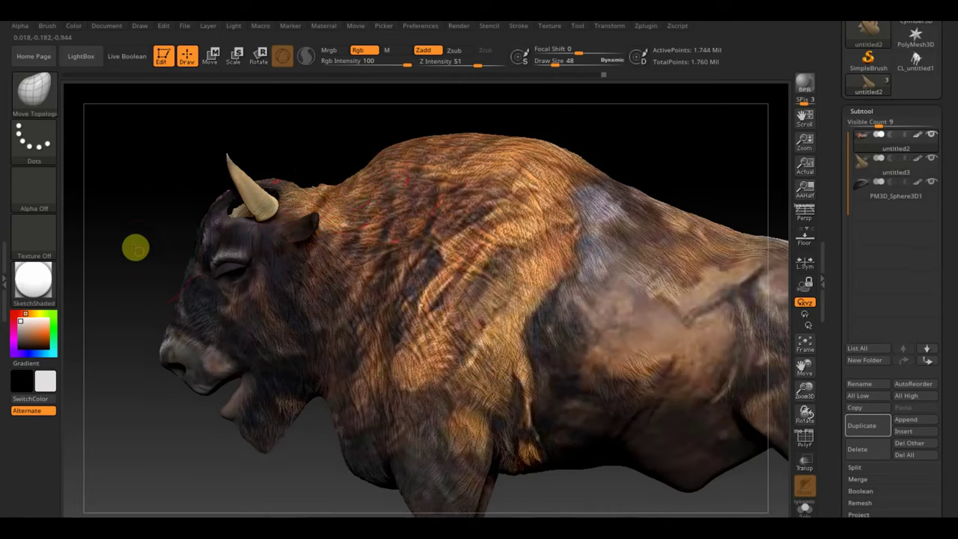
pyautogui.moveTo(604, 139)
pyautogui.mouseDown()
pyautogui.moveTo(607, 158)
pyautogui.moveTo(584, 172)
pyautogui.mouseUp()
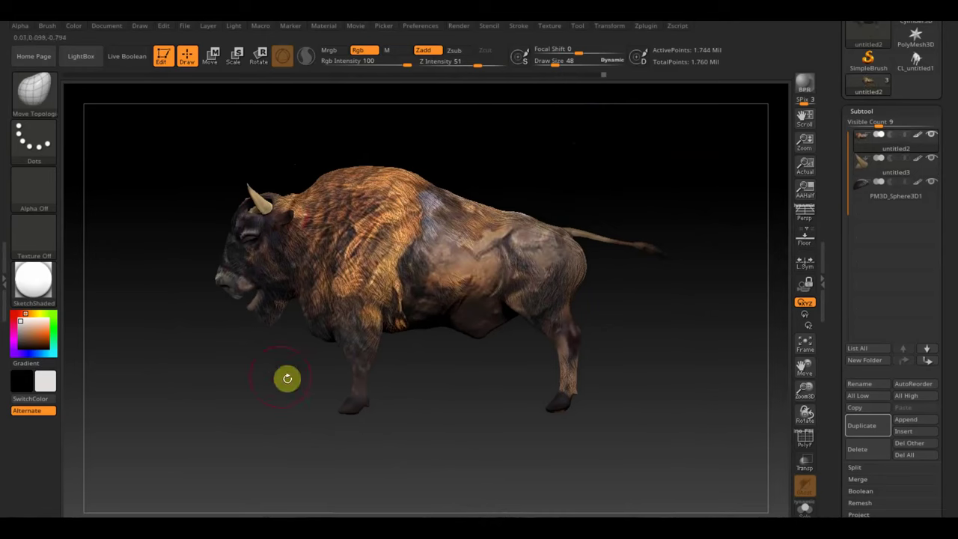
pyautogui.moveTo(260, 370)
pyautogui.mouseDown()
pyautogui.moveTo(285, 376)
pyautogui.moveTo(252, 367)
pyautogui.moveTo(259, 377)
pyautogui.mouseUp()
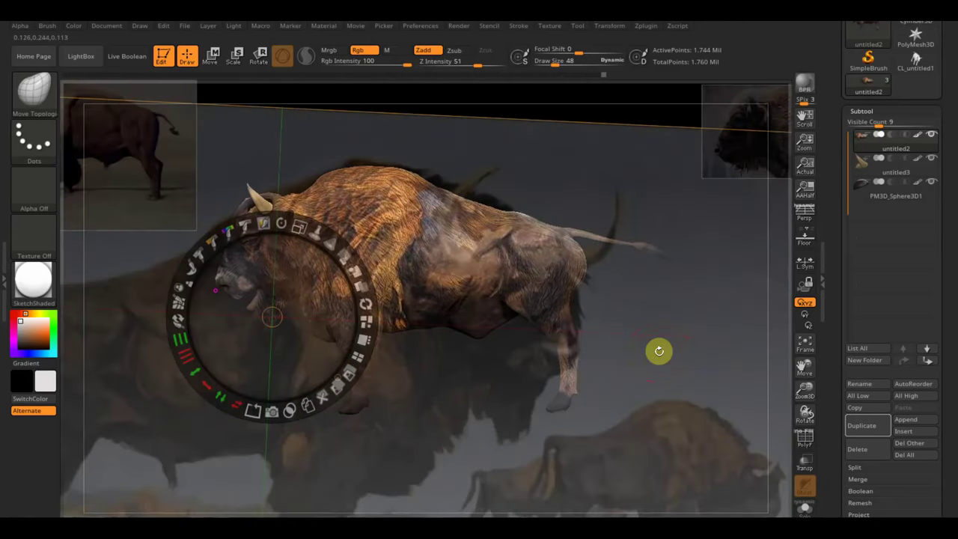
pyautogui.moveTo(321, 231)
pyautogui.mouseDown()
pyautogui.moveTo(235, 197)
pyautogui.moveTo(278, 220)
pyautogui.mouseUp()
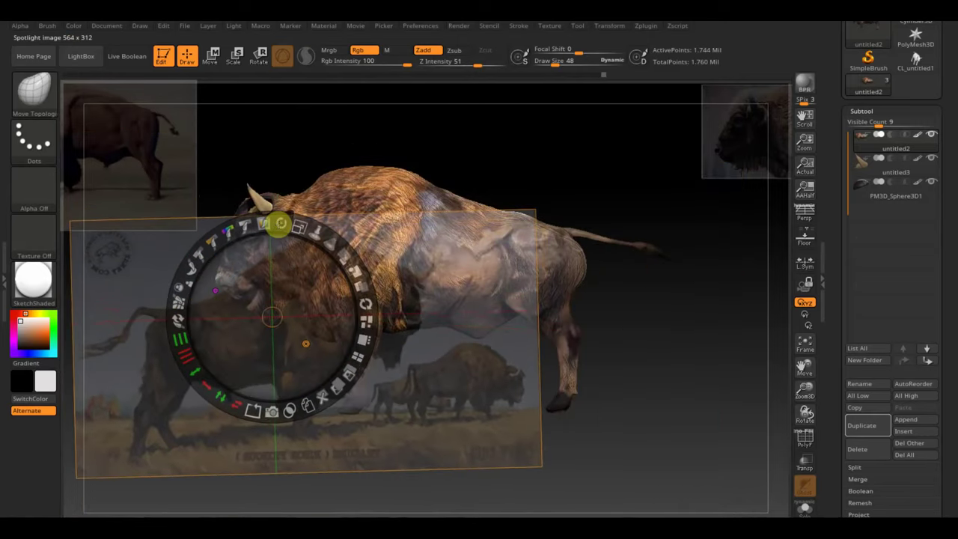
pyautogui.click(236, 407)
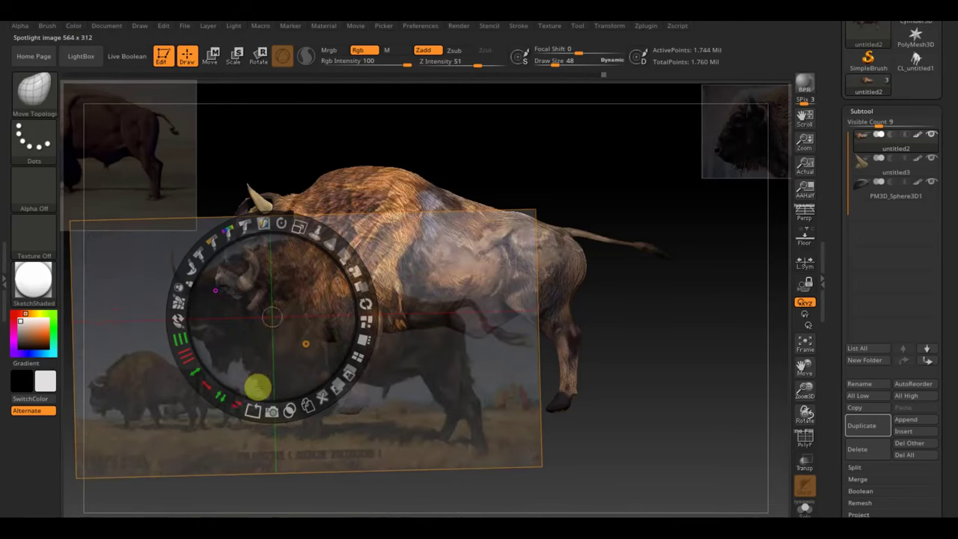
pyautogui.moveTo(305, 346); pyautogui.dragTo(496, 299)
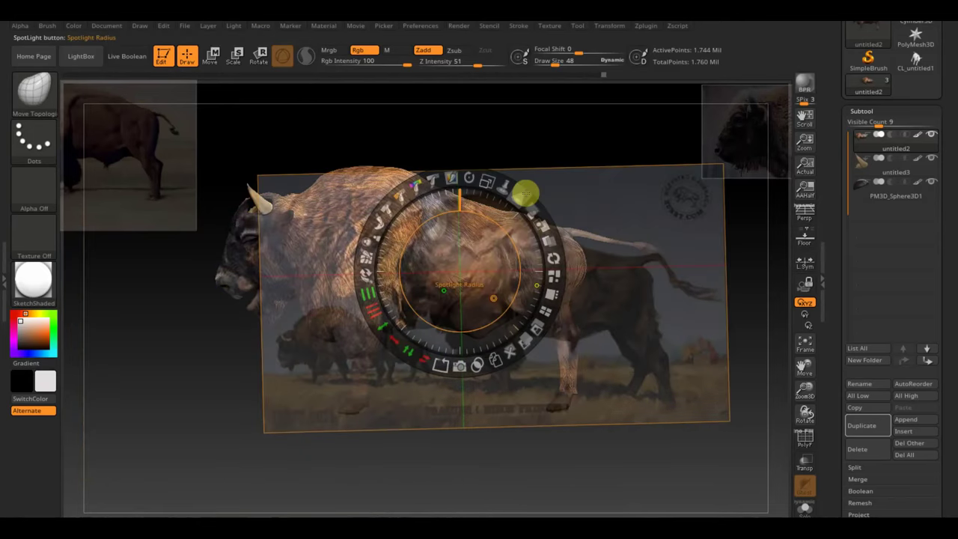
pyautogui.moveTo(475, 180)
pyautogui.mouseDown()
pyautogui.moveTo(445, 287)
pyautogui.moveTo(699, 162)
pyautogui.mouseUp()
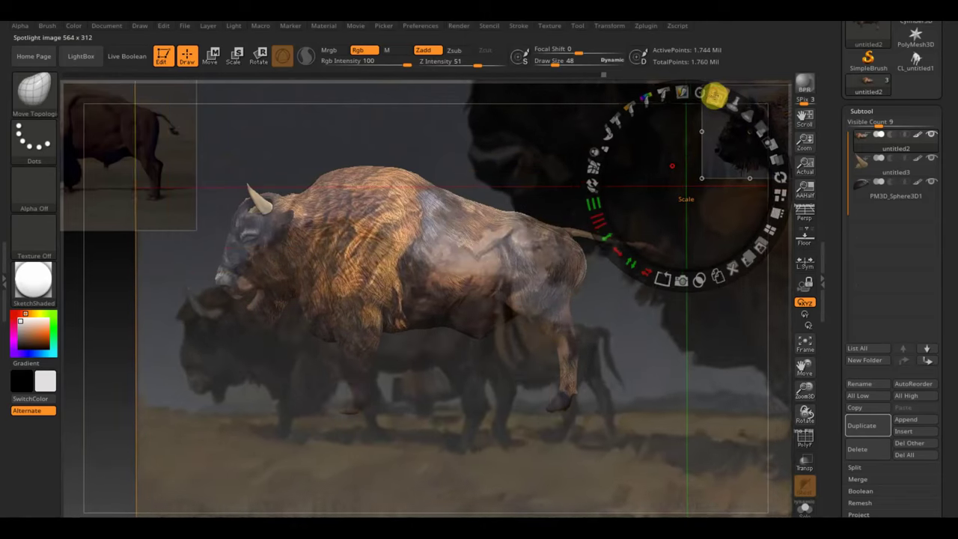
pyautogui.moveTo(715, 94)
pyautogui.mouseDown()
pyautogui.moveTo(721, 152)
pyautogui.moveTo(785, 107)
pyautogui.moveTo(706, 100)
pyautogui.moveTo(730, 110)
pyautogui.mouseUp()
pyautogui.hotkey('shift', 'z')
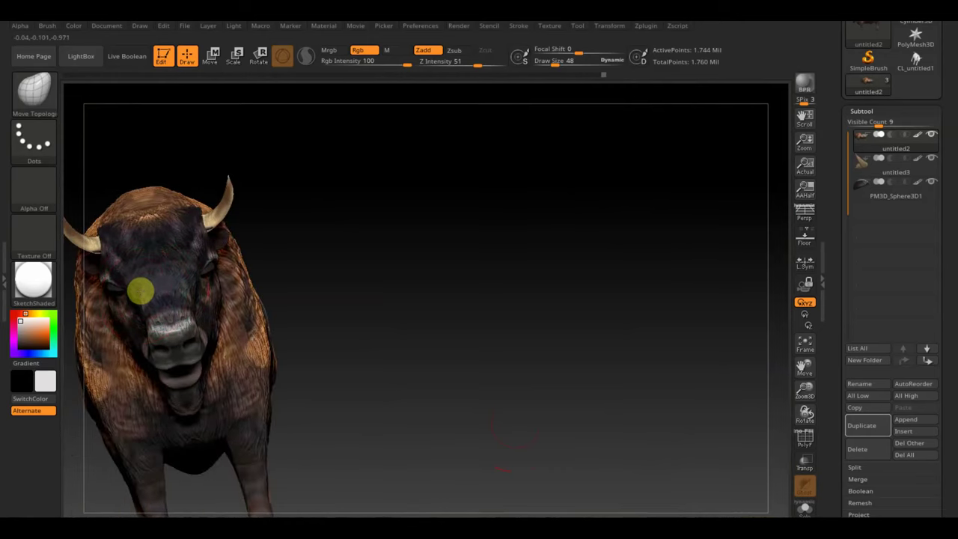
pyautogui.moveTo(336, 293); pyautogui.dragTo(244, 305)
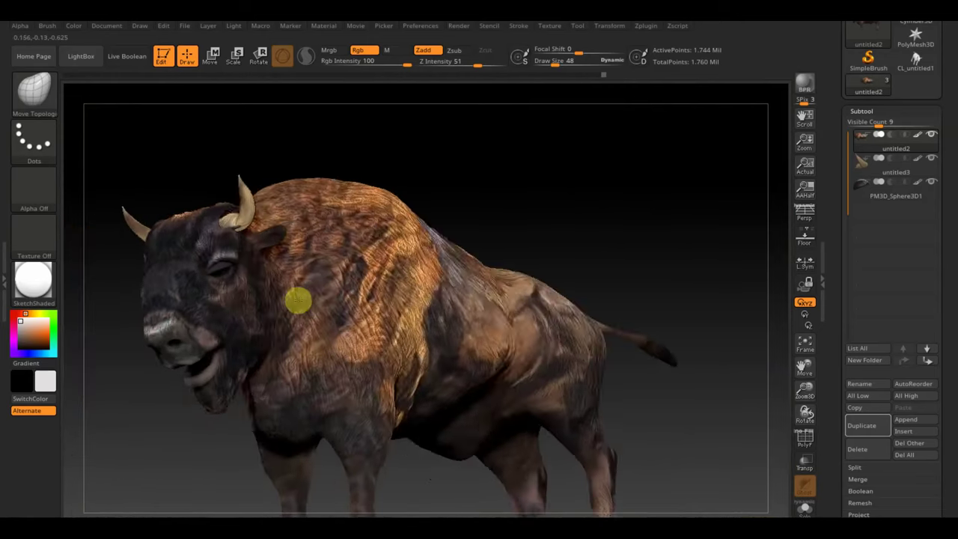
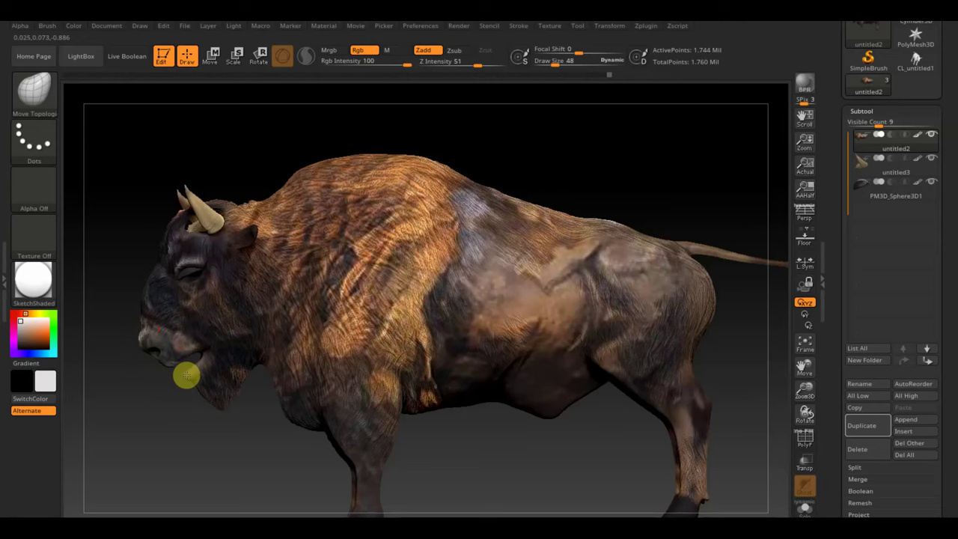
# Merge all the bison's subtools into untitled2 with MergeVisible and MergeDown, accepting the non-undoable warning
pyautogui.moveTo(210, 470)
pyautogui.mouseDown()
pyautogui.moveTo(495, 439)
pyautogui.moveTo(633, 456)
pyautogui.moveTo(633, 378)
pyautogui.mouseUp()
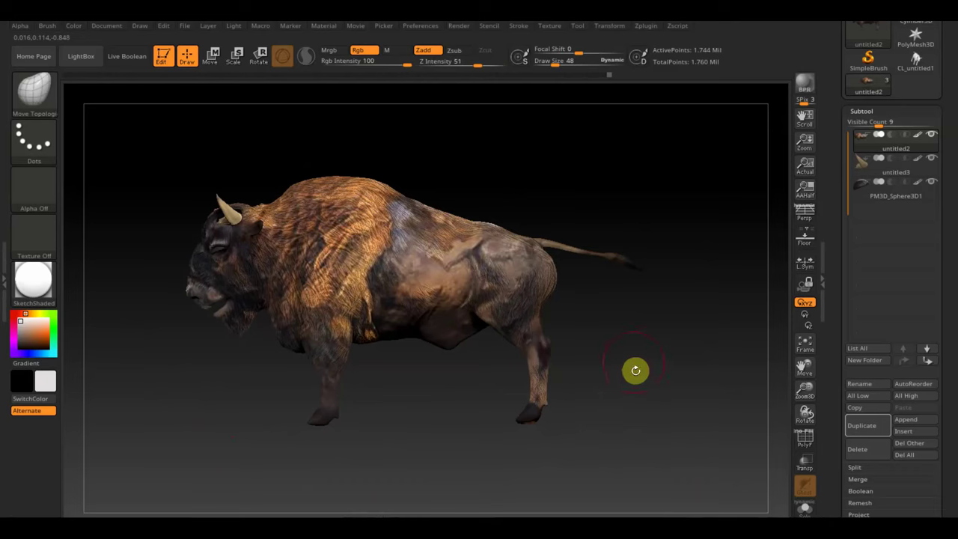
pyautogui.moveTo(879, 165)
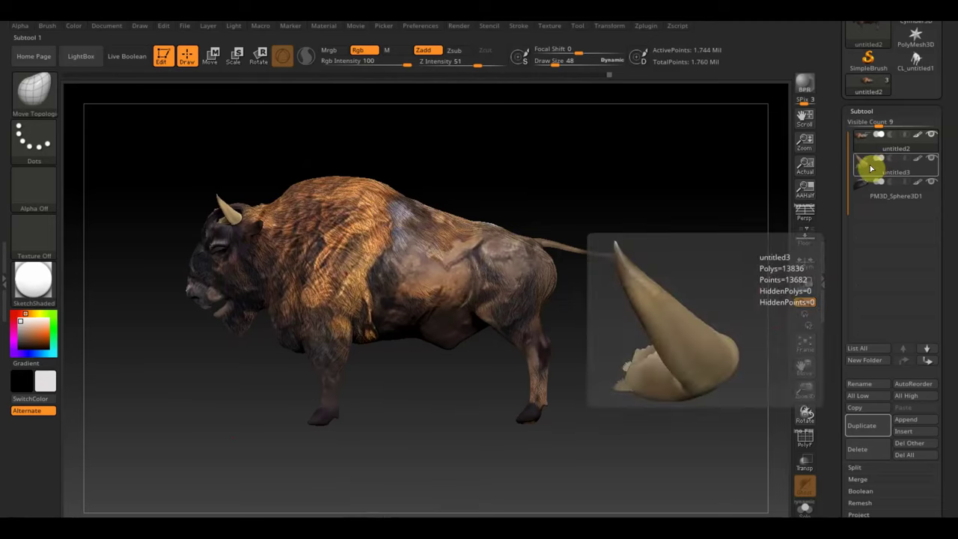
pyautogui.moveTo(947, 299); pyautogui.dragTo(949, 279)
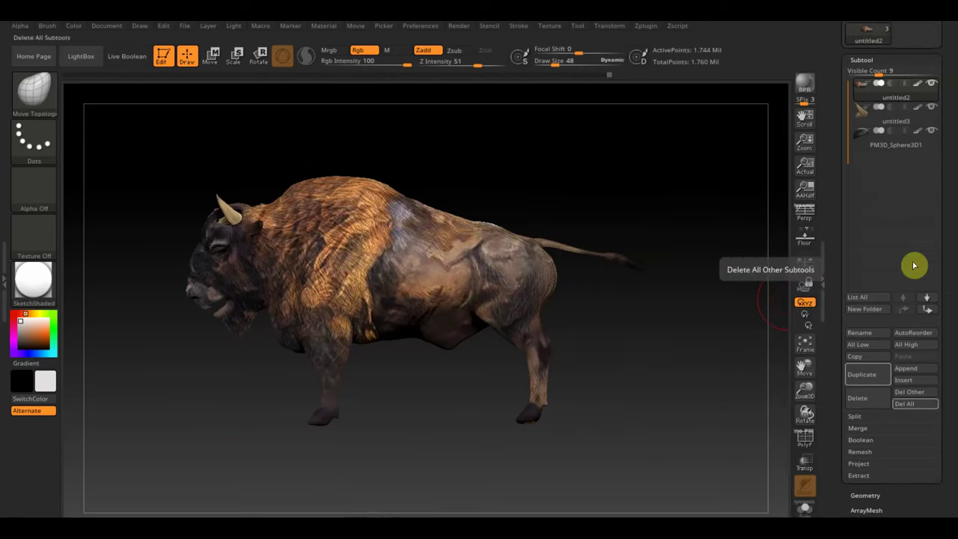
pyautogui.click(858, 430)
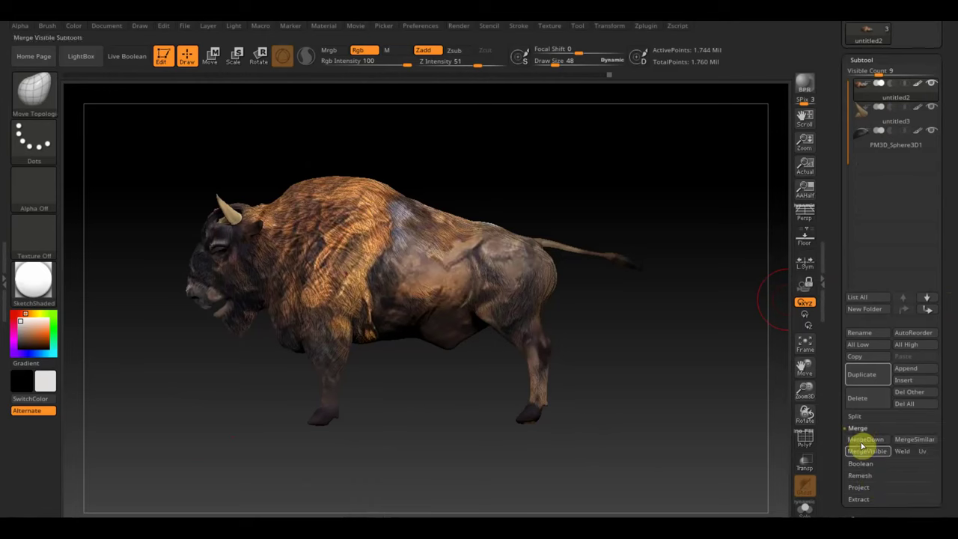
pyautogui.click(867, 445)
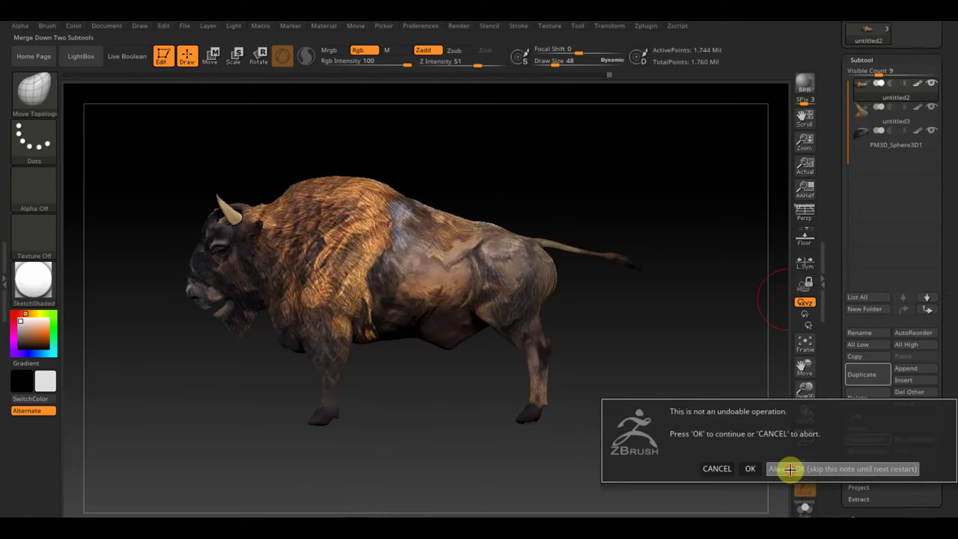
pyautogui.click(786, 467)
pyautogui.click(867, 441)
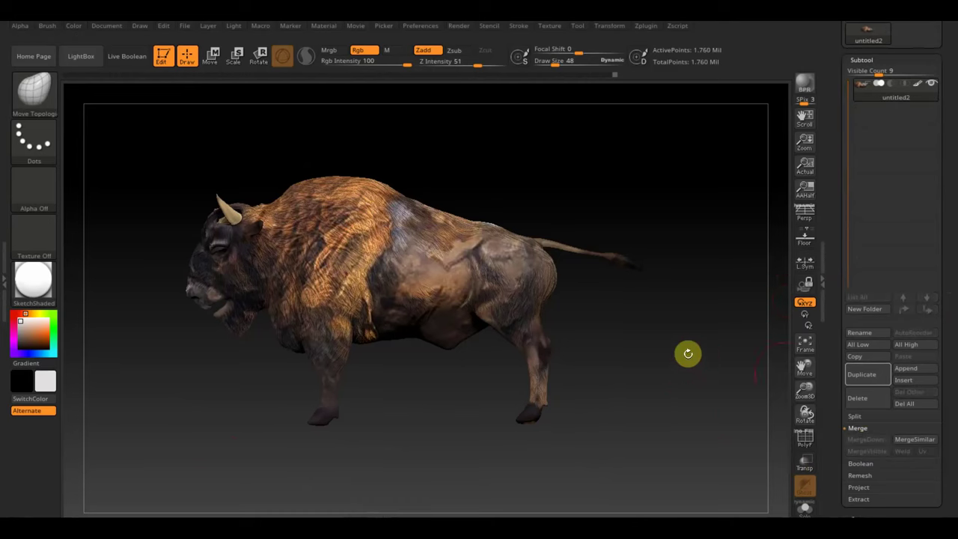
# Try a DynaMesh remesh at resolution 1288, then undo it
pyautogui.click(866, 512)
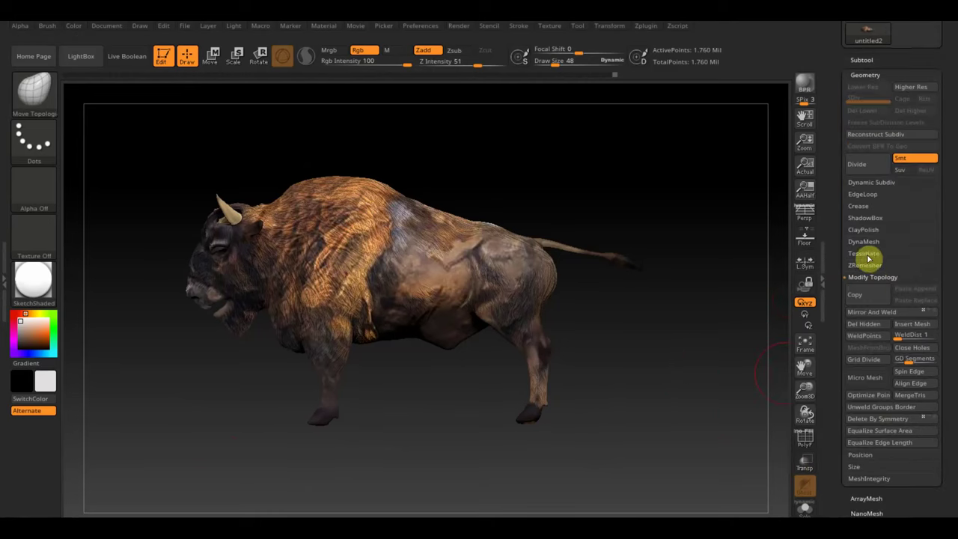
pyautogui.click(864, 242)
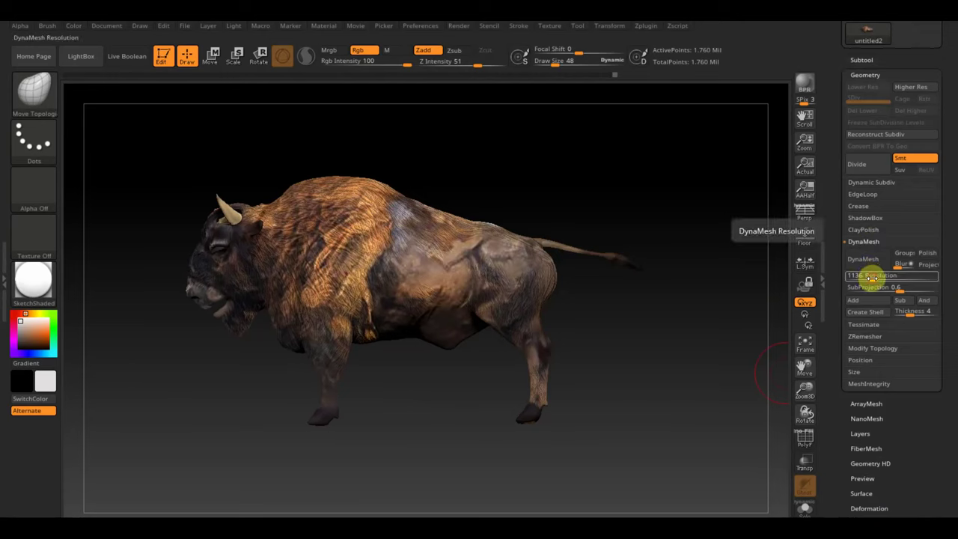
pyautogui.moveTo(871, 277); pyautogui.dragTo(879, 276)
pyautogui.click(866, 262)
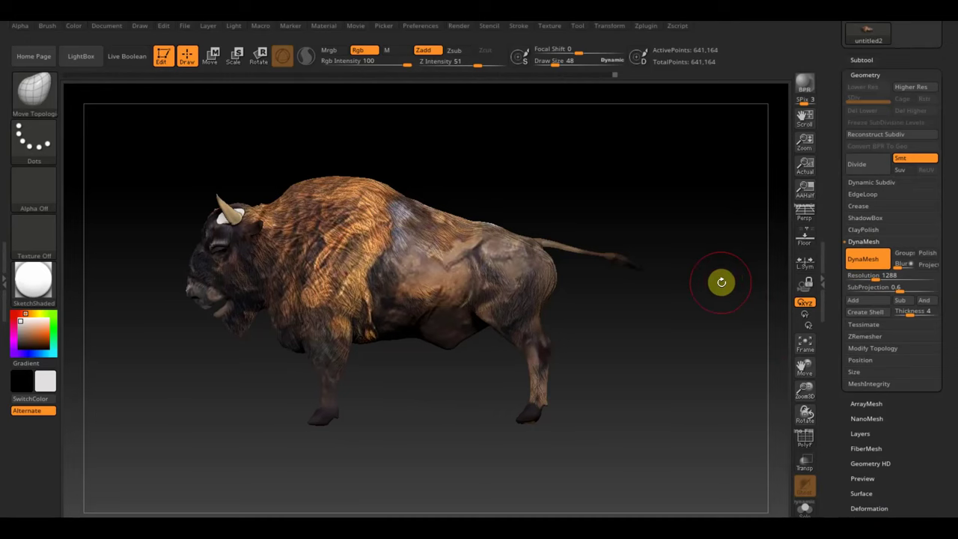
pyautogui.press('ctrl')
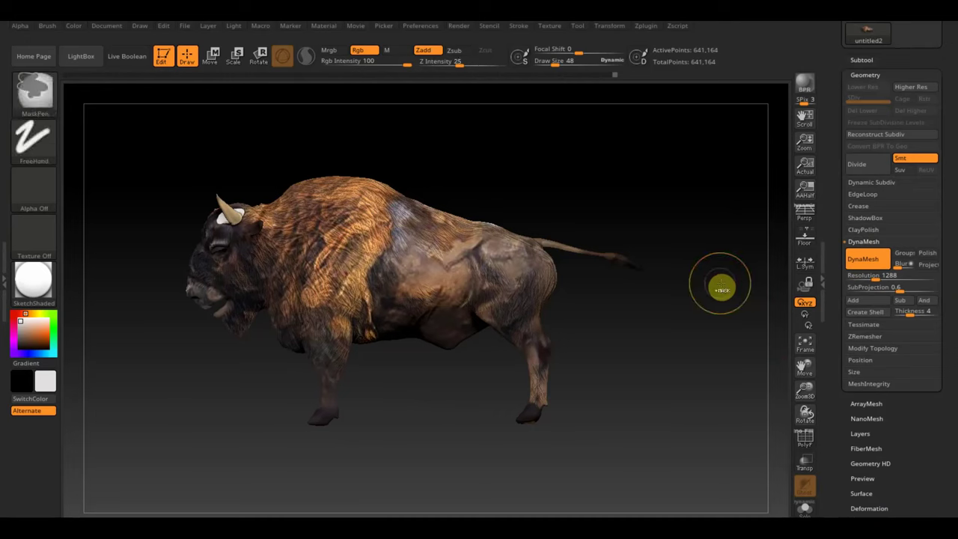
pyautogui.hotkey('ctrl', 'z')
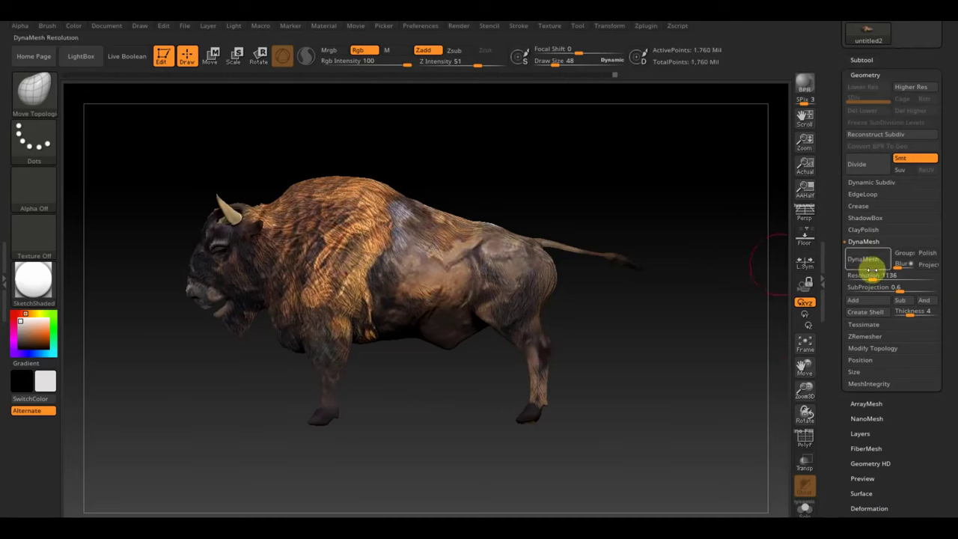
# Set the DynaMesh resolution to 2112 and remesh the bison
pyautogui.click(871, 275)
pyautogui.write('2112')
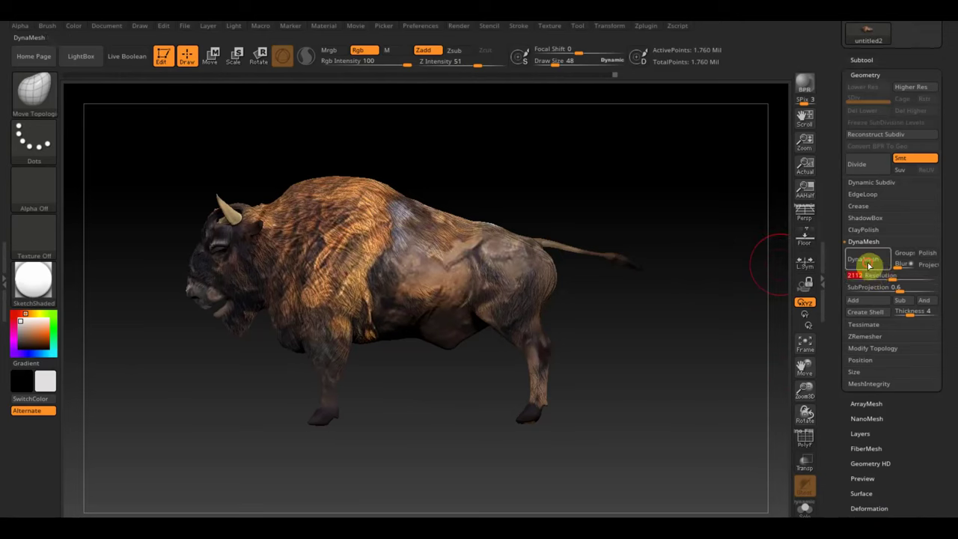
pyautogui.press('Return')
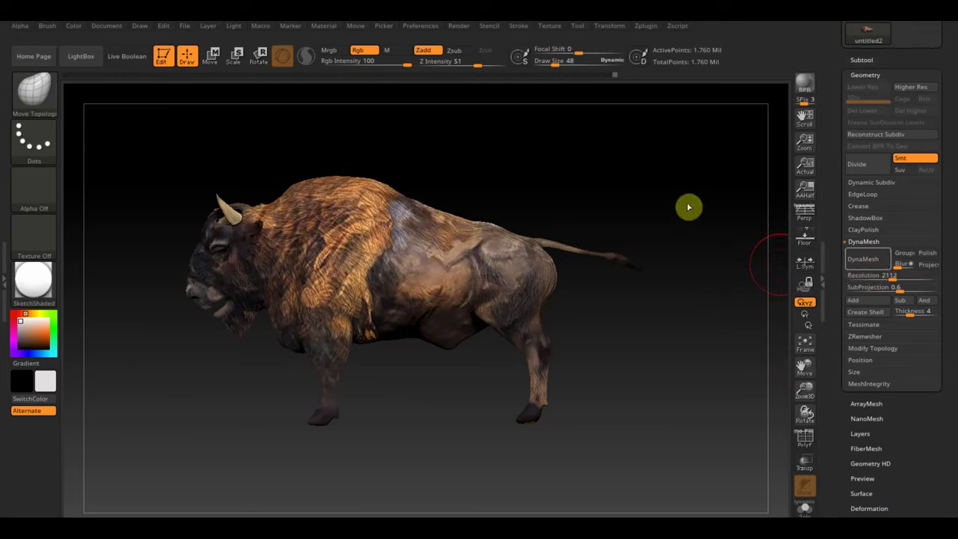
pyautogui.moveTo(688, 207)
pyautogui.keyDown('ctrl'); pyautogui.mouseDown()
pyautogui.moveTo(669, 212)
pyautogui.moveTo(683, 219)
pyautogui.moveTo(639, 209)
pyautogui.moveTo(660, 238)
pyautogui.mouseUp(); pyautogui.keyUp('ctrl')
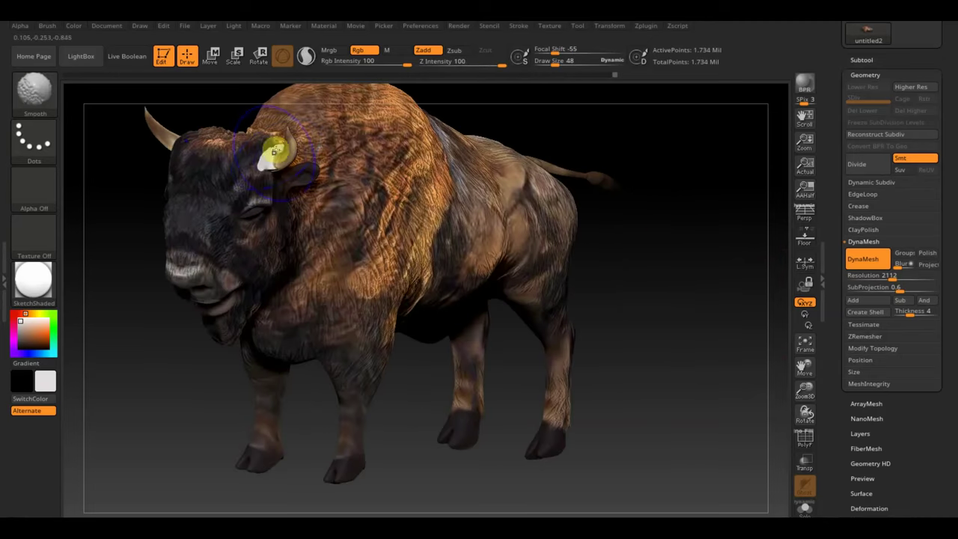
# Paint the horn seam with the Standard brush at size 19 using sampled dark fur colour
pyautogui.moveTo(549, 63)
pyautogui.mouseDown()
pyautogui.moveTo(557, 63)
pyautogui.moveTo(549, 63)
pyautogui.mouseUp()
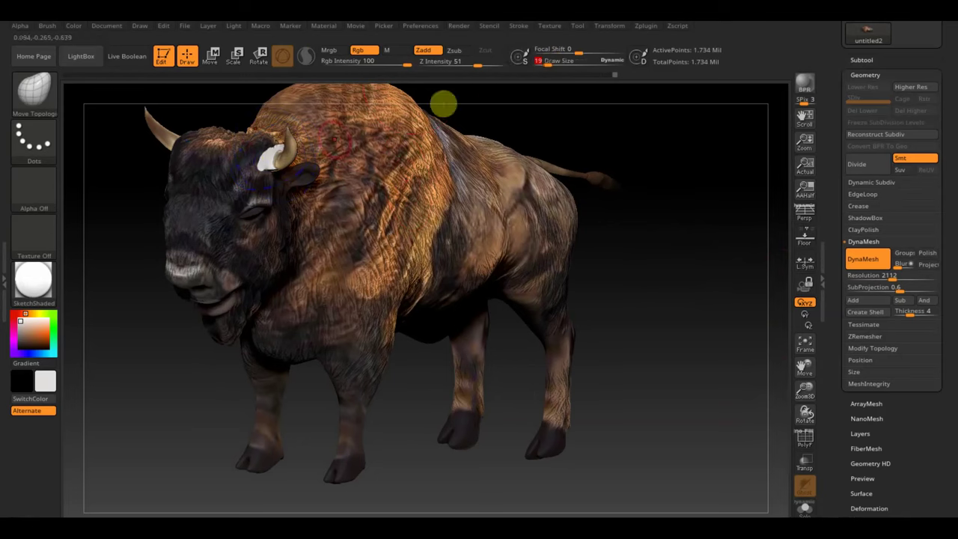
pyautogui.click(34, 90)
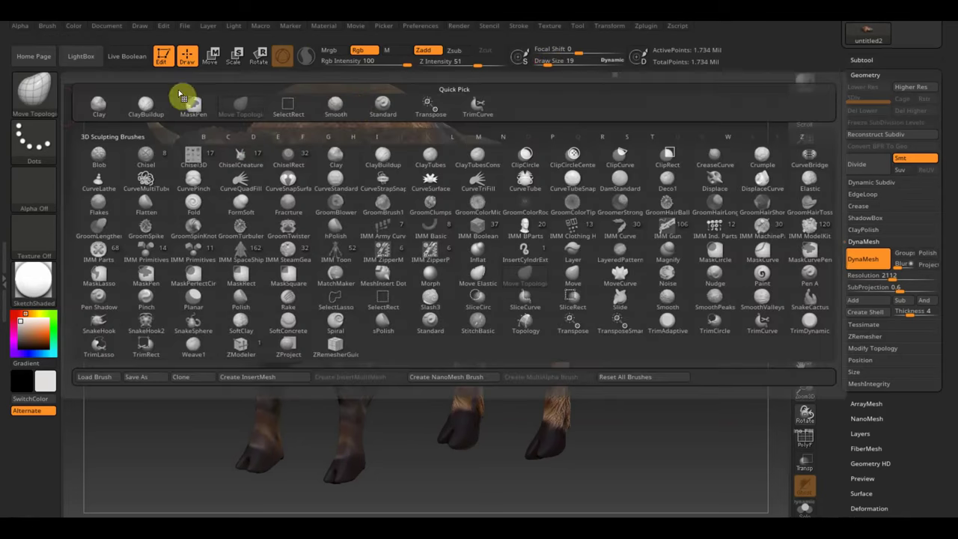
pyautogui.click(381, 104)
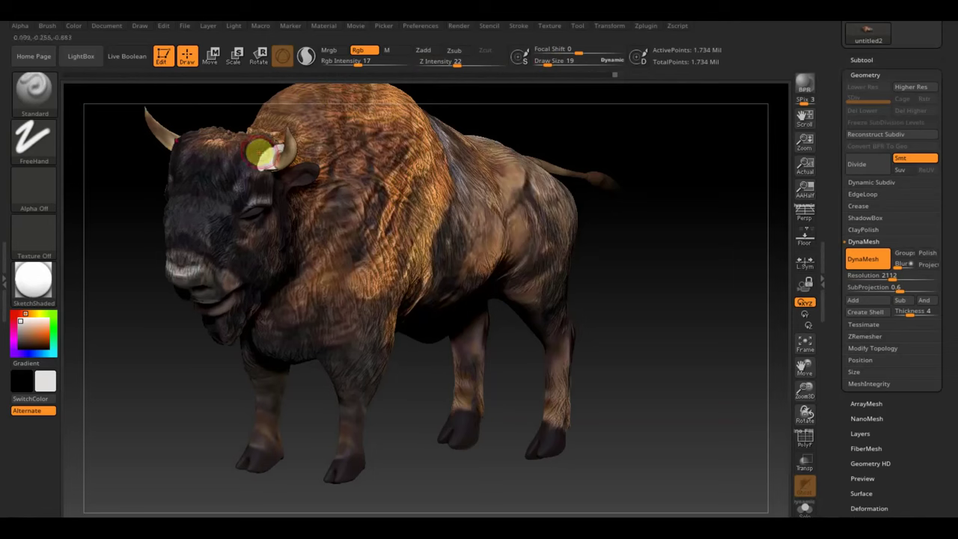
pyautogui.press('c')
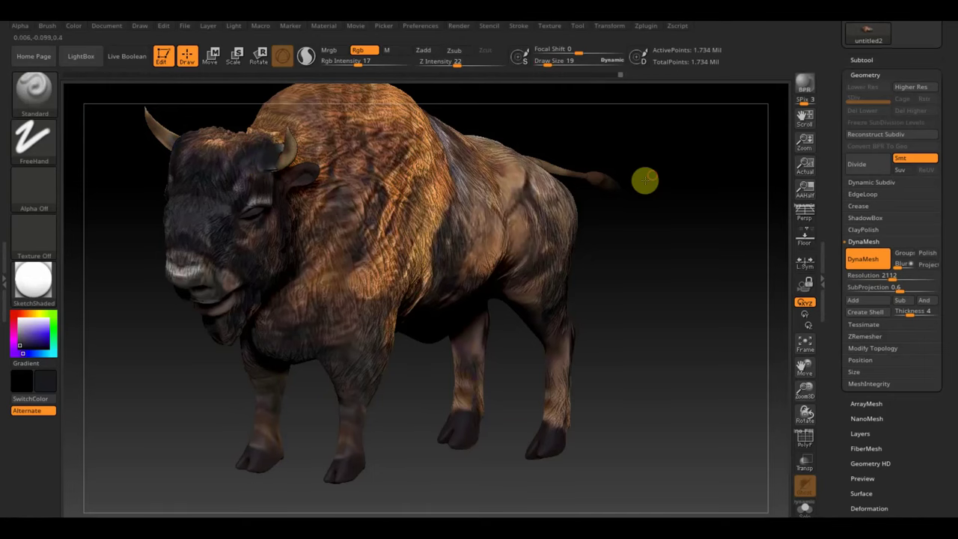
pyautogui.moveTo(643, 179)
pyautogui.mouseDown()
pyautogui.moveTo(616, 186)
pyautogui.moveTo(421, 159)
pyautogui.mouseUp()
pyautogui.press('shift')
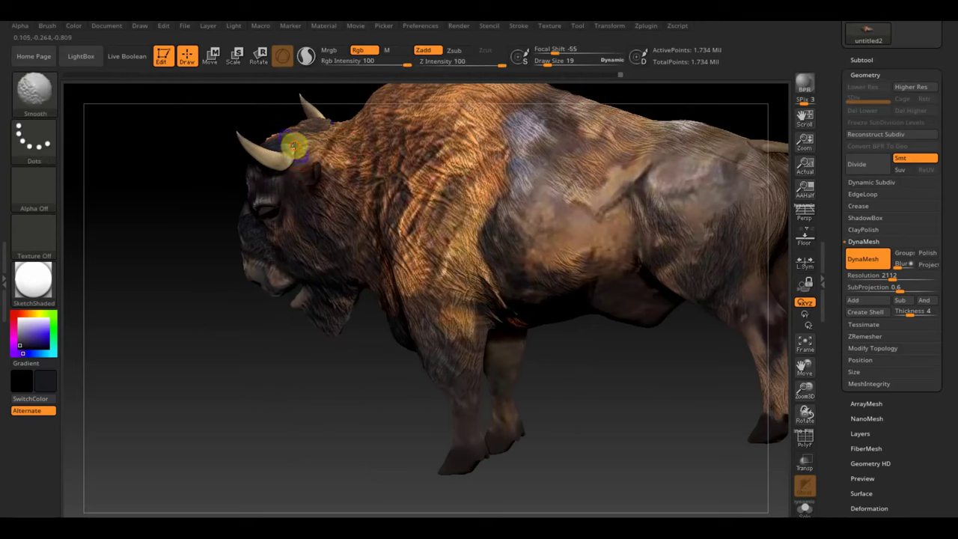
pyautogui.press('shift')
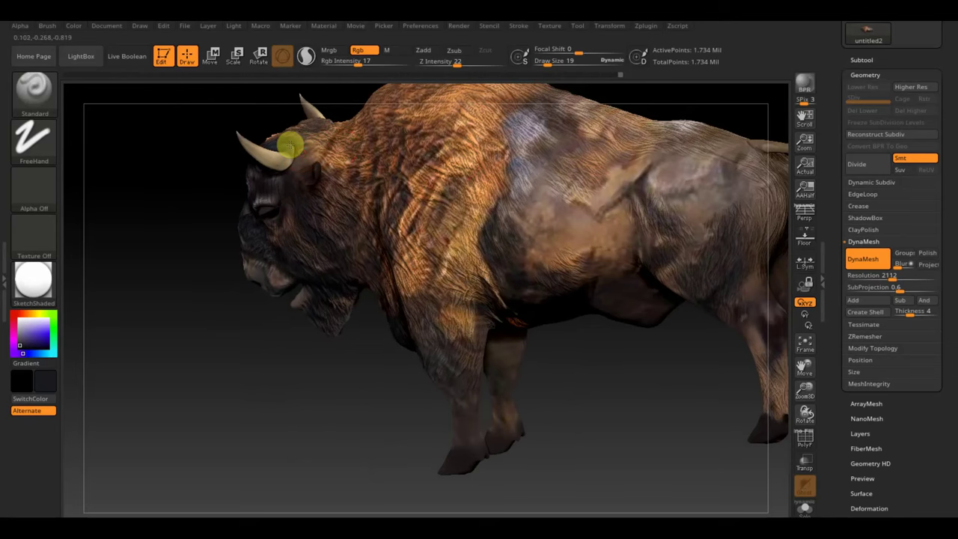
pyautogui.moveTo(154, 179)
pyautogui.mouseDown()
pyautogui.moveTo(178, 217)
pyautogui.moveTo(163, 229)
pyautogui.moveTo(145, 225)
pyautogui.moveTo(178, 190)
pyautogui.moveTo(159, 155)
pyautogui.mouseUp()
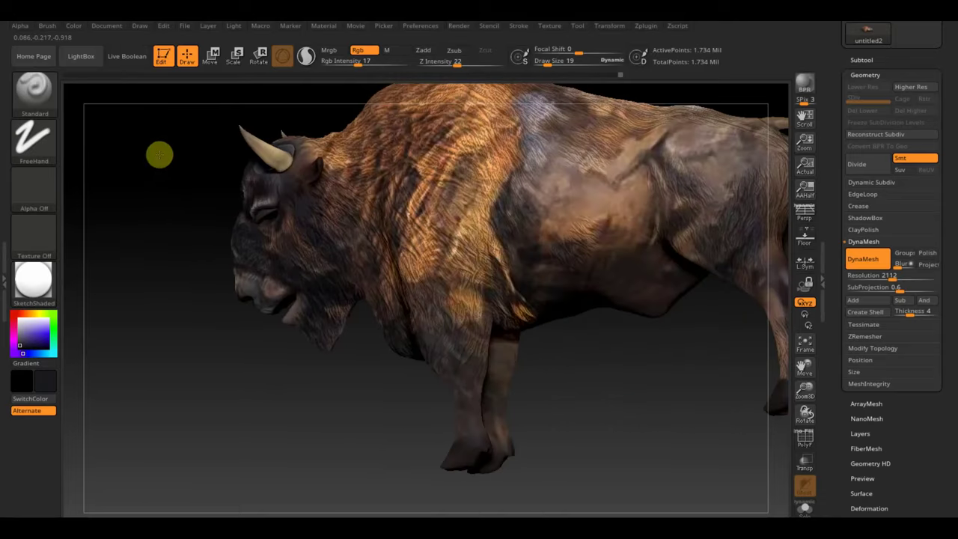
# Switch to the Move Topological brush and inspect the bison from rear and front views
pyautogui.click(35, 93)
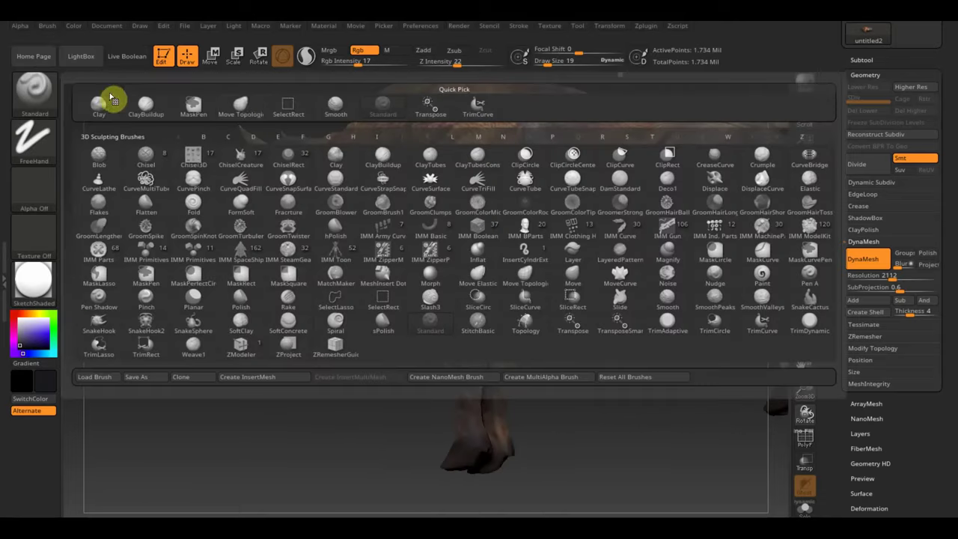
pyautogui.click(250, 102)
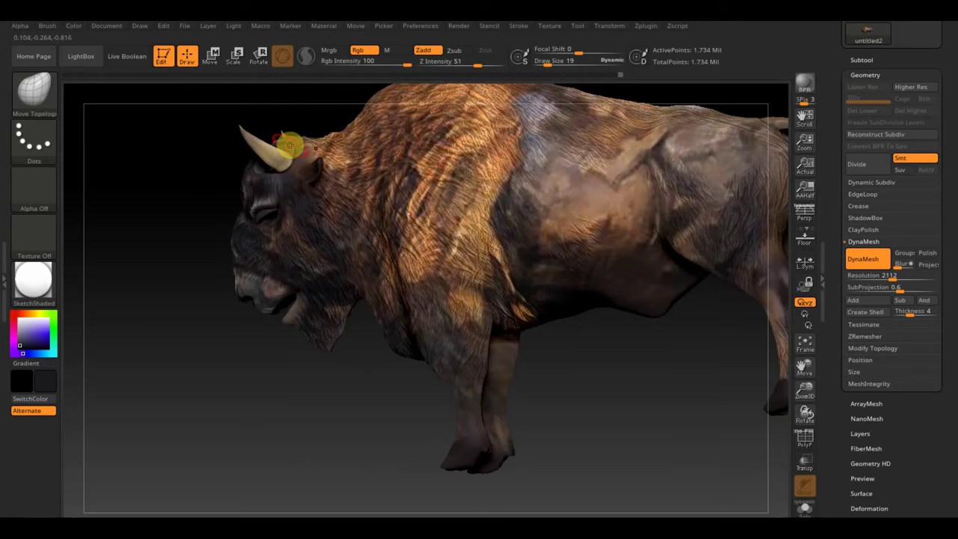
pyautogui.moveTo(171, 166); pyautogui.dragTo(124, 270)
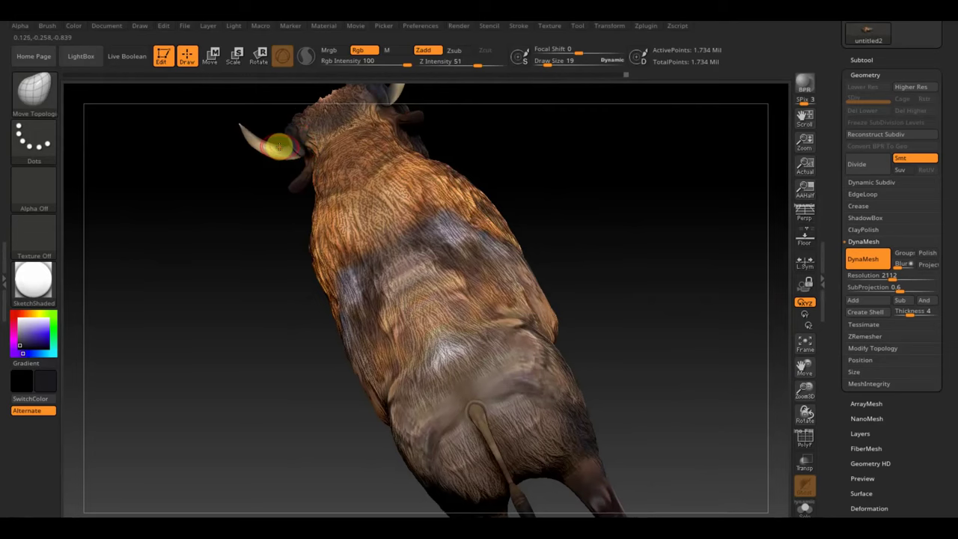
pyautogui.moveTo(242, 186); pyautogui.dragTo(279, 160)
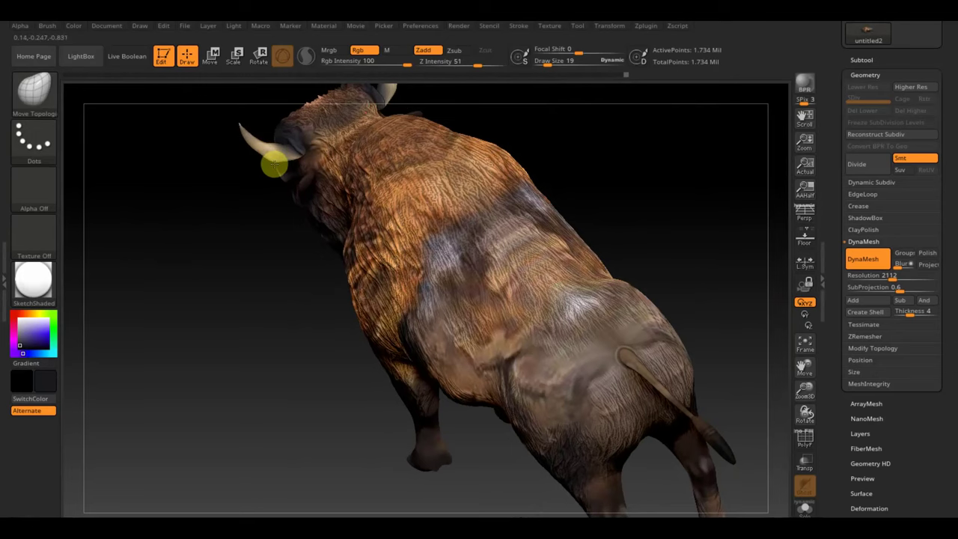
pyautogui.moveTo(214, 197)
pyautogui.mouseDown()
pyautogui.moveTo(331, 172)
pyautogui.moveTo(342, 188)
pyautogui.moveTo(253, 150)
pyautogui.mouseUp()
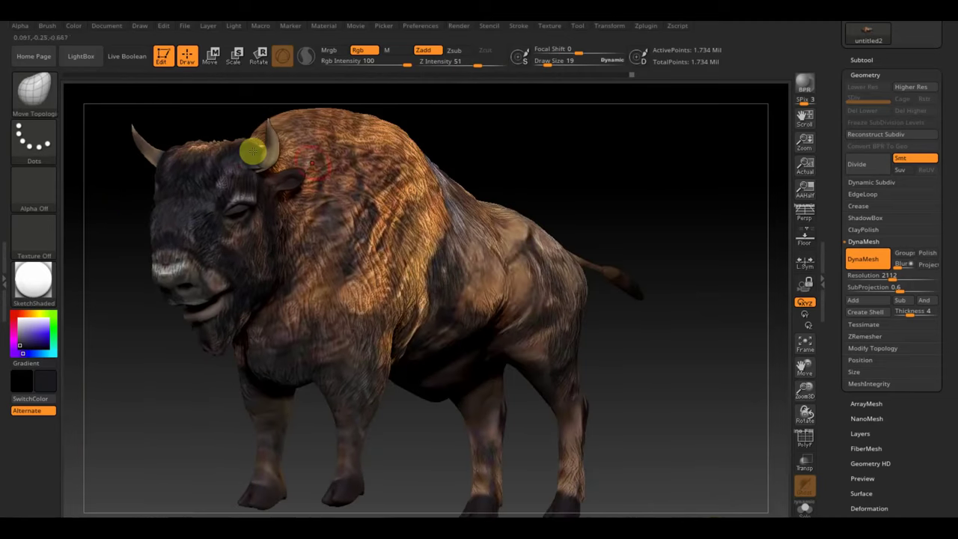
pyautogui.click(53, 102)
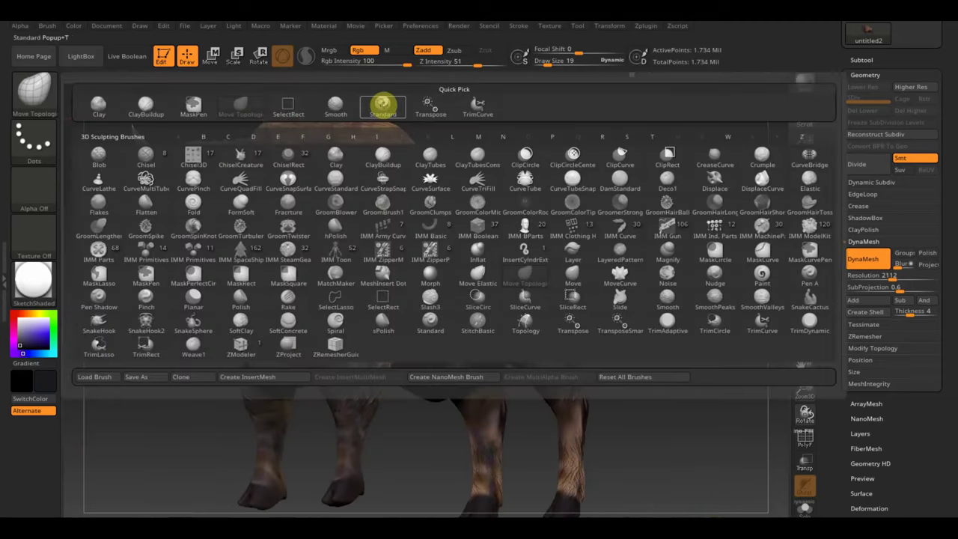
# Set the Standard brush to the fur texture alpha with a DragRect stroke
pyautogui.click(381, 109)
pyautogui.click(39, 190)
pyautogui.click(220, 199)
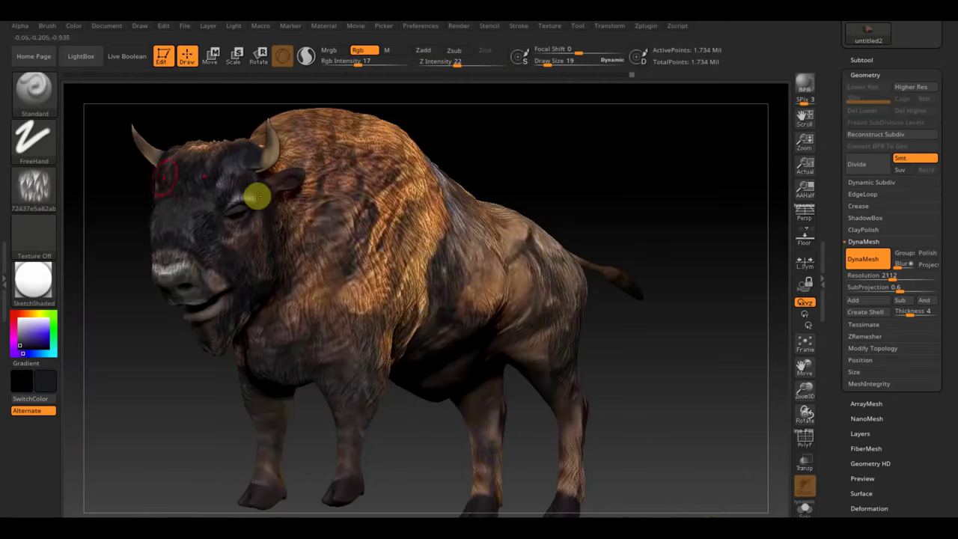
pyautogui.click(30, 146)
pyautogui.click(149, 156)
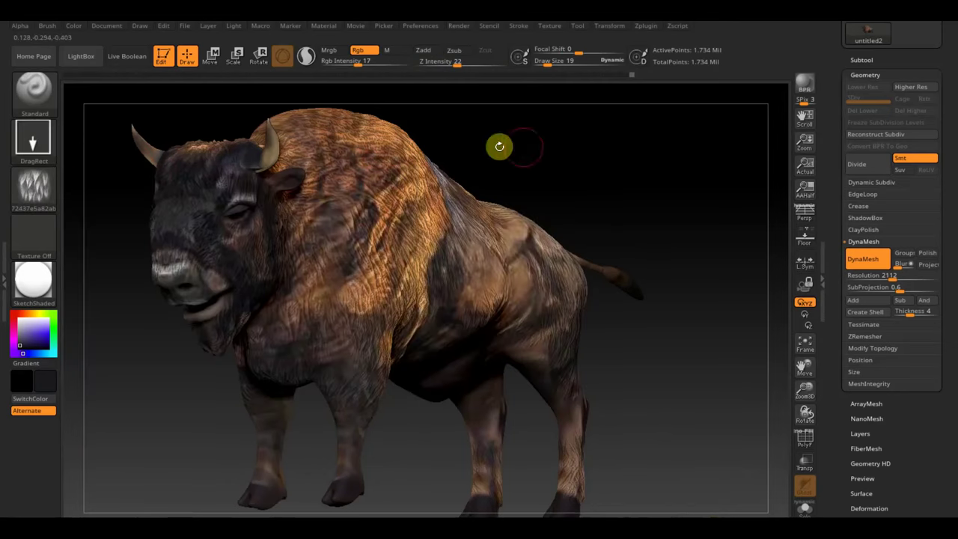
pyautogui.moveTo(549, 150)
pyautogui.mouseDown()
pyautogui.moveTo(573, 172)
pyautogui.moveTo(624, 164)
pyautogui.mouseUp()
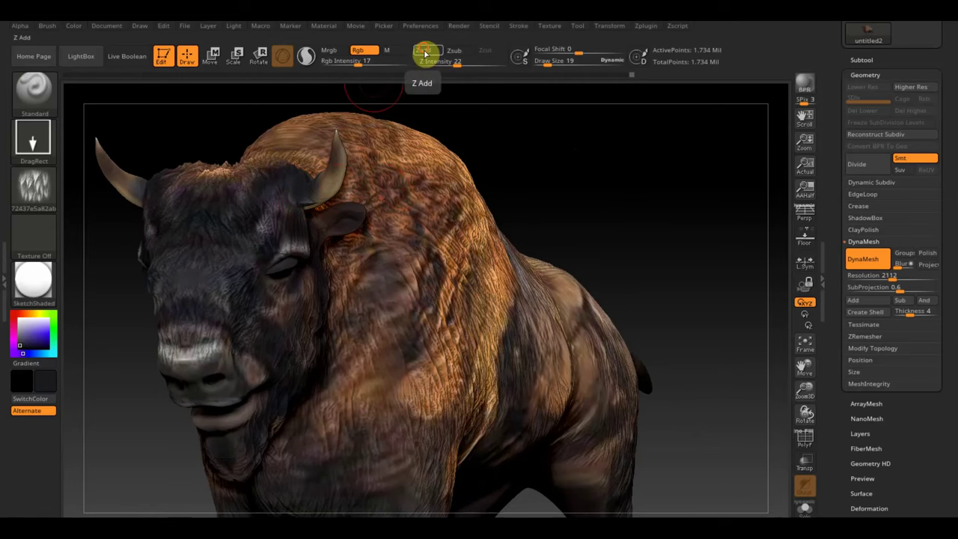
# Enable Zadd with Rgb turned off, zoom to the horn, and select ClayBuildup
pyautogui.click(423, 50)
pyautogui.moveTo(363, 60); pyautogui.dragTo(373, 65)
pyautogui.click(365, 50)
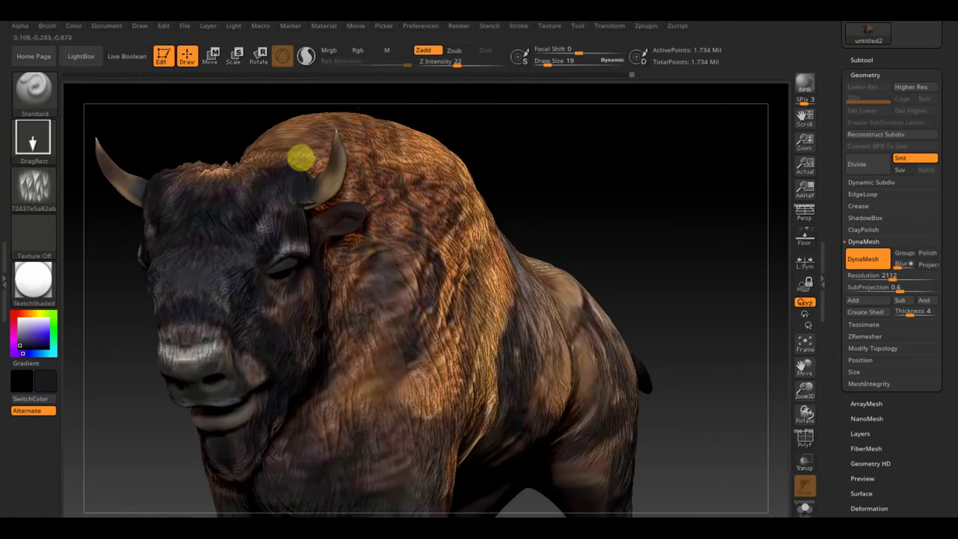
pyautogui.moveTo(225, 124); pyautogui.dragTo(128, 138)
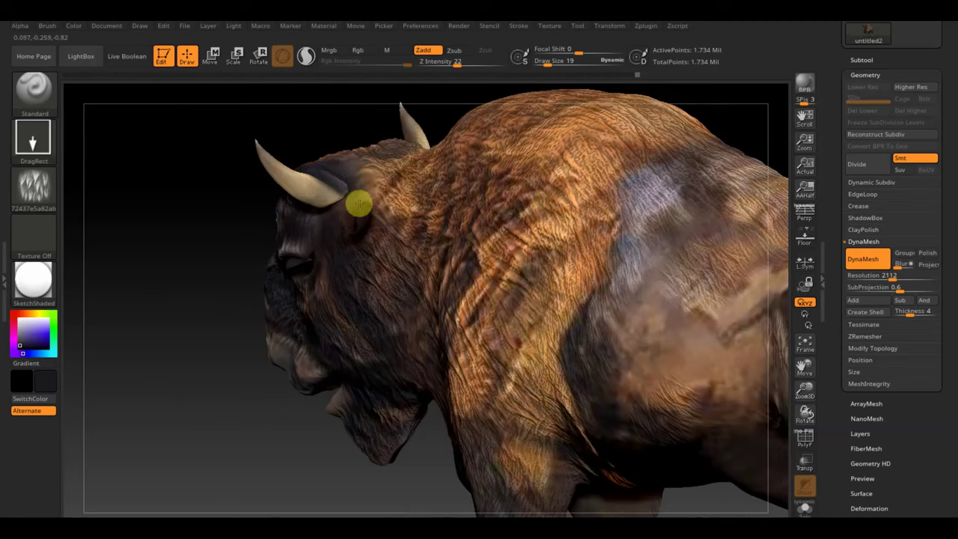
pyautogui.keyDown('alt'); pyautogui.moveTo(280, 141); pyautogui.dragTo(332, 187, button='right'); pyautogui.keyUp('alt')
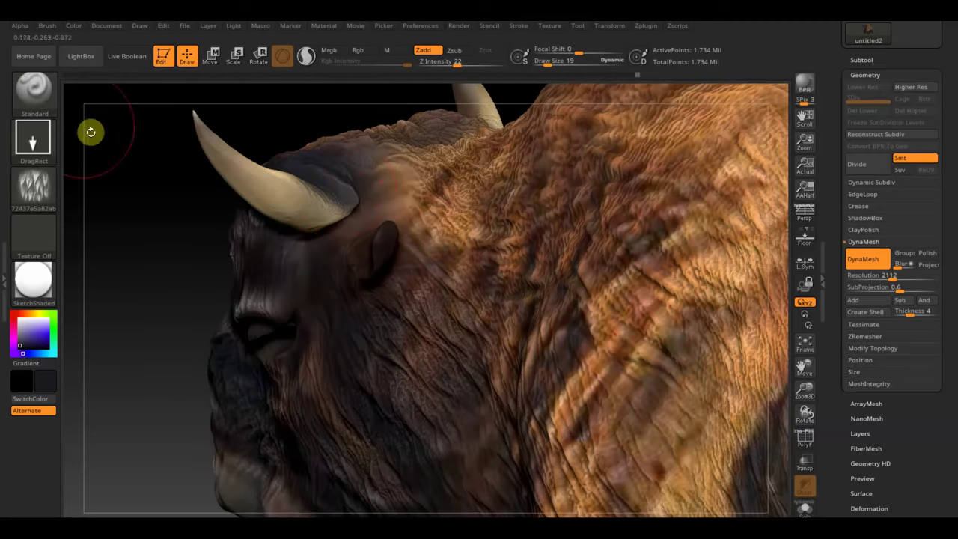
pyautogui.click(33, 89)
pyautogui.click(132, 102)
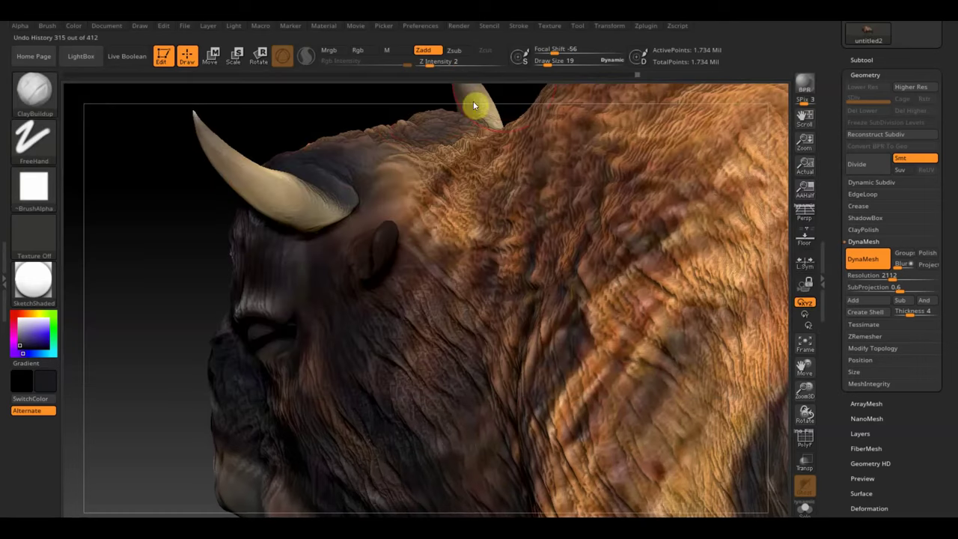
# Reduce the ClayBuildup Draw Size to 9 and orbit the bison to show its back
pyautogui.click(542, 62)
pyautogui.write('5')
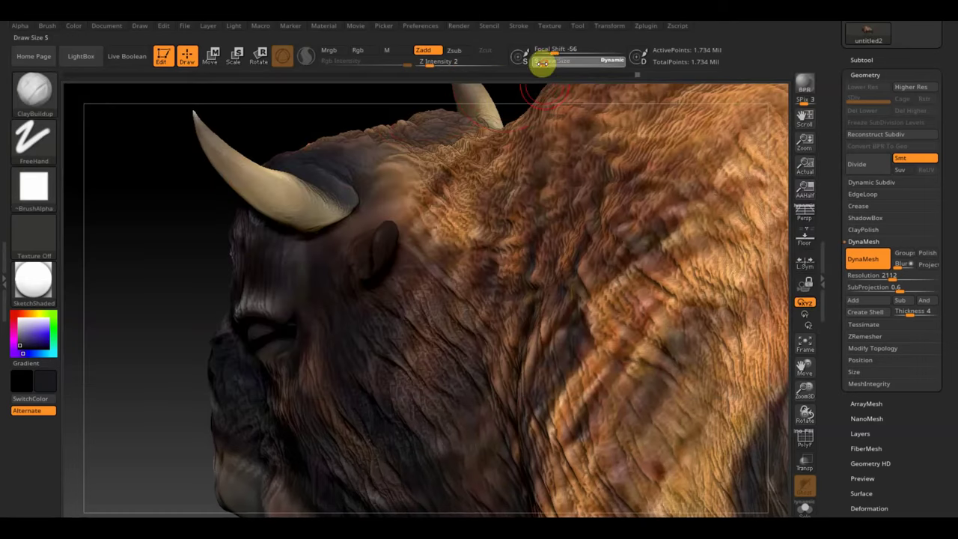
pyautogui.press('Return')
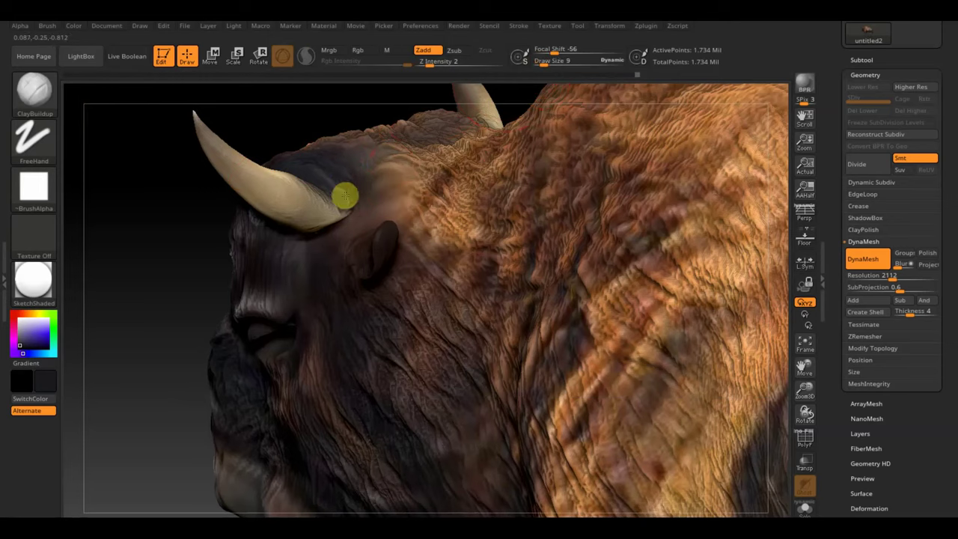
pyautogui.moveTo(286, 122); pyautogui.dragTo(358, 204)
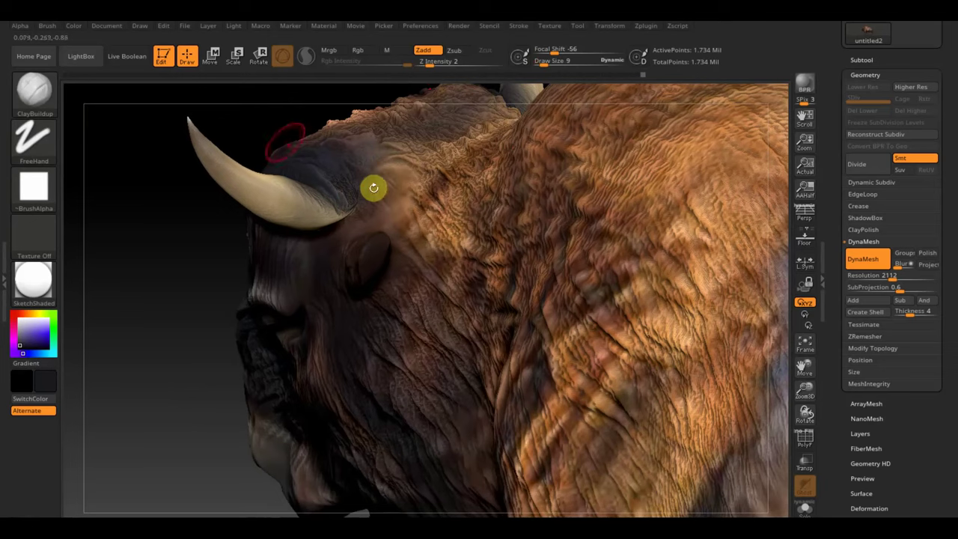
pyautogui.click(49, 95)
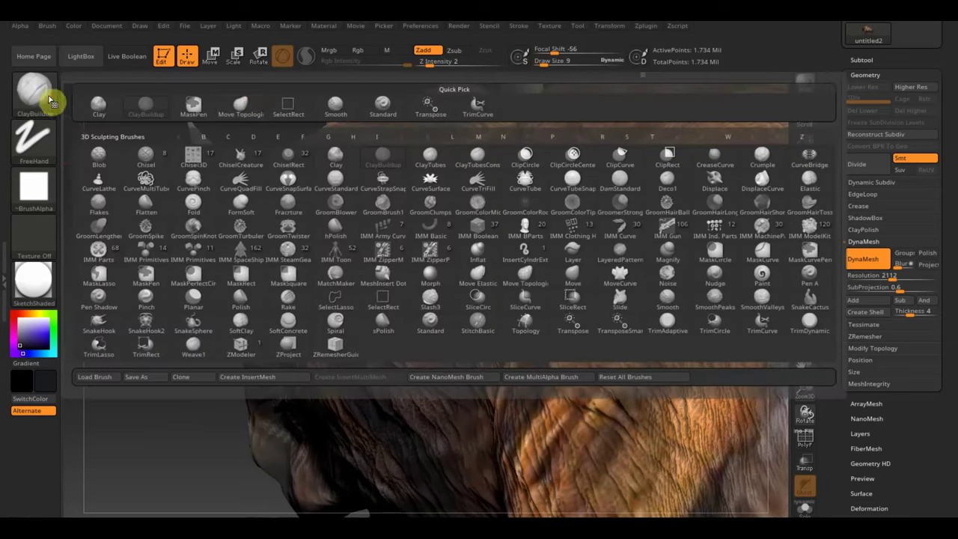
# Stroke near the eye with Standard, then switch to Move Topological at Draw Size 19
pyautogui.click(378, 107)
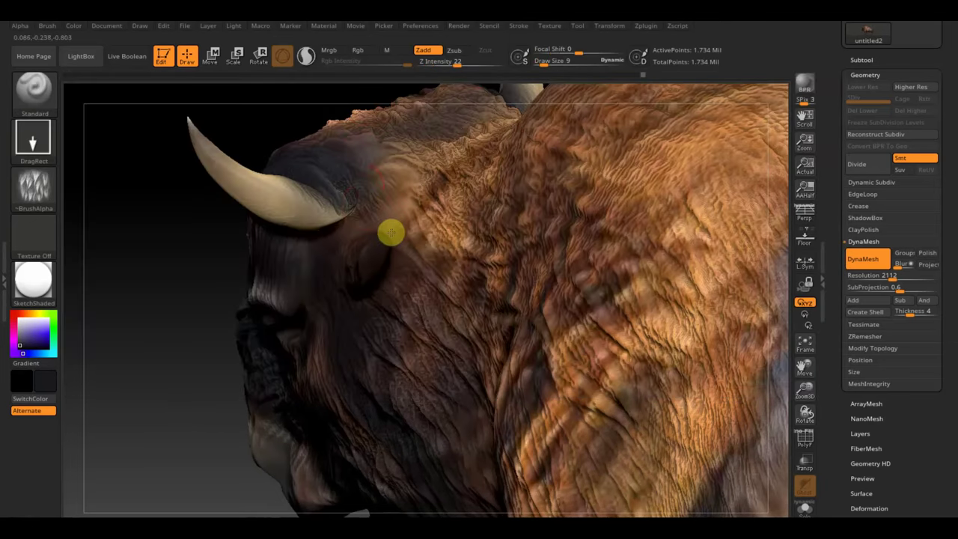
pyautogui.click(363, 229)
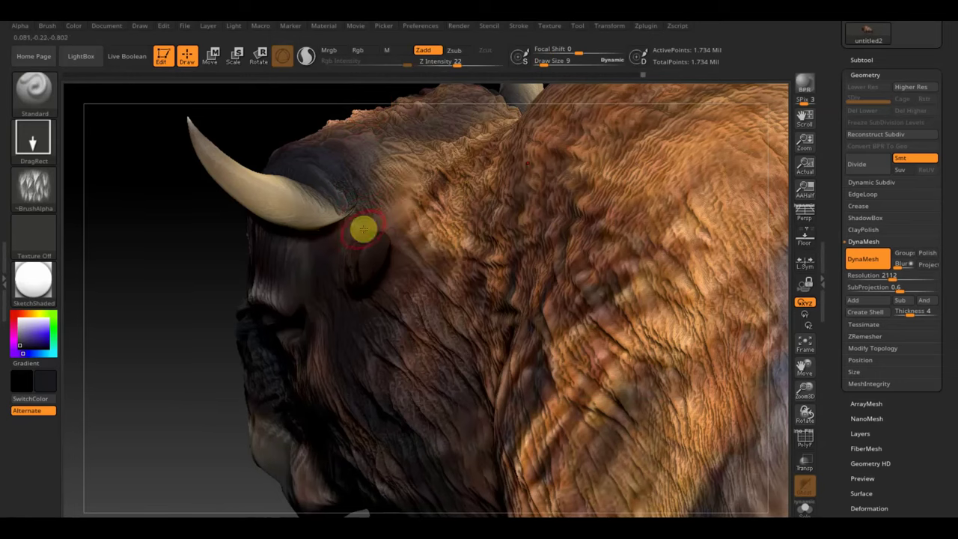
pyautogui.moveTo(362, 229); pyautogui.dragTo(179, 201)
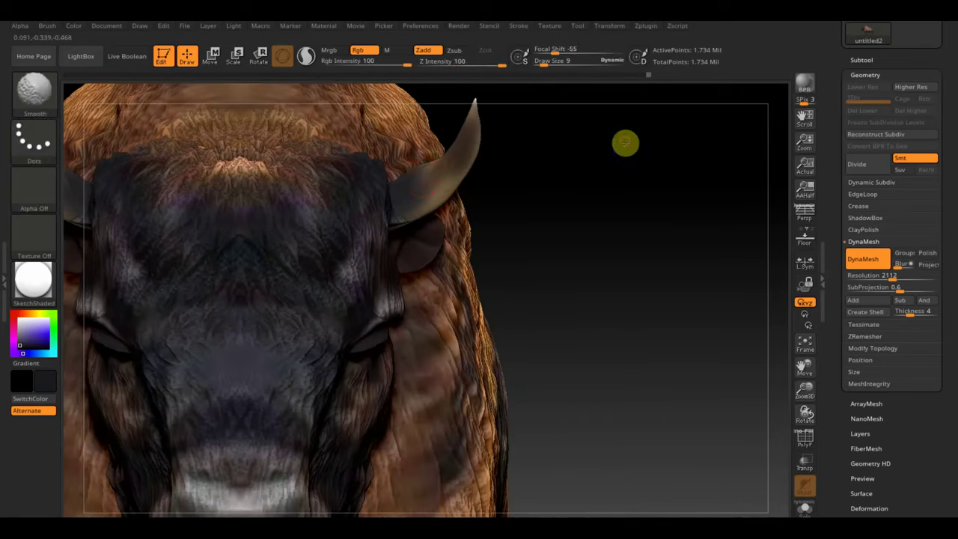
pyautogui.click(36, 95)
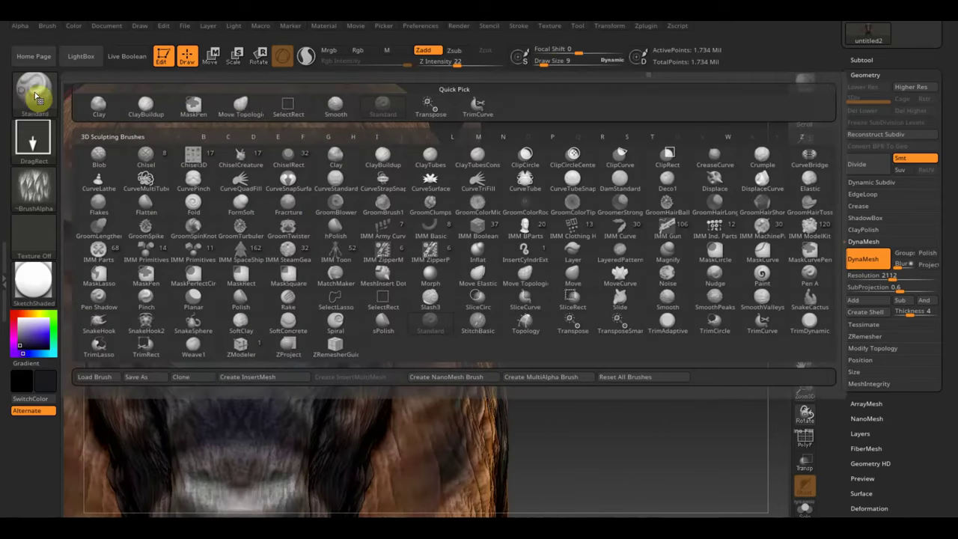
pyautogui.click(240, 105)
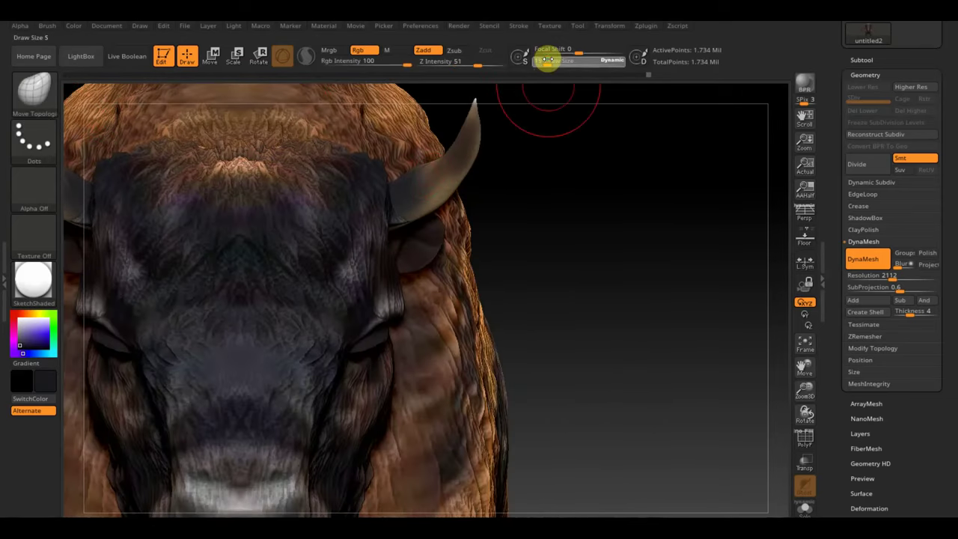
pyautogui.moveTo(547, 60); pyautogui.dragTo(550, 62)
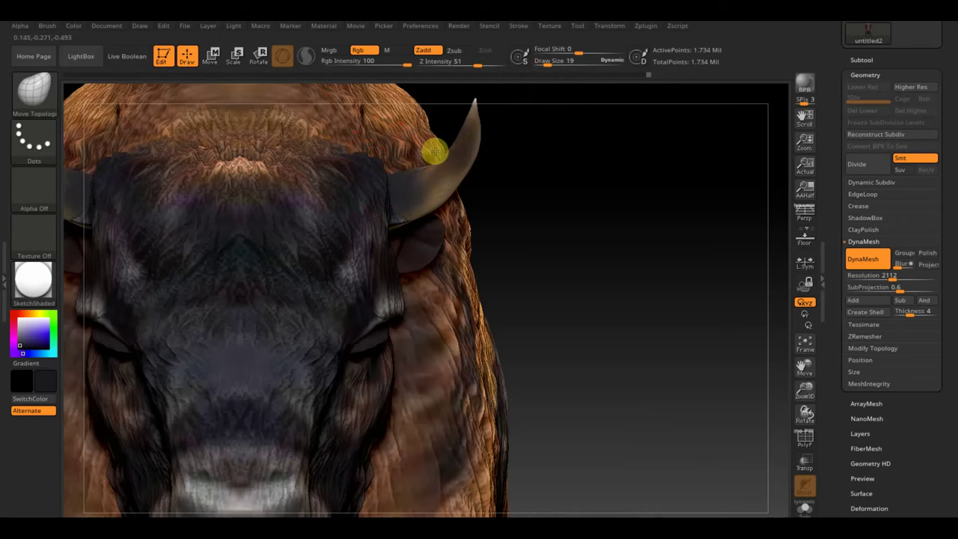
# Compare both horns from above and the side, then reduce Draw Size to 2
pyautogui.moveTo(545, 164); pyautogui.dragTo(556, 195)
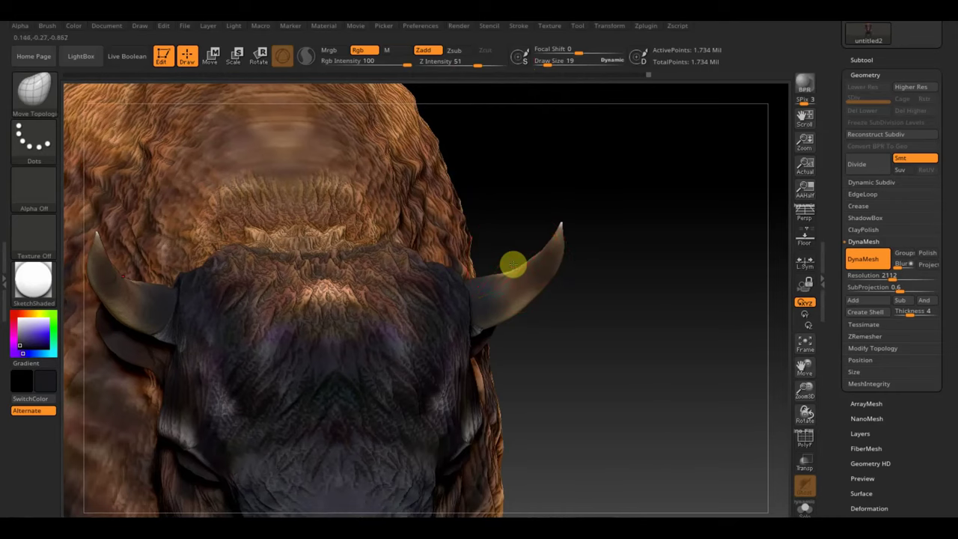
pyautogui.moveTo(623, 261); pyautogui.dragTo(618, 216)
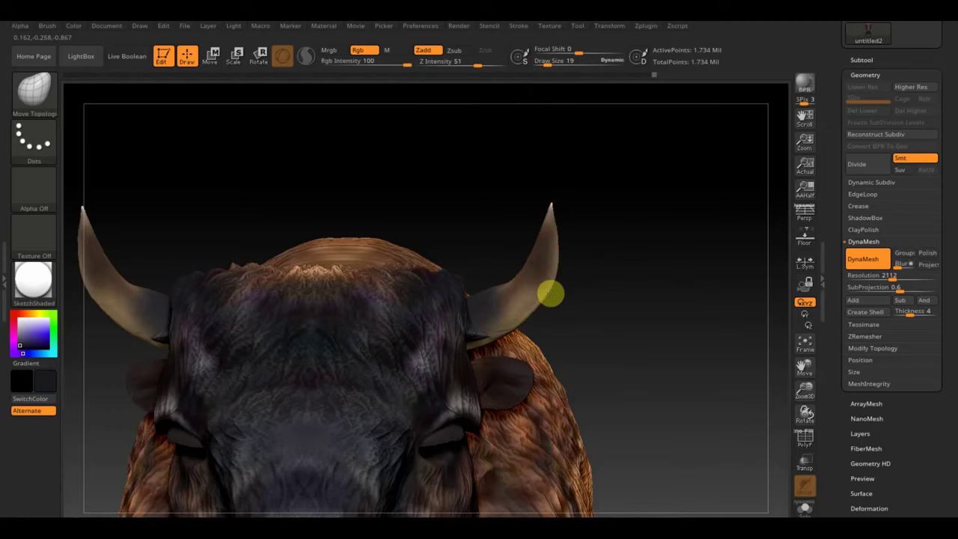
pyautogui.moveTo(618, 290); pyautogui.dragTo(584, 277)
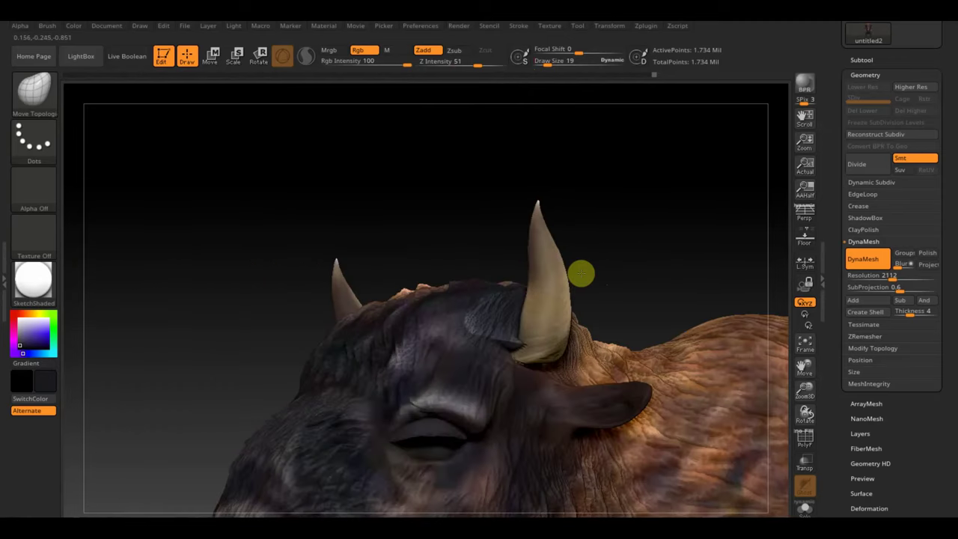
pyautogui.moveTo(621, 224); pyautogui.dragTo(594, 299)
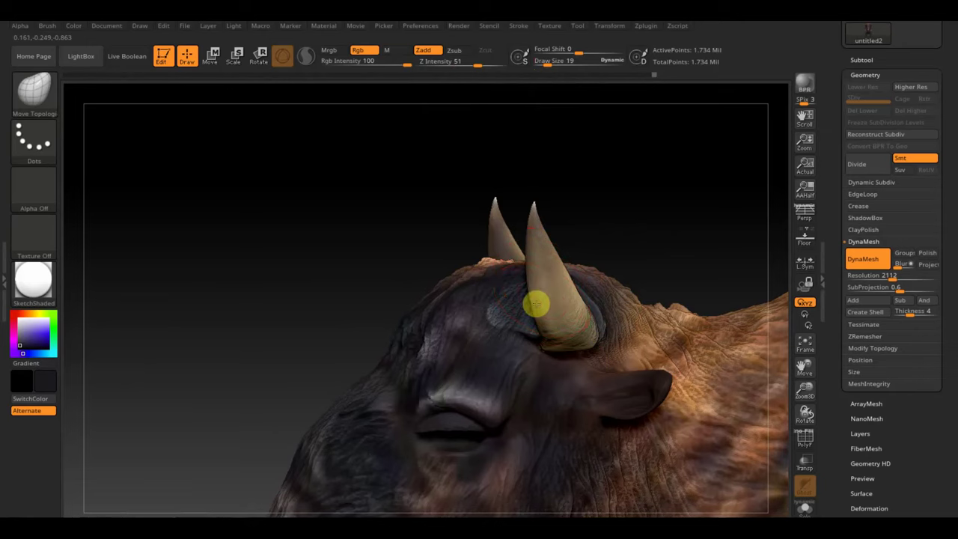
pyautogui.moveTo(603, 188)
pyautogui.mouseDown()
pyautogui.moveTo(663, 190)
pyautogui.moveTo(648, 188)
pyautogui.mouseUp()
pyautogui.moveTo(547, 64); pyautogui.dragTo(539, 65)
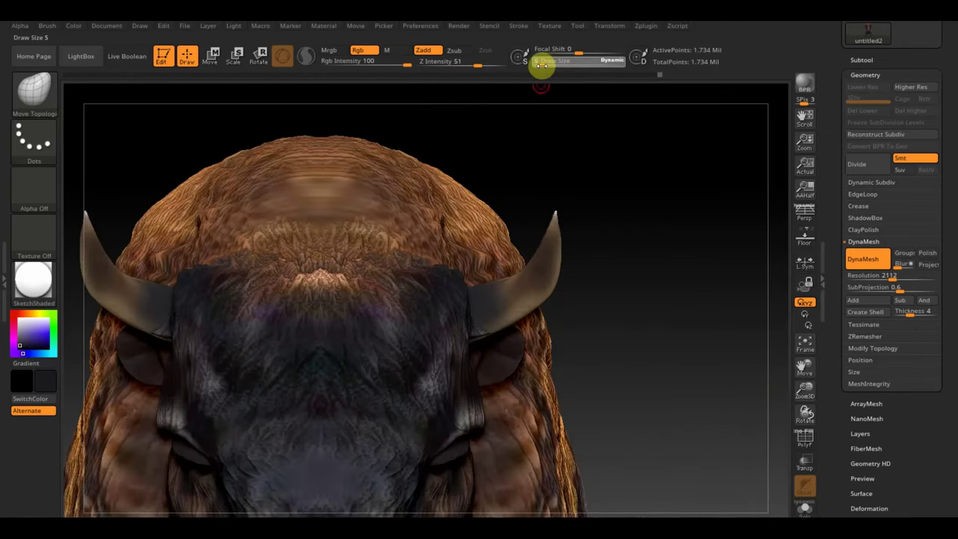
# Set Standard to no alpha, freehand stroke, size 5, and reshape the horn tip in sampled brown
pyautogui.press('b')
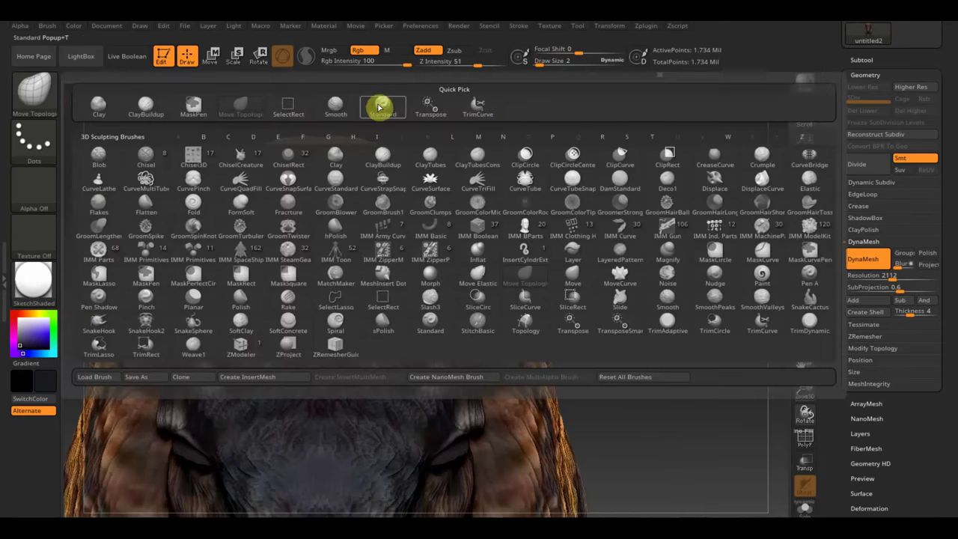
pyautogui.click(391, 105)
pyautogui.click(33, 187)
pyautogui.click(98, 187)
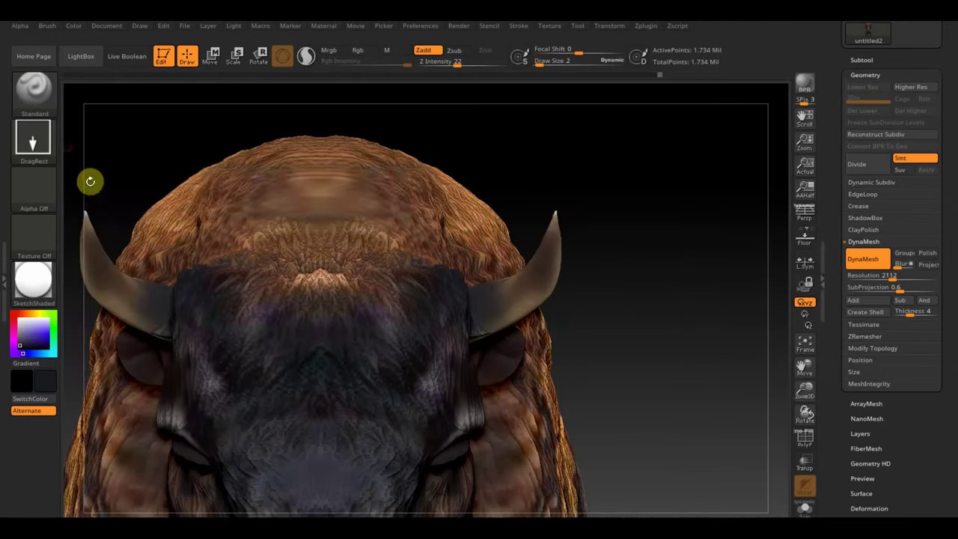
pyautogui.click(32, 138)
pyautogui.click(193, 150)
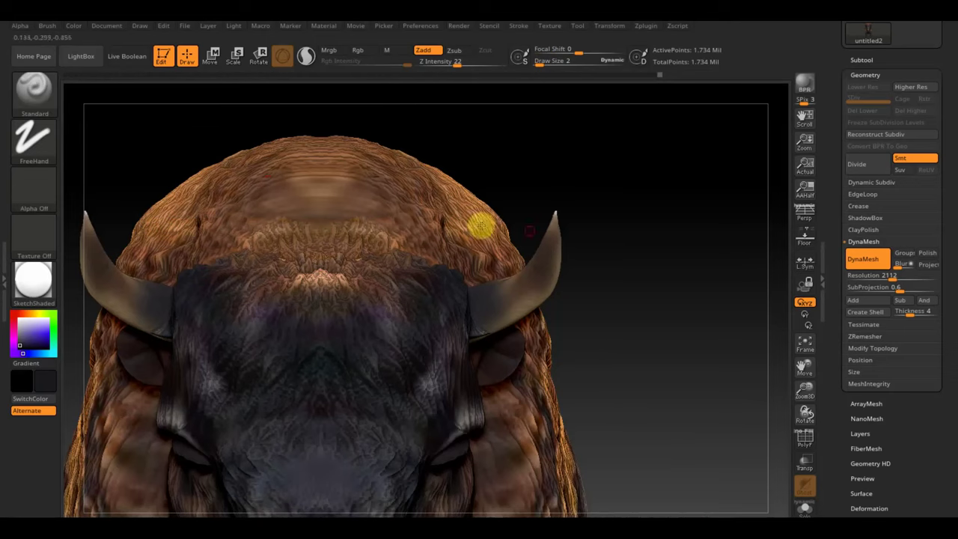
pyautogui.moveTo(540, 63); pyautogui.dragTo(549, 63)
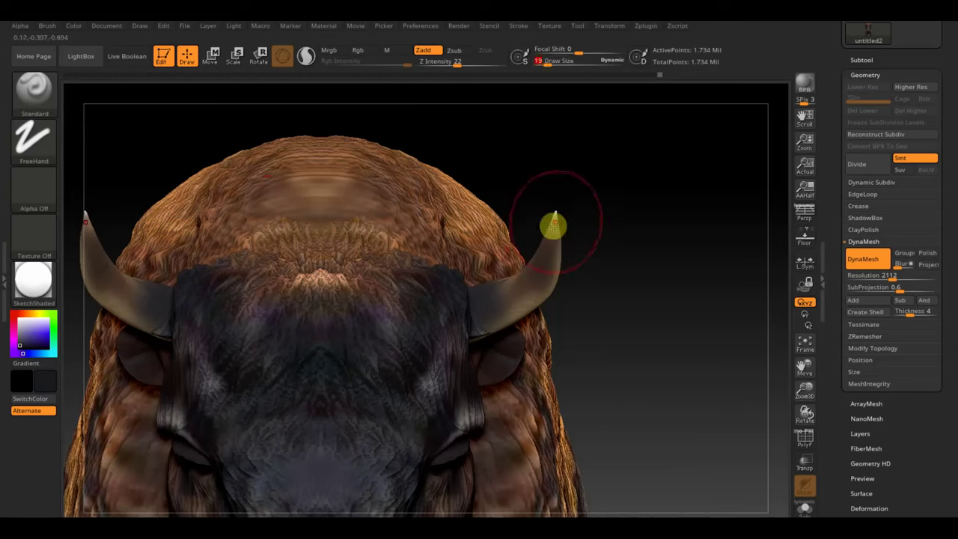
pyautogui.press('c')
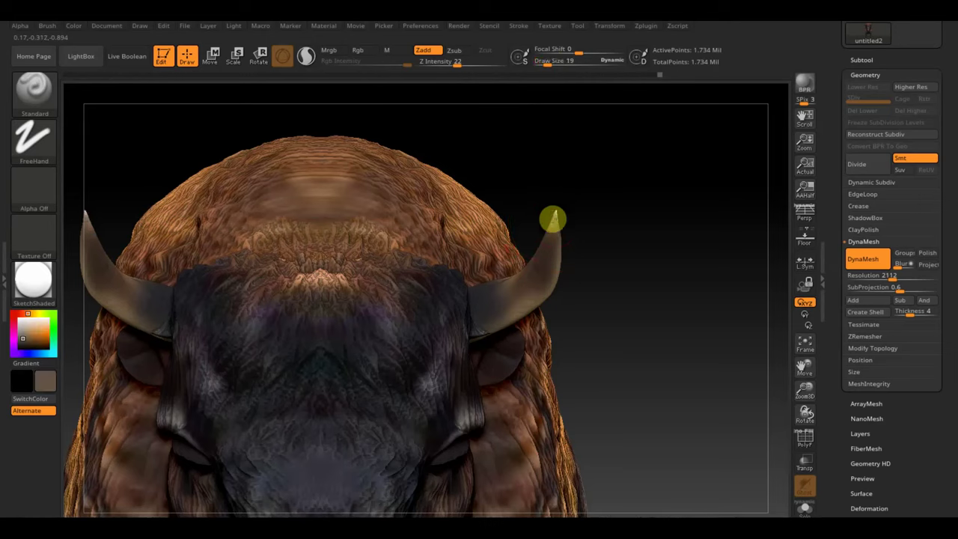
pyautogui.moveTo(556, 215); pyautogui.dragTo(560, 213)
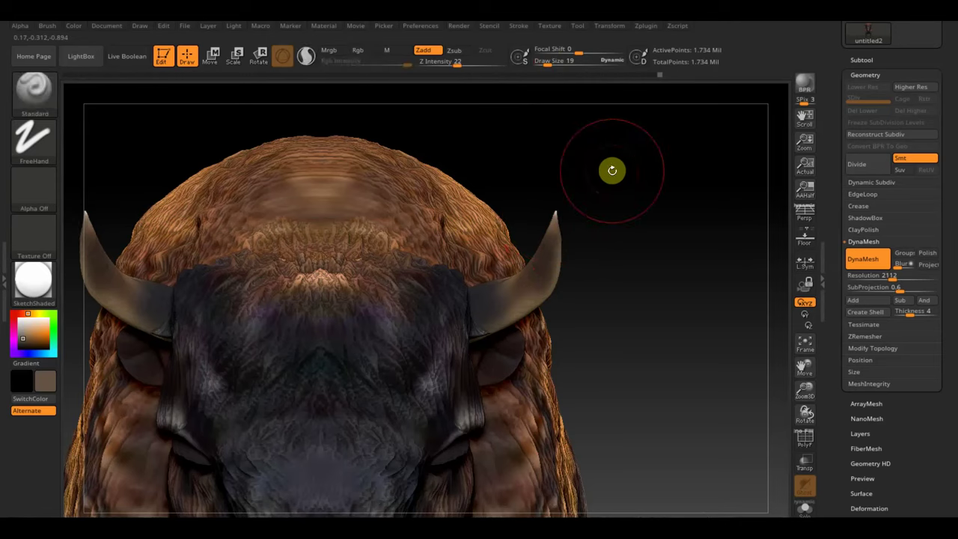
# Make the brush paint colour only, with Rgb on and Zadd off, then frame the whole bison front-on
pyautogui.click(358, 49)
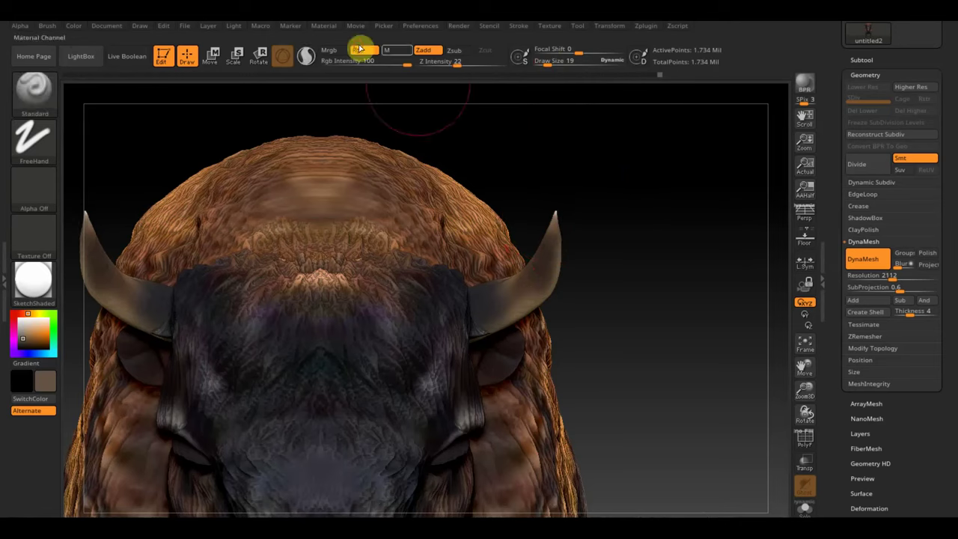
pyautogui.click(416, 50)
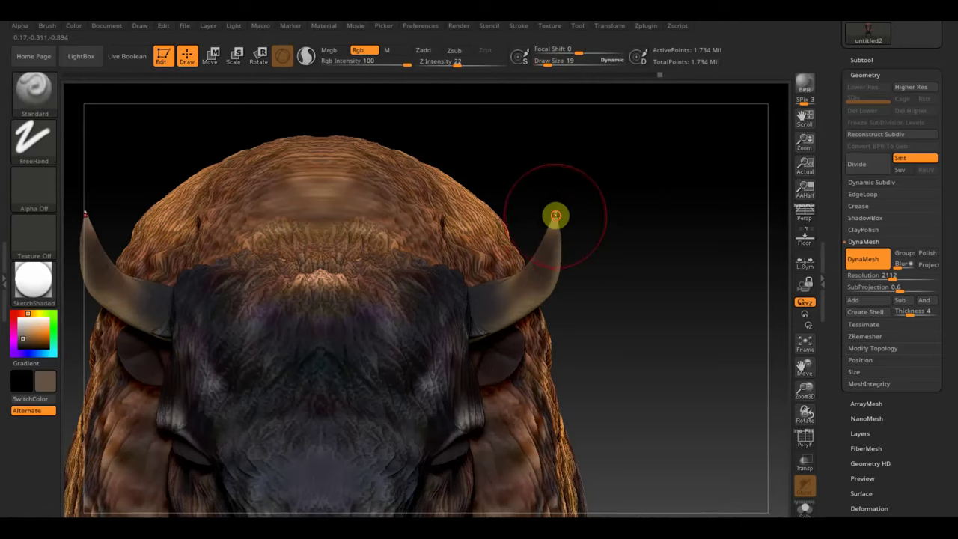
pyautogui.moveTo(561, 196)
pyautogui.mouseDown()
pyautogui.moveTo(550, 239)
pyautogui.moveTo(556, 225)
pyautogui.moveTo(609, 217)
pyautogui.mouseUp()
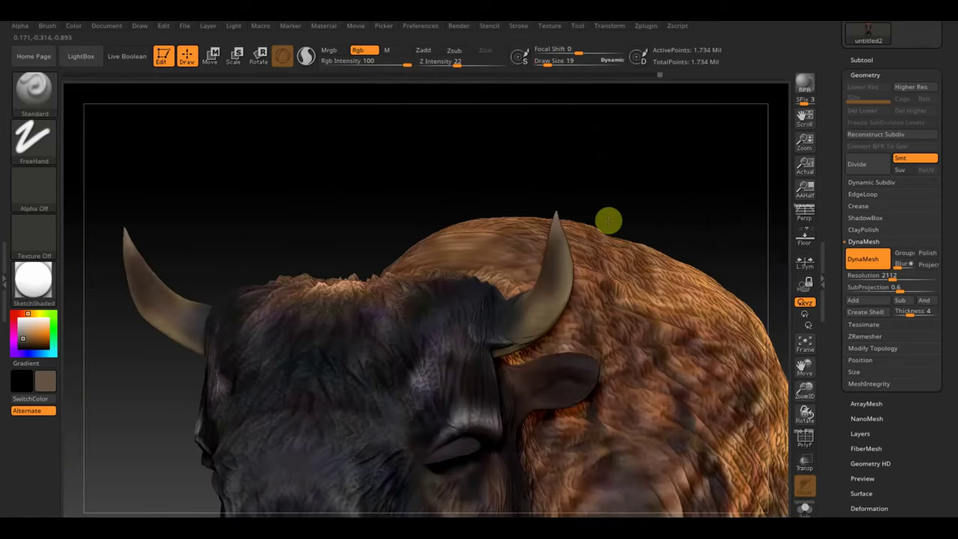
pyautogui.keyDown('shift'); pyautogui.moveTo(688, 197); pyautogui.dragTo(689, 206); pyautogui.keyUp('shift')
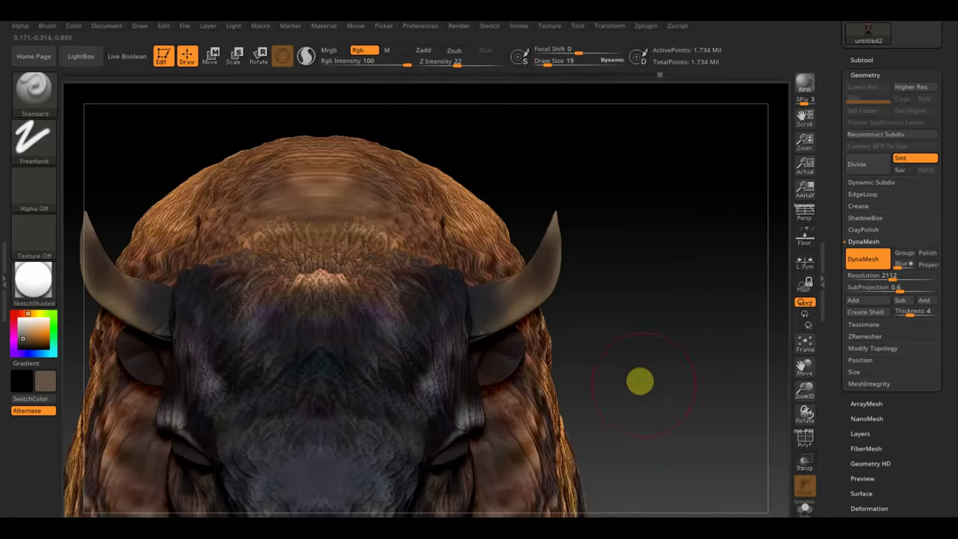
pyautogui.press('f')
pyautogui.moveTo(630, 268)
pyautogui.mouseDown()
pyautogui.moveTo(594, 172)
pyautogui.moveTo(600, 200)
pyautogui.mouseUp()
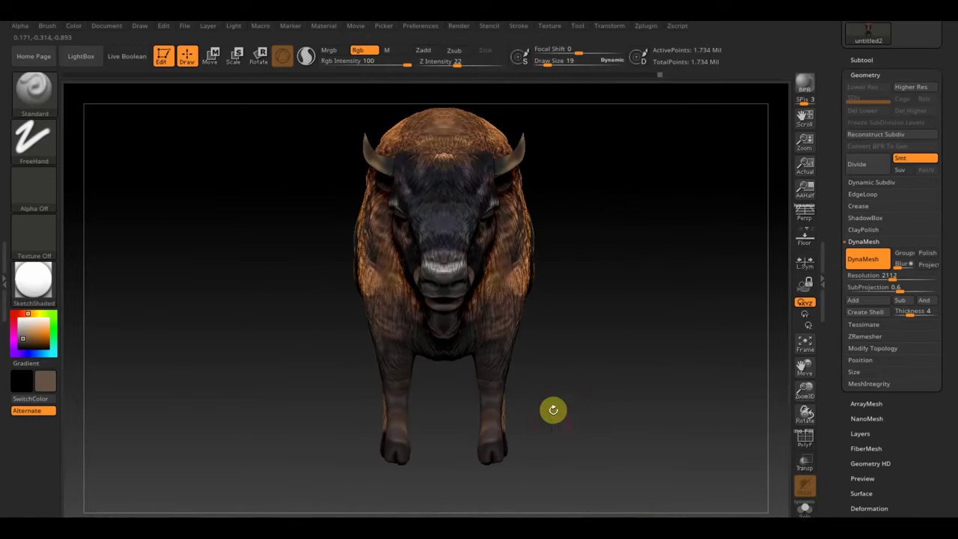
pyautogui.click(38, 91)
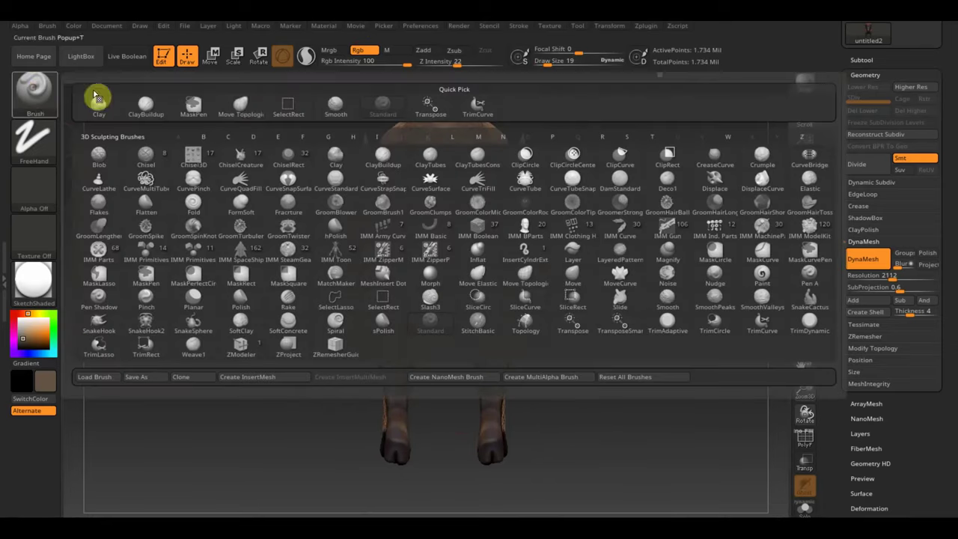
# Select Move Topological and rotate the bison into a full side profile
pyautogui.click(246, 104)
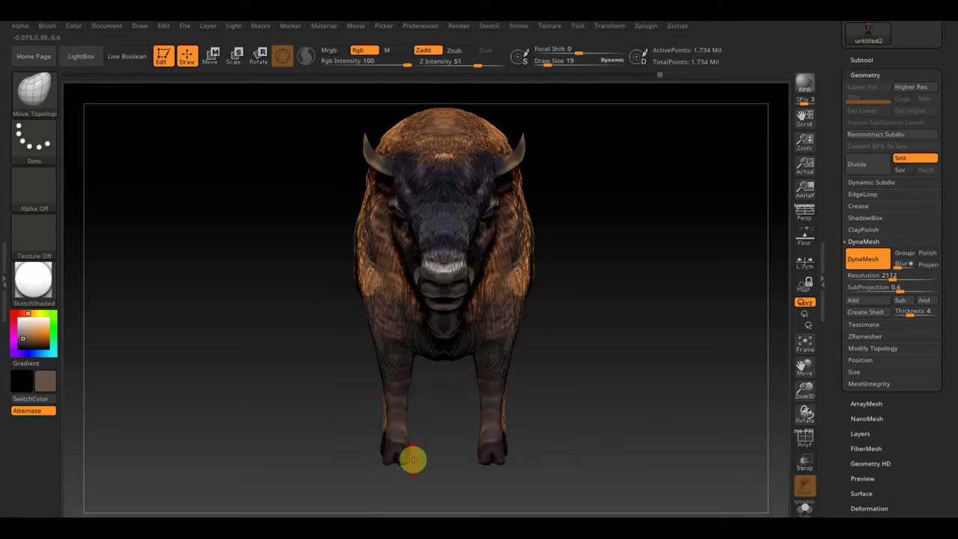
pyautogui.moveTo(577, 434)
pyautogui.mouseDown()
pyautogui.moveTo(595, 447)
pyautogui.moveTo(584, 426)
pyautogui.mouseUp()
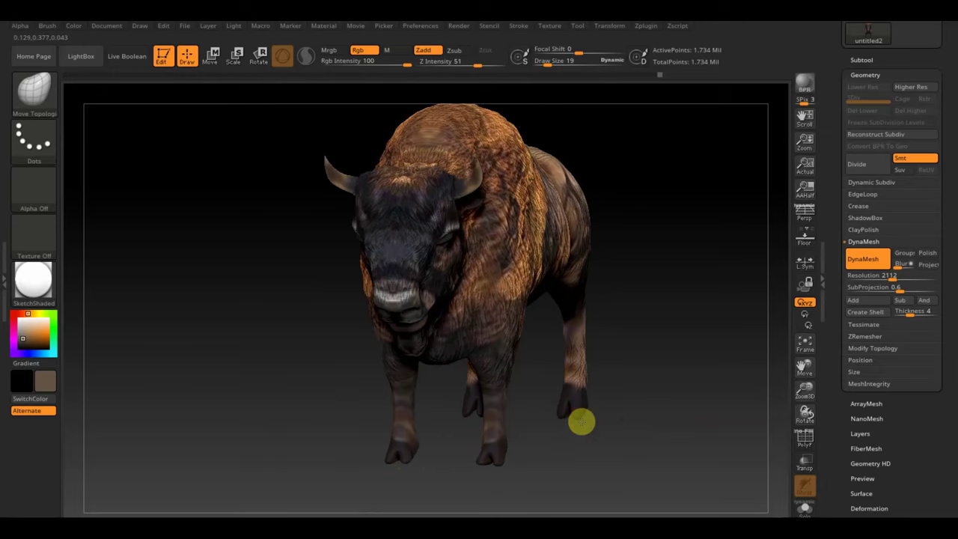
pyautogui.moveTo(586, 425); pyautogui.dragTo(626, 429)
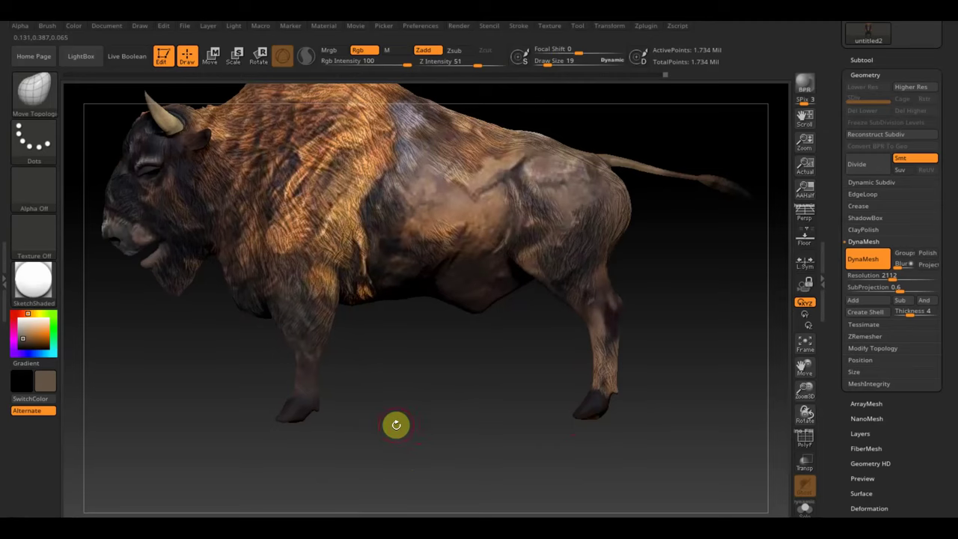
pyautogui.moveTo(427, 407)
pyautogui.mouseDown()
pyautogui.moveTo(421, 387)
pyautogui.moveTo(407, 401)
pyautogui.moveTo(454, 381)
pyautogui.mouseUp()
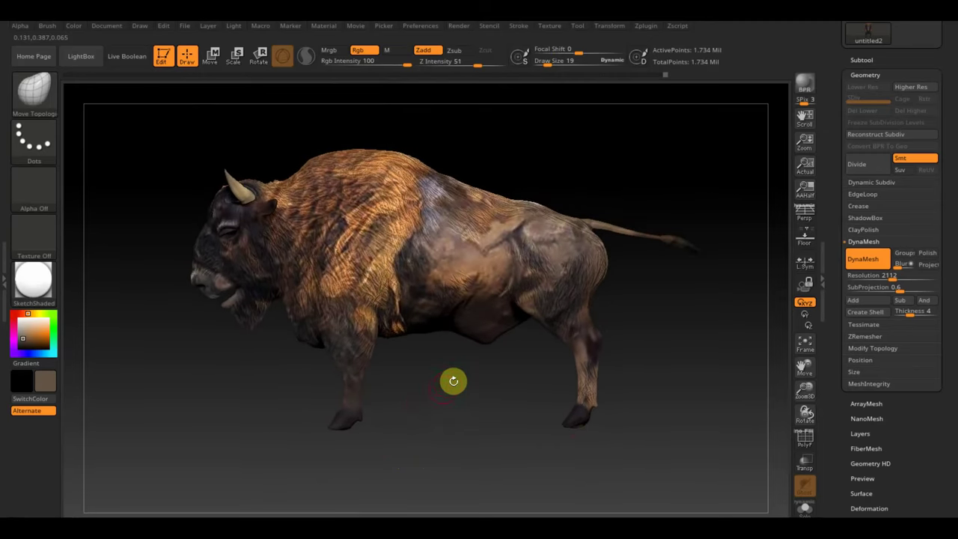
# Duplicate untitled2 as untitled3, reselect the original, and check the copy with PolyF and visibility toggles
pyautogui.click(861, 60)
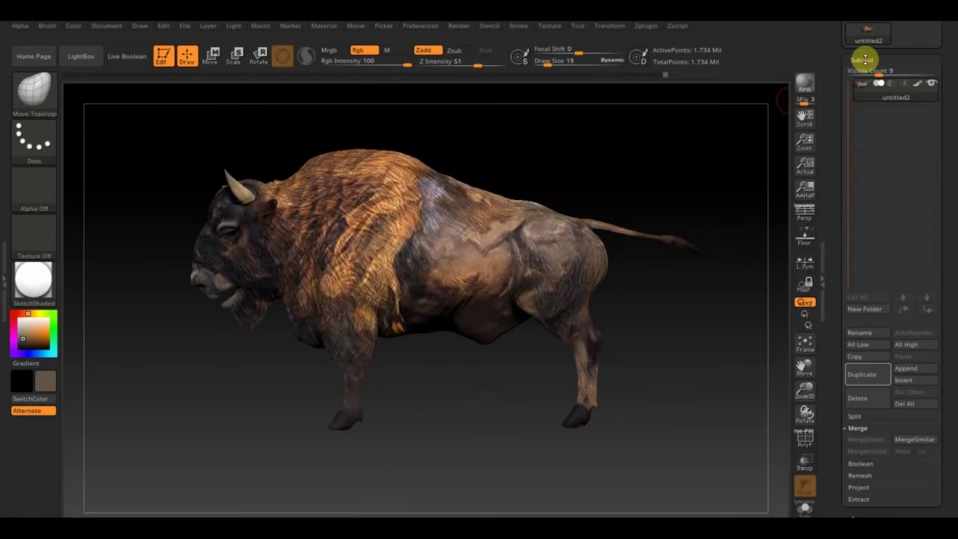
pyautogui.click(862, 375)
pyautogui.click(865, 91)
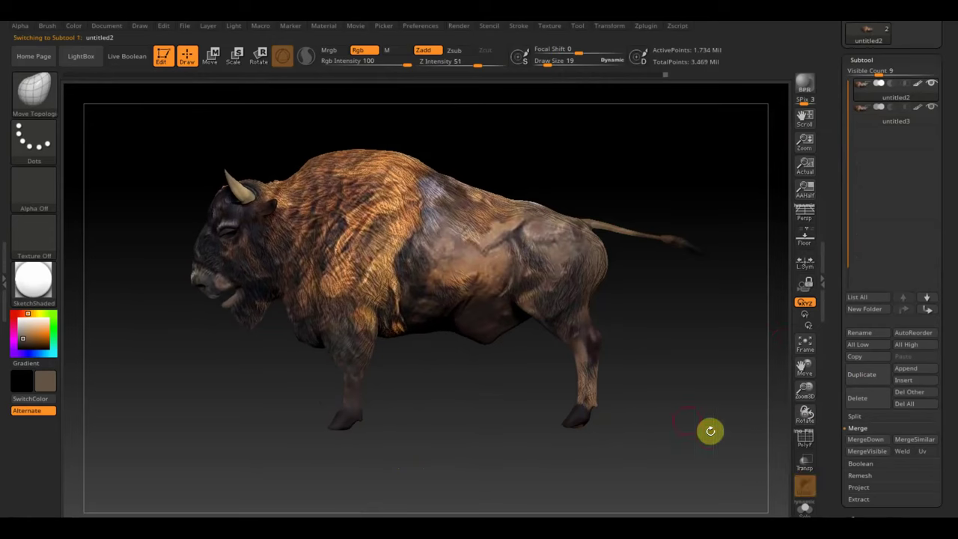
pyautogui.click(805, 441)
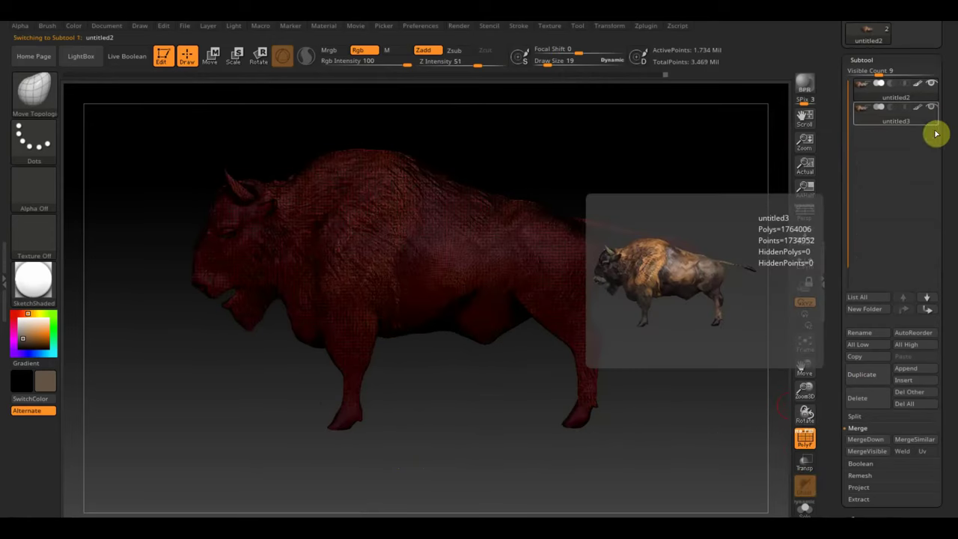
pyautogui.click(931, 106)
pyautogui.hotkey('ctrl', 'shift')
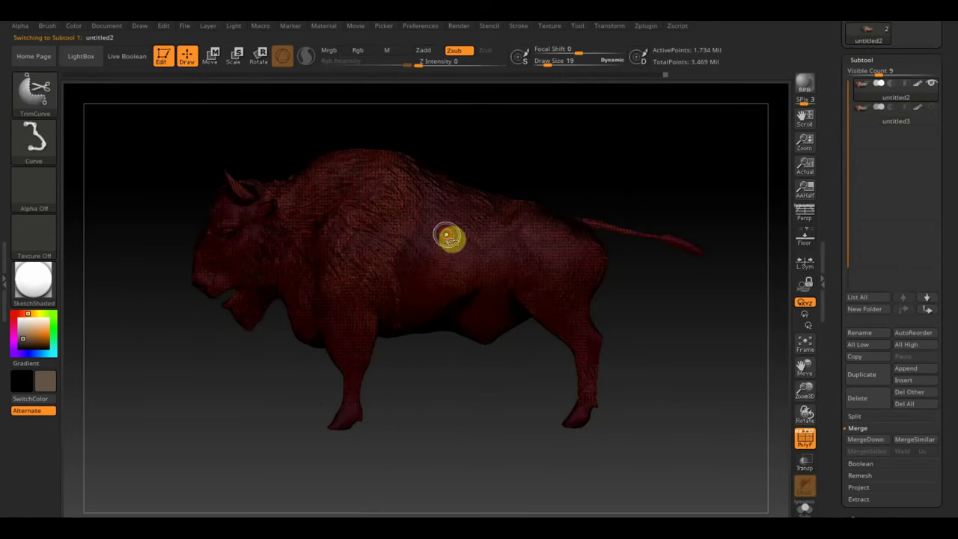
pyautogui.click(931, 107)
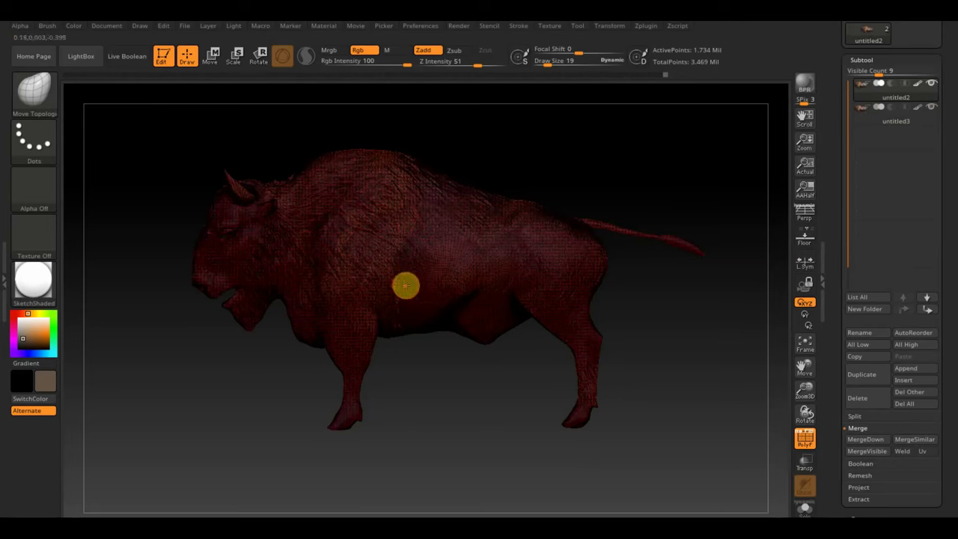
pyautogui.click(804, 440)
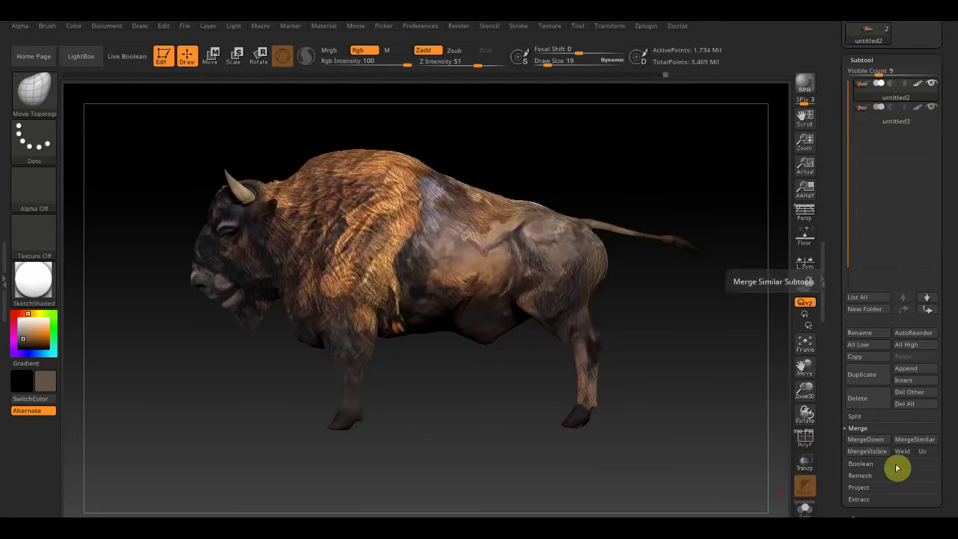
pyautogui.moveTo(451, 400); pyautogui.dragTo(463, 404)
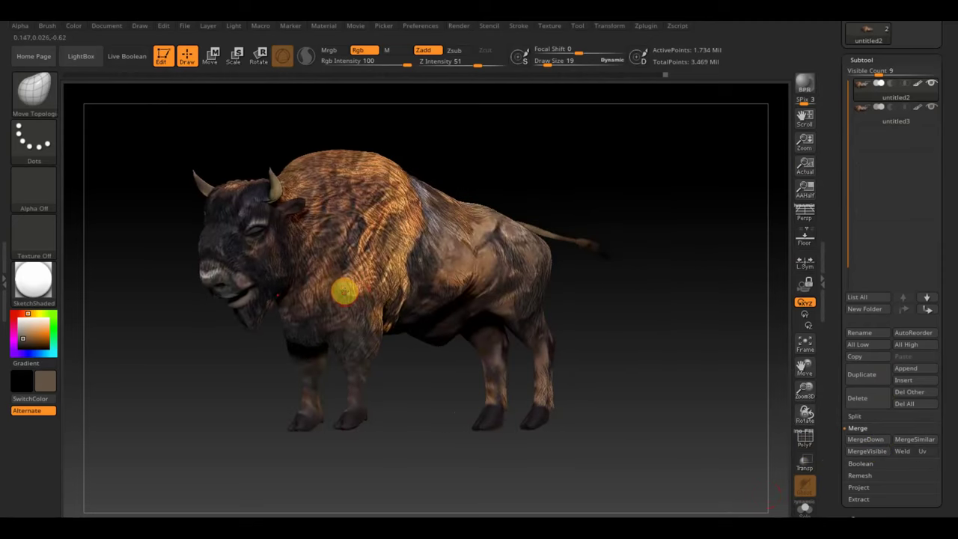
pyautogui.moveTo(584, 436); pyautogui.dragTo(696, 412)
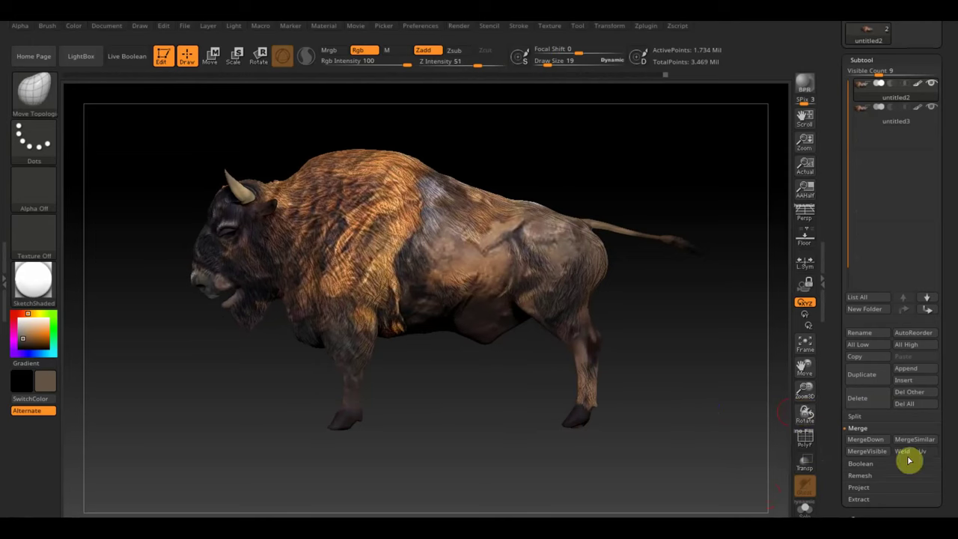
pyautogui.click(868, 516)
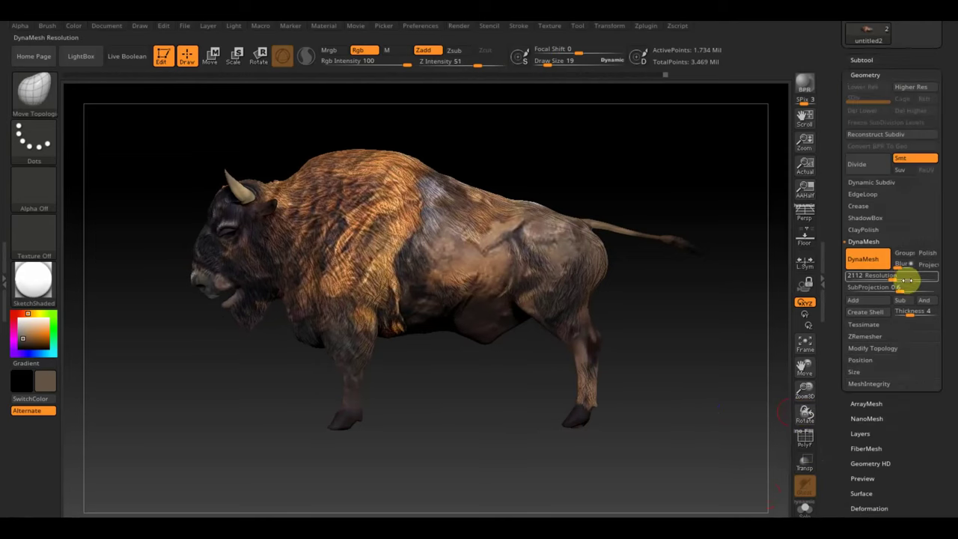
# Run ZRemesher in Legacy (2018) mode to cut the bison down to 4,919 points
pyautogui.click(866, 338)
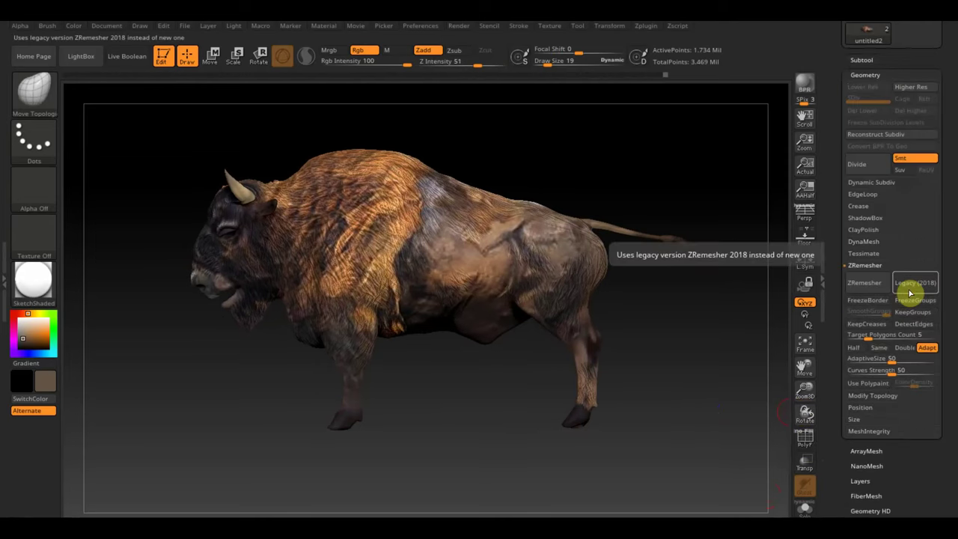
pyautogui.click(910, 289)
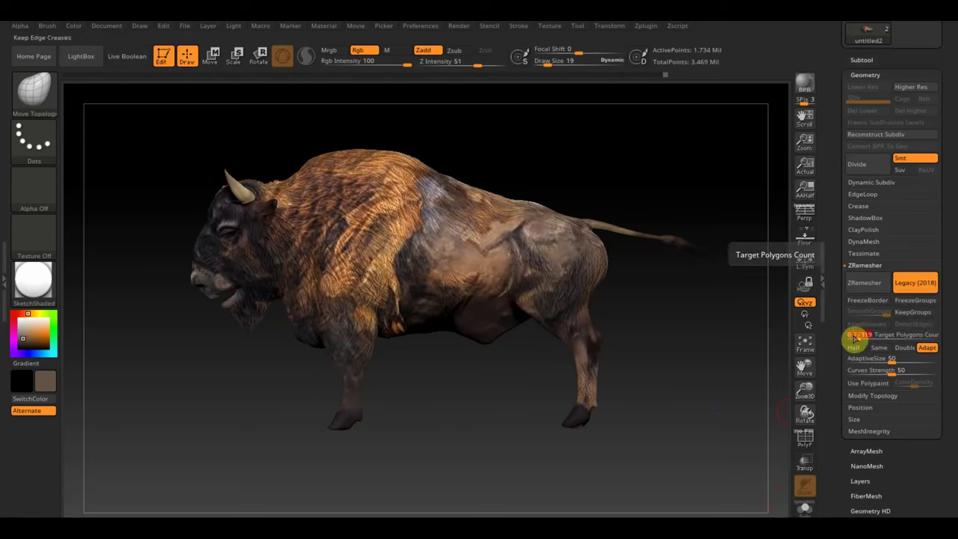
pyautogui.click(867, 284)
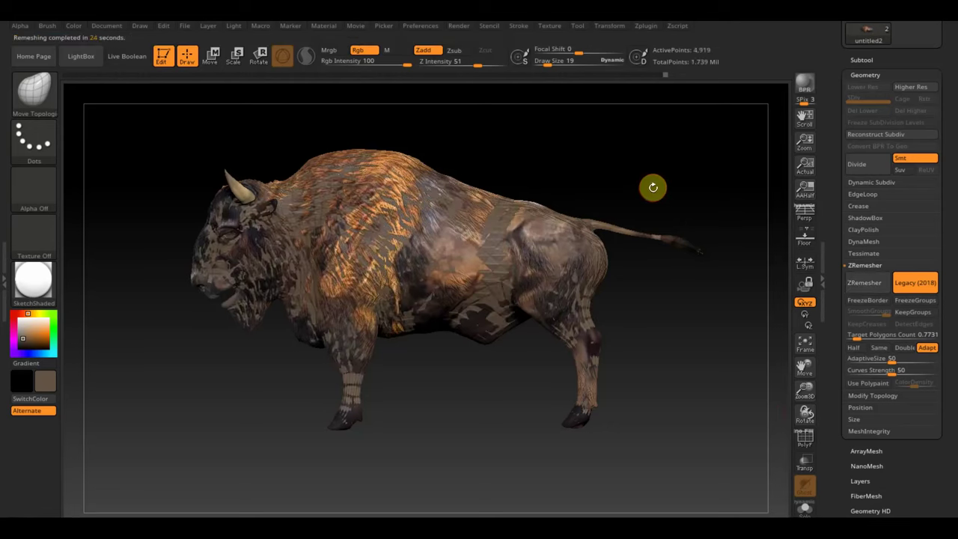
# Hide and re-show the textured untitled3 original to compare it with the remesh
pyautogui.click(861, 59)
pyautogui.click(931, 108)
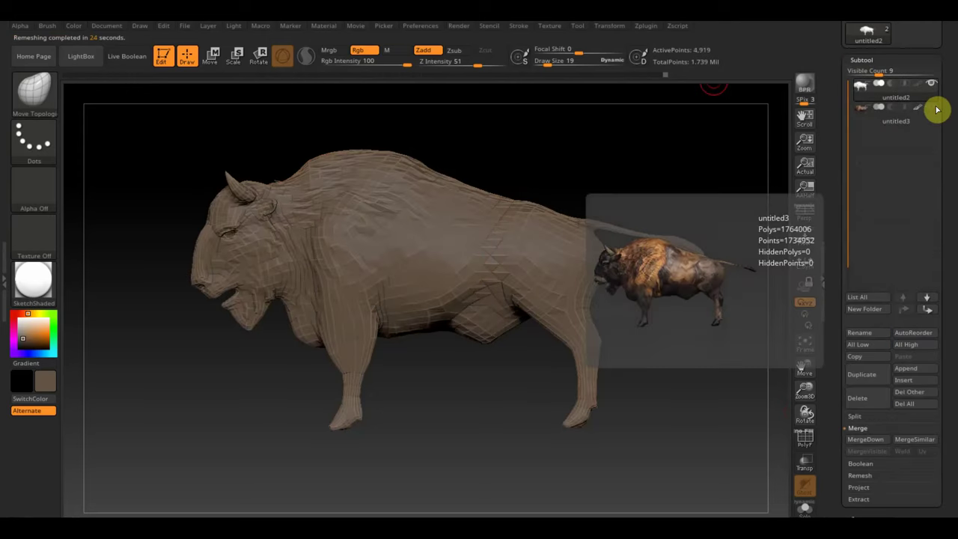
pyautogui.click(933, 109)
# Subdivide the remeshed bison three times with Ctrl+D, up to 1.258 million polygons
pyautogui.press('ctrl')
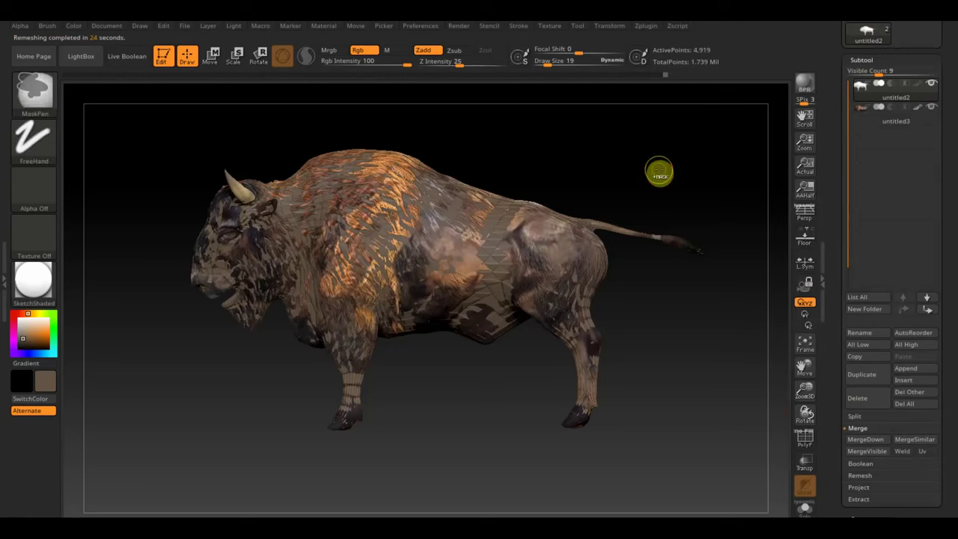
pyautogui.hotkey('ctrl', 'd')
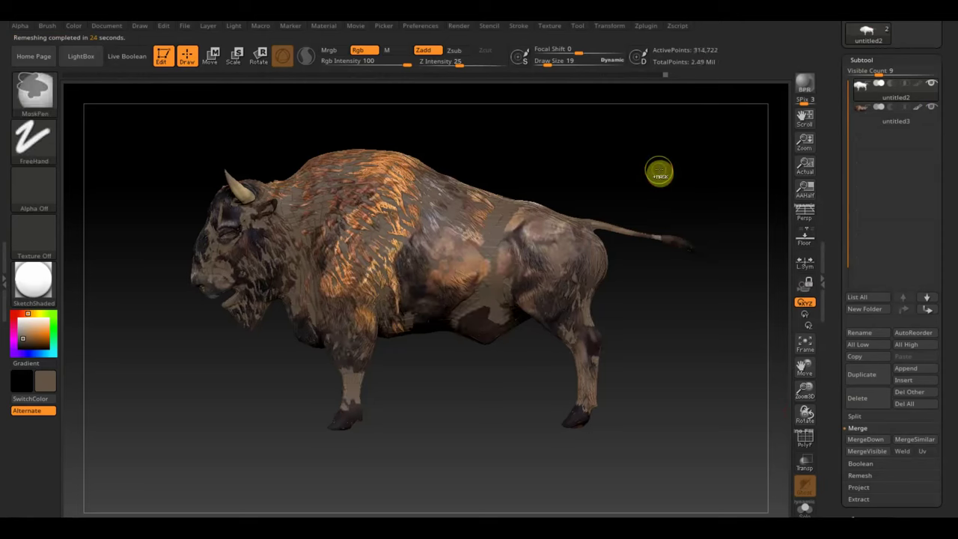
pyautogui.hotkey('ctrl', 'd')
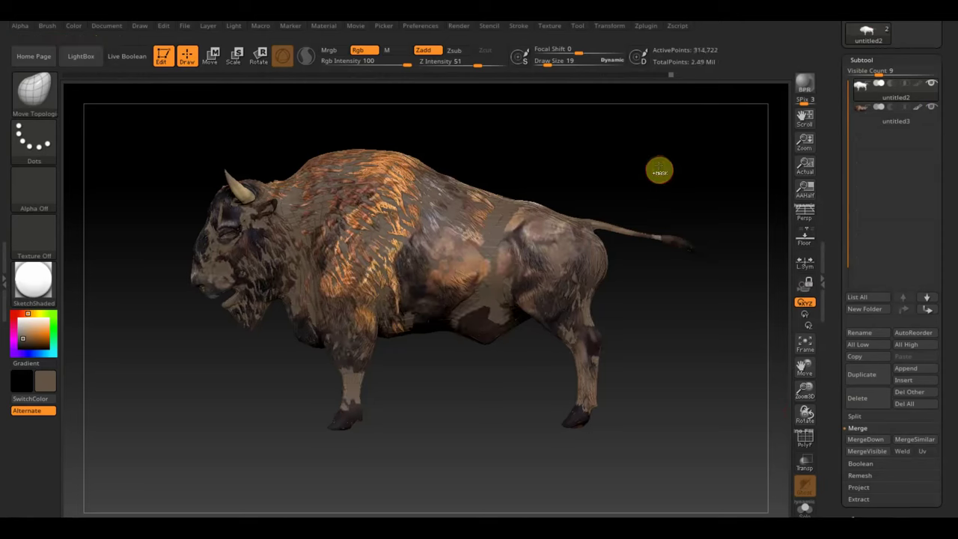
pyautogui.press('ctrl')
pyautogui.press('ctrl')
pyautogui.hotkey('ctrl', 'd')
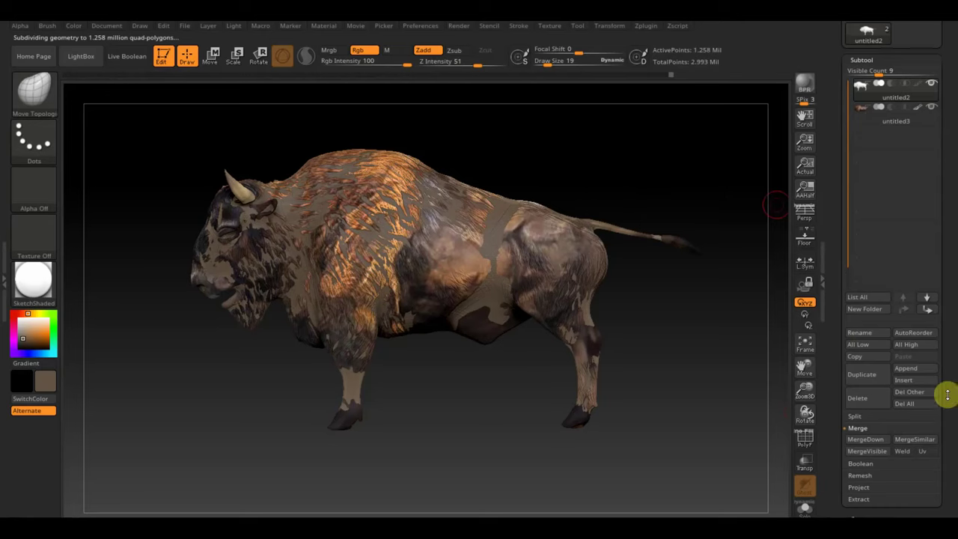
pyautogui.moveTo(947, 395); pyautogui.dragTo(953, 359)
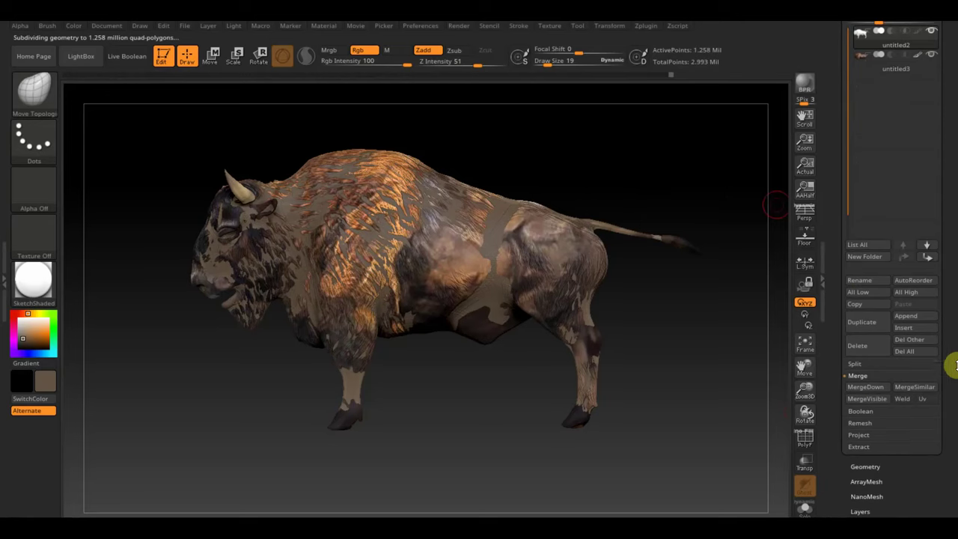
# ProjectAll the original's detail and PolyPaint onto the remeshed bison, then hide untitled3
pyautogui.click(861, 435)
pyautogui.click(869, 442)
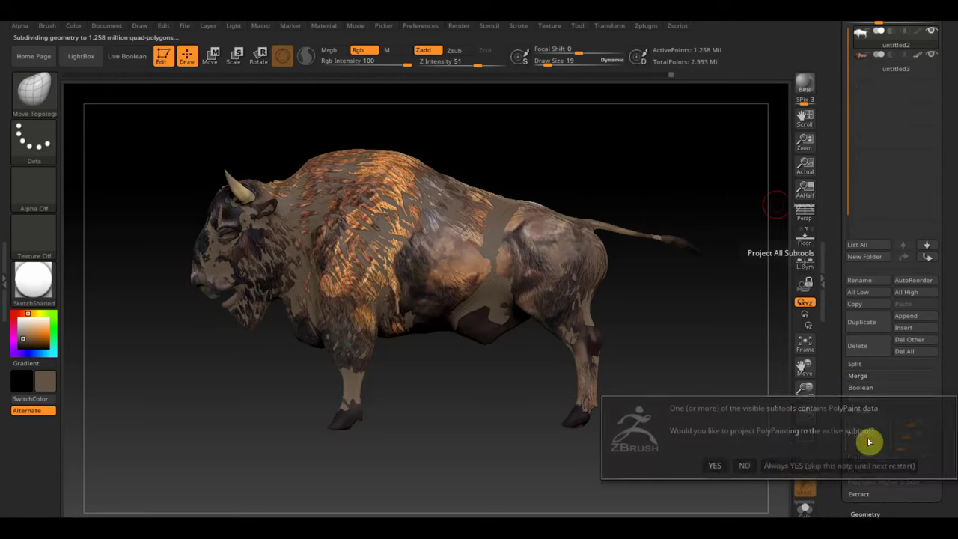
pyautogui.click(713, 464)
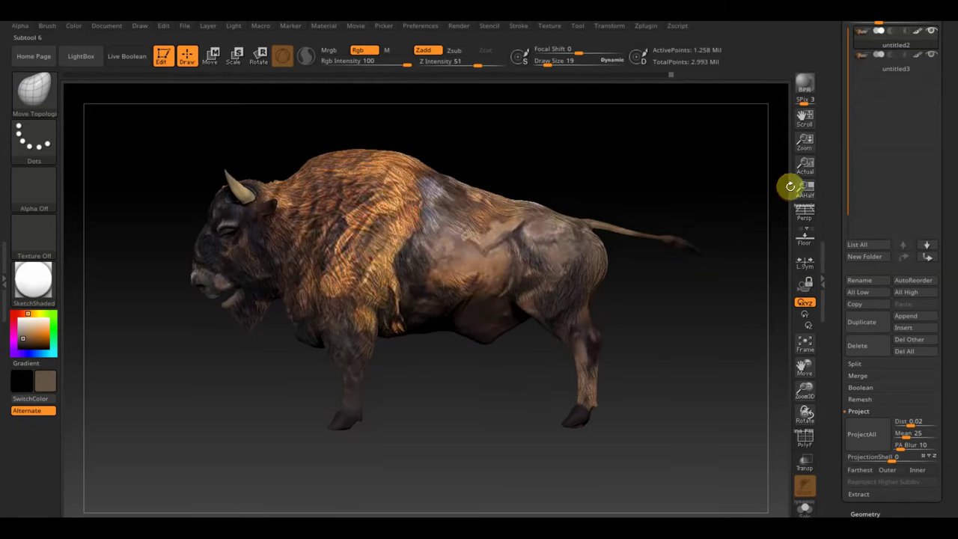
pyautogui.click(930, 56)
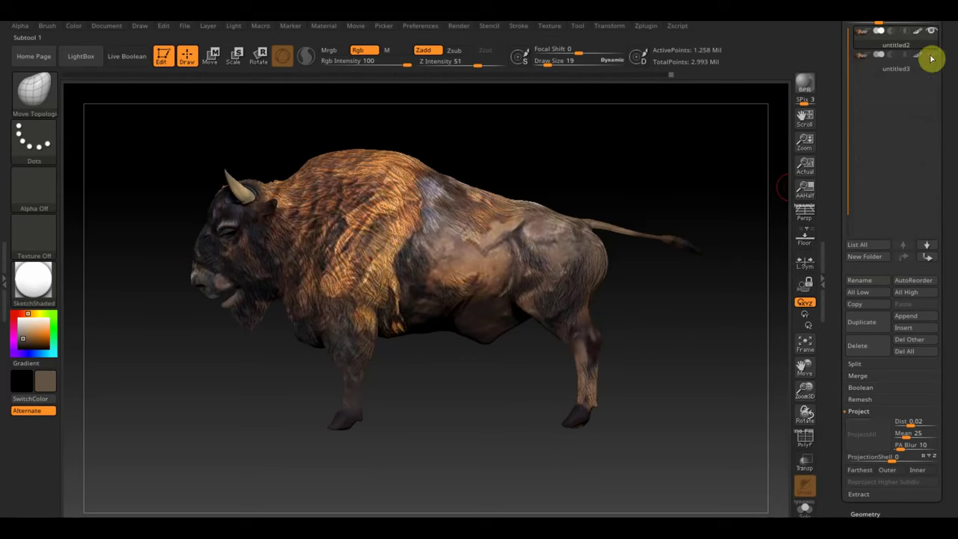
pyautogui.moveTo(645, 187)
pyautogui.mouseDown()
pyautogui.moveTo(668, 210)
pyautogui.moveTo(603, 190)
pyautogui.moveTo(657, 173)
pyautogui.mouseUp()
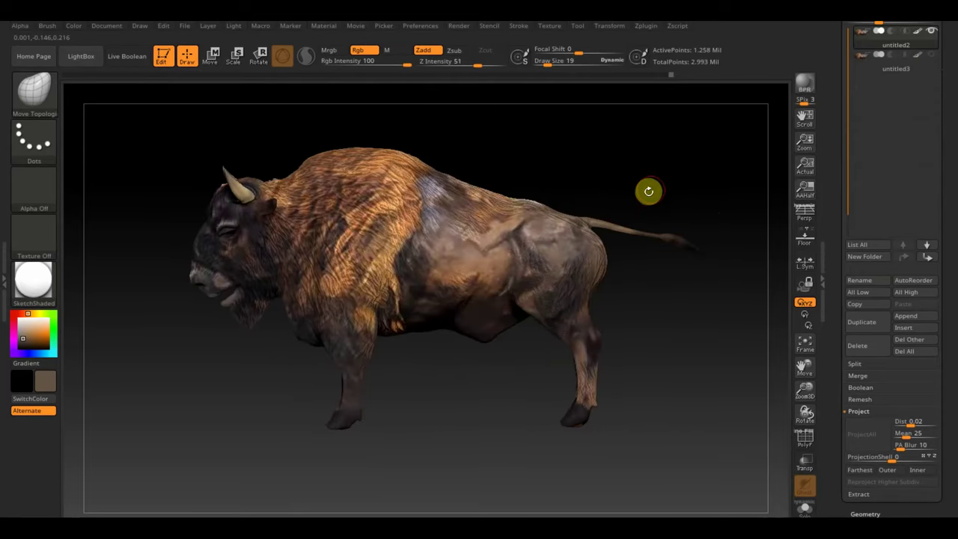
# Unwrap UVs on an untextured clone of the bison with UV Master
pyautogui.click(649, 27)
pyautogui.click(676, 285)
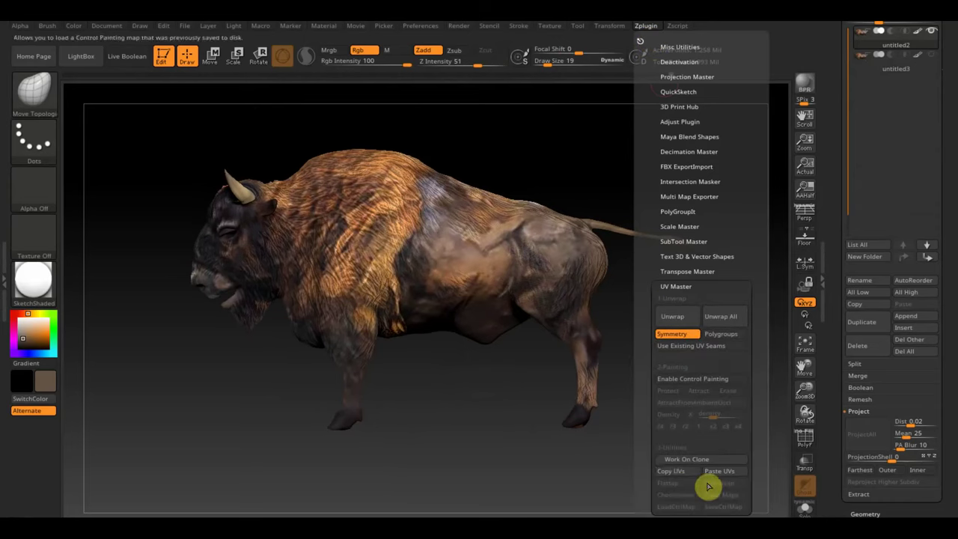
pyautogui.click(684, 458)
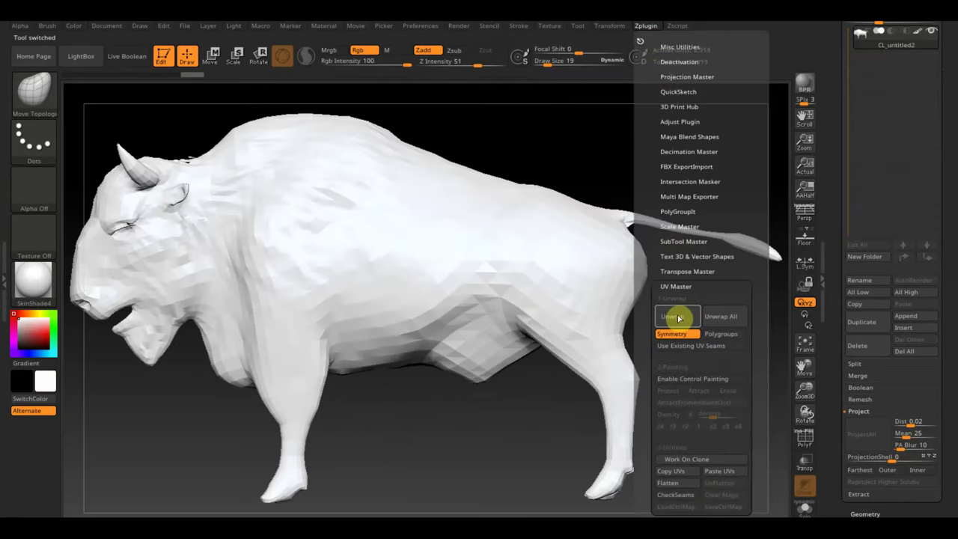
pyautogui.click(677, 316)
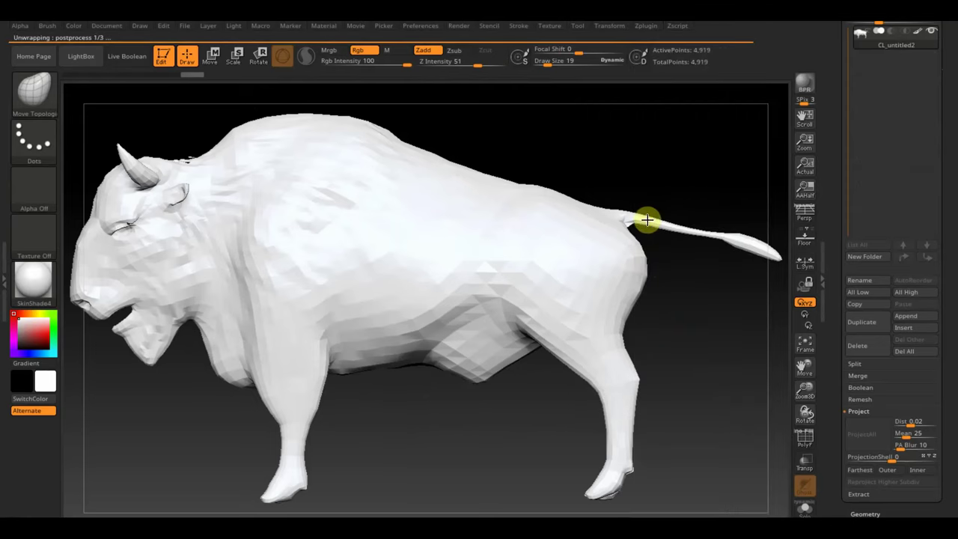
# Copy the clone's UVs and reselect the textured untitled2_1 bison
pyautogui.click(648, 29)
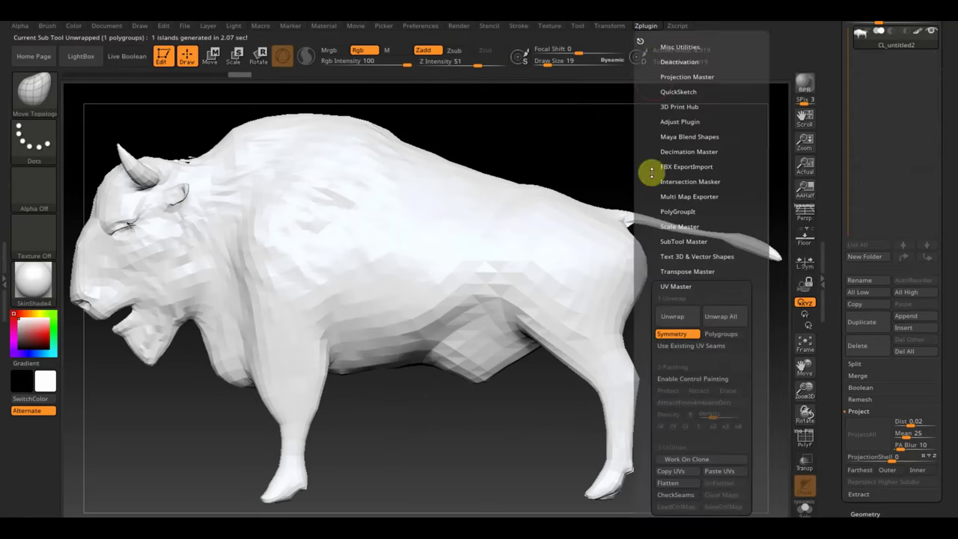
pyautogui.click(681, 475)
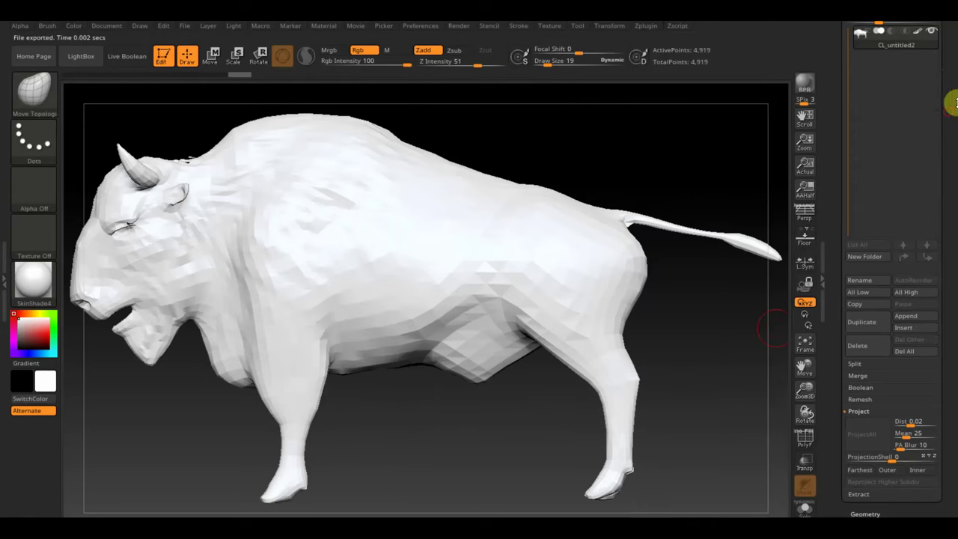
pyautogui.scroll(3, 948, 112)
pyautogui.click(914, 92)
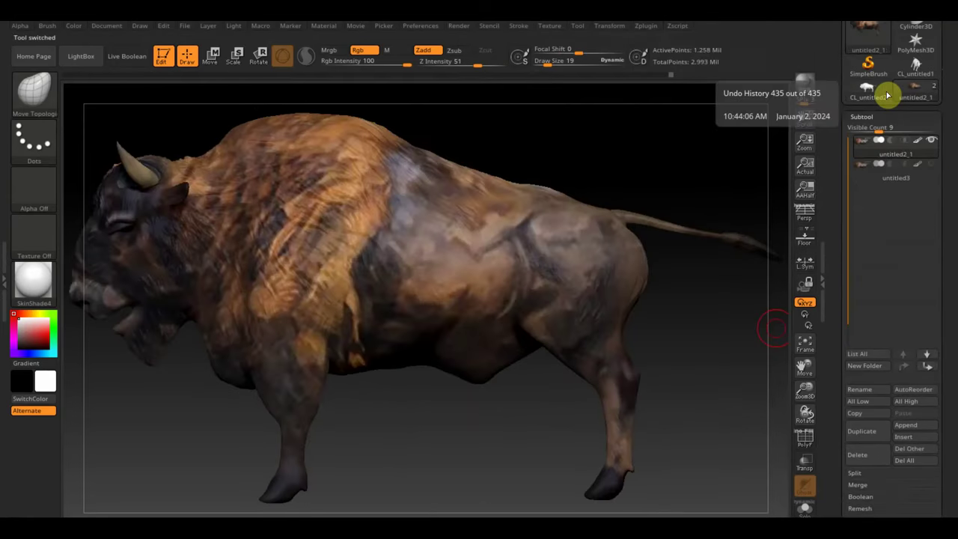
# Paste the copied UVs onto the textured bison
pyautogui.click(646, 27)
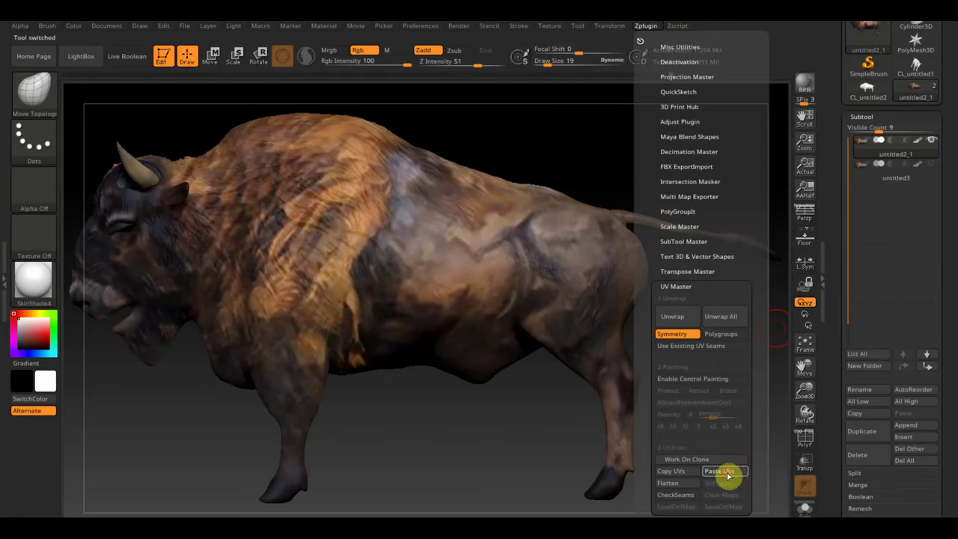
pyautogui.click(727, 476)
pyautogui.moveTo(945, 471); pyautogui.dragTo(951, 367)
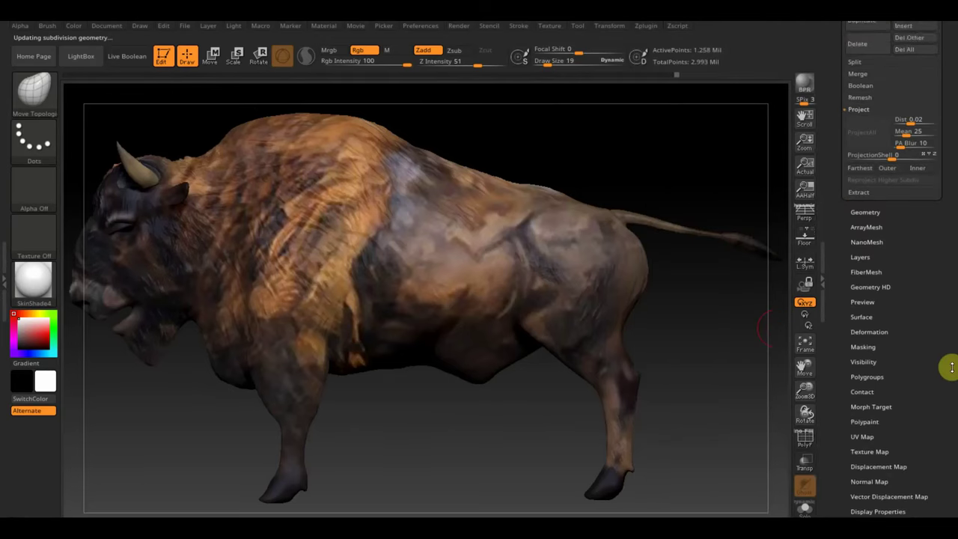
# Create a 2048 texture map from the bison's polypaint and make it the current texture
pyautogui.click(864, 434)
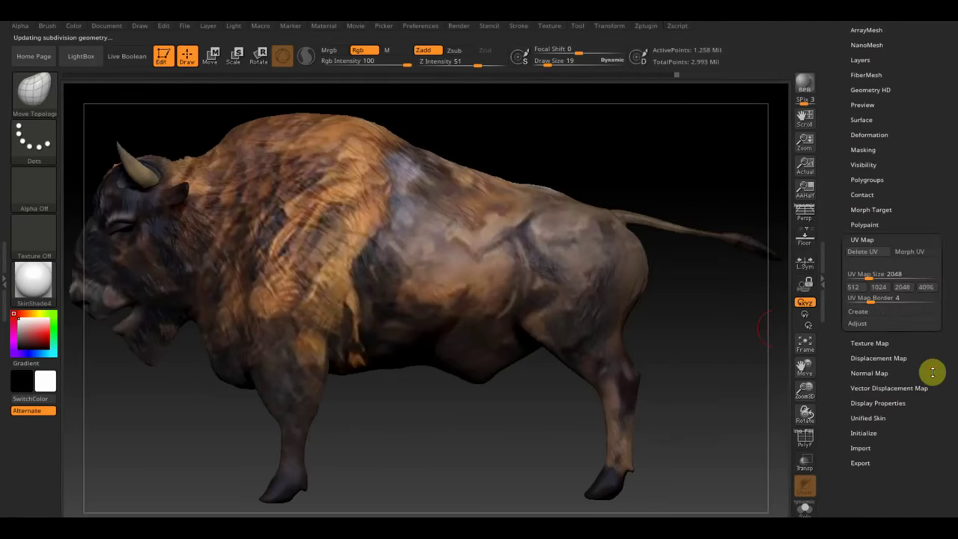
pyautogui.click(868, 224)
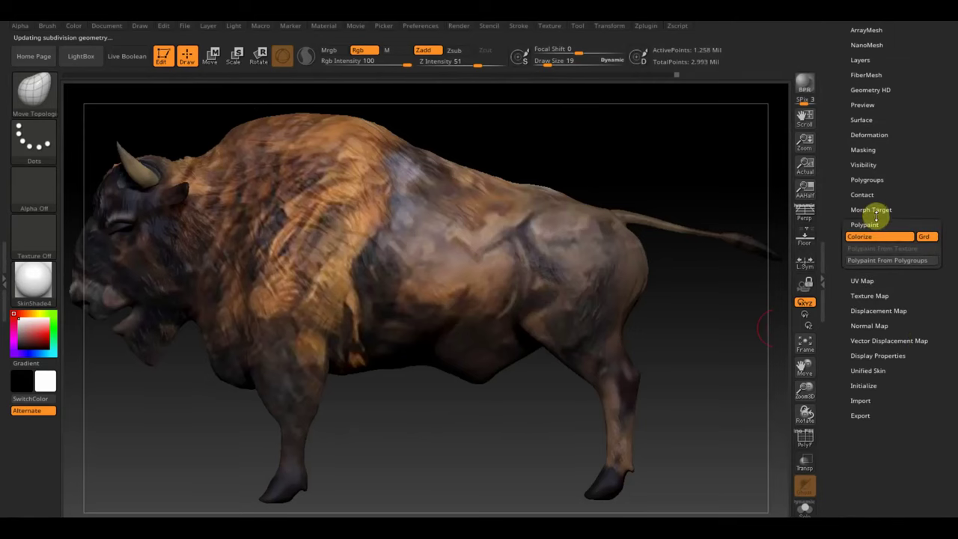
pyautogui.click(867, 281)
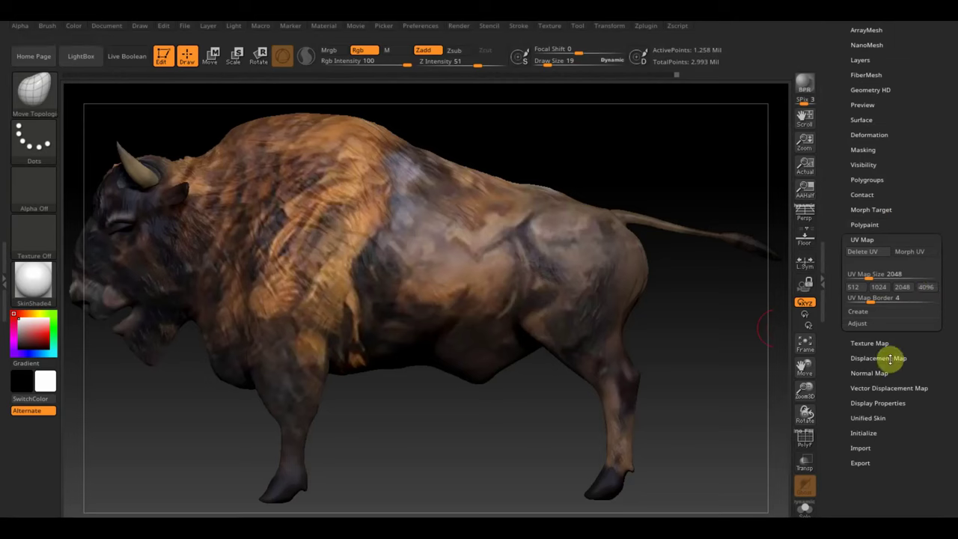
pyautogui.click(873, 344)
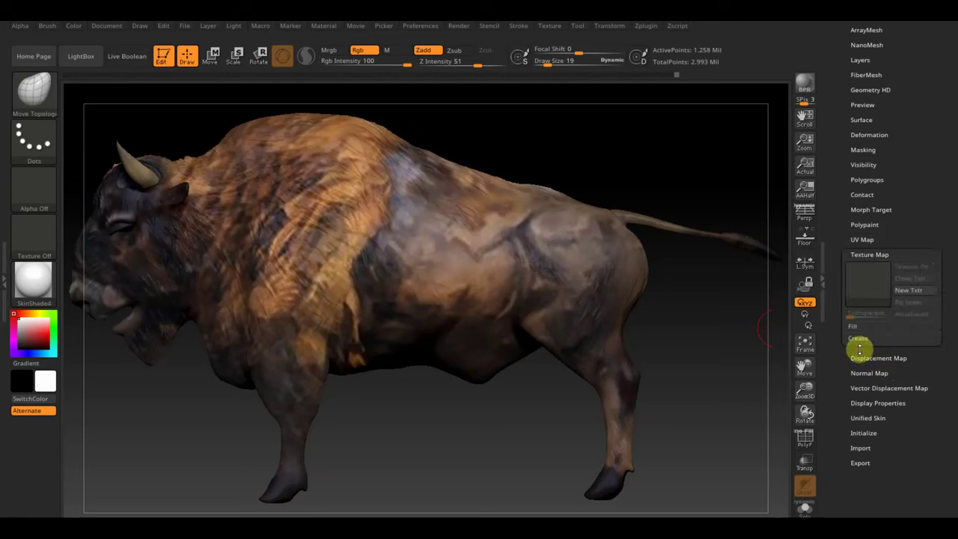
pyautogui.click(863, 341)
pyautogui.click(881, 350)
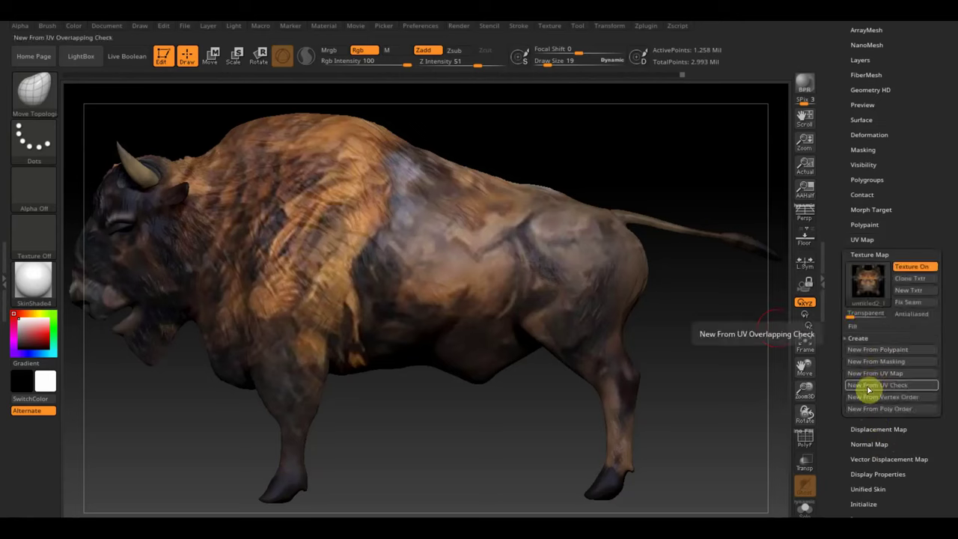
pyautogui.click(909, 277)
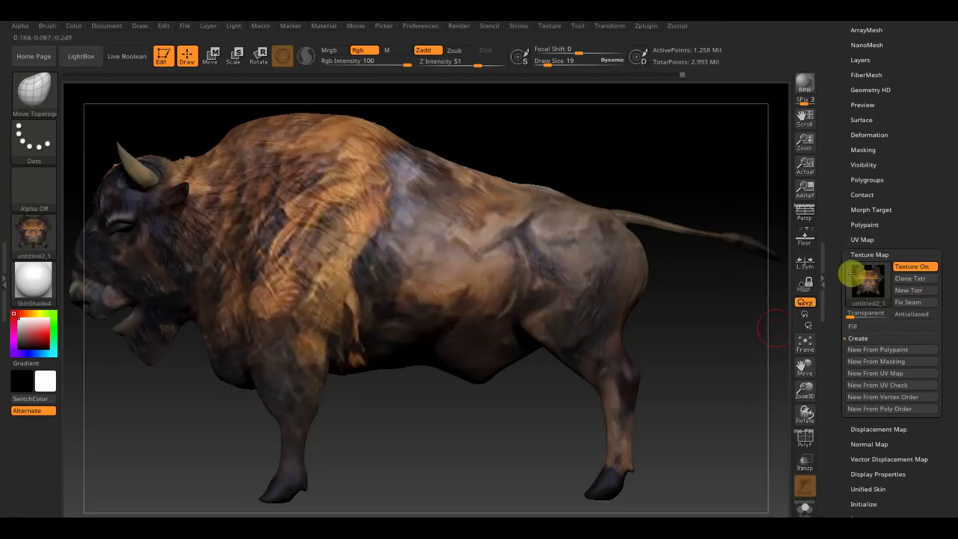
# Flip the untitled2_1 texture vertically and export it as PNG 'буйвол' into the бык folder
pyautogui.click(553, 28)
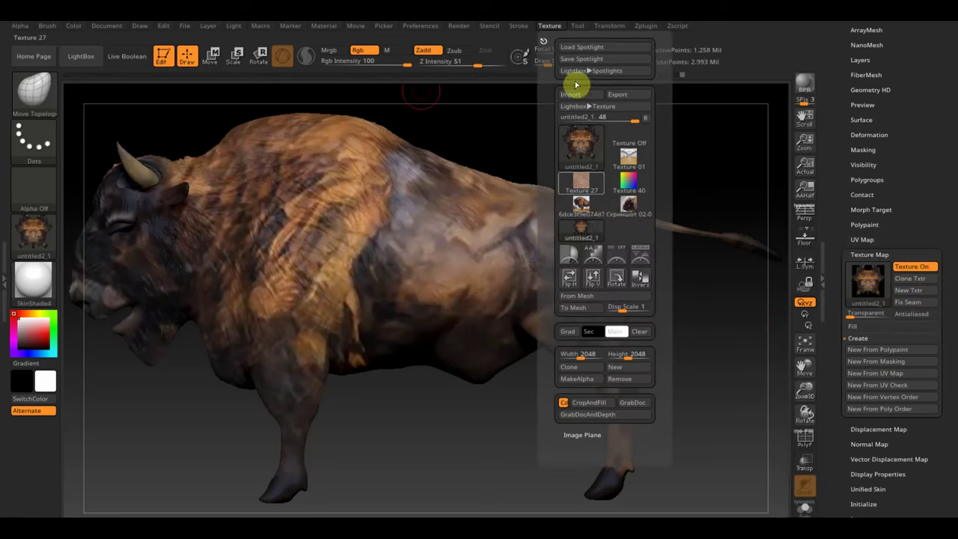
pyautogui.click(594, 278)
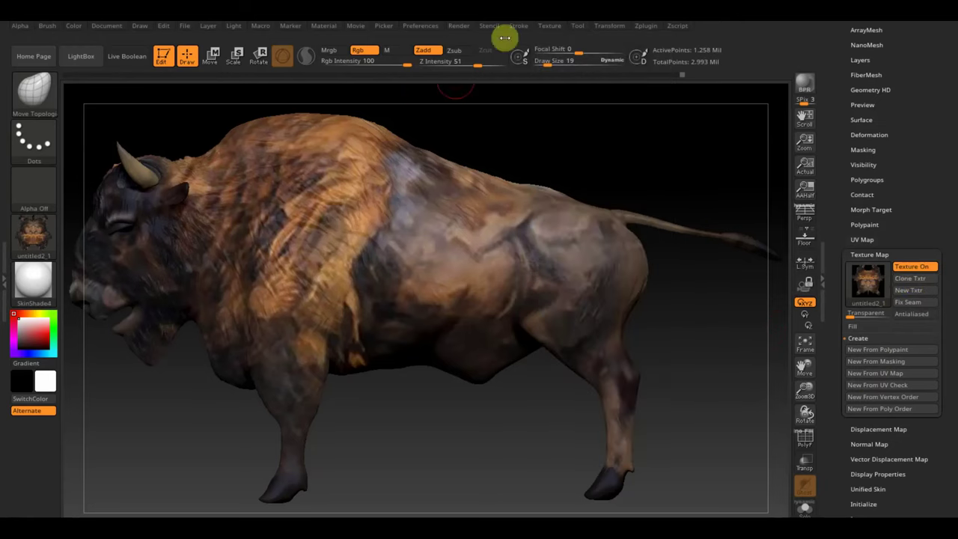
pyautogui.click(32, 232)
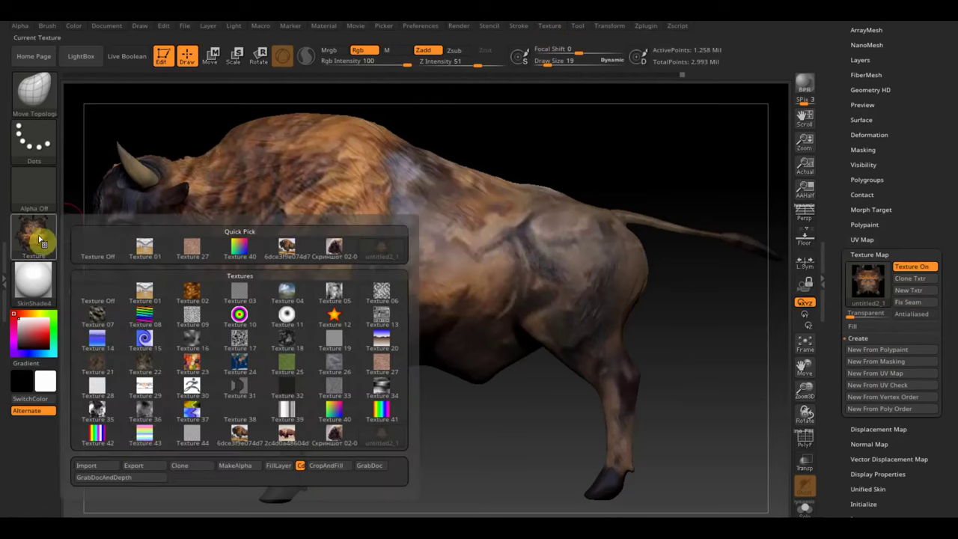
pyautogui.click(134, 465)
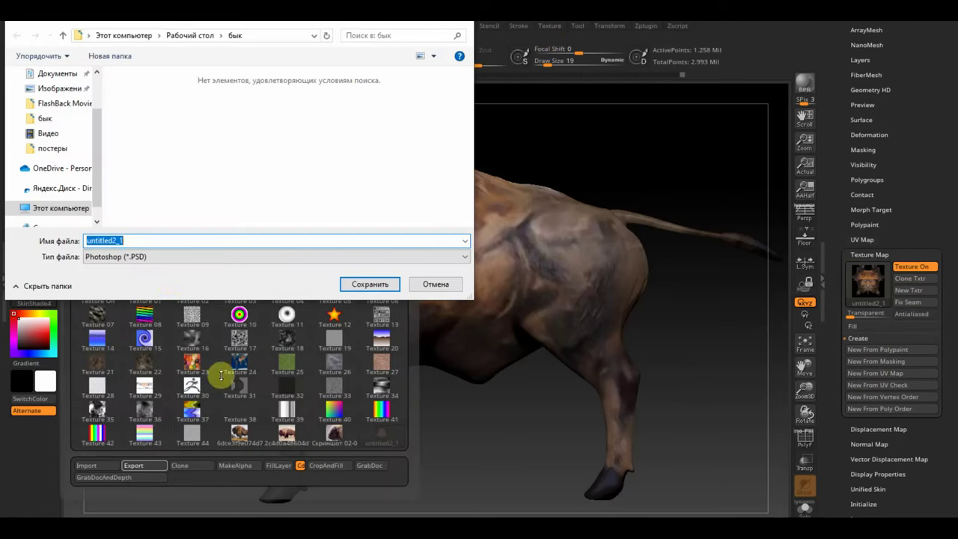
pyautogui.click(150, 256)
pyautogui.click(149, 285)
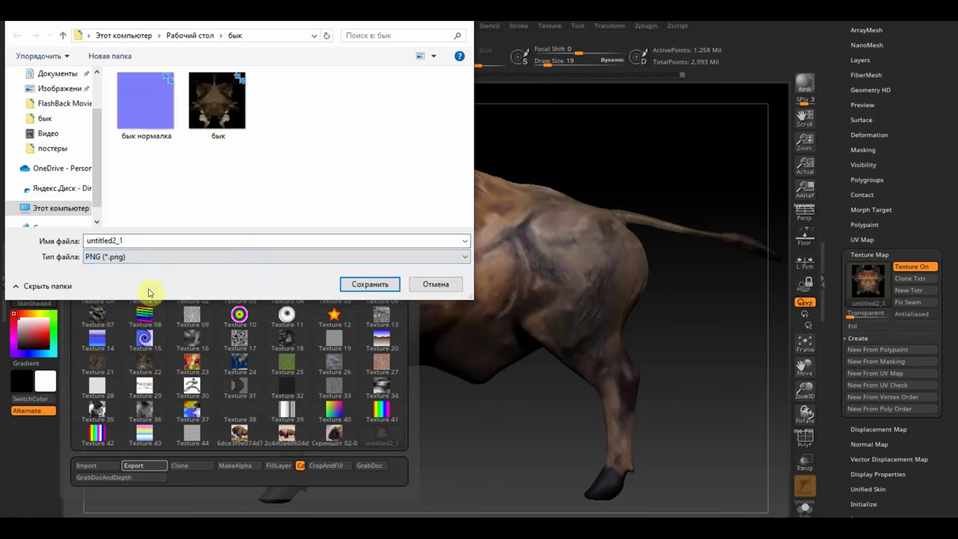
pyautogui.click(158, 245)
pyautogui.doubleClick(135, 240)
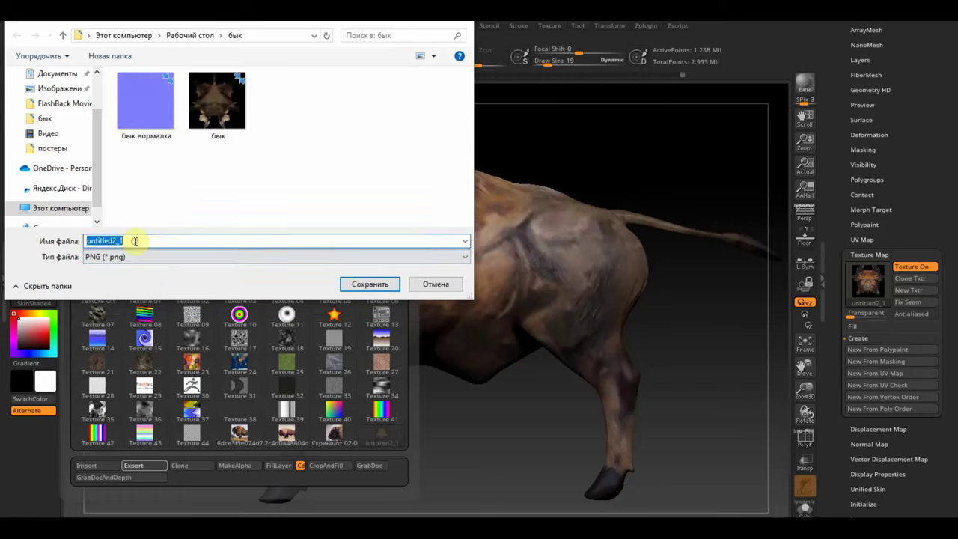
pyautogui.write('б')
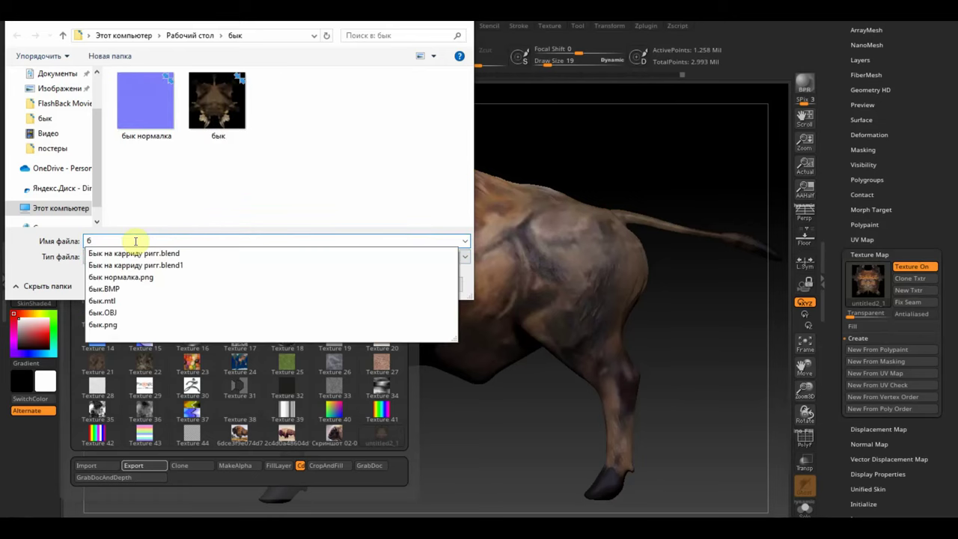
pyautogui.write('уйвол')
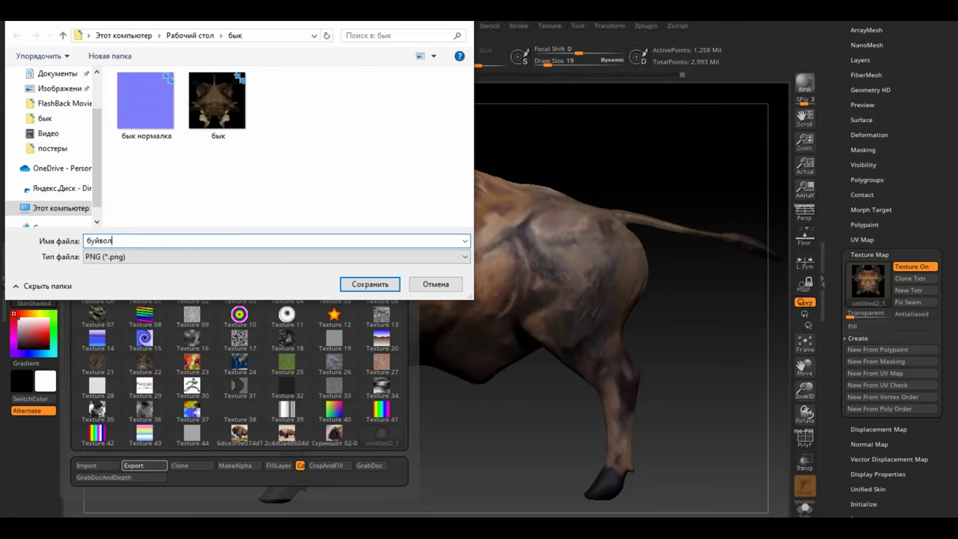
pyautogui.click(378, 284)
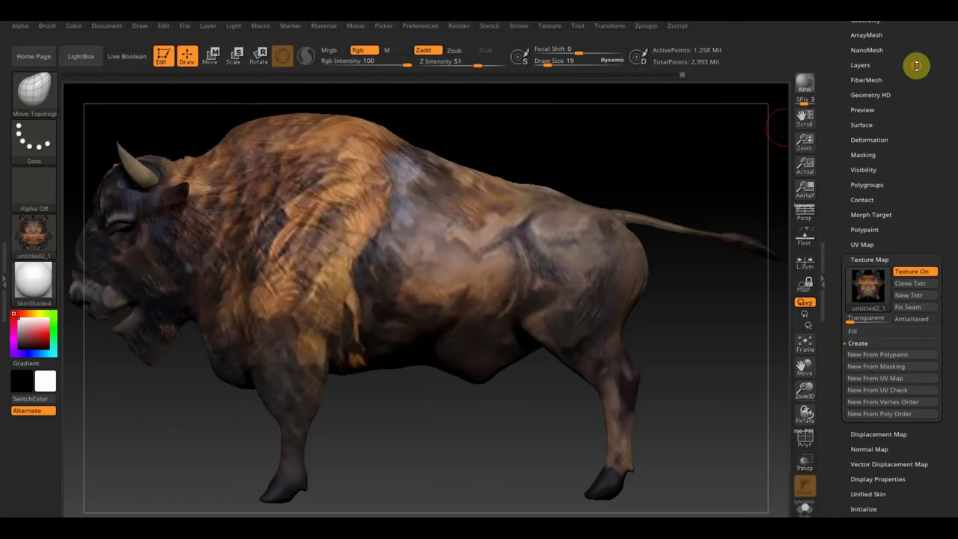
# At the lowest subdivision level, generate the bison's normal map and clone it to textures
pyautogui.moveTo(915, 64); pyautogui.dragTo(915, 108)
pyautogui.click(866, 75)
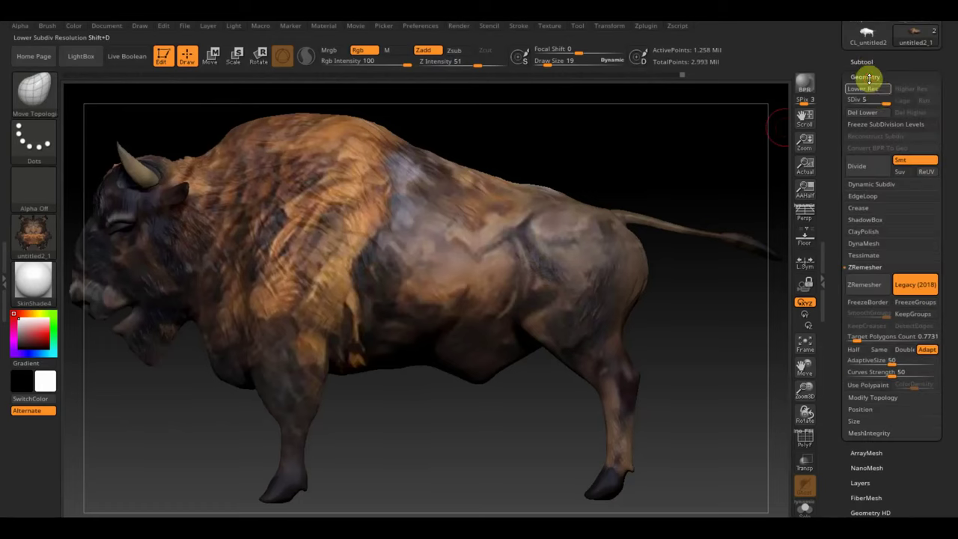
pyautogui.moveTo(885, 102); pyautogui.dragTo(844, 100)
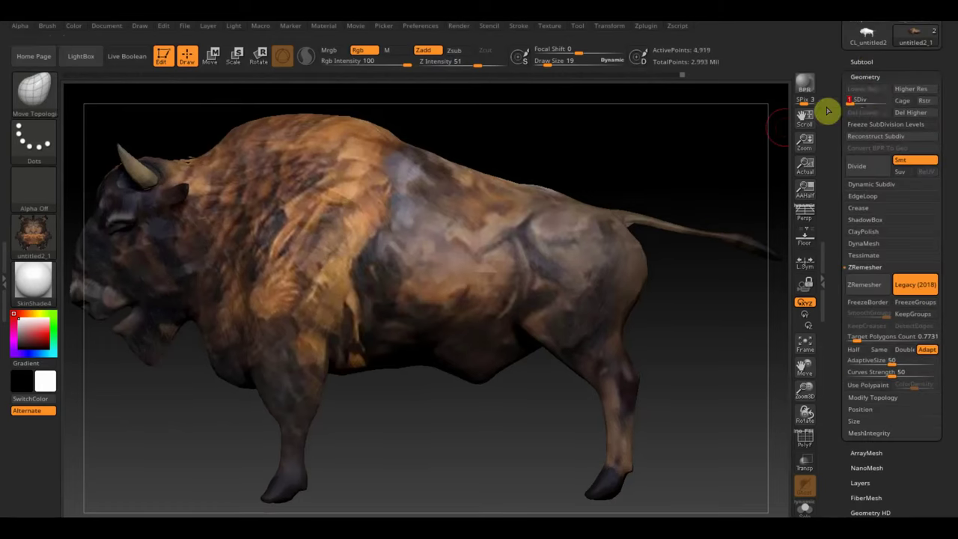
pyautogui.scroll(-5, 947, 259)
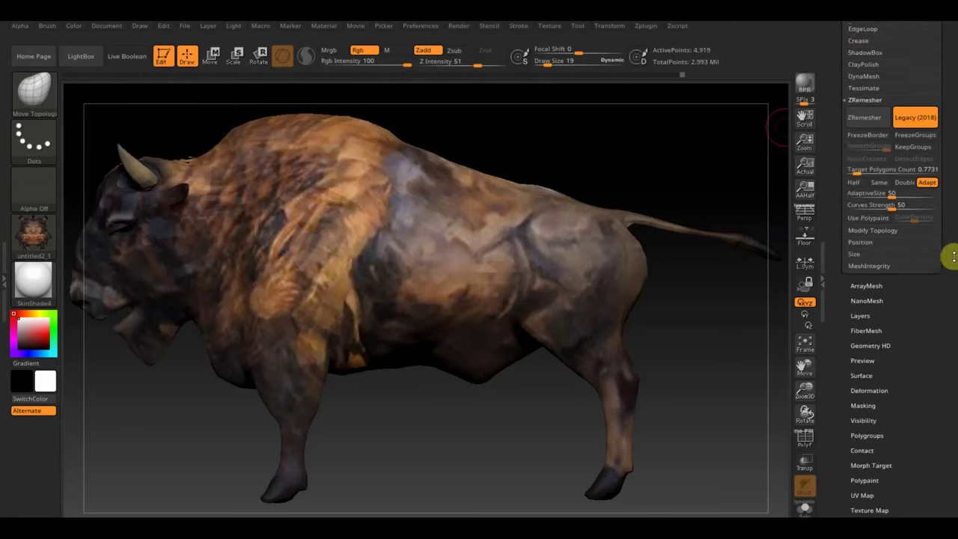
pyautogui.click(874, 302)
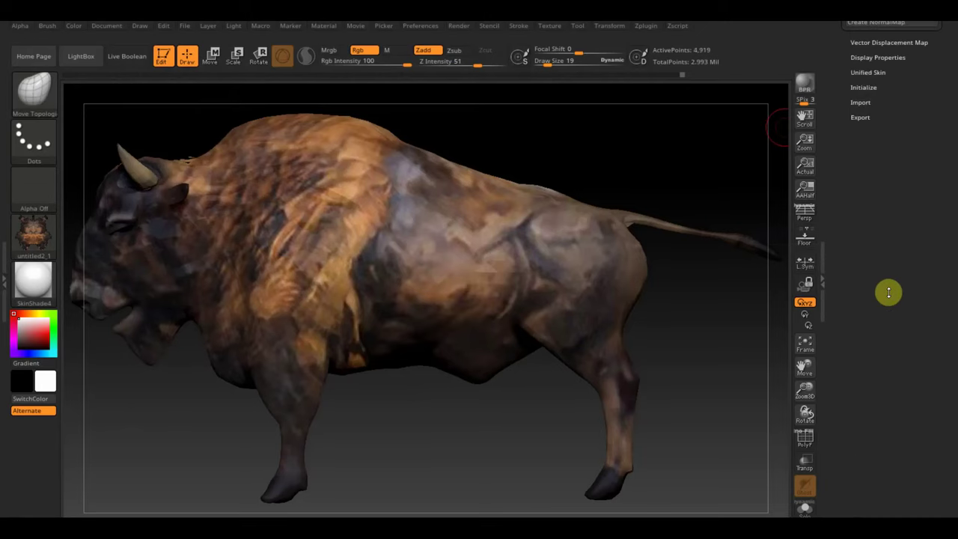
pyautogui.click(894, 281)
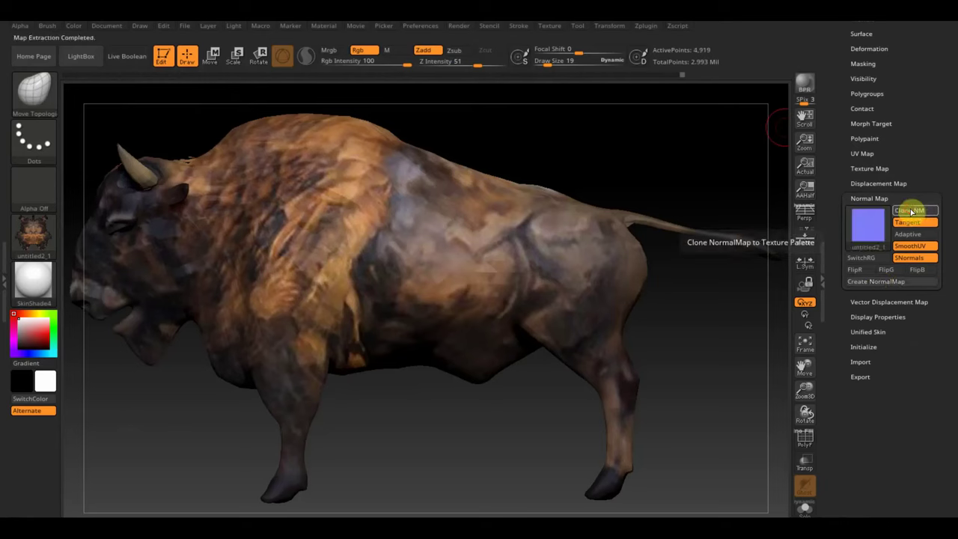
pyautogui.click(909, 210)
# Export the normal map as PNG 'буйвол нормал' into the бык folder
pyautogui.click(34, 245)
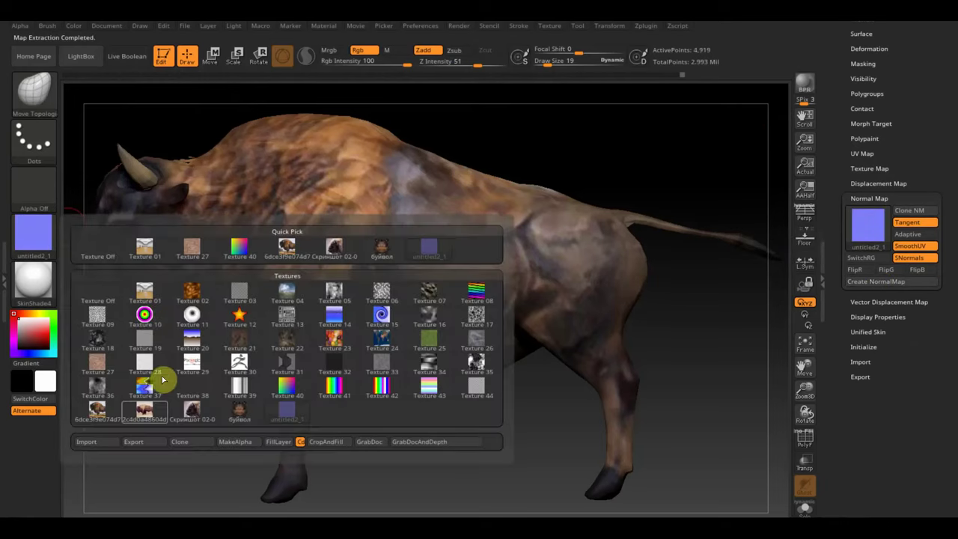
pyautogui.click(132, 442)
pyautogui.click(149, 256)
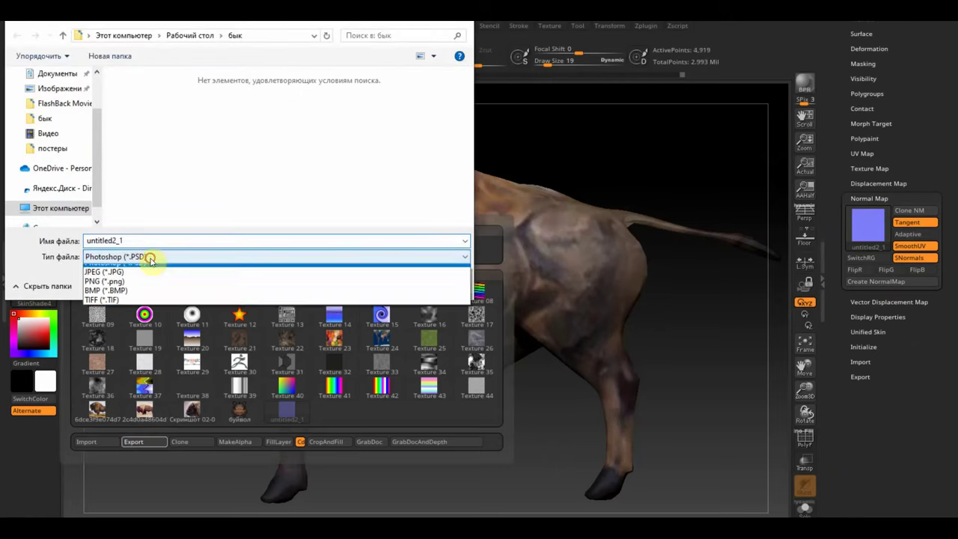
pyautogui.click(133, 288)
pyautogui.click(137, 241)
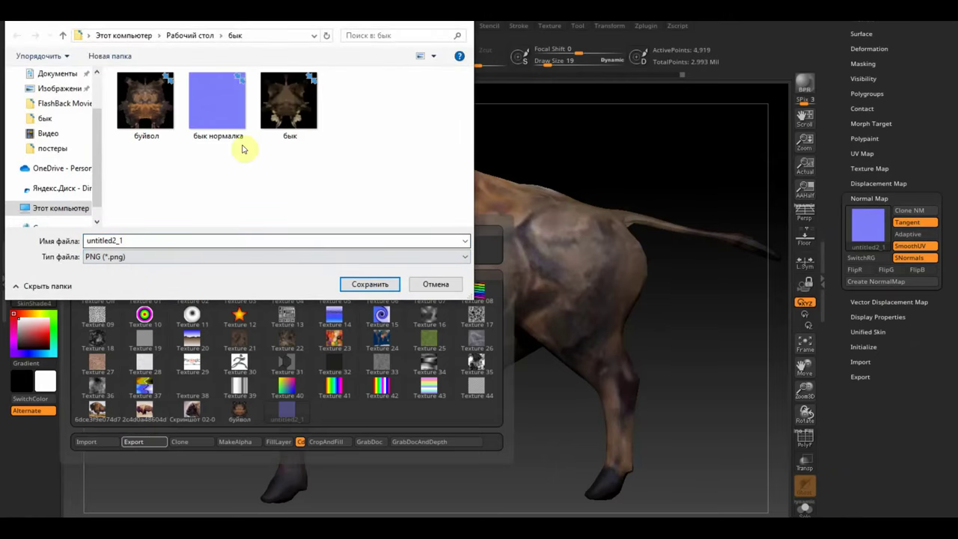
pyautogui.click(150, 139)
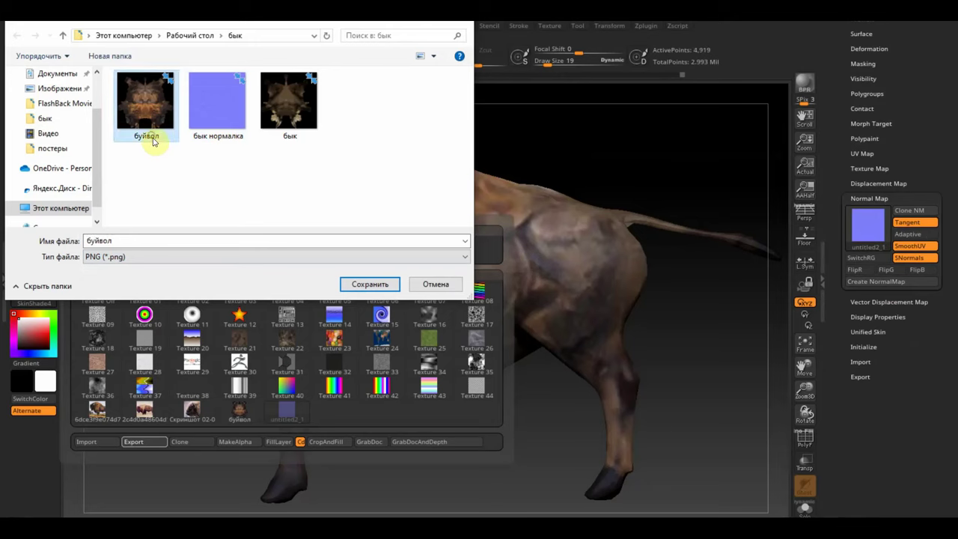
pyautogui.doubleClick(118, 241)
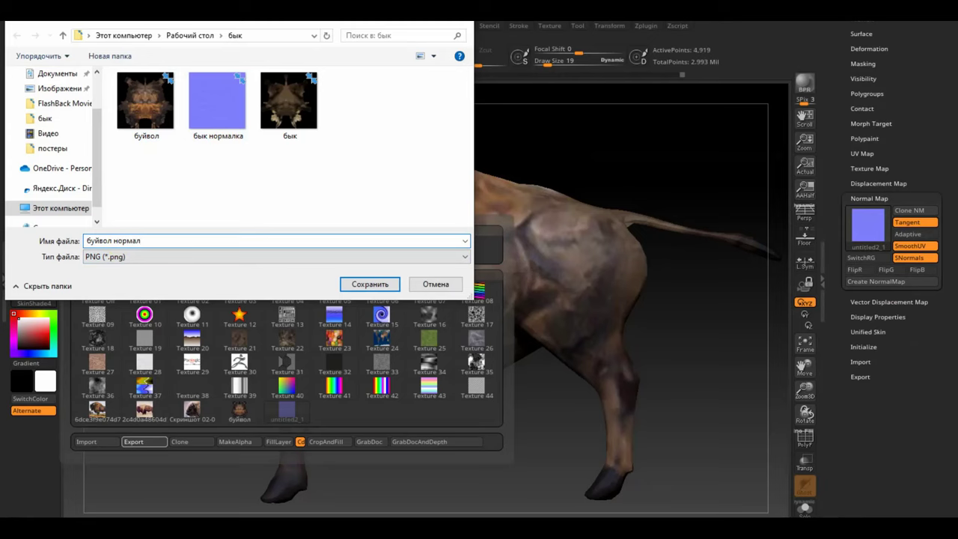
pyautogui.click(365, 284)
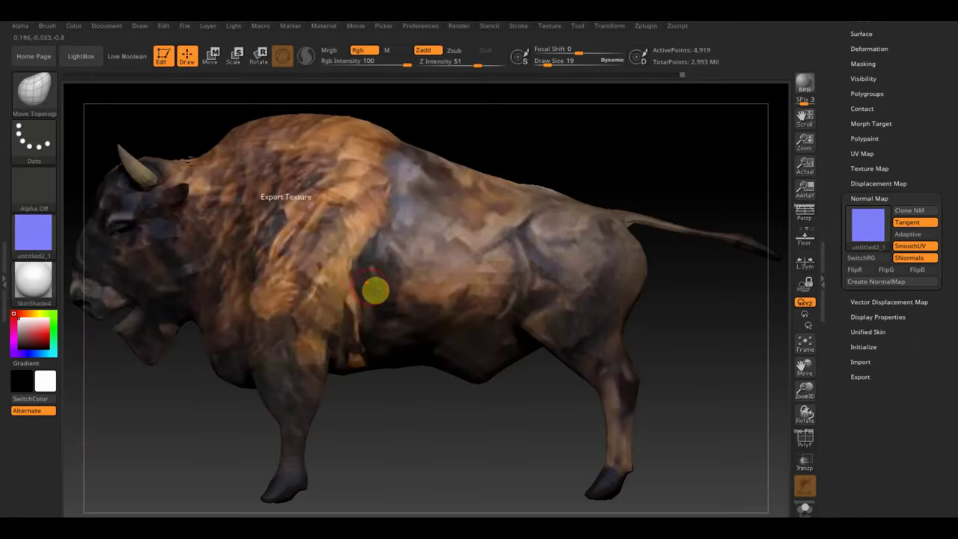
# Return the bison to subdivision level 1 and delete its higher levels
pyautogui.moveTo(941, 75); pyautogui.dragTo(934, 159)
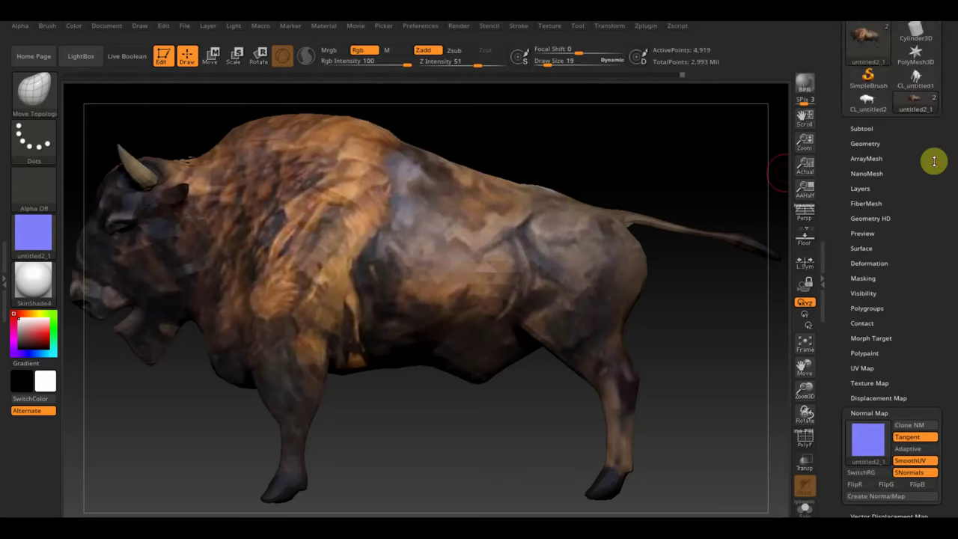
pyautogui.click(870, 143)
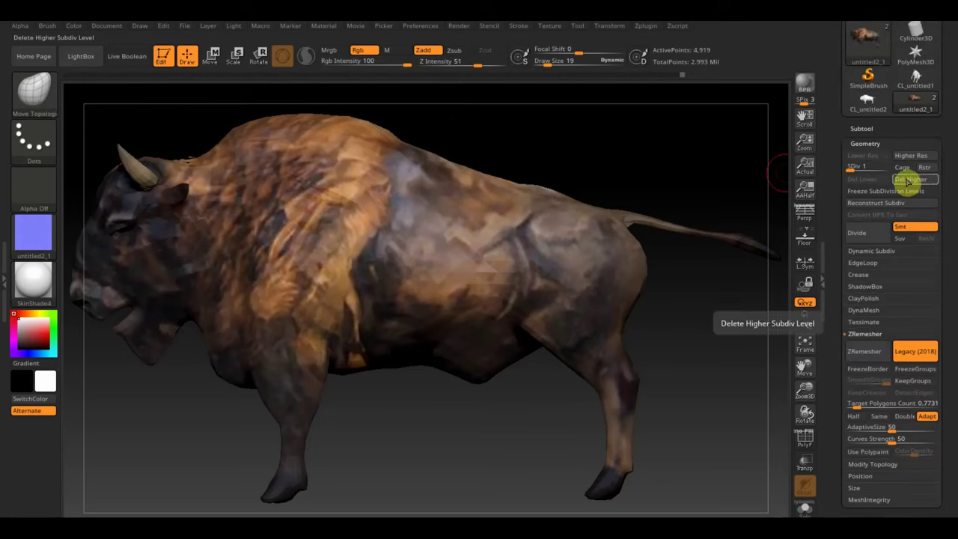
pyautogui.moveTo(846, 167); pyautogui.dragTo(855, 167)
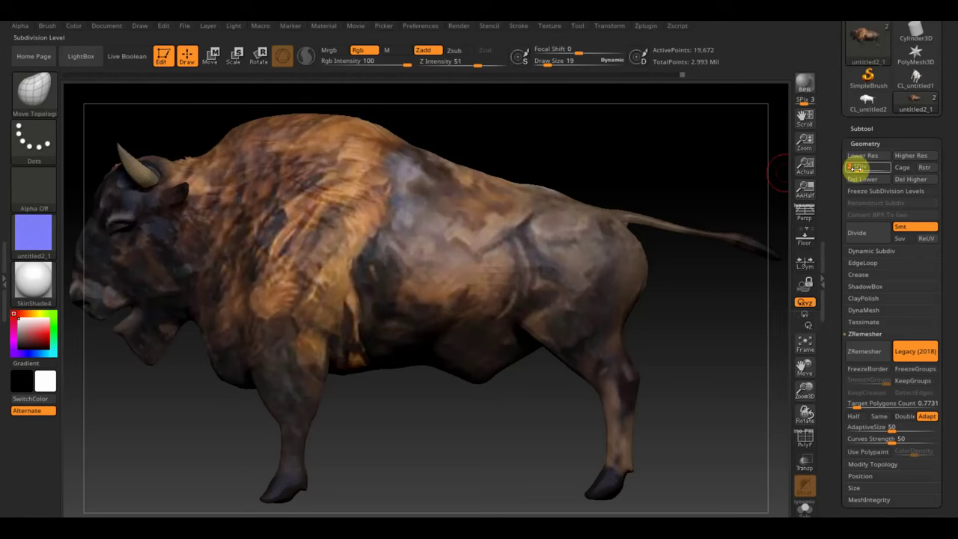
pyautogui.moveTo(855, 167); pyautogui.dragTo(844, 171)
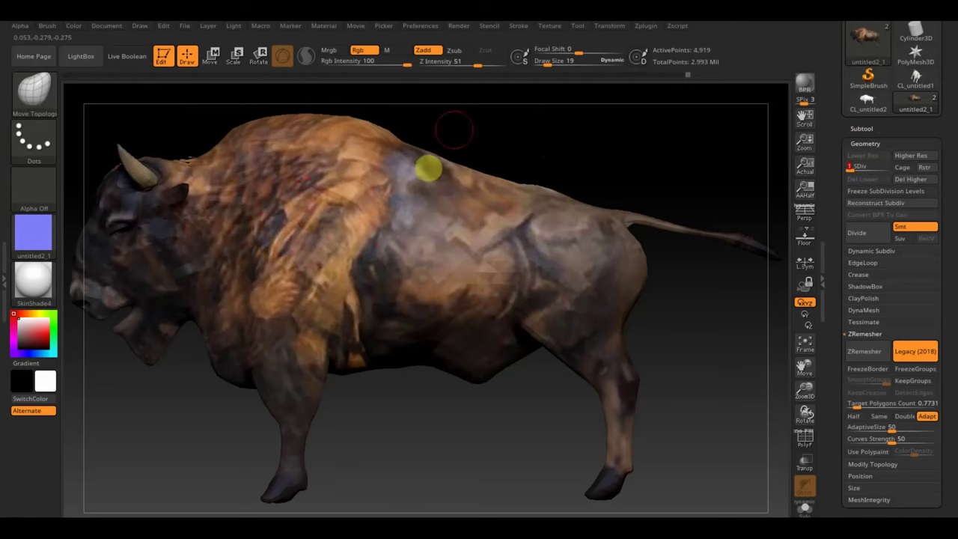
pyautogui.moveTo(494, 152)
pyautogui.mouseDown(button='right')
pyautogui.moveTo(507, 175)
pyautogui.moveTo(502, 272)
pyautogui.moveTo(502, 163)
pyautogui.moveTo(494, 157)
pyautogui.moveTo(570, 175)
pyautogui.mouseUp(button='right')
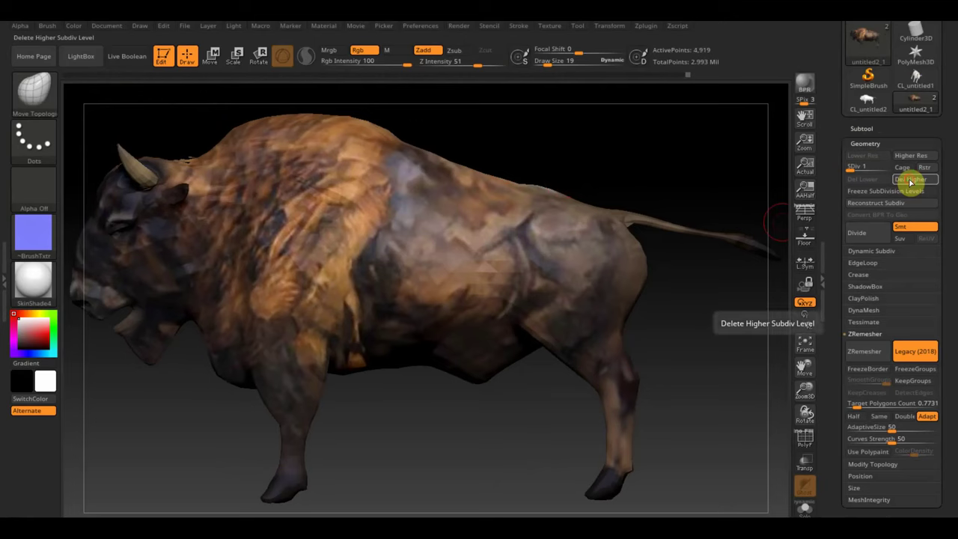
pyautogui.click(915, 180)
pyautogui.scroll(3, 942, 150)
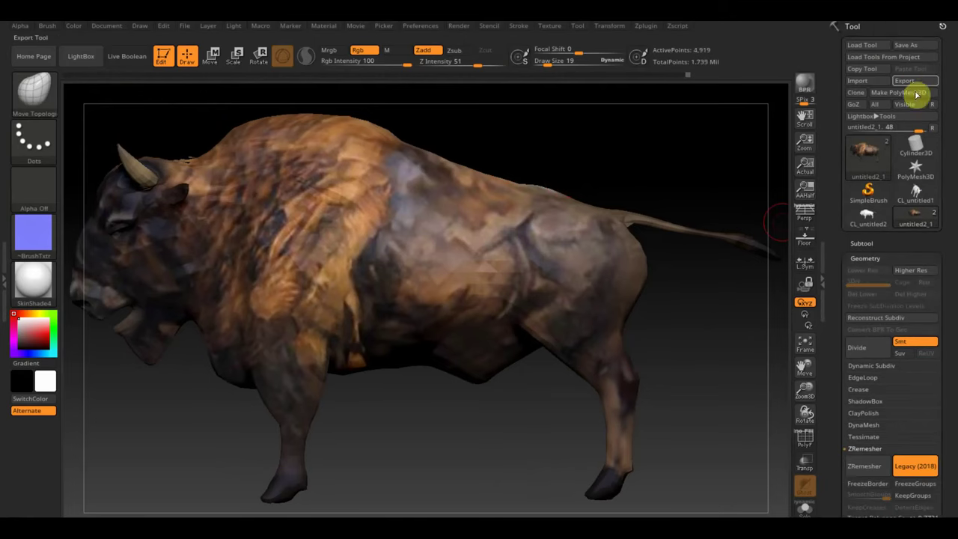
# Export the low-poly bison as OBJ 'Буйвол'
pyautogui.click(908, 81)
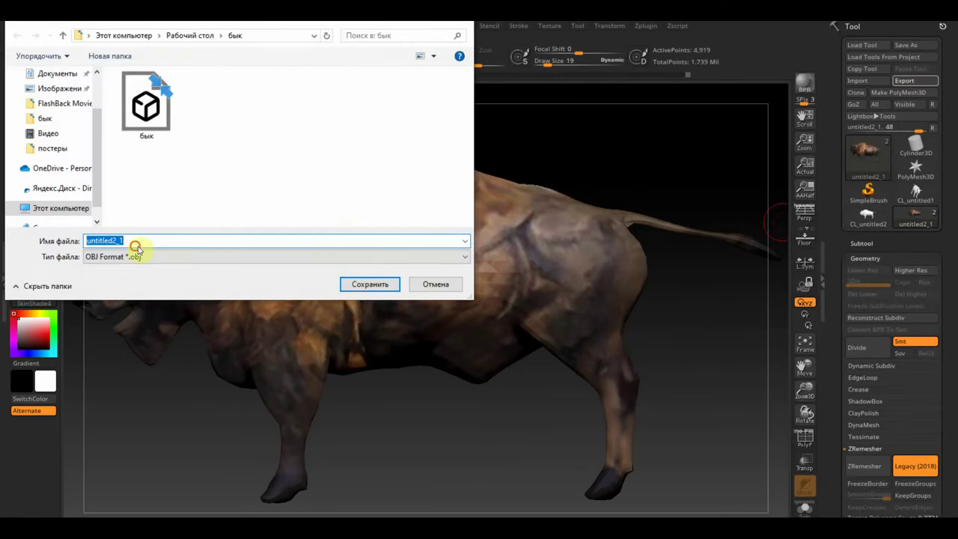
pyautogui.write('Б')
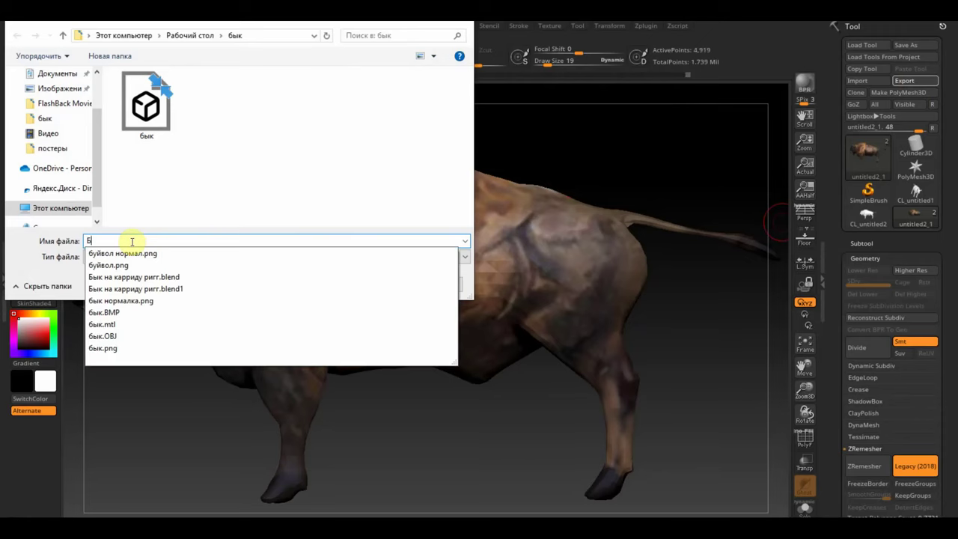
pyautogui.write('уйвол')
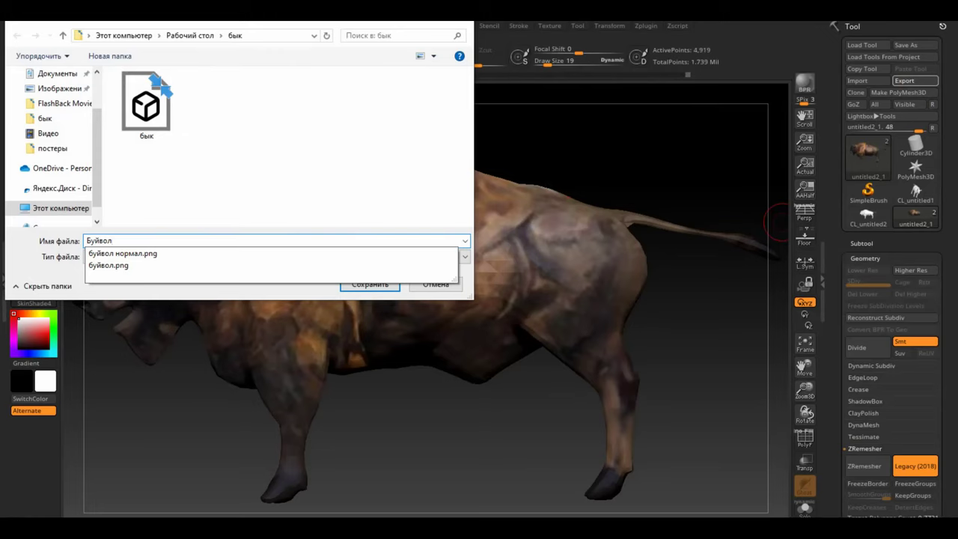
pyautogui.press('Return')
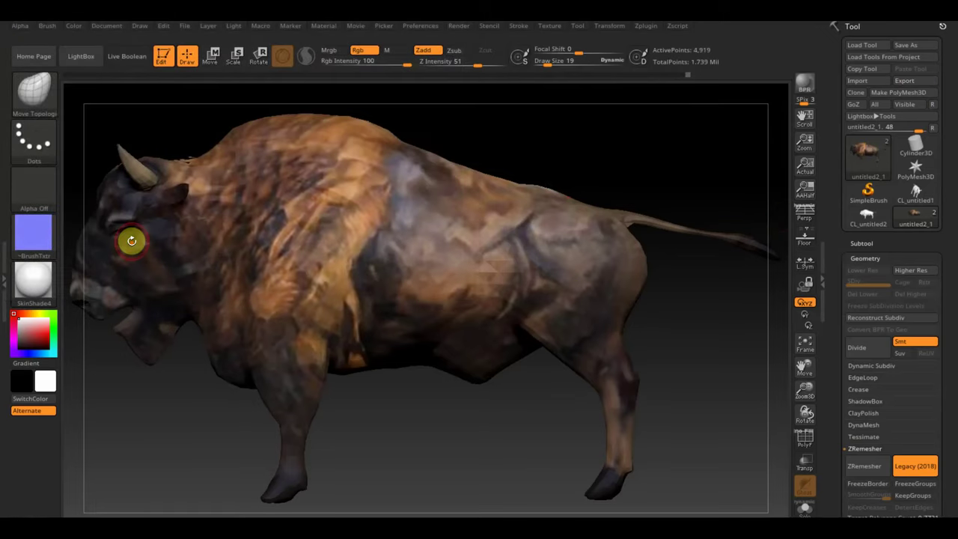
# Save the project as 'ZBrushProject буйвол текстура' in the бык folder
pyautogui.click(183, 31)
pyautogui.click(260, 53)
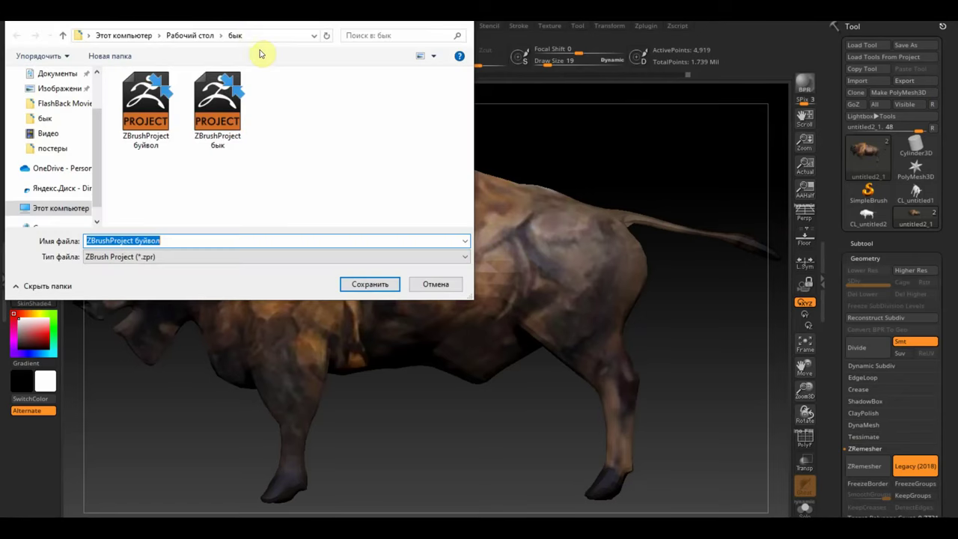
pyautogui.click(148, 149)
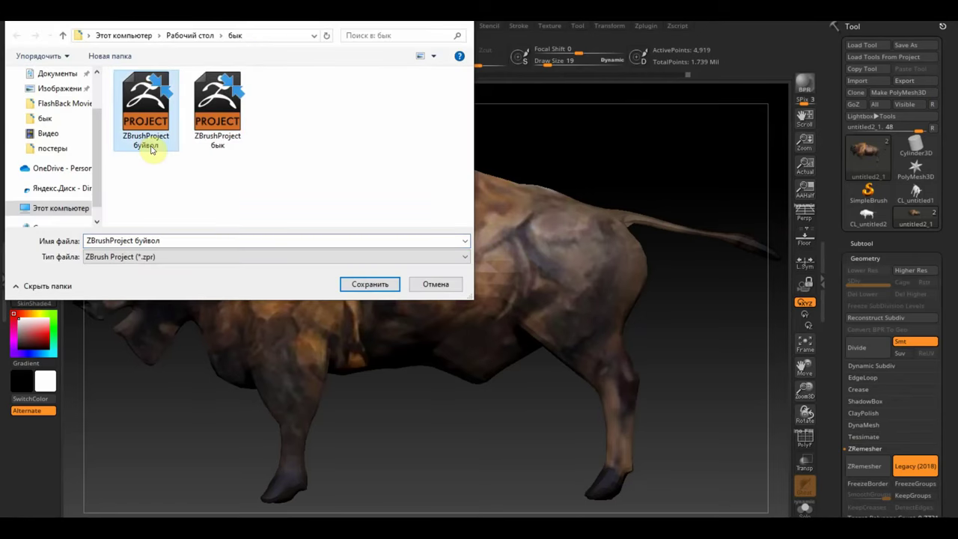
pyautogui.click(167, 241)
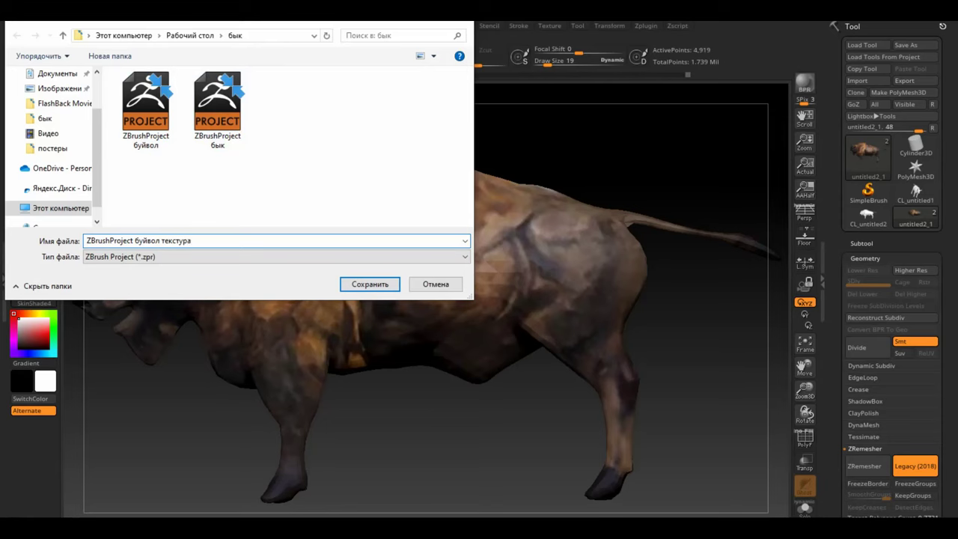
pyautogui.click(370, 285)
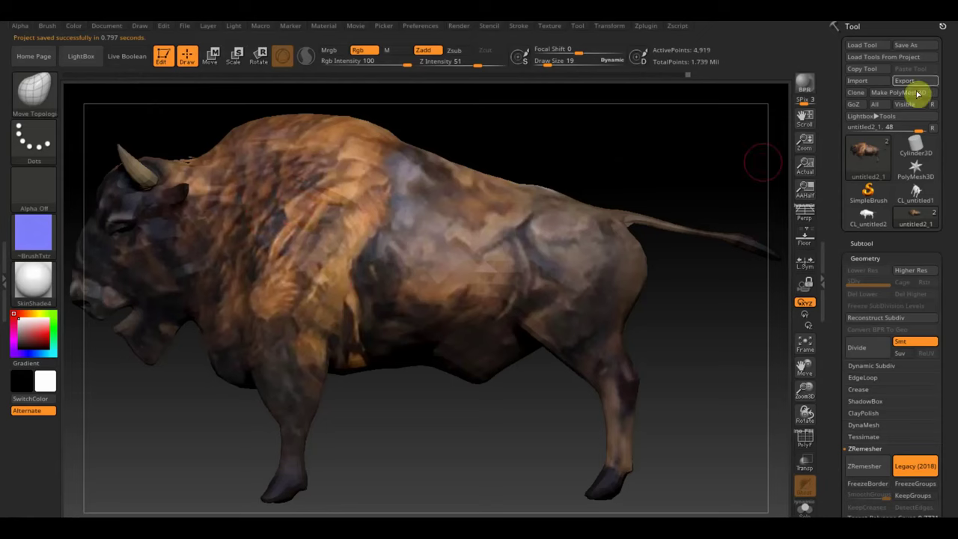
# Turn the bison to show its face and brighten the background gradient centre
pyautogui.moveTo(689, 387)
pyautogui.mouseDown()
pyautogui.moveTo(679, 361)
pyautogui.moveTo(743, 371)
pyautogui.mouseUp()
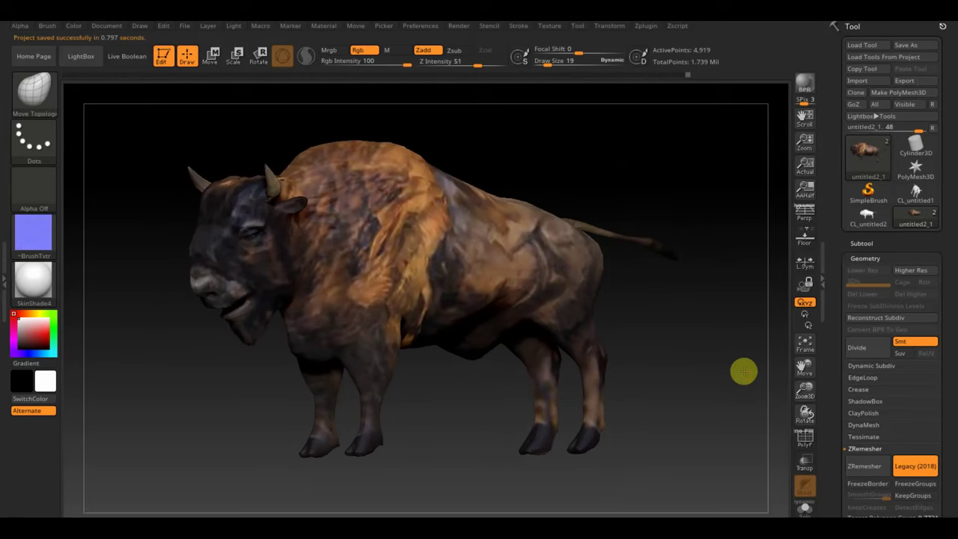
pyautogui.click(106, 27)
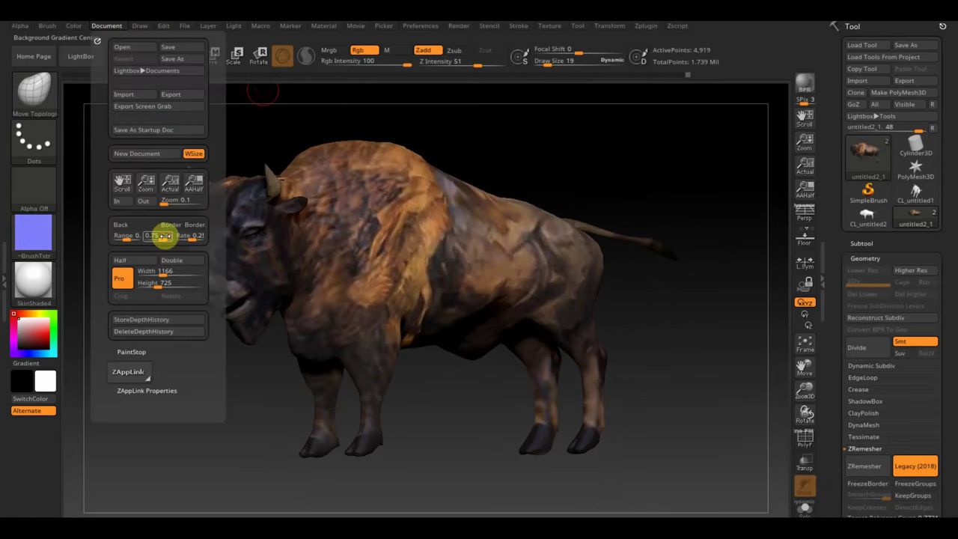
pyautogui.moveTo(165, 236); pyautogui.dragTo(160, 236)
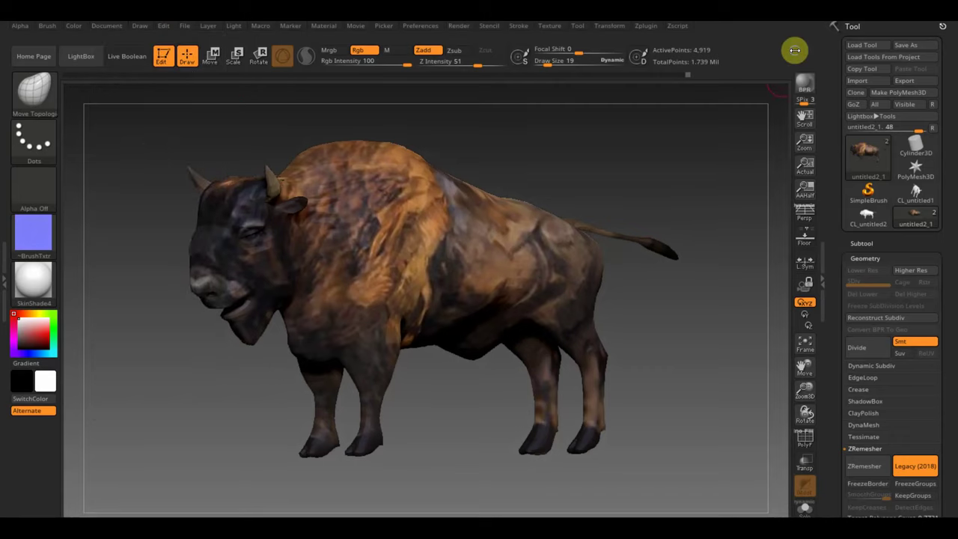
# Capture and save an area screenshot of the bison viewport
pyautogui.press('Print')
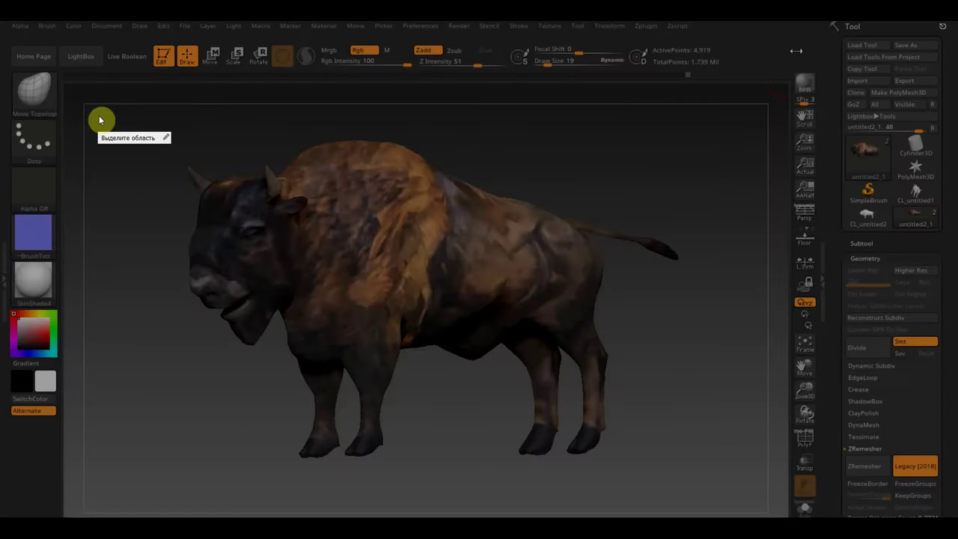
pyautogui.moveTo(97, 115)
pyautogui.mouseDown()
pyautogui.moveTo(754, 508)
pyautogui.moveTo(745, 501)
pyautogui.mouseUp()
pyautogui.click(761, 471)
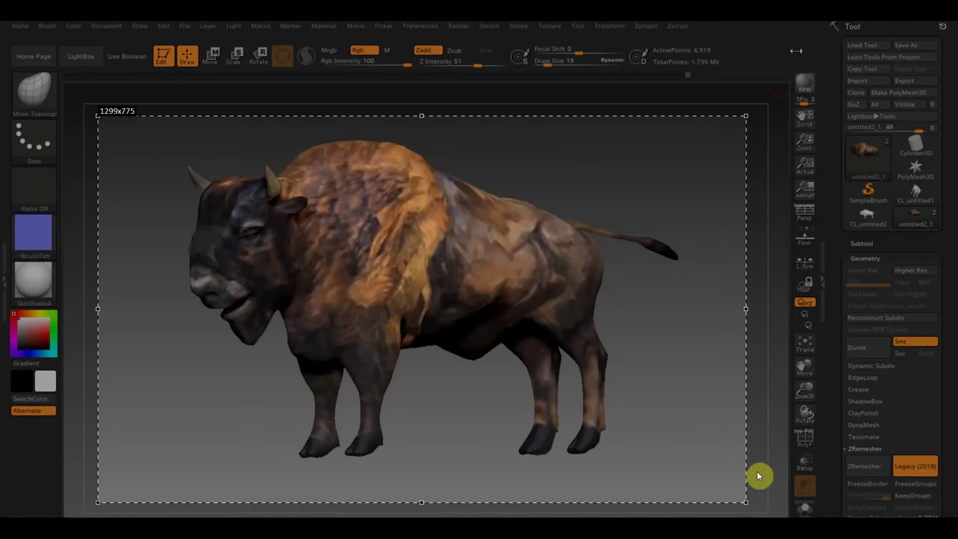
pyautogui.click(662, 387)
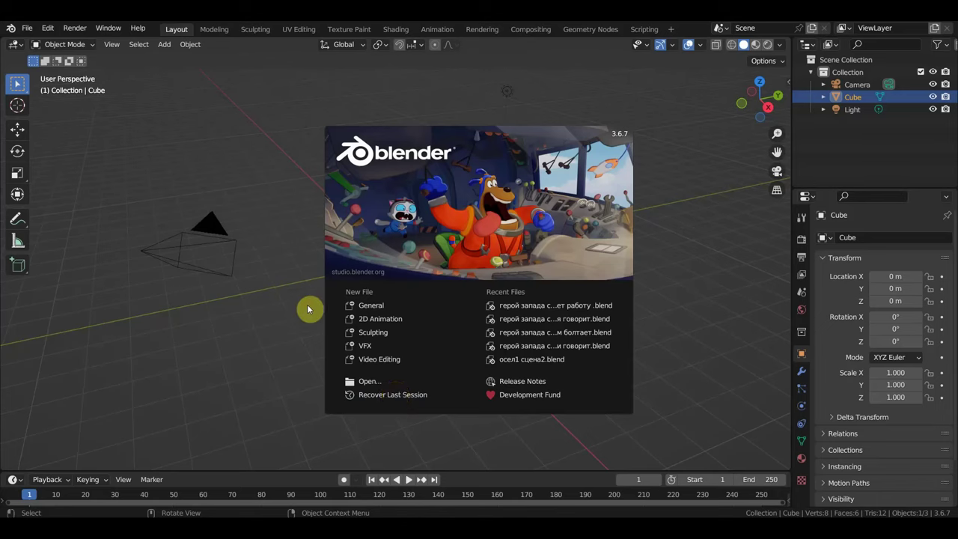
# Switch to Blender and open 'Бык на карриду ригг.blend' from the Desktop's бык folder
pyautogui.click(236, 162)
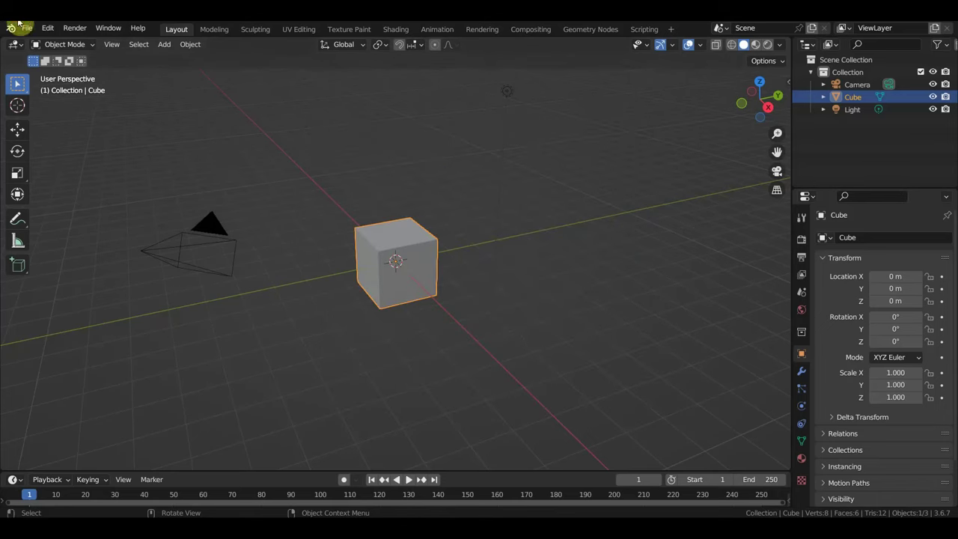
pyautogui.click(26, 28)
pyautogui.click(26, 27)
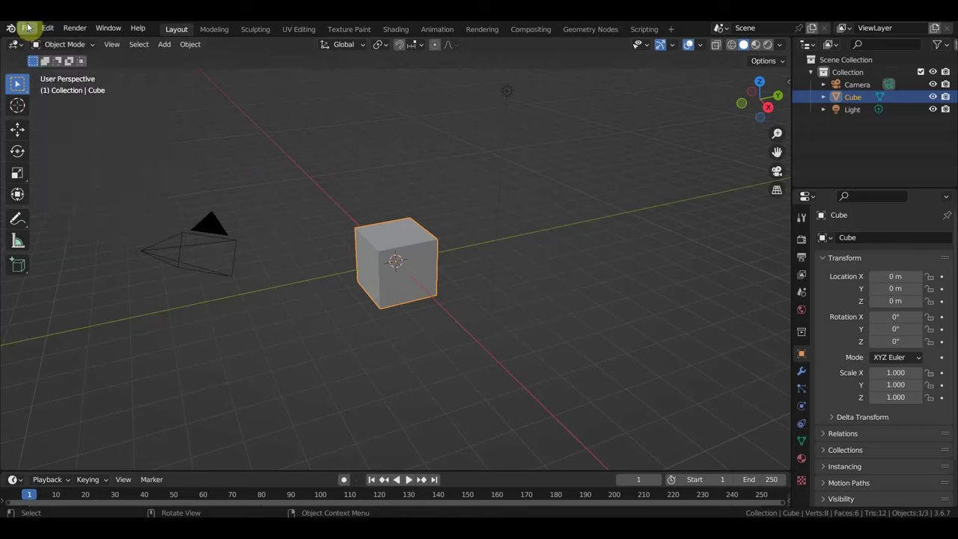
pyautogui.click(26, 27)
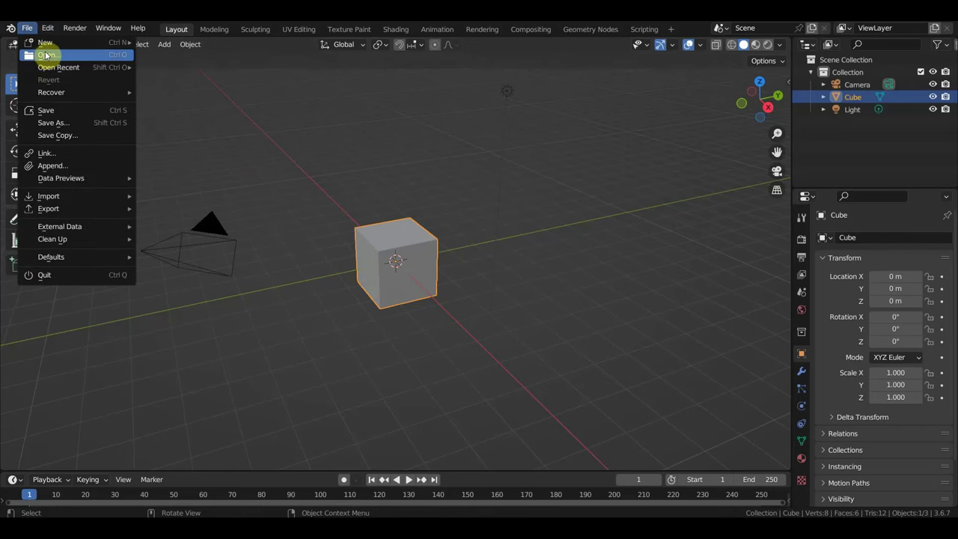
pyautogui.click(54, 56)
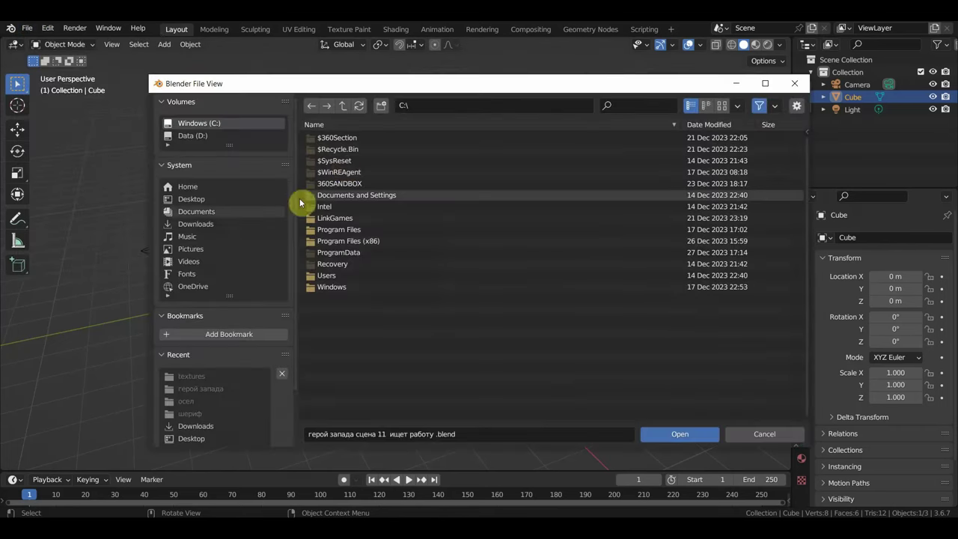
pyautogui.click(196, 198)
pyautogui.doubleClick(324, 182)
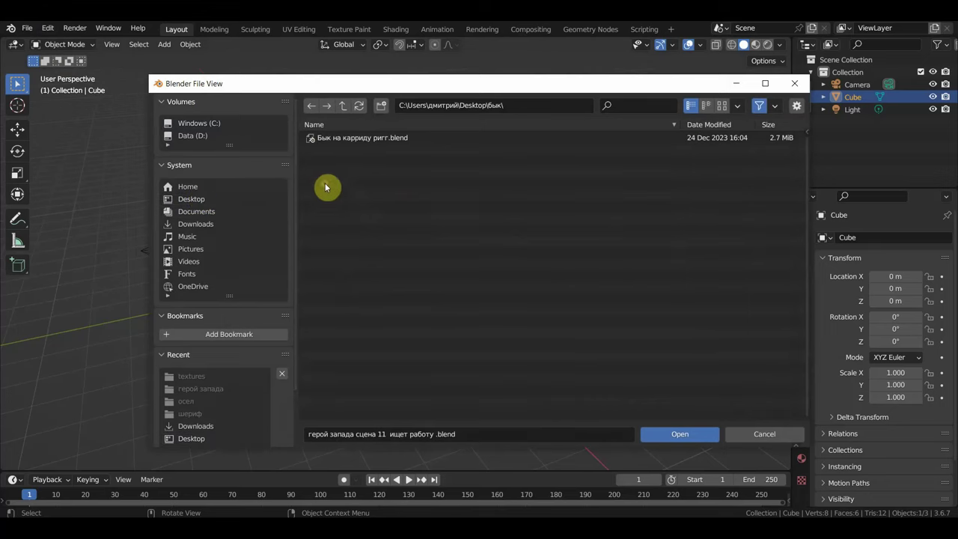
pyautogui.doubleClick(344, 140)
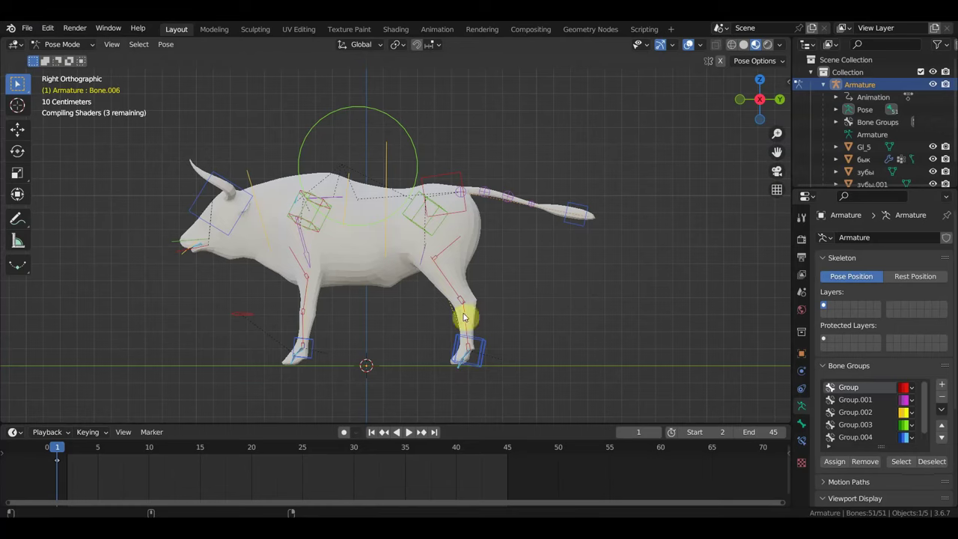
# Return to Object Mode and delete the bull mesh, leaving only its armature
pyautogui.keyDown('shift'); pyautogui.moveTo(506, 283); pyautogui.dragTo(546, 267, button='middle'); pyautogui.keyUp('shift')
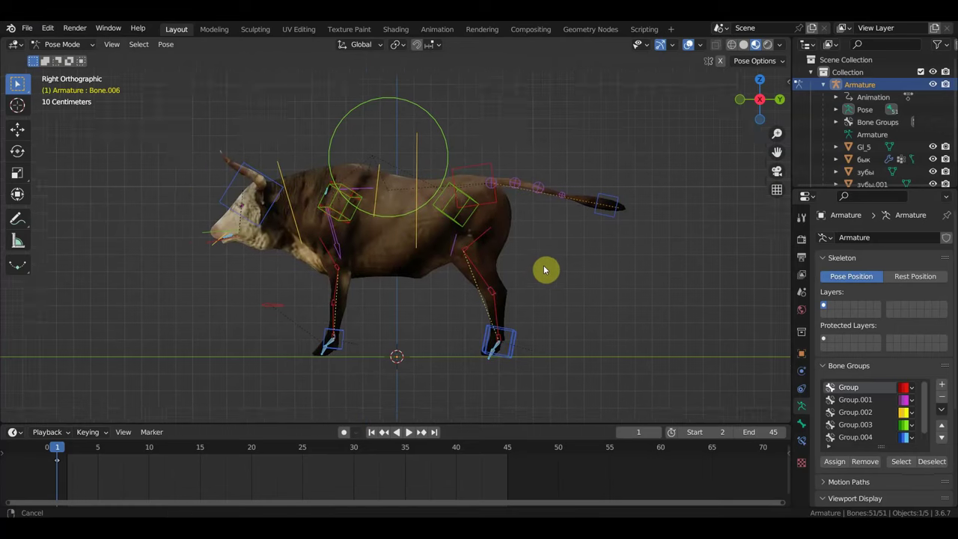
pyautogui.click(63, 45)
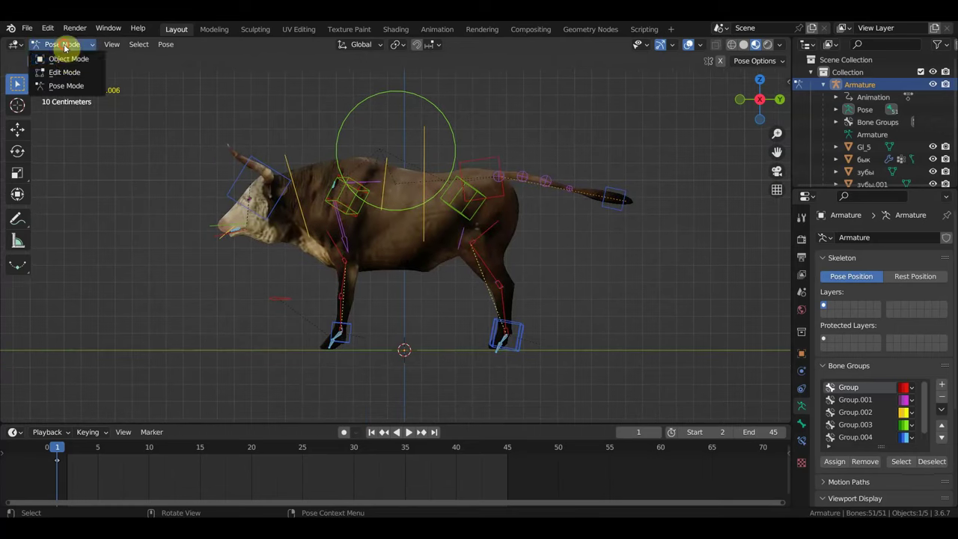
pyautogui.click(67, 60)
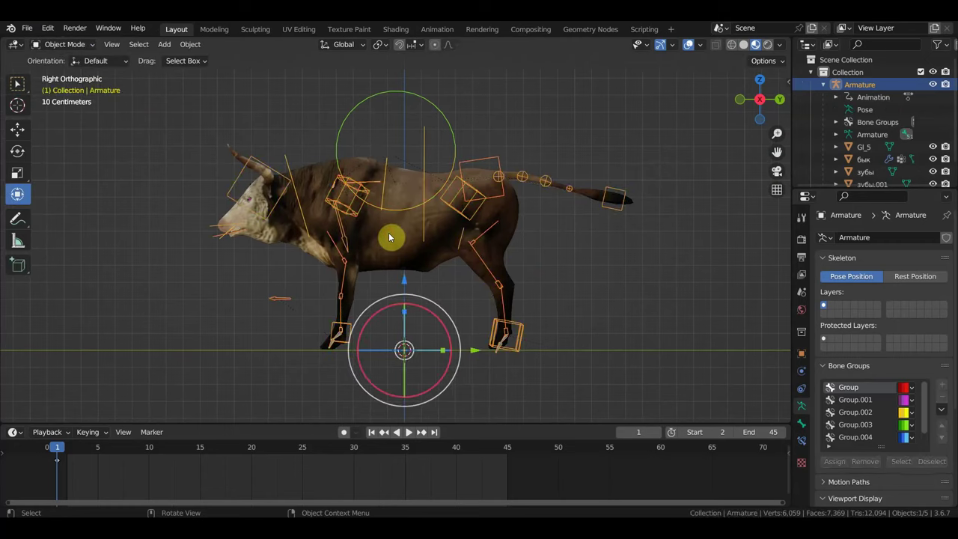
pyautogui.click(389, 238)
pyautogui.press('Delete')
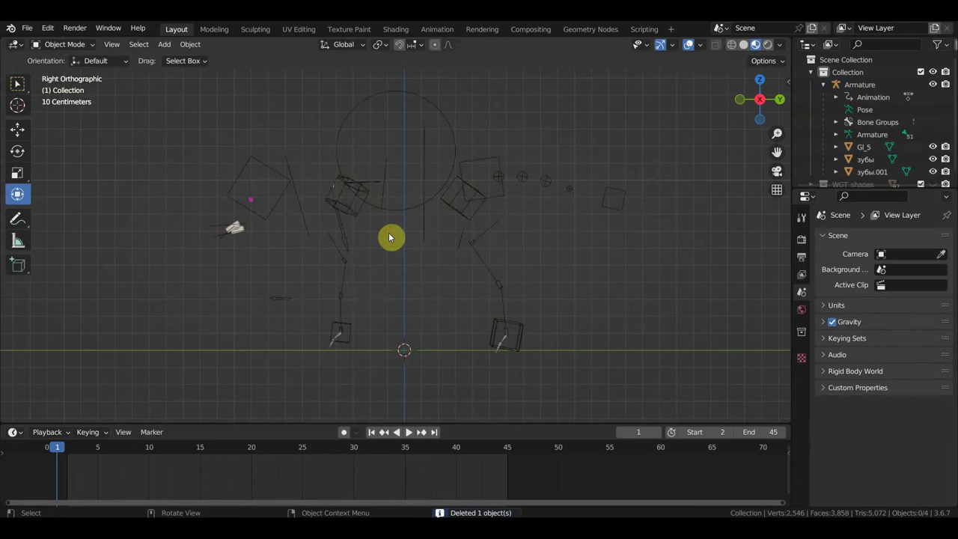
pyautogui.click(27, 28)
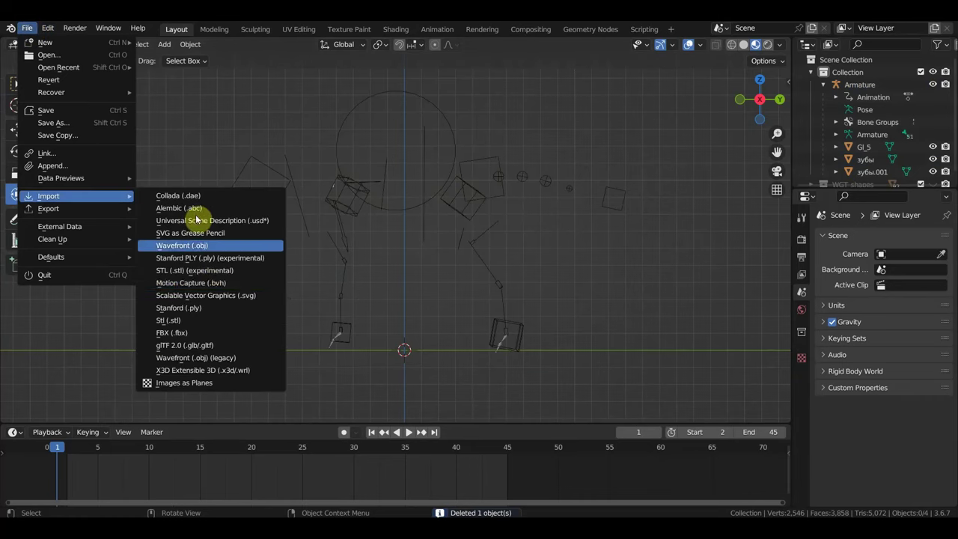
pyautogui.moveTo(47, 196)
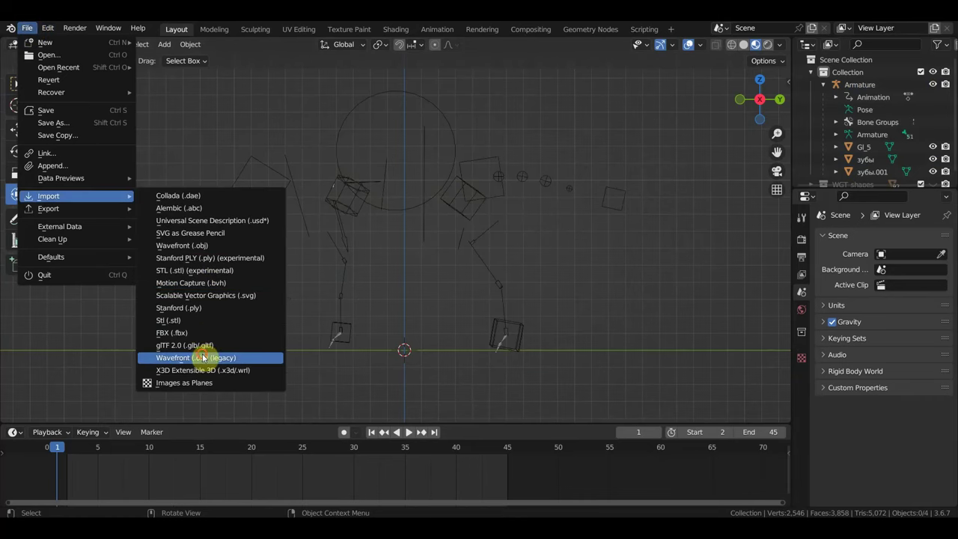
# Import Буйвол.OBJ as a Wavefront (.obj) legacy file
pyautogui.click(204, 358)
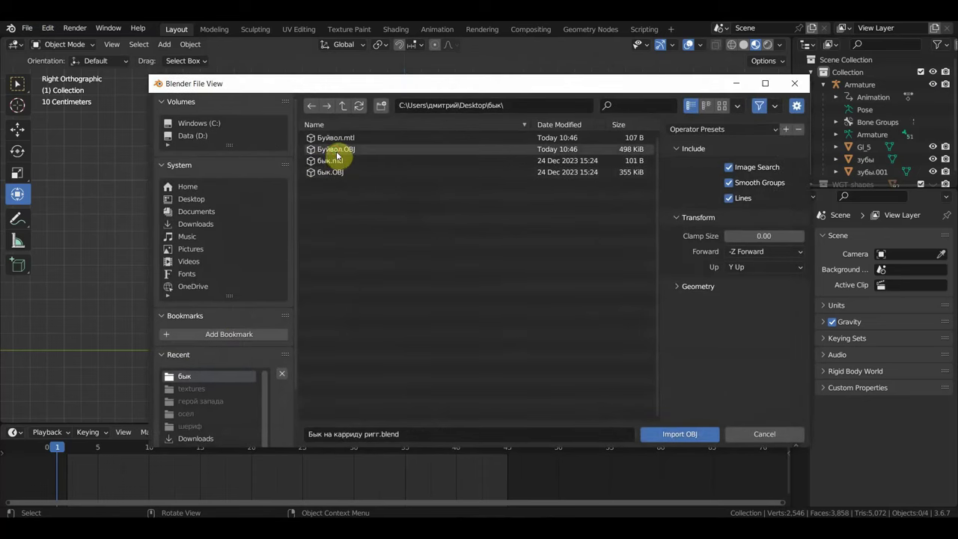
pyautogui.click(333, 149)
pyautogui.click(658, 436)
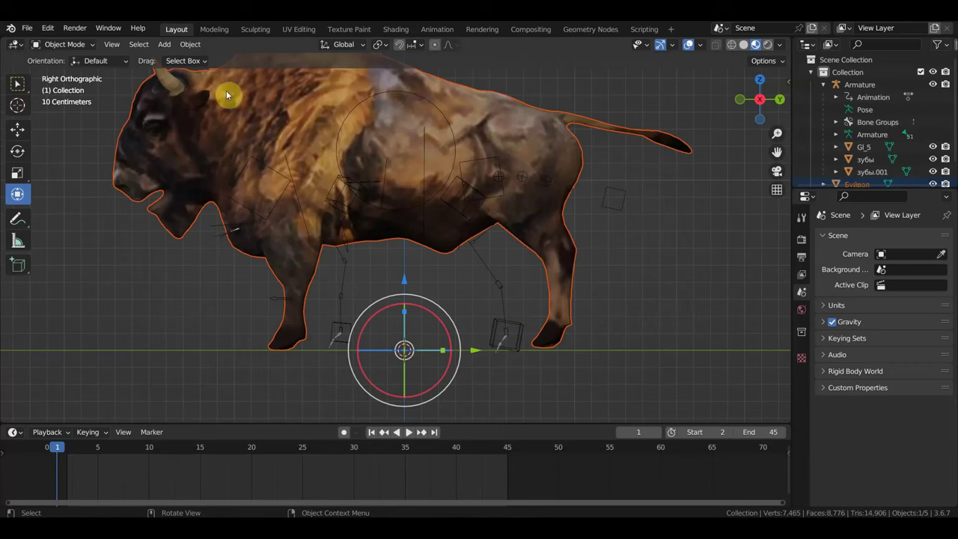
# Set the bison's origin to the 3D cursor, scale it to 0.608, then select the armature
pyautogui.click(213, 120)
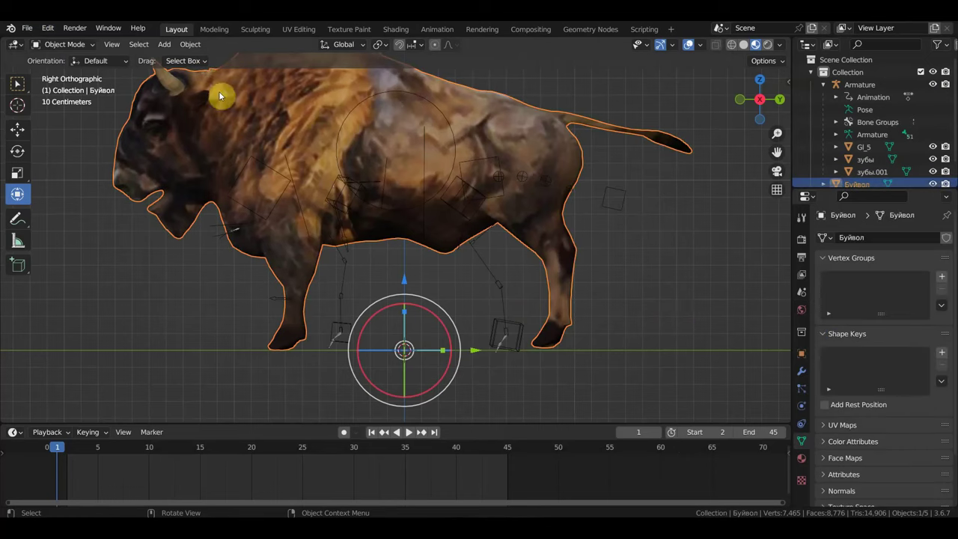
pyautogui.click(190, 44)
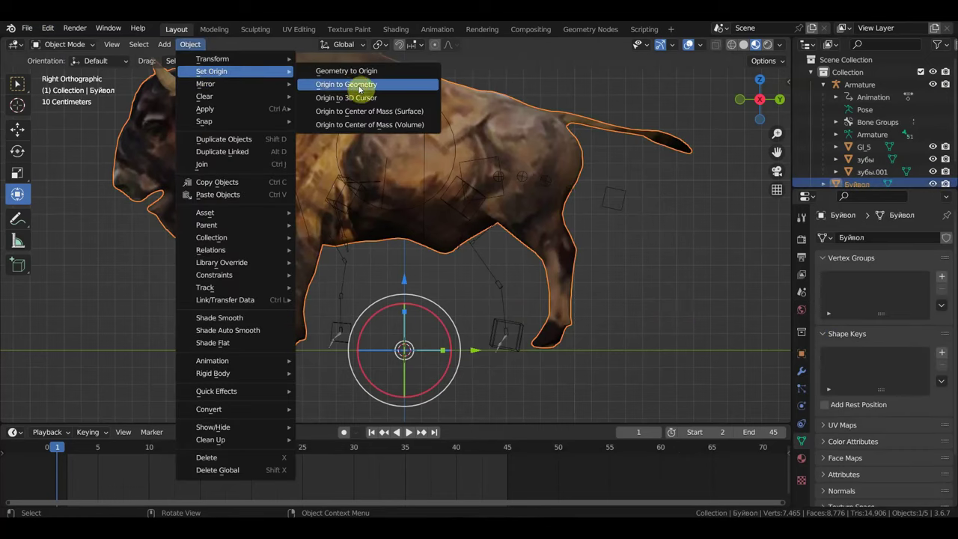
pyautogui.click(368, 97)
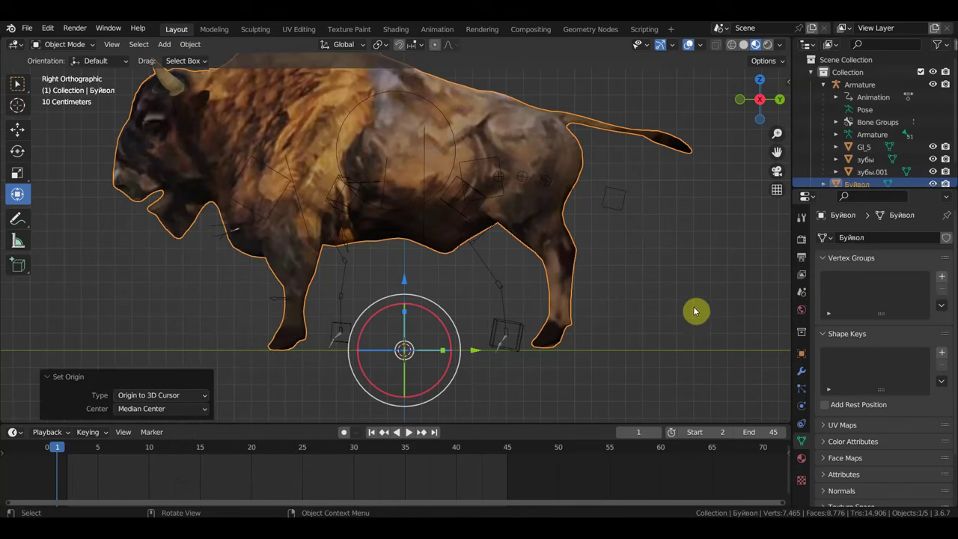
pyautogui.press('s')
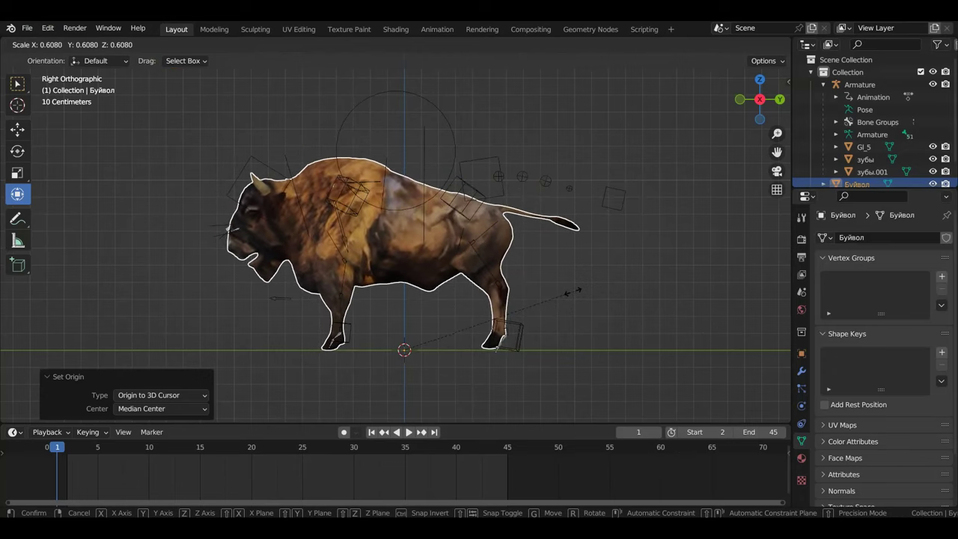
pyautogui.click(574, 296)
pyautogui.scroll(1, 419, 234)
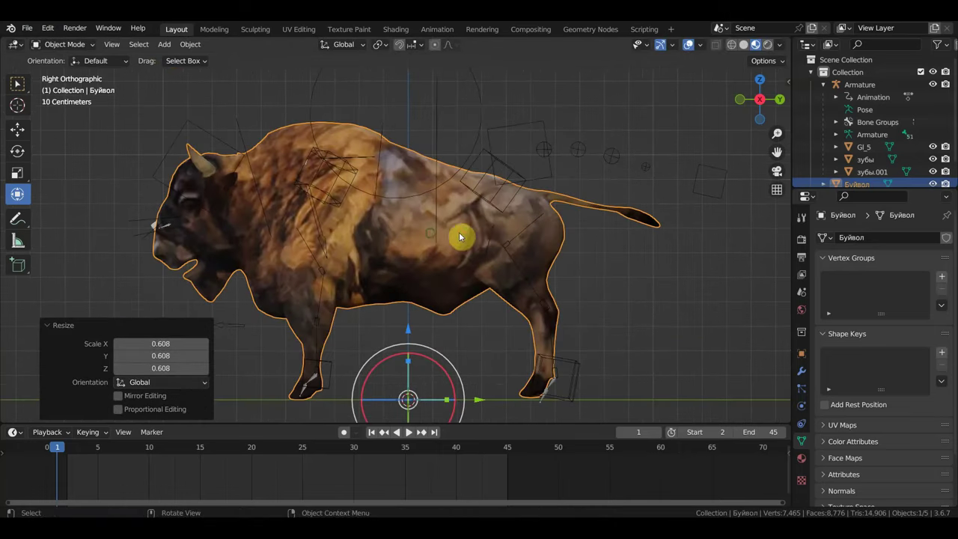
pyautogui.scroll(1, 484, 227)
pyautogui.scroll(1, 459, 221)
pyautogui.keyDown('ctrl'); pyautogui.scroll(-2, 459, 223); pyautogui.keyUp('ctrl')
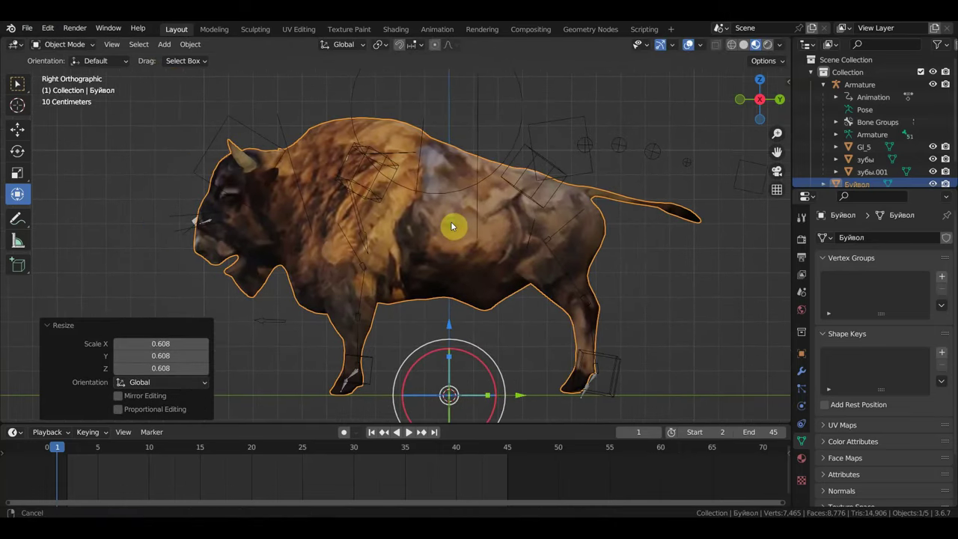
pyautogui.click(520, 116)
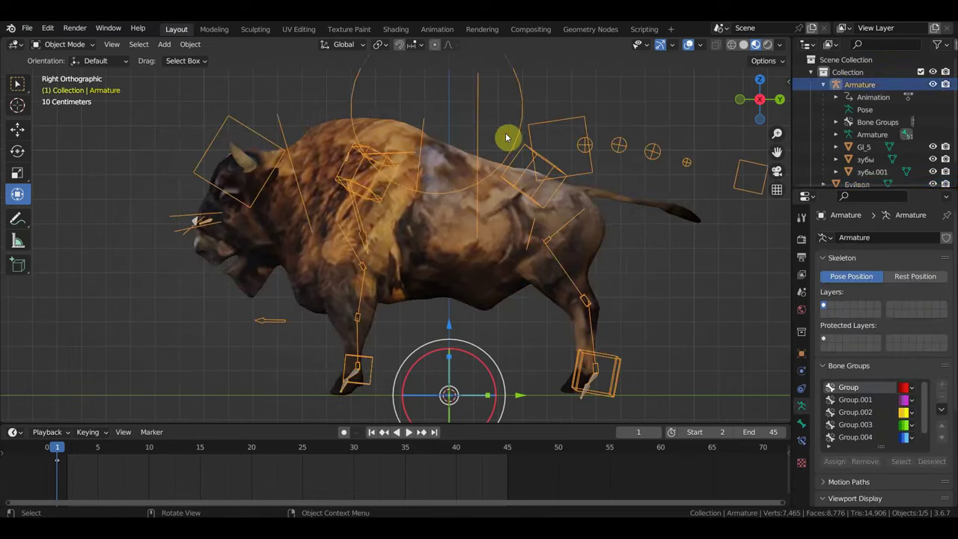
# Put the armature into Edit Mode and view the bison from the side
pyautogui.click(64, 44)
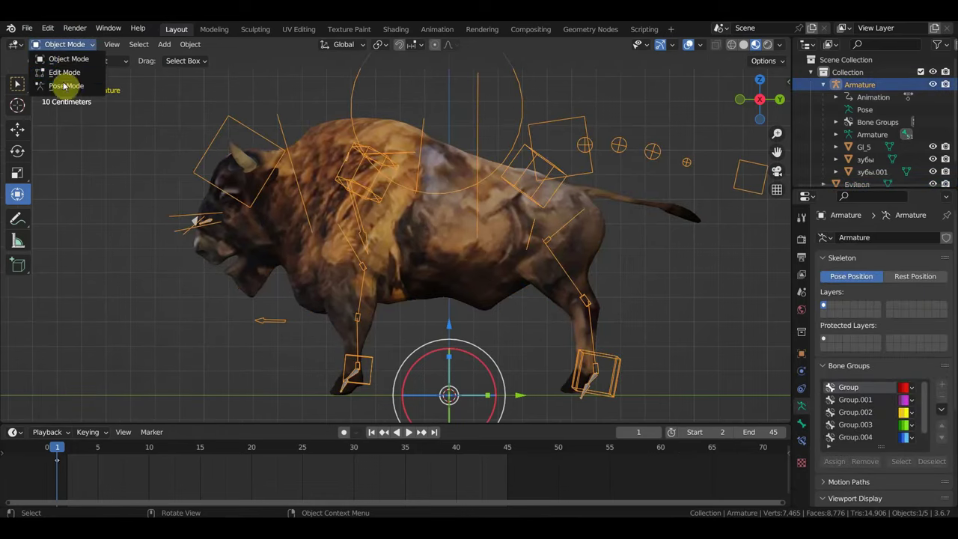
pyautogui.click(64, 72)
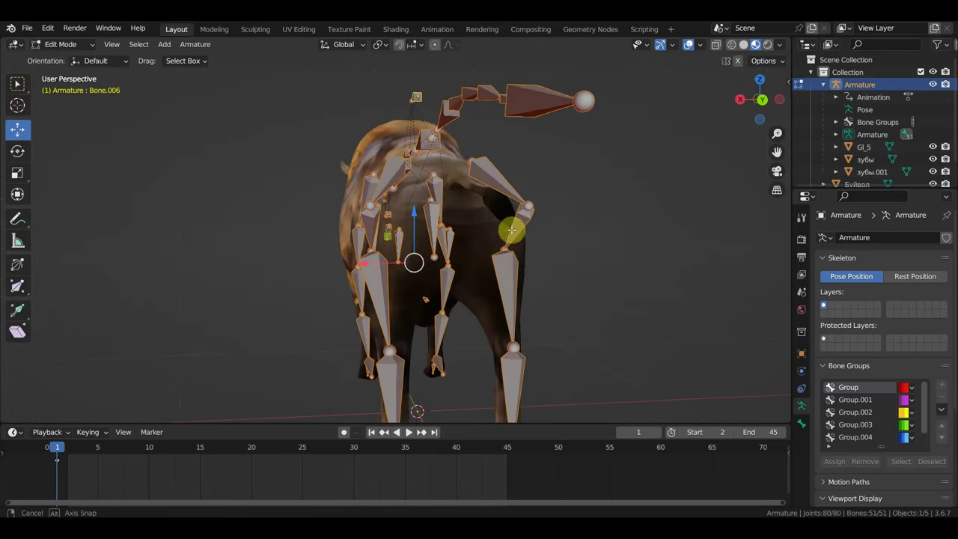
pyautogui.moveTo(642, 227); pyautogui.dragTo(581, 237, button='middle')
pyautogui.press('KP_1')
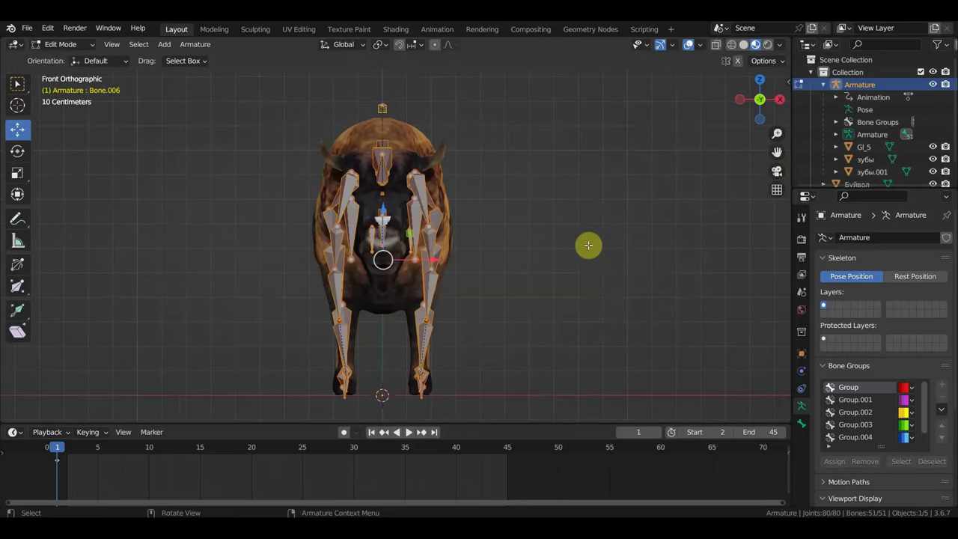
pyautogui.press('KP_3')
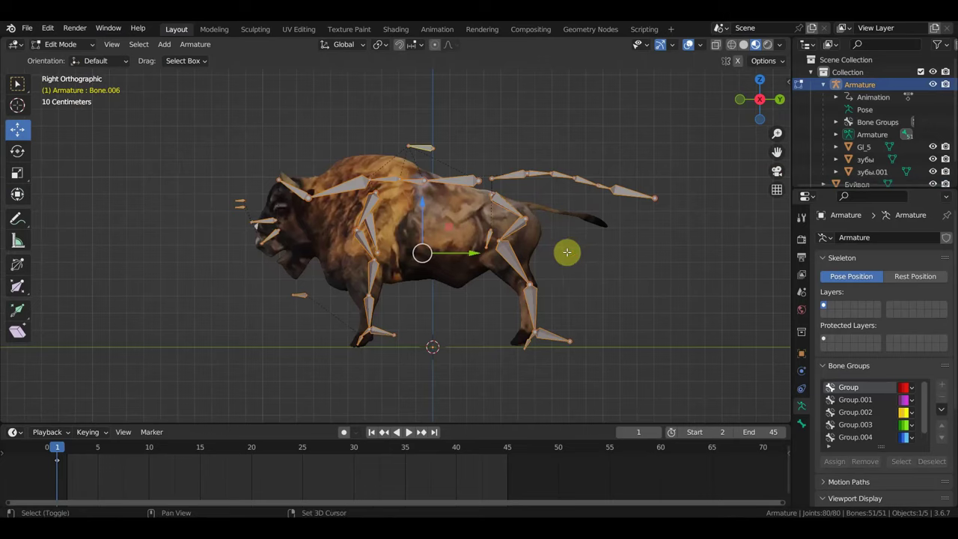
pyautogui.keyDown('shift'); pyautogui.moveTo(567, 252); pyautogui.dragTo(544, 252, button='middle'); pyautogui.keyUp('shift')
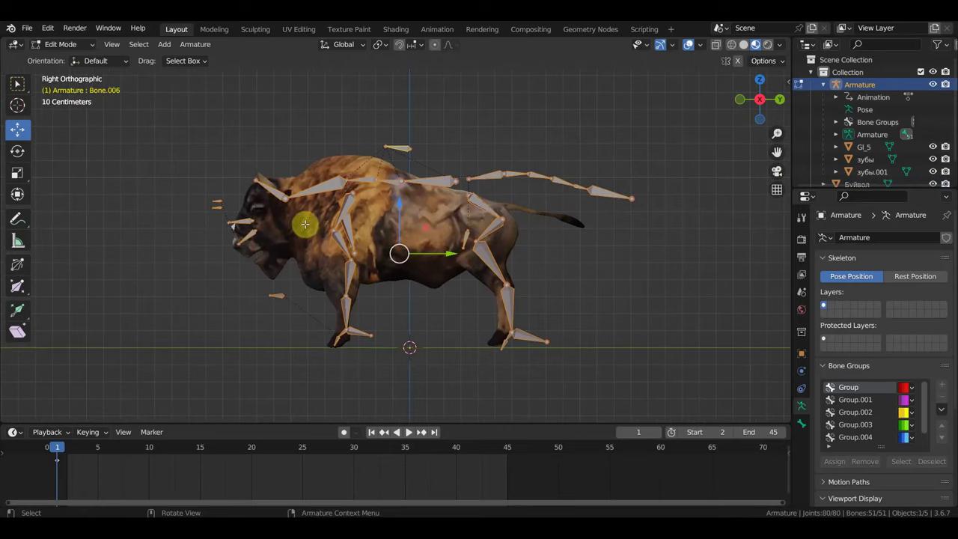
pyautogui.scroll(1, 294, 208)
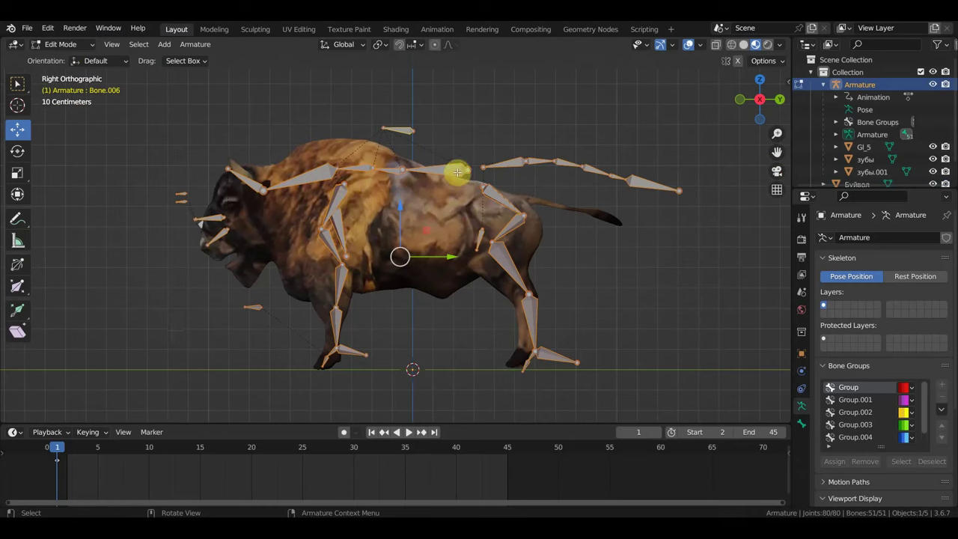
# Lower the hip and mid-back spine joints onto the bison's back
pyautogui.click(474, 188)
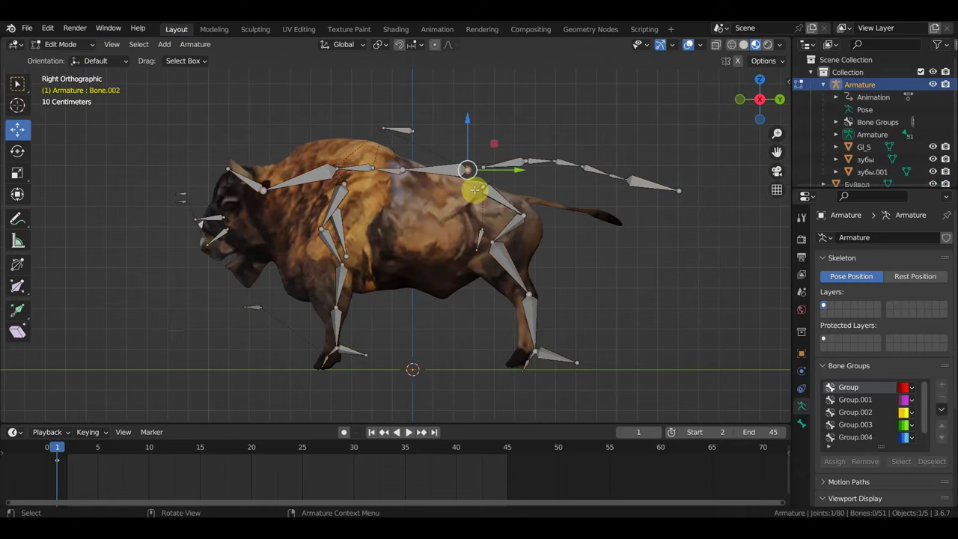
pyautogui.press('g')
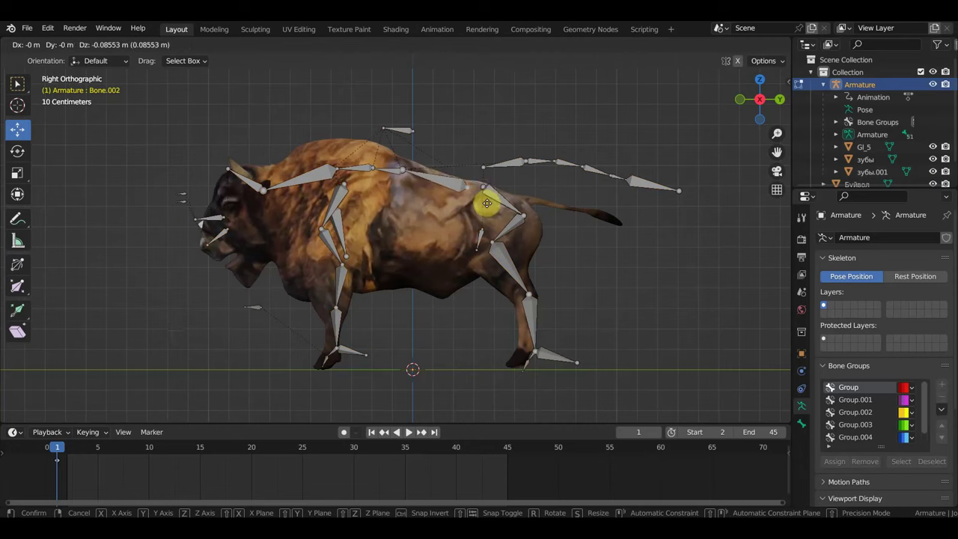
pyautogui.click(488, 207)
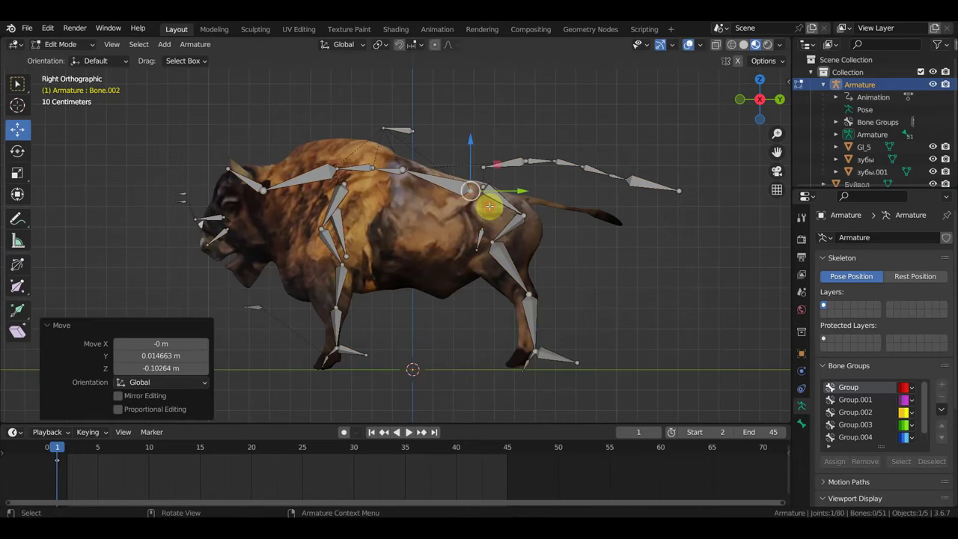
pyautogui.click(404, 170)
pyautogui.press('g')
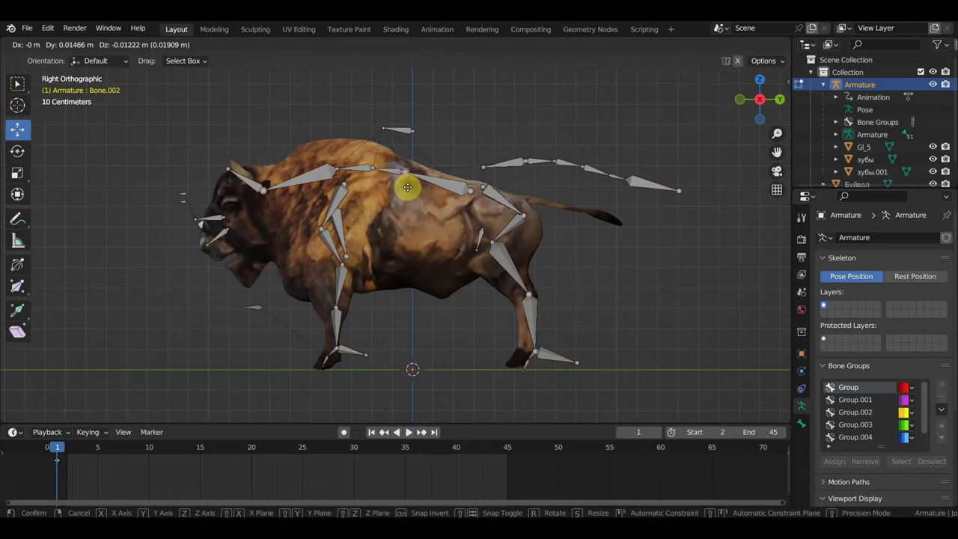
pyautogui.click(407, 187)
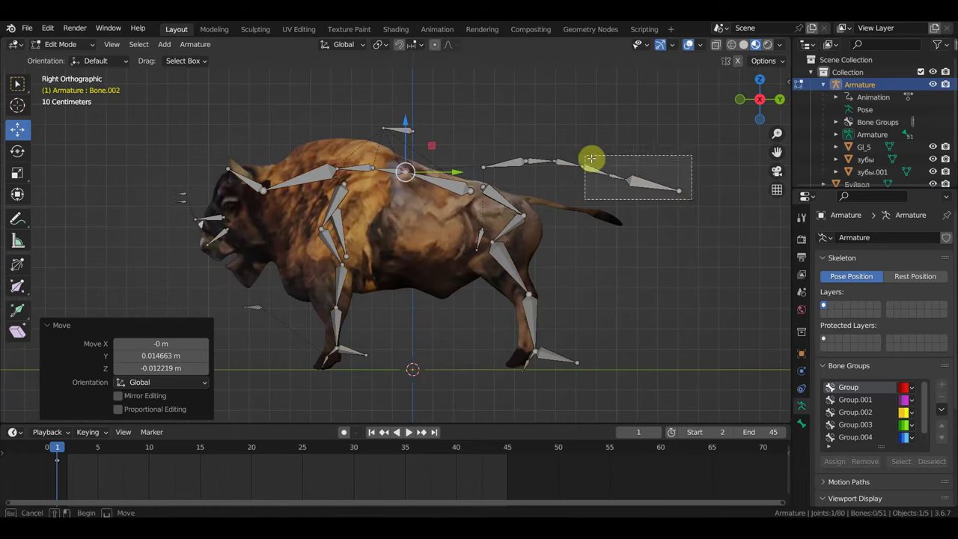
# Delete the bull's tail-tip bones and reposition the remaining rear joint
pyautogui.moveTo(690, 201); pyautogui.dragTo(523, 137)
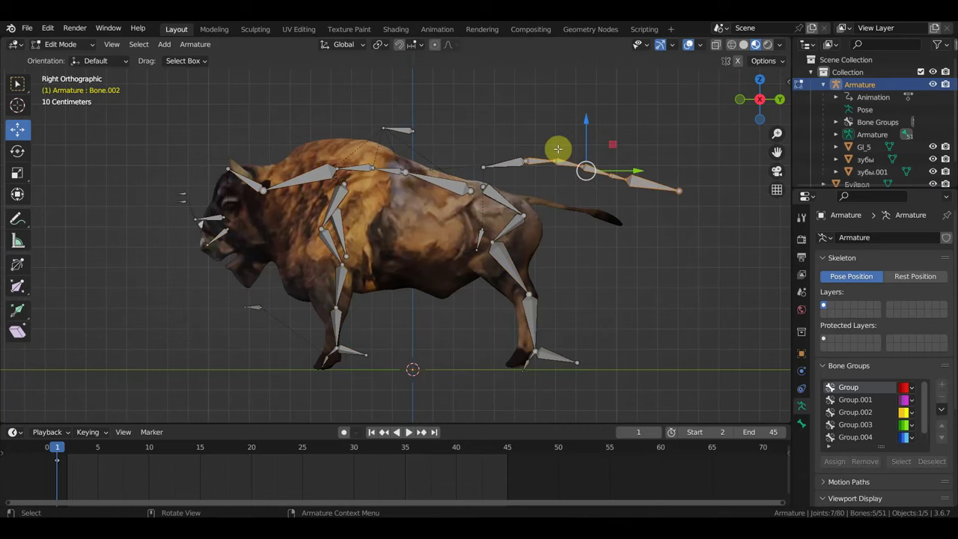
pyautogui.press('x')
pyautogui.click(550, 148)
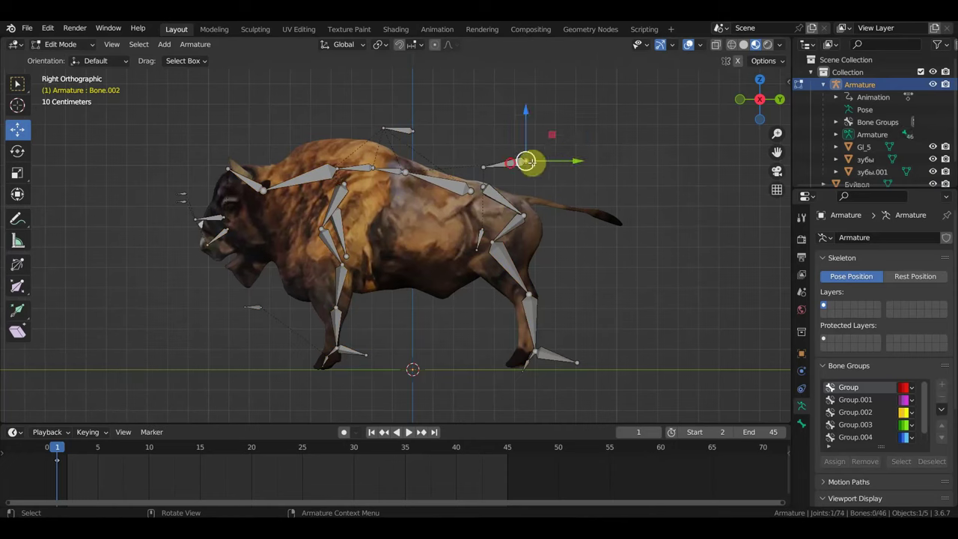
pyautogui.click(511, 163)
pyautogui.press('x')
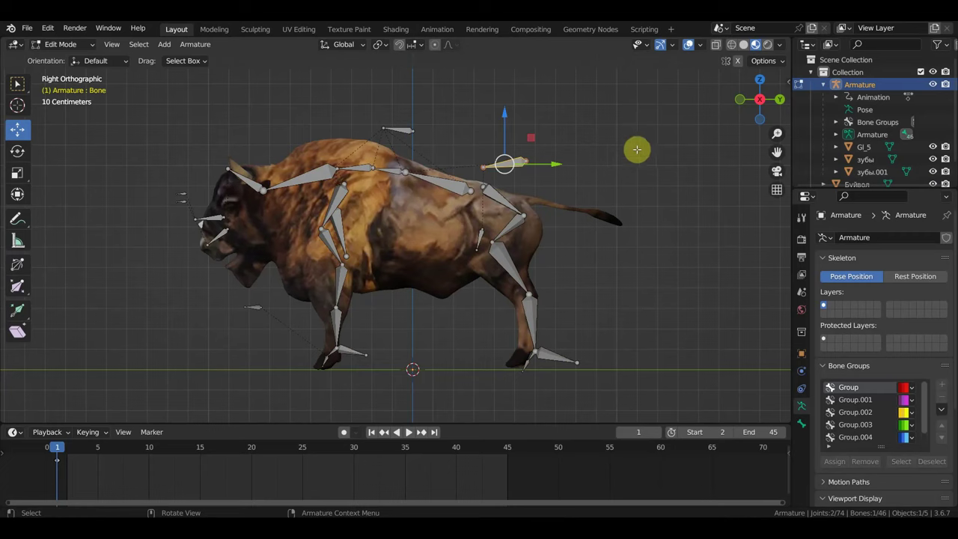
pyautogui.press('g')
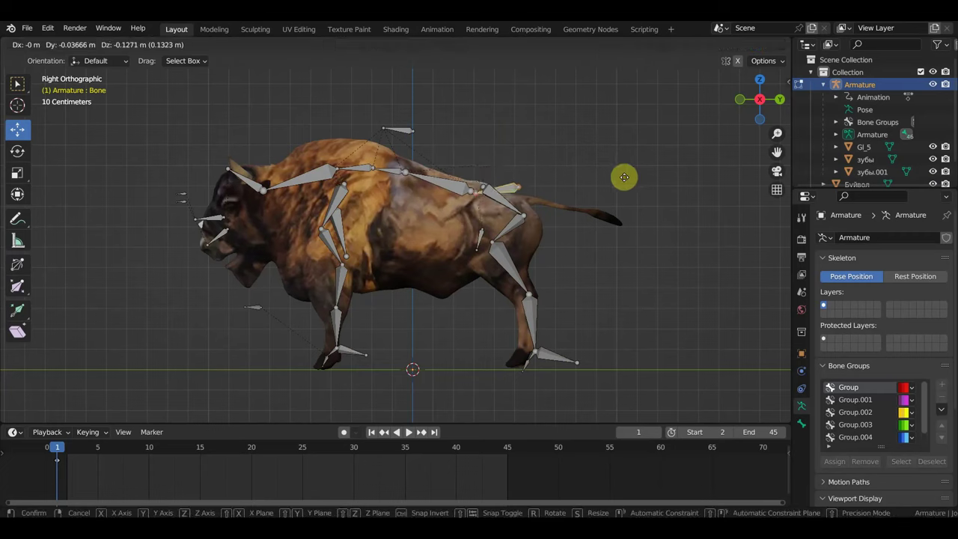
pyautogui.click(624, 177)
# Move the joint to the tail base and extrude a new bone along the tail
pyautogui.click(516, 186)
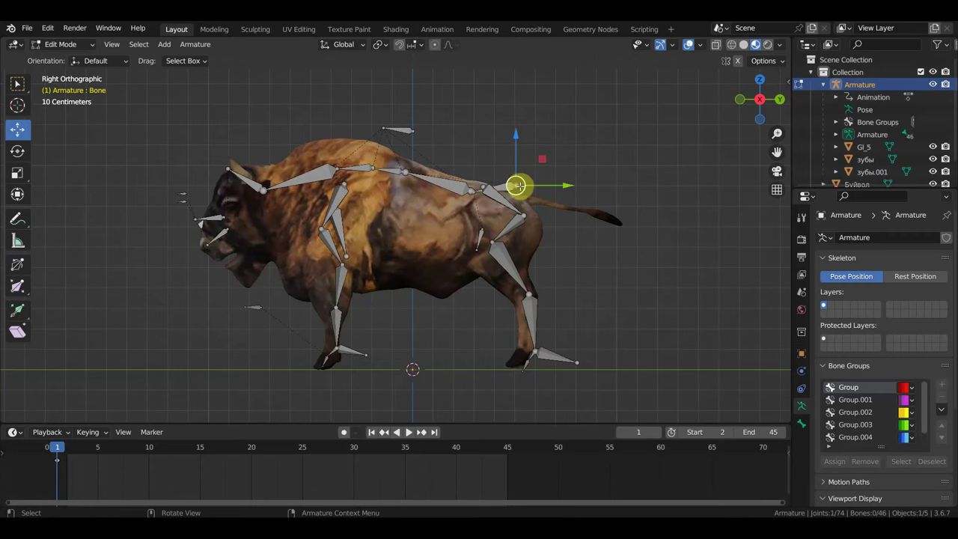
pyautogui.press('g')
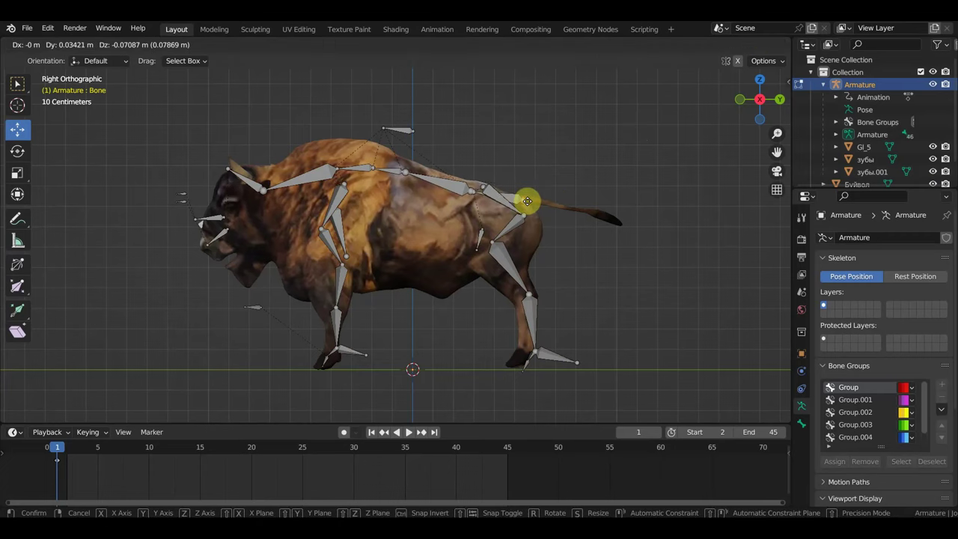
pyautogui.click(526, 201)
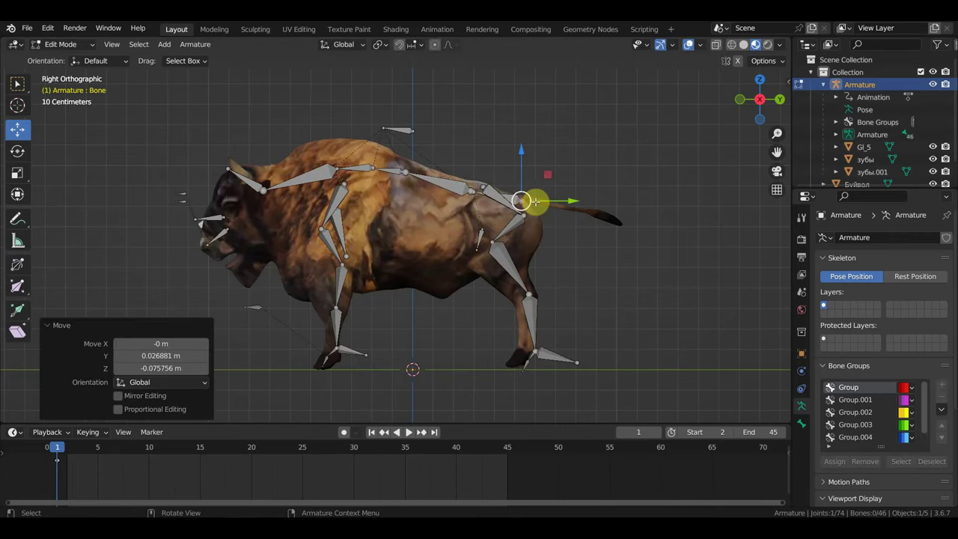
pyautogui.press('e')
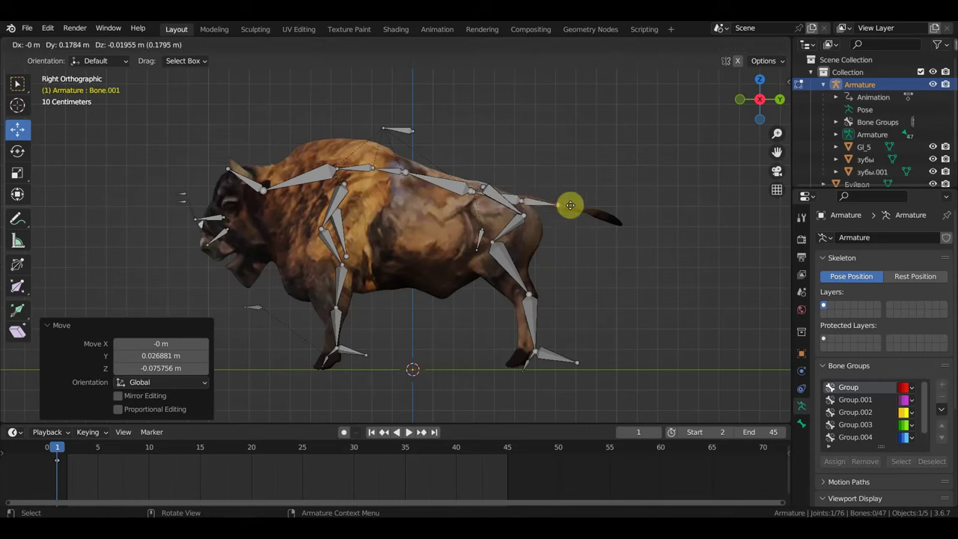
pyautogui.click(620, 217)
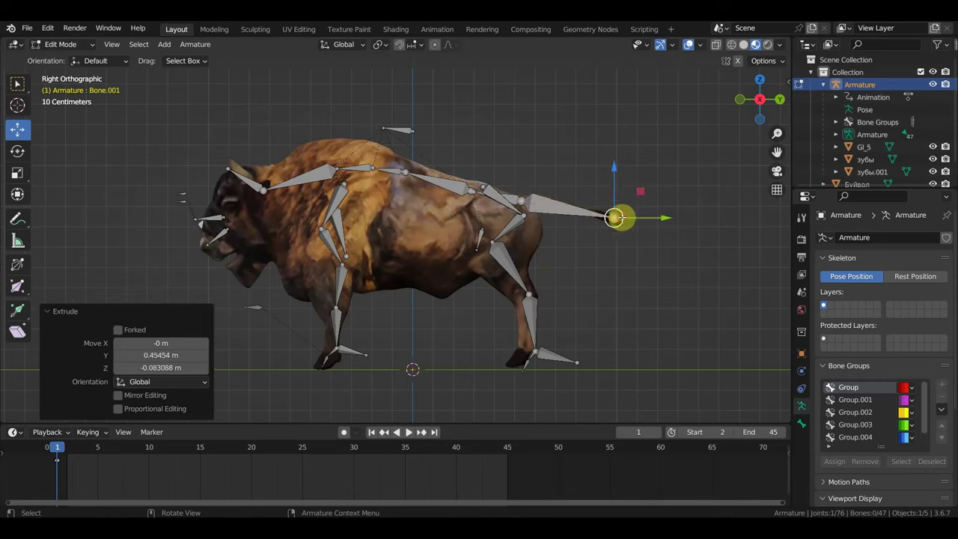
# Subdivide the new tail bone in two and clear its parent
pyautogui.click(565, 210)
pyautogui.rightClick(565, 210)
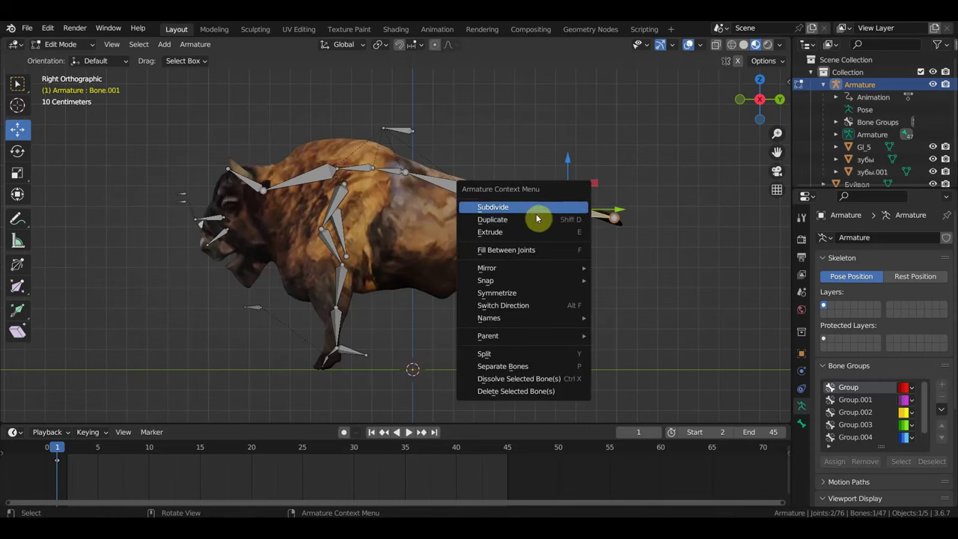
pyautogui.click(565, 209)
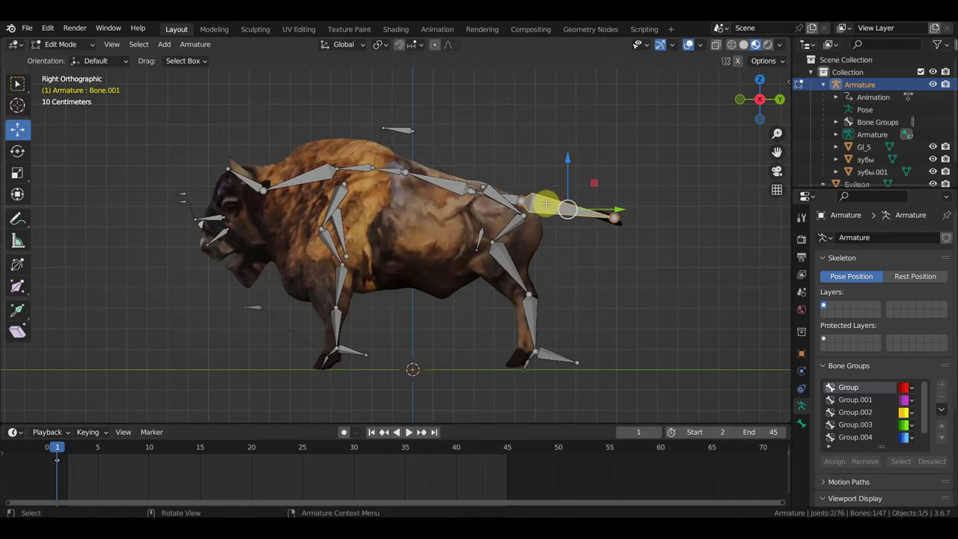
pyautogui.hotkey('alt', 'p')
pyautogui.click(547, 206)
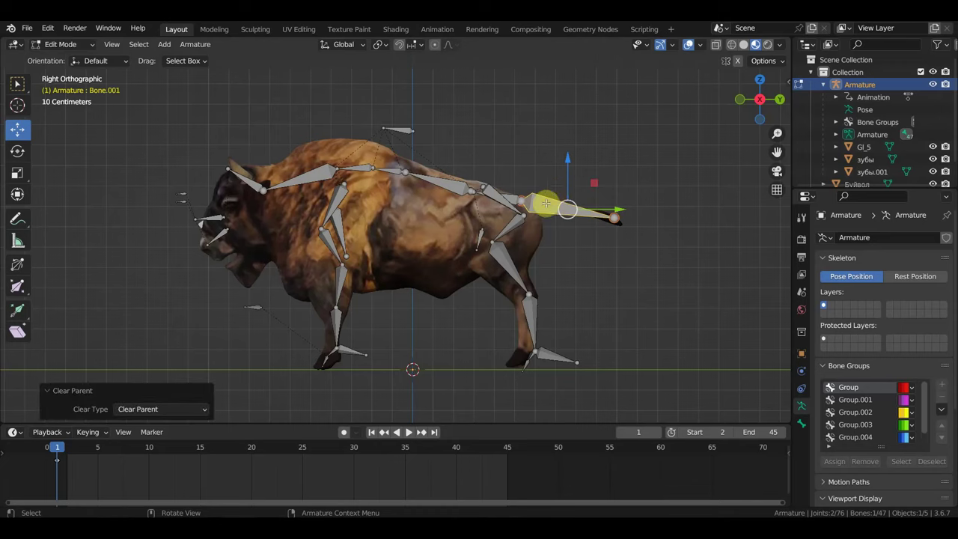
# Subdivide the tail into four bones, then select the first tail bone and hip bone for parenting
pyautogui.rightClick(547, 207)
pyautogui.click(530, 203)
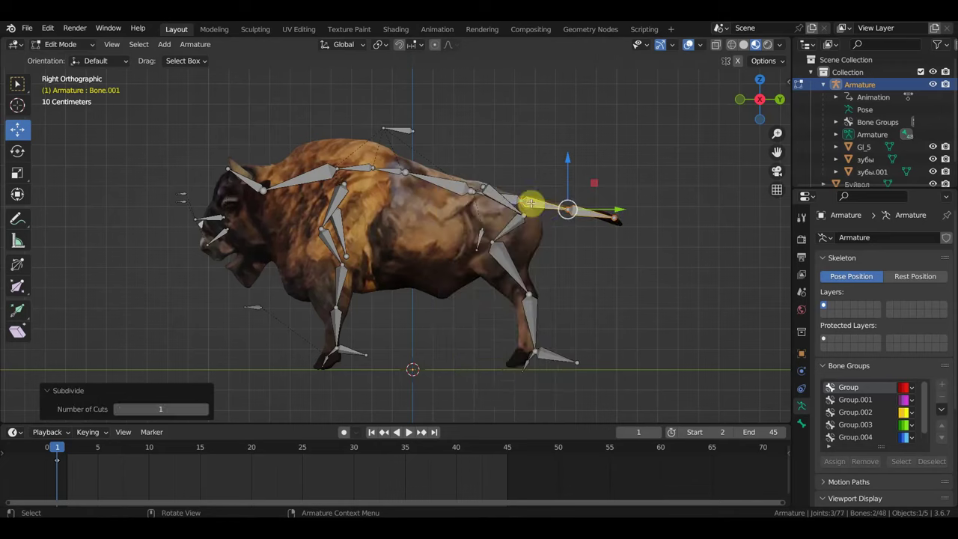
pyautogui.rightClick(547, 206)
pyautogui.click(550, 206)
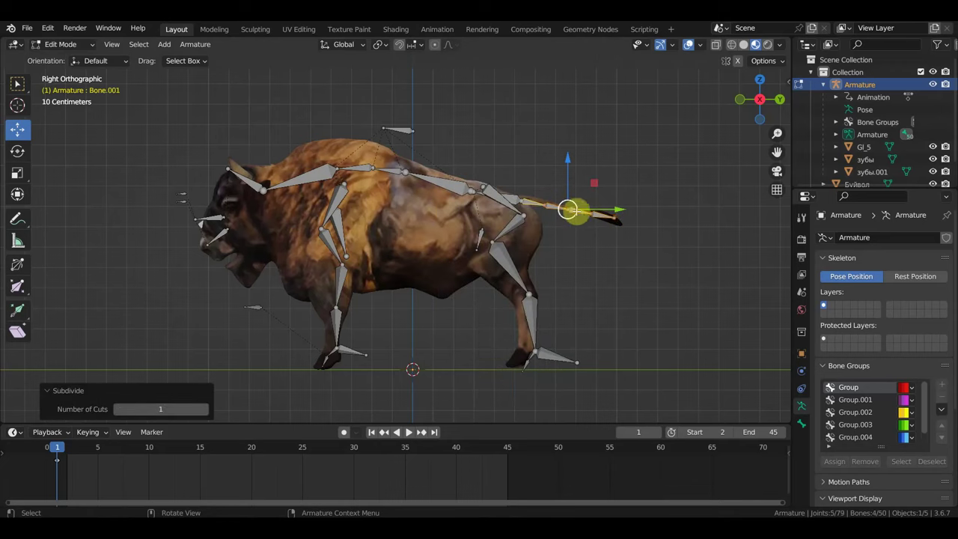
pyautogui.click(522, 199)
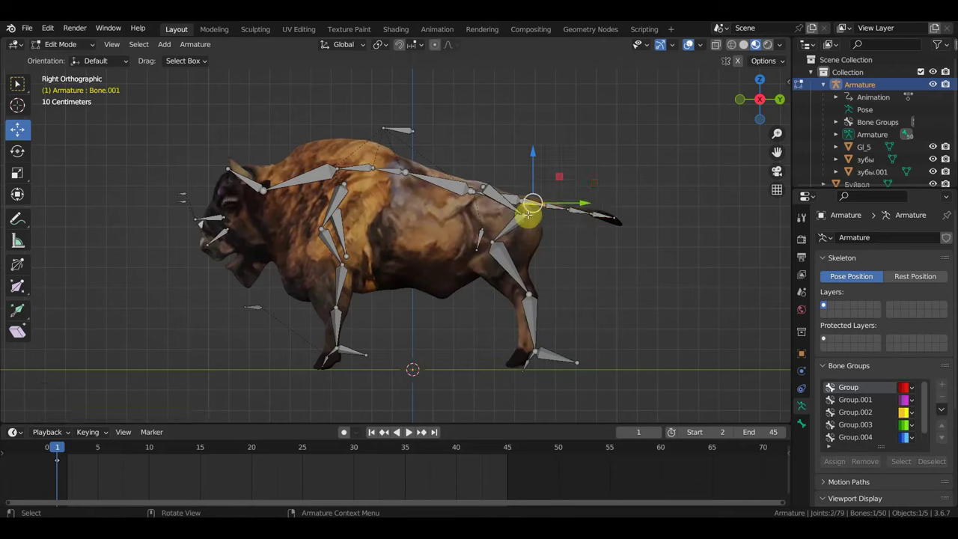
pyautogui.keyDown('shift'); pyautogui.click(512, 197); pyautogui.keyUp('shift')
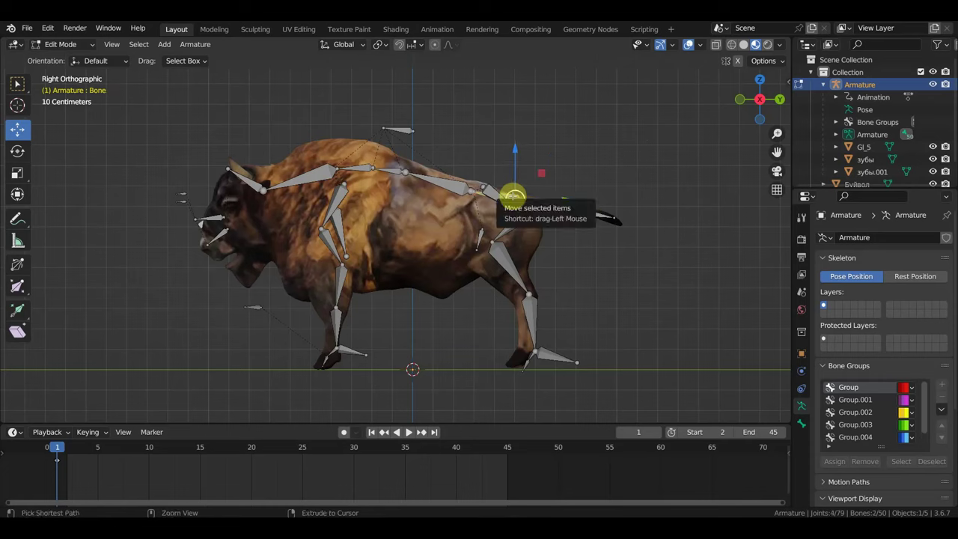
pyautogui.hotkey('ctrl', 'p')
# Parent the tail to the hip with Keep Offset and move the rear hoof bones into the back hoof
pyautogui.click(513, 198)
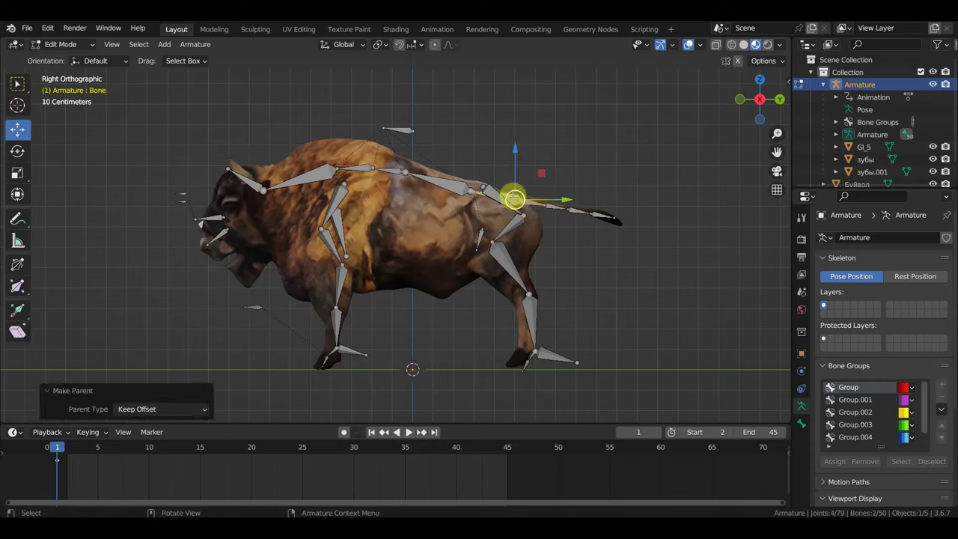
pyautogui.moveTo(598, 390); pyautogui.dragTo(507, 324)
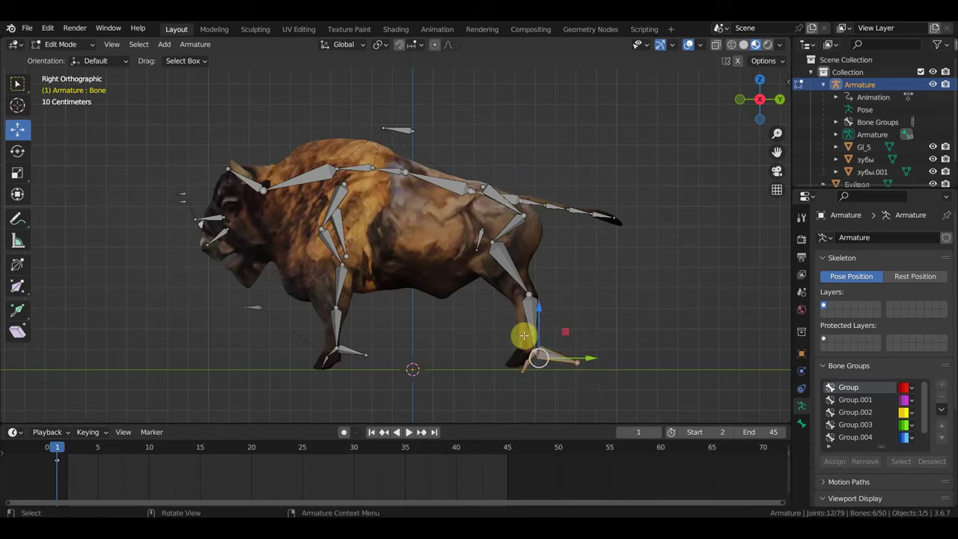
pyautogui.press('g')
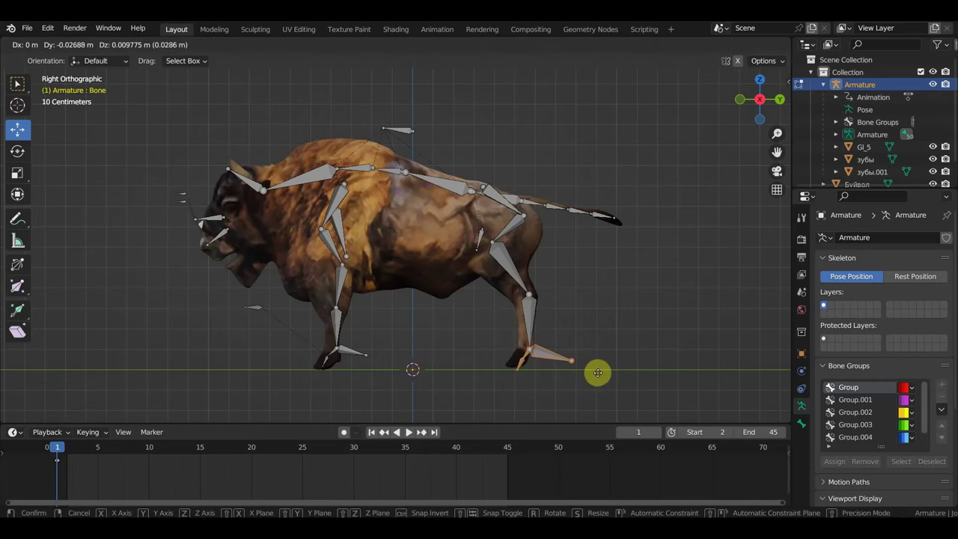
pyautogui.click(592, 373)
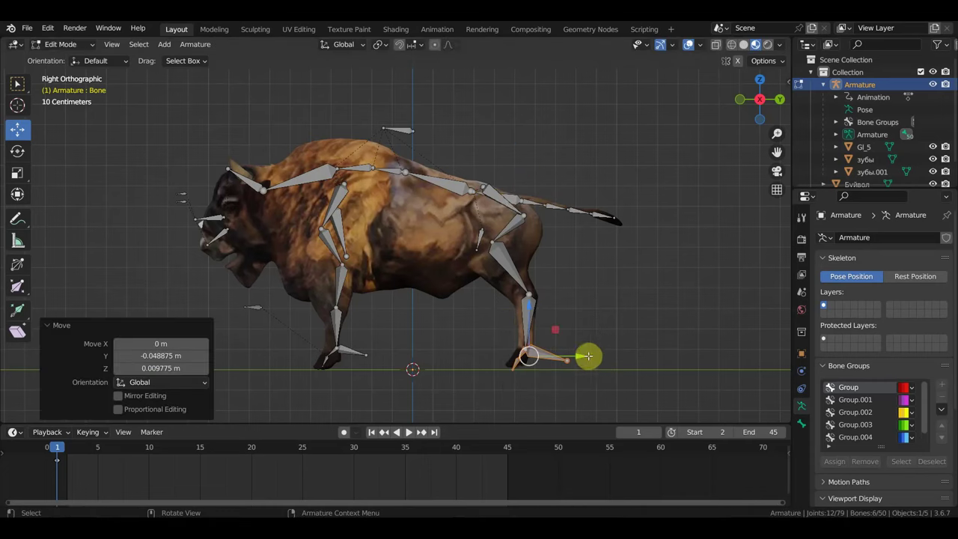
# Try moving Bone.058 in the hind leg, undo it, and select Bone.065
pyautogui.click(491, 241)
pyautogui.press('g')
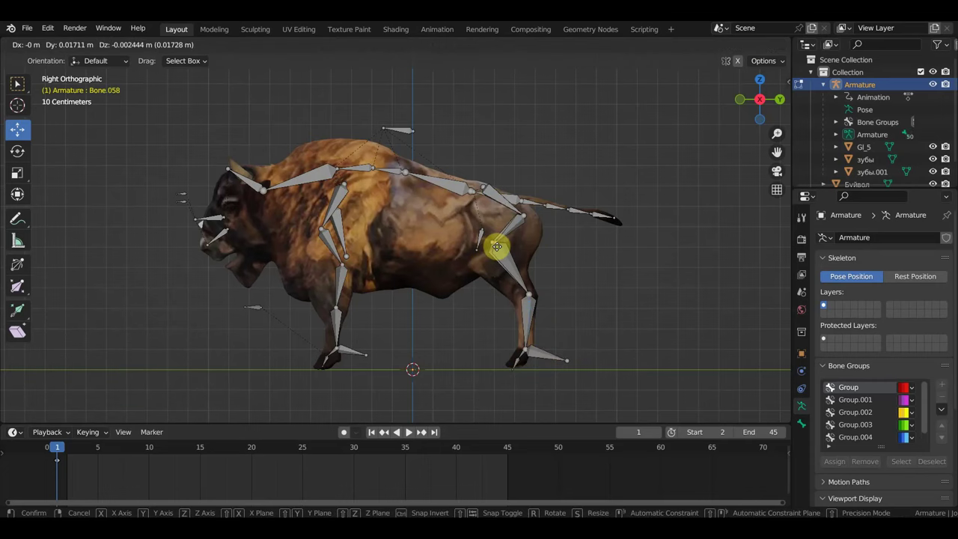
pyautogui.click(496, 244)
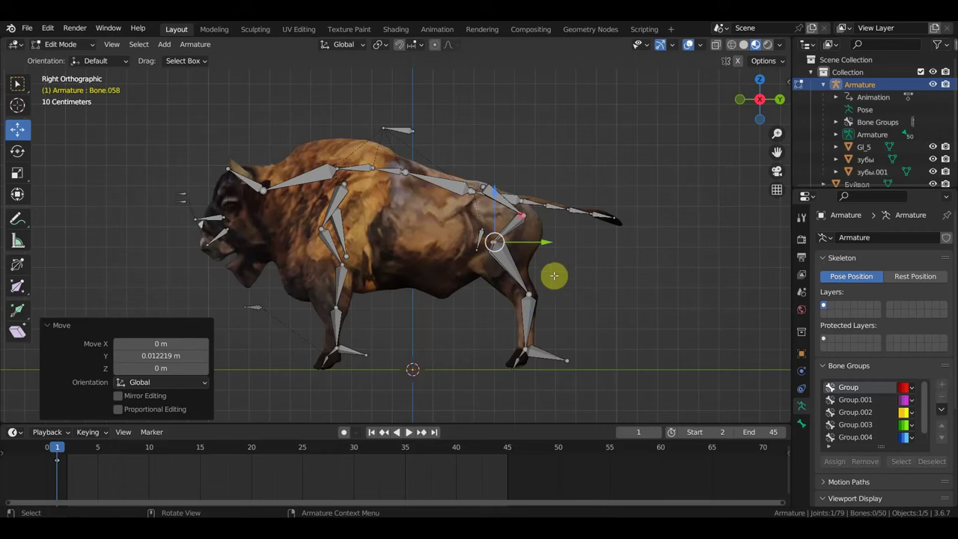
pyautogui.moveTo(629, 289)
pyautogui.mouseDown(button='middle')
pyautogui.moveTo(548, 309)
pyautogui.moveTo(584, 308)
pyautogui.mouseUp(button='middle')
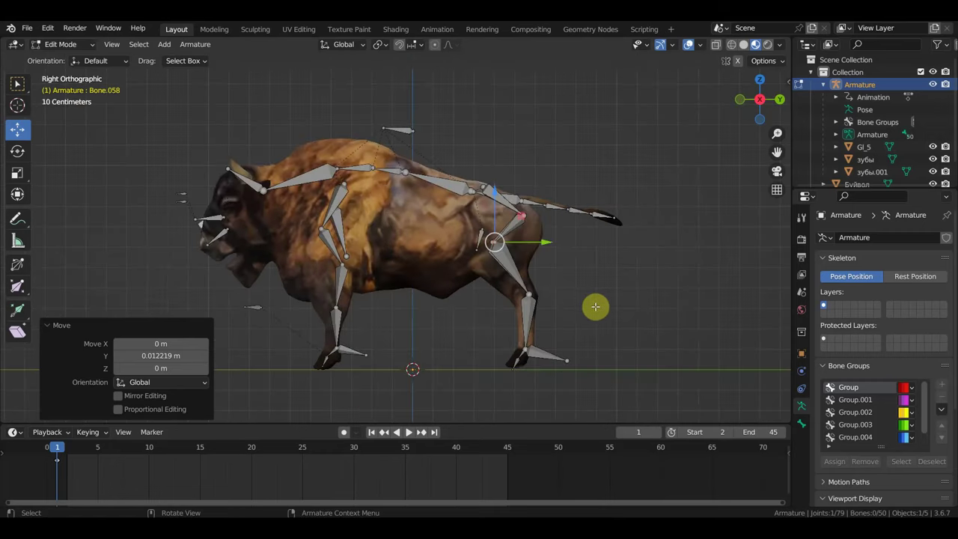
pyautogui.hotkey('ctrl', 'z')
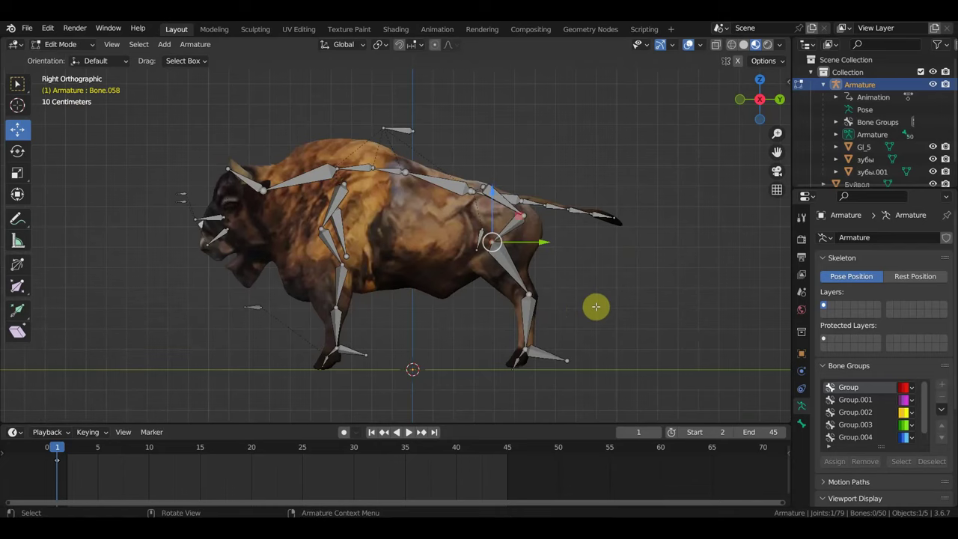
pyautogui.click(476, 259)
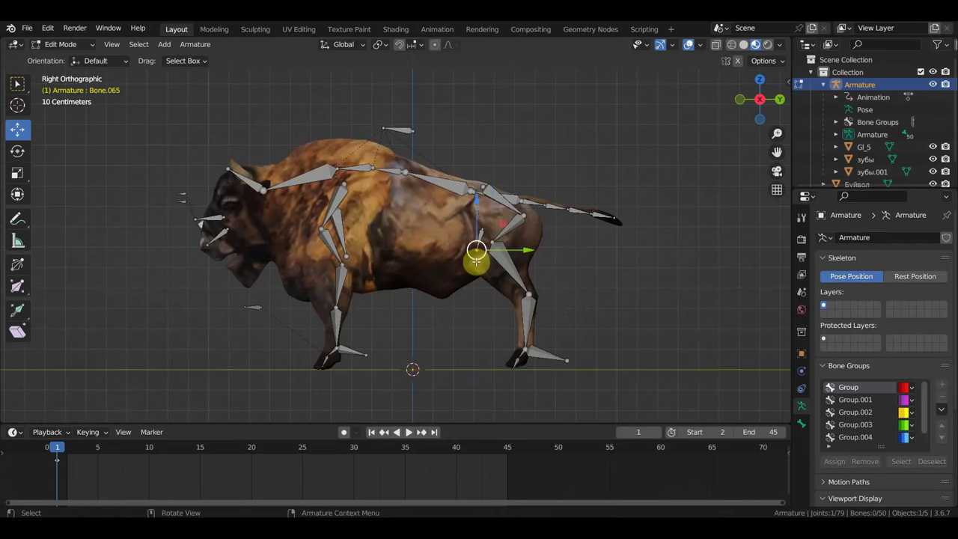
# Undo a trial lowering of Bone.065 and scale the small thigh bone to 1.967
pyautogui.scroll(4, 487, 240)
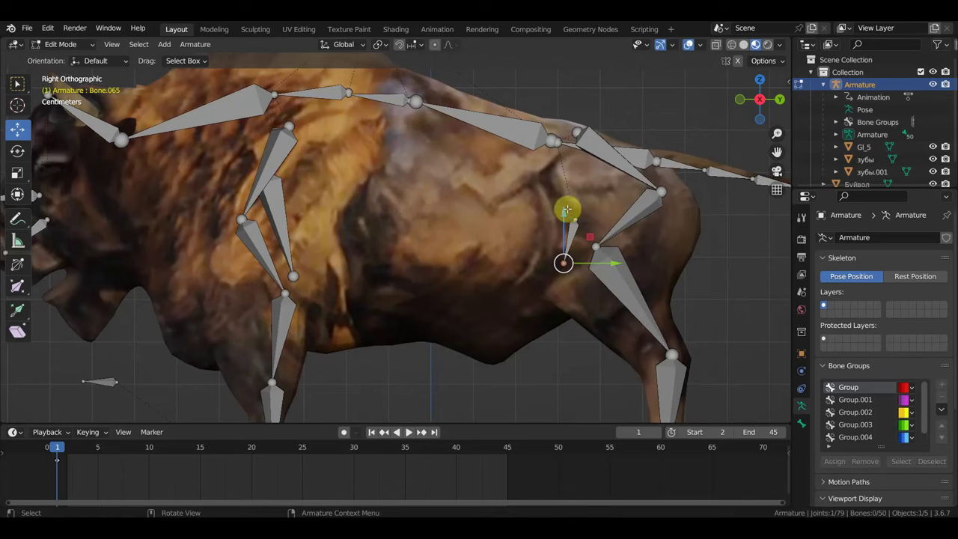
pyautogui.moveTo(563, 198); pyautogui.dragTo(553, 276)
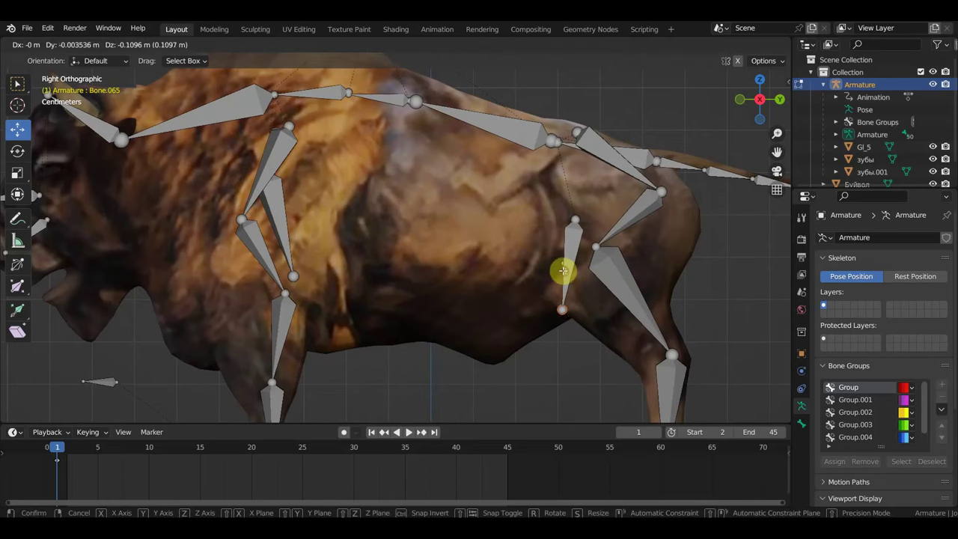
pyautogui.hotkey('ctrl', 'z')
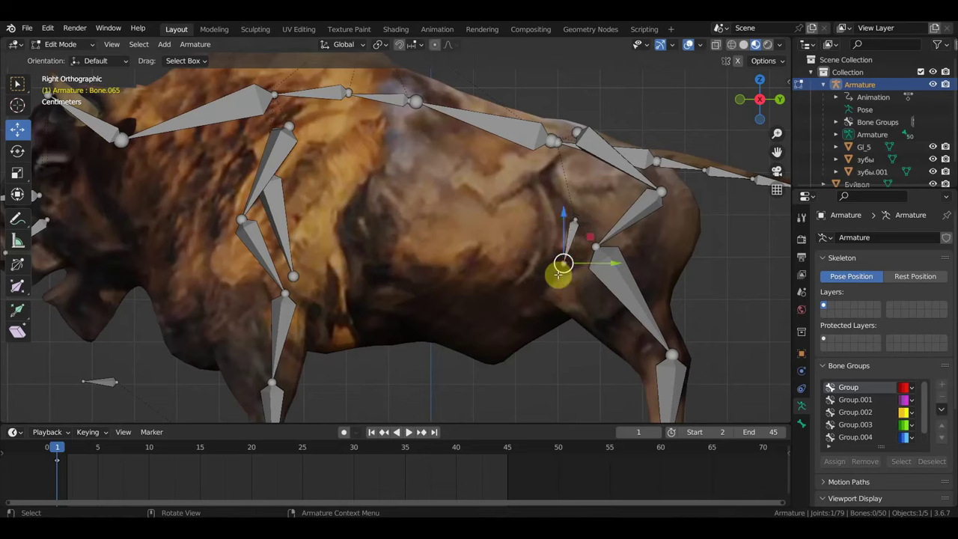
pyautogui.moveTo(569, 352)
pyautogui.mouseDown()
pyautogui.moveTo(541, 206)
pyautogui.moveTo(553, 207)
pyautogui.mouseUp()
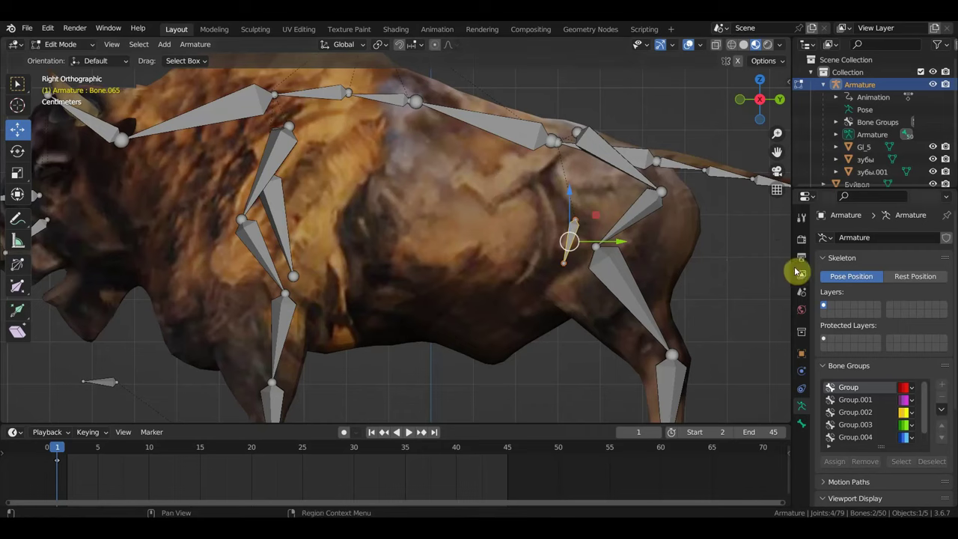
pyautogui.press('s')
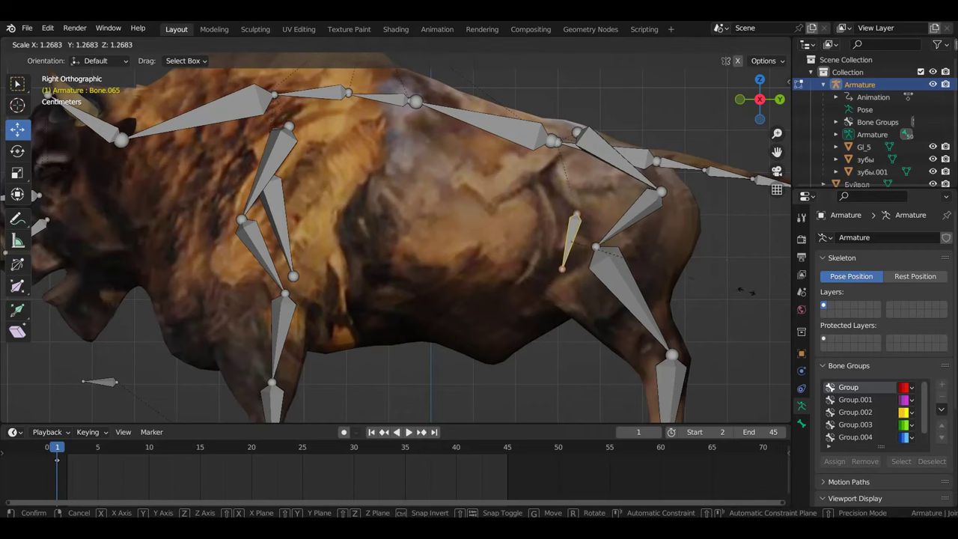
pyautogui.click(50, 280)
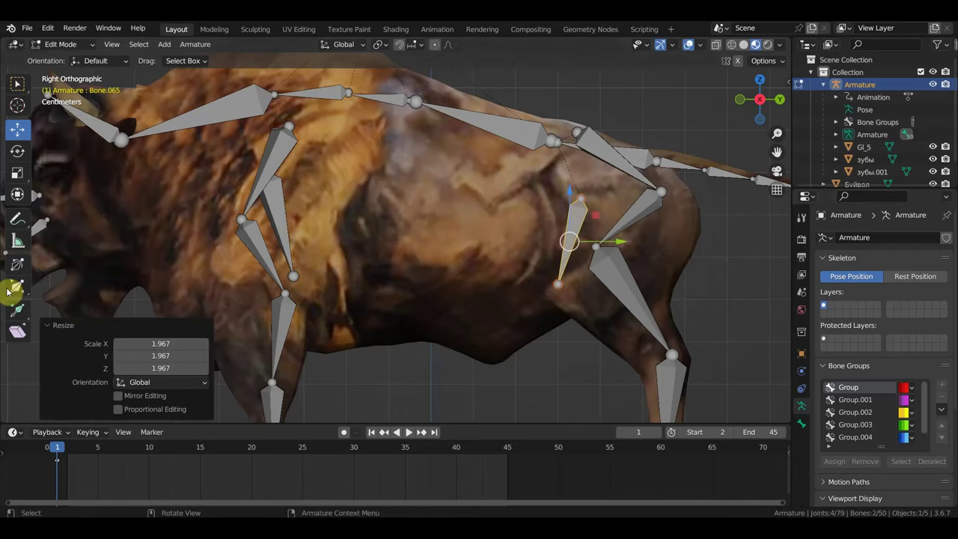
# Reposition the hind-leg joint and the hip joint inside the bison's rump
pyautogui.press('g')
pyautogui.click(738, 267)
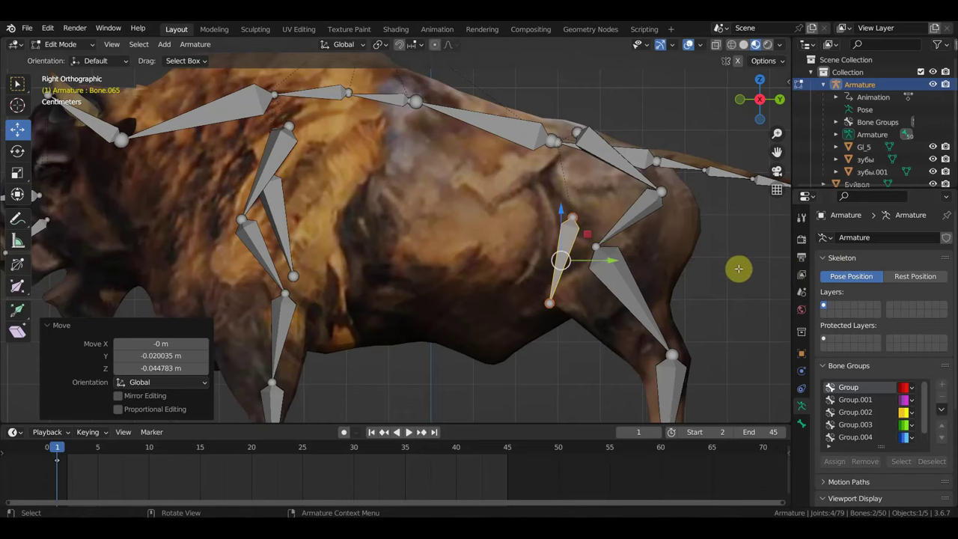
pyautogui.moveTo(676, 256); pyautogui.dragTo(588, 242)
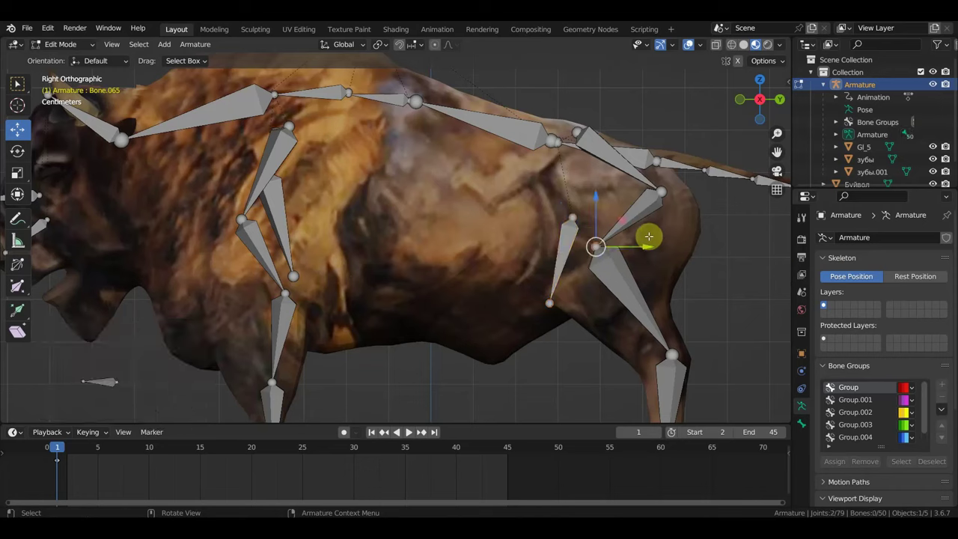
pyautogui.press('g')
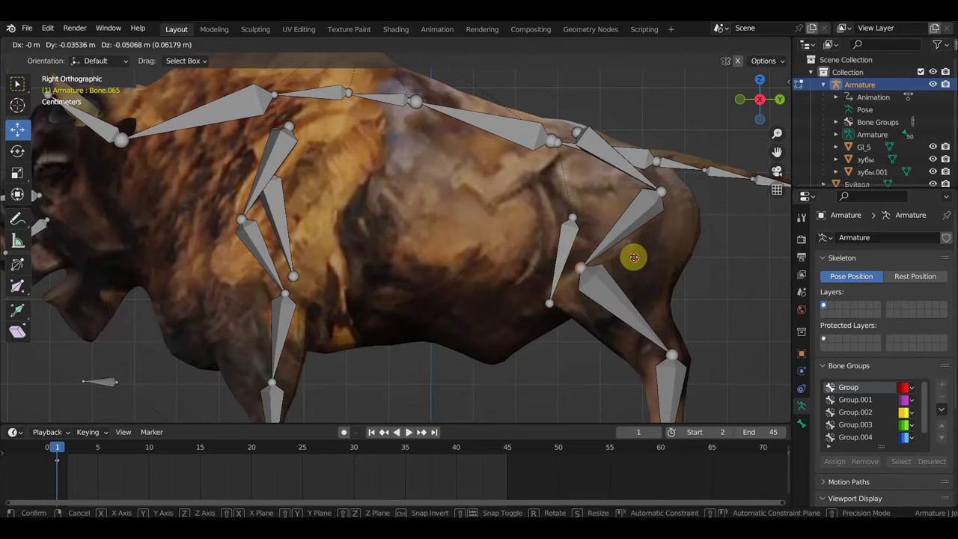
pyautogui.click(635, 255)
# Move the upper hind-leg joint and the next back joint into the body
pyautogui.click(655, 187)
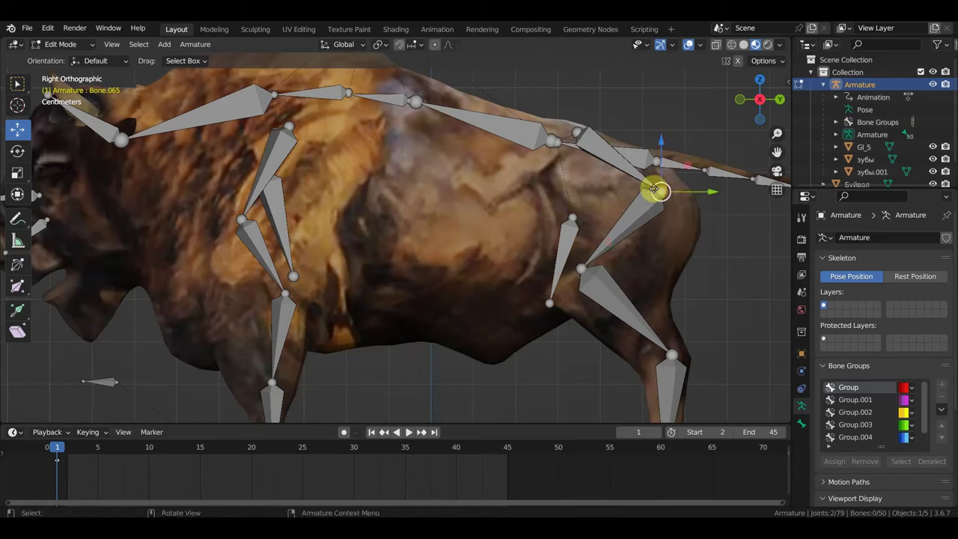
pyautogui.press('g')
pyautogui.click(650, 194)
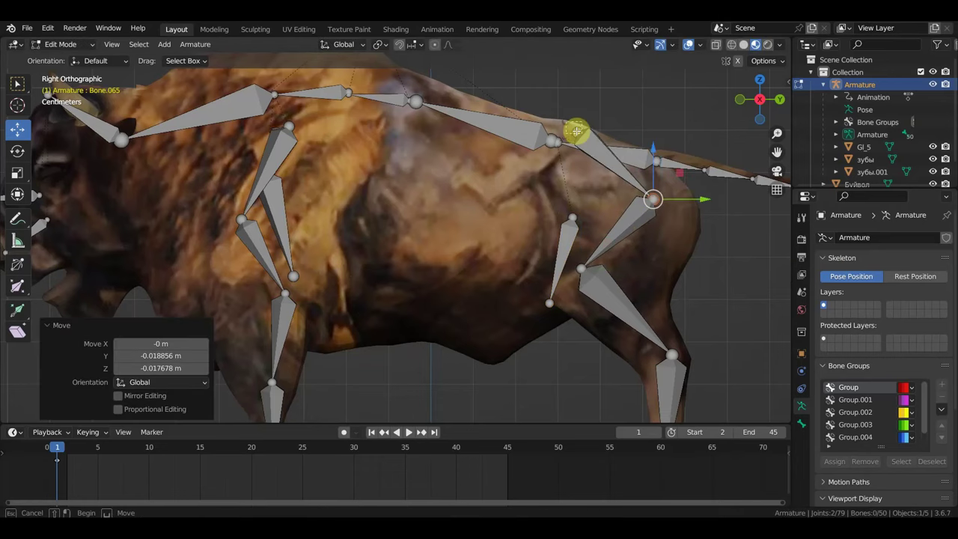
pyautogui.click(582, 134)
pyautogui.press('g')
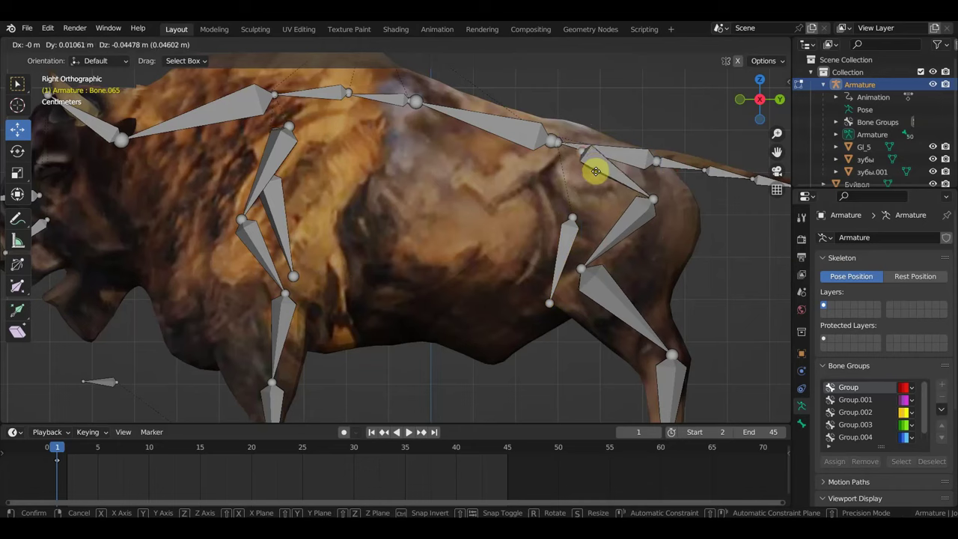
pyautogui.click(591, 181)
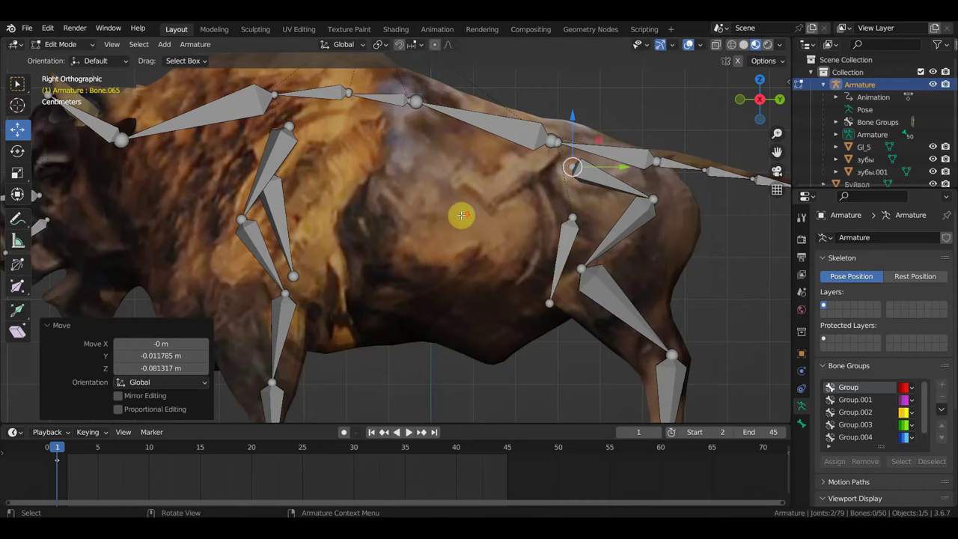
pyautogui.scroll(-1, 479, 198)
# Frame the whole bison and move the front-leg knee joint into the foreleg
pyautogui.keyDown('shift'); pyautogui.moveTo(479, 198); pyautogui.dragTo(496, 160, button='middle'); pyautogui.keyUp('shift')
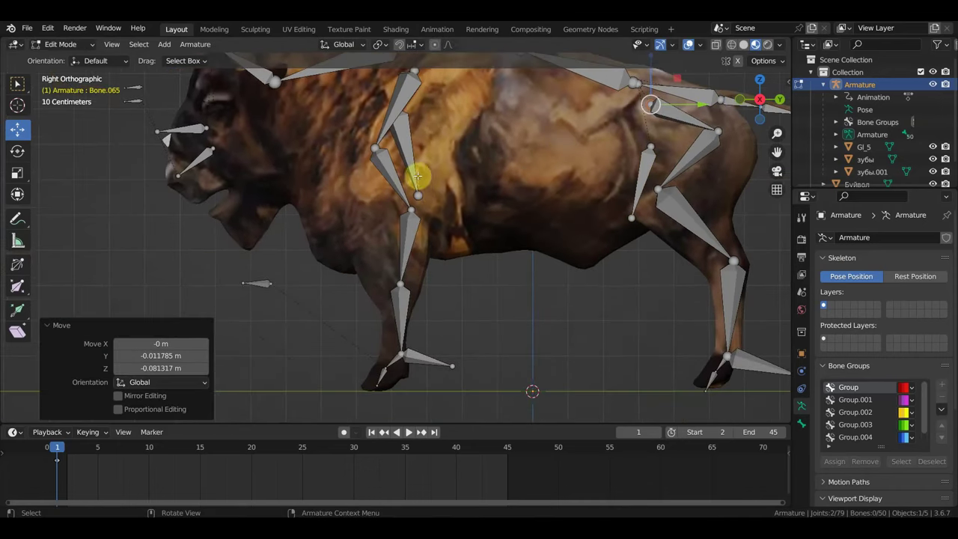
pyautogui.keyDown('shift'); pyautogui.moveTo(419, 172); pyautogui.dragTo(436, 197, button='middle'); pyautogui.keyUp('shift')
pyautogui.scroll(-1, 436, 198)
pyautogui.moveTo(469, 347); pyautogui.dragTo(376, 308)
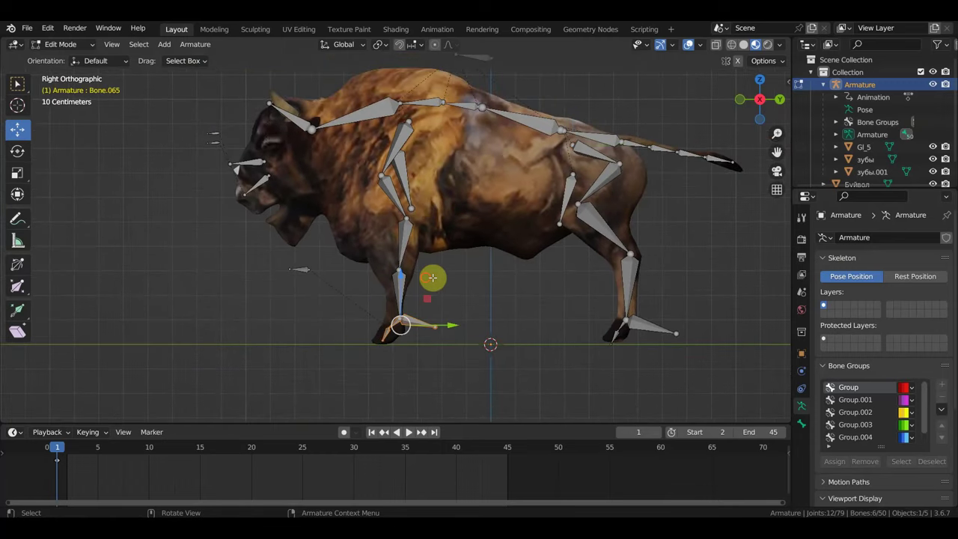
pyautogui.press('b')
pyautogui.moveTo(400, 269); pyautogui.dragTo(420, 266)
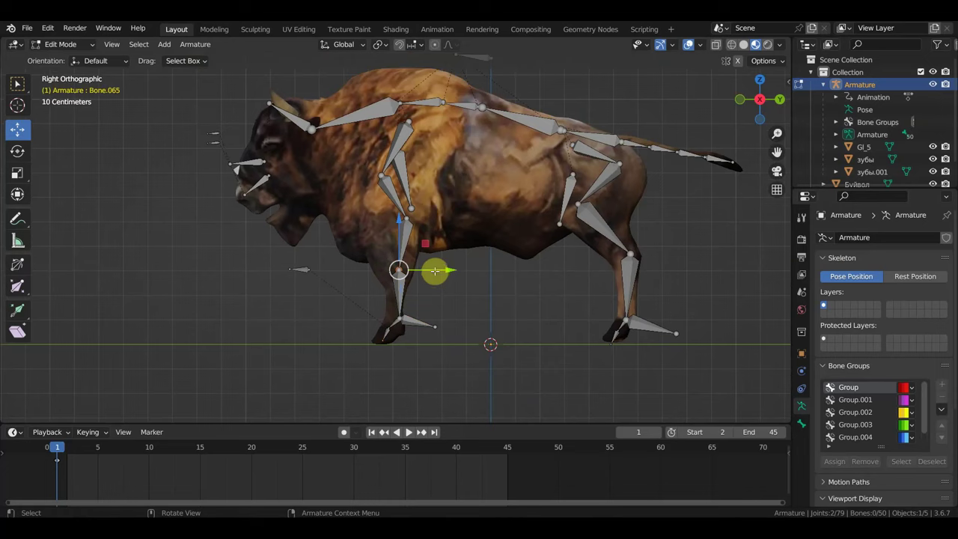
pyautogui.press('g')
pyautogui.click(431, 278)
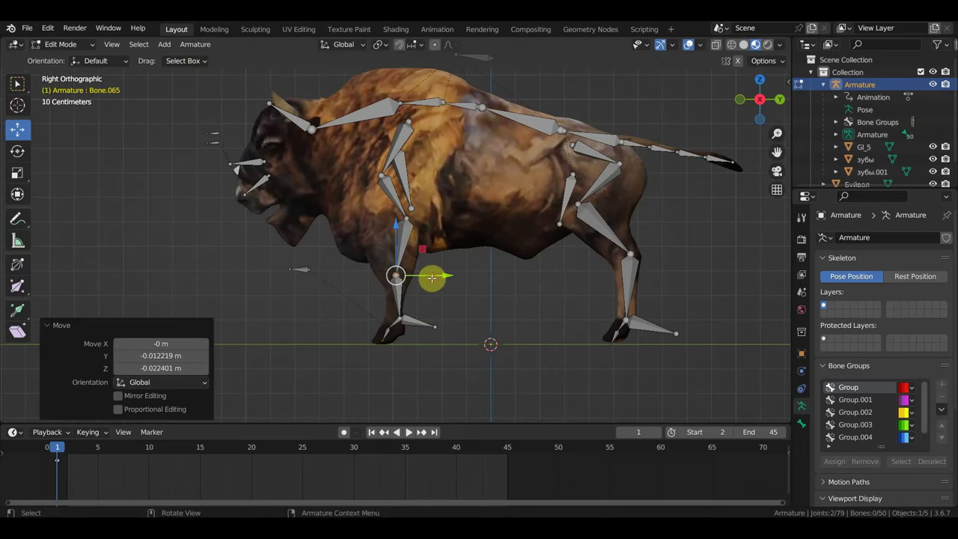
# Box-select the front foot joint and move it into the front hoof
pyautogui.press('b')
pyautogui.moveTo(462, 364); pyautogui.dragTo(397, 320)
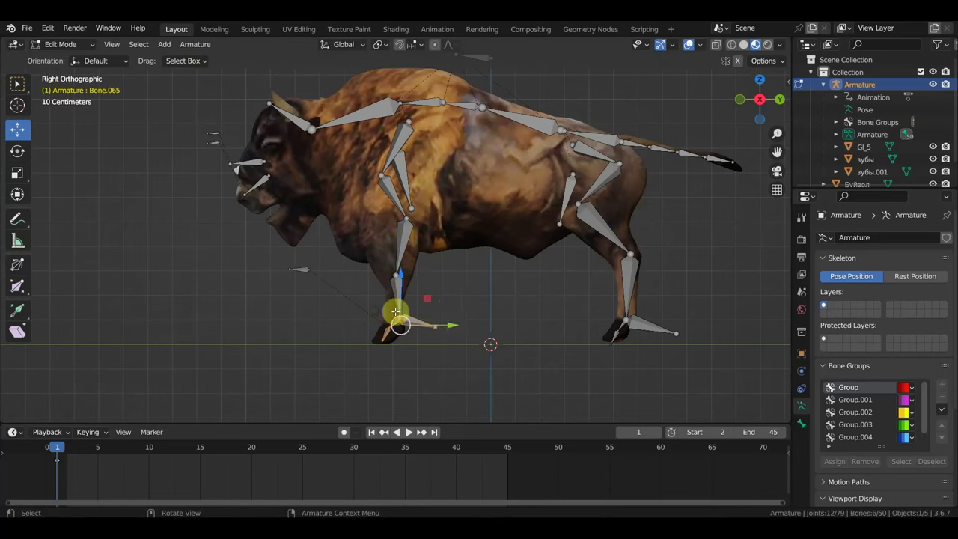
pyautogui.press('g')
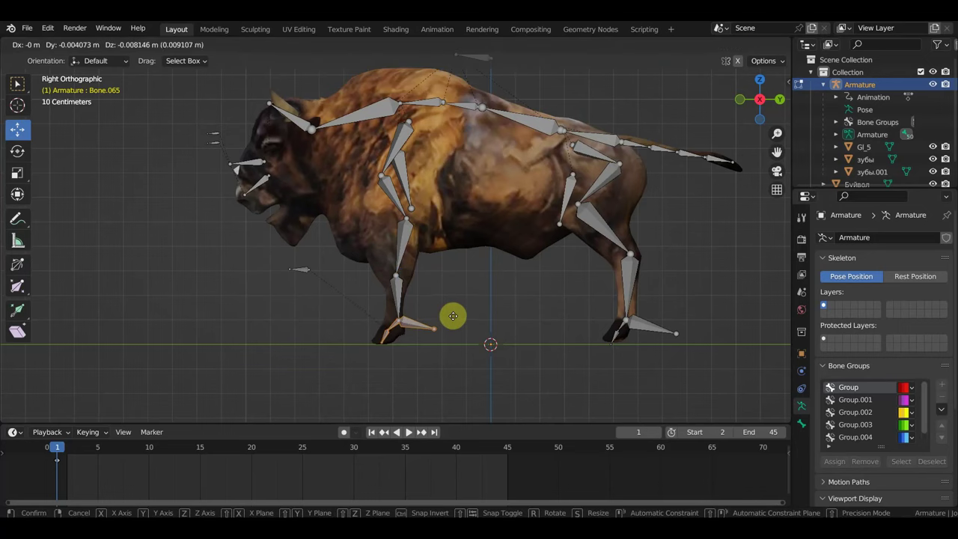
pyautogui.click(452, 315)
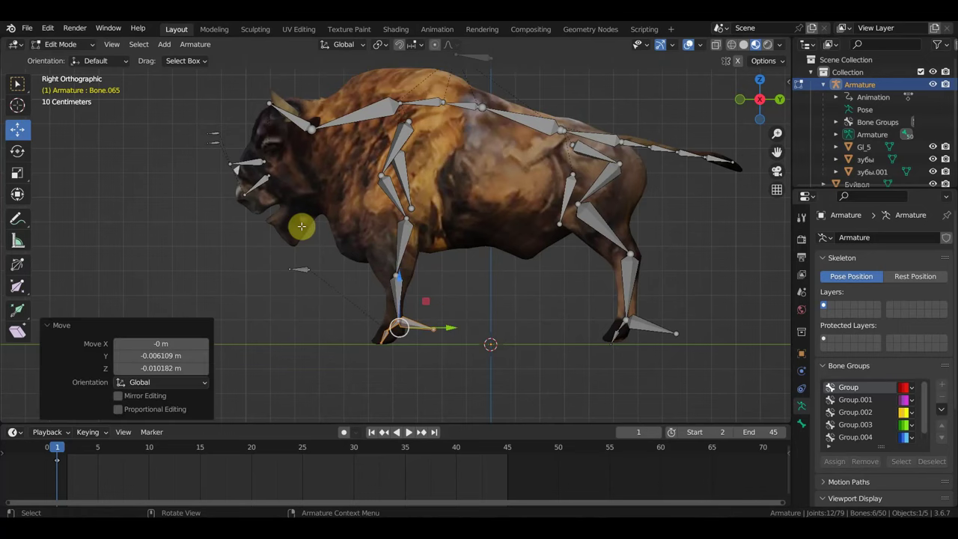
# Lower the jaw bone tip into the bison's chin
pyautogui.click(258, 181)
pyautogui.press('g')
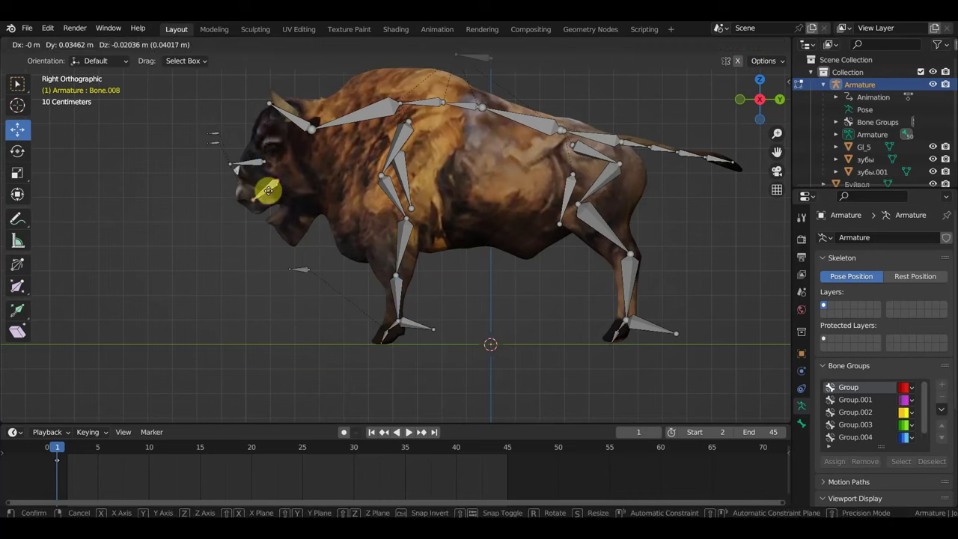
pyautogui.click(284, 209)
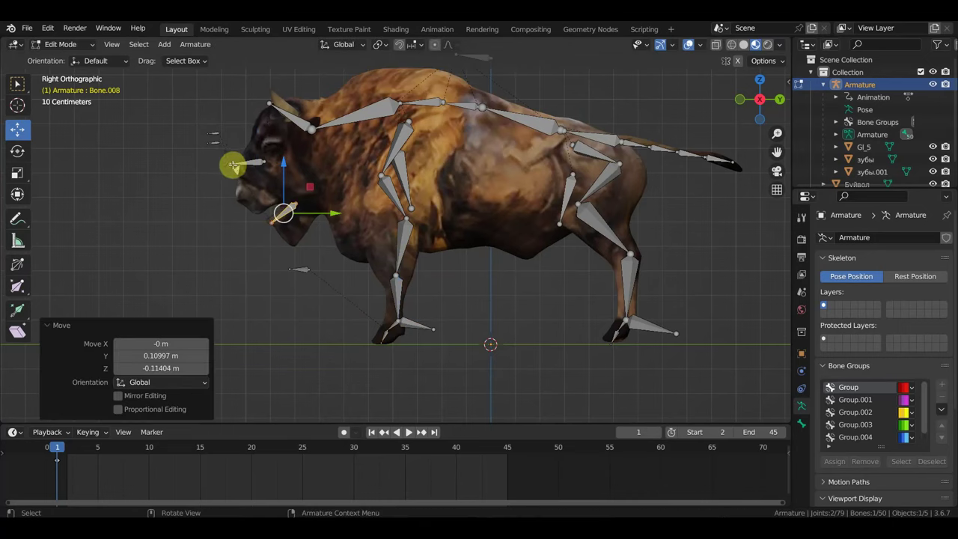
# Zoom in on the head and move the head bone to its new position
pyautogui.scroll(1, 238, 187)
pyautogui.keyDown('shift'); pyautogui.moveTo(317, 203); pyautogui.dragTo(357, 236, button='middle'); pyautogui.keyUp('shift')
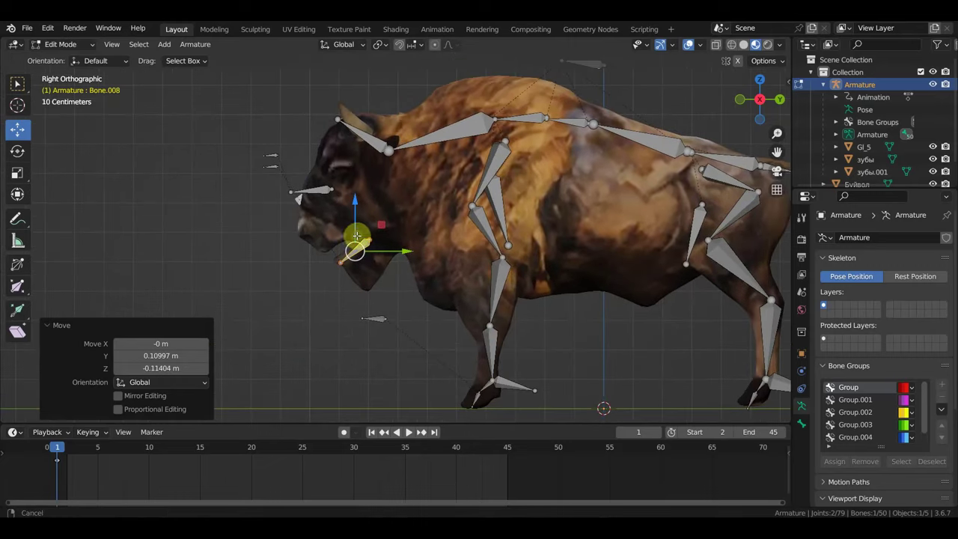
pyautogui.click(317, 113)
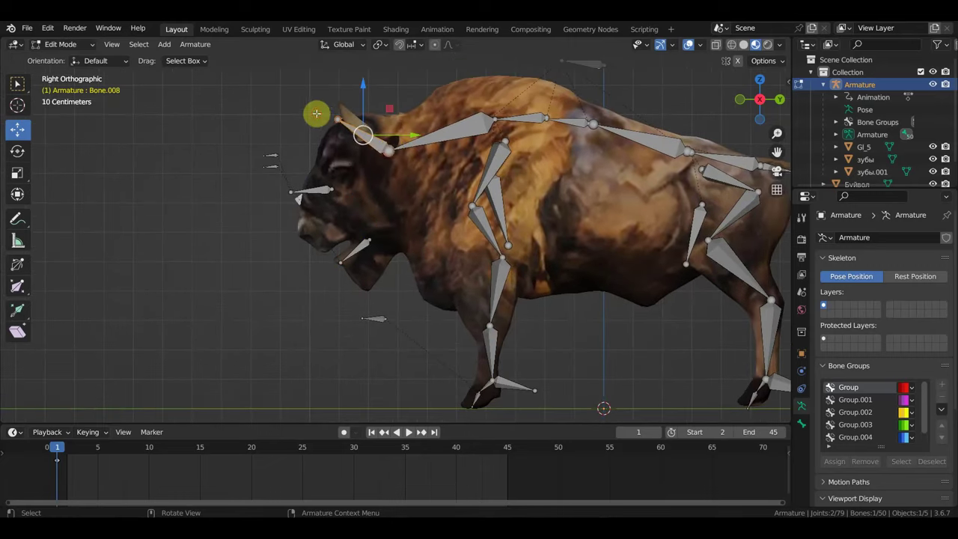
pyautogui.press('g')
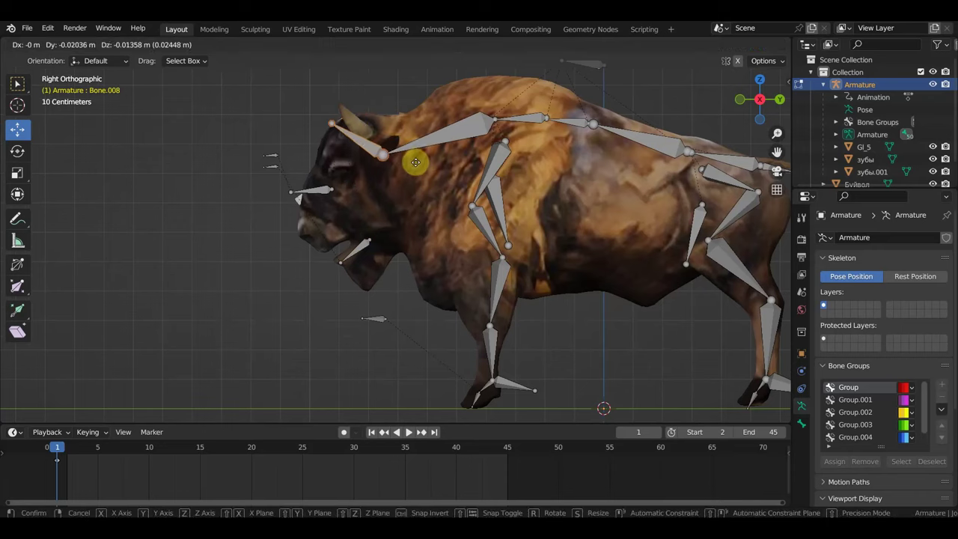
pyautogui.click(410, 165)
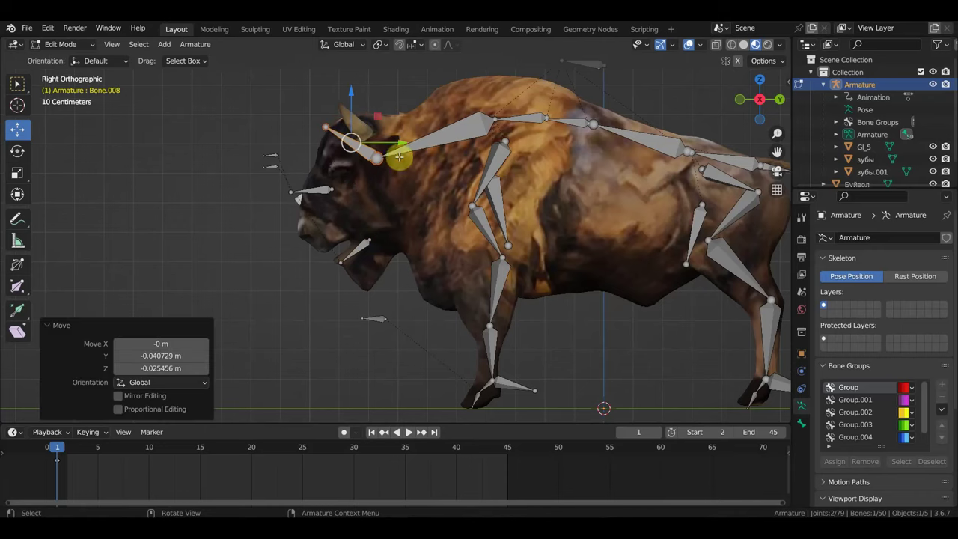
# Subdivide the neck bone in two and clear the parent of one half
pyautogui.click(424, 141)
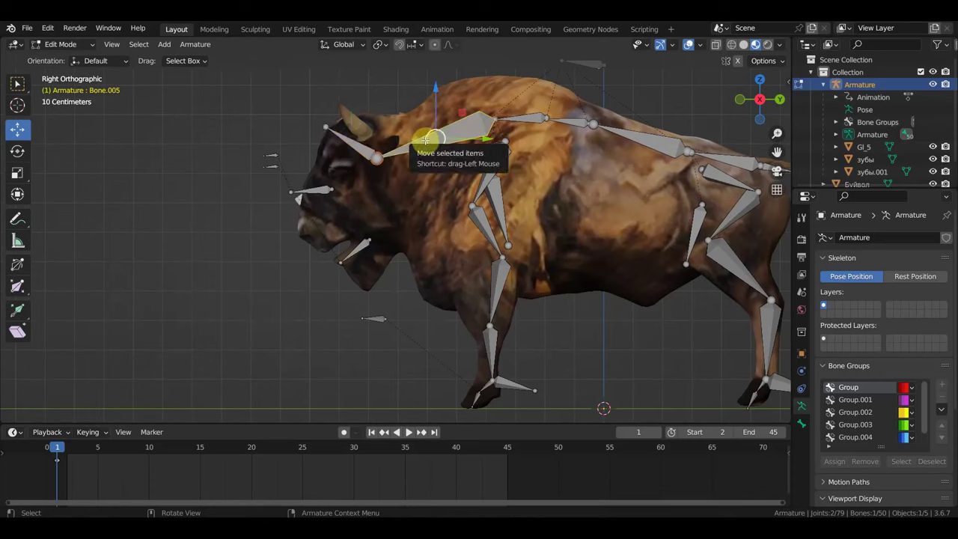
pyautogui.rightClick(426, 140)
pyautogui.click(426, 142)
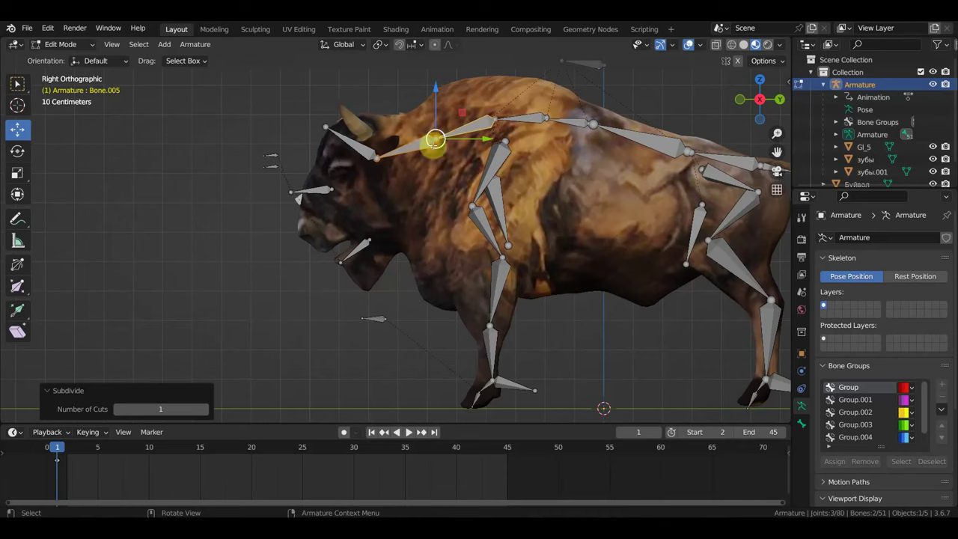
pyautogui.click(411, 147)
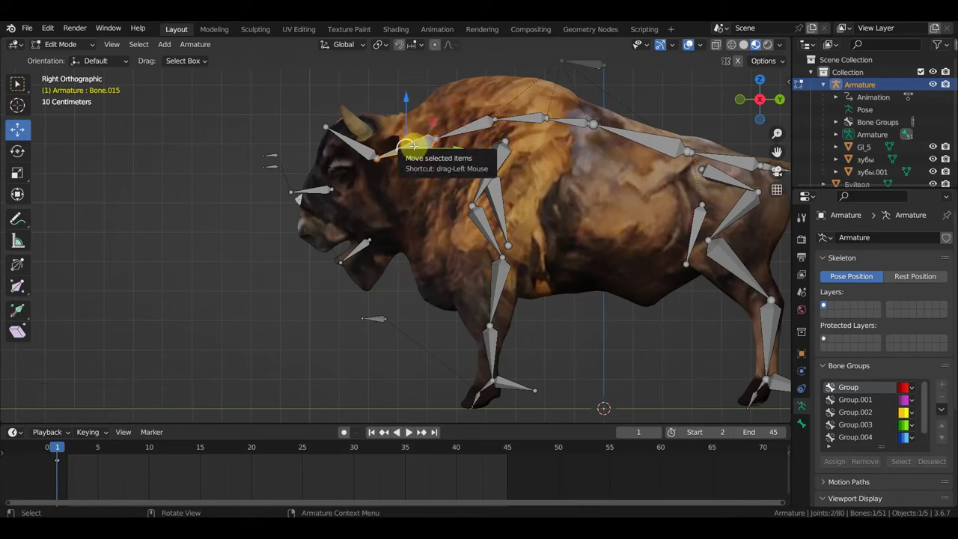
pyautogui.hotkey('alt', 'p')
pyautogui.click(416, 147)
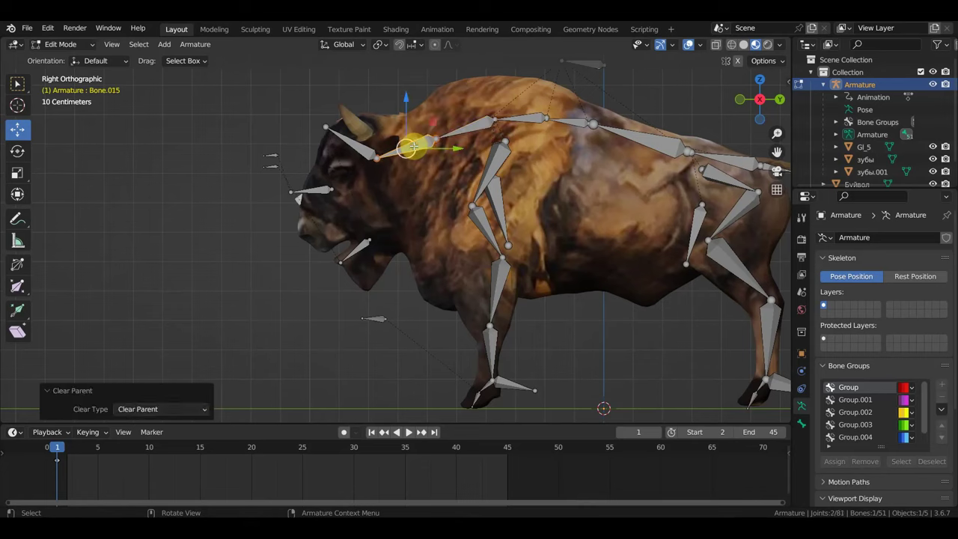
# Reparent the neck bone Bone.005 with Keep Offset, then nudge the neck joint and undo it
pyautogui.keyDown('shift'); pyautogui.click(467, 128); pyautogui.keyUp('shift')
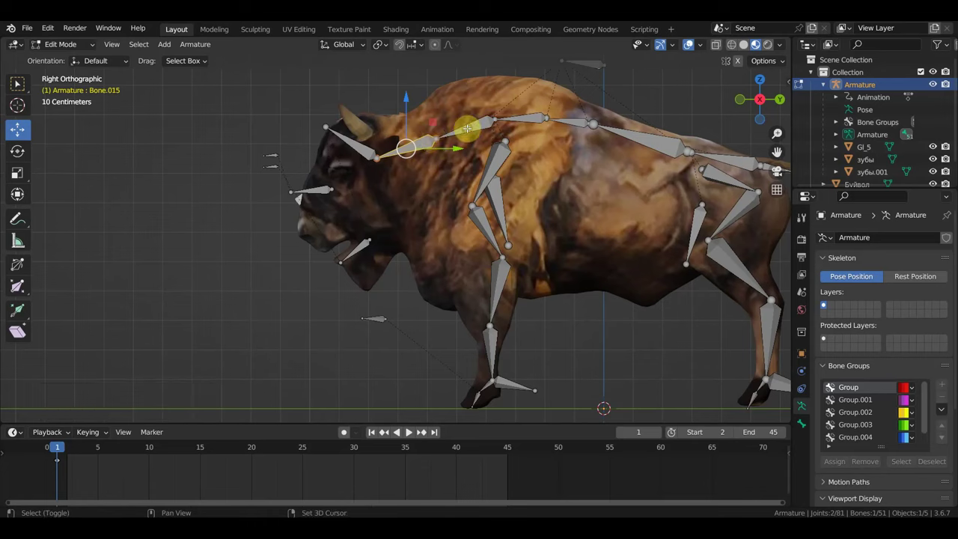
pyautogui.keyDown('shift'); pyautogui.click(466, 128); pyautogui.keyUp('shift')
pyautogui.hotkey('ctrl', 'p')
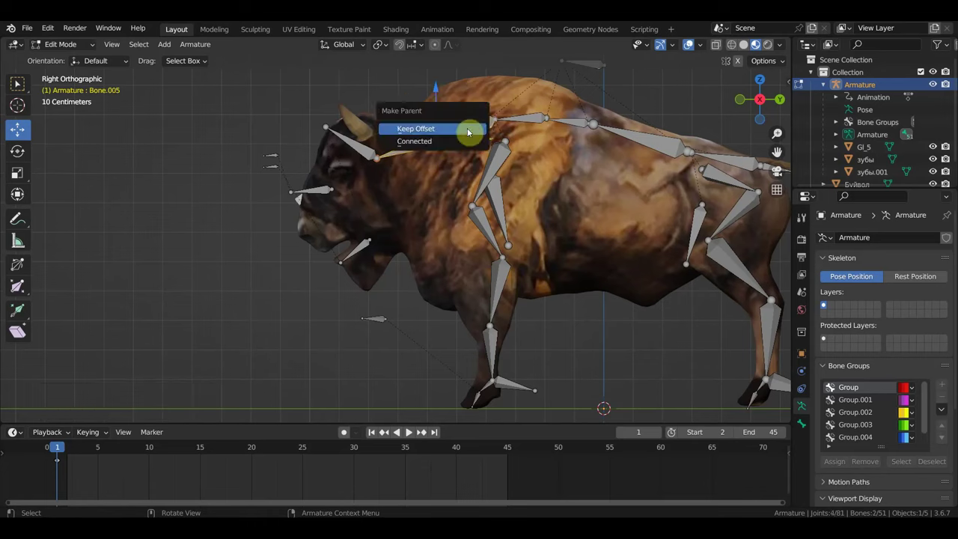
pyautogui.click(467, 128)
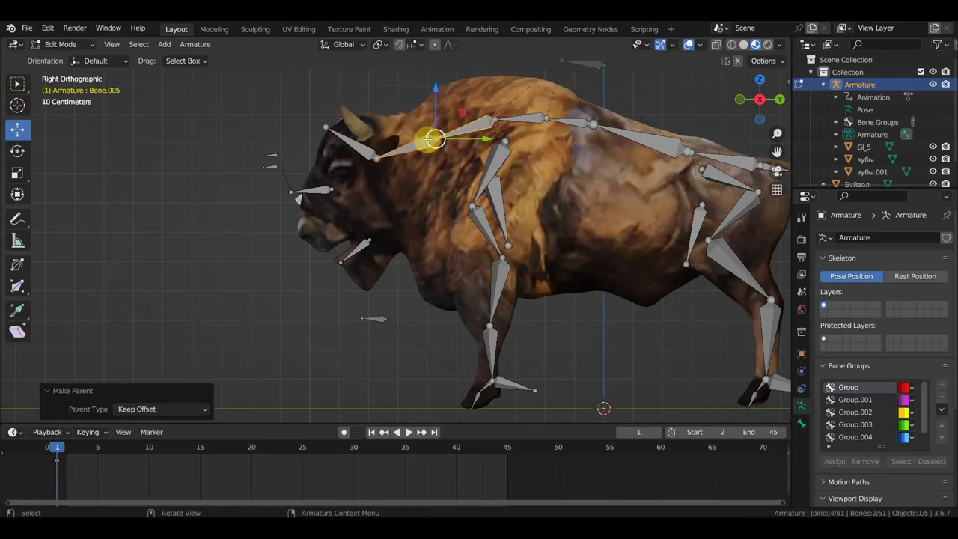
pyautogui.click(455, 131)
pyautogui.press('g')
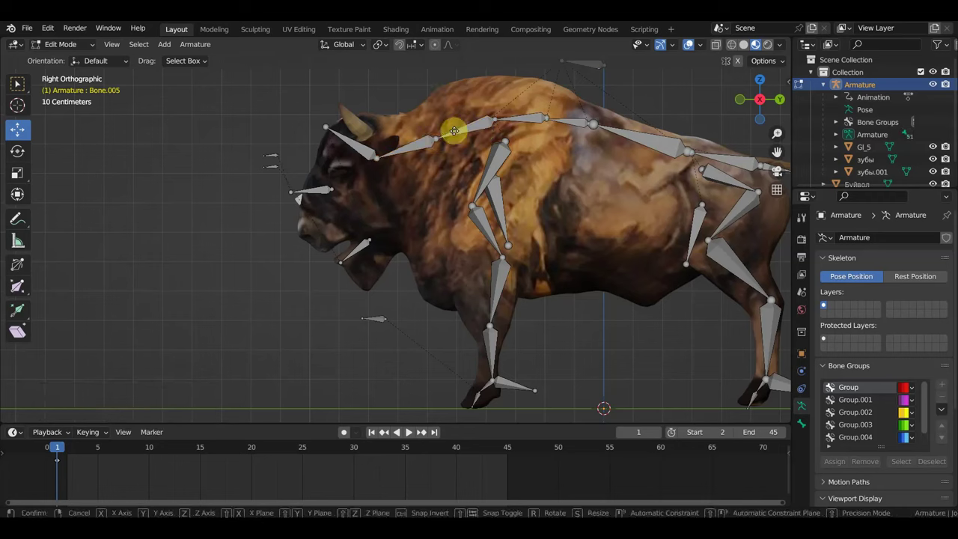
pyautogui.click(459, 130)
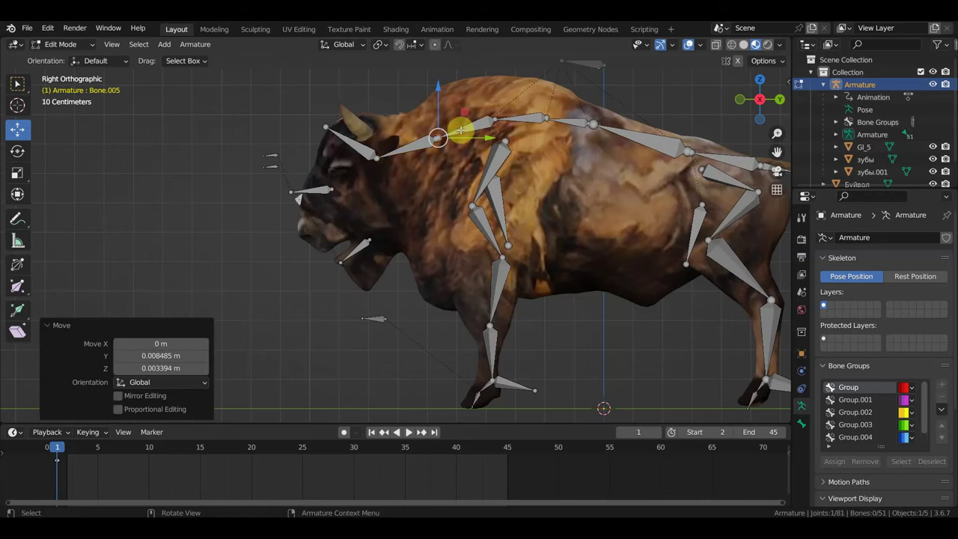
pyautogui.hotkey('ctrl', 'z')
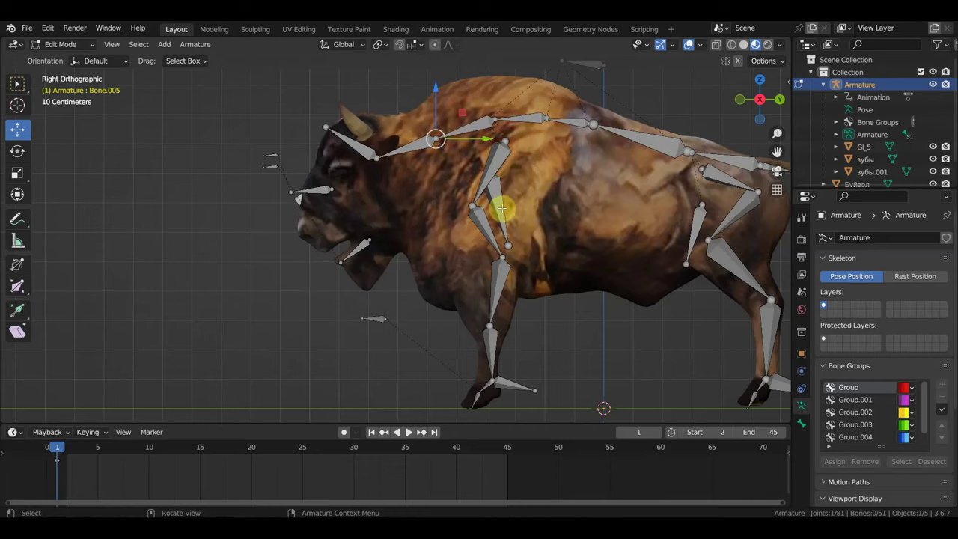
pyautogui.scroll(-2, 535, 258)
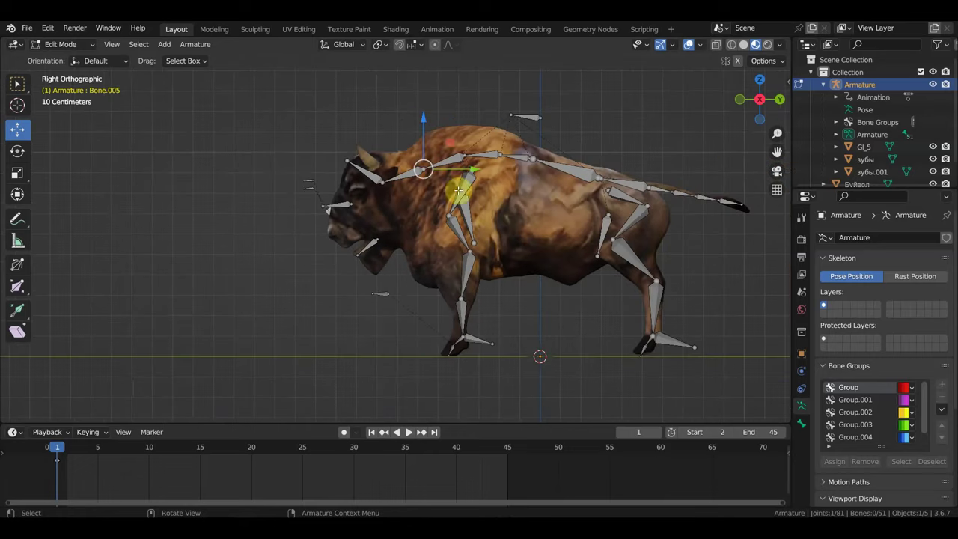
# Lower the front leg's shoulder joint and elbow joint to sit inside the bison's shoulder
pyautogui.press('b')
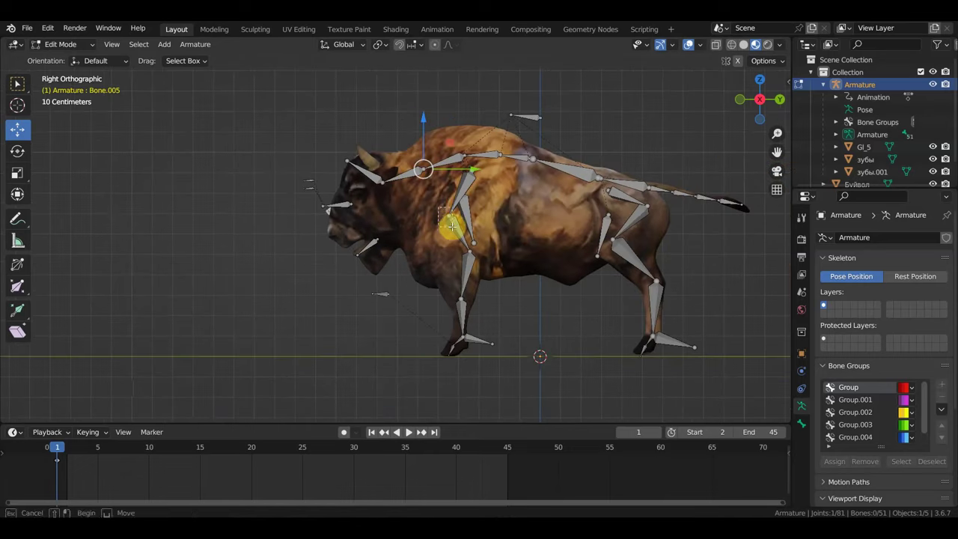
pyautogui.moveTo(439, 208); pyautogui.dragTo(451, 225)
pyautogui.press('g')
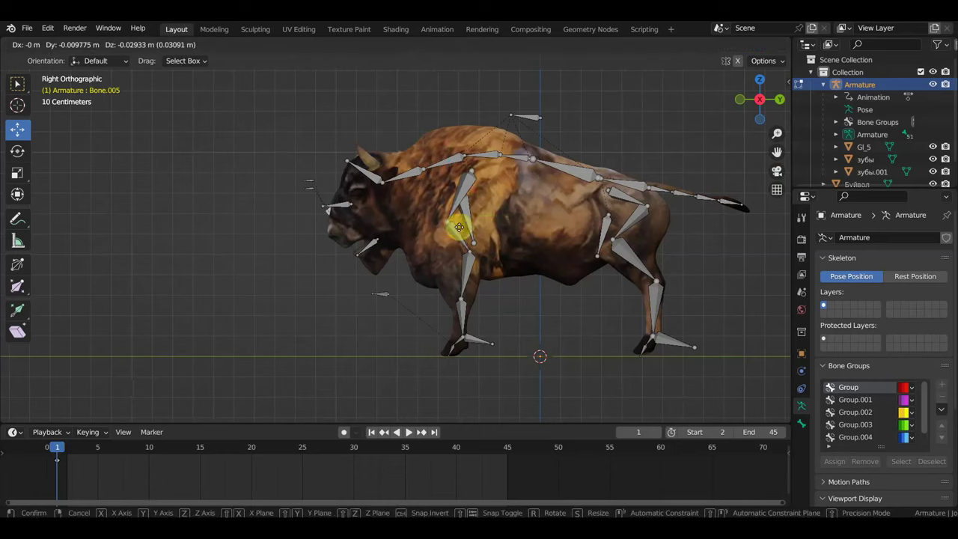
pyautogui.click(452, 239)
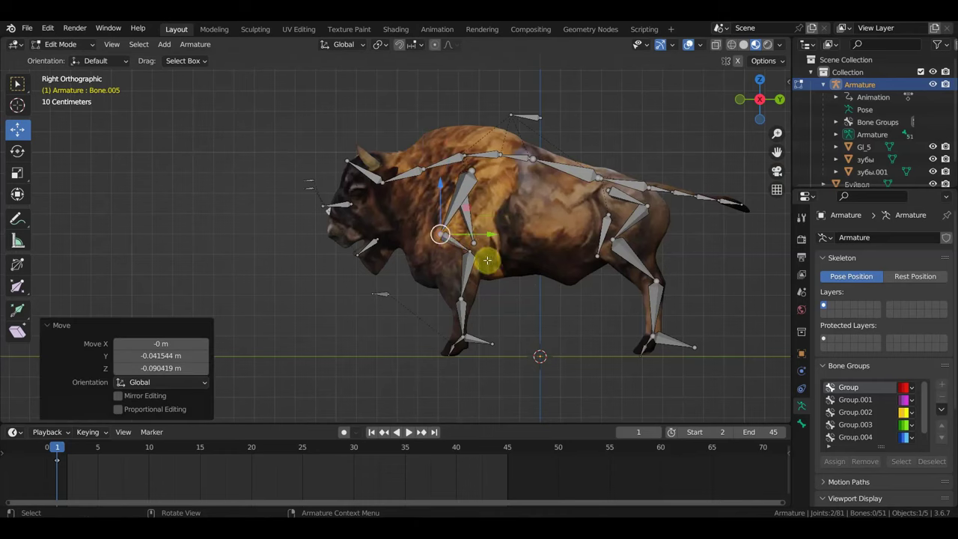
pyautogui.press('b')
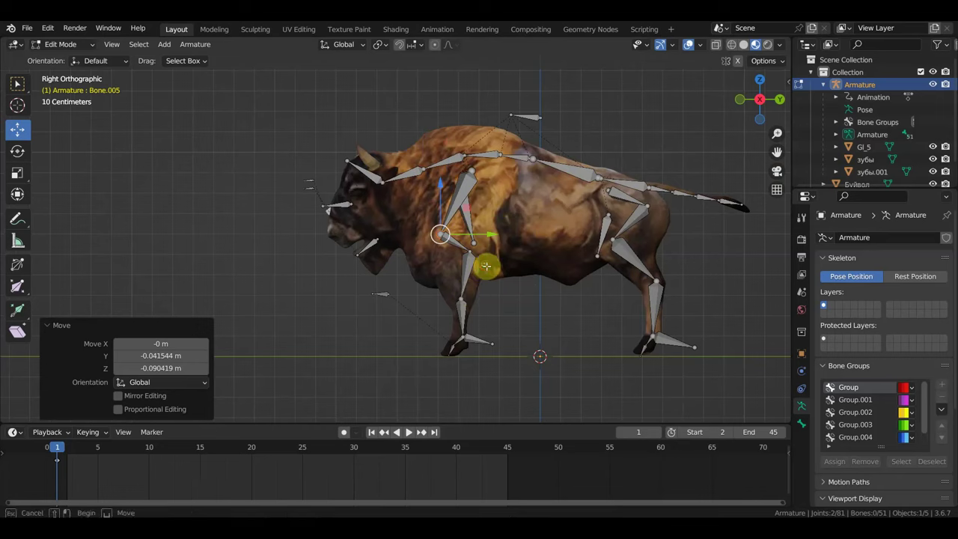
pyautogui.moveTo(465, 251); pyautogui.dragTo(467, 258)
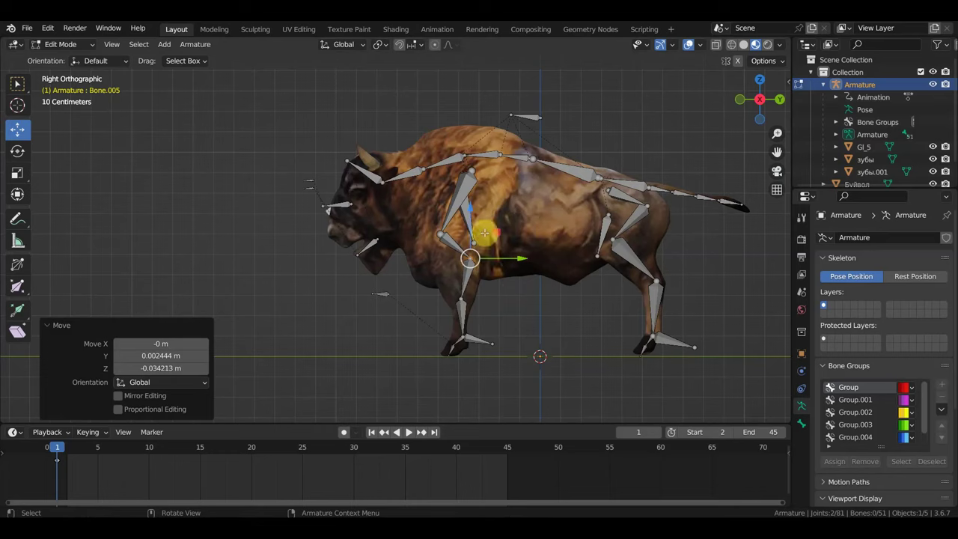
pyautogui.press('g')
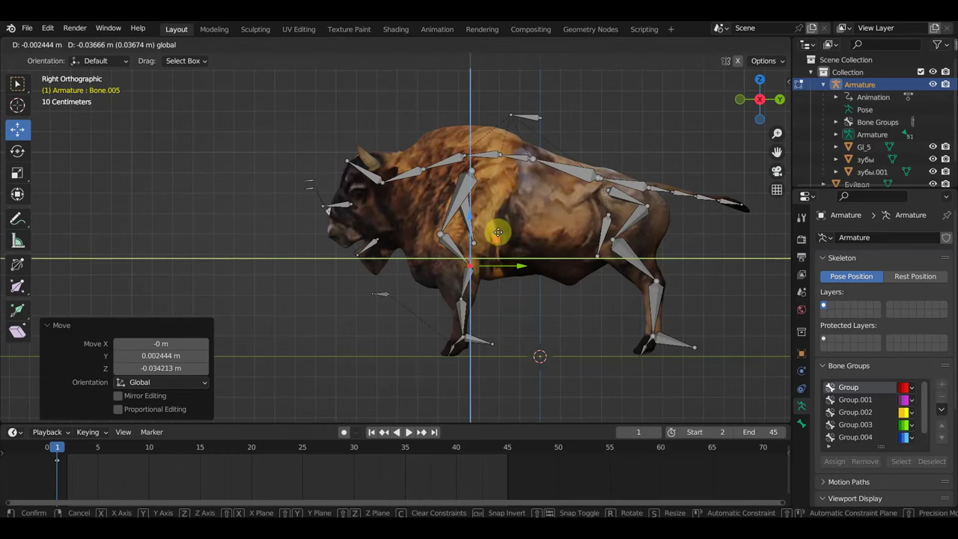
pyautogui.click(497, 231)
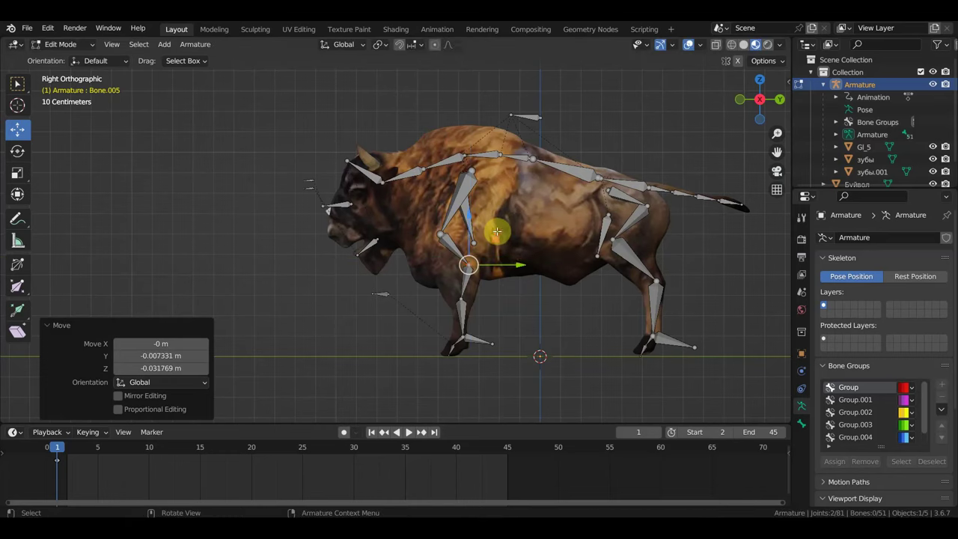
# Move both front-leg bones down about 0.125 m and tilt them -13° along the foreleg
pyautogui.click(536, 328)
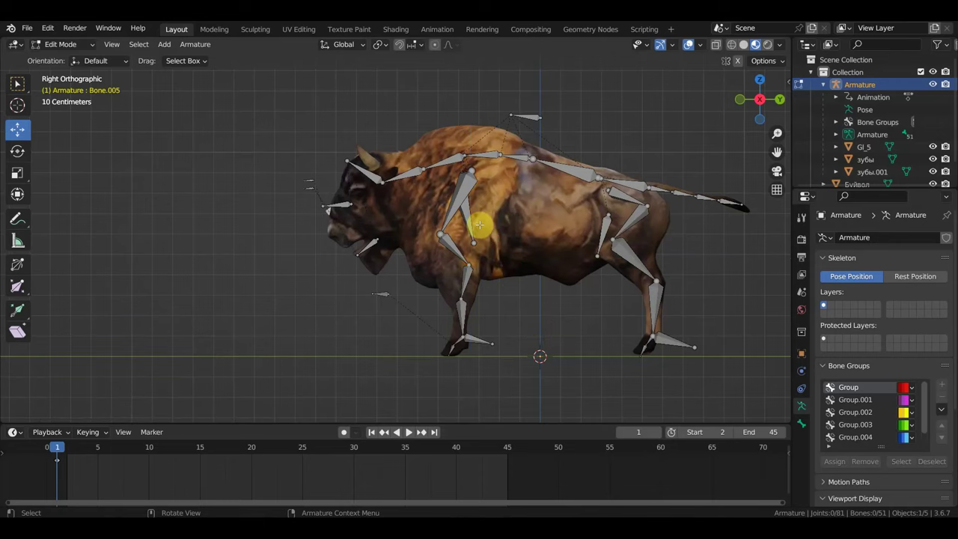
pyautogui.moveTo(507, 229); pyautogui.dragTo(453, 240, button='middle')
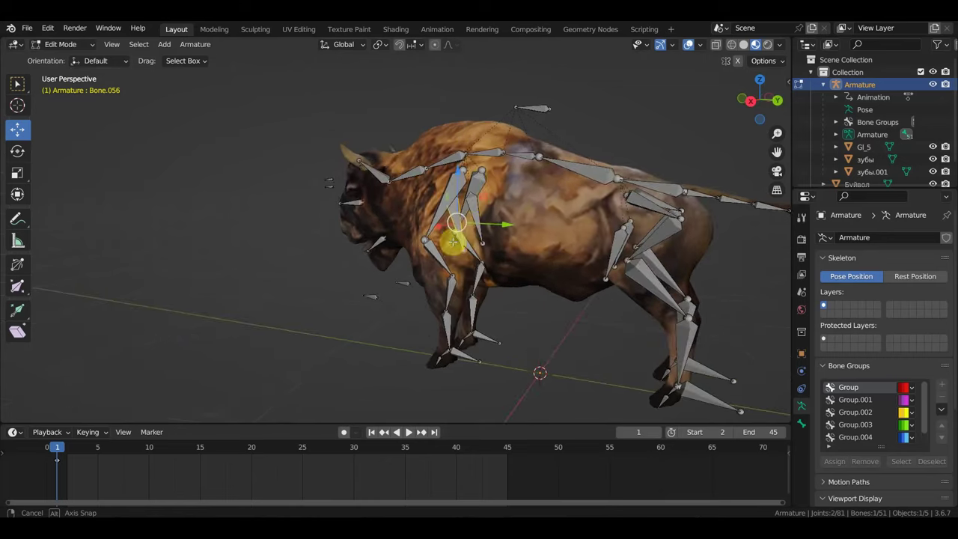
pyautogui.keyDown('shift'); pyautogui.click(478, 218); pyautogui.keyUp('shift')
pyautogui.keyDown('shift'); pyautogui.click(478, 218); pyautogui.keyUp('shift')
pyautogui.press('KP_3')
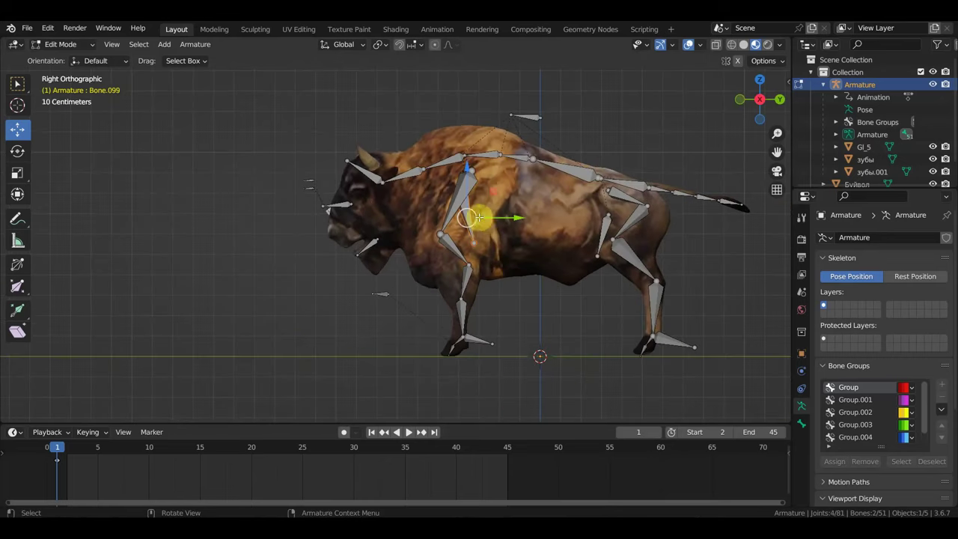
pyautogui.press('g')
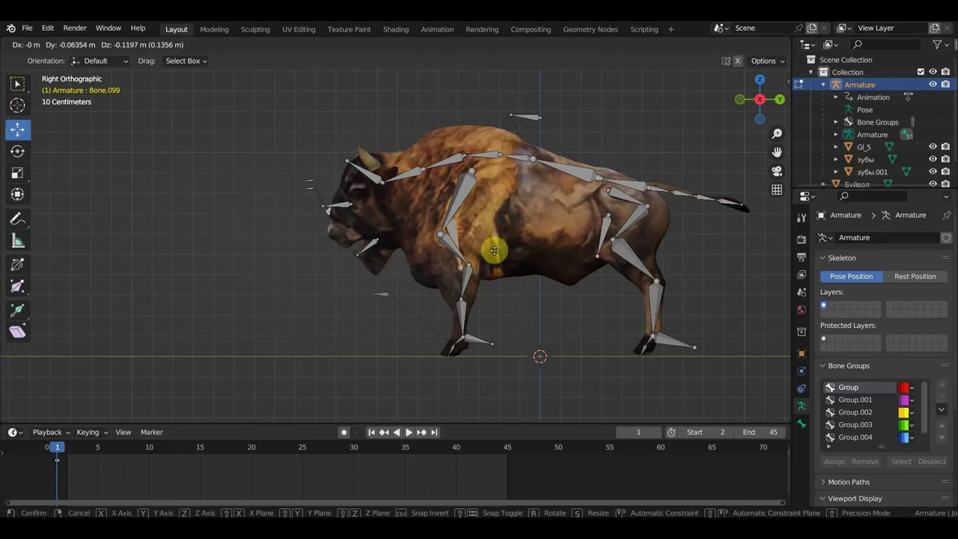
pyautogui.click(493, 252)
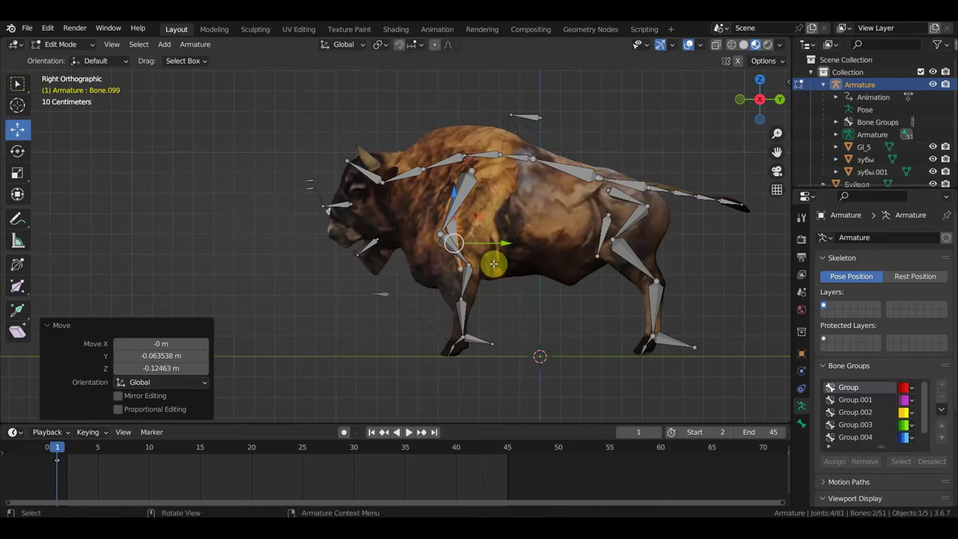
pyautogui.press('r')
pyautogui.click(532, 243)
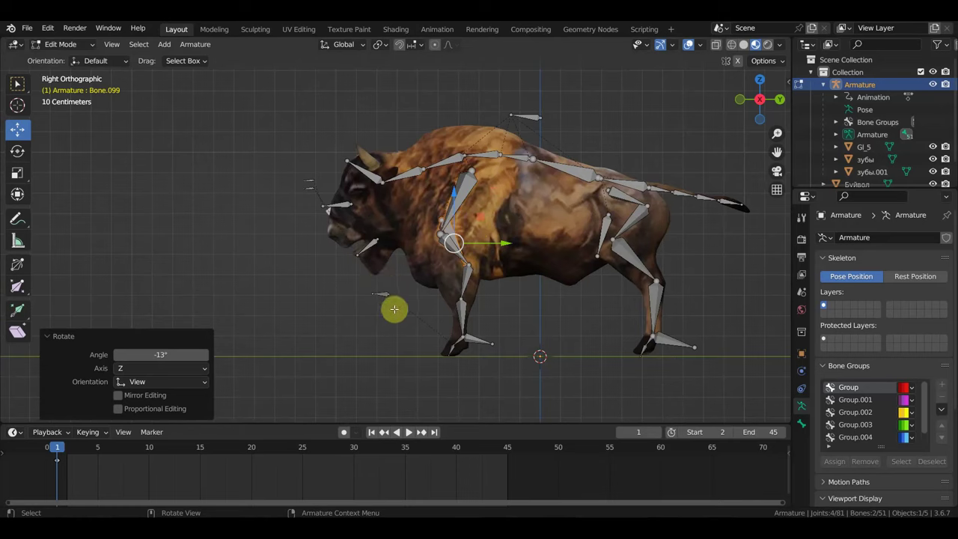
# Nudge the head bone's nose joint down to the bison's mouth, then check it in perspective
pyautogui.scroll(1, 367, 235)
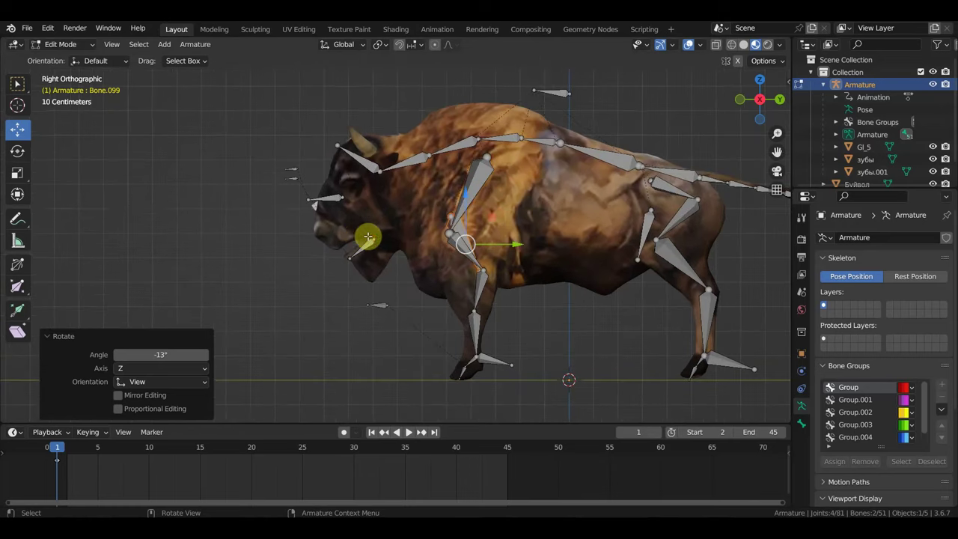
pyautogui.click(308, 199)
pyautogui.press('g')
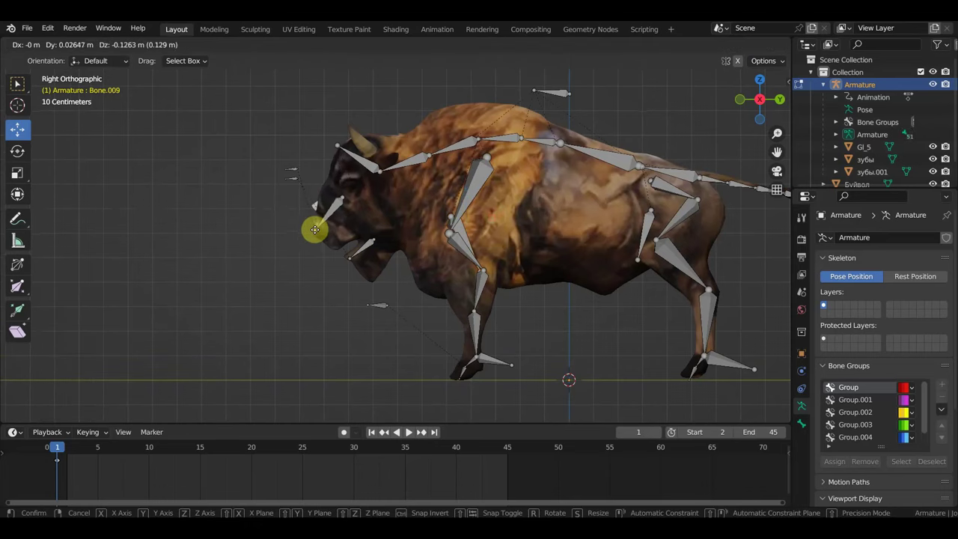
pyautogui.click(321, 236)
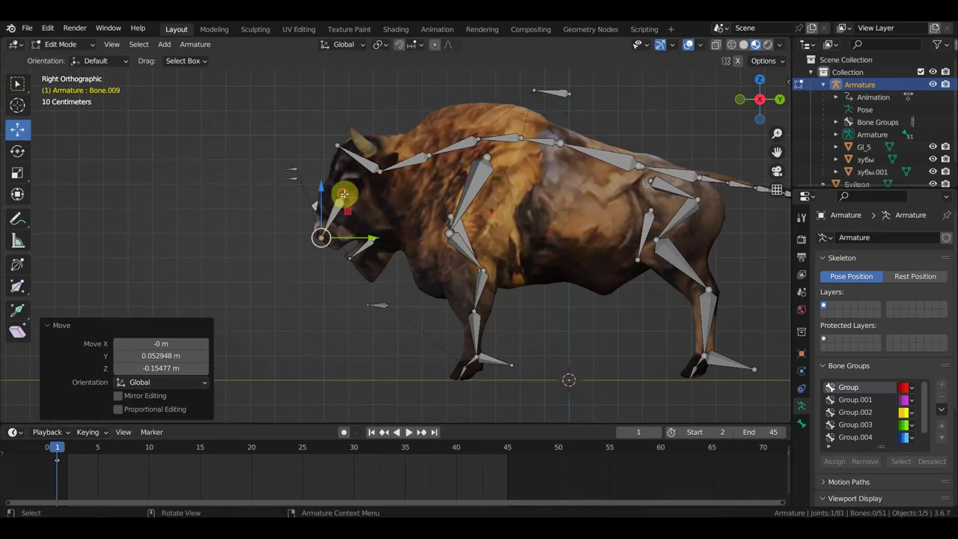
pyautogui.press('g')
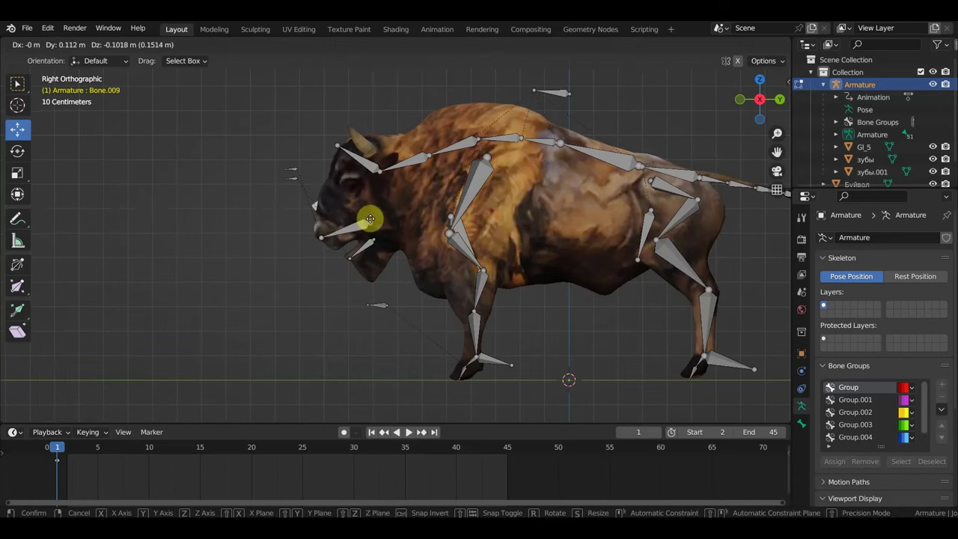
pyautogui.click(371, 219)
pyautogui.press('g')
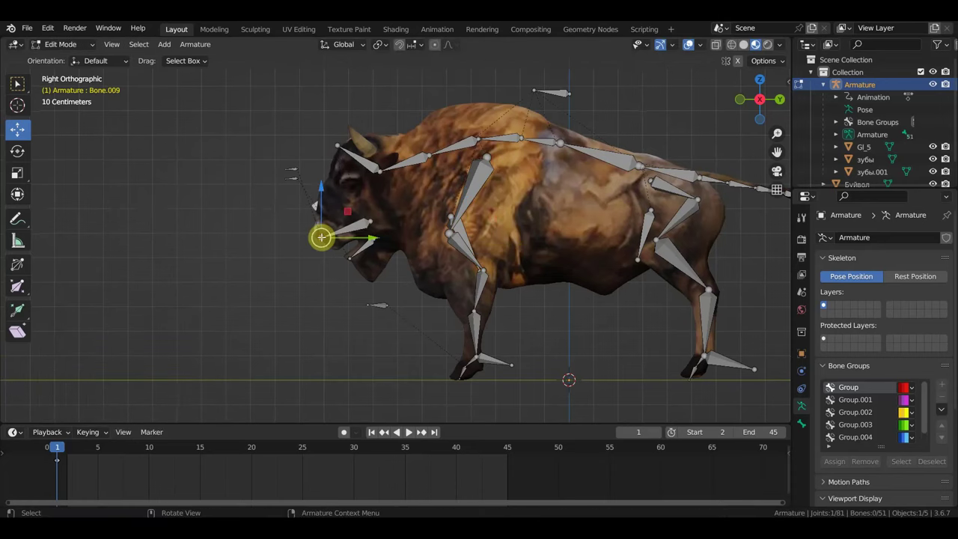
pyautogui.click(329, 241)
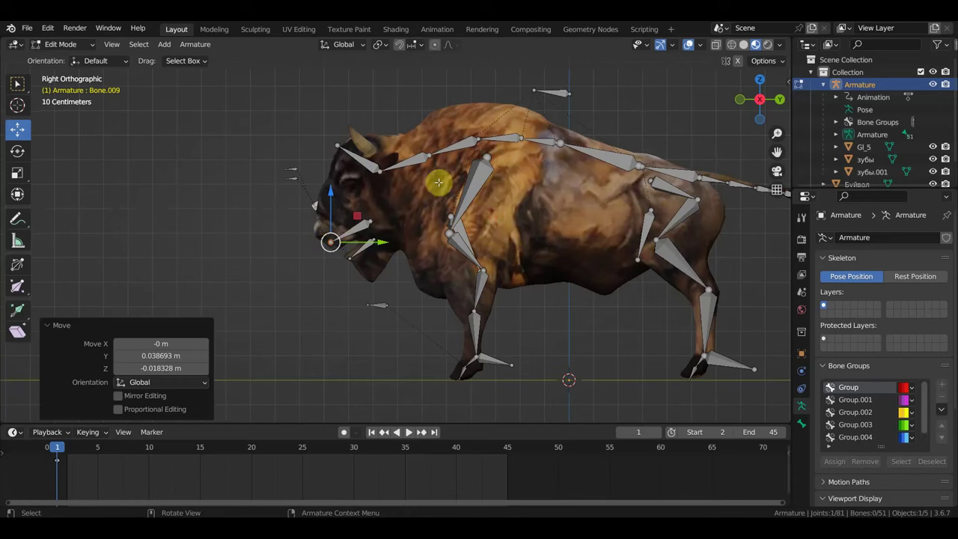
pyautogui.scroll(-1, 550, 189)
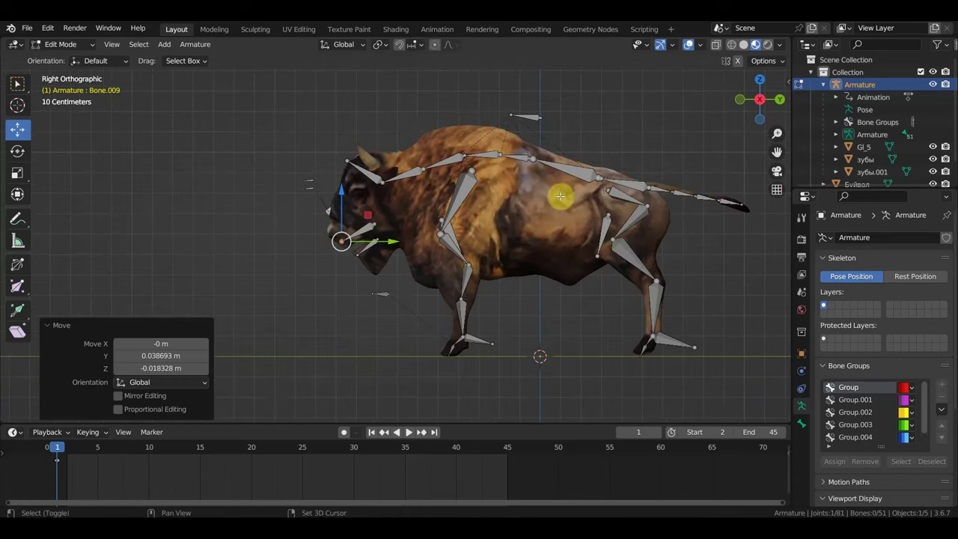
pyautogui.keyDown('shift'); pyautogui.moveTo(557, 190); pyautogui.dragTo(547, 195, button='middle'); pyautogui.keyUp('shift')
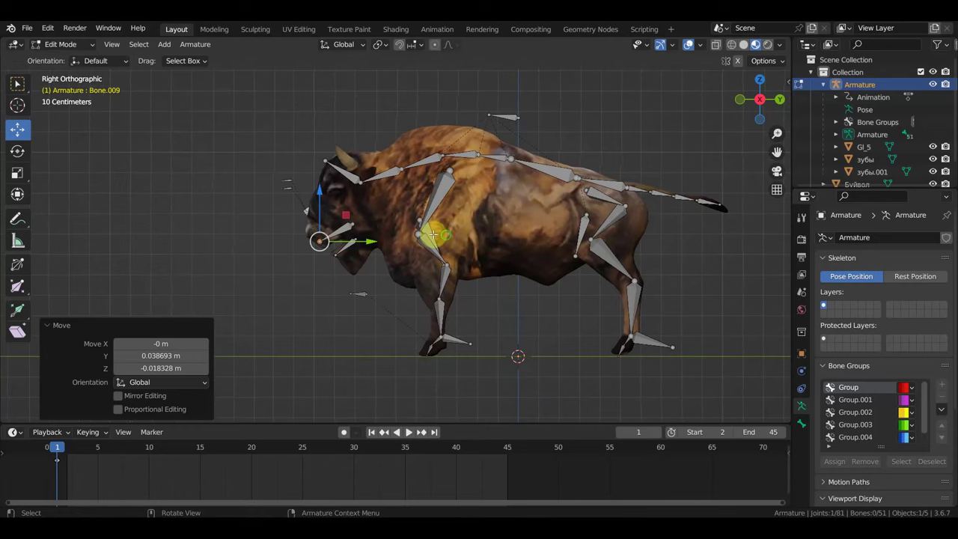
pyautogui.moveTo(433, 235); pyautogui.dragTo(461, 236, button='middle')
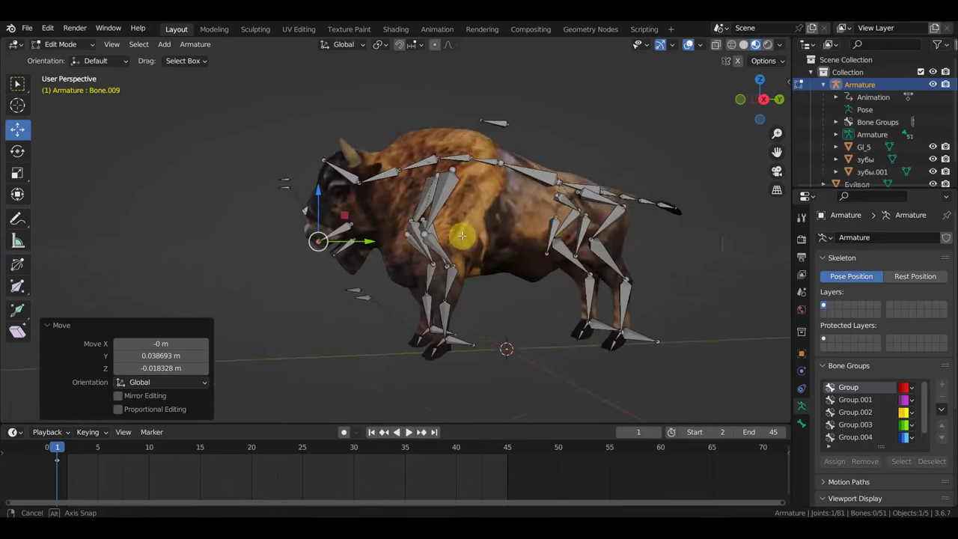
pyautogui.moveTo(462, 236); pyautogui.dragTo(452, 236, button='middle')
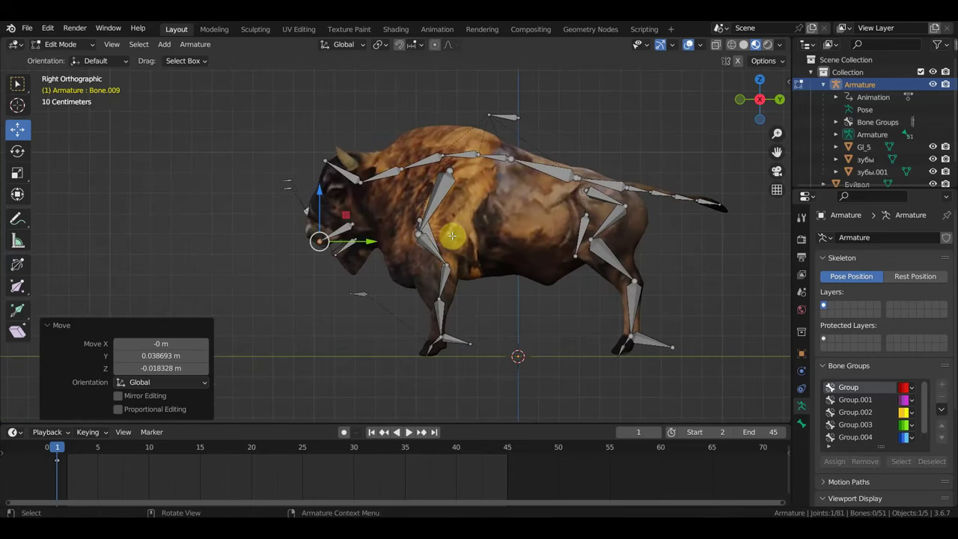
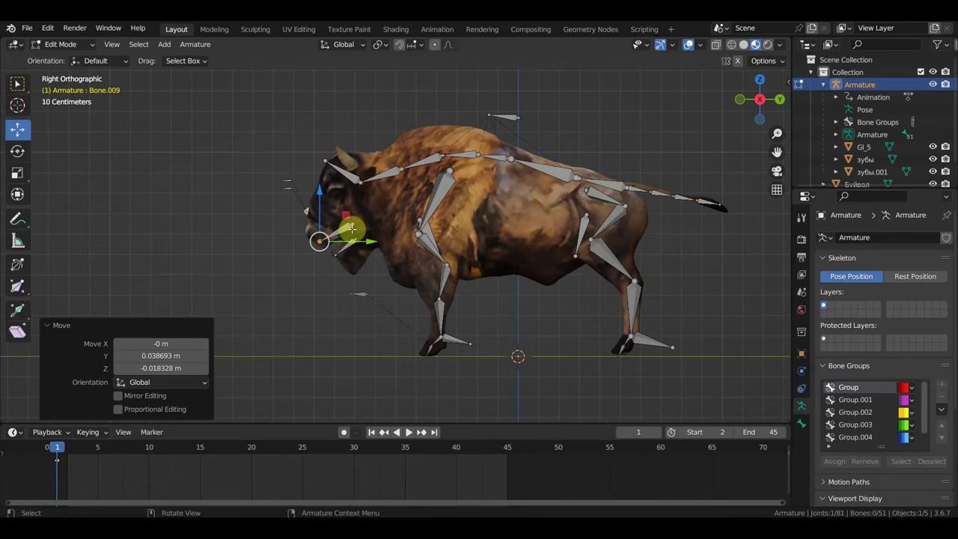
# Switch the bison rig back to Object Mode
pyautogui.scroll(1, 331, 231)
pyautogui.scroll(2, 334, 230)
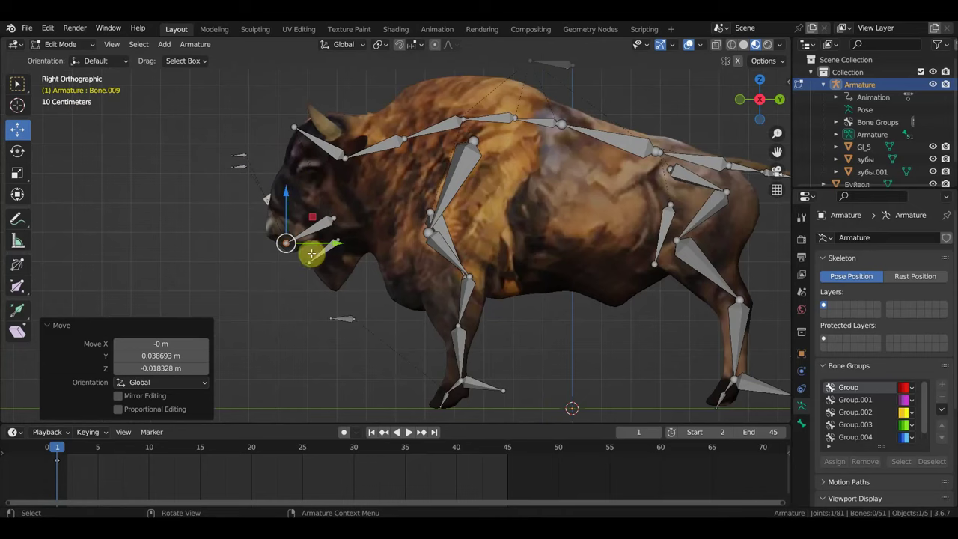
pyautogui.click(54, 46)
pyautogui.click(60, 60)
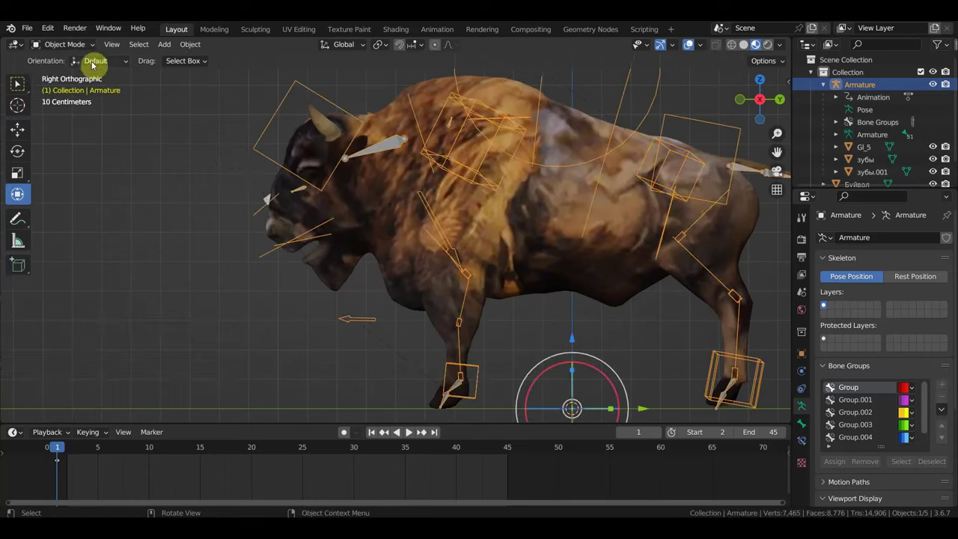
pyautogui.scroll(-3, 485, 238)
# Parent the bison mesh to the armature With Automatic Weights
pyautogui.click(488, 231)
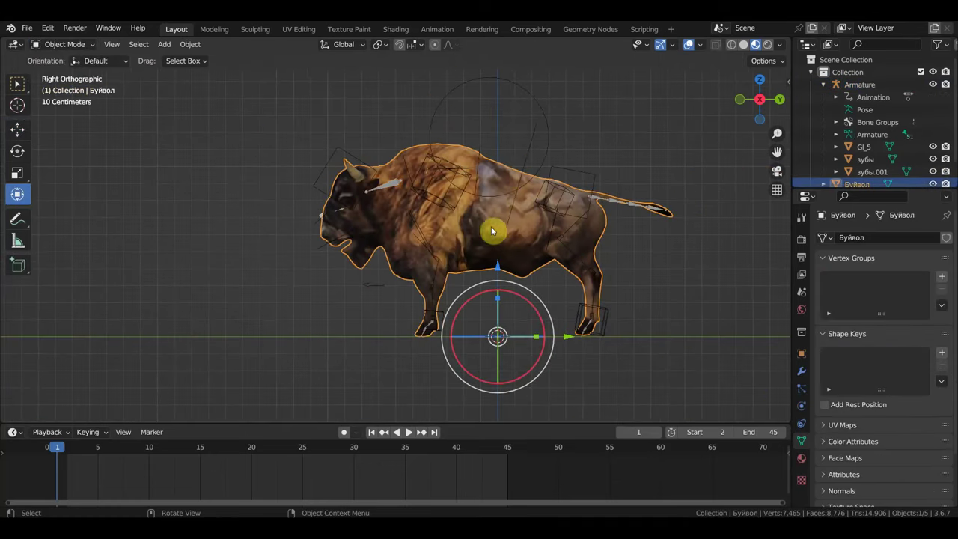
pyautogui.click(547, 124)
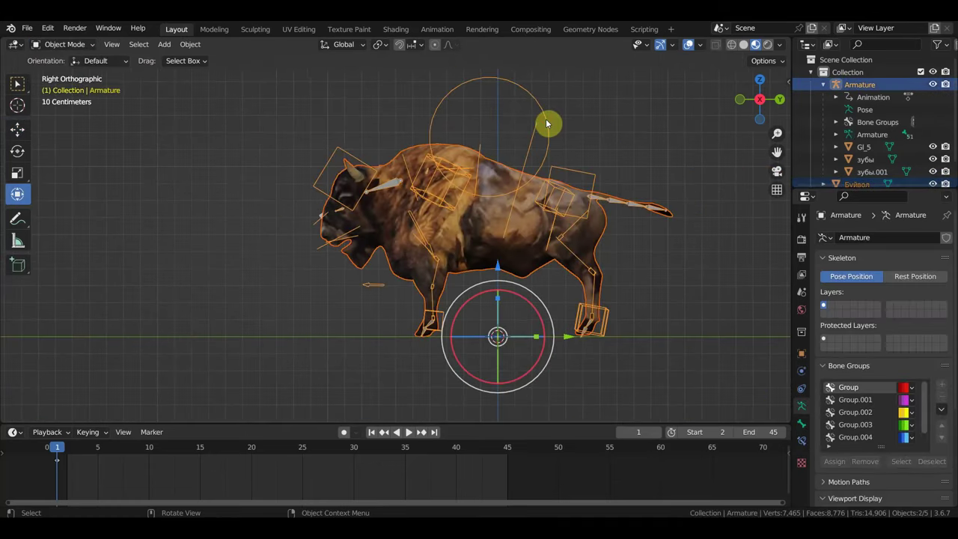
pyautogui.hotkey('ctrl', 'p')
pyautogui.press('Down')
pyautogui.press('Down')
pyautogui.press('Down')
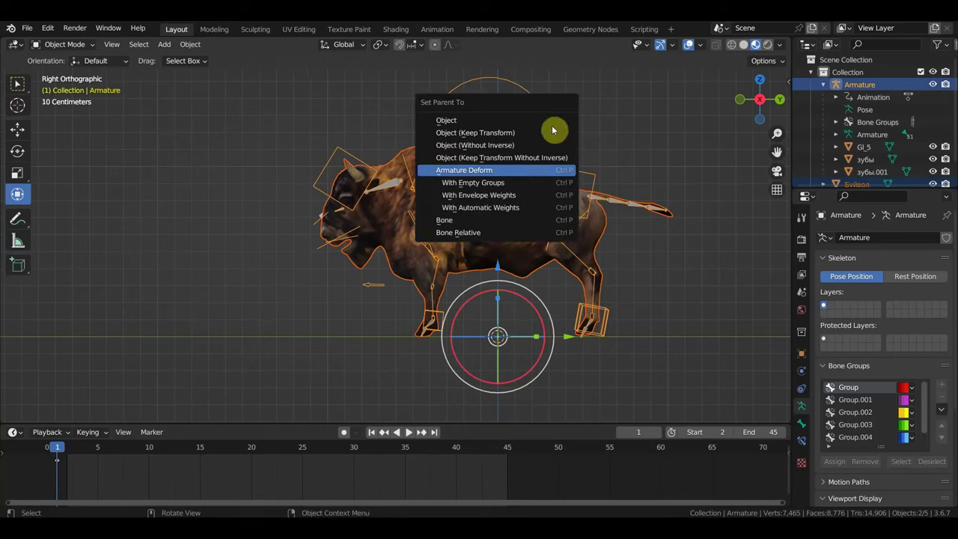
pyautogui.click(525, 209)
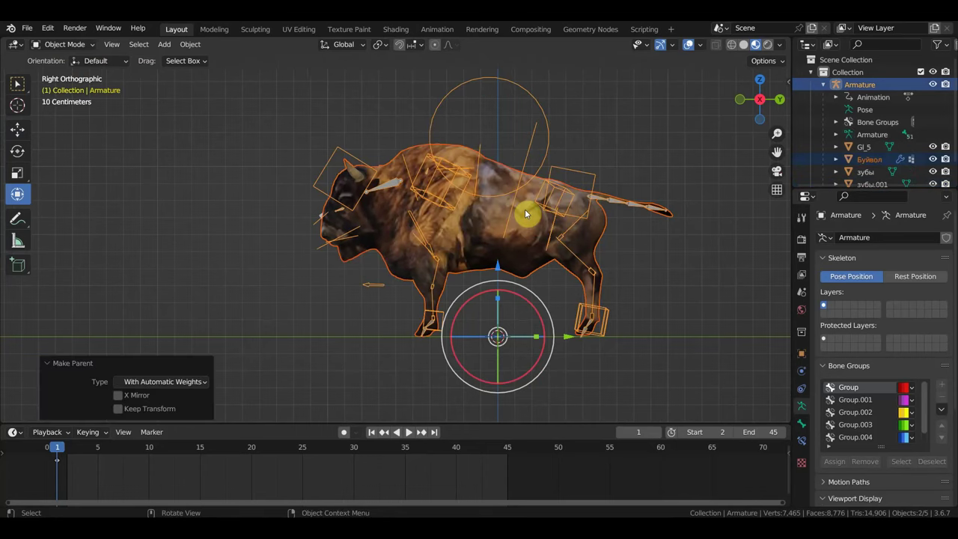
# Deselect the mesh so only the armature remains selected
pyautogui.scroll(1, 541, 366)
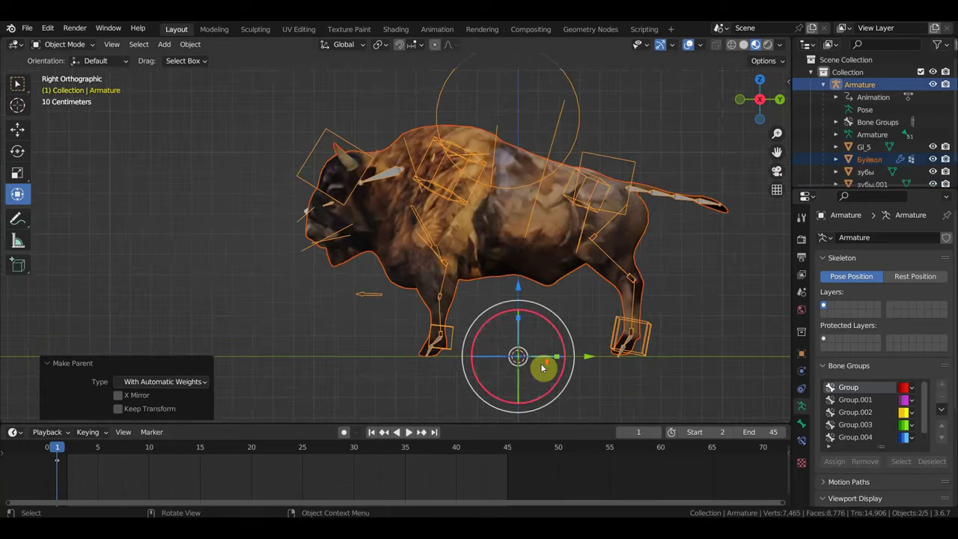
pyautogui.keyDown('shift'); pyautogui.moveTo(542, 366); pyautogui.dragTo(499, 362, button='middle'); pyautogui.keyUp('shift')
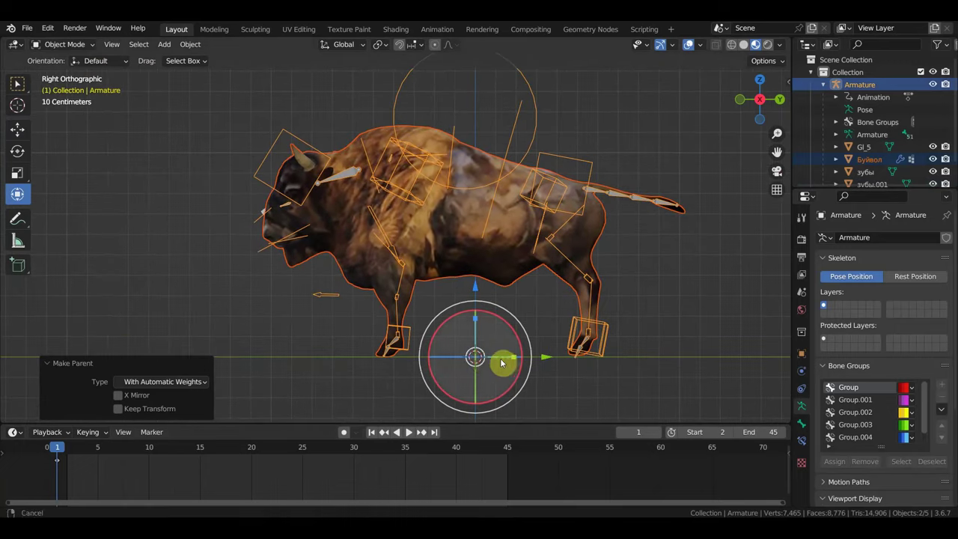
pyautogui.click(407, 336)
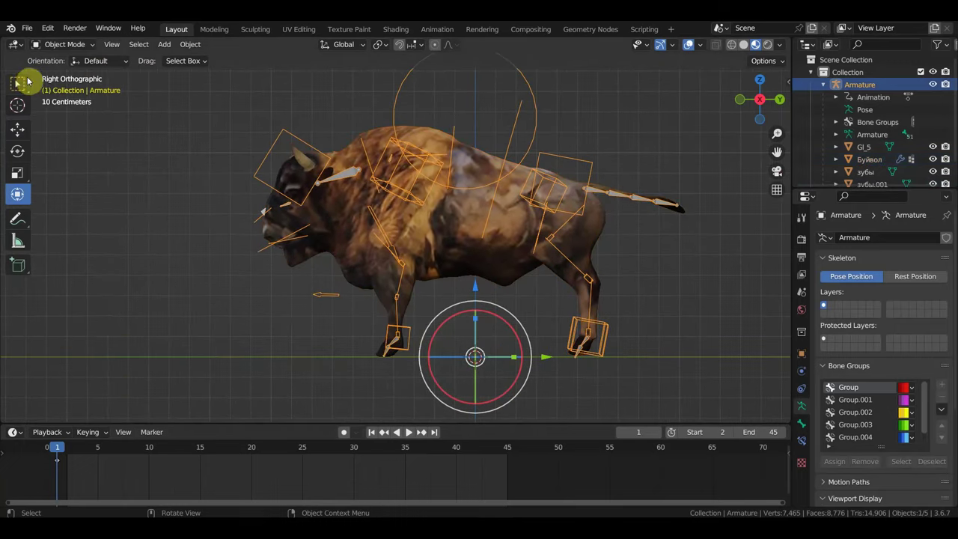
pyautogui.click(58, 45)
pyautogui.click(64, 83)
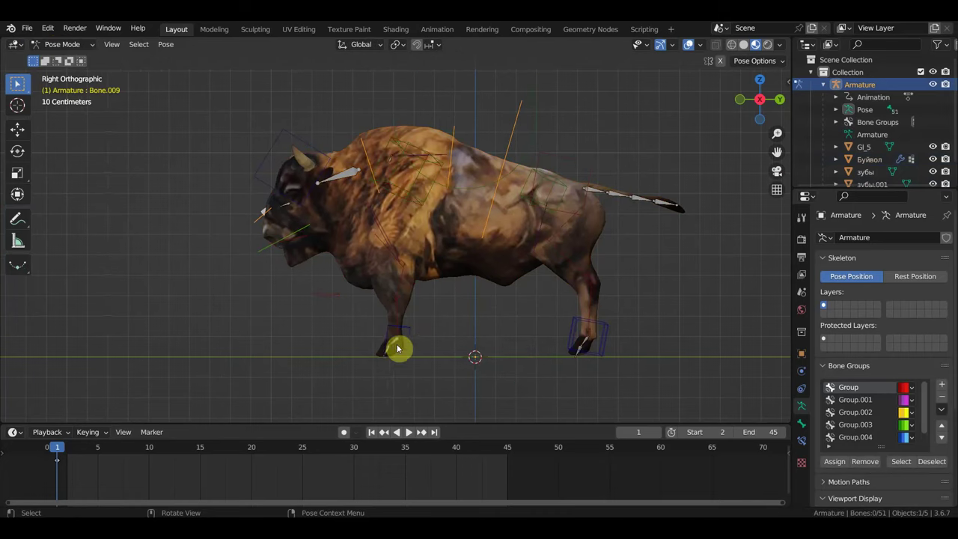
pyautogui.click(419, 341)
pyautogui.press('g')
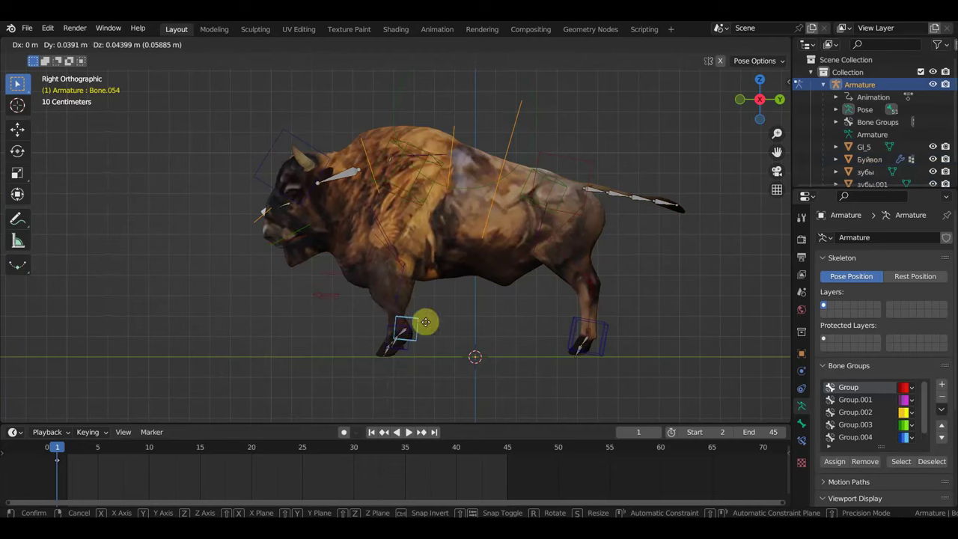
pyautogui.click(411, 342)
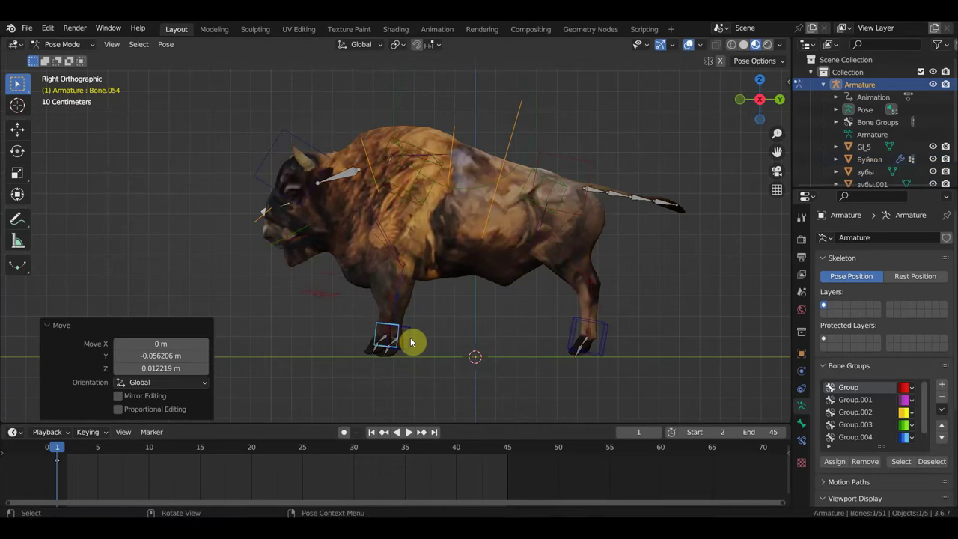
pyautogui.hotkey('ctrl', 'z')
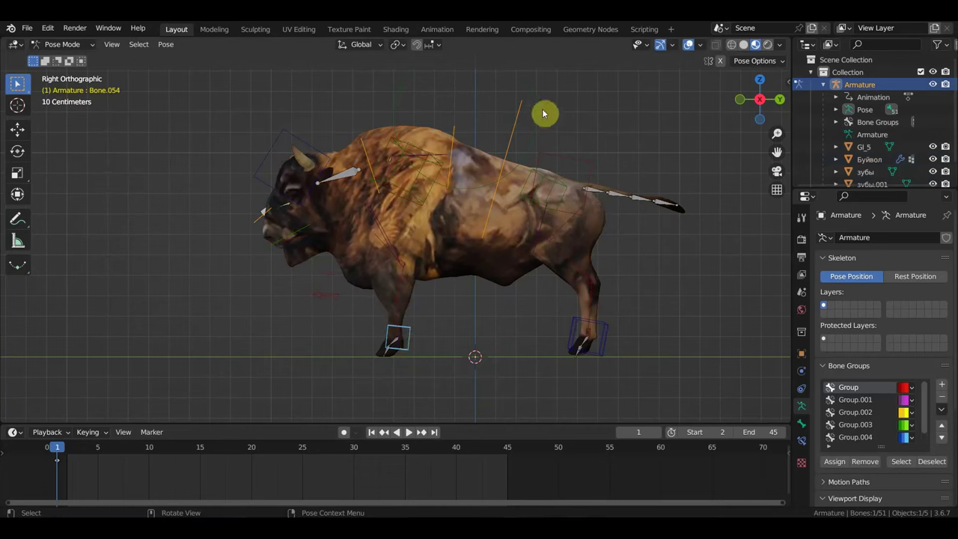
pyautogui.click(536, 104)
pyautogui.scroll(-2, 534, 111)
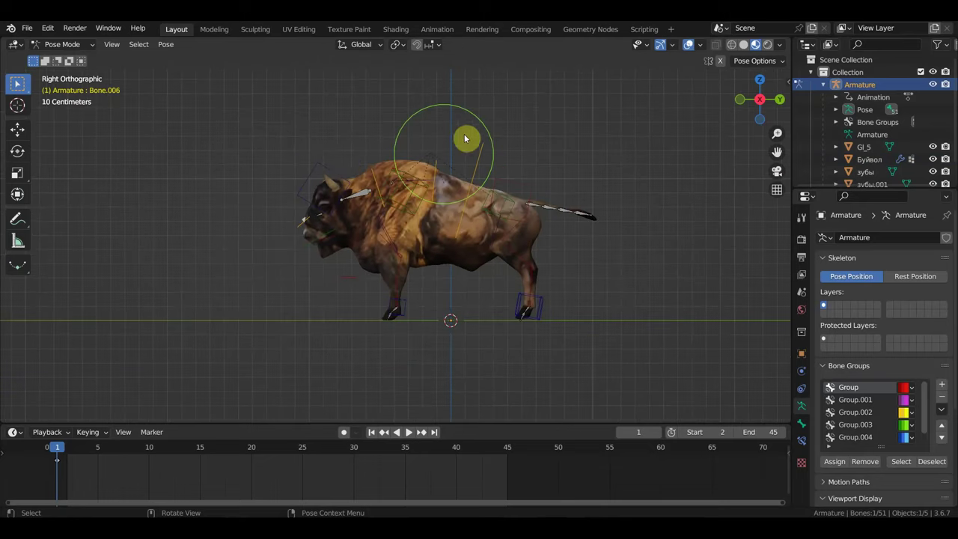
pyautogui.click(17, 129)
pyautogui.moveTo(451, 101); pyautogui.dragTo(453, 120)
# Undo the rig test move and rotate the jaw bone open by -21.2°, then -2.83°
pyautogui.hotkey('ctrl', 'z')
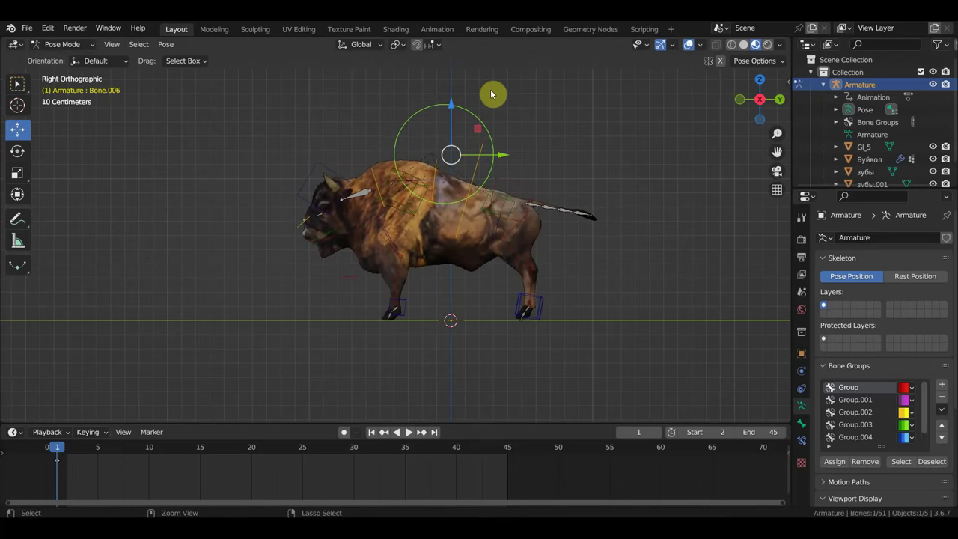
pyautogui.scroll(3, 389, 214)
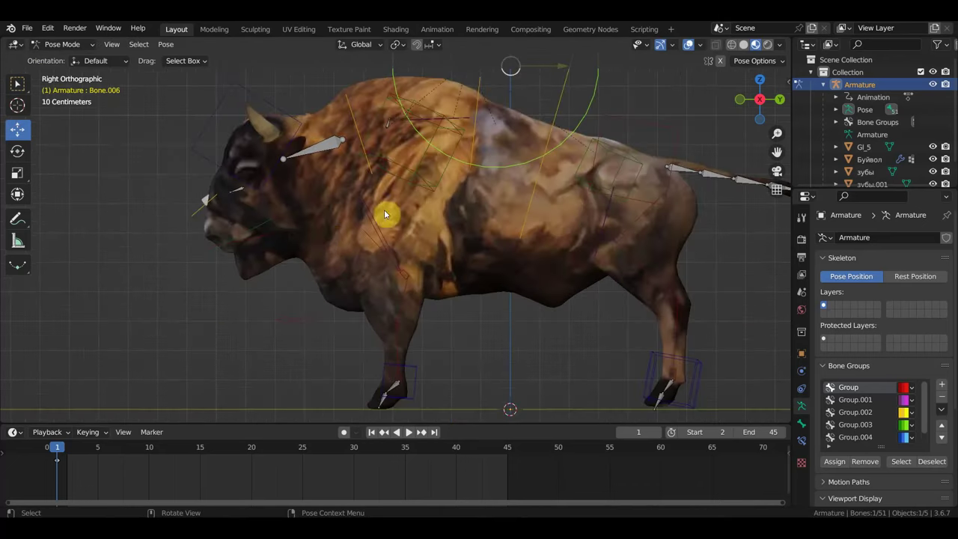
pyautogui.scroll(1, 352, 239)
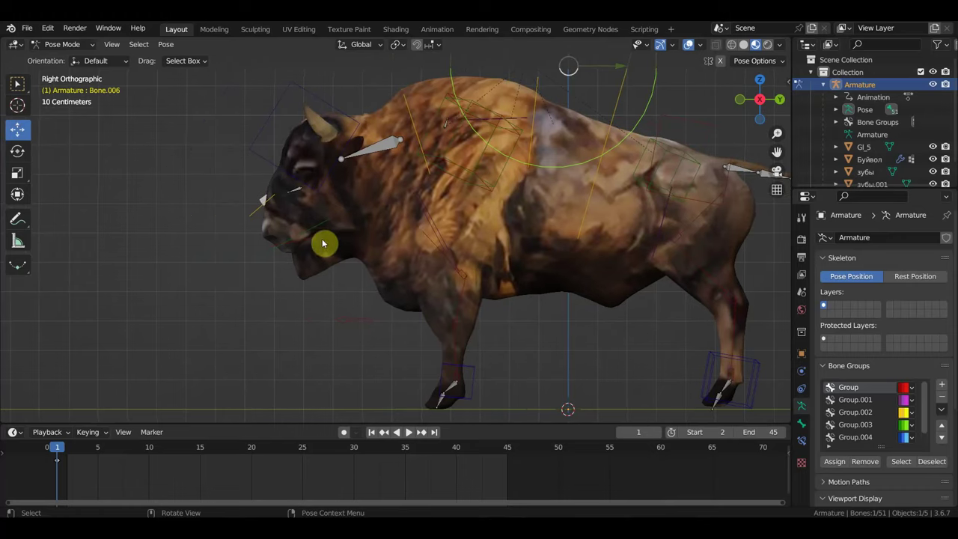
pyautogui.click(318, 240)
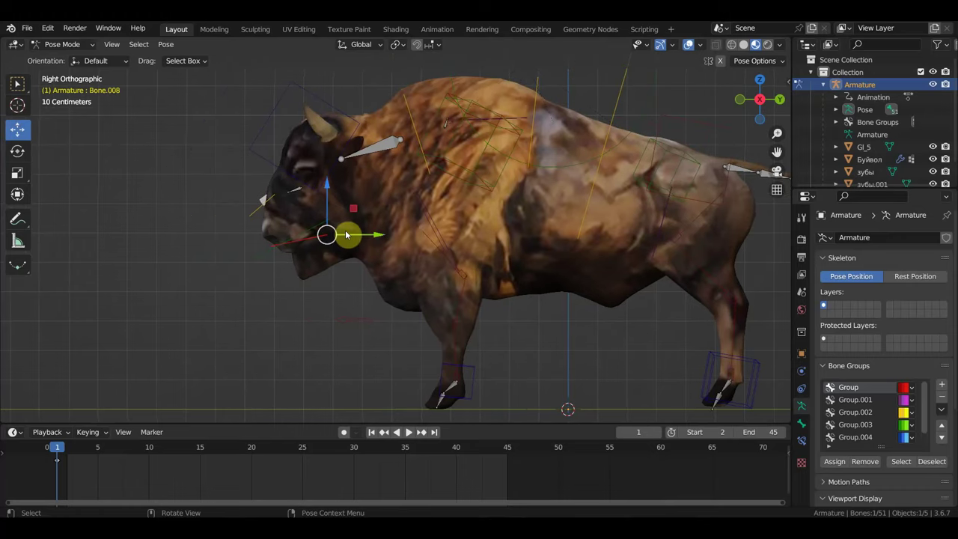
pyautogui.press('r')
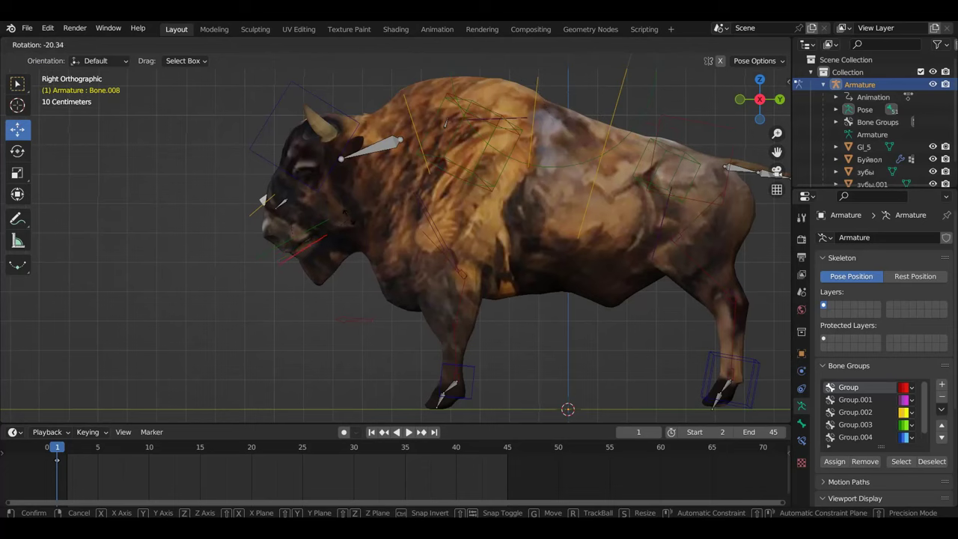
pyautogui.click(349, 222)
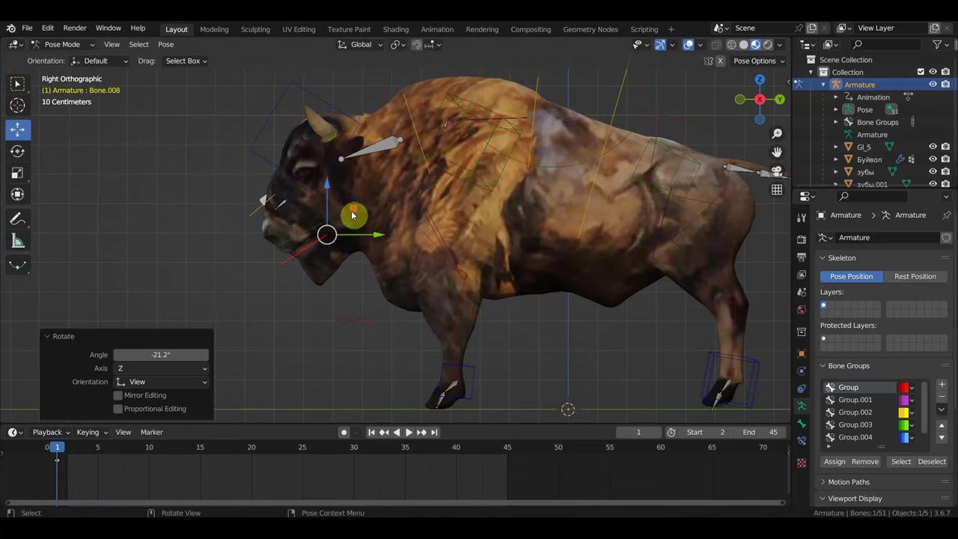
pyautogui.press('r')
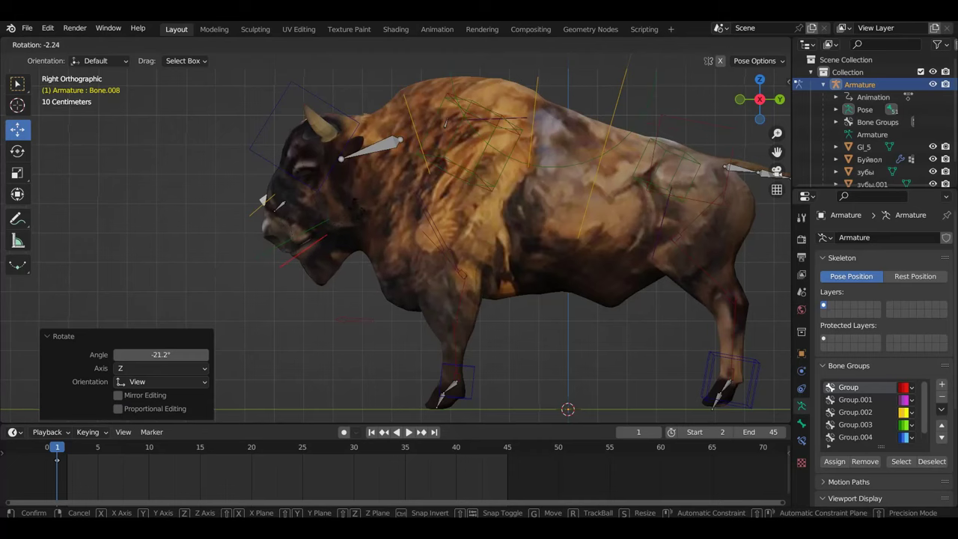
pyautogui.click(359, 210)
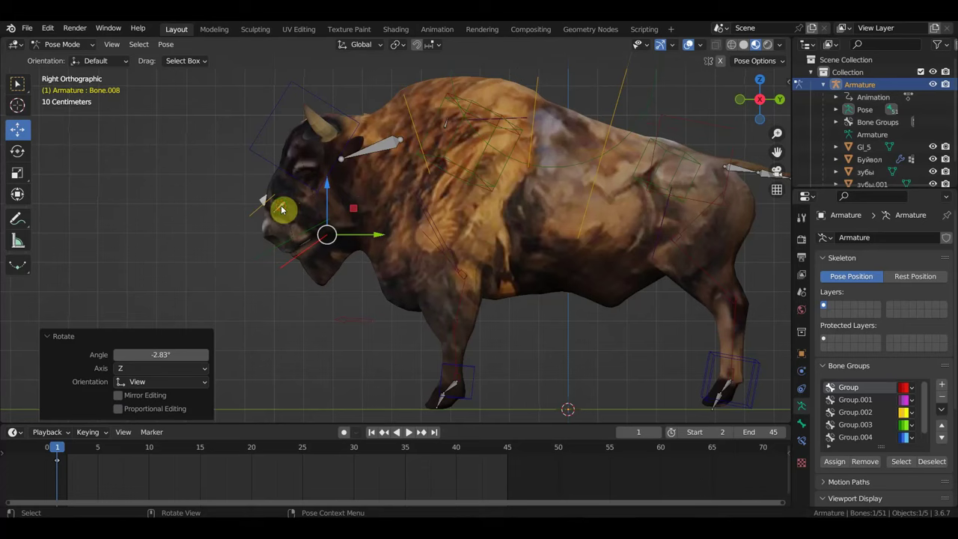
# Try moving Bone.014, undo it, and rotate the jaw open to -17.6°
pyautogui.click(282, 209)
pyautogui.press('g')
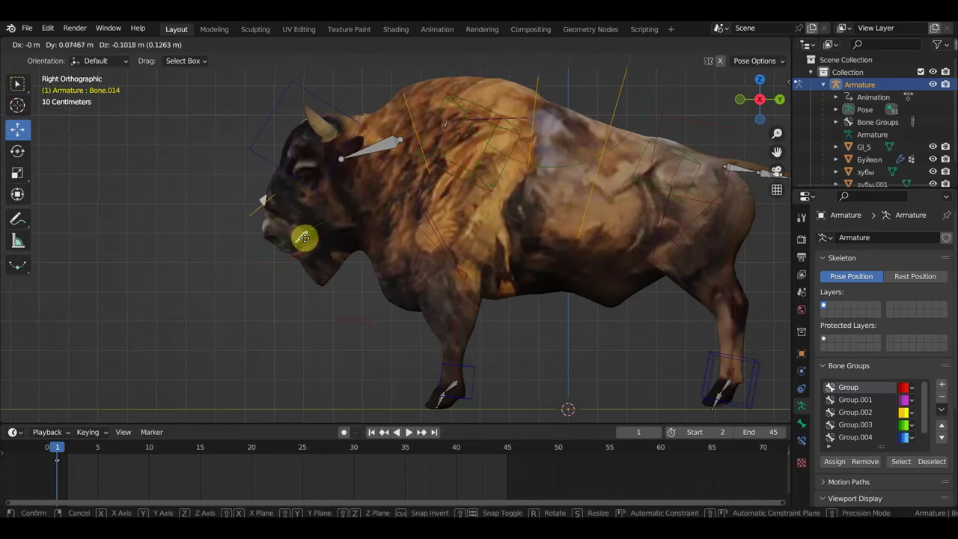
pyautogui.click(313, 252)
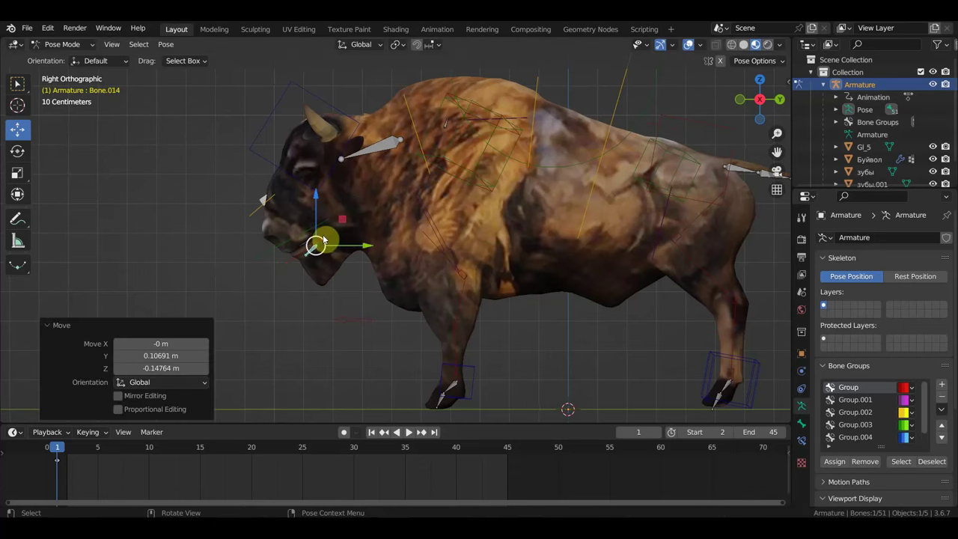
pyautogui.hotkey('ctrl', 'z')
pyautogui.press('r')
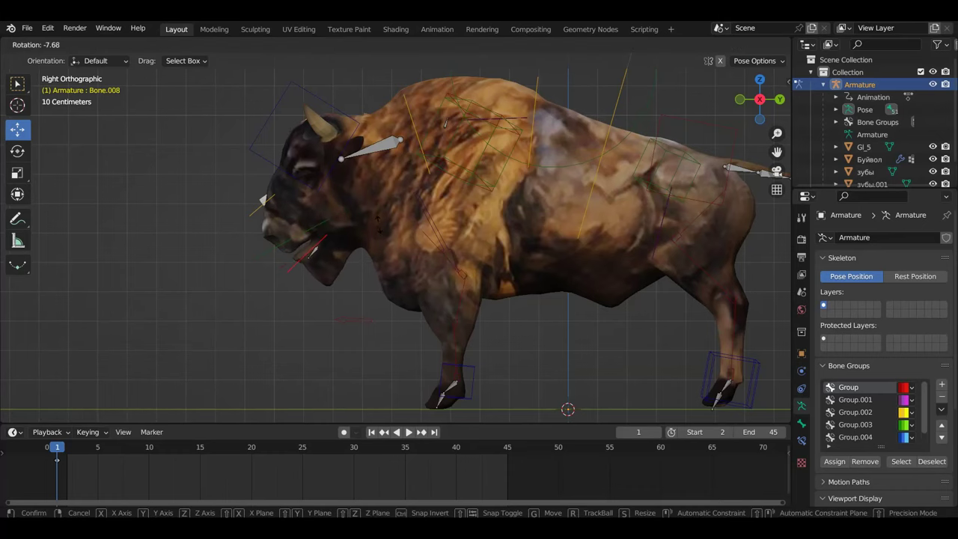
pyautogui.click(364, 267)
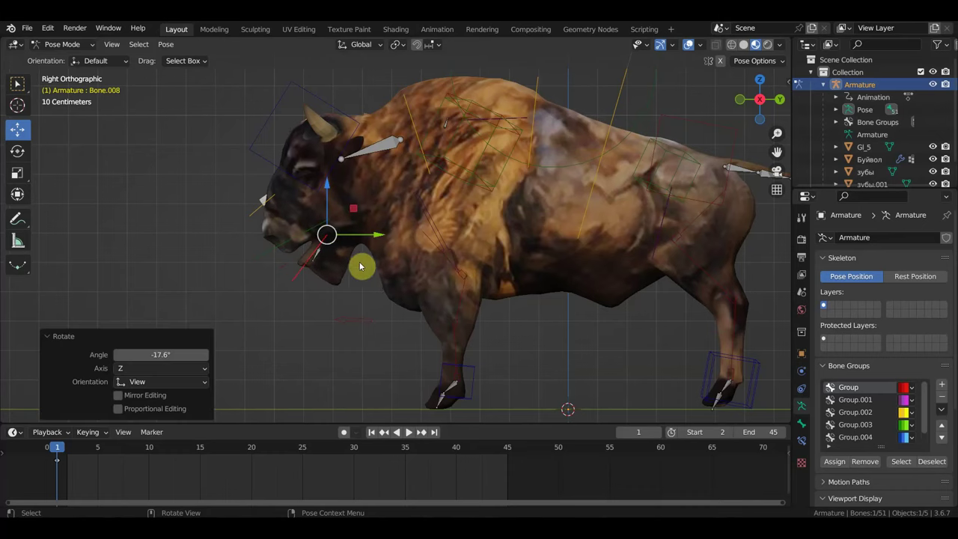
# Move and rotate Bone.014 under the jaw to line up with the mouth
pyautogui.click(321, 258)
pyautogui.press('g')
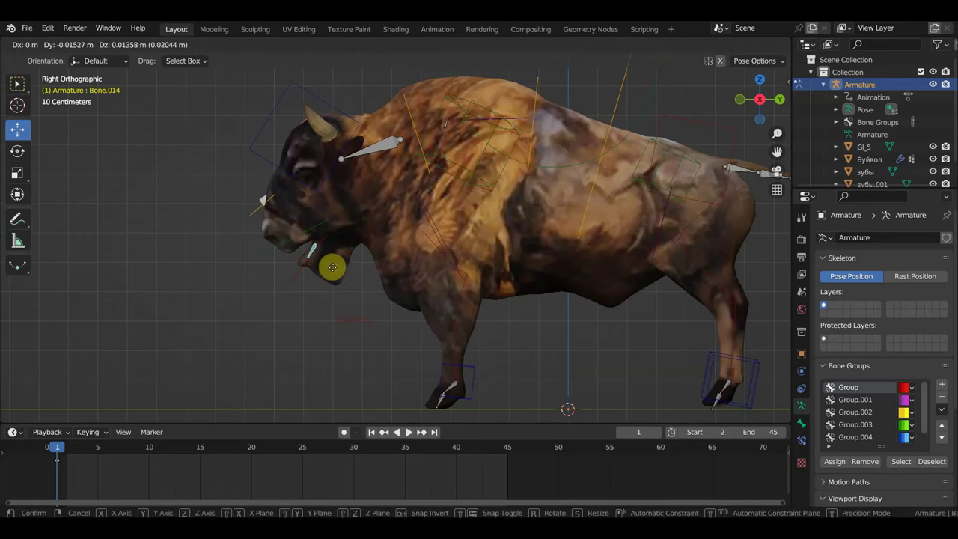
pyautogui.click(332, 267)
pyautogui.press('r')
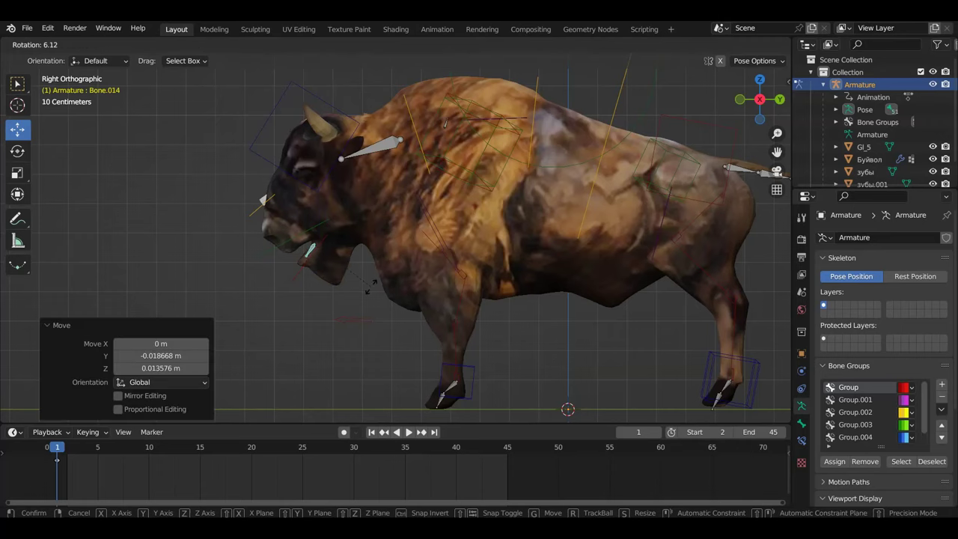
pyautogui.click(364, 279)
pyautogui.press('g')
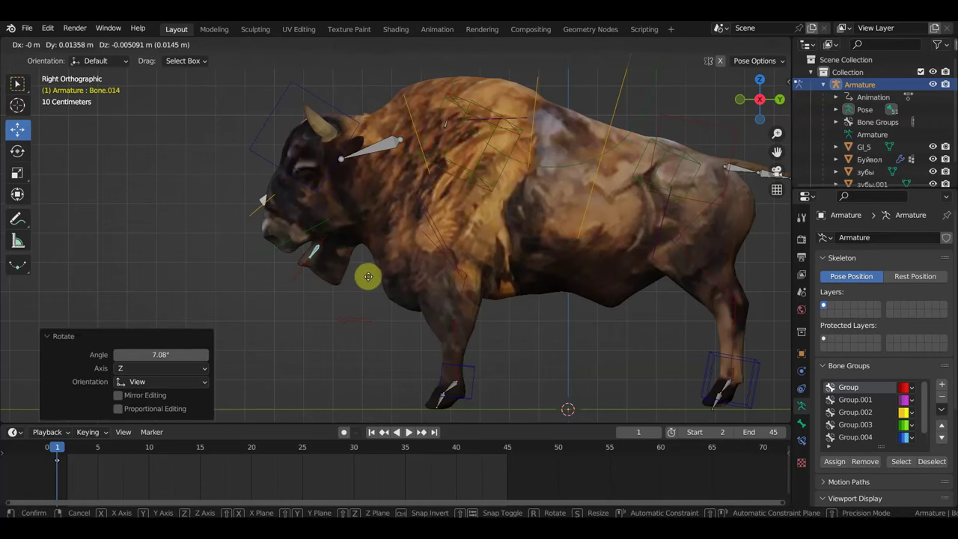
pyautogui.click(369, 279)
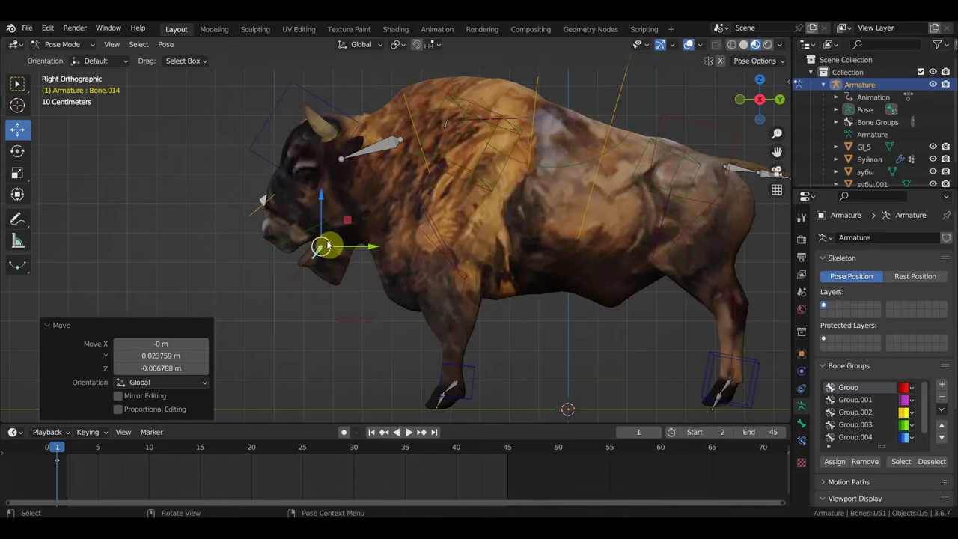
# Reposition chin bone Bone.013 with a -17° rotation, then lower jaw bone Bone.014
pyautogui.click(257, 212)
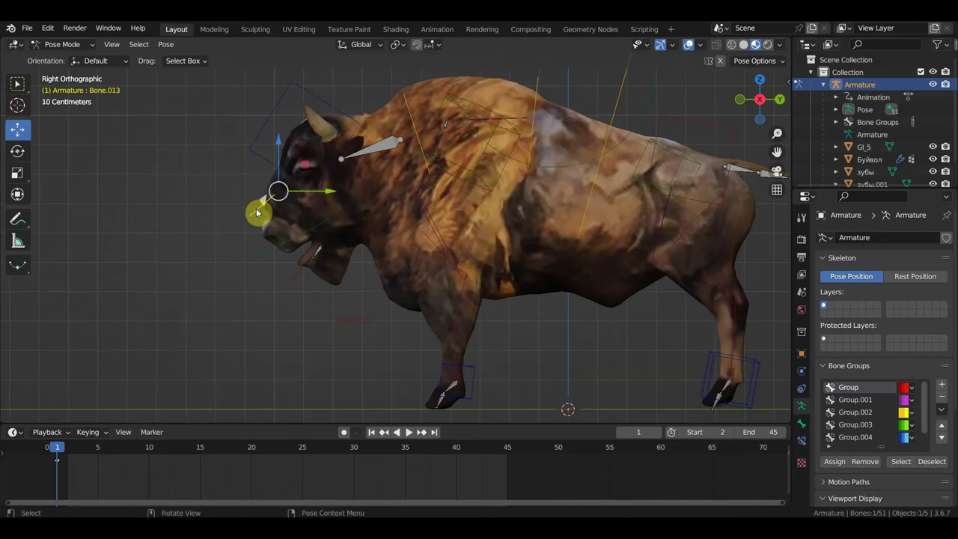
pyautogui.press('g')
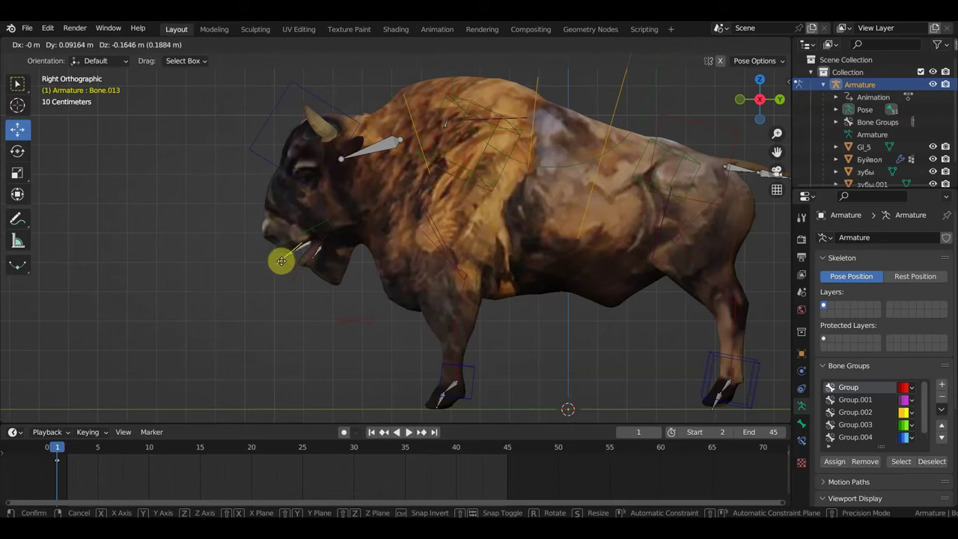
pyautogui.click(282, 263)
pyautogui.press('r')
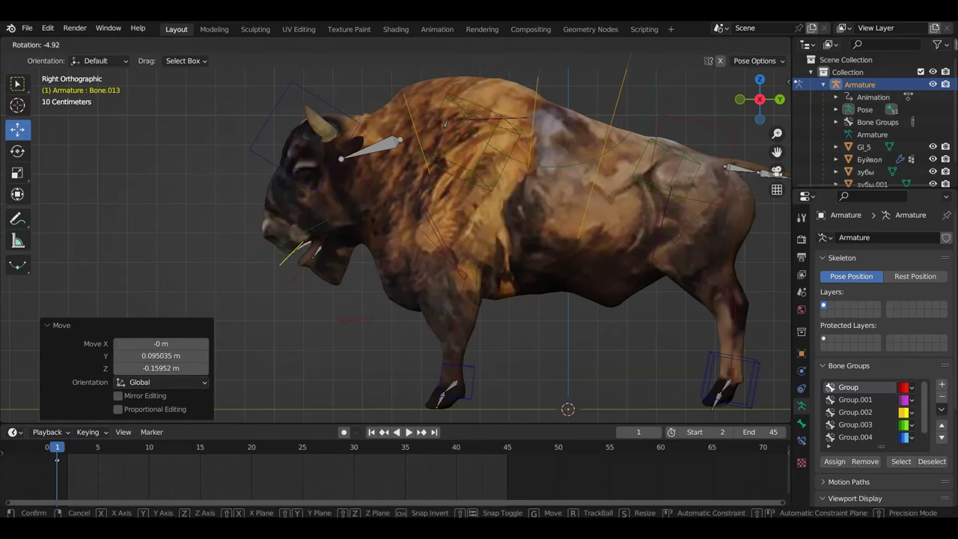
pyautogui.click(372, 233)
pyautogui.press('g')
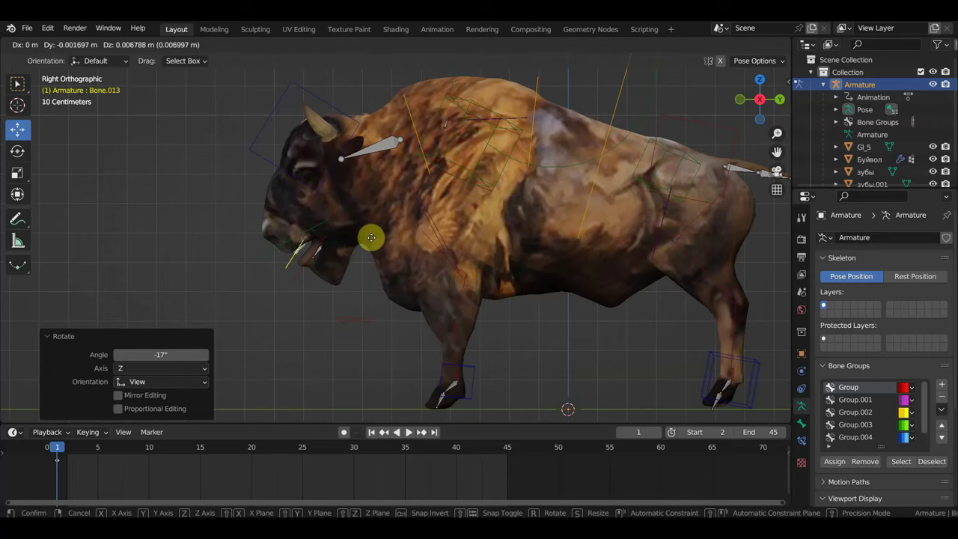
pyautogui.click(370, 236)
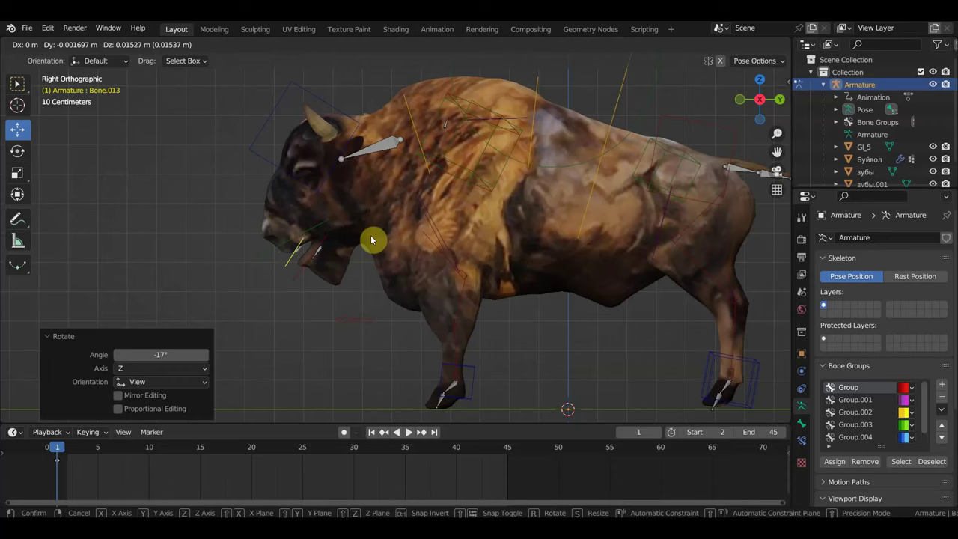
pyautogui.click(318, 255)
pyautogui.press('g')
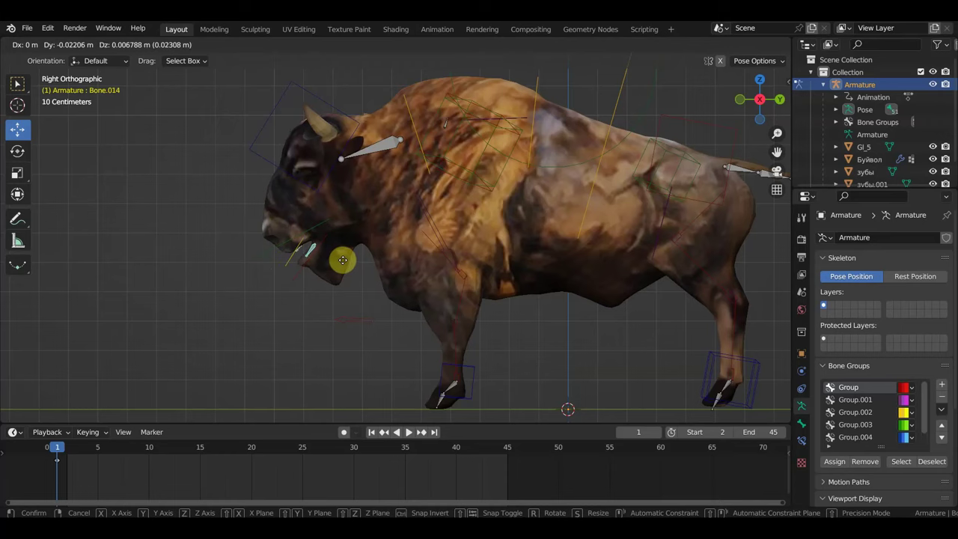
pyautogui.click(340, 260)
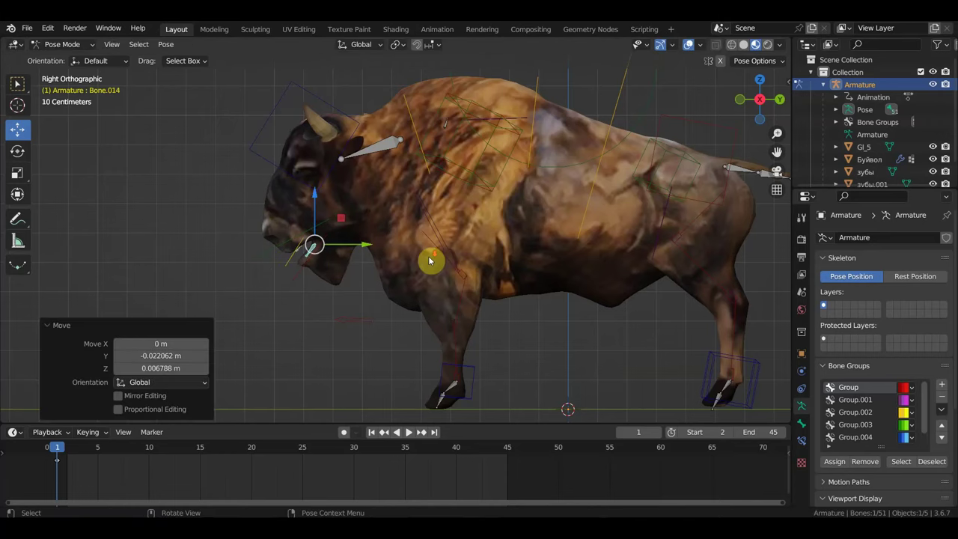
# Select a tail bone together with the tail-tip bone
pyautogui.scroll(-2, 431, 261)
pyautogui.scroll(2, 366, 272)
pyautogui.keyDown('shift'); pyautogui.moveTo(304, 274); pyautogui.dragTo(218, 290, button='middle'); pyautogui.keyUp('shift')
pyautogui.scroll(1, 366, 260)
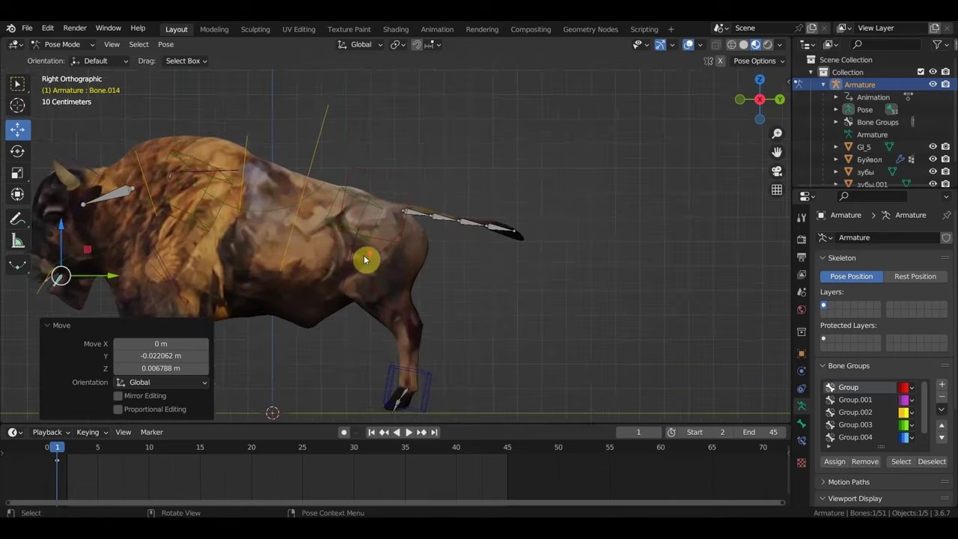
pyautogui.click(490, 226)
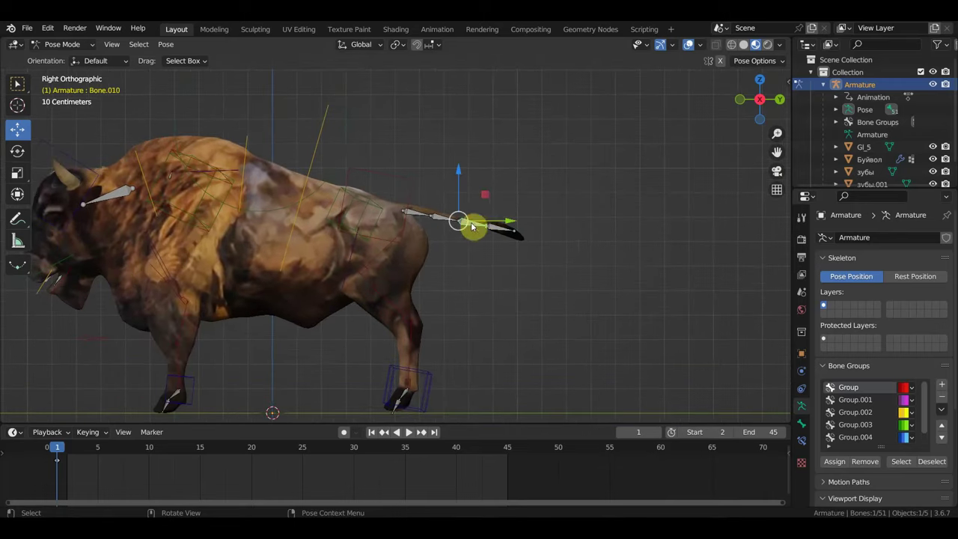
pyautogui.keyDown('shift'); pyautogui.click(516, 232); pyautogui.keyUp('shift')
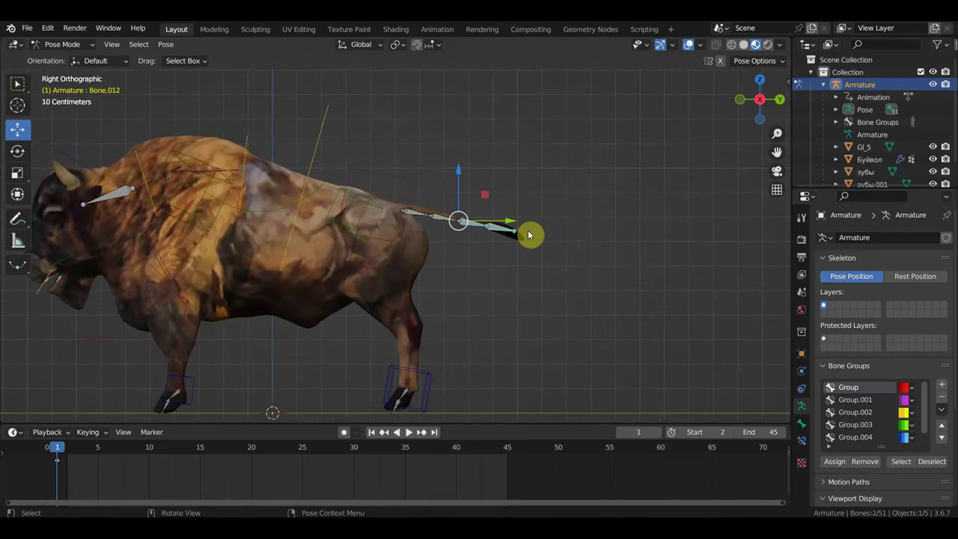
# Add an Inverse Kinematics constraint to the tail tip with no target and chain length 3
pyautogui.hotkey('ctrl', 'shift', 'c')
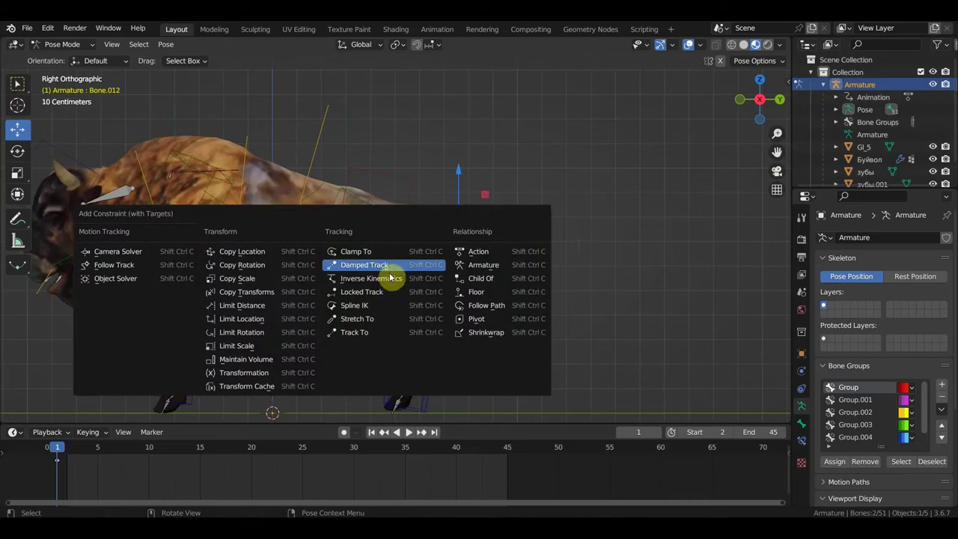
pyautogui.click(383, 285)
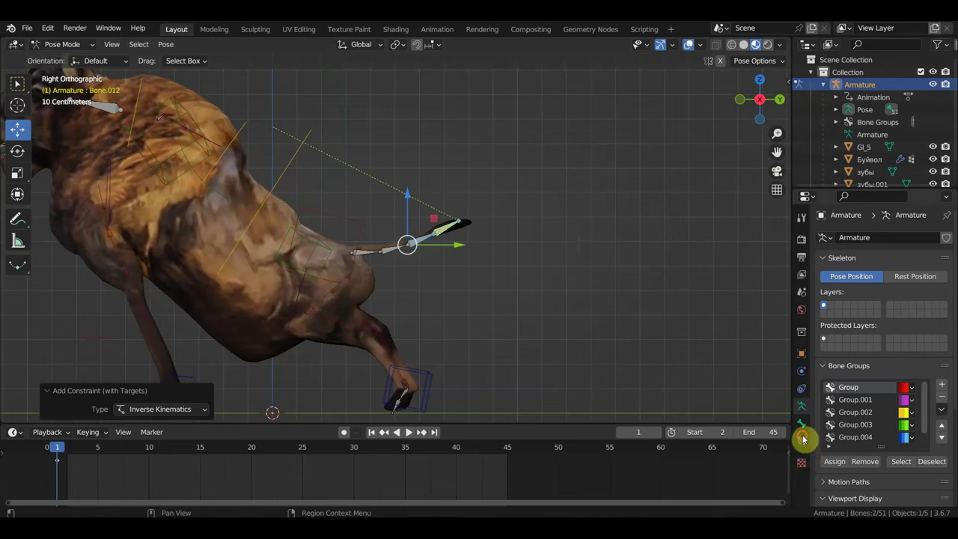
pyautogui.click(801, 439)
pyautogui.click(931, 291)
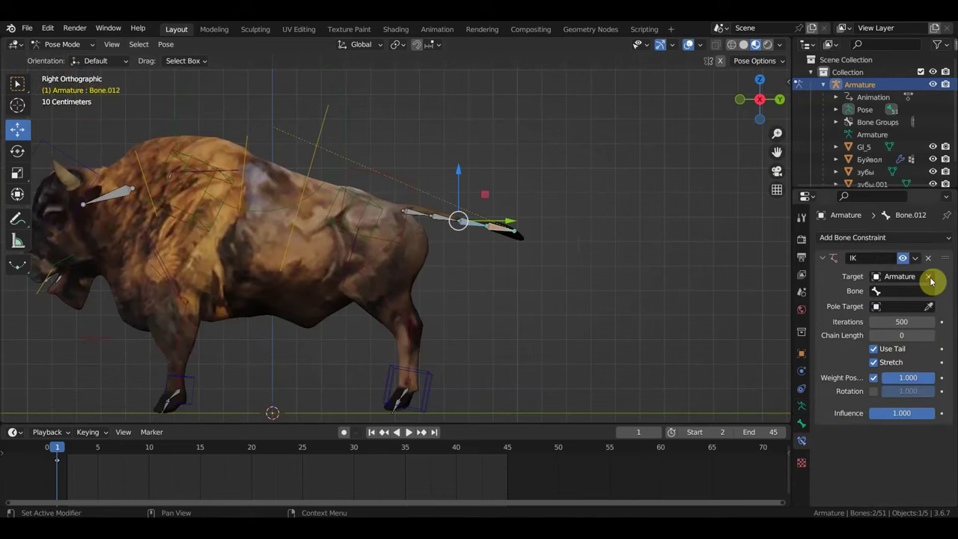
pyautogui.click(928, 276)
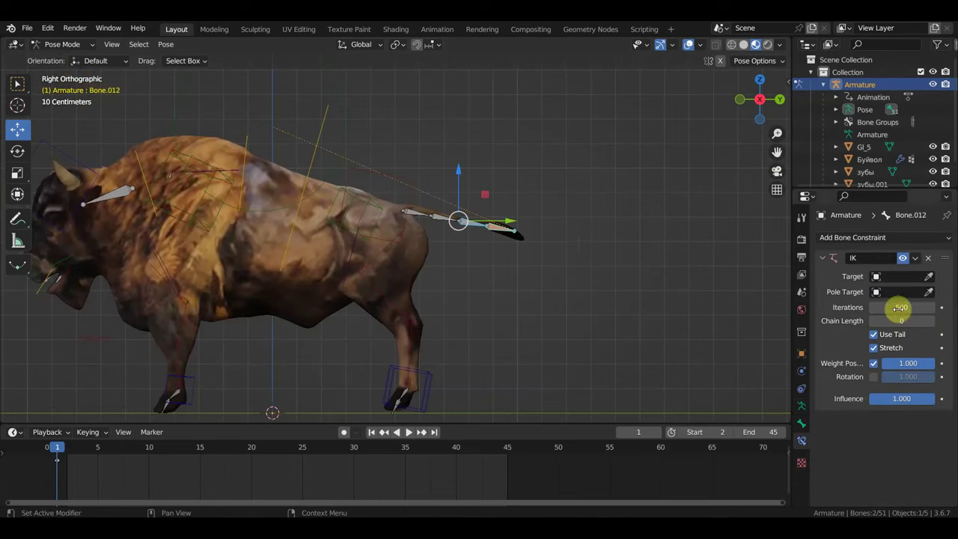
pyautogui.click(932, 322)
pyautogui.click(933, 322)
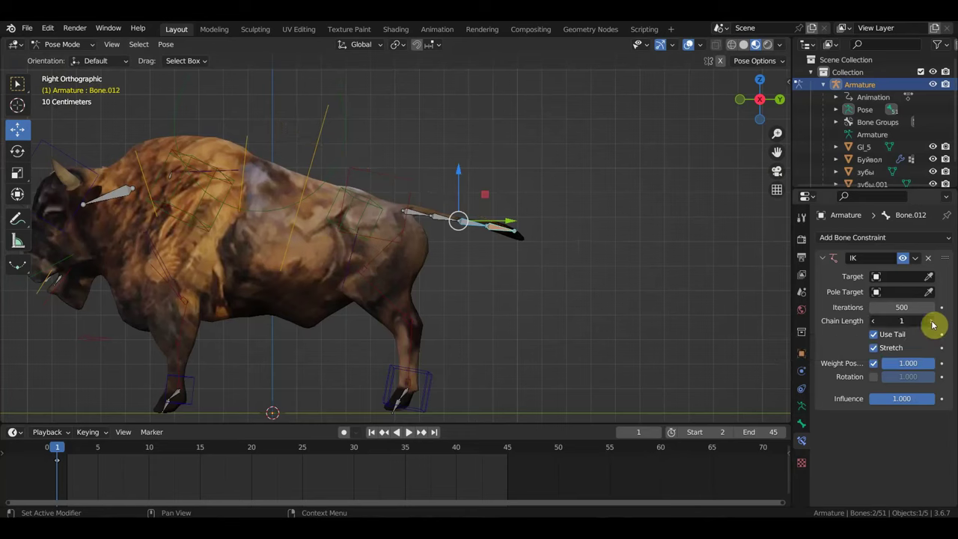
pyautogui.click(932, 323)
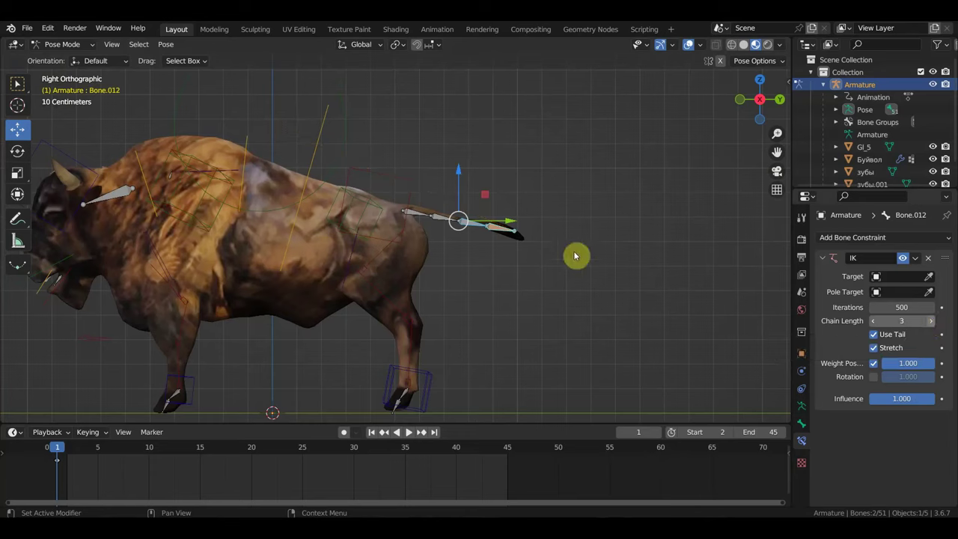
# Test-pose the tail tip, raise the IK chain length to 4, and pose it again
pyautogui.click(507, 232)
pyautogui.press('g')
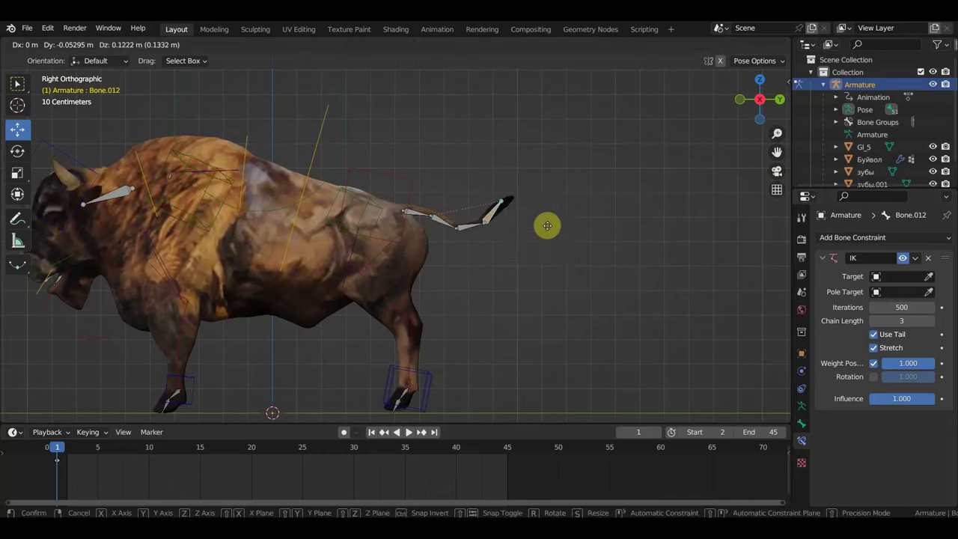
pyautogui.click(510, 275)
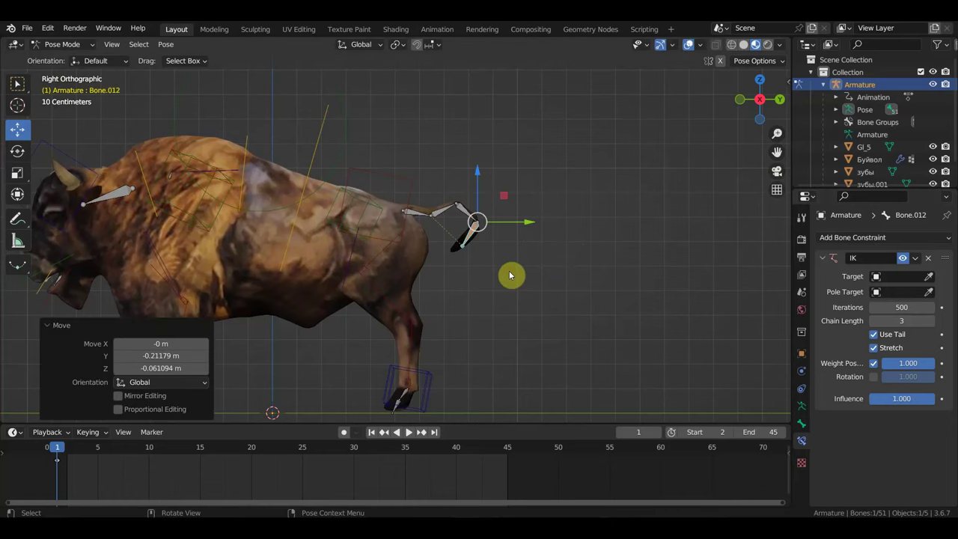
pyautogui.hotkey('ctrl', 'z')
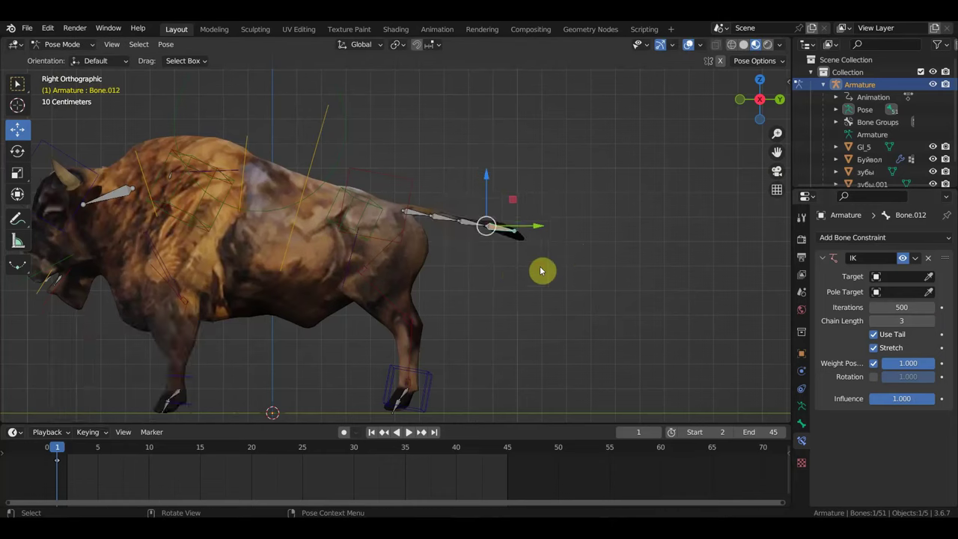
pyautogui.click(928, 325)
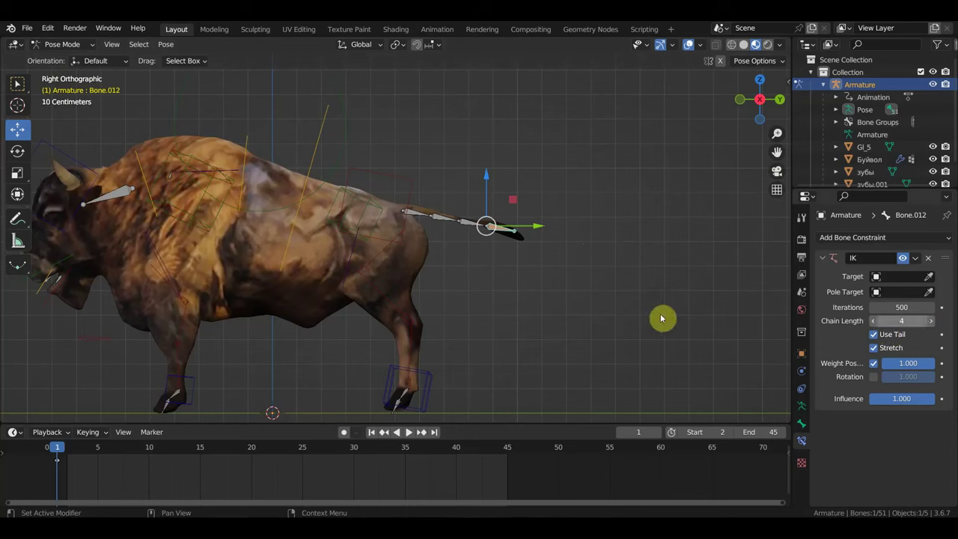
pyautogui.press('g')
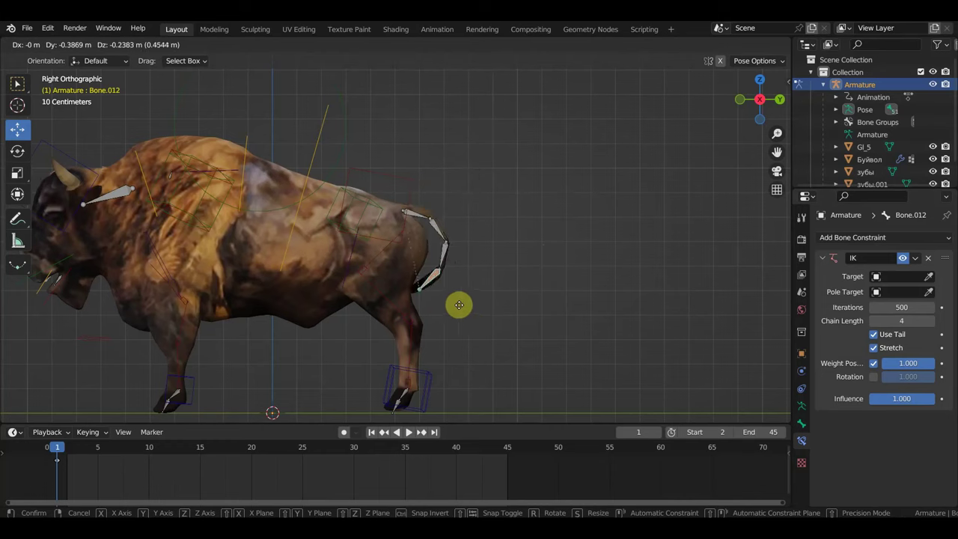
pyautogui.click(547, 256)
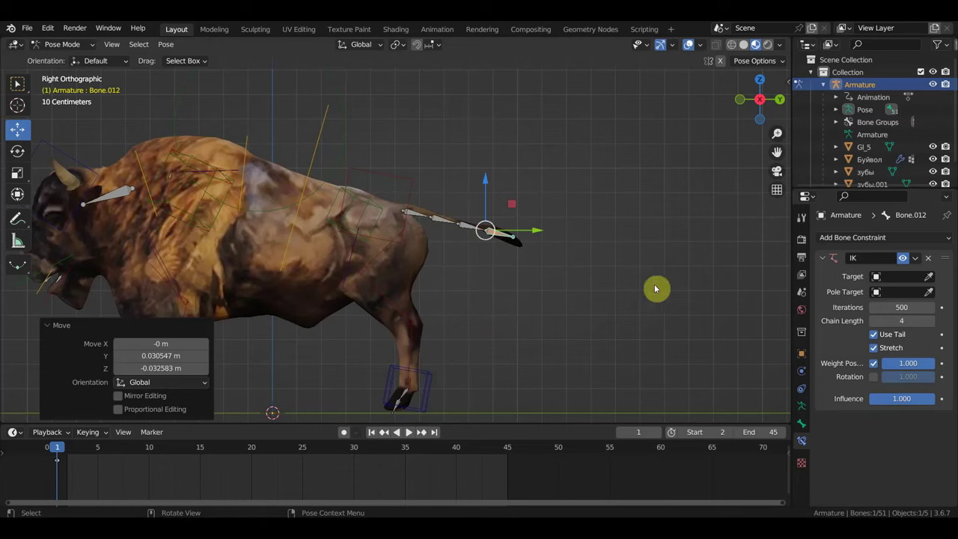
pyautogui.scroll(-1, 449, 306)
pyautogui.keyDown('shift'); pyautogui.moveTo(439, 321); pyautogui.dragTo(563, 300, button='middle'); pyautogui.keyUp('shift')
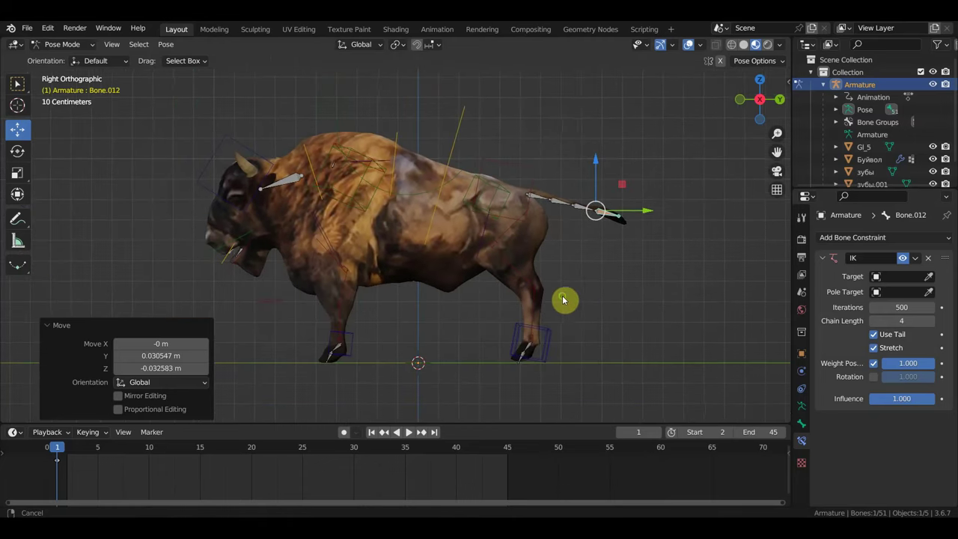
pyautogui.scroll(2, 614, 266)
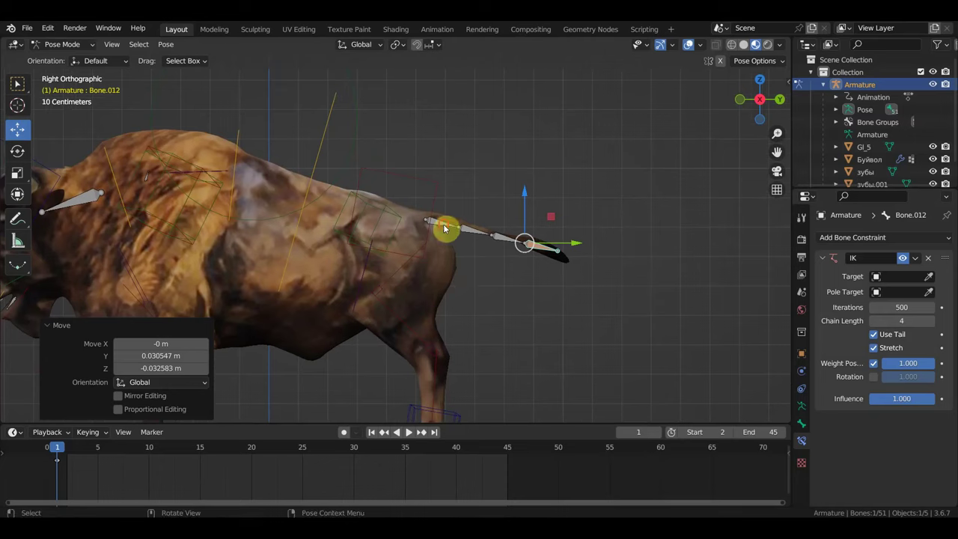
# Create Sphere widgets on the tail bones, sized 2.23 with slide 0.48
pyautogui.click(463, 228)
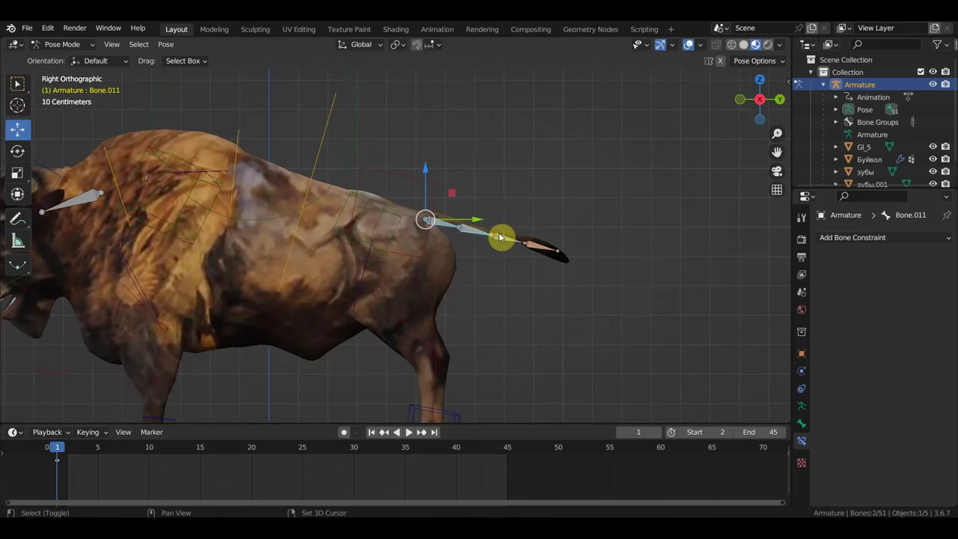
pyautogui.press('n')
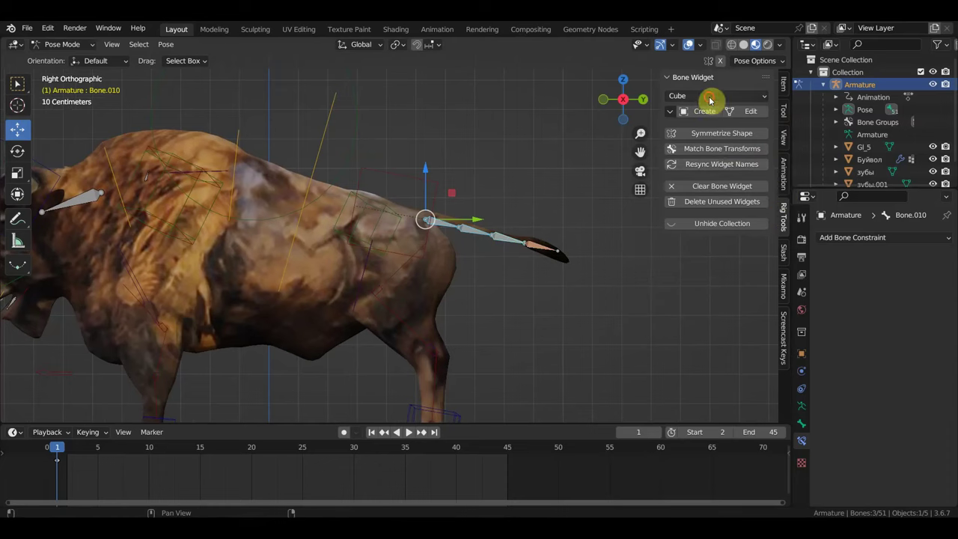
pyautogui.click(710, 96)
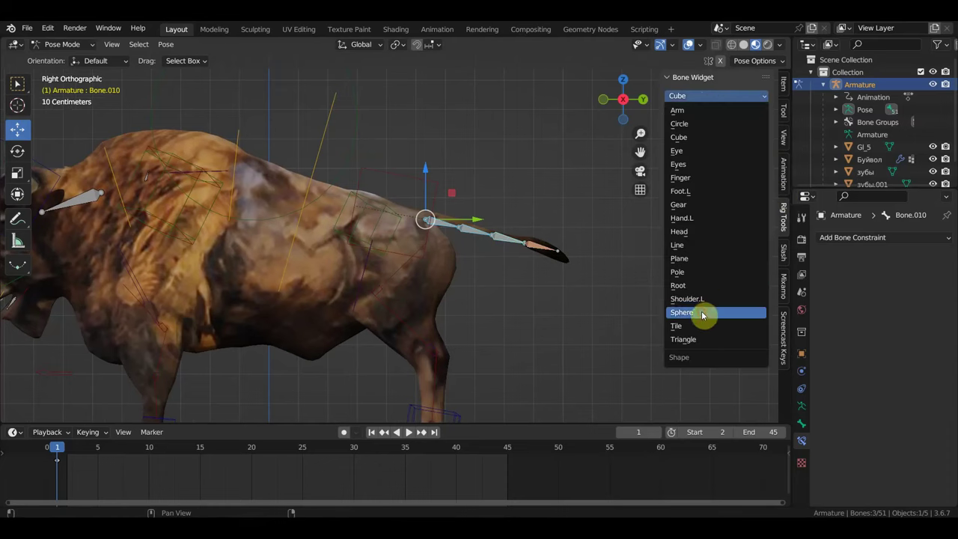
pyautogui.click(702, 313)
pyautogui.click(702, 111)
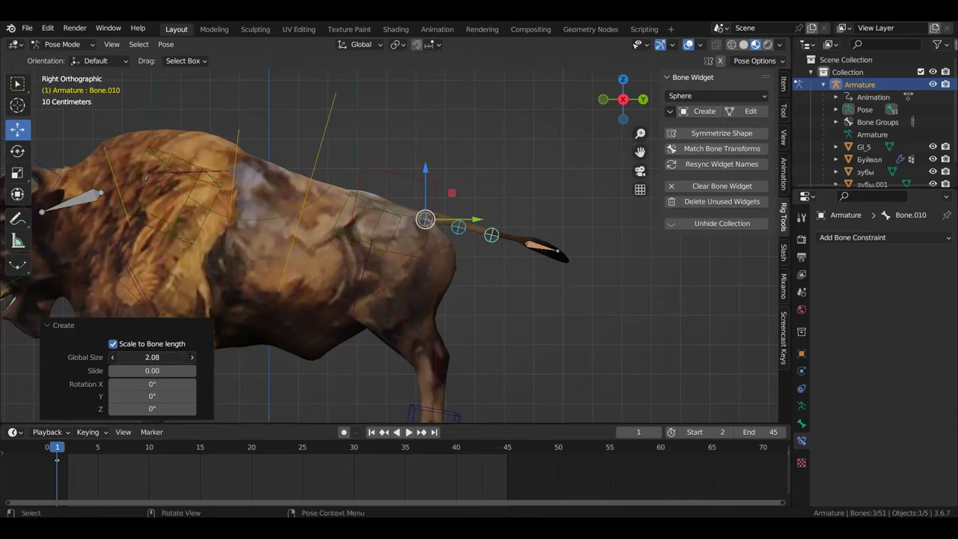
pyautogui.moveTo(138, 370); pyautogui.dragTo(150, 370)
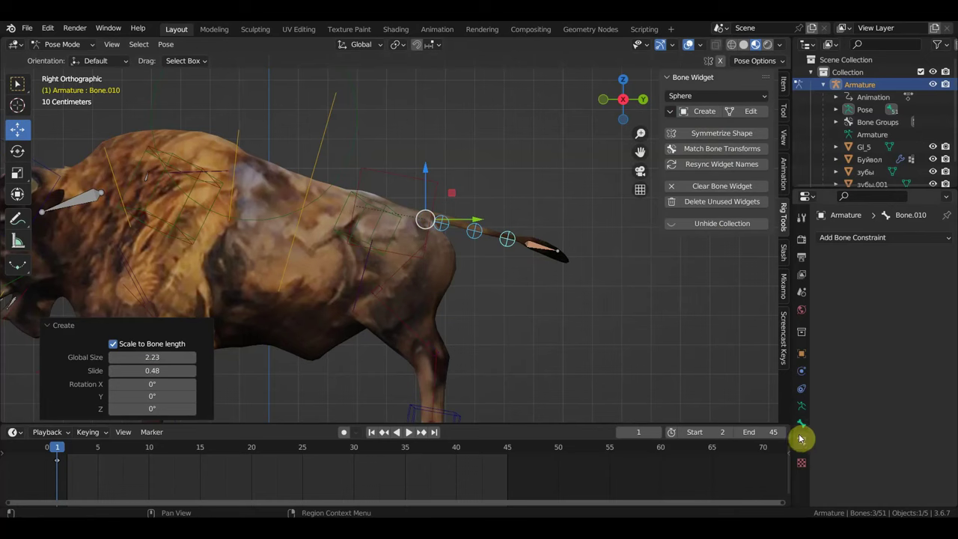
# Assign the tail bones to the yellow bone group Group.002
pyautogui.click(802, 405)
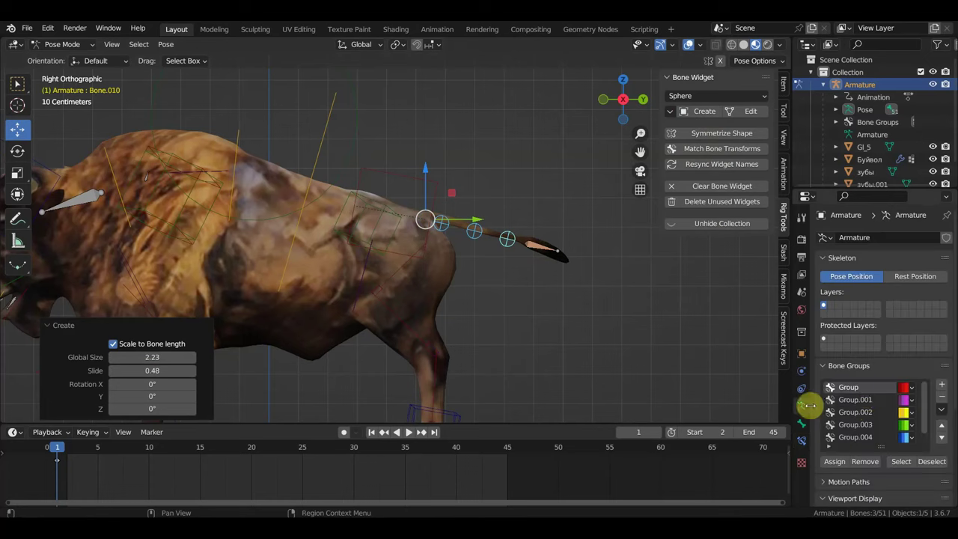
pyautogui.click(857, 413)
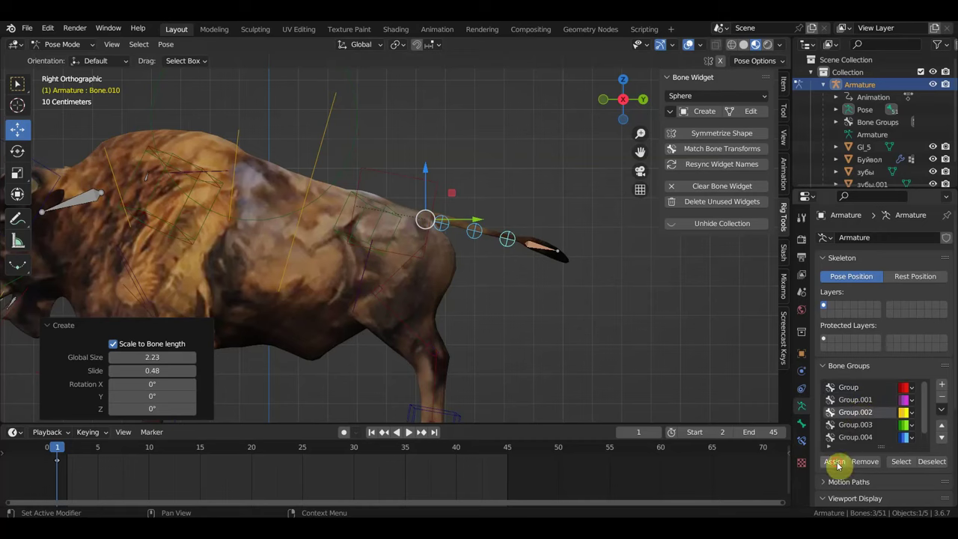
pyautogui.click(836, 463)
# Add a Cube widget sized 0.82 to tail-tip Bone.012 and assign it to red Group
pyautogui.click(551, 251)
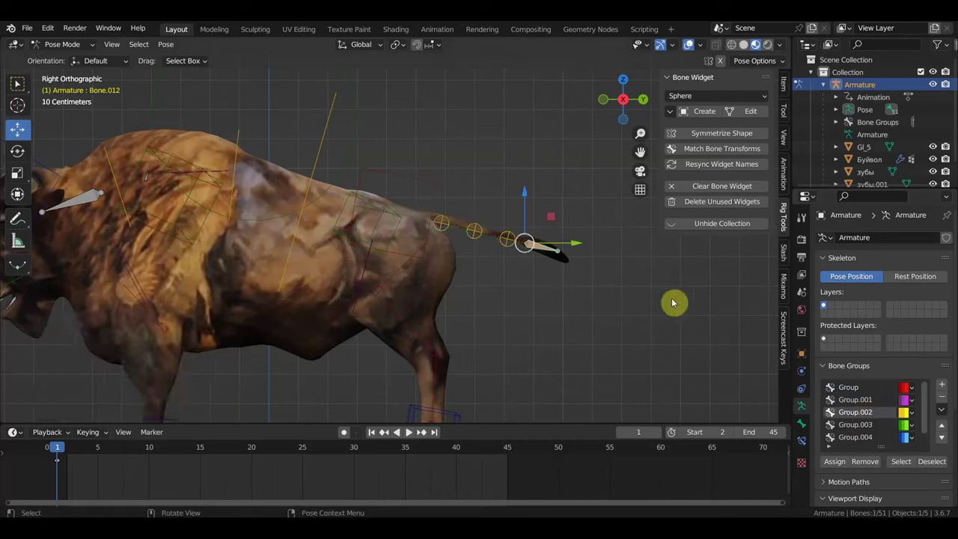
pyautogui.click(705, 96)
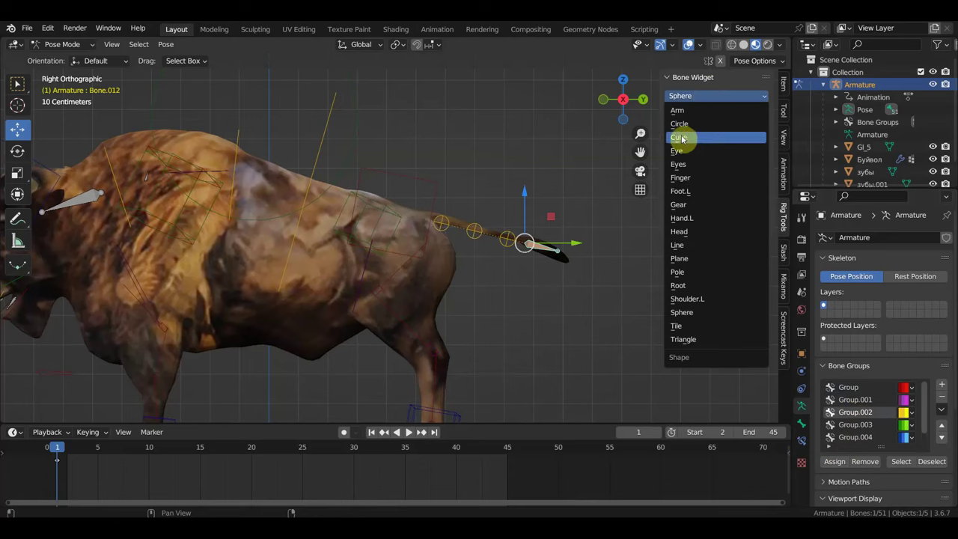
pyautogui.click(688, 138)
pyautogui.click(704, 111)
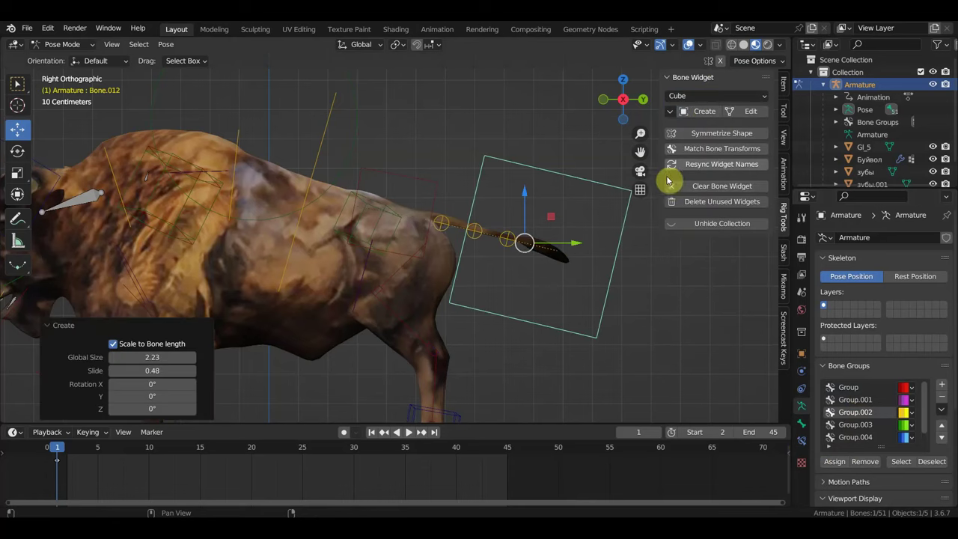
pyautogui.moveTo(187, 357)
pyautogui.mouseDown()
pyautogui.moveTo(126, 357)
pyautogui.moveTo(142, 370)
pyautogui.mouseUp()
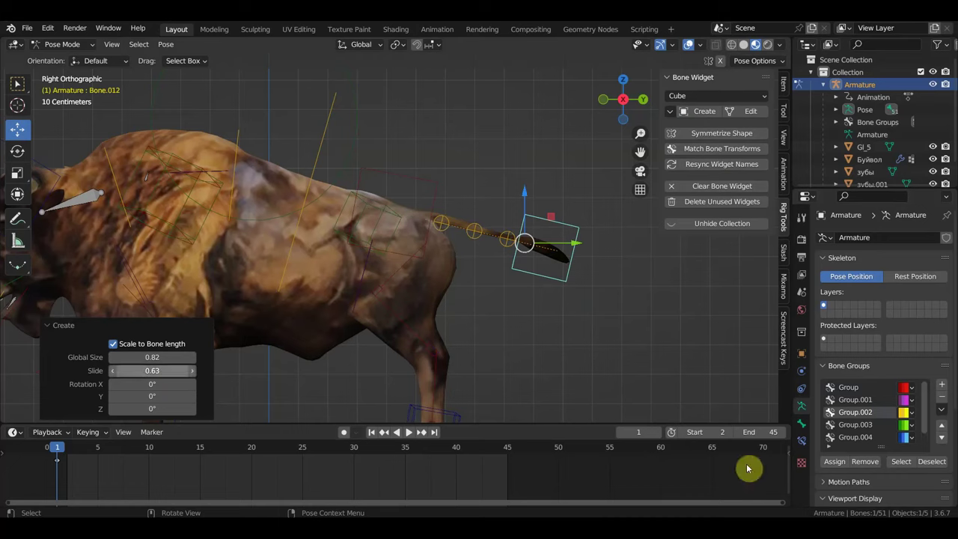
pyautogui.click(855, 389)
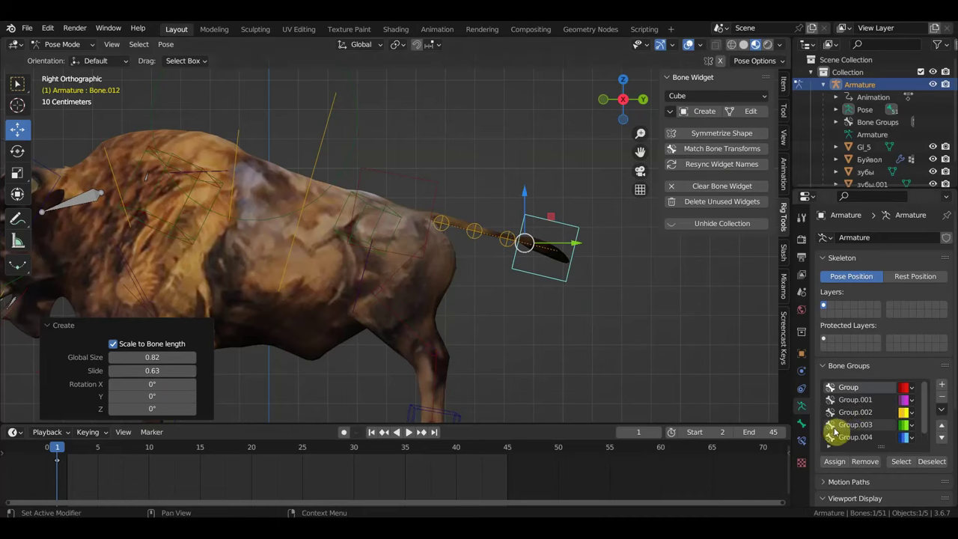
pyautogui.click(838, 461)
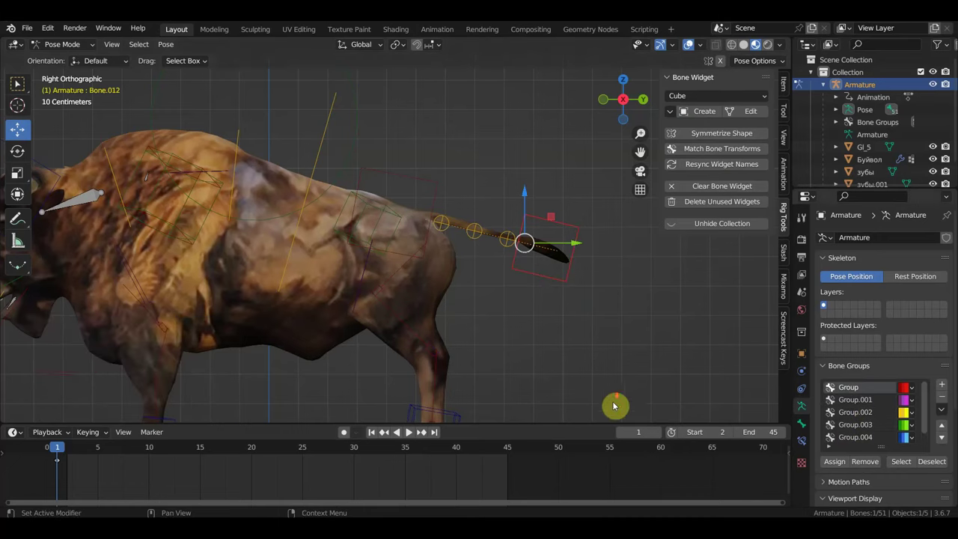
pyautogui.scroll(-2, 606, 389)
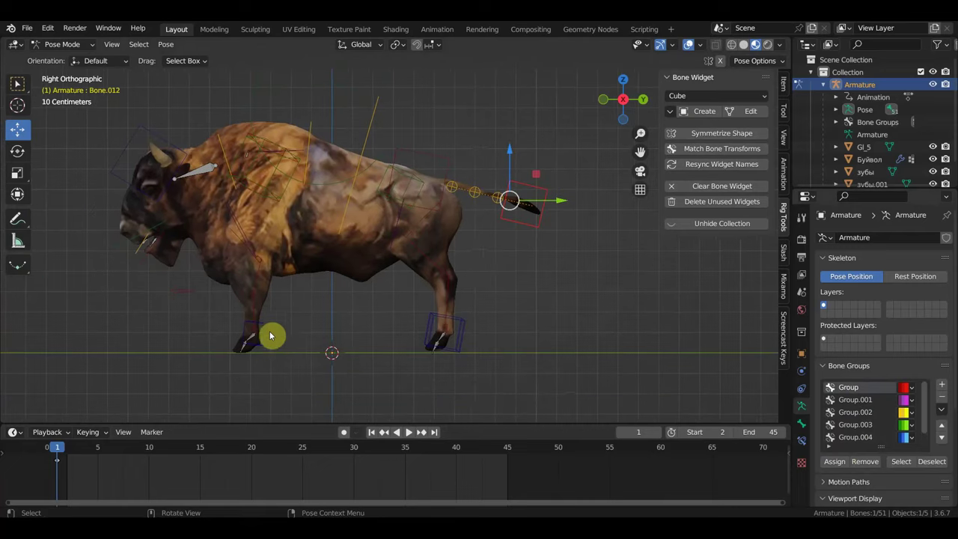
# Assign the front foot Bone.054 and rear foot bones to the red Group
pyautogui.click(269, 328)
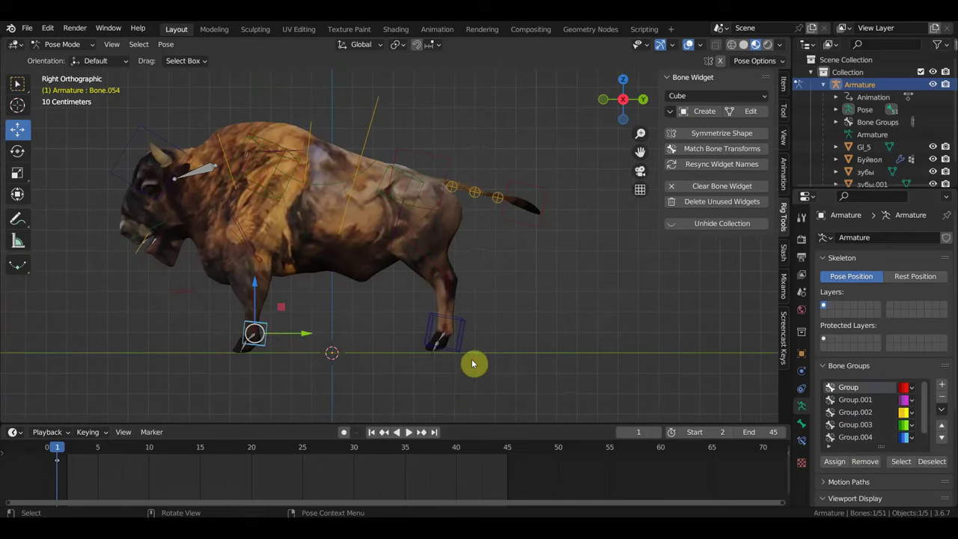
pyautogui.keyDown('shift'); pyautogui.click(454, 344); pyautogui.keyUp('shift')
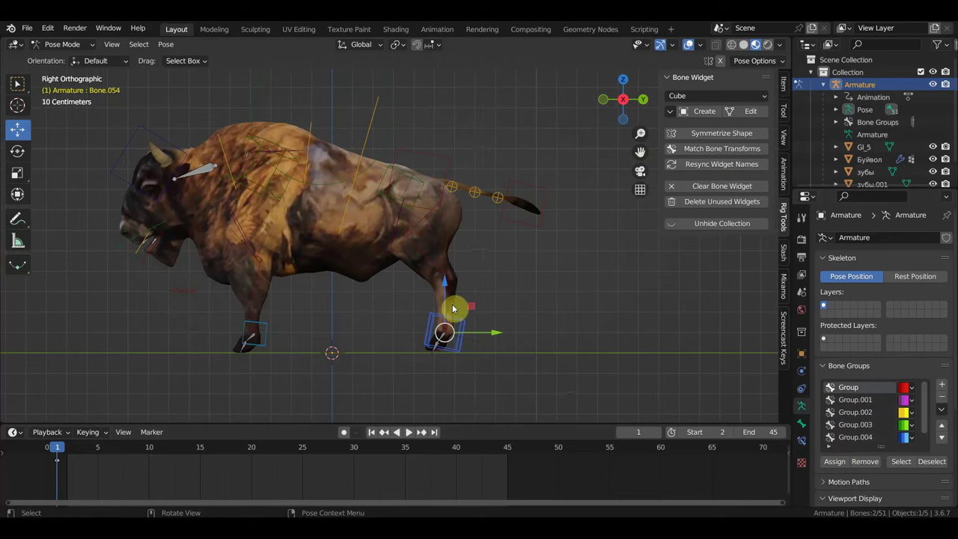
pyautogui.click(841, 463)
pyautogui.moveTo(279, 357); pyautogui.dragTo(262, 327)
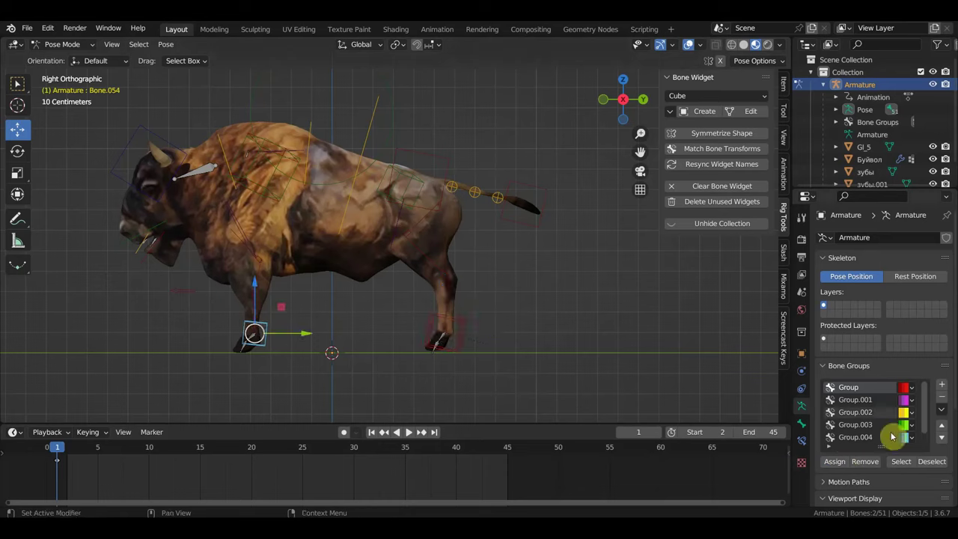
pyautogui.click(836, 463)
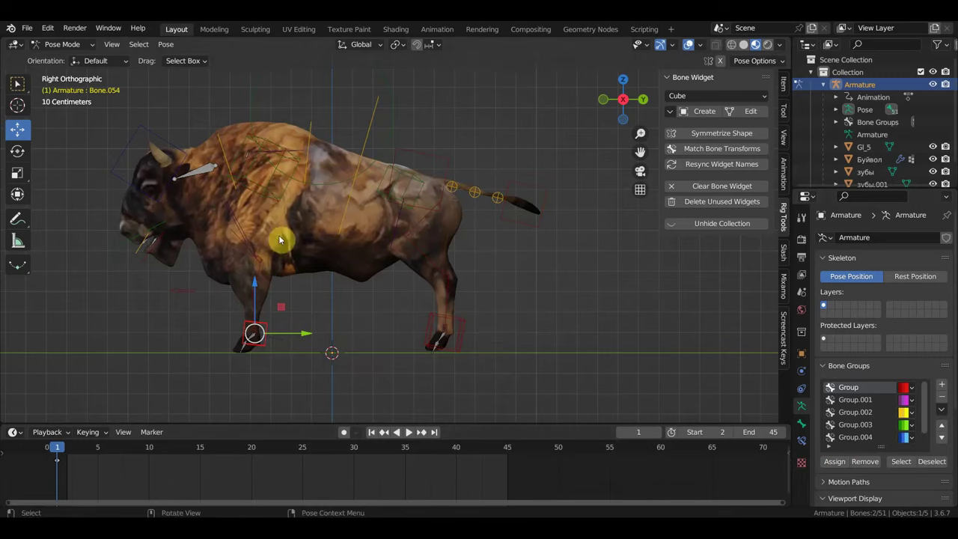
# Assign the head control bone Bone.007 to the red Group
pyautogui.moveTo(277, 235)
pyautogui.keyDown('shift'); pyautogui.mouseDown(button='middle')
pyautogui.moveTo(396, 229)
pyautogui.moveTo(383, 230)
pyautogui.mouseUp(button='middle'); pyautogui.keyUp('shift')
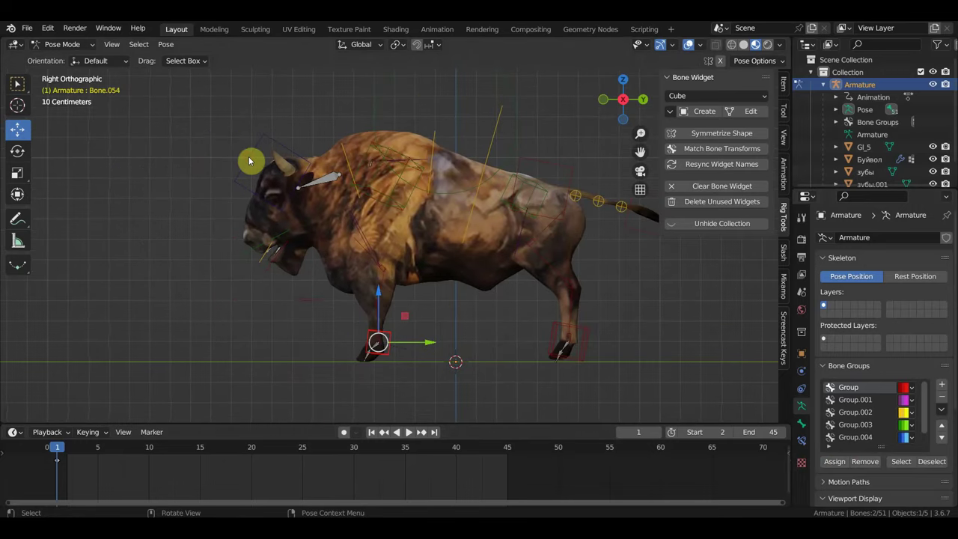
pyautogui.click(250, 161)
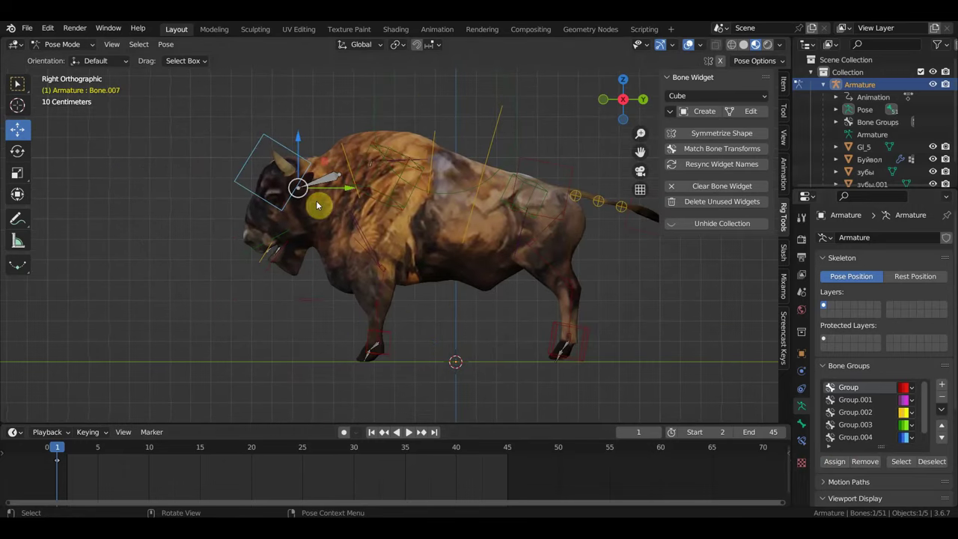
pyautogui.click(836, 463)
pyautogui.moveTo(388, 211)
pyautogui.keyDown('ctrl'); pyautogui.mouseDown(button='middle')
pyautogui.moveTo(412, 175)
pyautogui.moveTo(412, 230)
pyautogui.moveTo(402, 148)
pyautogui.moveTo(440, 248)
pyautogui.moveTo(442, 184)
pyautogui.moveTo(527, 233)
pyautogui.mouseUp(button='middle'); pyautogui.keyUp('ctrl')
# Select the hump bone Bone.004 and choose bone group Group.004
pyautogui.click(405, 151)
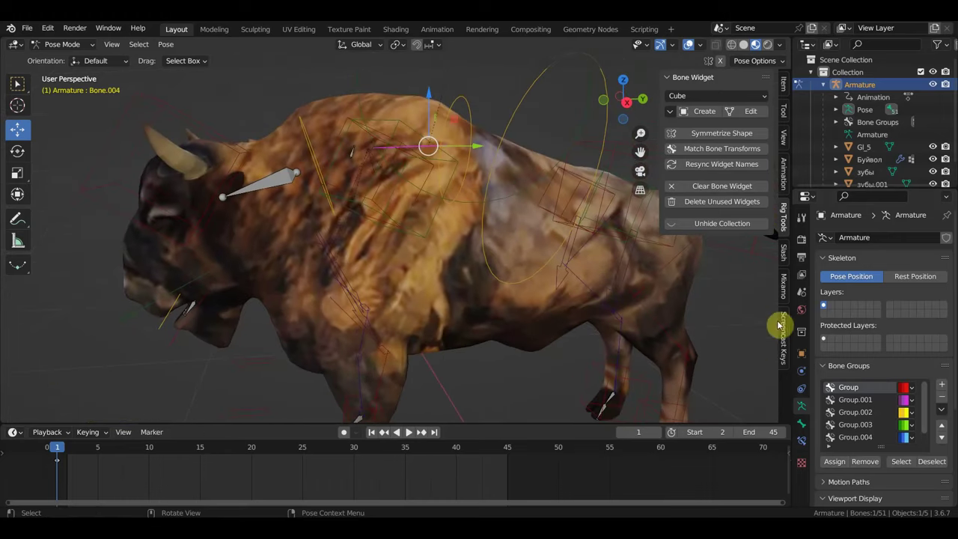
pyautogui.click(851, 439)
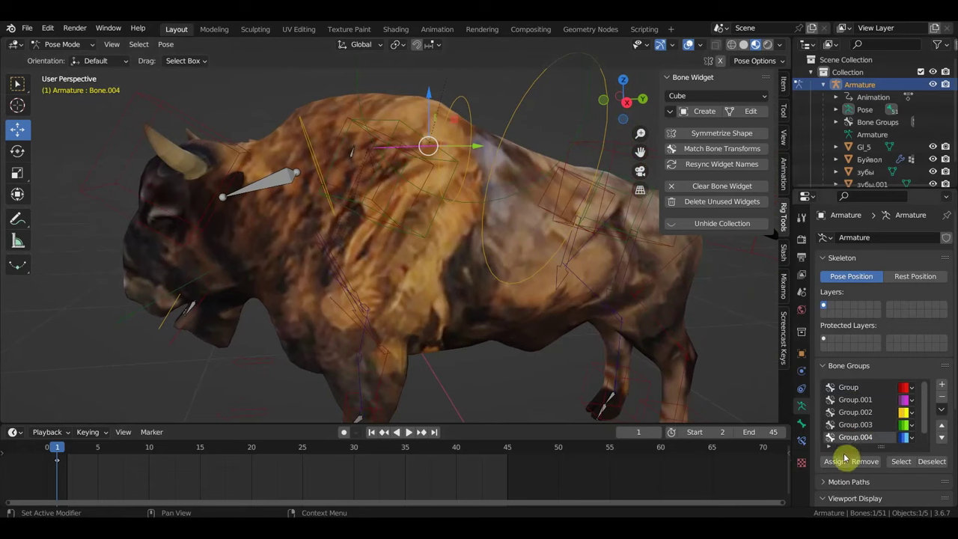
pyautogui.moveTo(641, 357)
pyautogui.mouseDown(button='middle')
pyautogui.moveTo(618, 387)
pyautogui.moveTo(550, 312)
pyautogui.moveTo(382, 278)
pyautogui.mouseUp(button='middle')
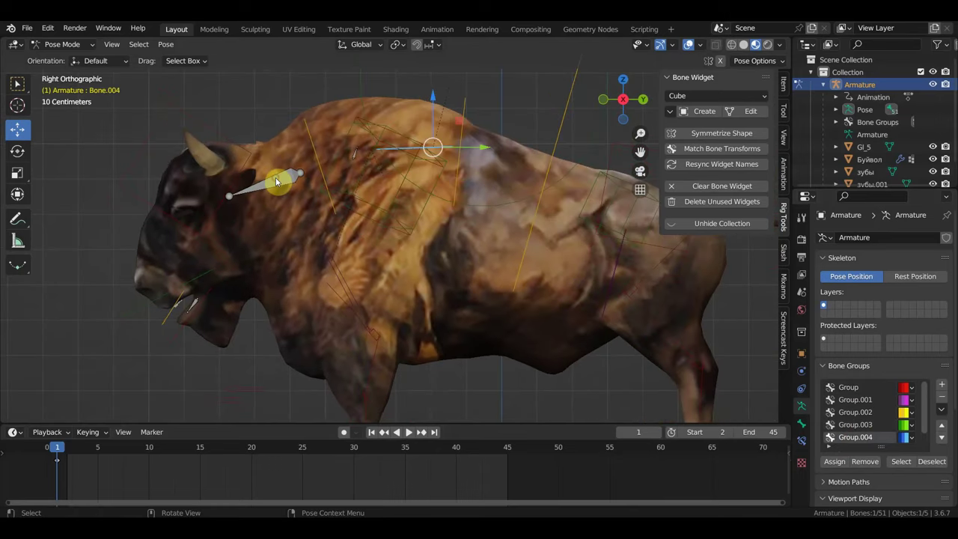
# Create a Circle widget on the neck bone and assign it to yellow Group.002
pyautogui.click(703, 96)
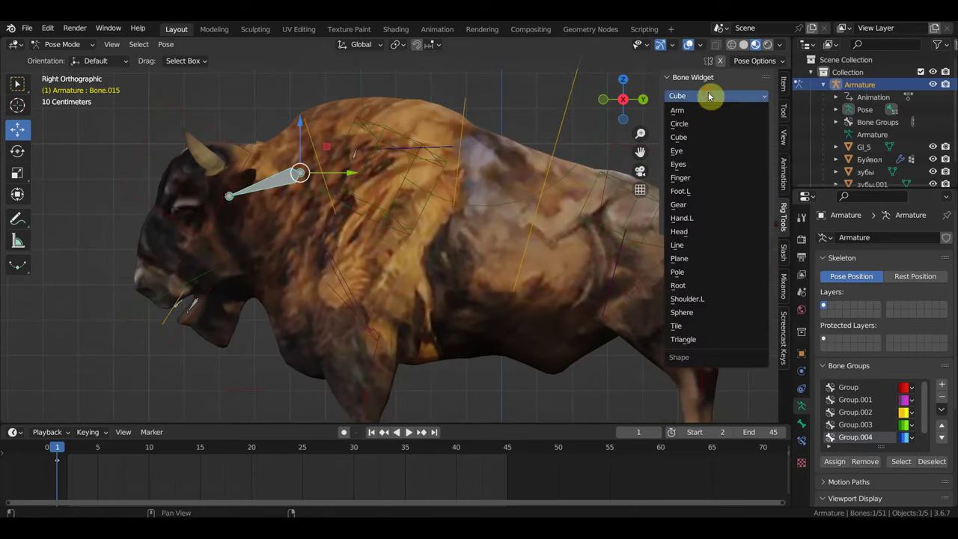
pyautogui.click(694, 124)
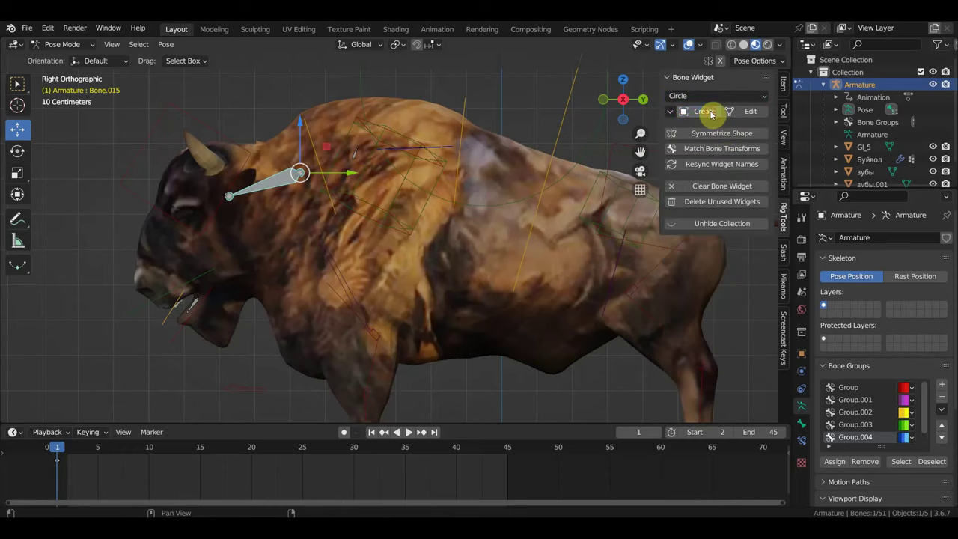
pyautogui.click(700, 111)
pyautogui.click(854, 412)
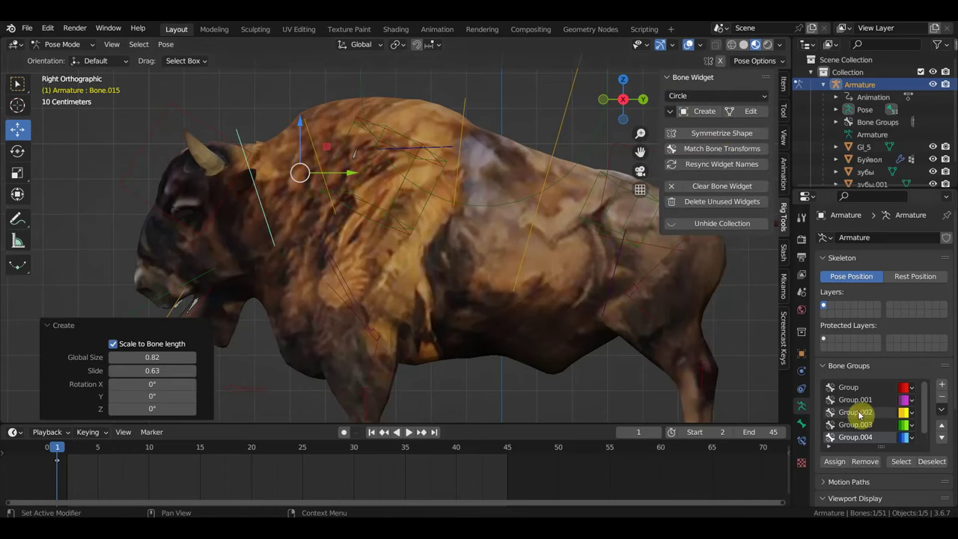
pyautogui.click(834, 461)
pyautogui.moveTo(514, 340)
pyautogui.mouseDown(button='middle')
pyautogui.moveTo(544, 315)
pyautogui.moveTo(589, 300)
pyautogui.moveTo(446, 290)
pyautogui.moveTo(513, 295)
pyautogui.moveTo(434, 209)
pyautogui.mouseUp(button='middle')
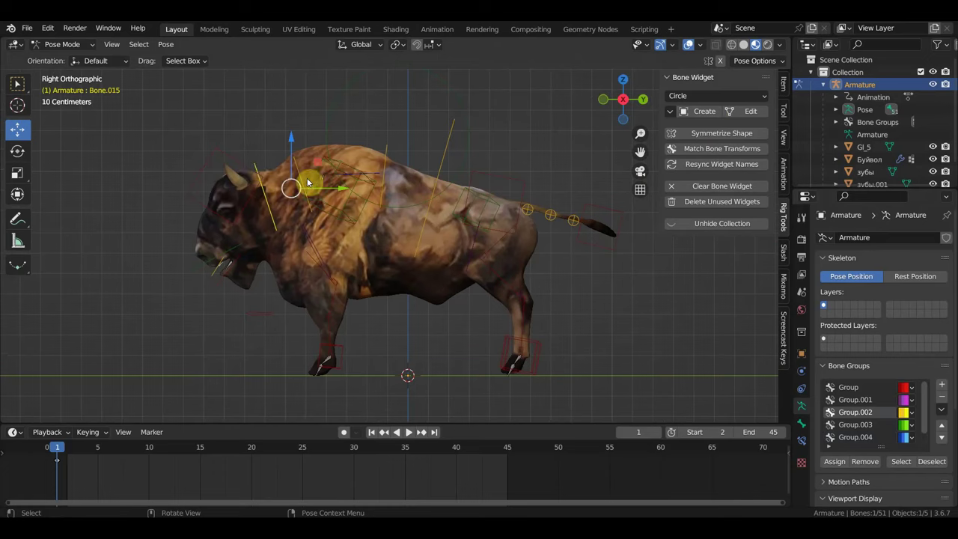
# Move the neck bone and rotate the head down and forward
pyautogui.press('g')
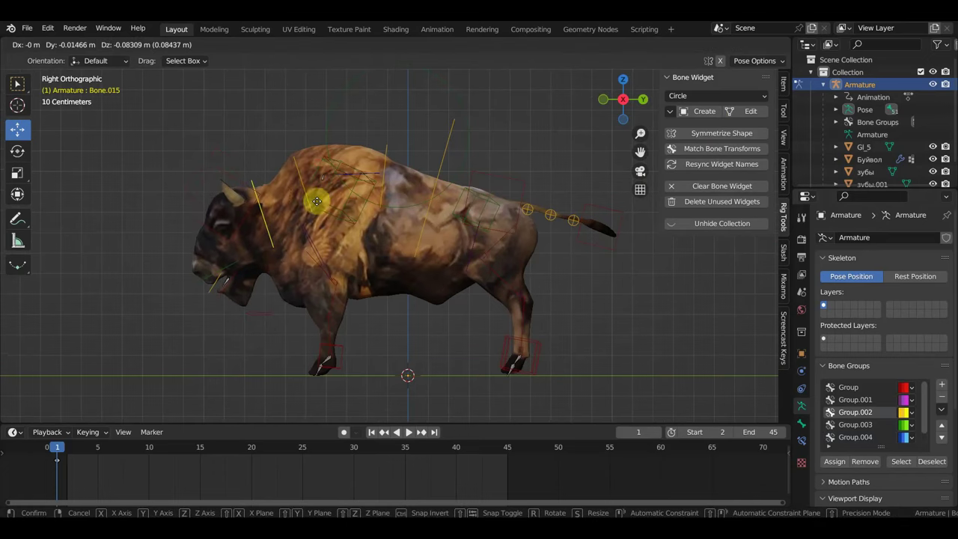
pyautogui.click(330, 214)
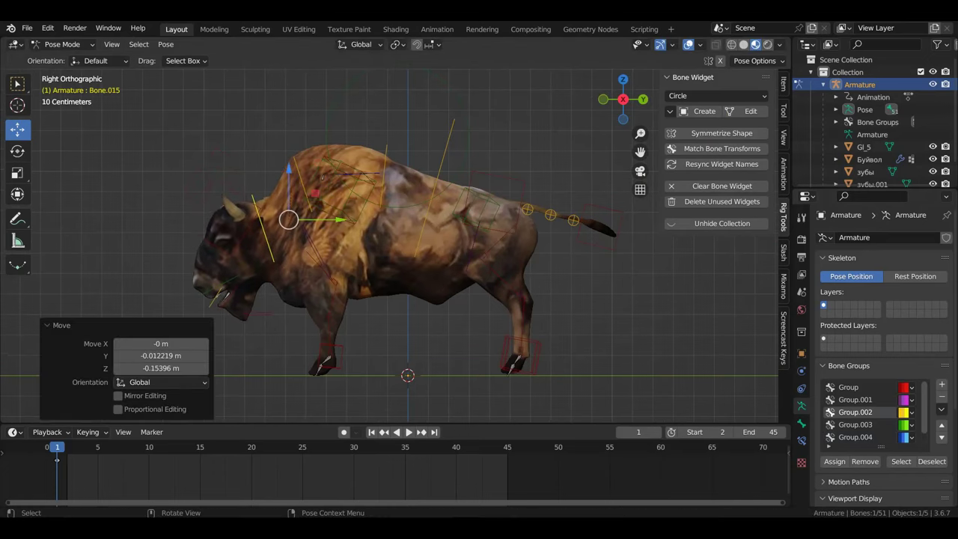
pyautogui.press('r')
pyautogui.click(315, 173)
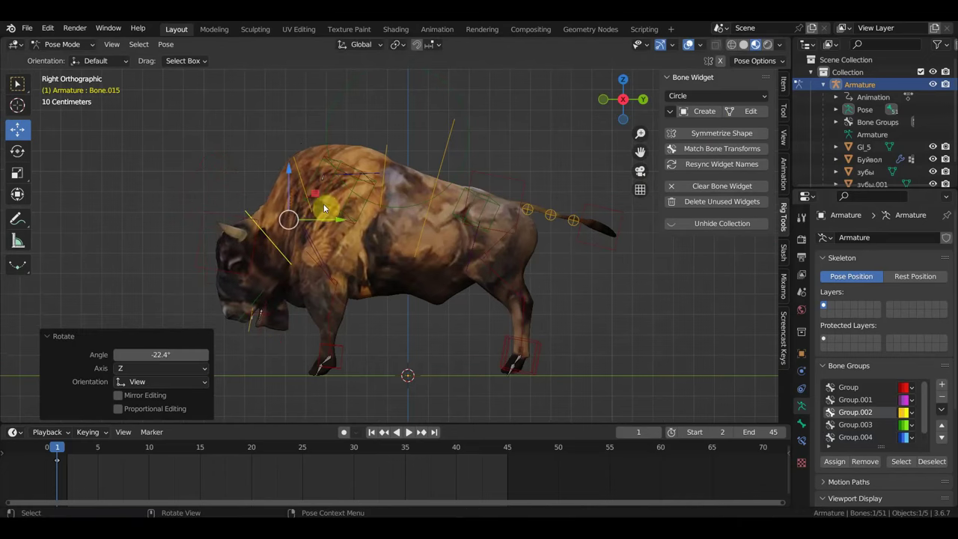
pyautogui.press('g')
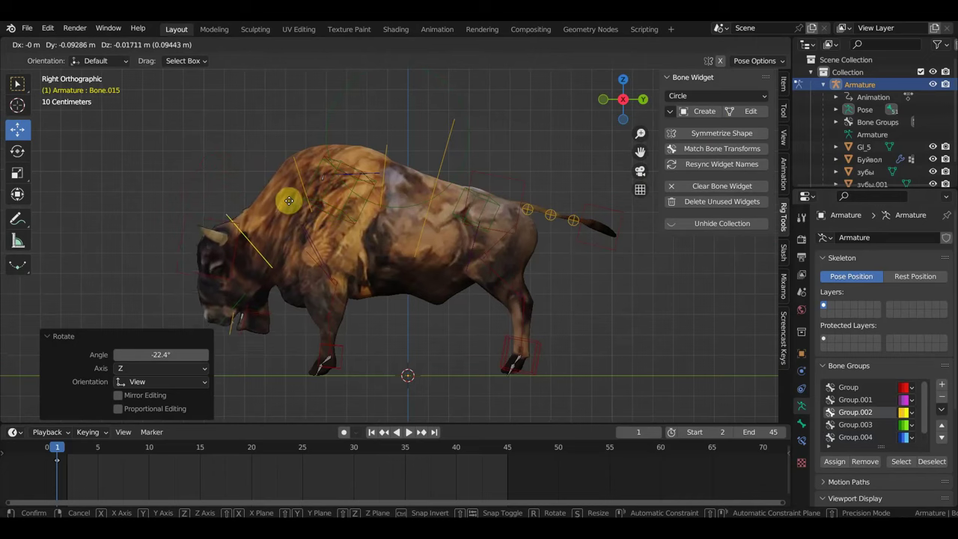
pyautogui.click(289, 199)
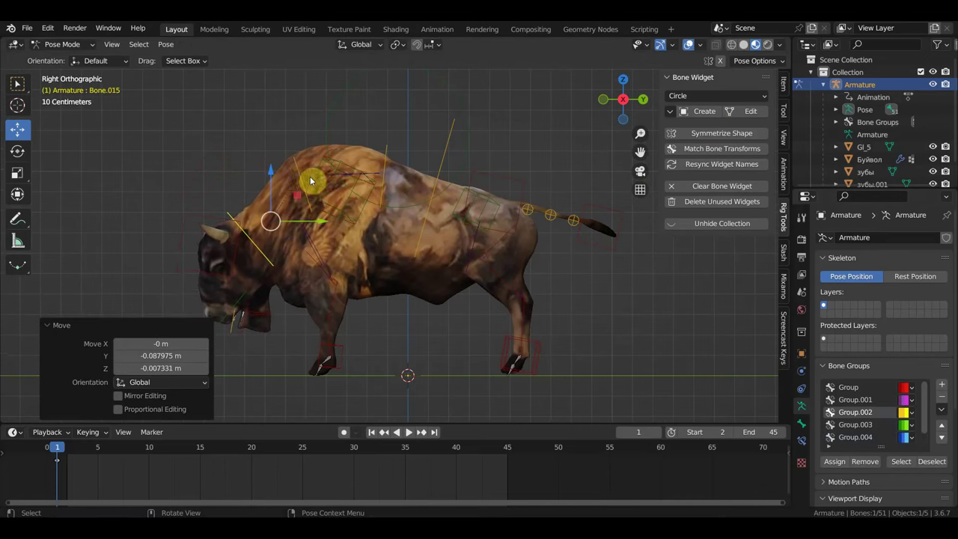
# Rotate head bone Bone.005 lower and push it slightly forward along X
pyautogui.click(353, 173)
pyautogui.press('r')
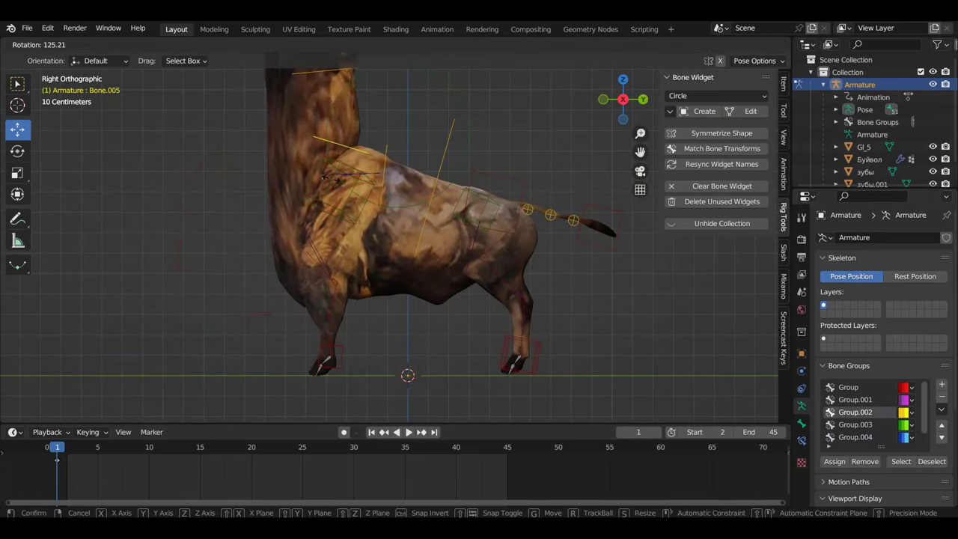
pyautogui.click(366, 171)
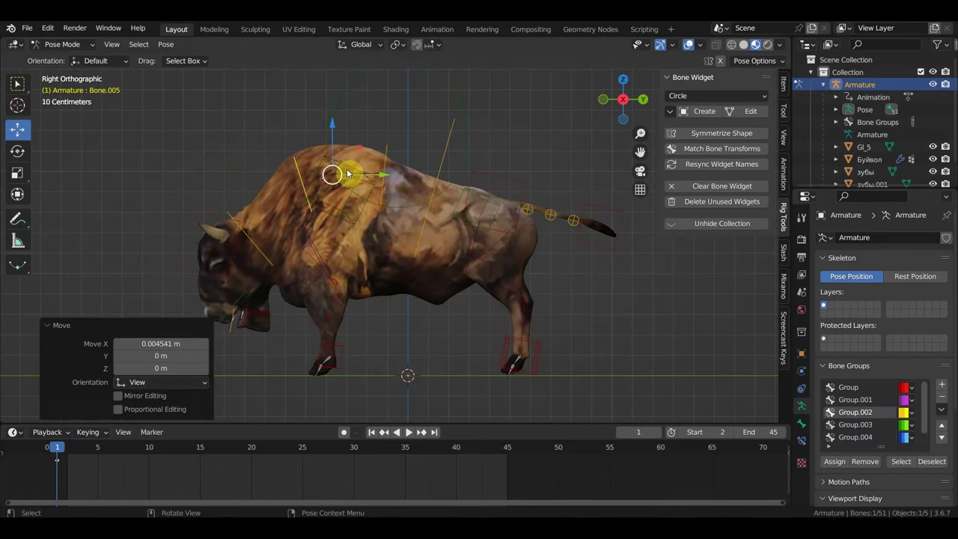
pyautogui.moveTo(368, 169); pyautogui.dragTo(354, 182)
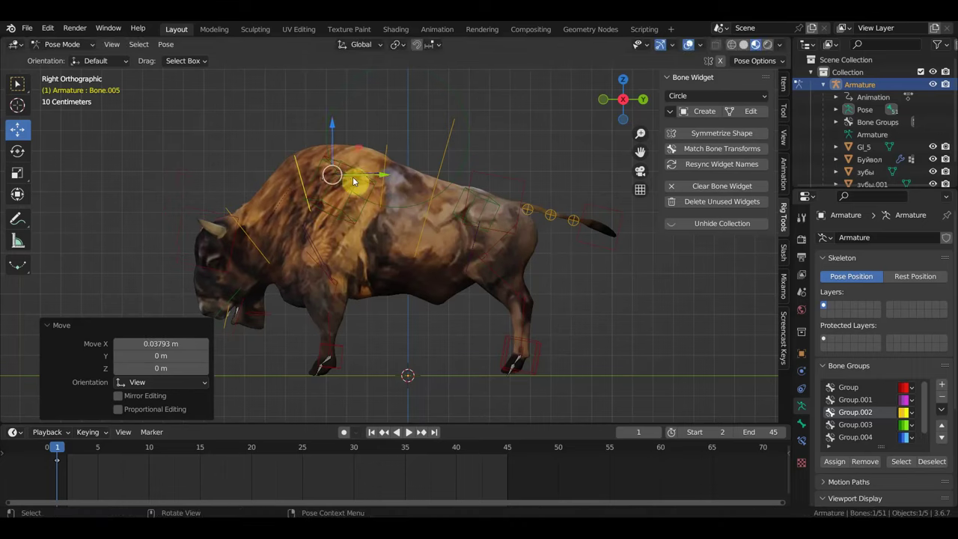
# Try moving shoulder bone Bone.004 slightly down and back, then undo it
pyautogui.click(366, 180)
pyautogui.scroll(2, 366, 180)
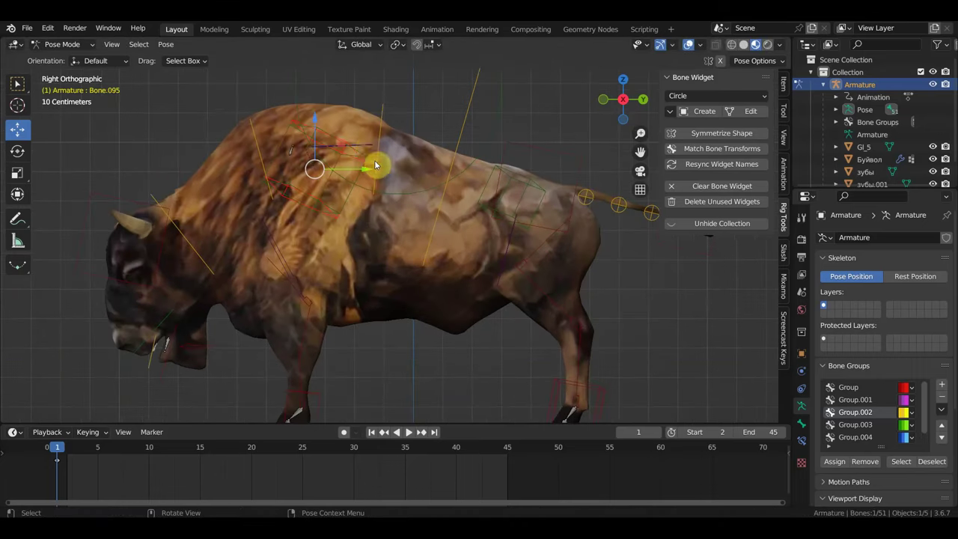
pyautogui.click(370, 143)
pyautogui.moveTo(371, 146); pyautogui.dragTo(402, 151)
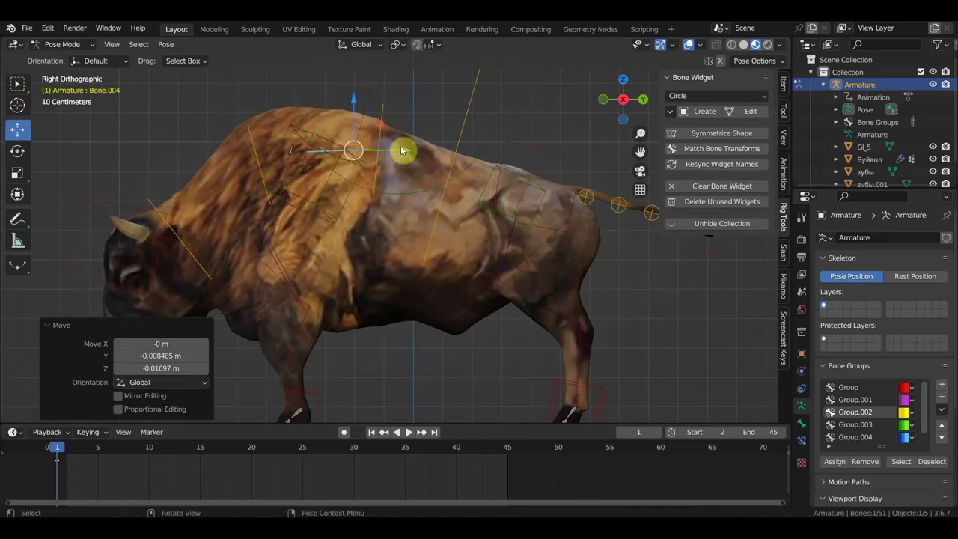
pyautogui.hotkey('ctrl', 'z')
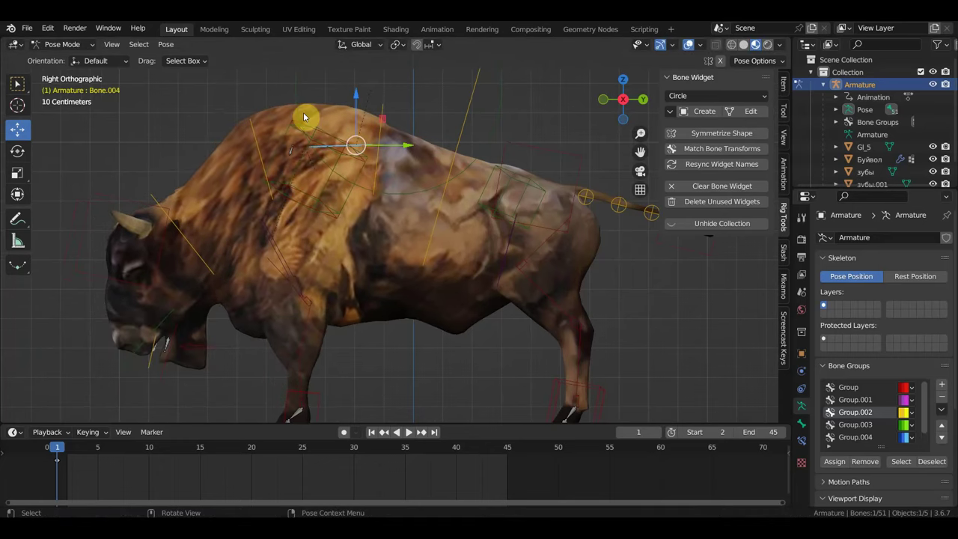
# Try moving shoulder control Bone.048, undo it, and select spine bone Bone.003
pyautogui.keyDown('shift'); pyautogui.moveTo(303, 120); pyautogui.dragTo(352, 151, button='middle'); pyautogui.keyUp('shift')
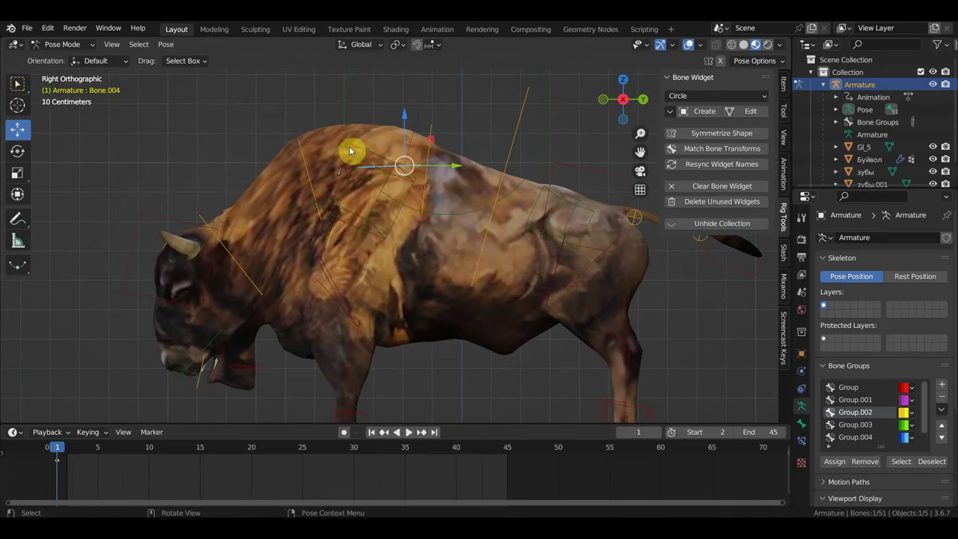
pyautogui.click(351, 150)
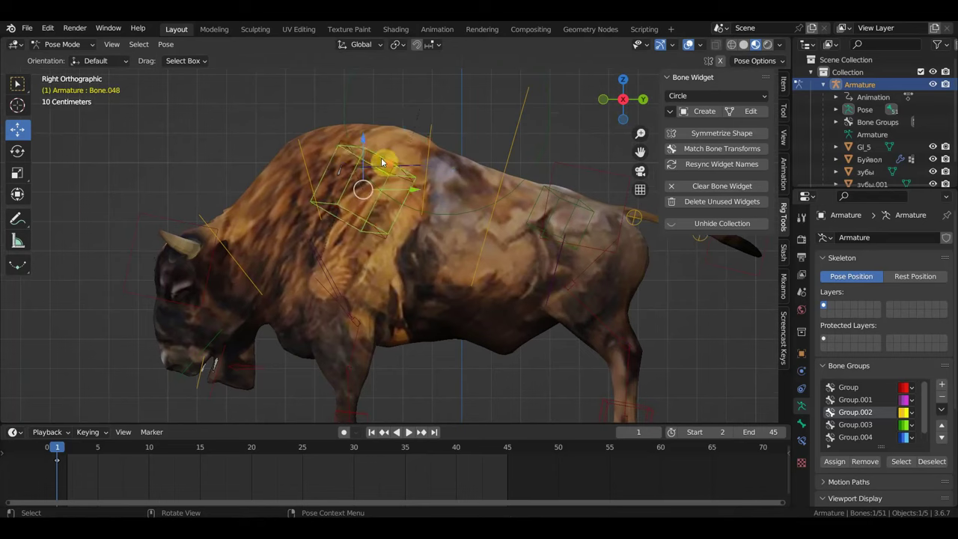
pyautogui.press('g')
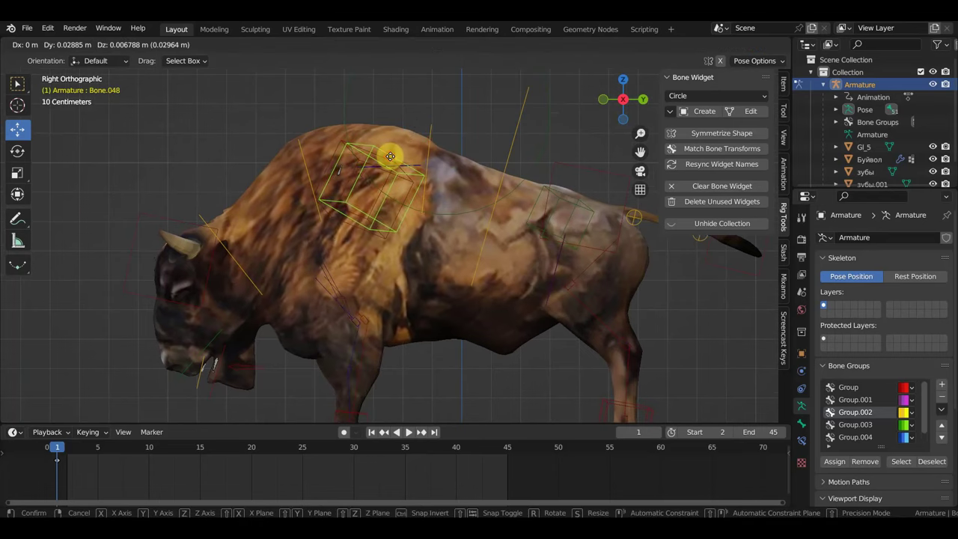
pyautogui.click(390, 155)
pyautogui.hotkey('ctrl', 'z')
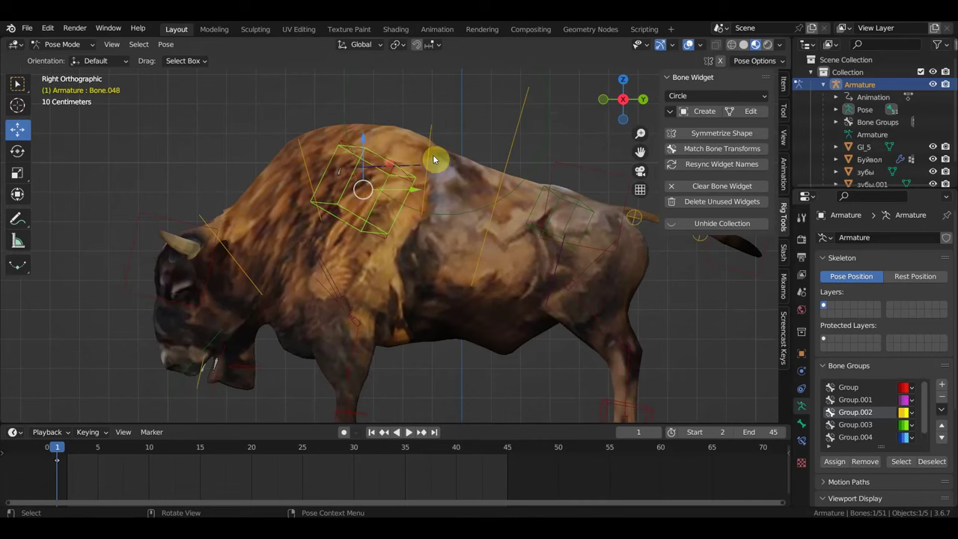
pyautogui.scroll(-2, 270, 237)
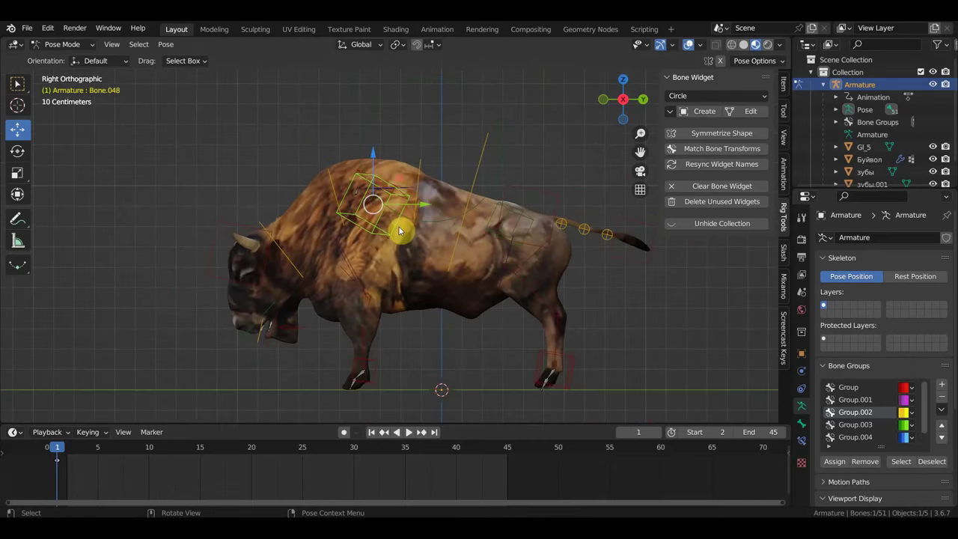
pyautogui.click(430, 223)
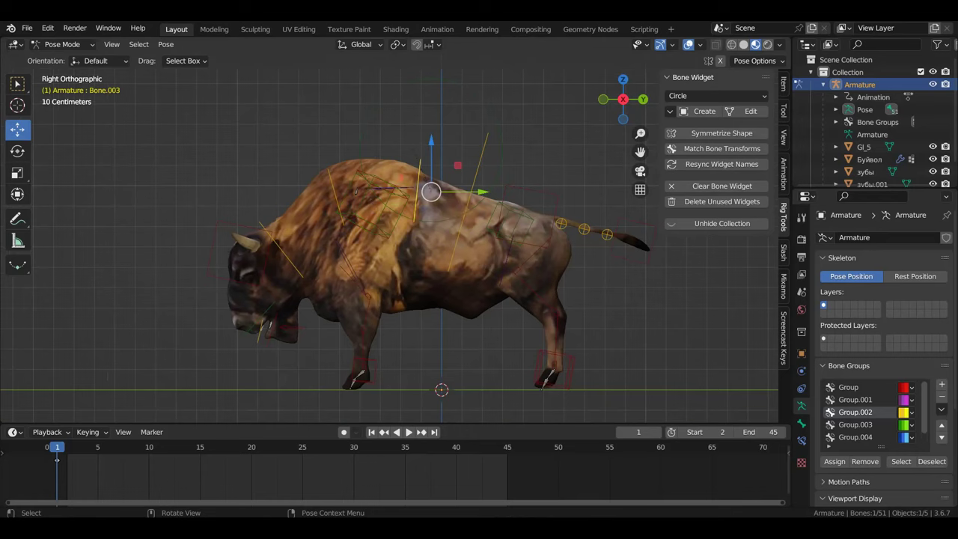
# Bend the spine by rotating Bone.003 4.34° and Bone.002 3.9°
pyautogui.press('r')
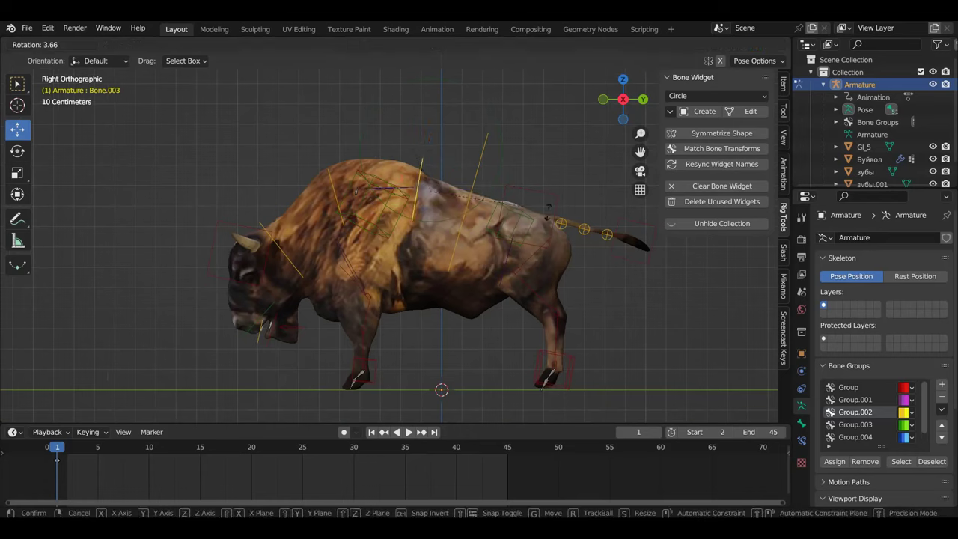
pyautogui.click(548, 216)
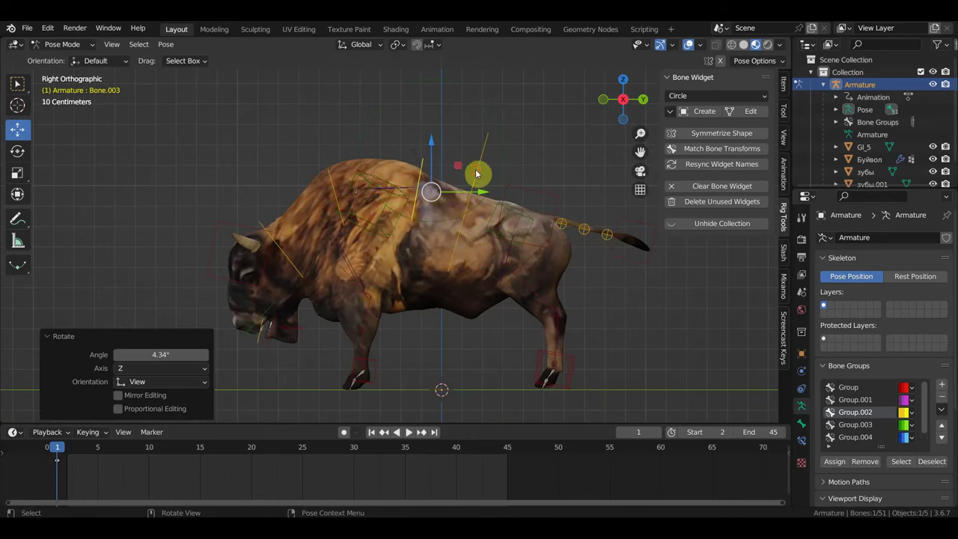
pyautogui.click(476, 174)
pyautogui.press('r')
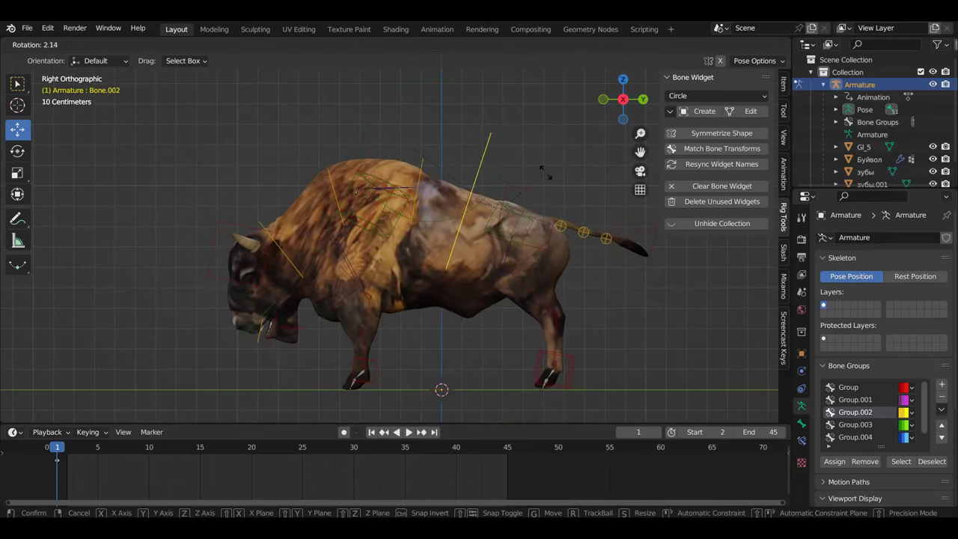
pyautogui.click(548, 177)
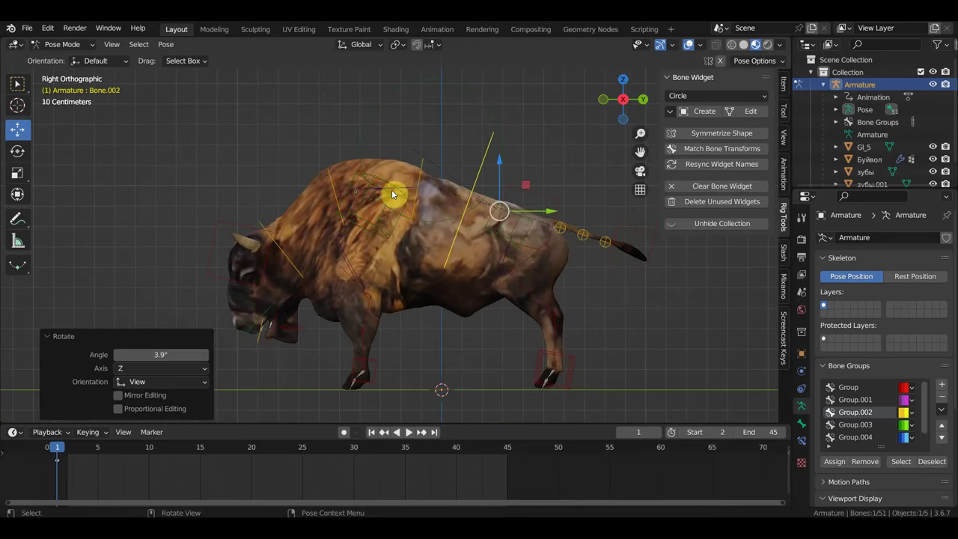
# Tip the body forward by rotating Bone.006 -10.6° and shifting it toward the head
pyautogui.scroll(1, 391, 193)
pyautogui.scroll(1, 385, 176)
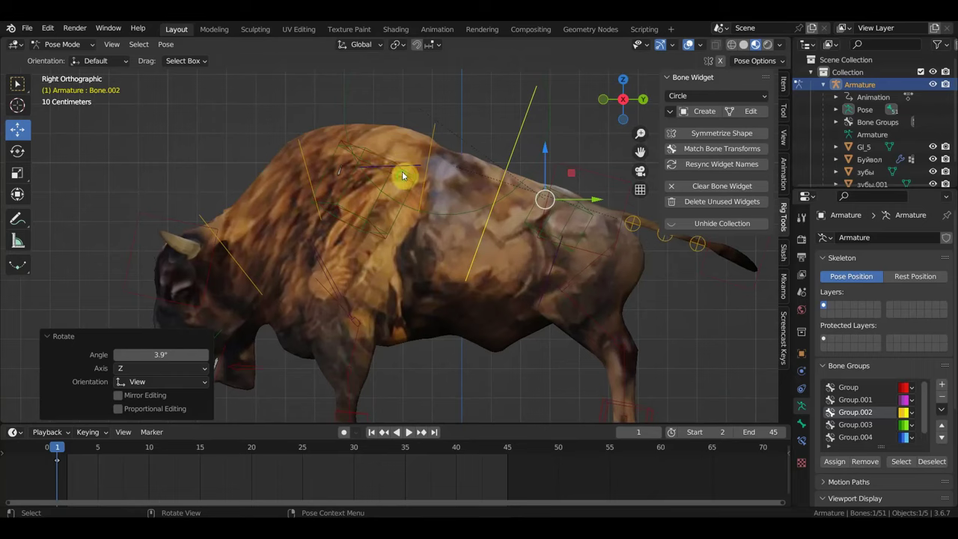
pyautogui.moveTo(401, 175)
pyautogui.mouseDown(button='middle')
pyautogui.moveTo(393, 227)
pyautogui.moveTo(450, 148)
pyautogui.mouseUp(button='middle')
pyautogui.click(393, 228)
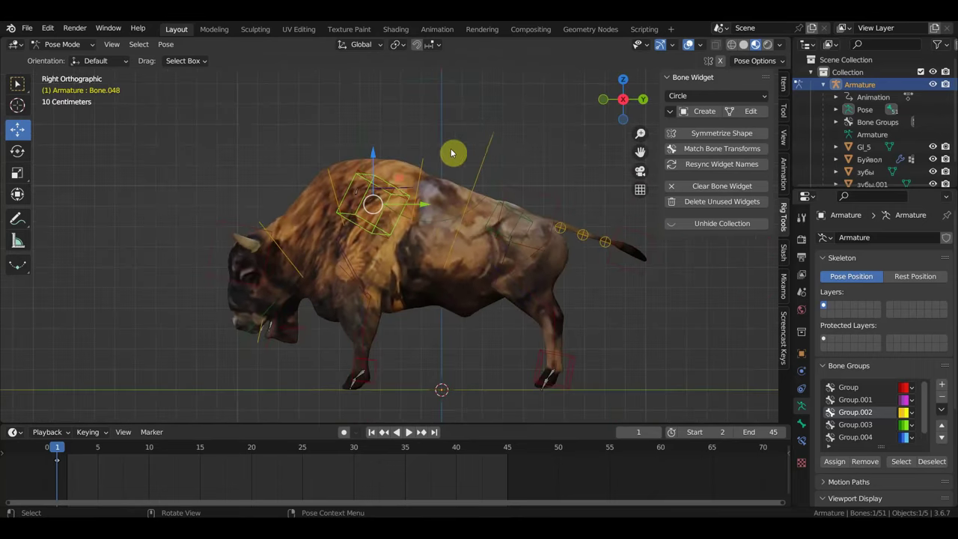
pyautogui.click(495, 127)
pyautogui.press('r')
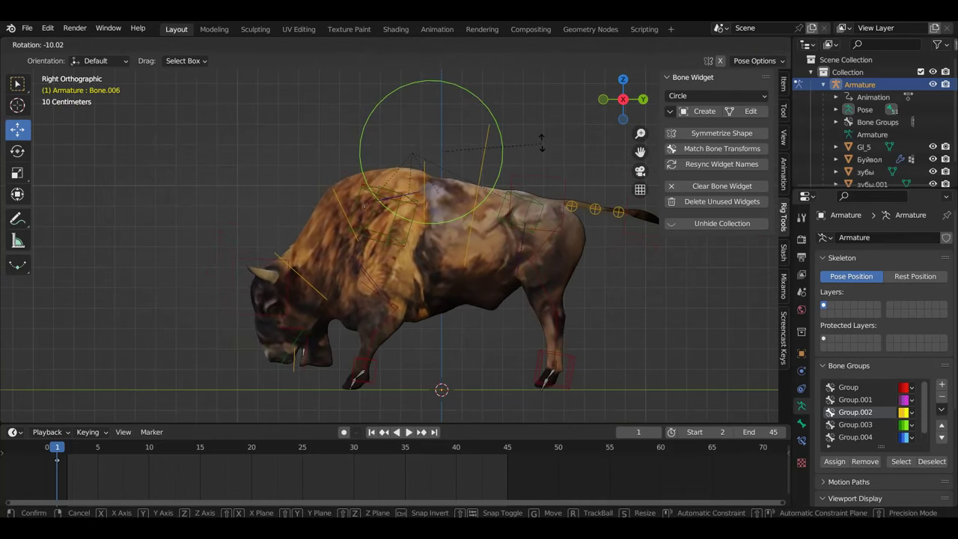
pyautogui.click(543, 144)
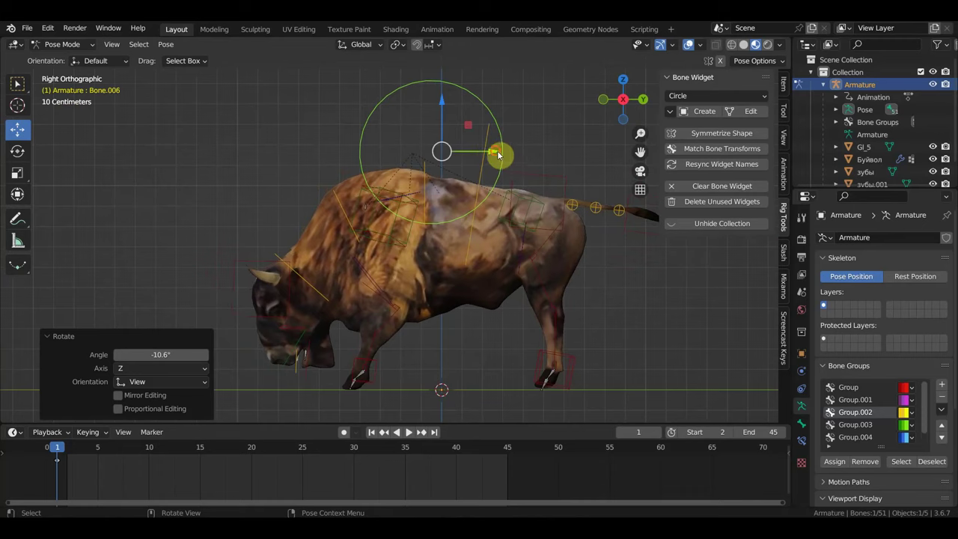
pyautogui.moveTo(498, 154); pyautogui.dragTo(484, 154)
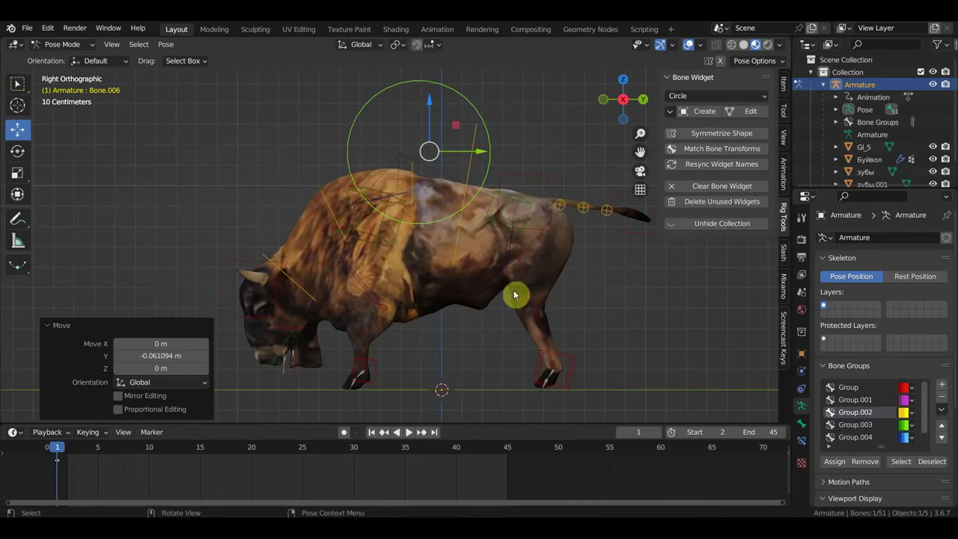
# Select the tail root bone and lower it
pyautogui.click(546, 179)
pyautogui.press('g')
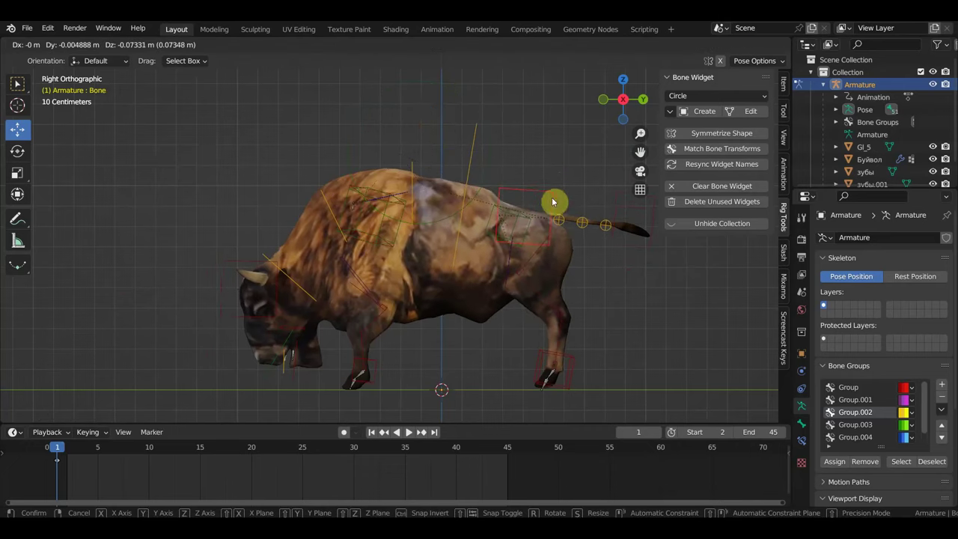
pyautogui.click(552, 202)
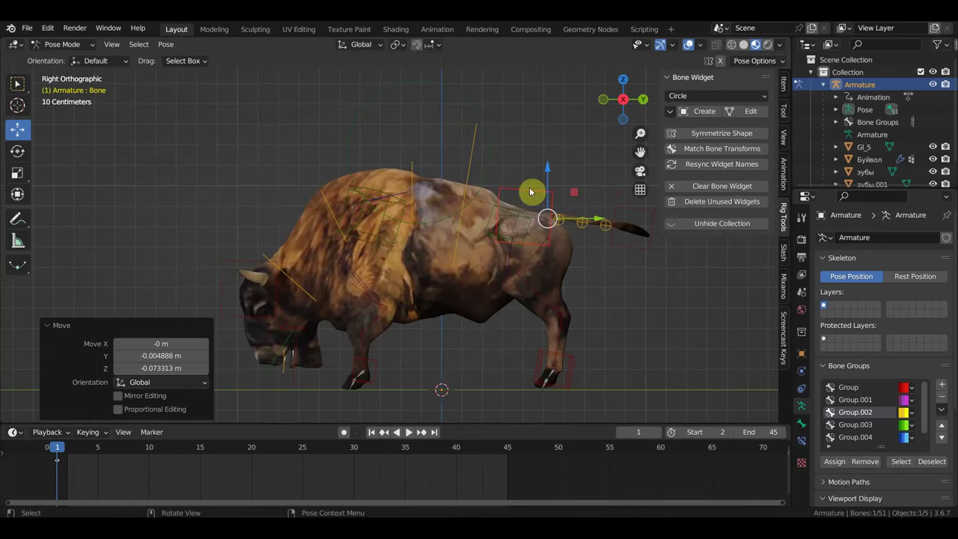
# Undo the tail and body pose changes, then keyframe location and rotation on all bones
pyautogui.hotkey('ctrl', 'z')
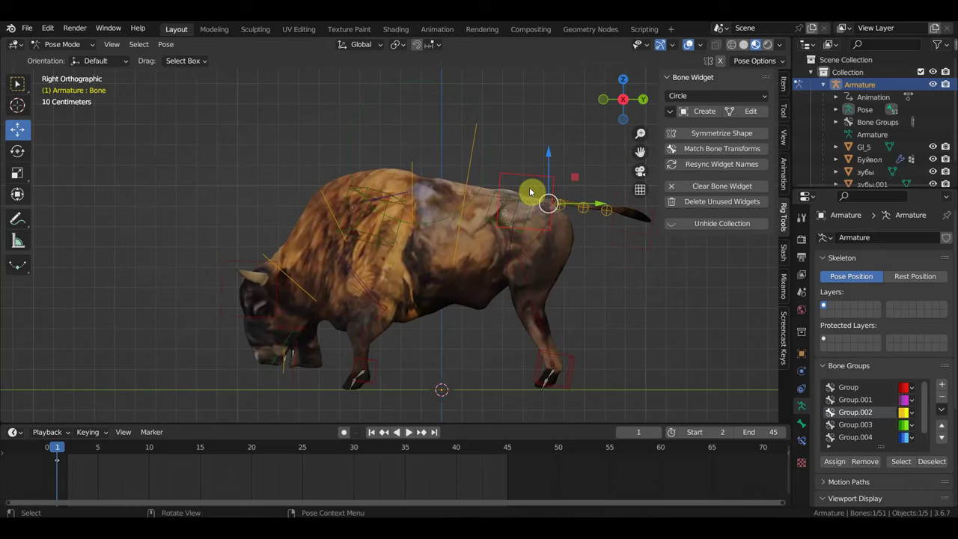
pyautogui.hotkey('ctrl', 'z')
pyautogui.hotkey('ctrl', 'z')
pyautogui.hotkey('ctrl', 'z')
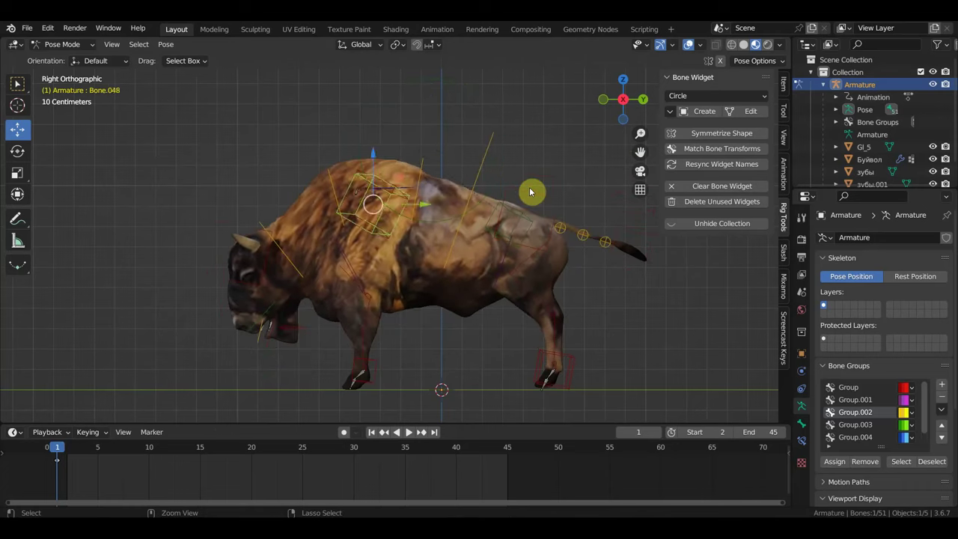
pyautogui.hotkey('ctrl', 'z')
pyautogui.hotkey('ctrl', 'z')
pyautogui.hotkey('ctrl', 'z')
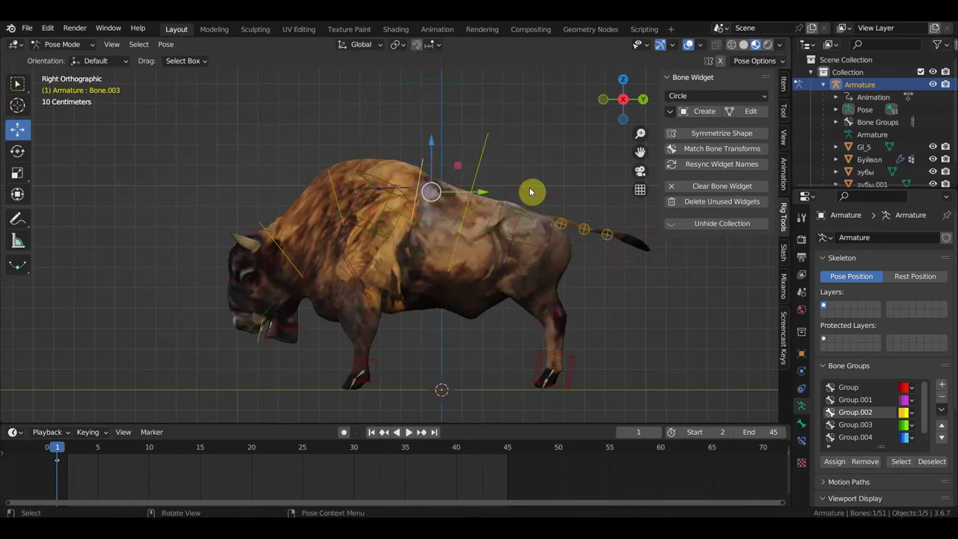
pyautogui.hotkey('ctrl', 'z')
pyautogui.hotkey('ctrl', 'z')
pyautogui.hotkey('ctrl', 'z')
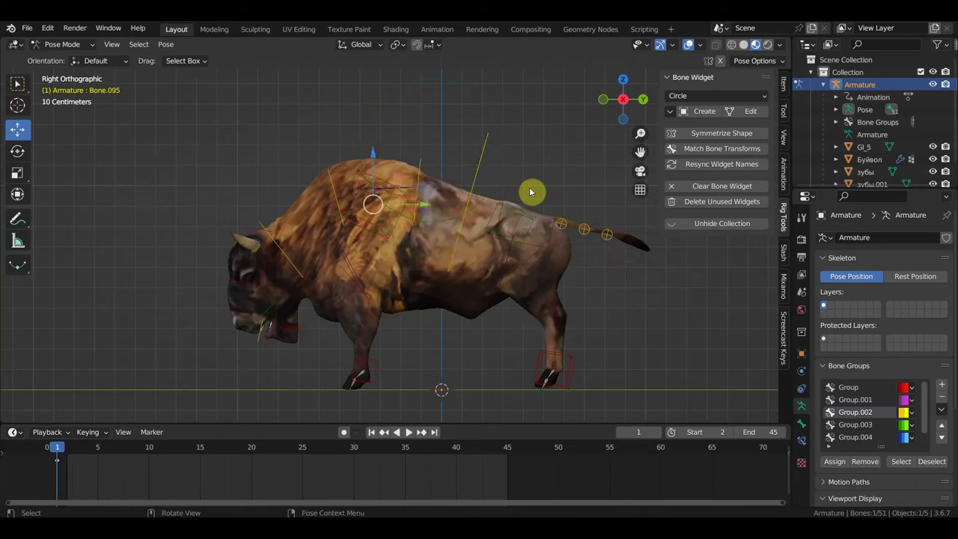
pyautogui.hotkey('ctrl', 'z')
pyautogui.hotkey('ctrl', 'z')
pyautogui.hotkey('ctrl', 'z')
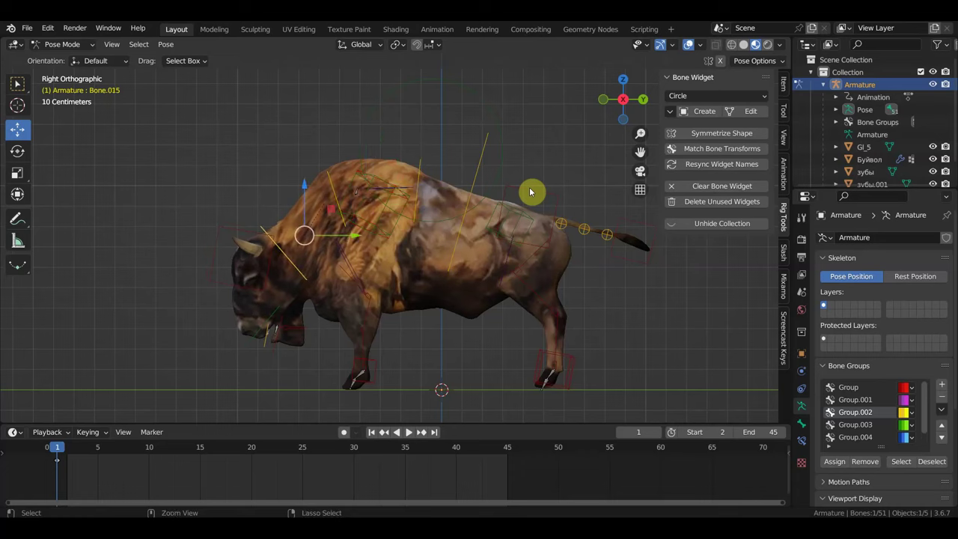
pyautogui.hotkey('ctrl', 'z')
pyautogui.hotkey('ctrl', 'z')
pyautogui.hotkey('ctrl', 'z')
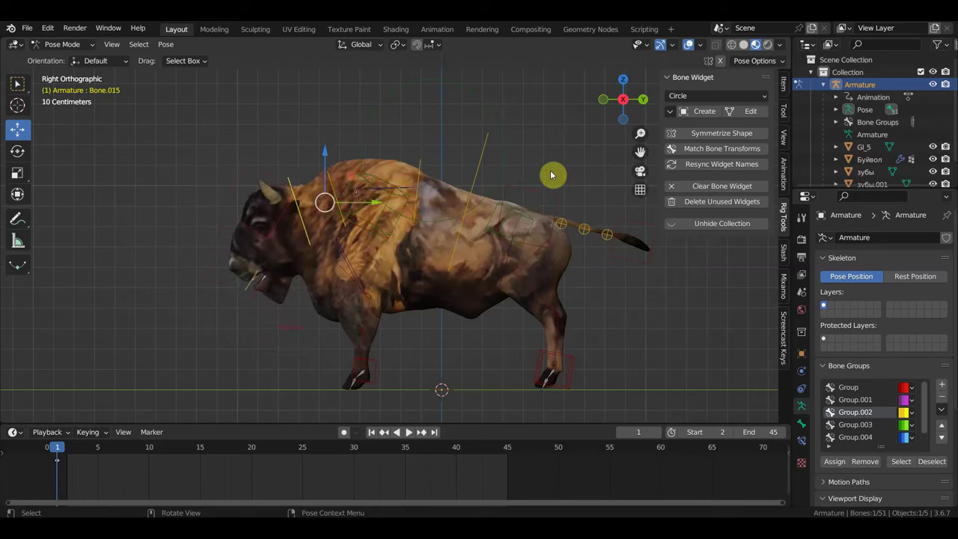
pyautogui.press('a')
pyautogui.press('i')
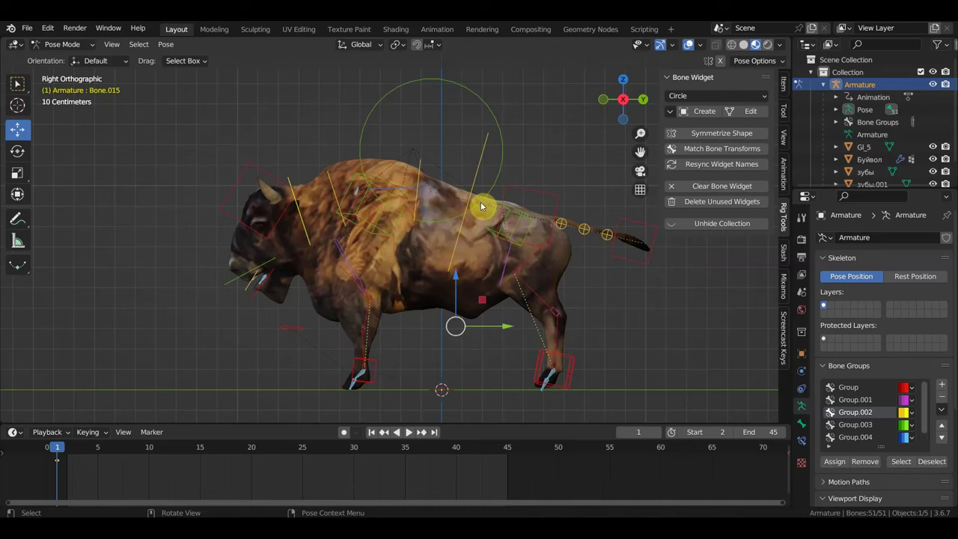
# Hide the sidebar and switch from Pose Mode back to Object Mode
pyautogui.press('n')
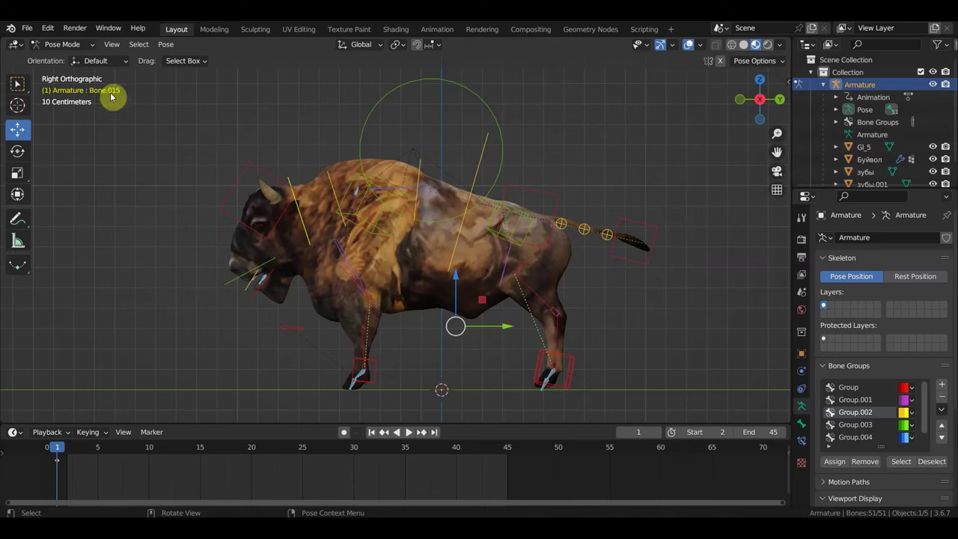
pyautogui.click(62, 45)
pyautogui.click(63, 57)
pyautogui.moveTo(205, 152)
pyautogui.mouseDown(button='middle')
pyautogui.moveTo(316, 197)
pyautogui.moveTo(479, 189)
pyautogui.mouseUp(button='middle')
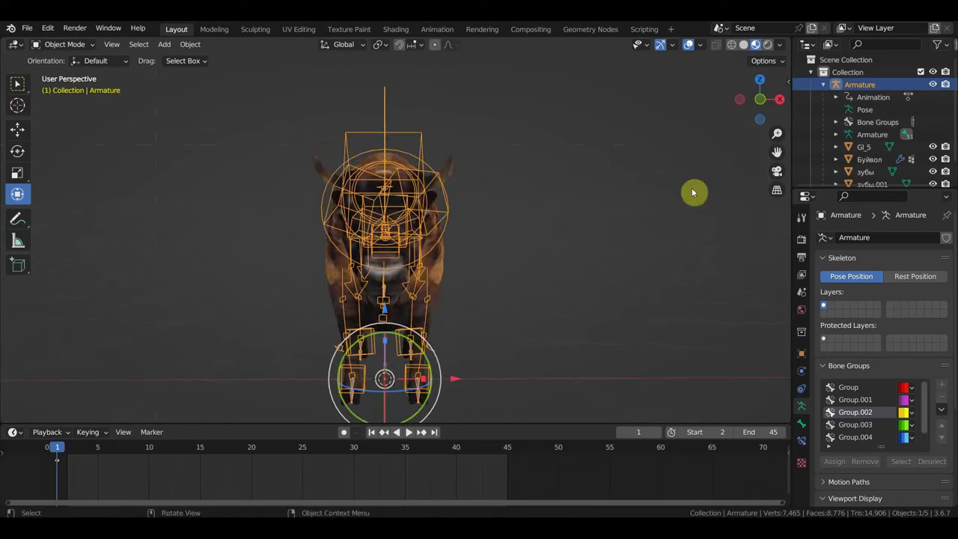
# Raise Gl_5 about 0.23 m, scale it 1.68 times and shift it along X
pyautogui.click(862, 147)
pyautogui.press('g')
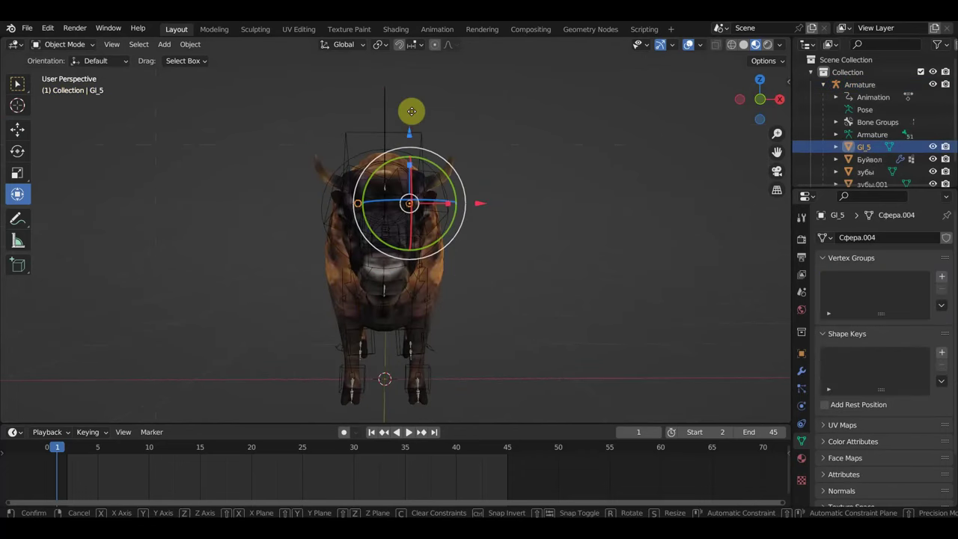
pyautogui.moveTo(411, 112); pyautogui.dragTo(439, 123)
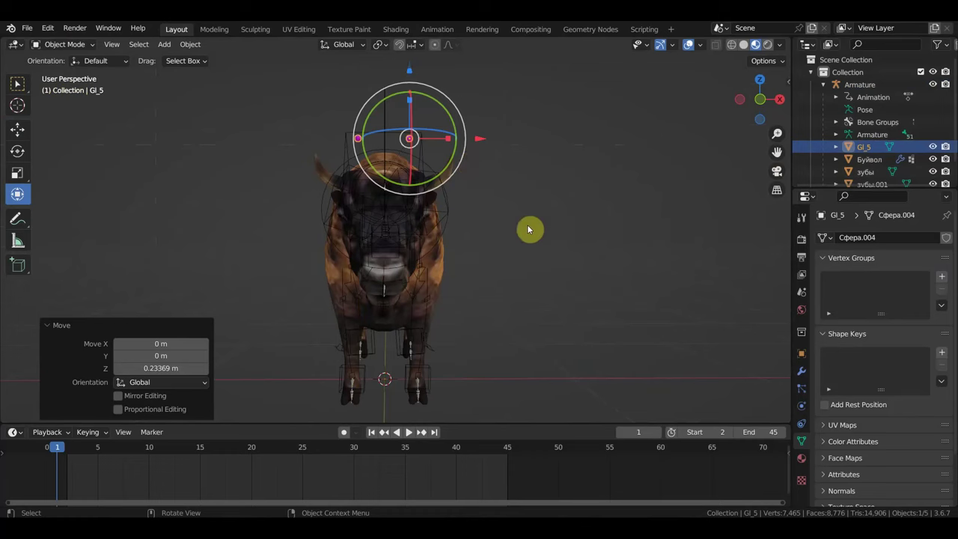
pyautogui.press('s')
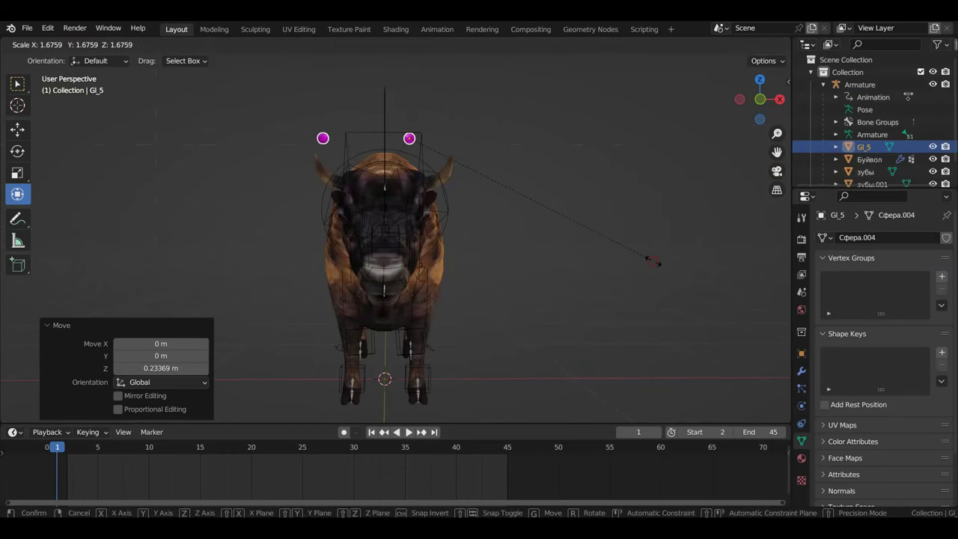
pyautogui.click(653, 261)
pyautogui.moveTo(485, 141); pyautogui.dragTo(494, 143)
pyautogui.click(336, 139)
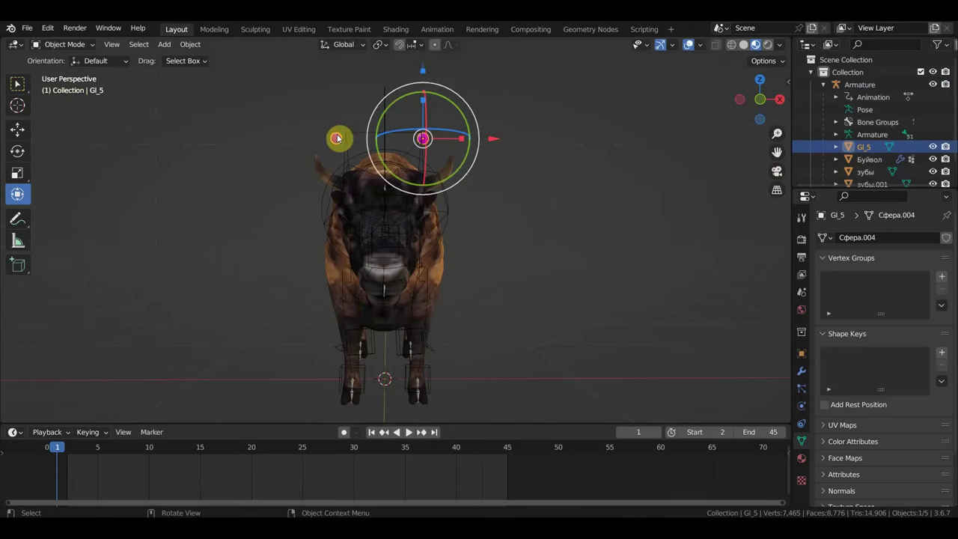
pyautogui.click(72, 46)
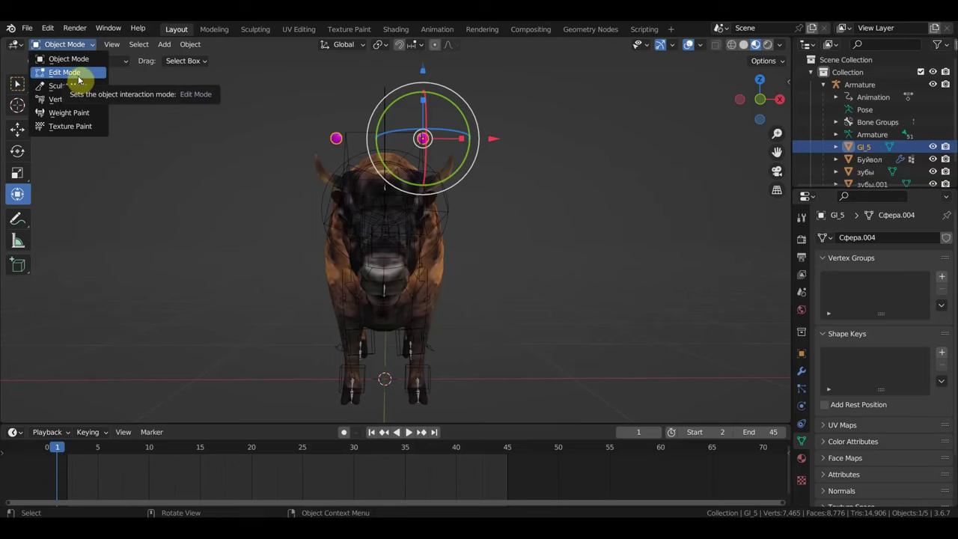
# In Edit Mode, select one eye sphere's linked vertices, delete them, and return to Object Mode
pyautogui.click(78, 78)
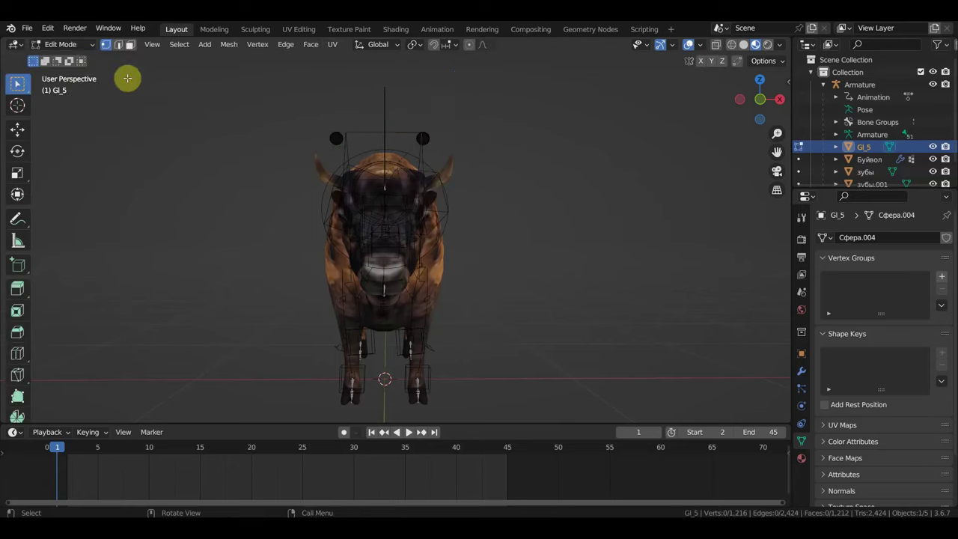
pyautogui.hotkey('ctrl', 'l')
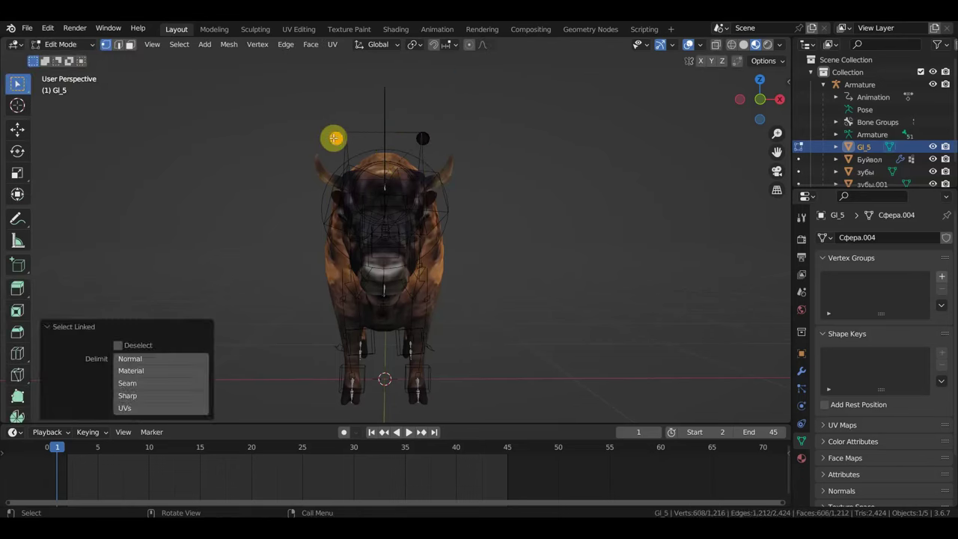
pyautogui.press('x')
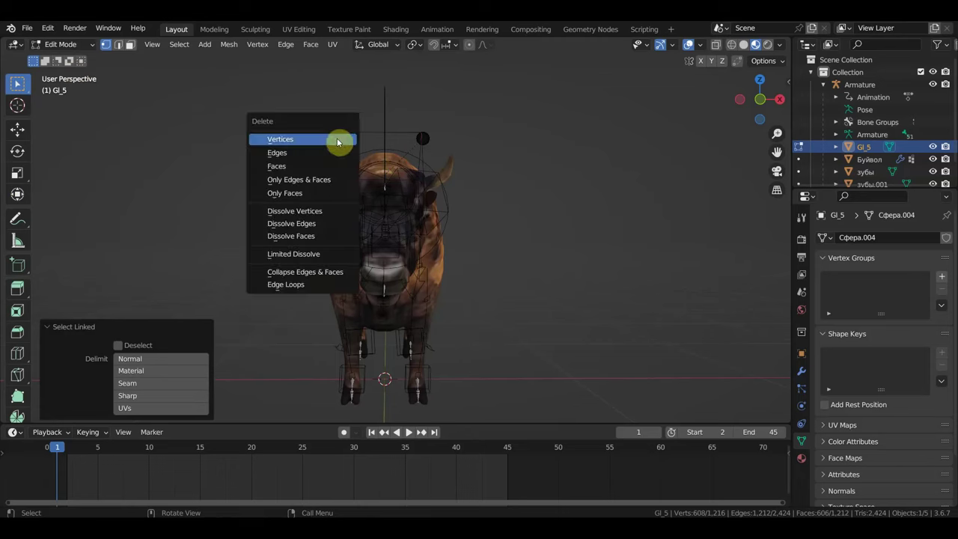
pyautogui.click(337, 142)
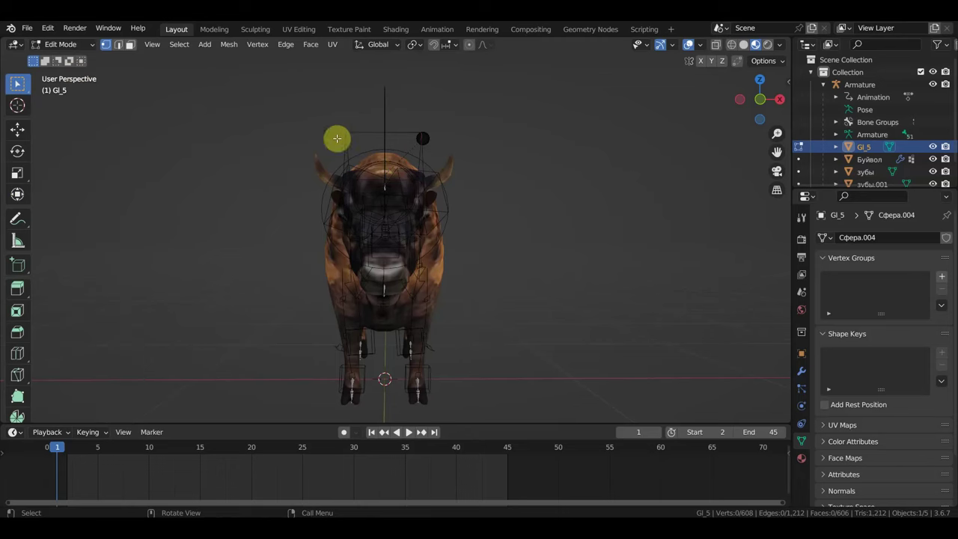
pyautogui.click(63, 44)
pyautogui.click(67, 56)
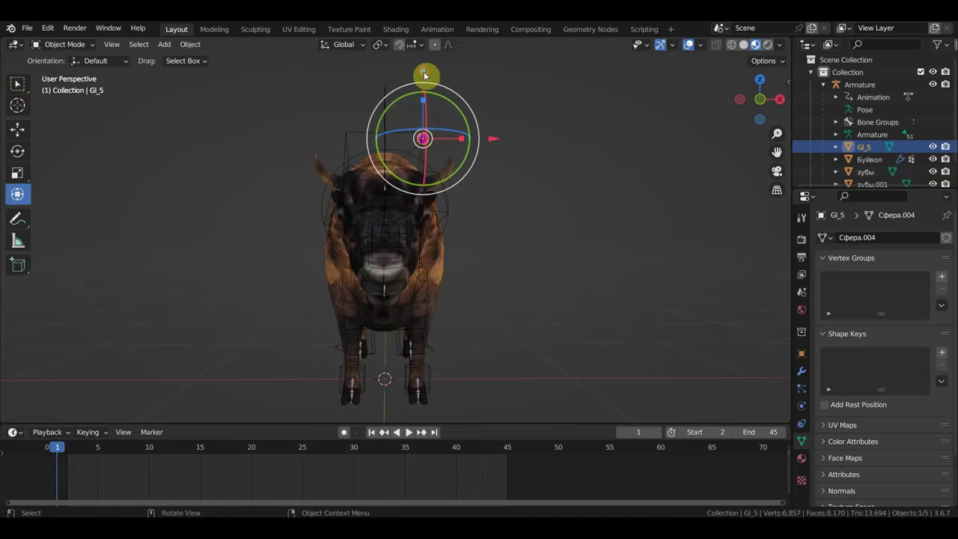
# Lower the eye and nudge it 0.002562 m along X into the head's eye socket
pyautogui.moveTo(425, 75); pyautogui.dragTo(435, 138)
pyautogui.scroll(5, 541, 196)
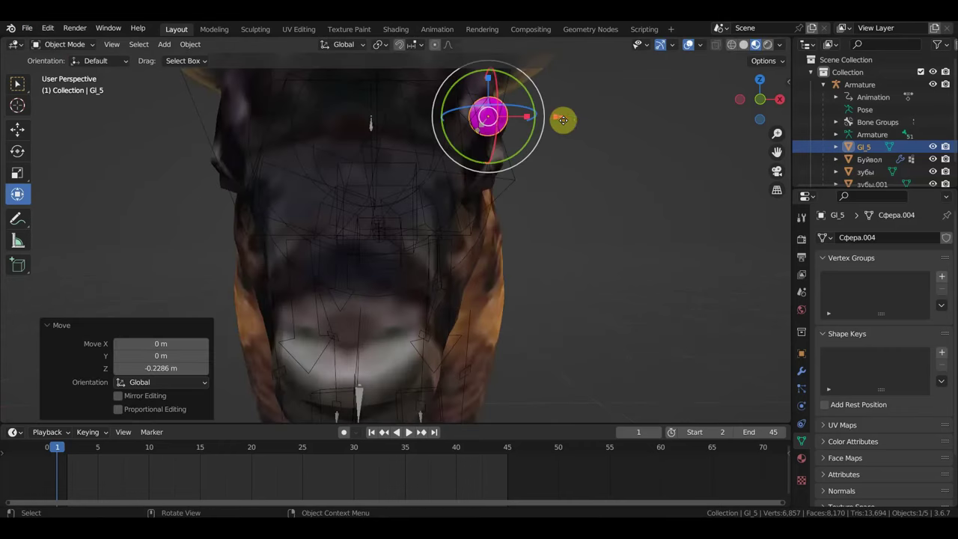
pyautogui.moveTo(562, 120); pyautogui.dragTo(535, 122)
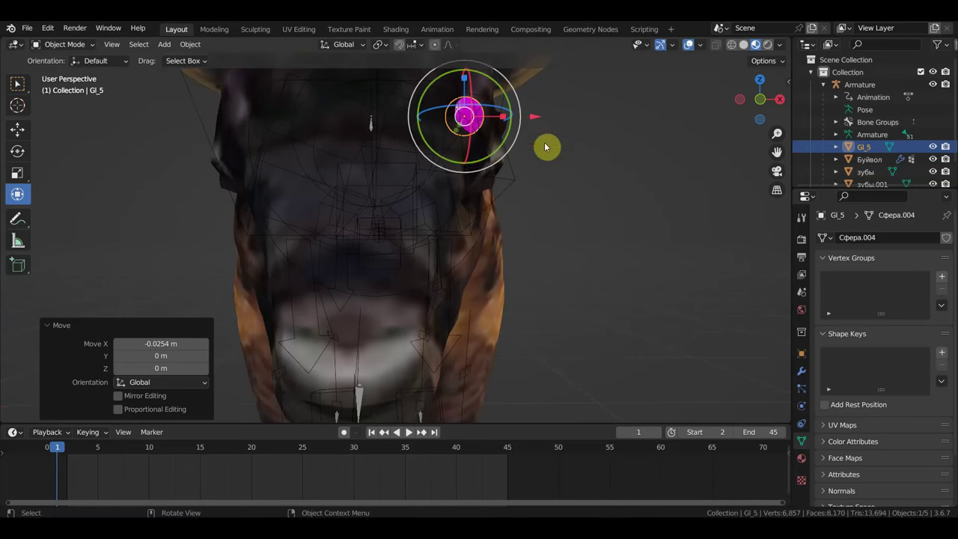
pyautogui.moveTo(547, 147)
pyautogui.mouseDown(button='middle')
pyautogui.moveTo(456, 177)
pyautogui.moveTo(438, 158)
pyautogui.moveTo(267, 164)
pyautogui.moveTo(395, 145)
pyautogui.moveTo(407, 132)
pyautogui.moveTo(335, 152)
pyautogui.mouseUp(button='middle')
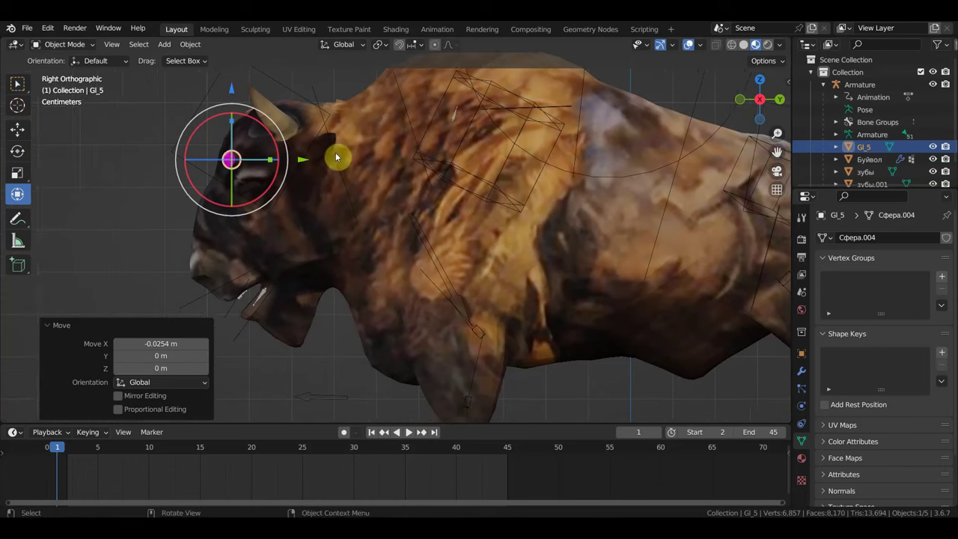
pyautogui.press('g')
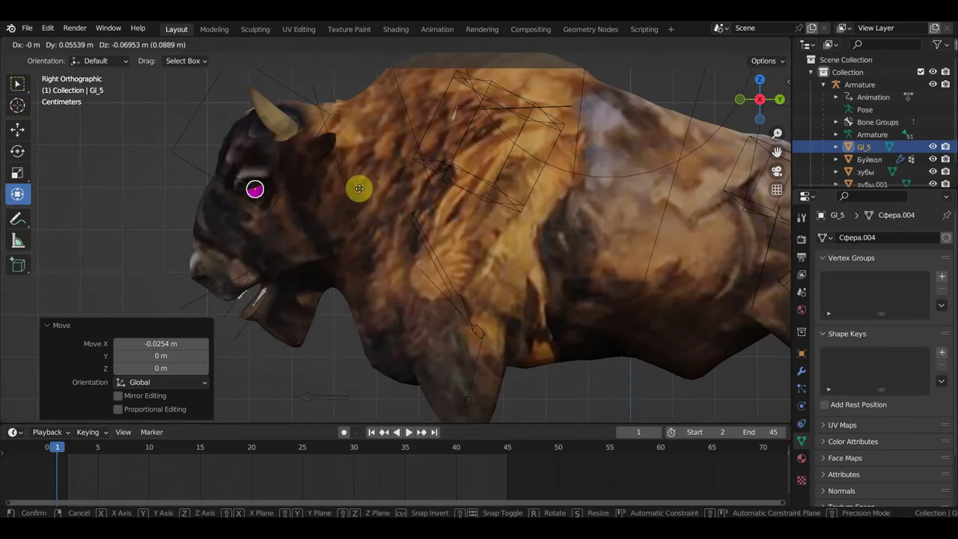
pyautogui.click(359, 193)
pyautogui.moveTo(368, 214); pyautogui.dragTo(506, 217, button='middle')
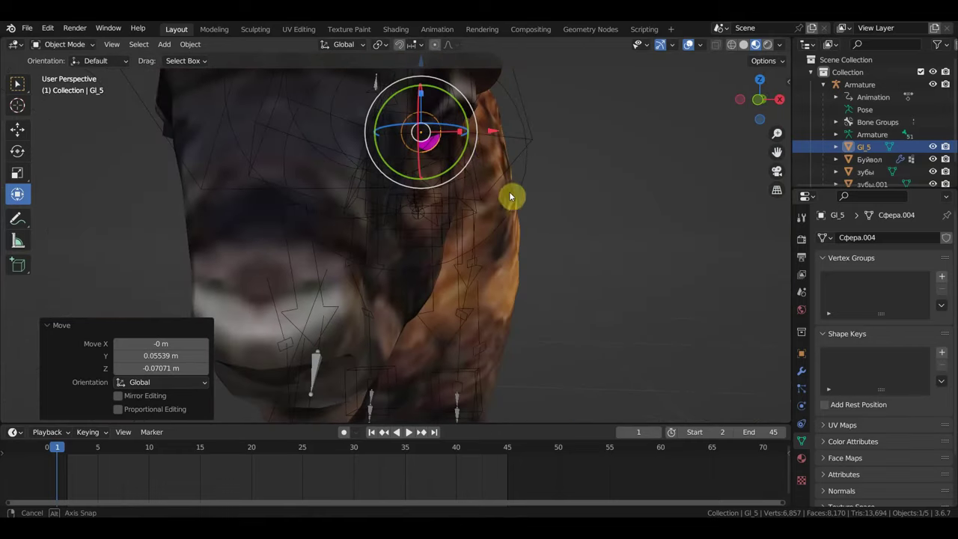
pyautogui.moveTo(486, 133); pyautogui.dragTo(491, 129)
pyautogui.moveTo(491, 128)
pyautogui.mouseDown(button='middle')
pyautogui.moveTo(458, 185)
pyautogui.moveTo(546, 139)
pyautogui.mouseUp(button='middle')
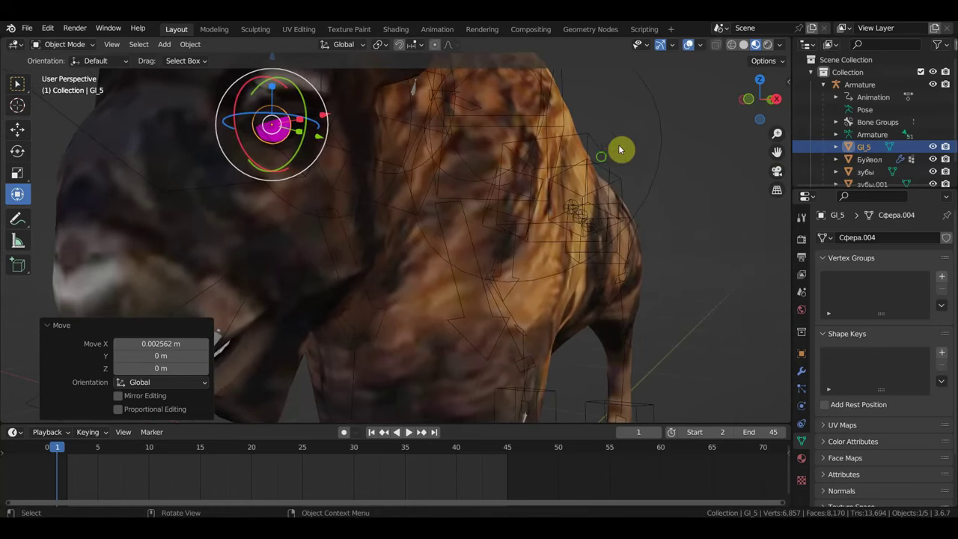
pyautogui.moveTo(619, 149)
pyautogui.mouseDown(button='middle')
pyautogui.moveTo(571, 160)
pyautogui.moveTo(570, 177)
pyautogui.mouseUp(button='middle')
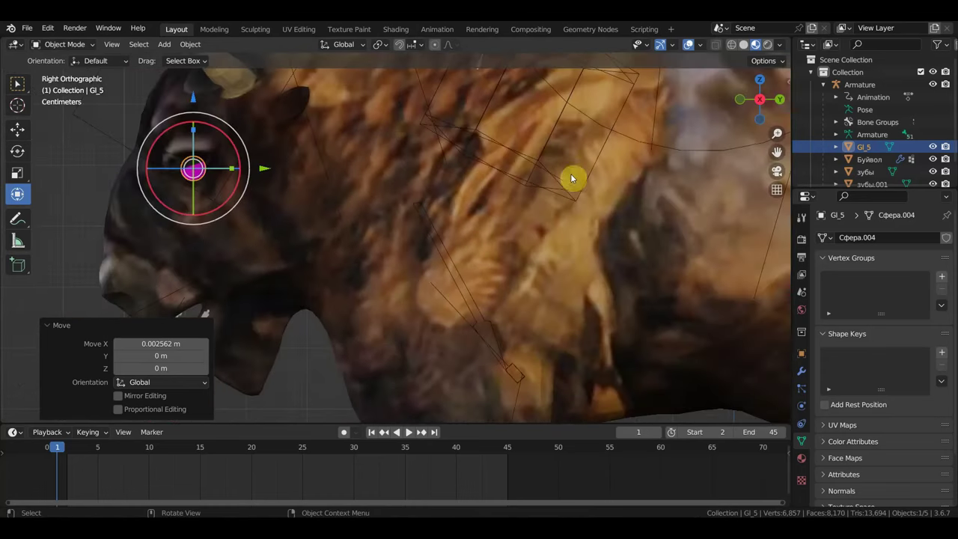
# Switch to the Select Box tool and return to the Right Orthographic view
pyautogui.click(17, 83)
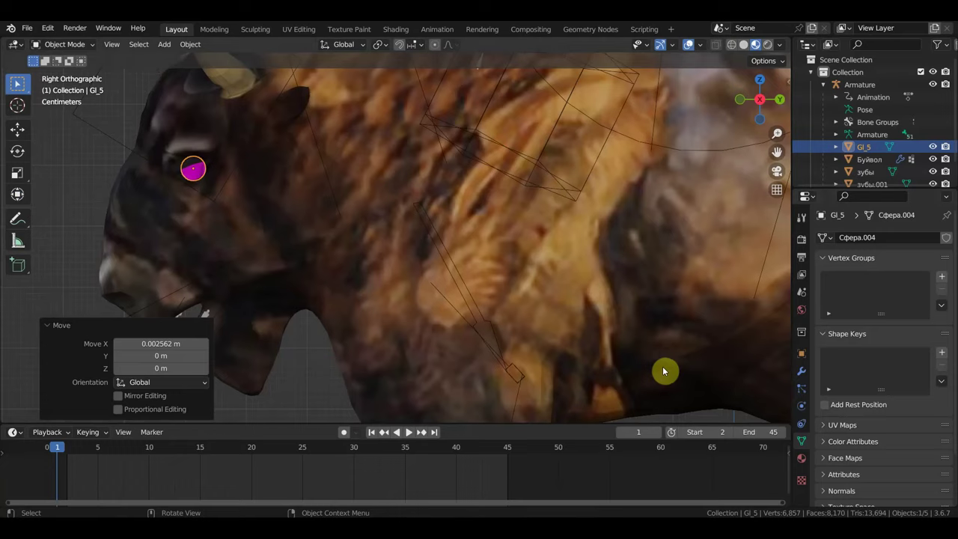
pyautogui.moveTo(476, 332); pyautogui.dragTo(572, 323, button='middle')
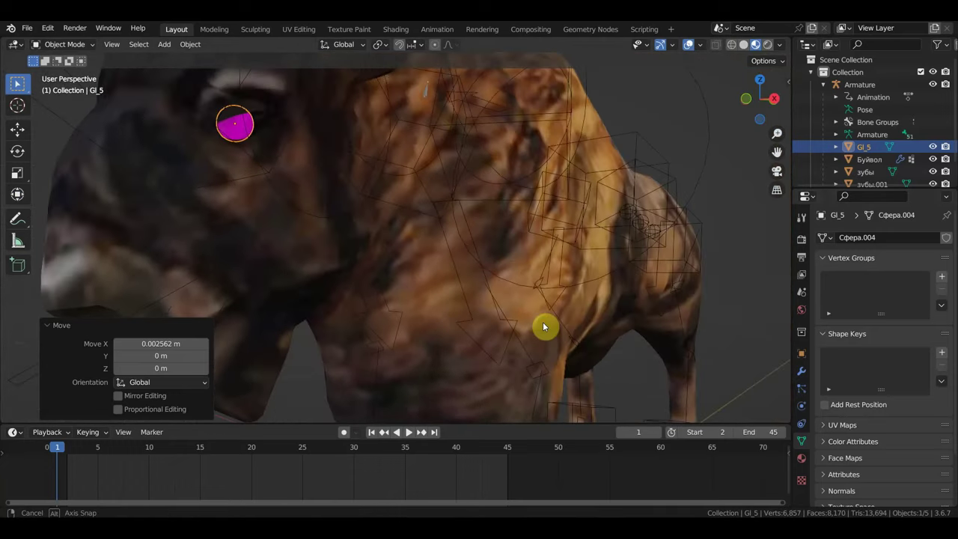
pyautogui.moveTo(572, 323); pyautogui.dragTo(571, 326, button='middle')
pyautogui.press('KP_3')
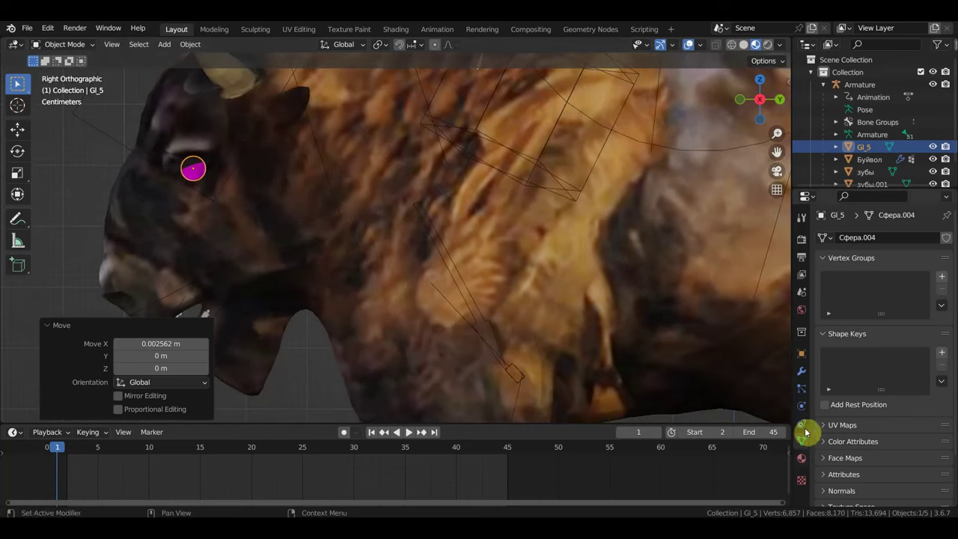
# Add a Mirror modifier to Gl_5 using Буйвол as the mirror object
pyautogui.click(803, 374)
pyautogui.click(844, 237)
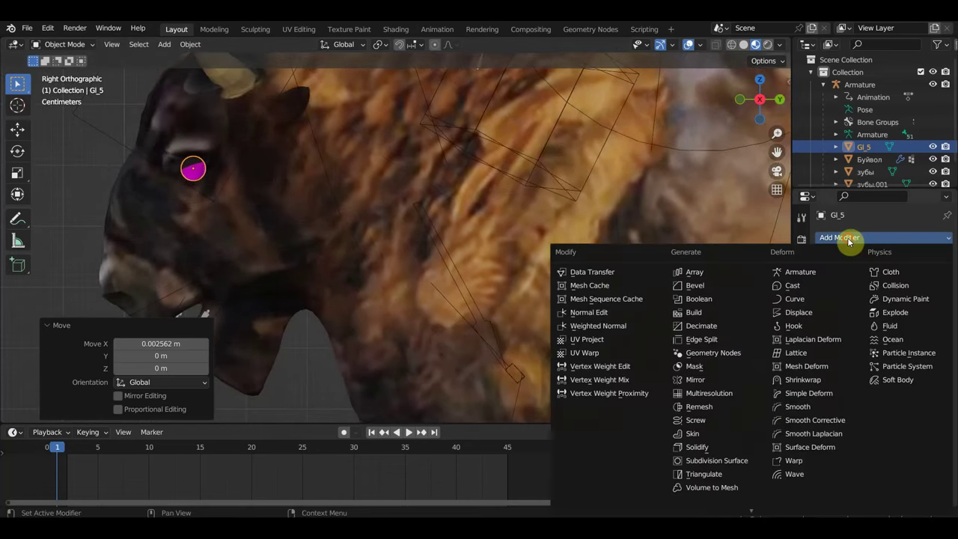
pyautogui.click(704, 380)
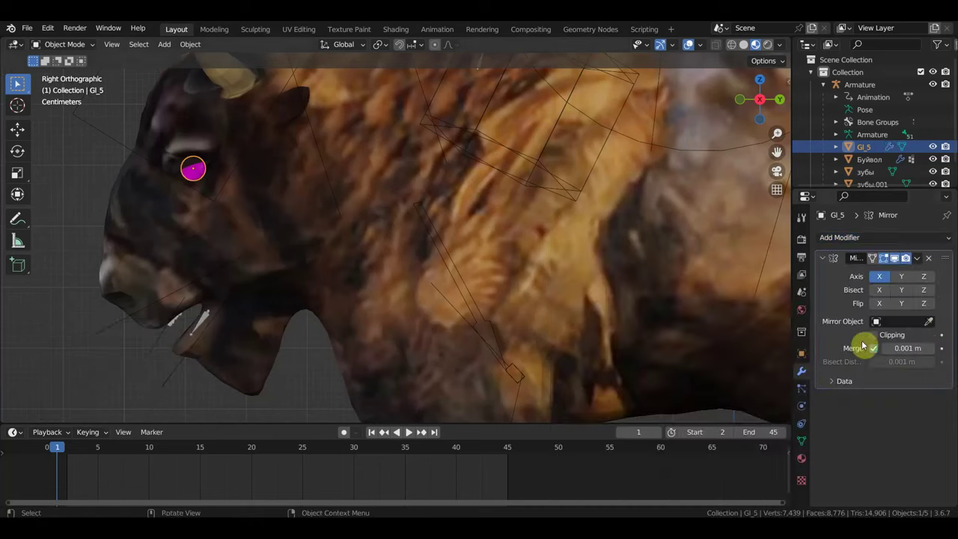
pyautogui.click(928, 321)
pyautogui.click(351, 282)
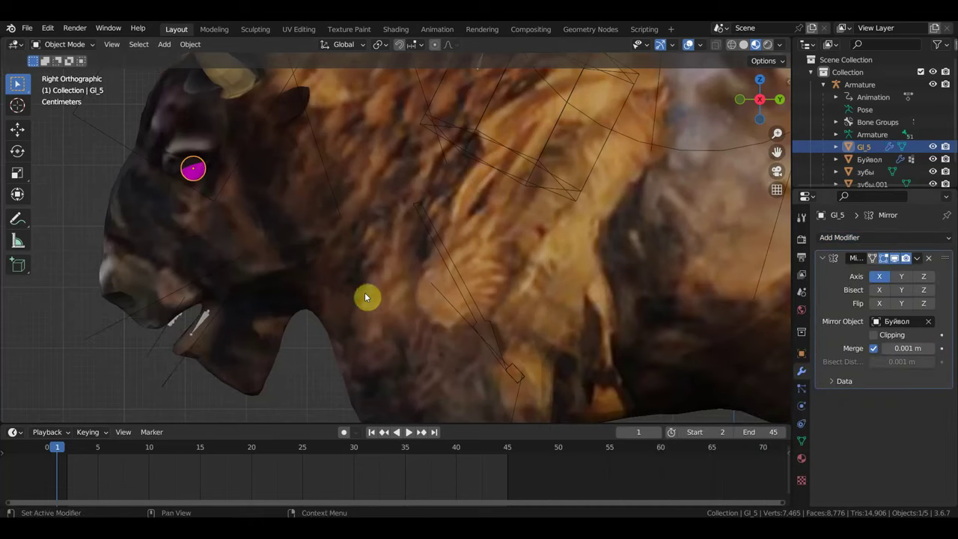
pyautogui.scroll(-5, 337, 281)
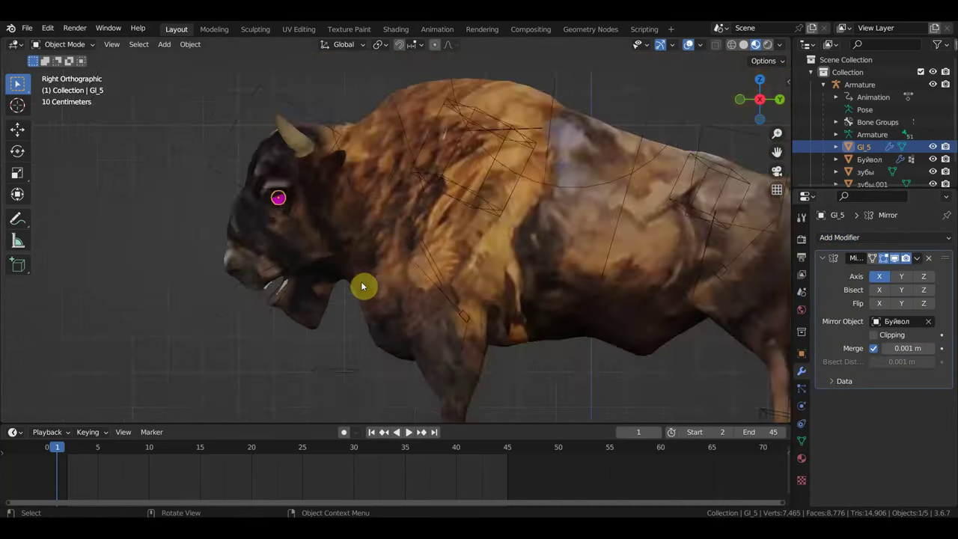
pyautogui.moveTo(364, 284); pyautogui.dragTo(511, 289, button='middle')
pyautogui.press('KP_3')
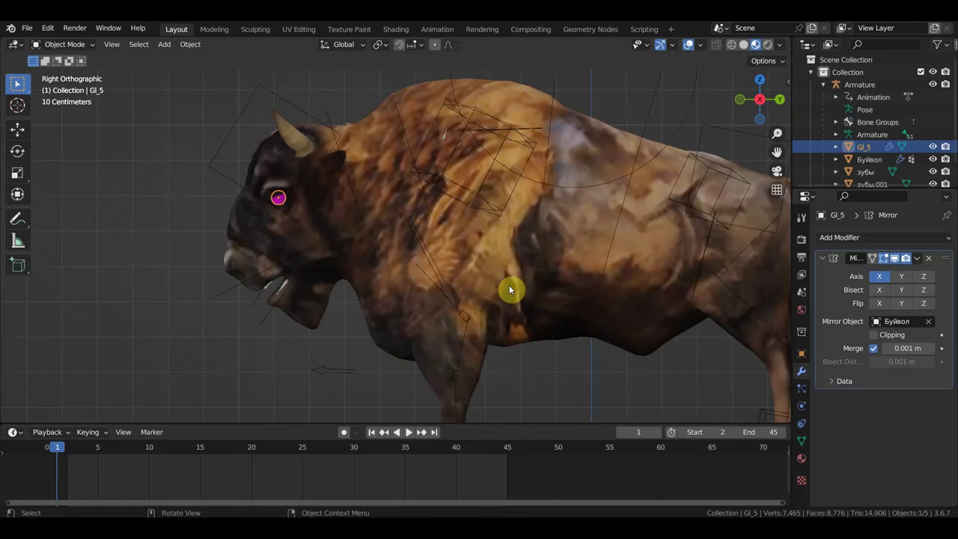
pyautogui.press('KP_1')
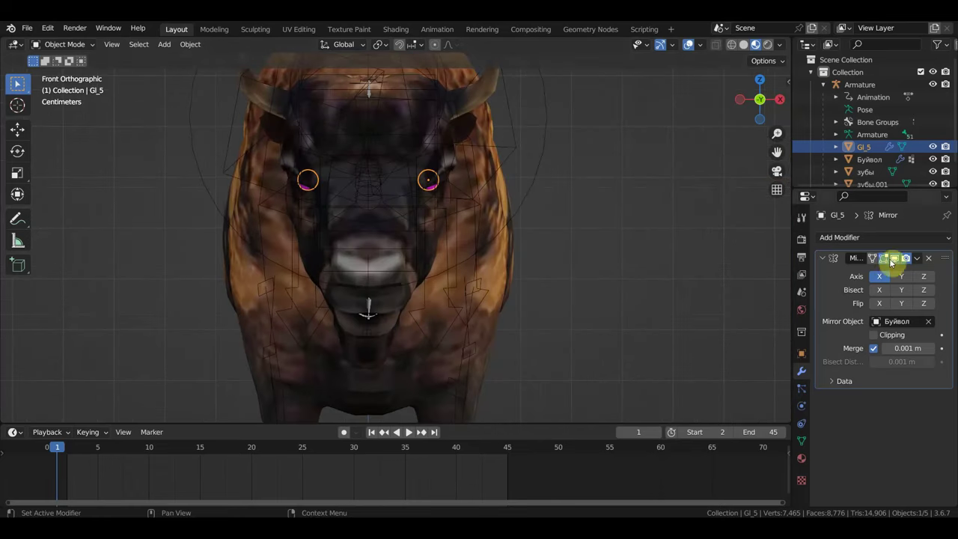
# Apply the Mirror modifier and frame the view on the bison's head
pyautogui.click(917, 258)
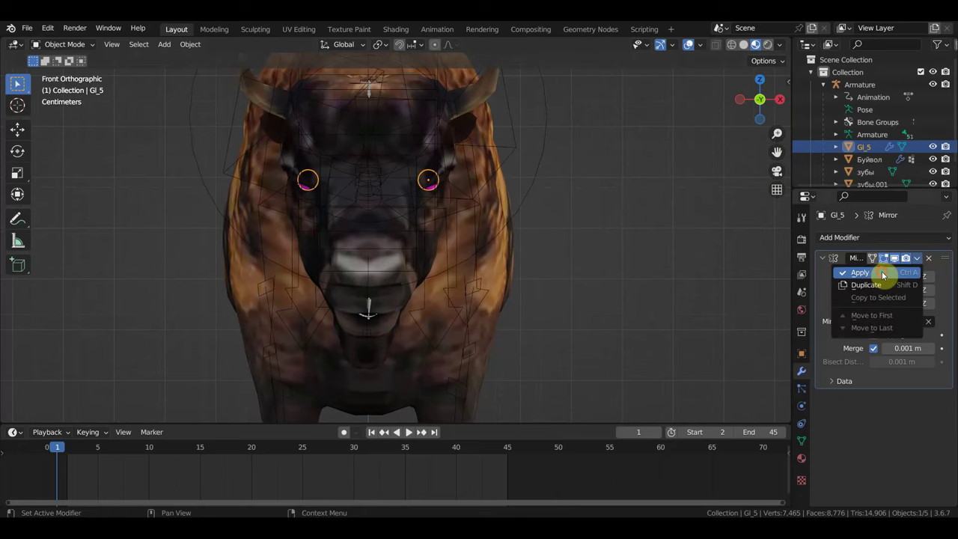
pyautogui.click(883, 275)
pyautogui.scroll(-2, 636, 303)
pyautogui.moveTo(621, 310)
pyautogui.mouseDown(button='middle')
pyautogui.moveTo(513, 319)
pyautogui.moveTo(506, 315)
pyautogui.moveTo(521, 315)
pyautogui.moveTo(474, 280)
pyautogui.mouseUp(button='middle')
pyautogui.scroll(-1, 540, 316)
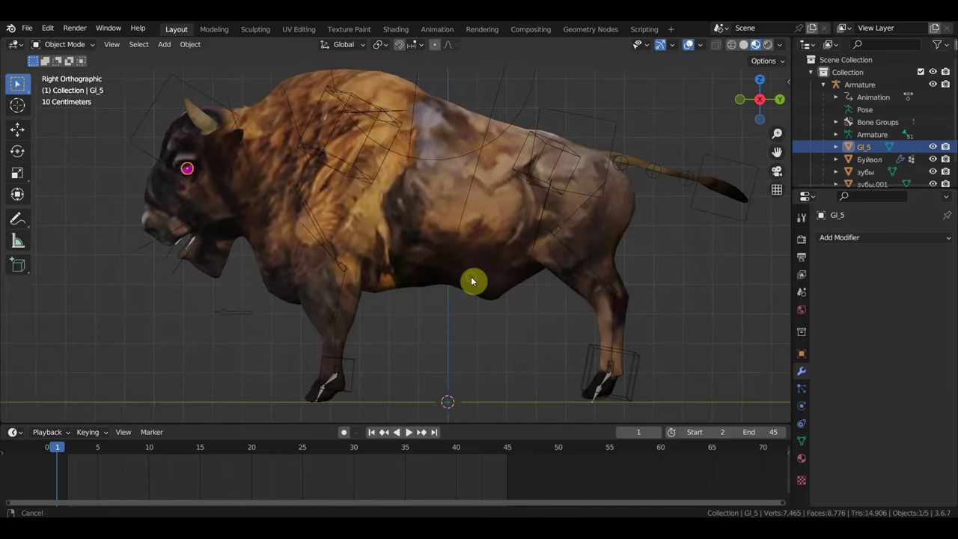
pyautogui.scroll(-1, 470, 282)
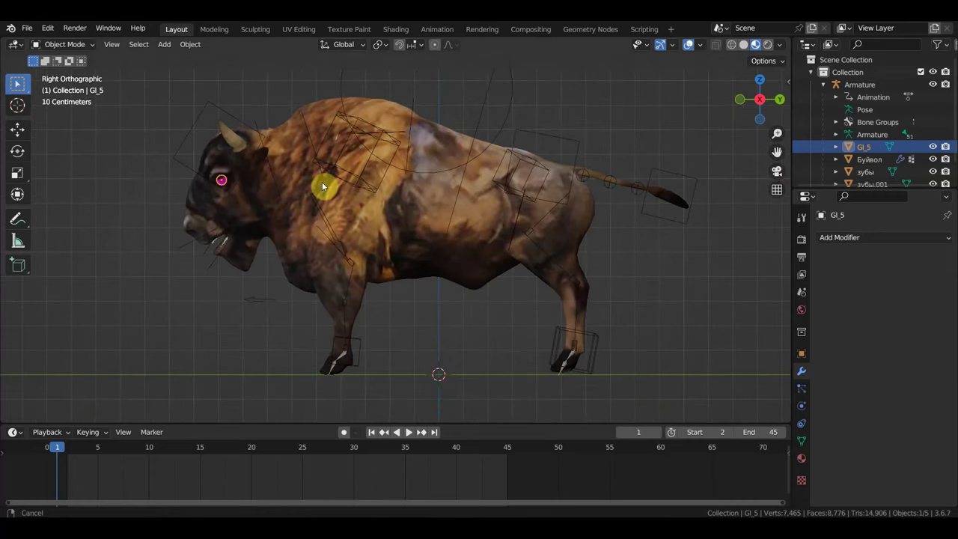
pyautogui.keyDown('shift'); pyautogui.moveTo(321, 182); pyautogui.dragTo(375, 195, button='middle'); pyautogui.keyUp('shift')
pyautogui.scroll(2, 375, 195)
pyautogui.scroll(2, 385, 135)
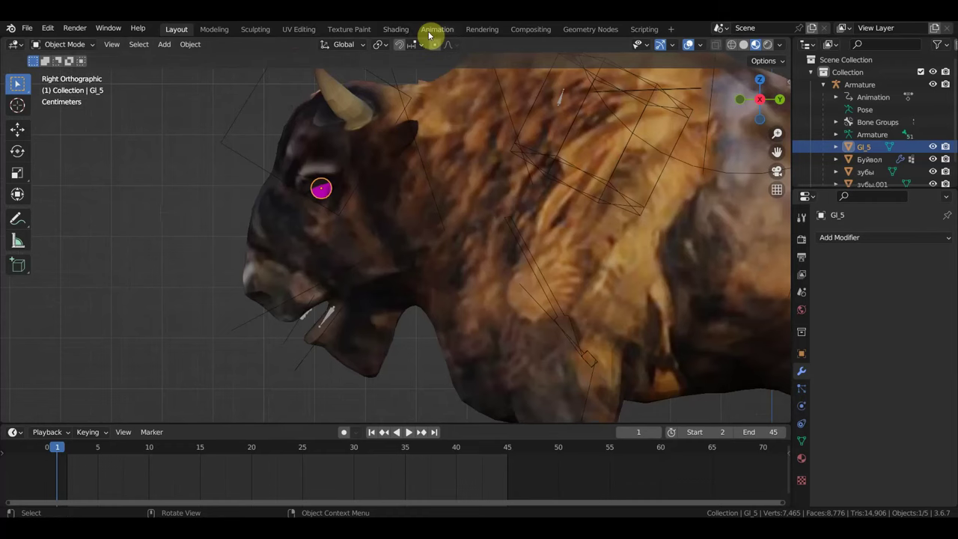
# In the Shading workspace, load None_Base_color.png from the бык folder into the Image Texture
pyautogui.click(394, 29)
pyautogui.scroll(2, 412, 387)
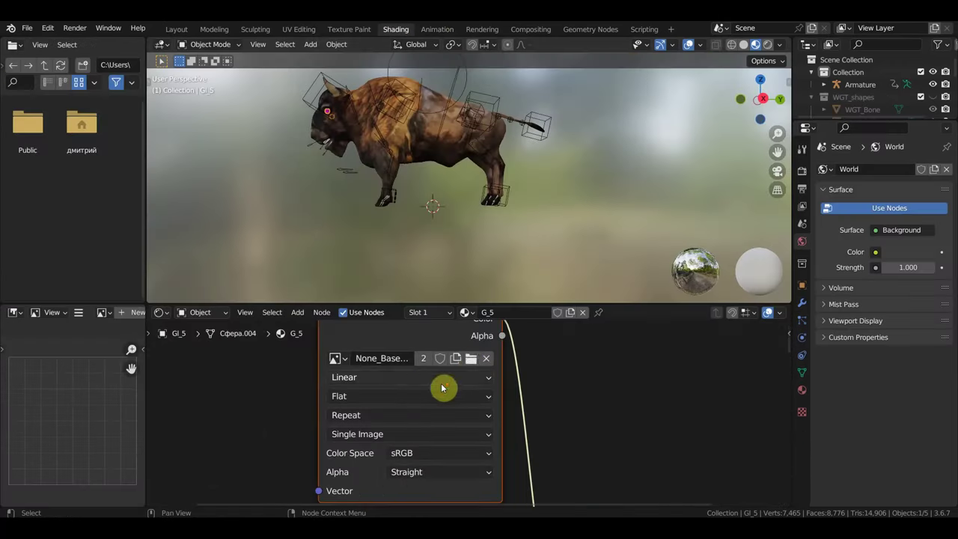
pyautogui.click(471, 359)
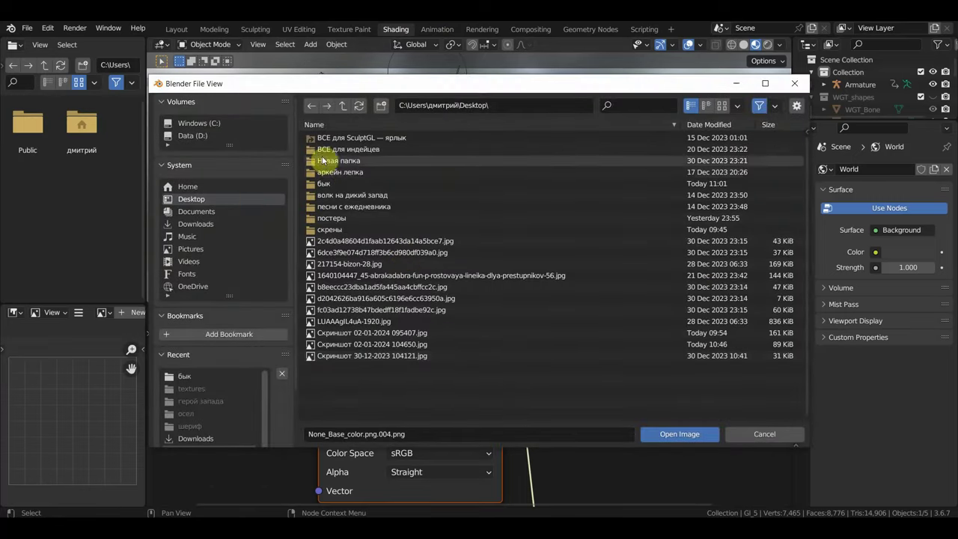
pyautogui.doubleClick(338, 184)
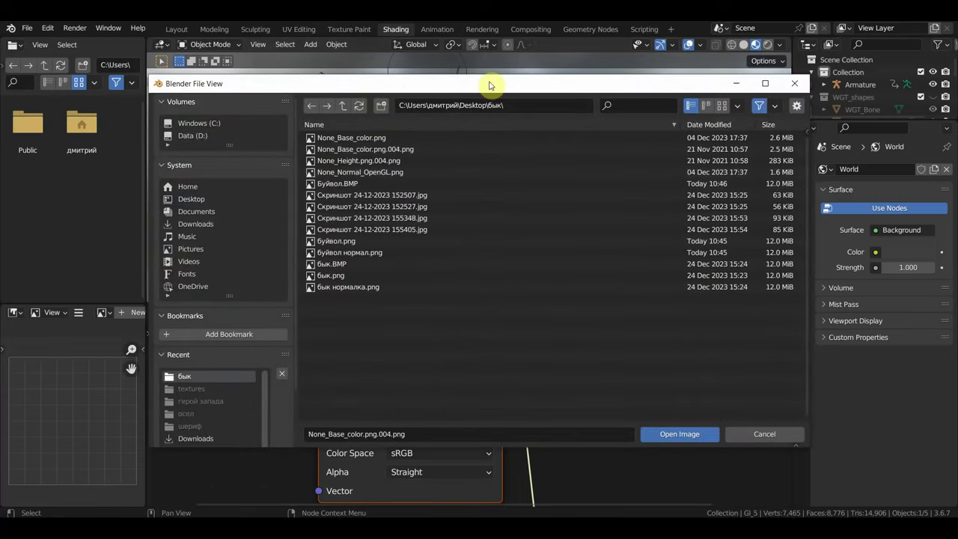
pyautogui.click(722, 105)
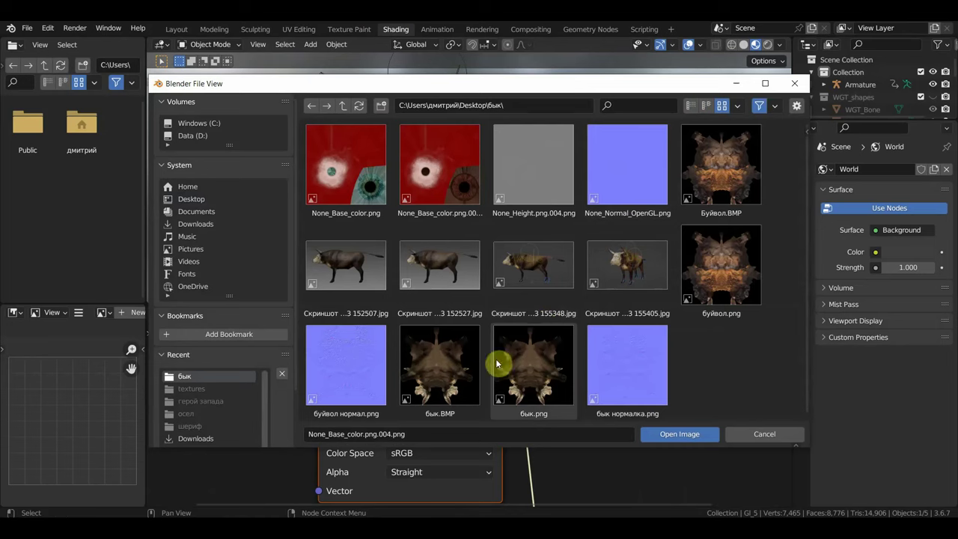
pyautogui.doubleClick(348, 166)
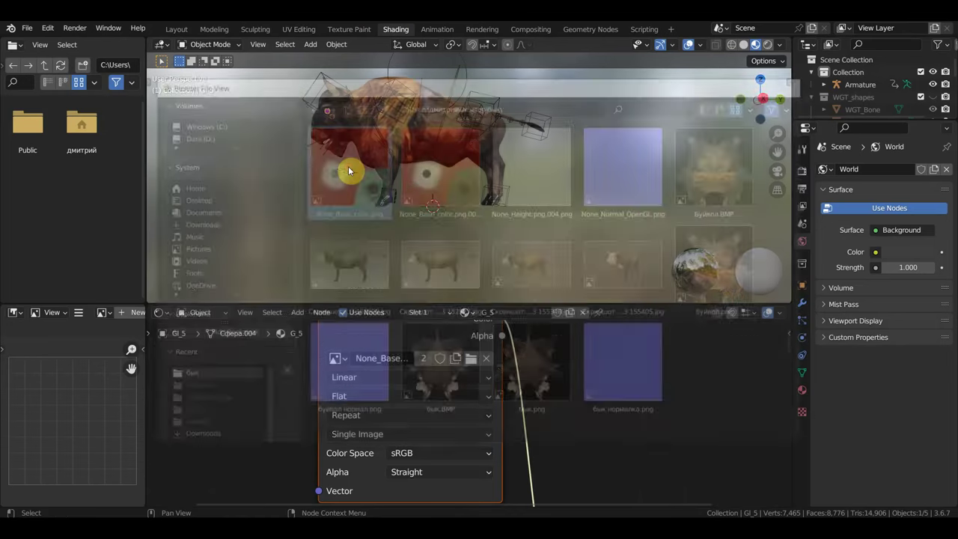
# Replace the texture image with None_Height.png.004.png from the бык folder
pyautogui.scroll(3, 434, 189)
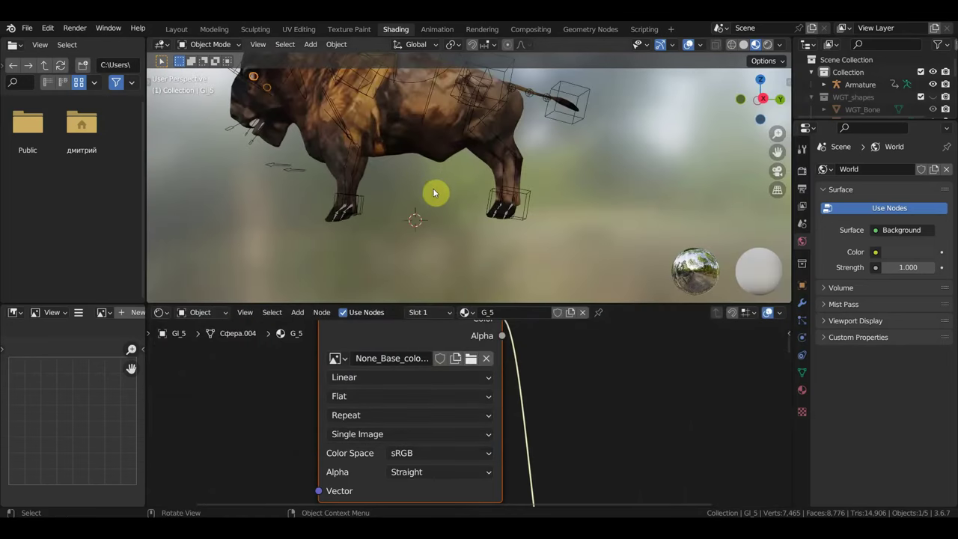
pyautogui.scroll(-3, 586, 429)
pyautogui.scroll(-2, 584, 436)
pyautogui.scroll(2, 588, 349)
pyautogui.scroll(2, 471, 398)
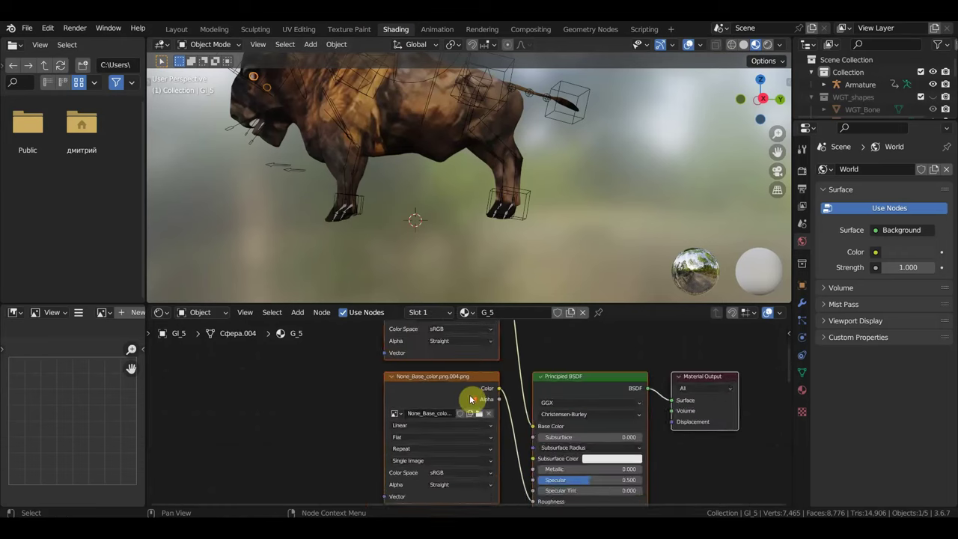
pyautogui.scroll(1, 472, 404)
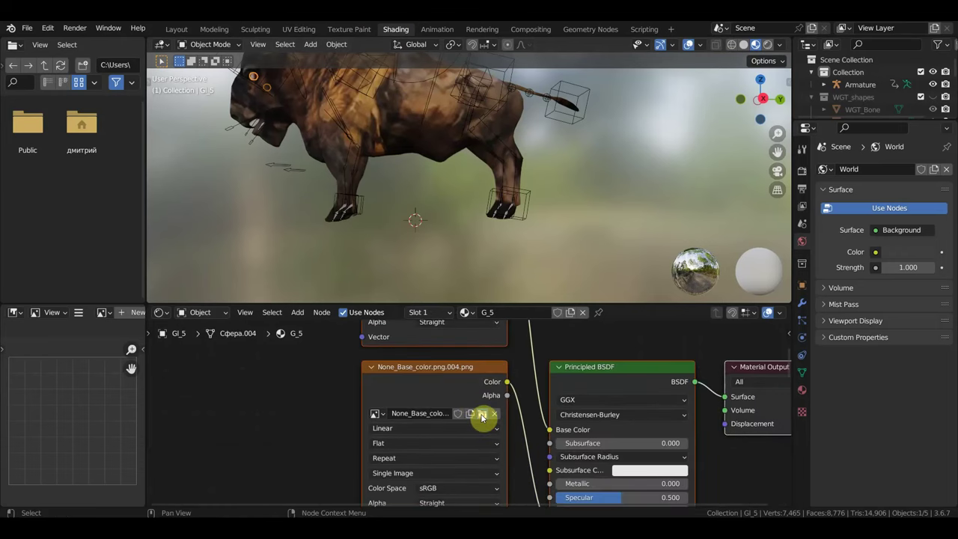
pyautogui.click(481, 416)
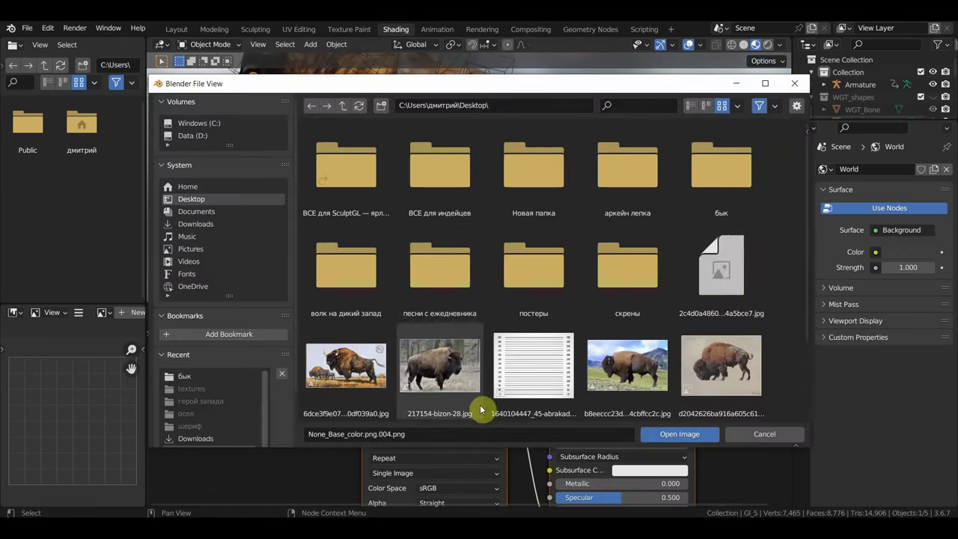
pyautogui.doubleClick(698, 187)
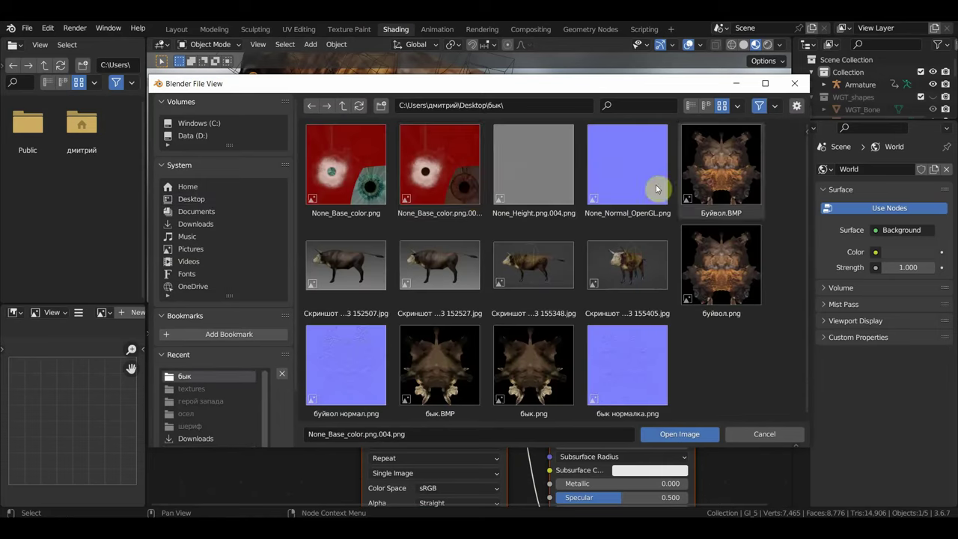
pyautogui.doubleClick(542, 183)
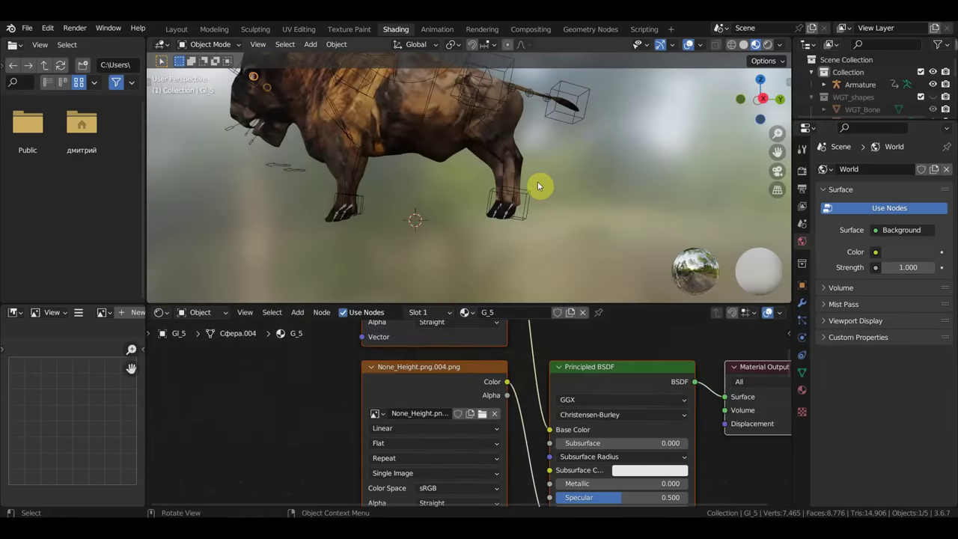
pyautogui.moveTo(500, 172); pyautogui.dragTo(539, 208, button='middle')
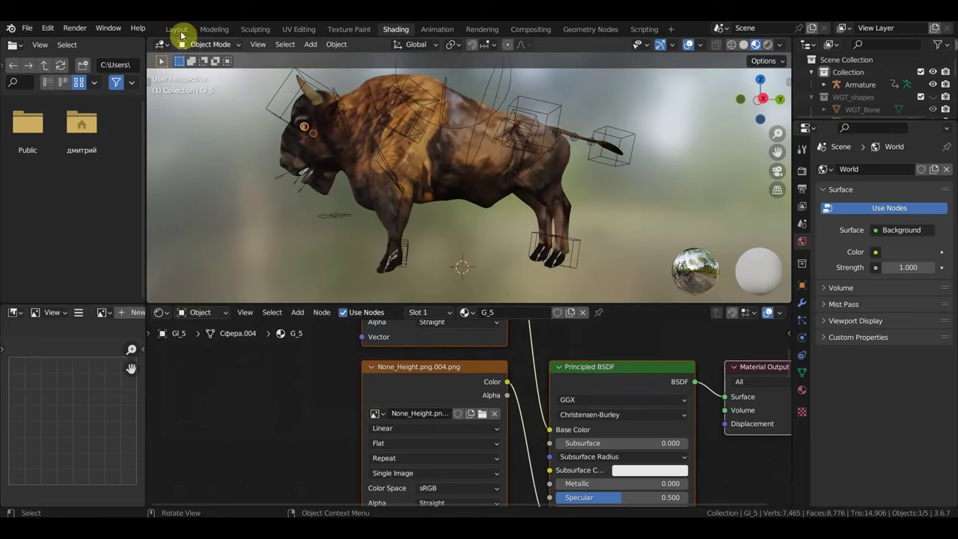
# Switch to the Layout workspace and zoom in on the bison's head and textured eye
pyautogui.click(179, 30)
pyautogui.moveTo(370, 192)
pyautogui.mouseDown(button='middle')
pyautogui.moveTo(537, 188)
pyautogui.moveTo(603, 196)
pyautogui.moveTo(363, 188)
pyautogui.moveTo(319, 140)
pyautogui.moveTo(329, 181)
pyautogui.moveTo(442, 177)
pyautogui.mouseUp(button='middle')
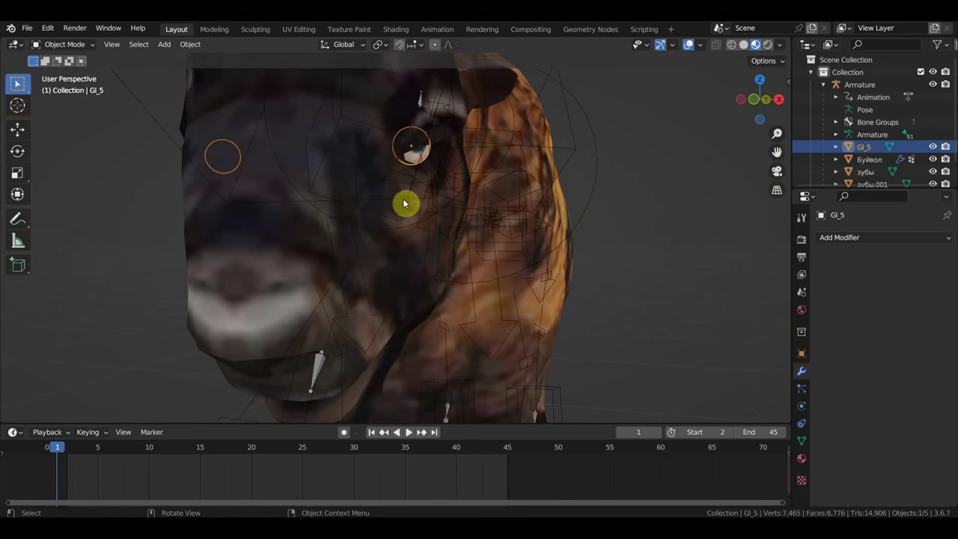
# Select the Буйвол body mesh and enter Sculpt Mode
pyautogui.click(287, 137)
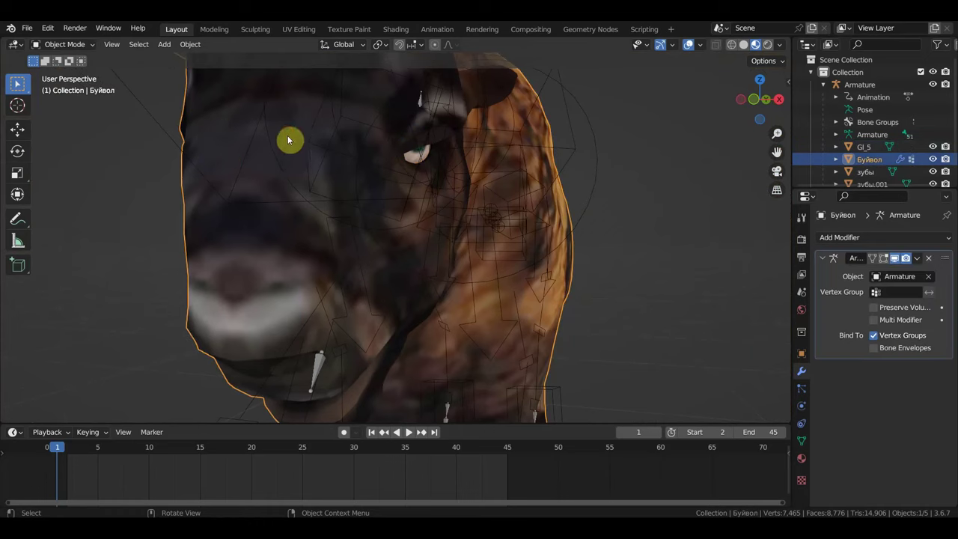
pyautogui.click(64, 44)
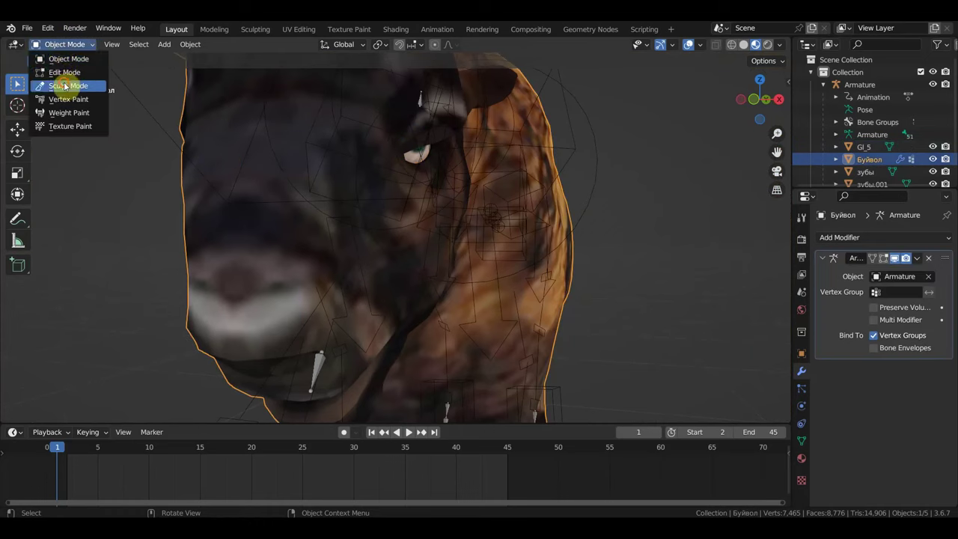
pyautogui.click(68, 86)
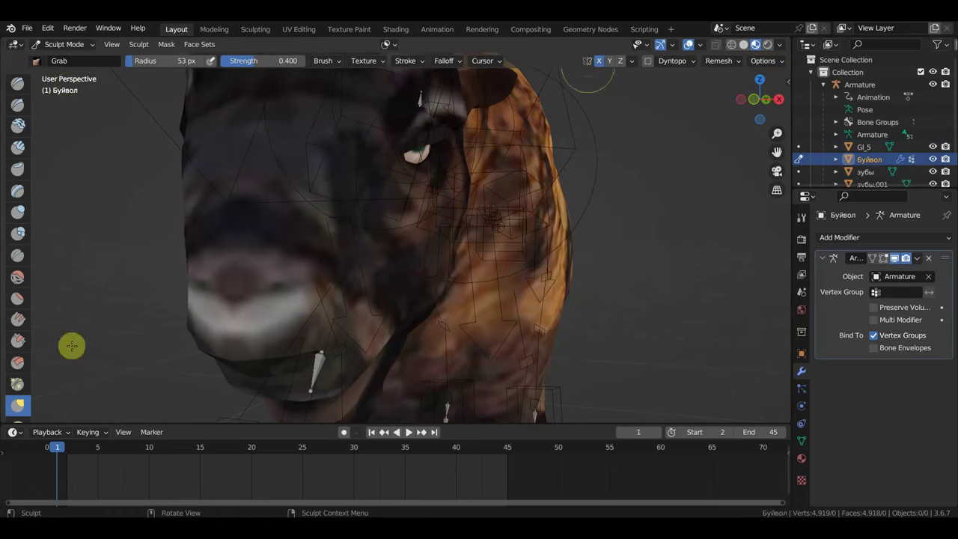
pyautogui.scroll(-3, 455, 135)
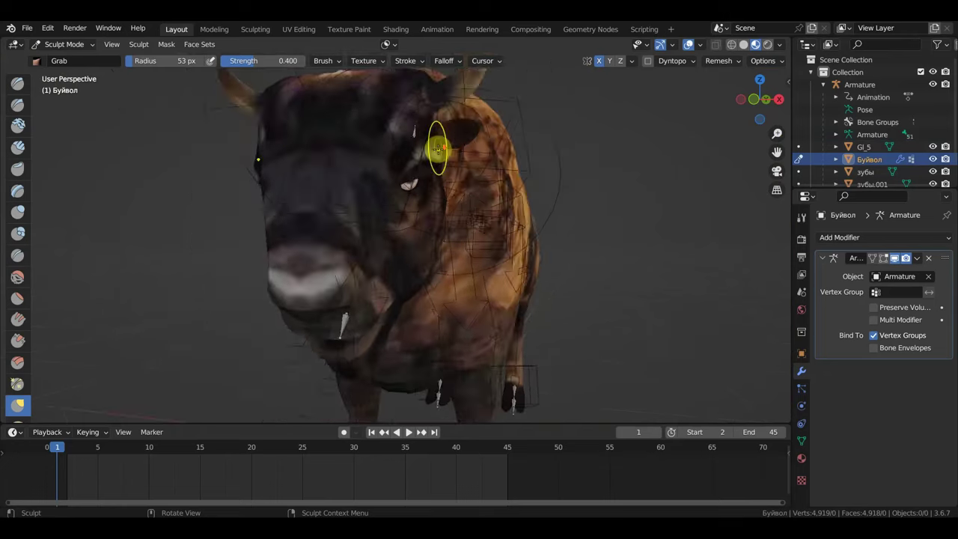
pyautogui.scroll(-2, 438, 150)
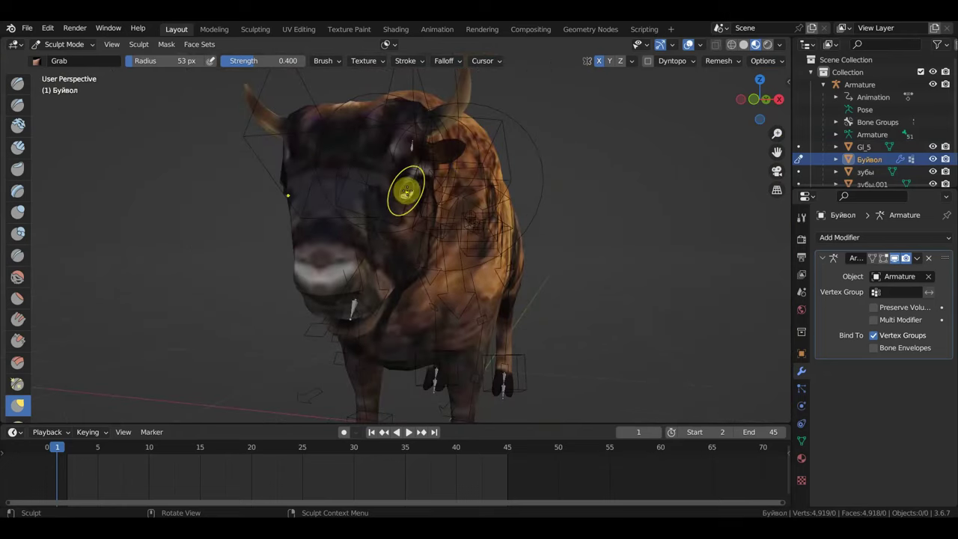
# Grab-sculpt the skin around the eye into an eyelid shape
pyautogui.moveTo(406, 192); pyautogui.dragTo(409, 190)
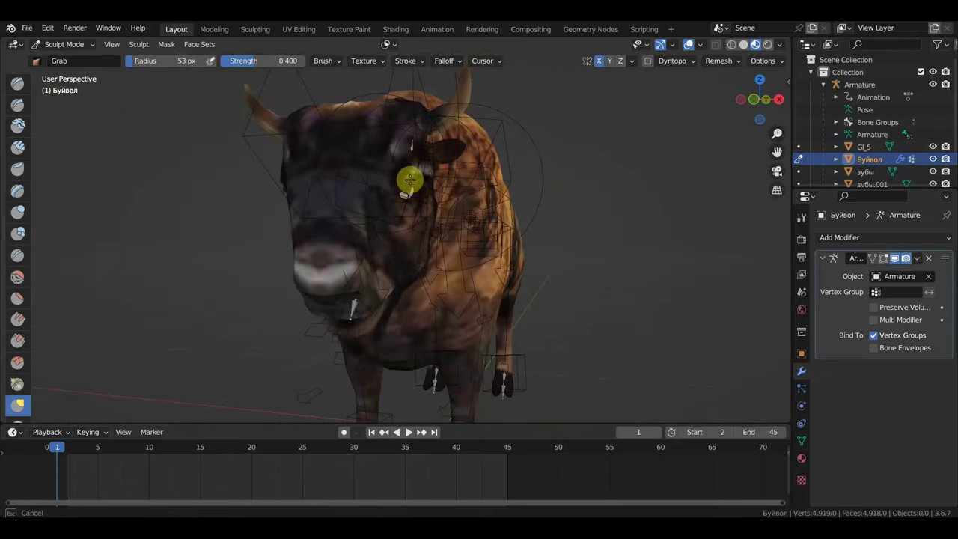
pyautogui.scroll(2, 433, 209)
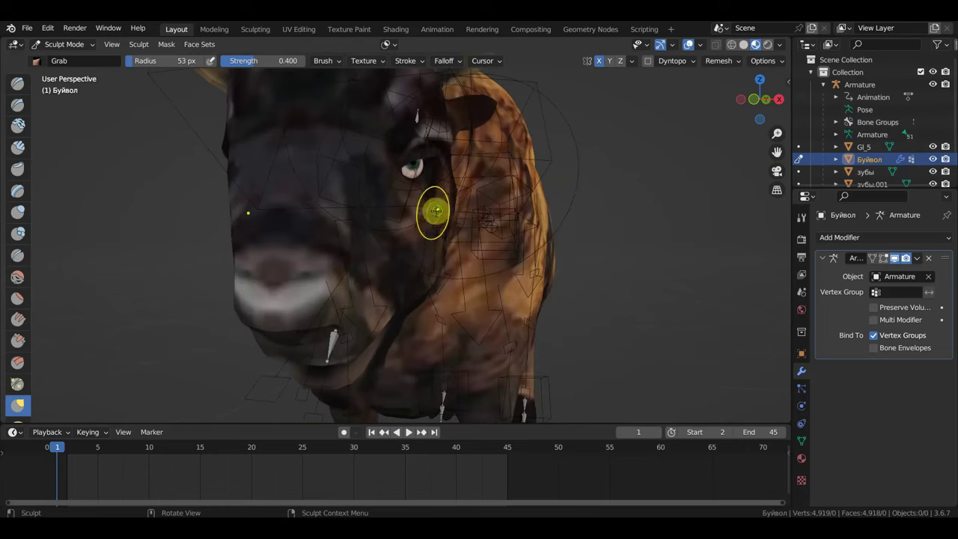
pyautogui.moveTo(434, 207)
pyautogui.mouseDown(button='middle')
pyautogui.moveTo(451, 193)
pyautogui.moveTo(440, 180)
pyautogui.mouseUp(button='middle')
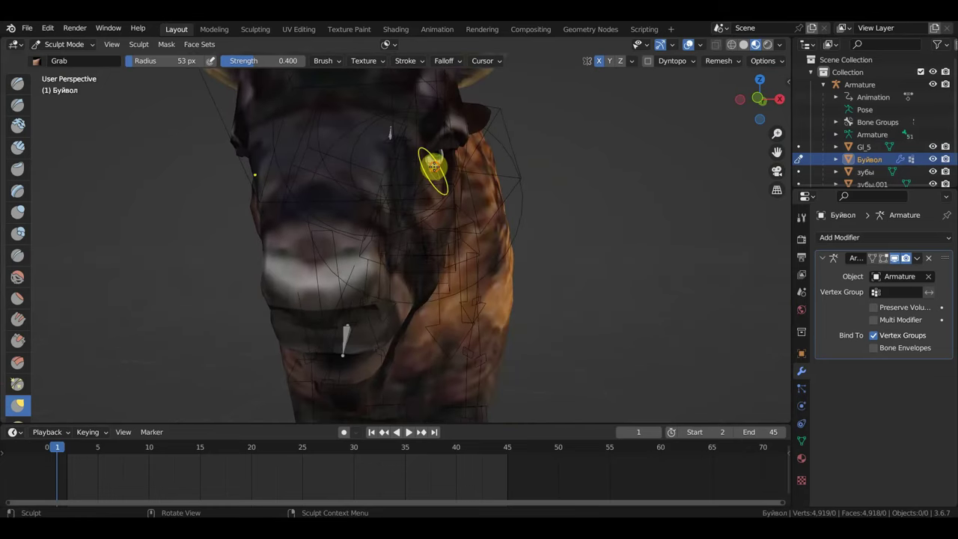
pyautogui.moveTo(433, 167); pyautogui.dragTo(449, 163)
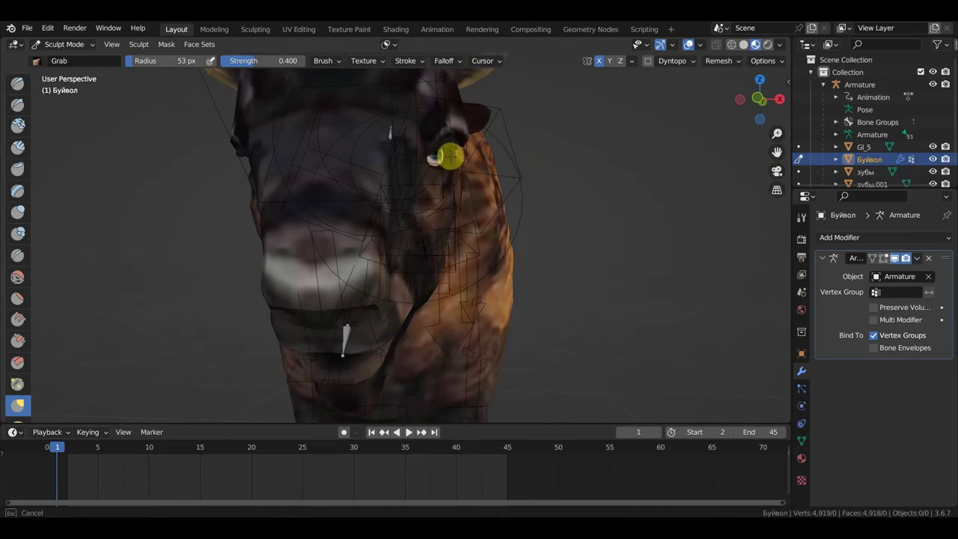
pyautogui.moveTo(454, 141); pyautogui.dragTo(412, 199)
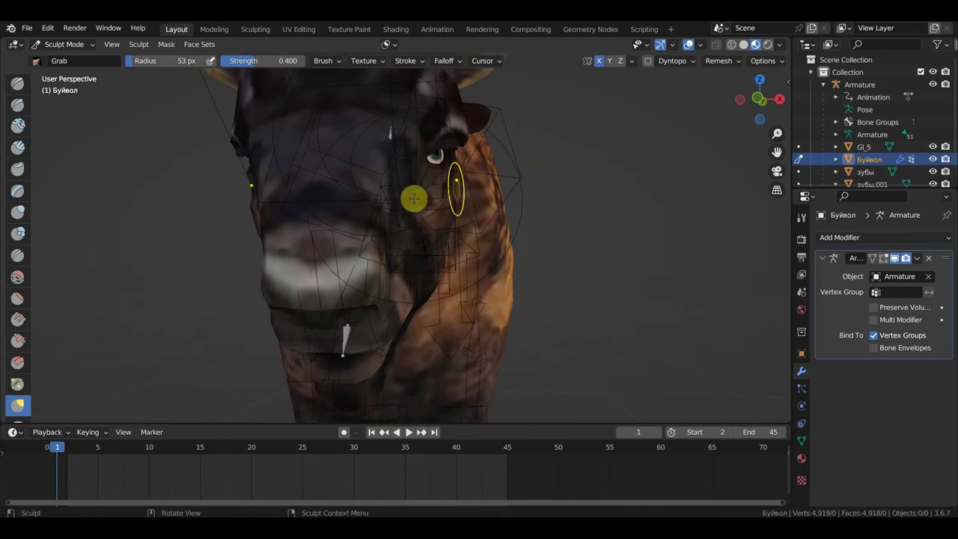
pyautogui.moveTo(412, 199); pyautogui.dragTo(361, 184, button='middle')
pyautogui.moveTo(362, 183); pyautogui.dragTo(374, 161)
pyautogui.moveTo(374, 161); pyautogui.dragTo(337, 187, button='middle')
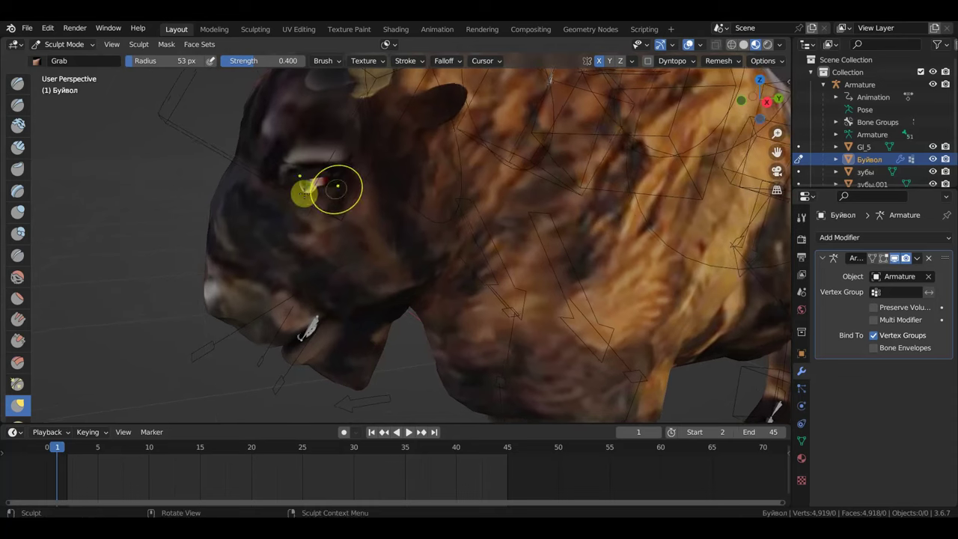
pyautogui.moveTo(303, 197); pyautogui.dragTo(349, 190)
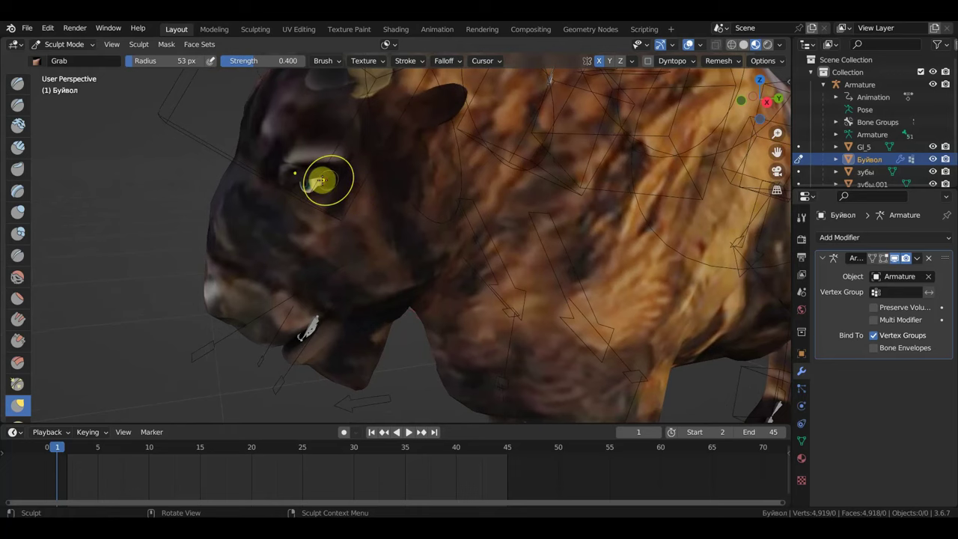
pyautogui.moveTo(326, 173); pyautogui.dragTo(321, 173)
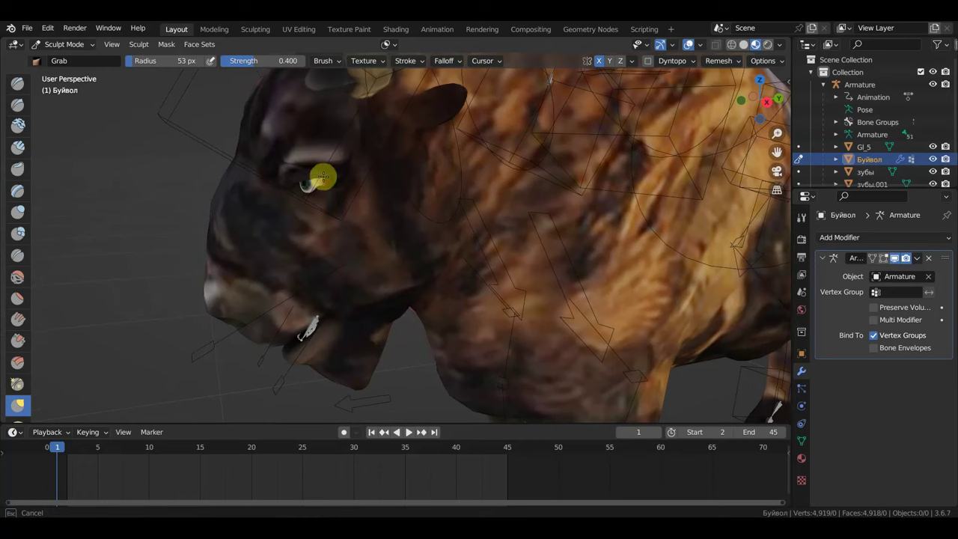
pyautogui.moveTo(314, 183); pyautogui.dragTo(333, 169)
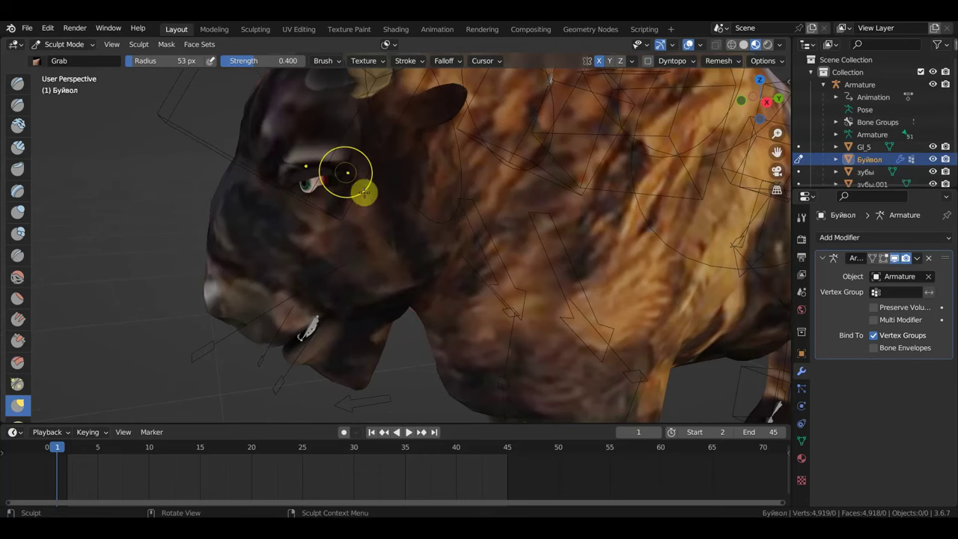
# Pull the eyelid down over the eye, refine the lid edge, and return to Object Mode
pyautogui.moveTo(364, 229); pyautogui.dragTo(320, 250, button='middle')
pyautogui.moveTo(300, 193)
pyautogui.mouseDown()
pyautogui.moveTo(279, 213)
pyautogui.moveTo(327, 203)
pyautogui.mouseUp()
pyautogui.moveTo(391, 175); pyautogui.dragTo(402, 165, button='middle')
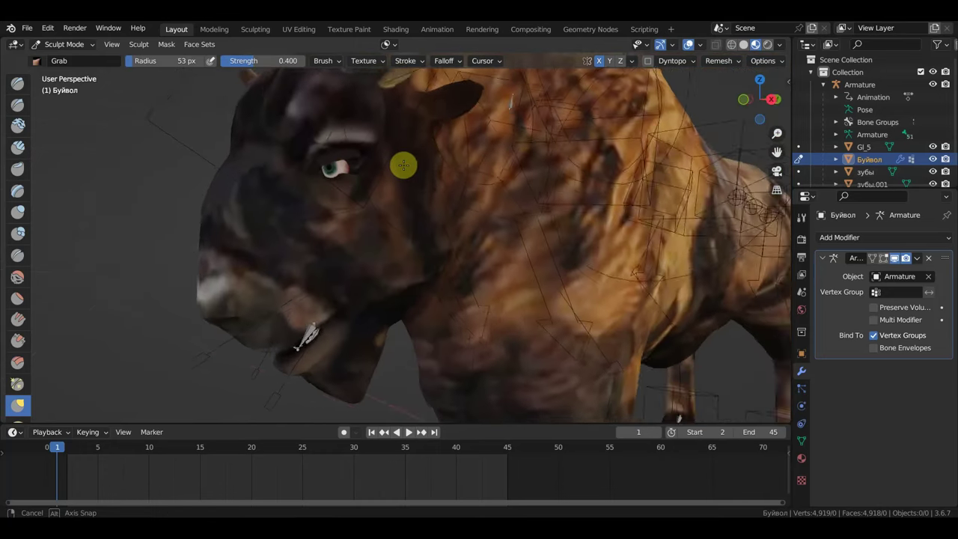
pyautogui.scroll(1, 362, 170)
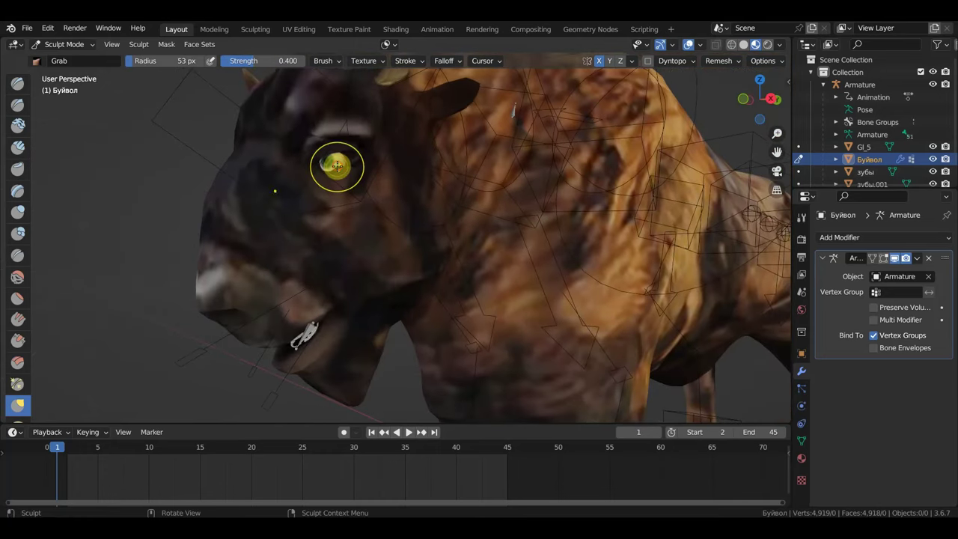
pyautogui.moveTo(336, 166)
pyautogui.mouseDown()
pyautogui.moveTo(338, 174)
pyautogui.moveTo(357, 166)
pyautogui.moveTo(351, 153)
pyautogui.mouseUp()
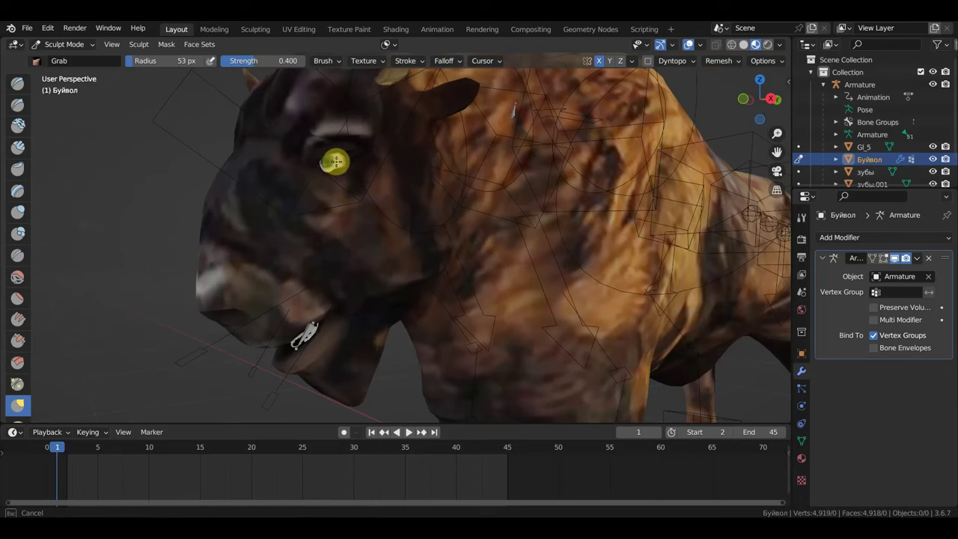
pyautogui.moveTo(334, 162); pyautogui.dragTo(348, 156)
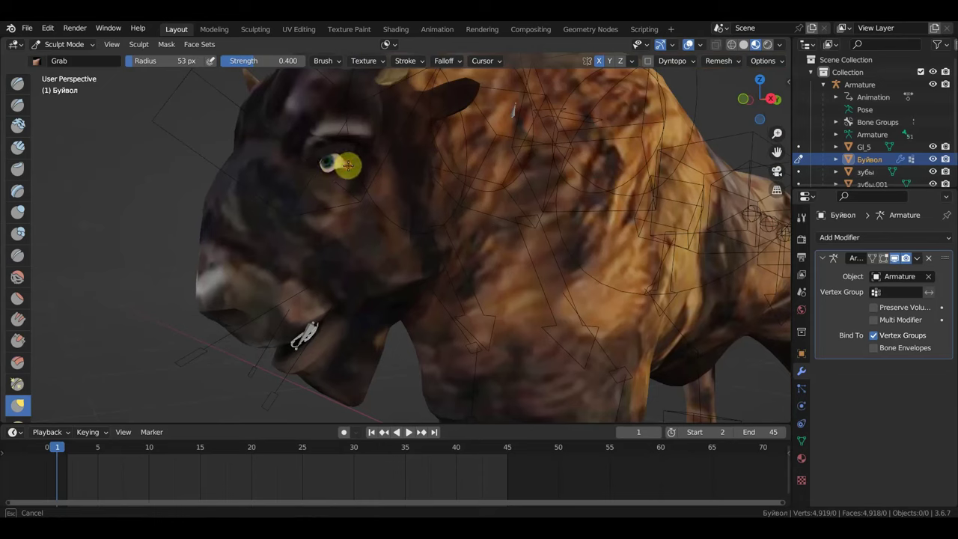
pyautogui.hotkey('ctrl', 'Tab')
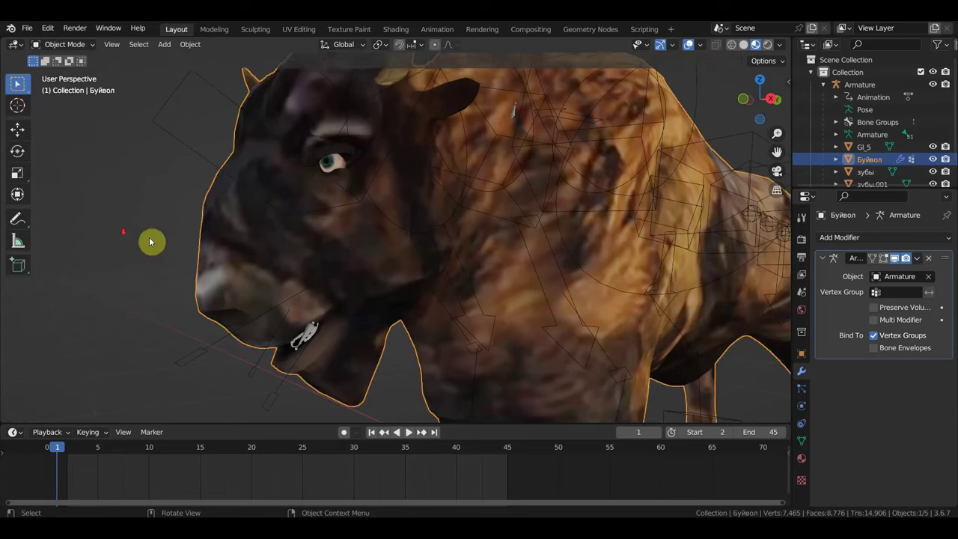
# Face the bison's front and select the зубы teeth mesh
pyautogui.scroll(-5, 150, 241)
pyautogui.moveTo(207, 265)
pyautogui.mouseDown(button='middle')
pyautogui.moveTo(305, 238)
pyautogui.moveTo(358, 281)
pyautogui.mouseUp(button='middle')
pyautogui.scroll(5, 318, 255)
pyautogui.scroll(2, 343, 243)
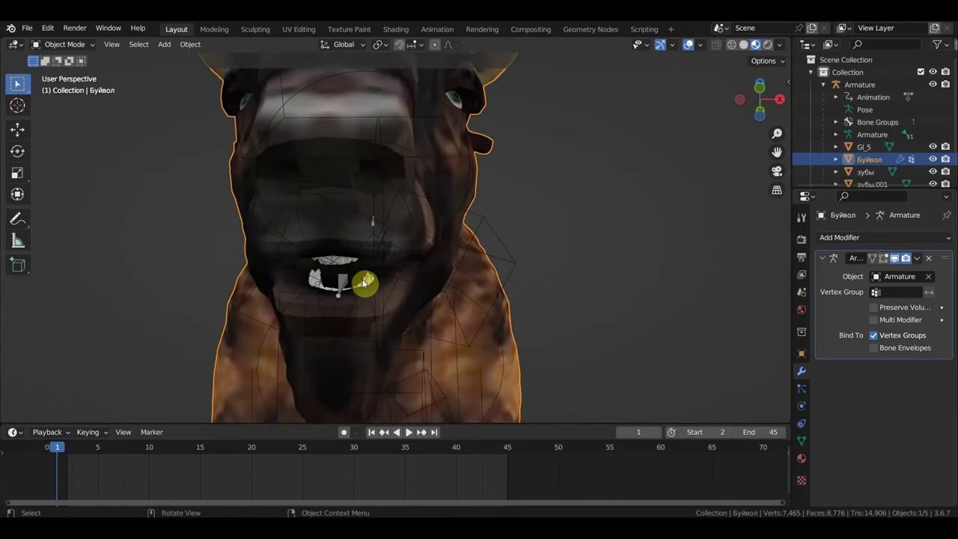
pyautogui.click(365, 282)
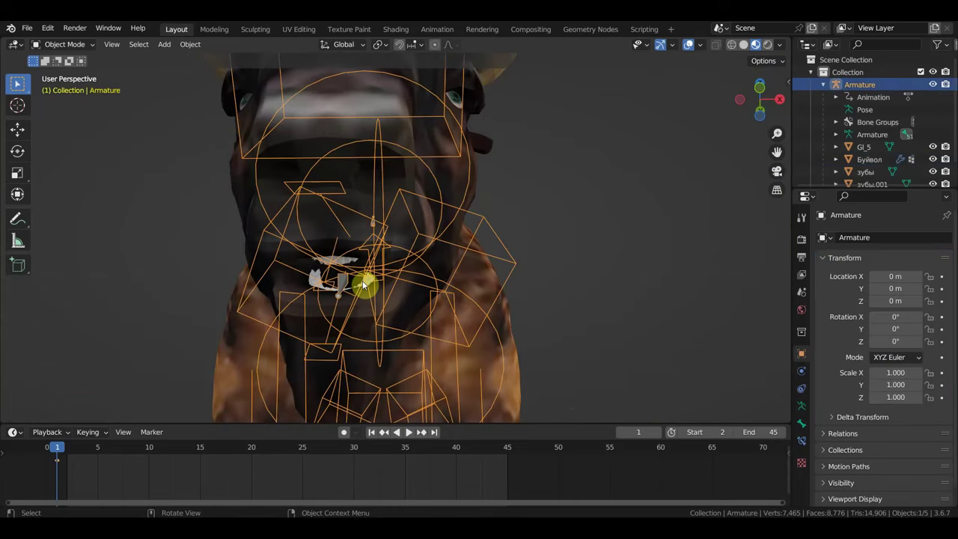
pyautogui.click(312, 274)
pyautogui.press('g')
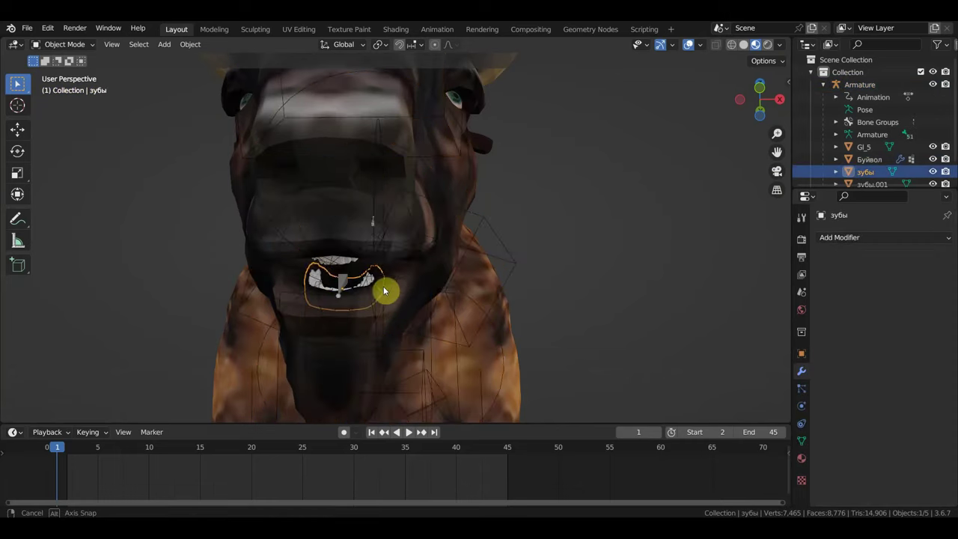
pyautogui.click(387, 276)
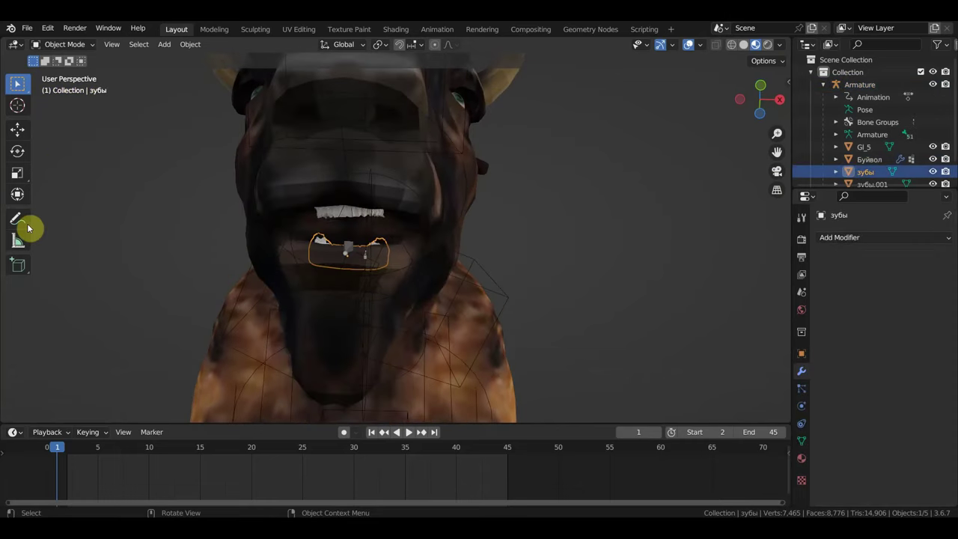
# Scale the teeth to 1.119 along X and 1.522 along Z
pyautogui.click(27, 197)
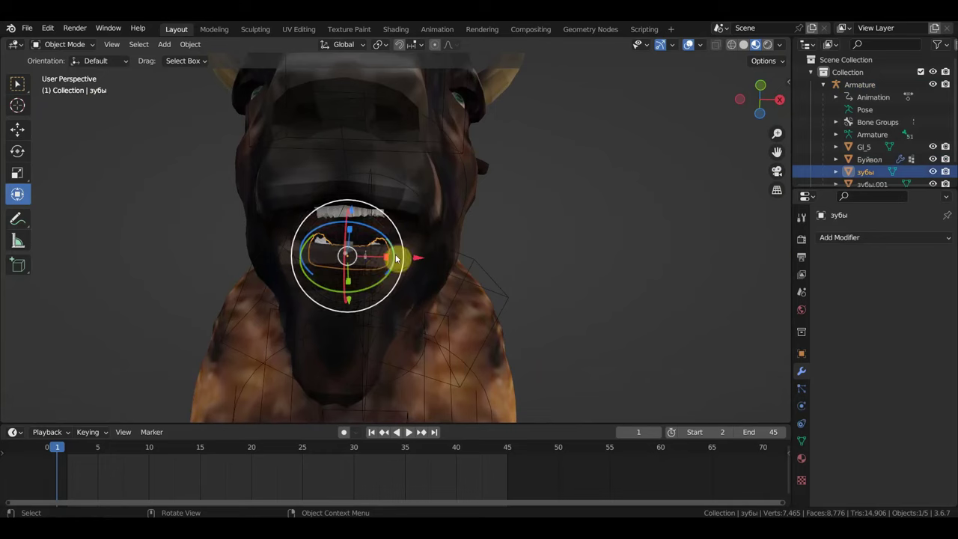
pyautogui.moveTo(395, 260); pyautogui.dragTo(445, 245)
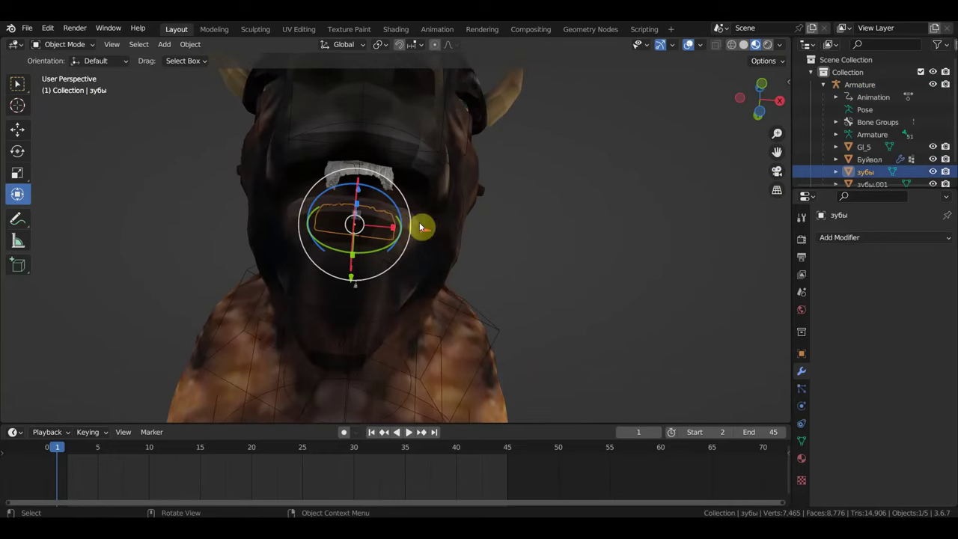
pyautogui.moveTo(395, 229); pyautogui.dragTo(404, 227)
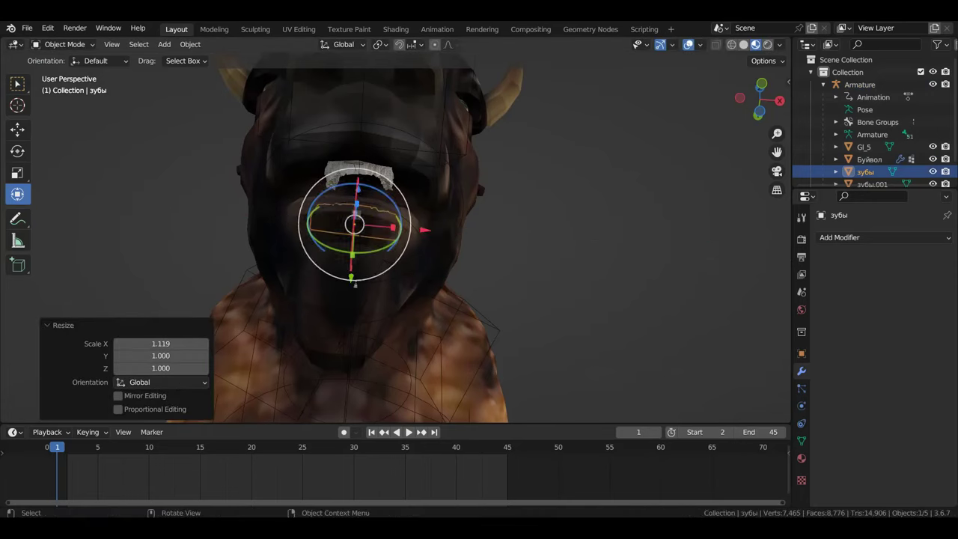
pyautogui.moveTo(356, 202); pyautogui.dragTo(365, 192)
pyautogui.moveTo(421, 244); pyautogui.dragTo(431, 207, button='middle')
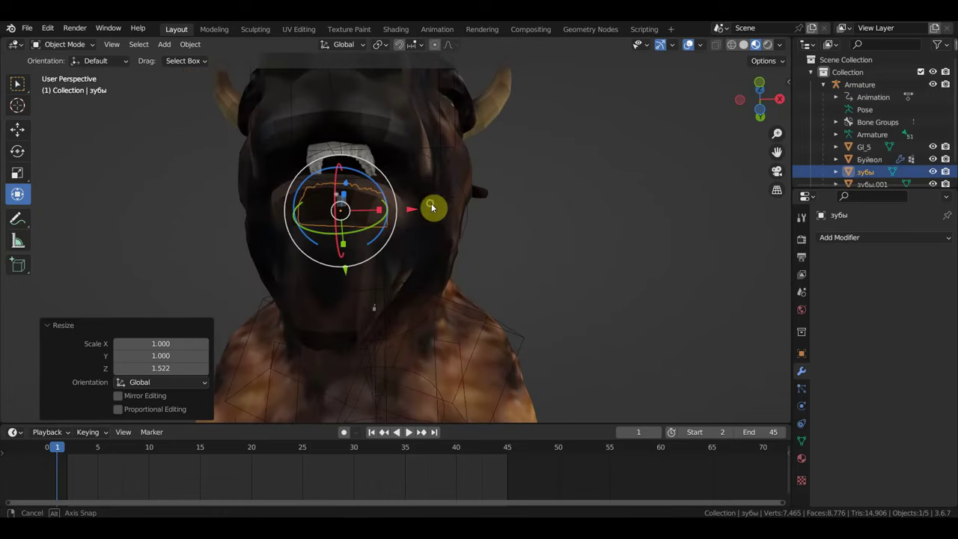
# Scale the зубы.001 upper teeth to 1.546 on X and 1.117 on Z, then deselect
pyautogui.click(310, 156)
pyautogui.click(309, 152)
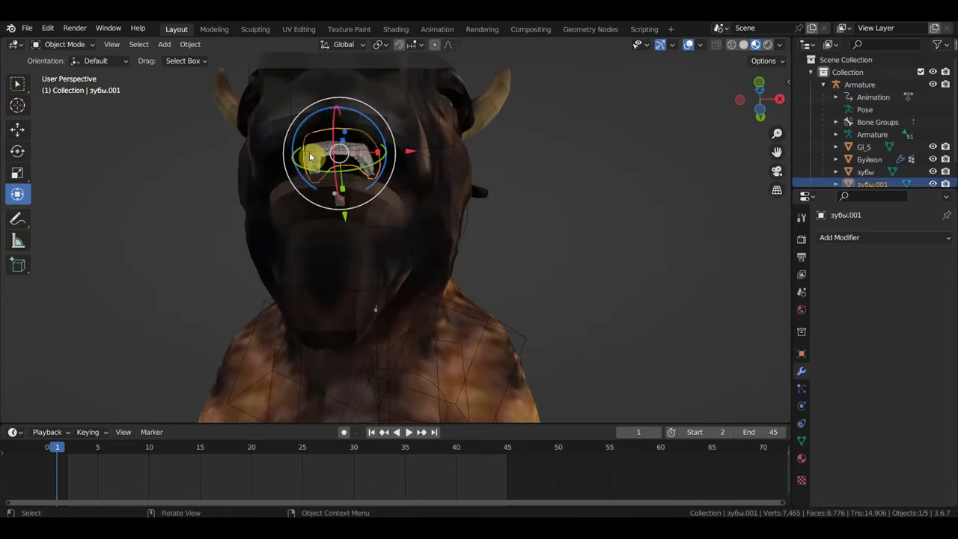
pyautogui.moveTo(368, 160); pyautogui.dragTo(398, 152)
pyautogui.keyDown('shift'); pyautogui.moveTo(377, 160); pyautogui.dragTo(395, 220, button='middle'); pyautogui.keyUp('shift')
pyautogui.moveTo(361, 209); pyautogui.dragTo(364, 203)
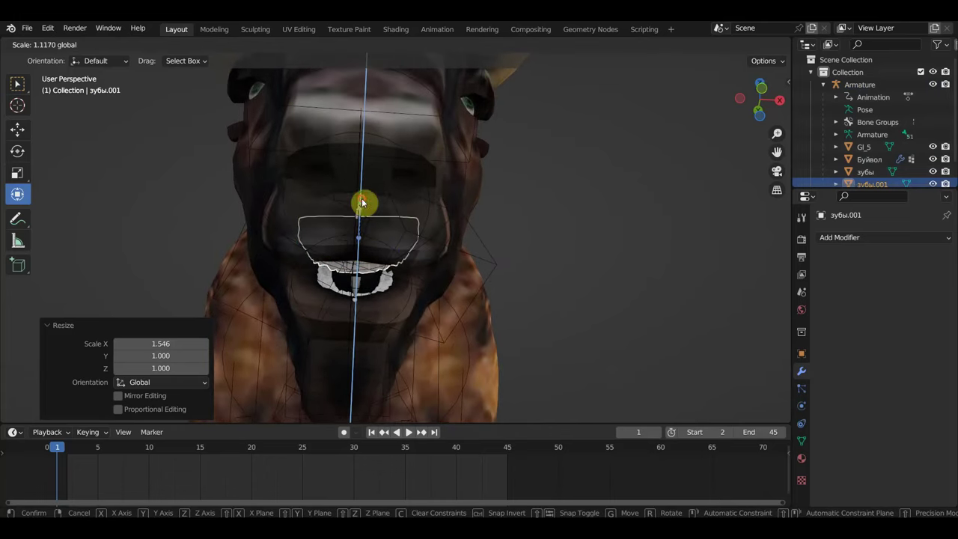
pyautogui.keyDown('alt'); pyautogui.moveTo(514, 216); pyautogui.dragTo(587, 229, button='middle'); pyautogui.keyUp('alt')
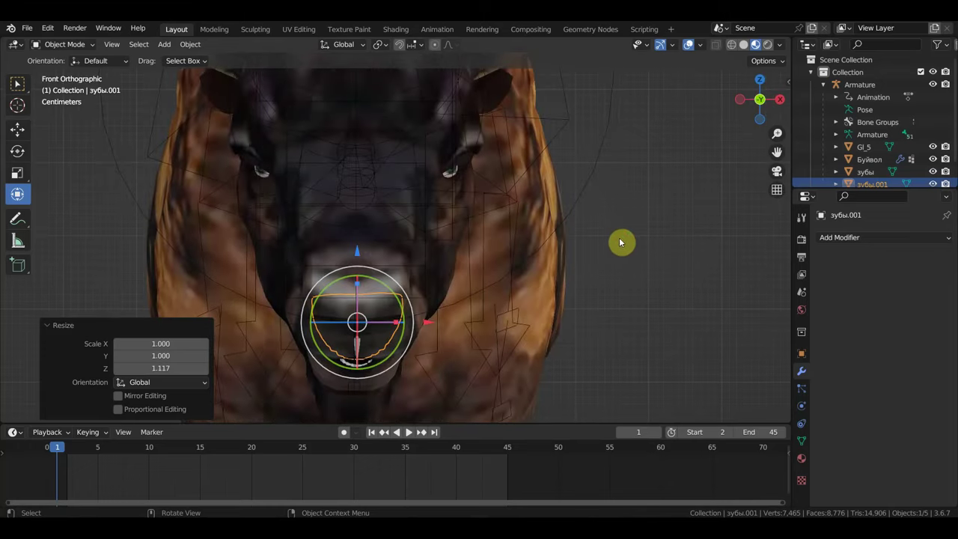
pyautogui.click(620, 242)
# Frame and orbit around the whole bison, enlarging the 3D view by shrinking the timeline
pyautogui.press('Home')
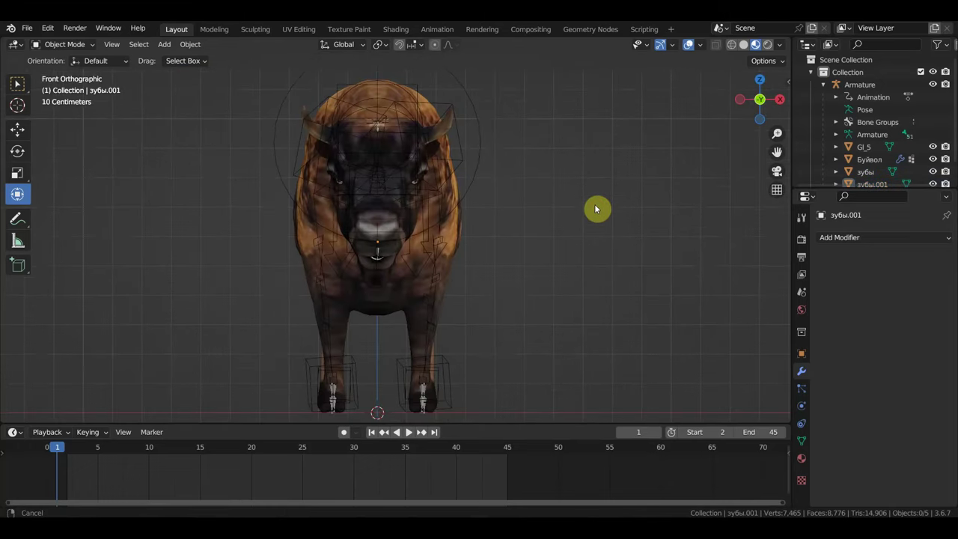
pyautogui.scroll(-1, 596, 211)
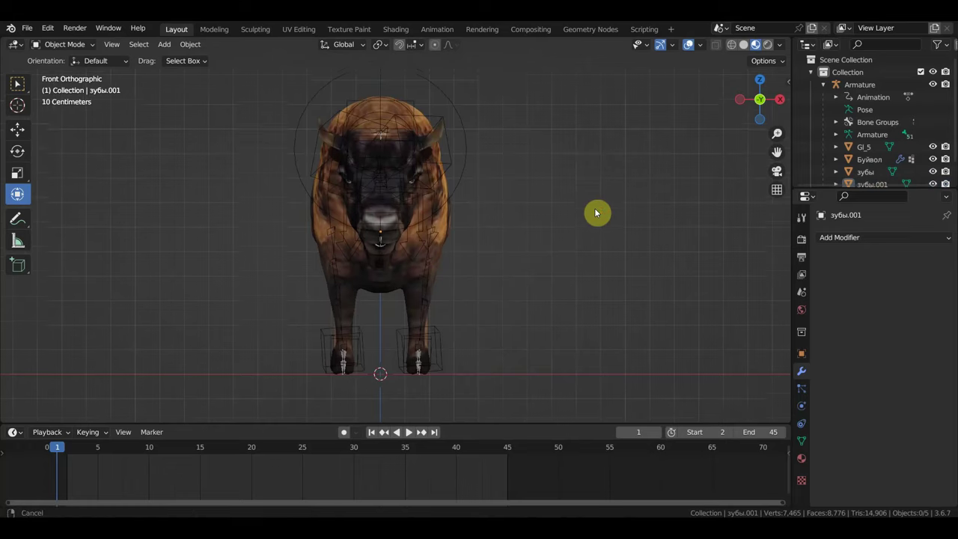
pyautogui.moveTo(598, 209)
pyautogui.mouseDown(button='middle')
pyautogui.moveTo(725, 216)
pyautogui.moveTo(539, 220)
pyautogui.mouseUp(button='middle')
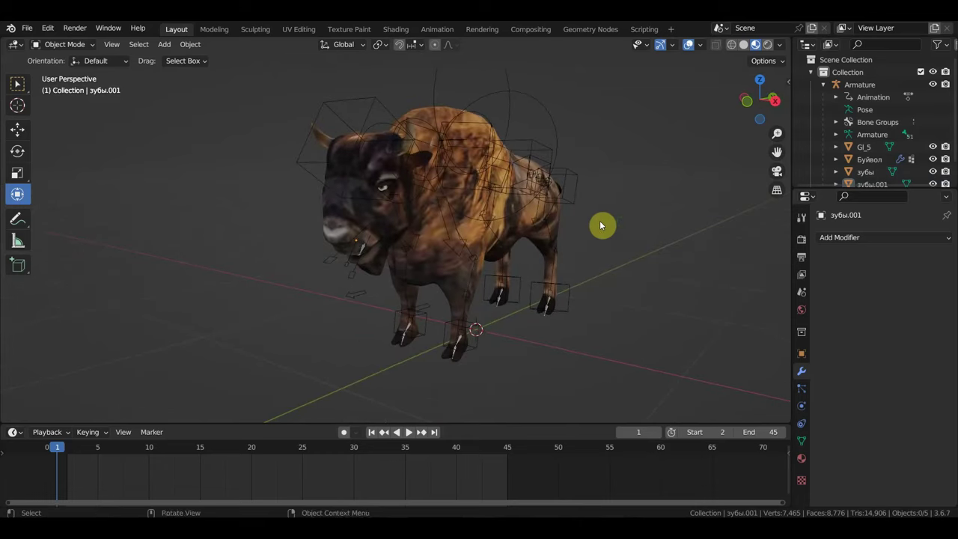
pyautogui.moveTo(599, 221)
pyautogui.mouseDown(button='middle')
pyautogui.moveTo(582, 223)
pyautogui.moveTo(623, 228)
pyautogui.moveTo(590, 238)
pyautogui.mouseUp(button='middle')
pyautogui.scroll(2, 587, 223)
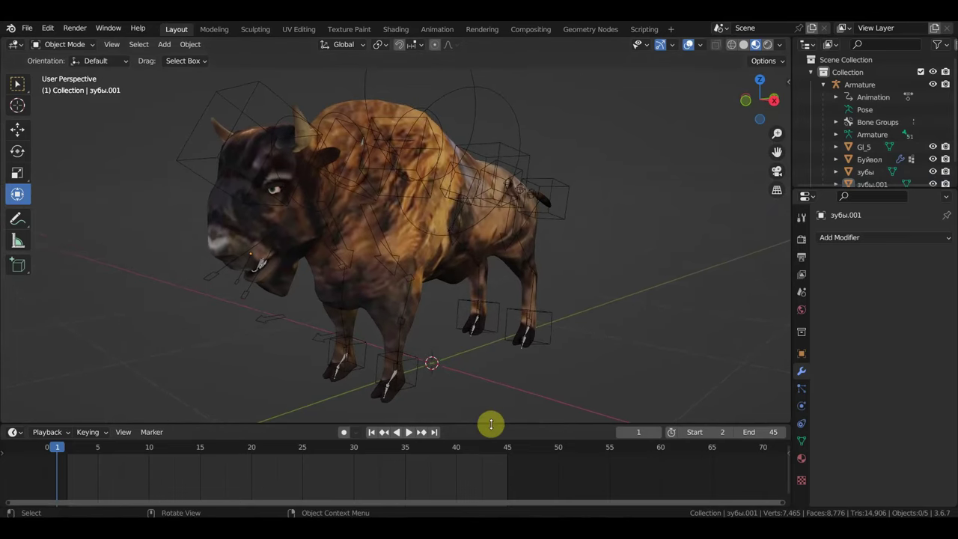
pyautogui.moveTo(491, 424); pyautogui.dragTo(493, 439)
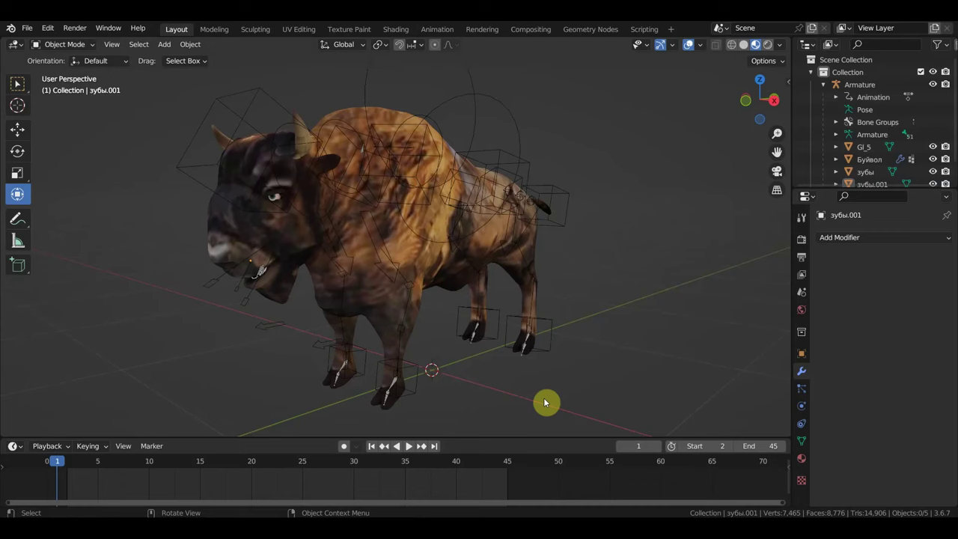
pyautogui.moveTo(619, 368); pyautogui.dragTo(544, 364, button='middle')
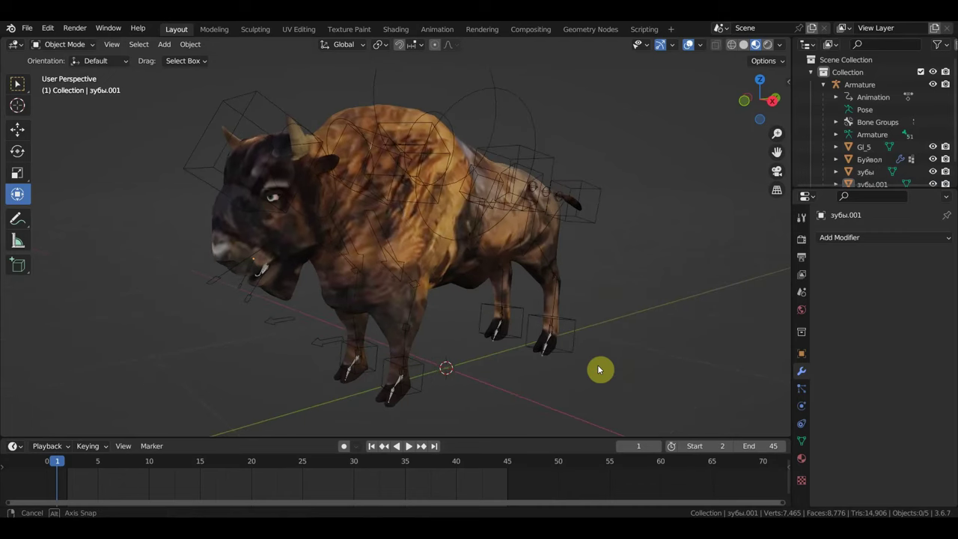